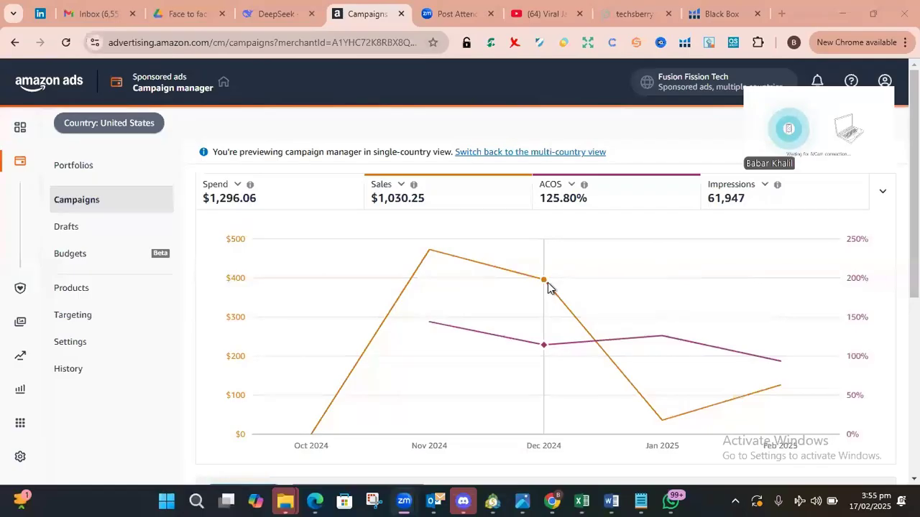
{"action": "mouse_move", "coordinate": [263, 353]}
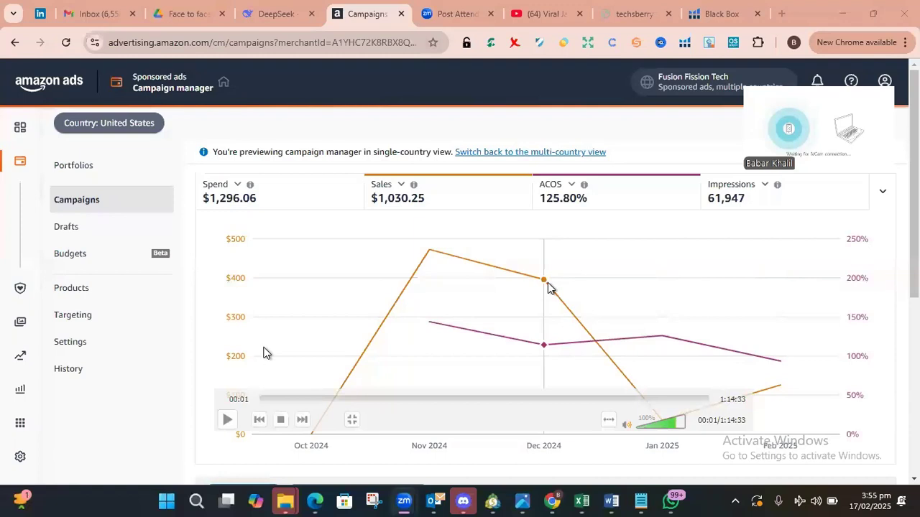
{"action": "left_click", "coordinate": [227, 420]}
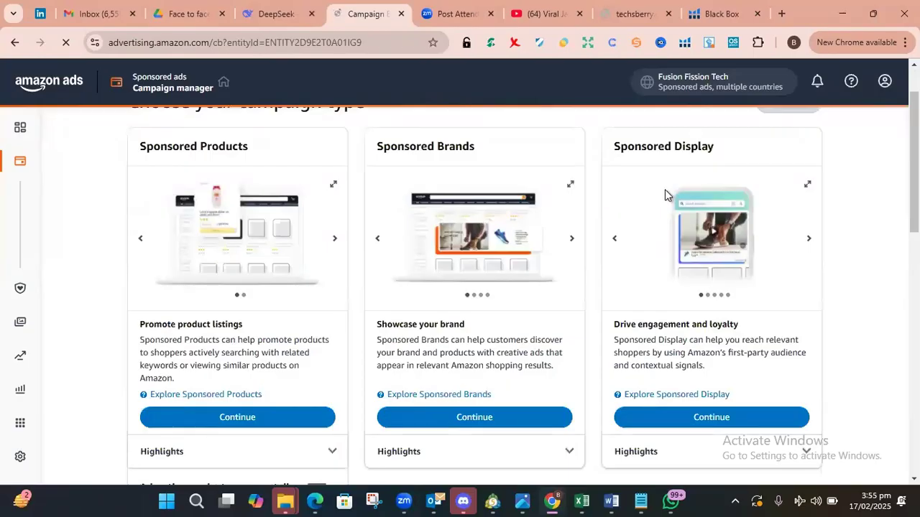
Choose Sponsored Products as the campaign type and continue to the new campaign form.
{"action": "scroll", "coordinate": [664, 191], "scroll_direction": "up", "scroll_amount": 1}
{"action": "scroll", "coordinate": [467, 273], "scroll_direction": "down", "scroll_amount": 1}
{"action": "scroll", "coordinate": [467, 355], "scroll_direction": "down", "scroll_amount": 1}
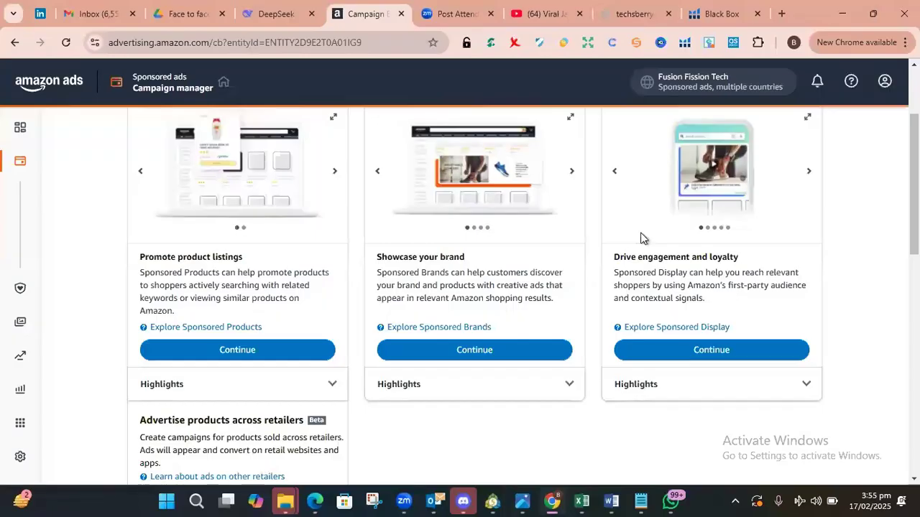
{"action": "scroll", "coordinate": [448, 323], "scroll_direction": "up", "scroll_amount": 2}
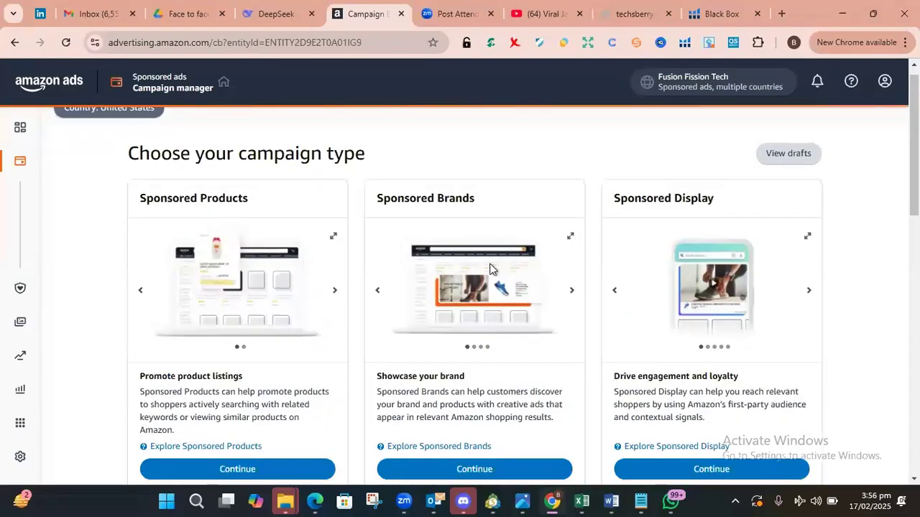
{"action": "scroll", "coordinate": [489, 190], "scroll_direction": "down", "scroll_amount": 1}
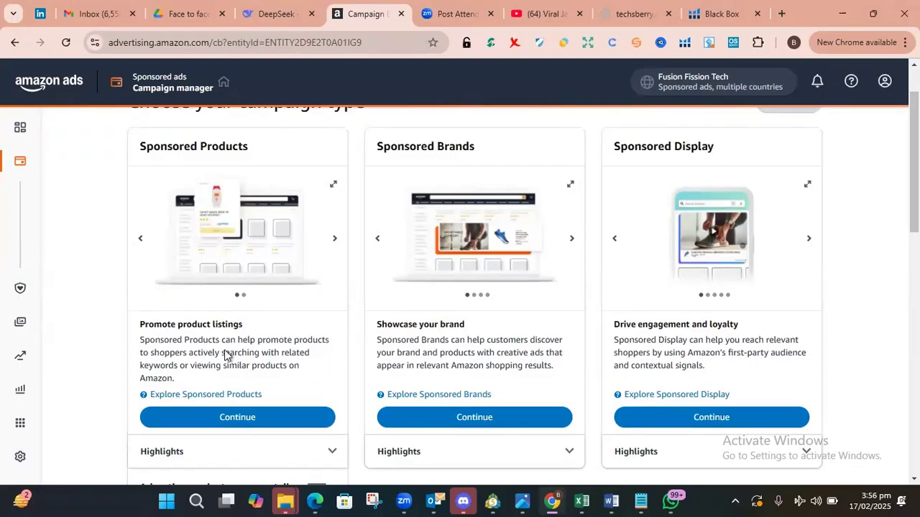
{"action": "left_click", "coordinate": [212, 419]}
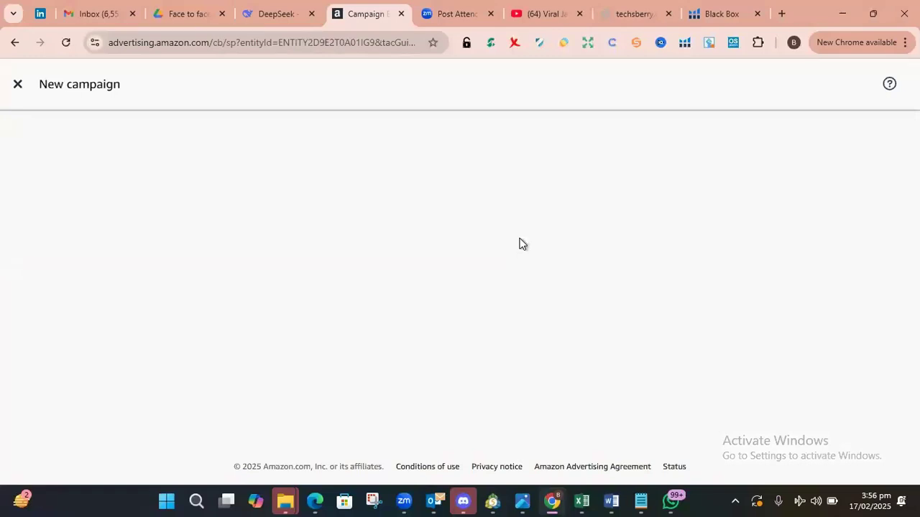
Switch the computer's Wi-Fi connection to the 2nd Floor network and reload the blank new campaign page.
{"action": "left_click", "coordinate": [807, 498]}
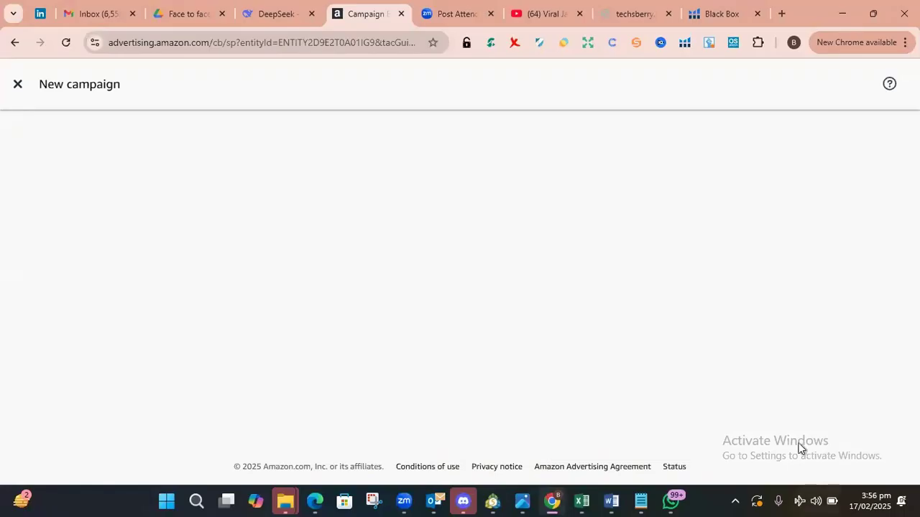
{"action": "left_click", "coordinate": [800, 499]}
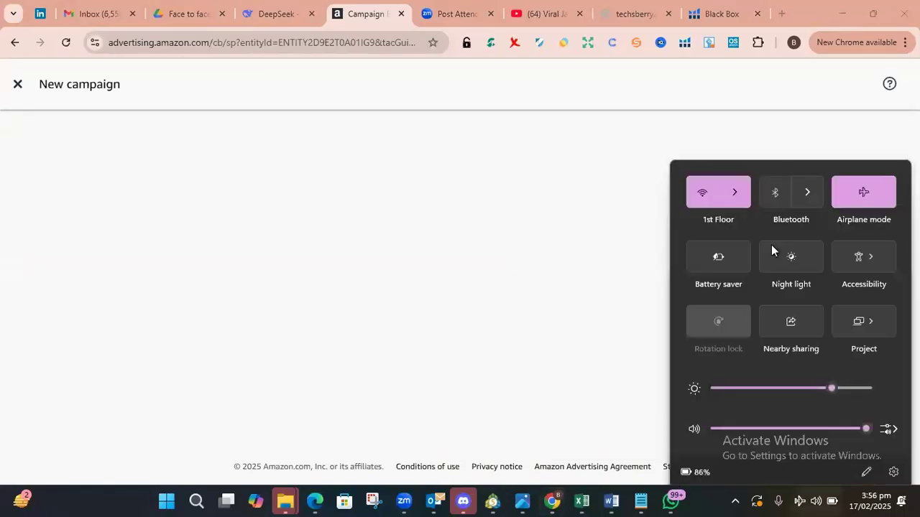
{"action": "left_click", "coordinate": [735, 180]}
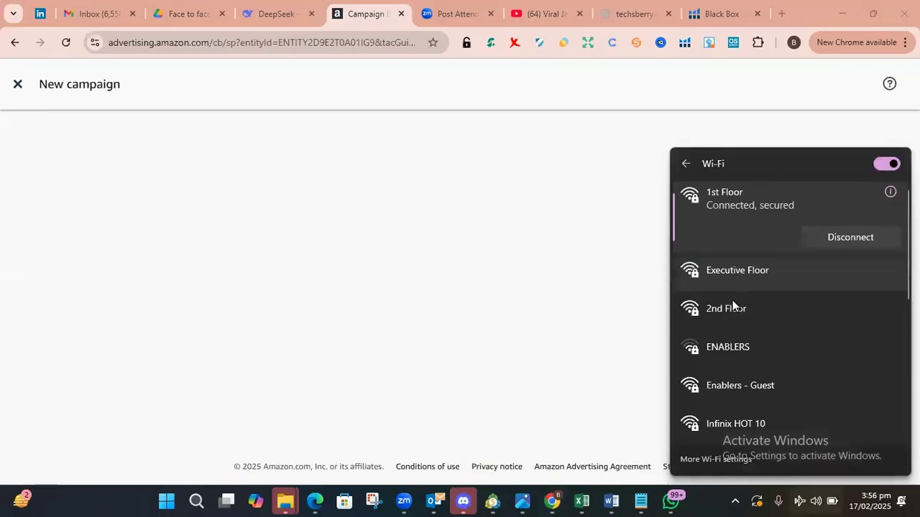
{"action": "left_click", "coordinate": [733, 307]}
{"action": "left_click", "coordinate": [829, 338]}
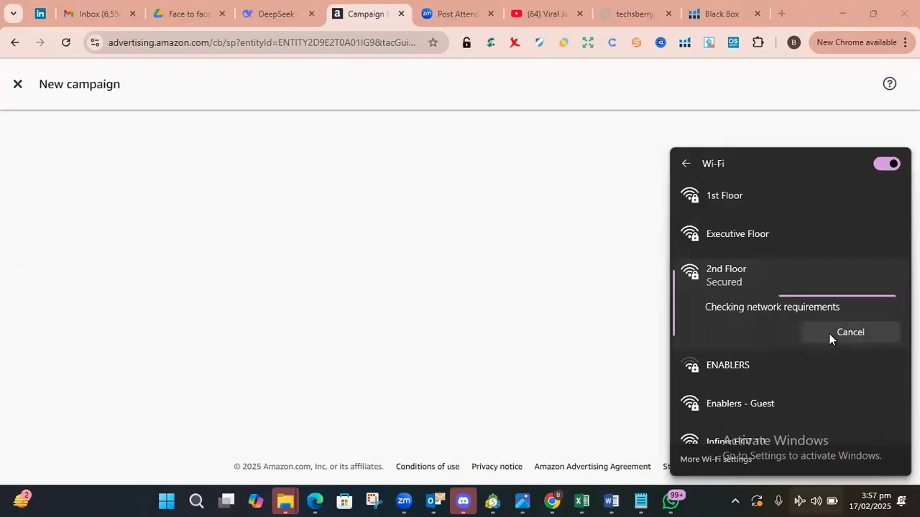
{"action": "left_click", "coordinate": [66, 46]}
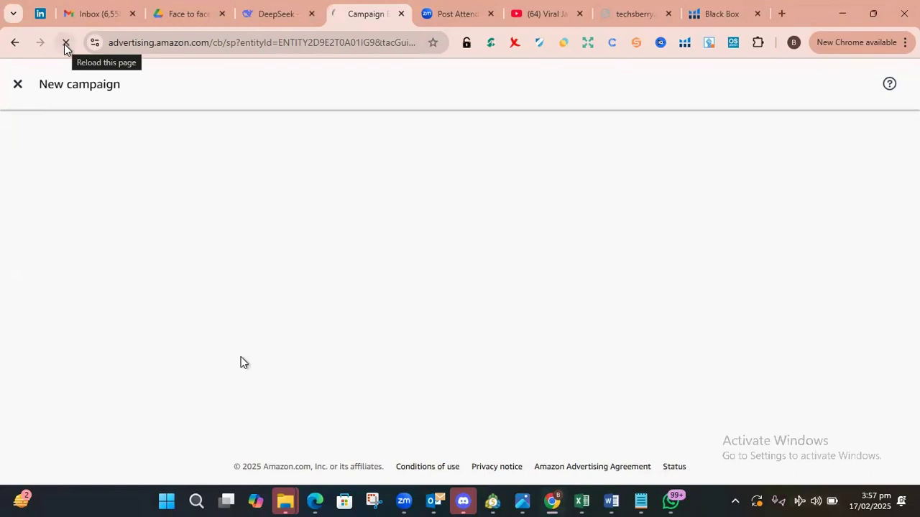
{"action": "left_click", "coordinate": [277, 400]}
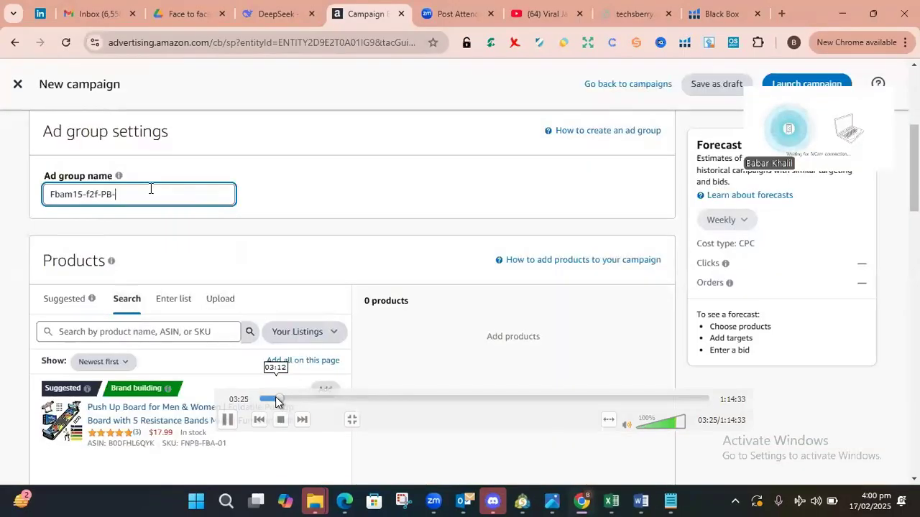
{"action": "left_click", "coordinate": [277, 400]}
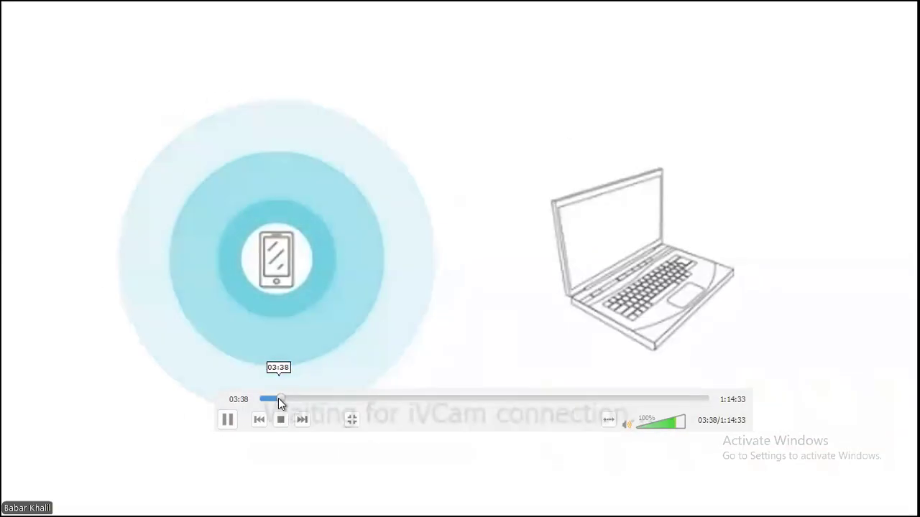
{"action": "left_click", "coordinate": [278, 398]}
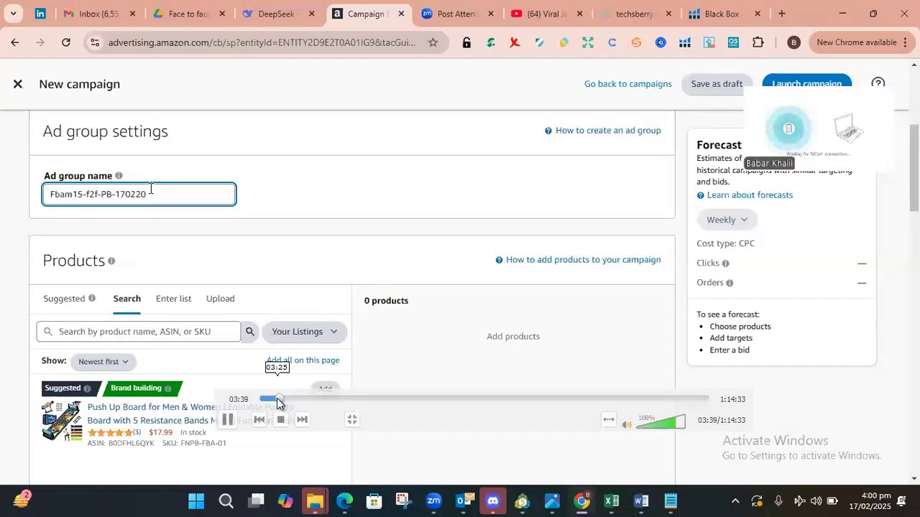
{"action": "left_click", "coordinate": [276, 398]}
{"action": "left_click", "coordinate": [275, 398]}
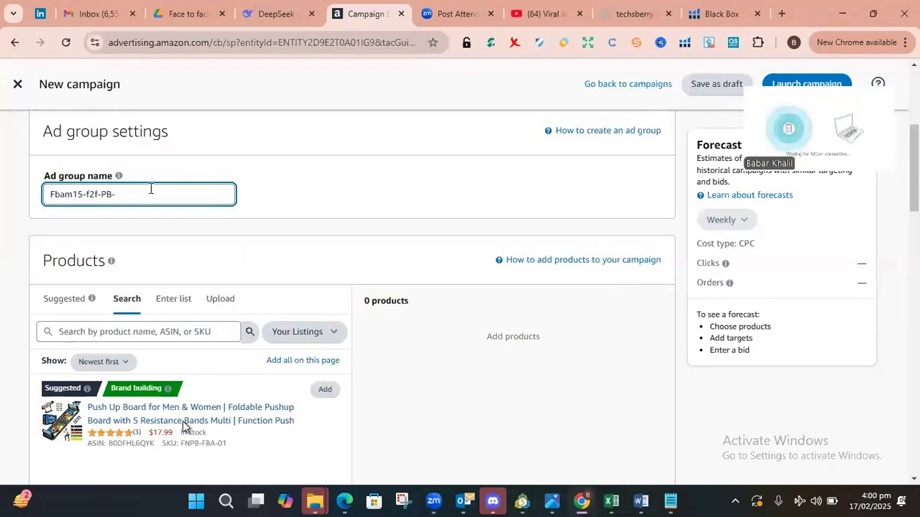
Complete the ad group name as Fbam15-f2f-PB-1702205-Auto and add the Push Up Board listing to the campaign's products.
{"action": "type", "text": "0220"}
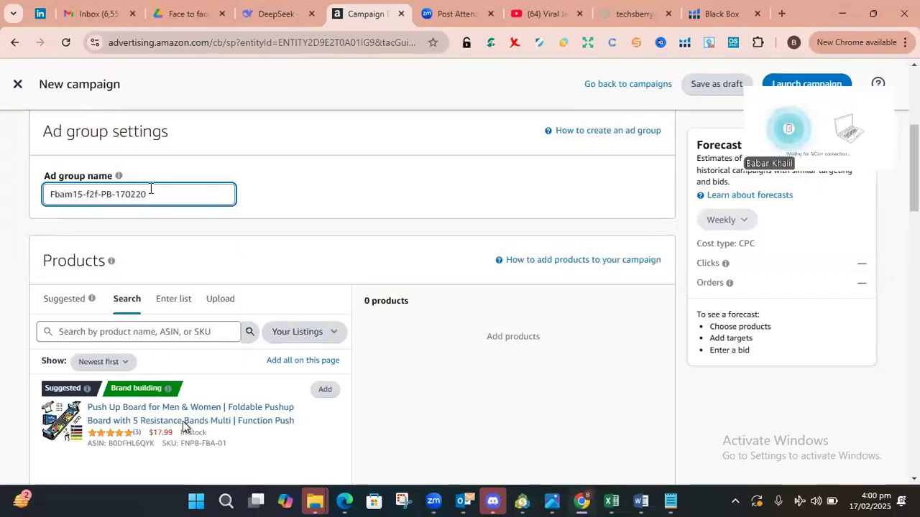
{"action": "type", "text": "5-Auto"}
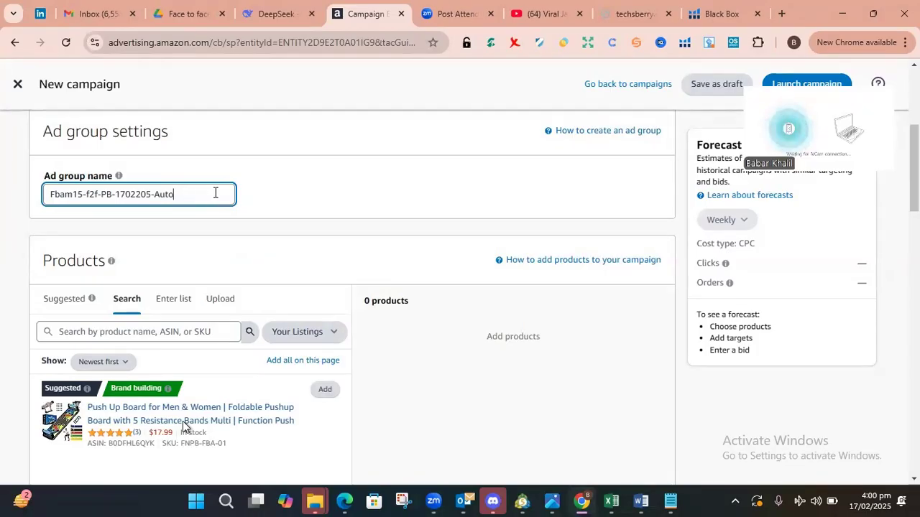
{"action": "scroll", "coordinate": [220, 191], "scroll_direction": "down", "scroll_amount": 2}
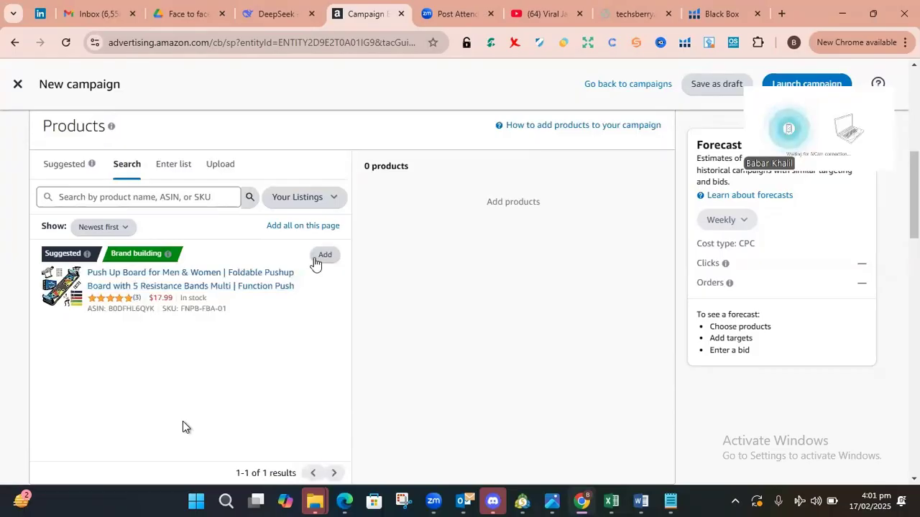
{"action": "left_click", "coordinate": [316, 257]}
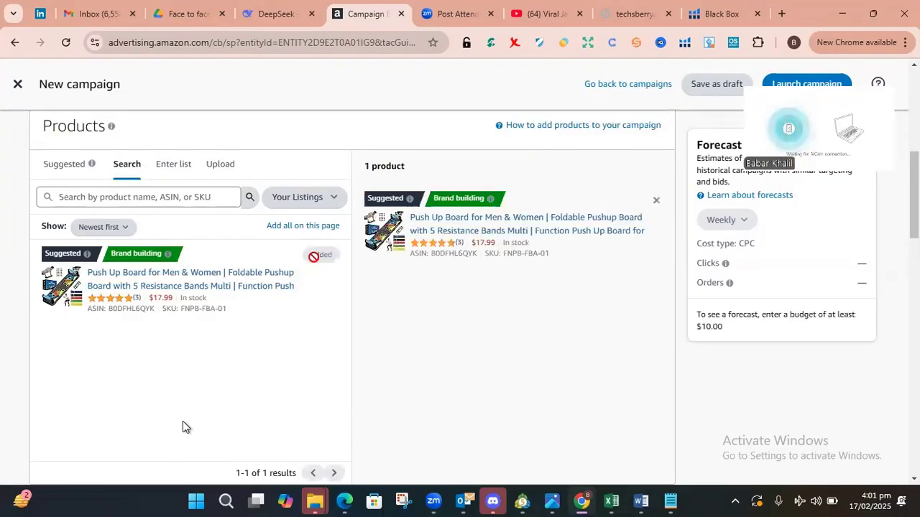
Set automatic targeting to use bids by targeting group, and turn off the Complements and Substitutes groups.
{"action": "scroll", "coordinate": [411, 282], "scroll_direction": "down", "scroll_amount": 2}
{"action": "scroll", "coordinate": [411, 282], "scroll_direction": "down", "scroll_amount": 4}
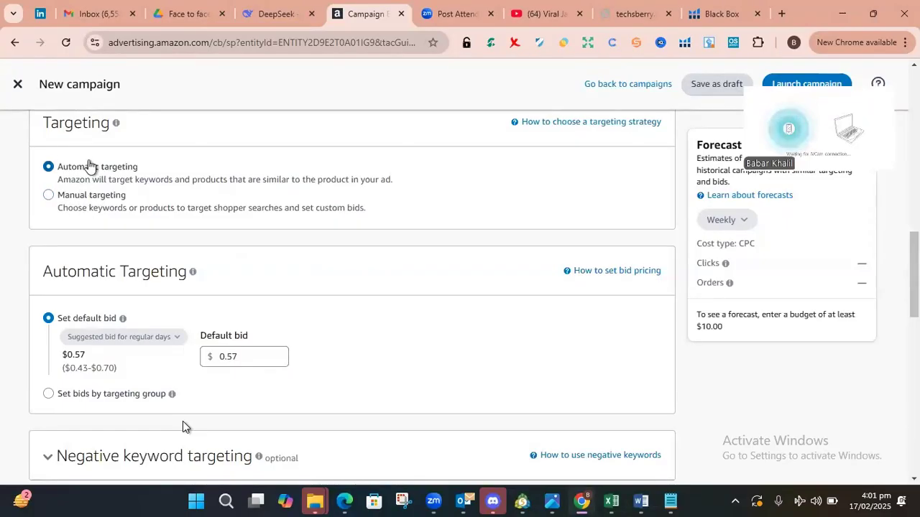
{"action": "scroll", "coordinate": [262, 172], "scroll_direction": "down", "scroll_amount": 2}
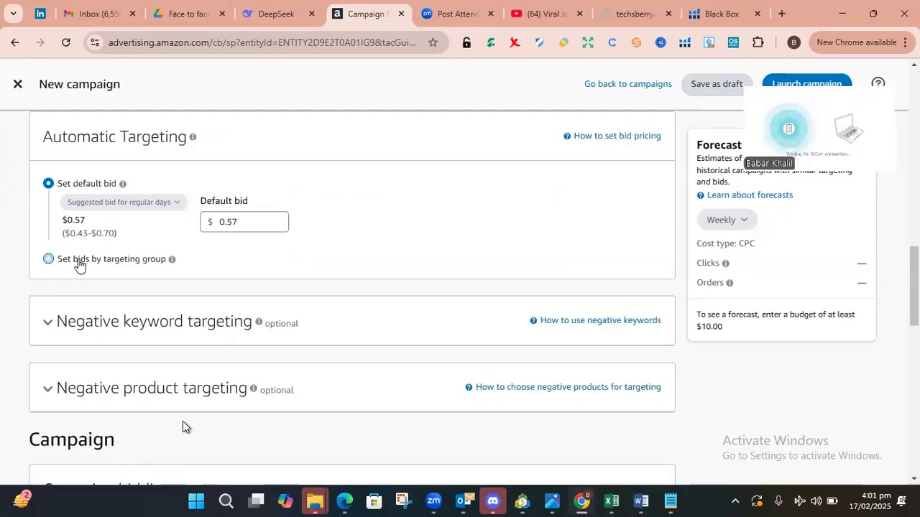
{"action": "left_click", "coordinate": [93, 202]}
{"action": "left_click", "coordinate": [51, 259]}
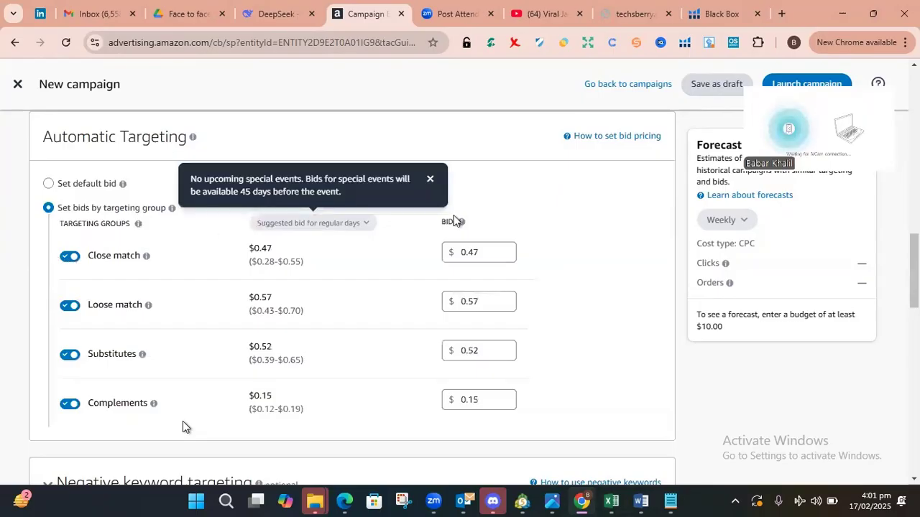
{"action": "scroll", "coordinate": [579, 220], "scroll_direction": "down", "scroll_amount": 1}
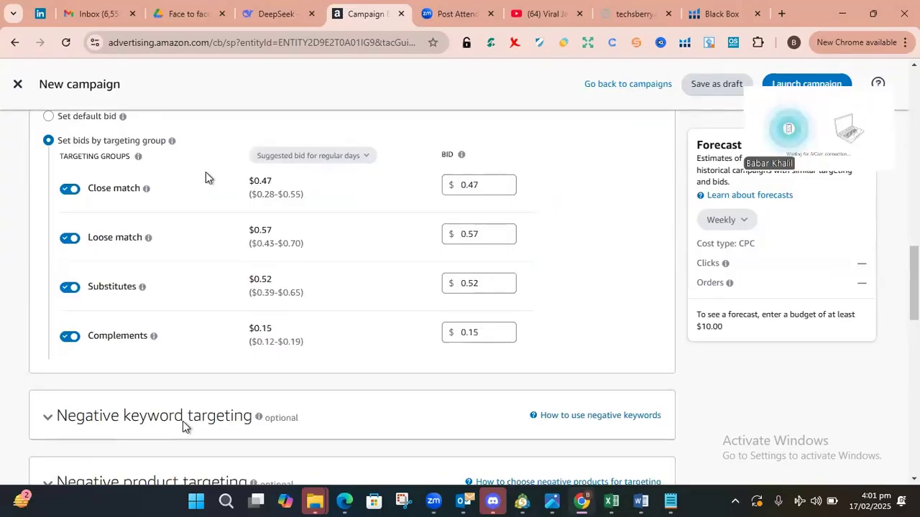
{"action": "left_click", "coordinate": [70, 336]}
{"action": "left_click", "coordinate": [69, 287]}
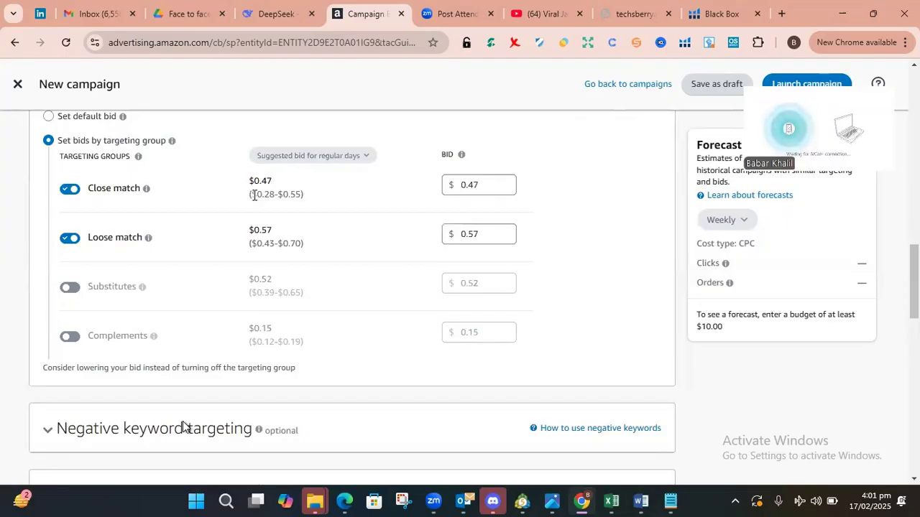
Set the bids for the Close match and Loose match targeting groups to $0.65 each.
{"action": "left_click_drag", "start_coordinate": [253, 194], "coordinate": [303, 194]}
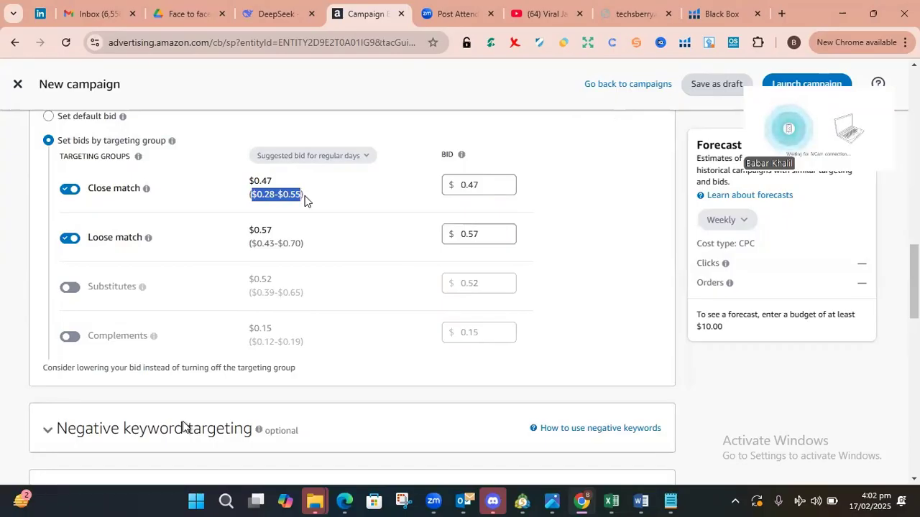
{"action": "left_click", "coordinate": [293, 197]}
{"action": "left_click_drag", "start_coordinate": [279, 197], "coordinate": [302, 194]}
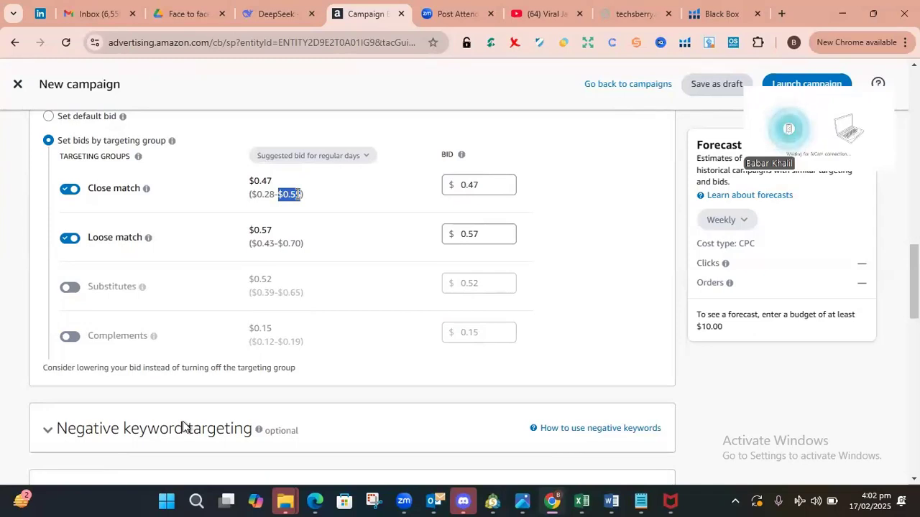
{"action": "left_click", "coordinate": [480, 185]}
{"action": "key", "text": "BackSpace"}
{"action": "key", "text": "BackSpace"}
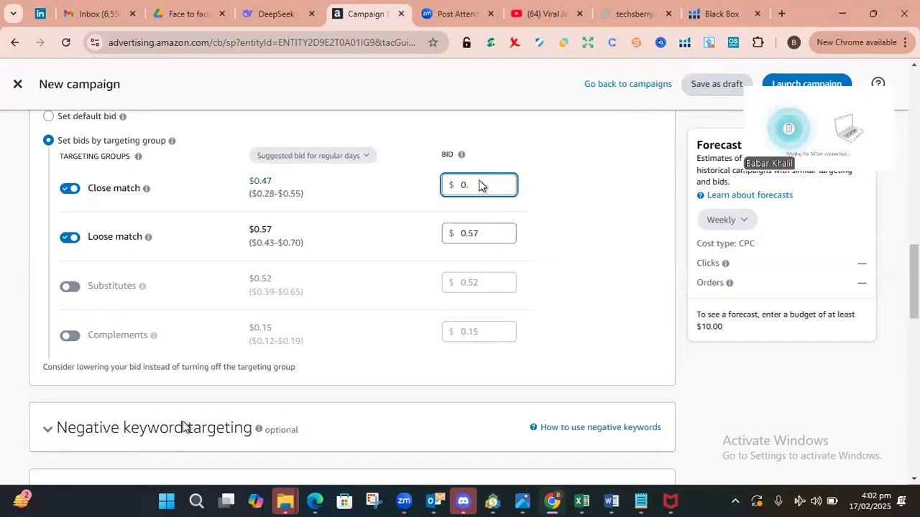
{"action": "type", "text": "65"}
{"action": "left_click", "coordinate": [485, 233]}
{"action": "key", "text": "BackSpace"}
{"action": "key", "text": "BackSpace"}
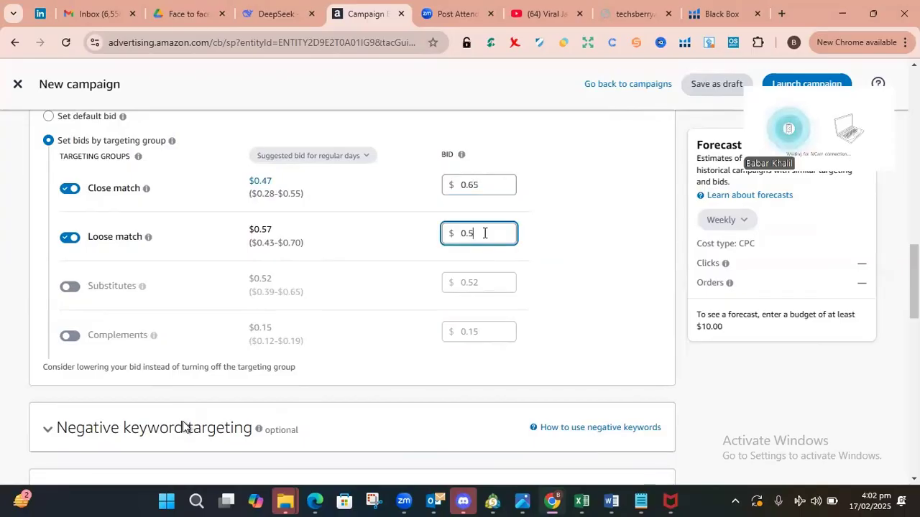
{"action": "type", "text": "65"}
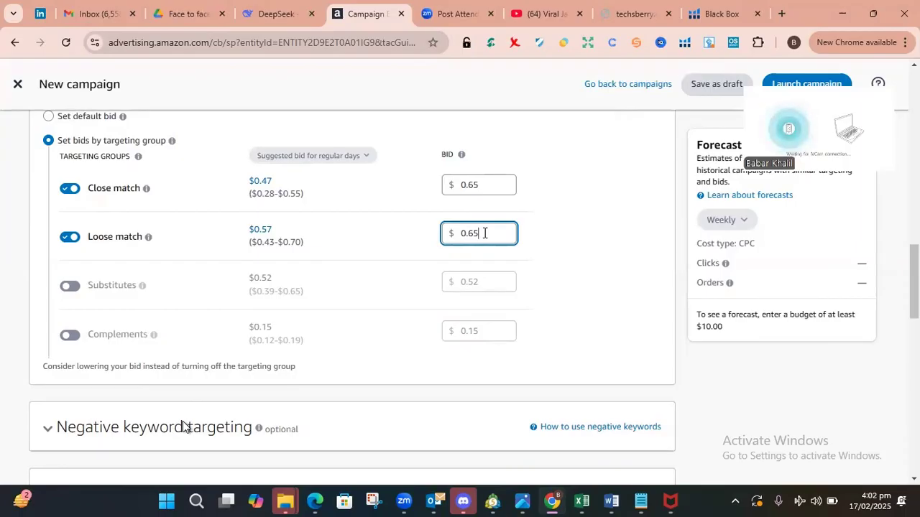
Expand the optional negative keyword targeting section and look over its match types and keyword entry area.
{"action": "scroll", "coordinate": [485, 232], "scroll_direction": "down", "scroll_amount": 4}
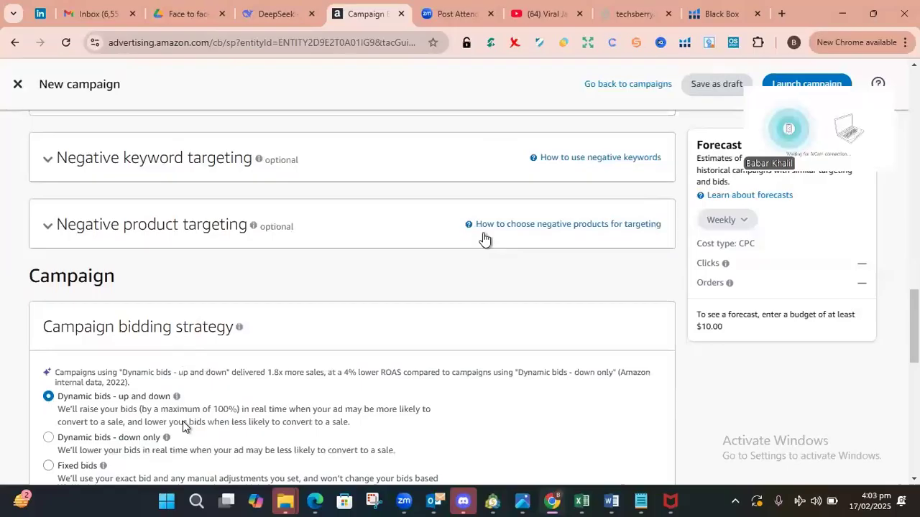
{"action": "left_click", "coordinate": [52, 161]}
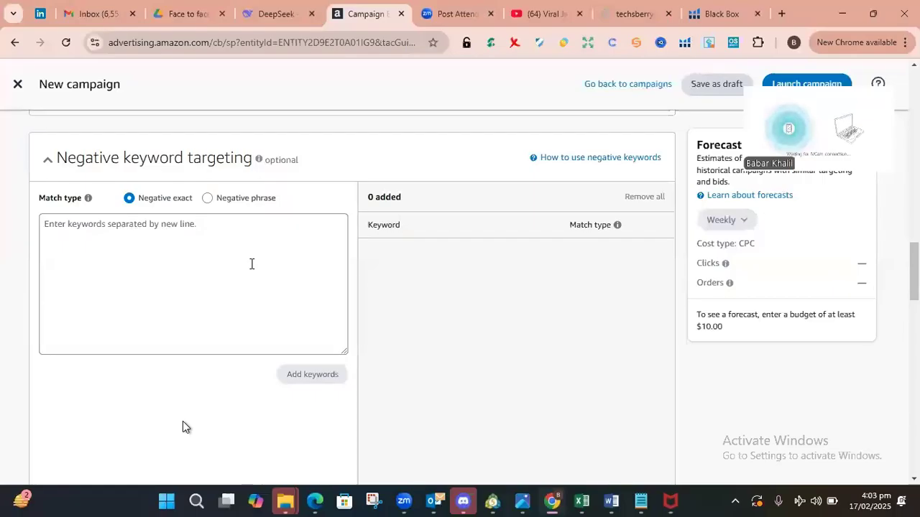
{"action": "scroll", "coordinate": [251, 264], "scroll_direction": "down", "scroll_amount": 5}
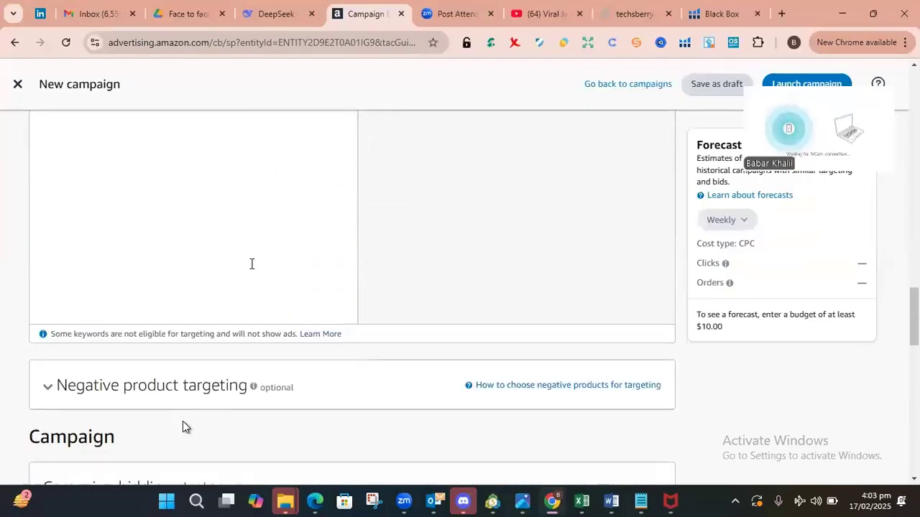
{"action": "scroll", "coordinate": [251, 270], "scroll_direction": "up", "scroll_amount": 5}
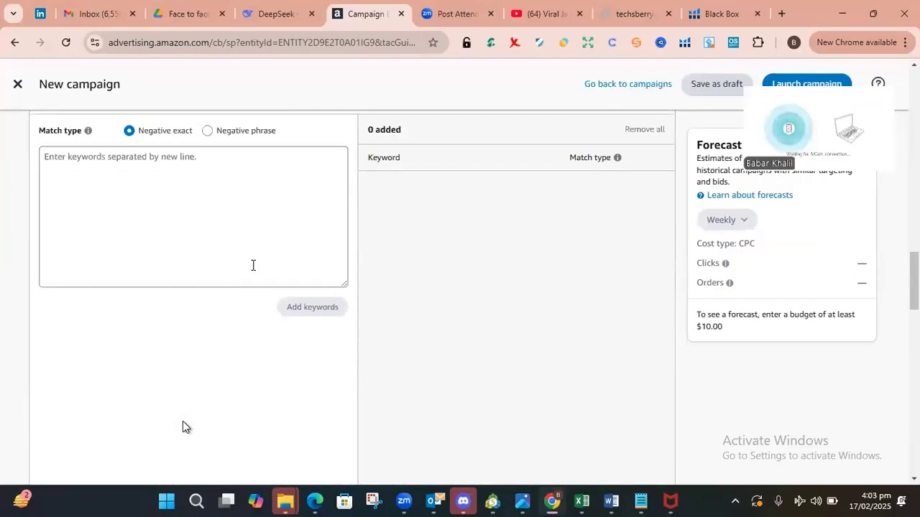
{"action": "scroll", "coordinate": [251, 270], "scroll_direction": "up", "scroll_amount": 2}
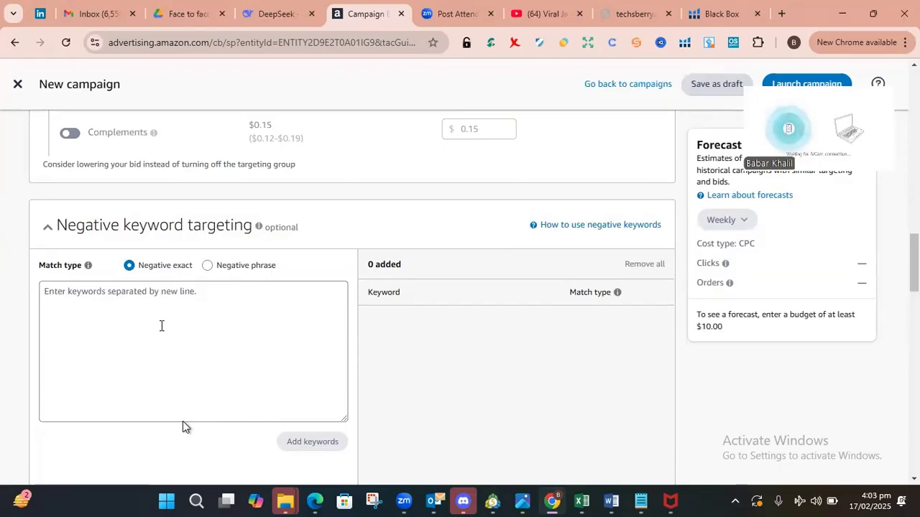
{"action": "scroll", "coordinate": [161, 325], "scroll_direction": "down", "scroll_amount": 3}
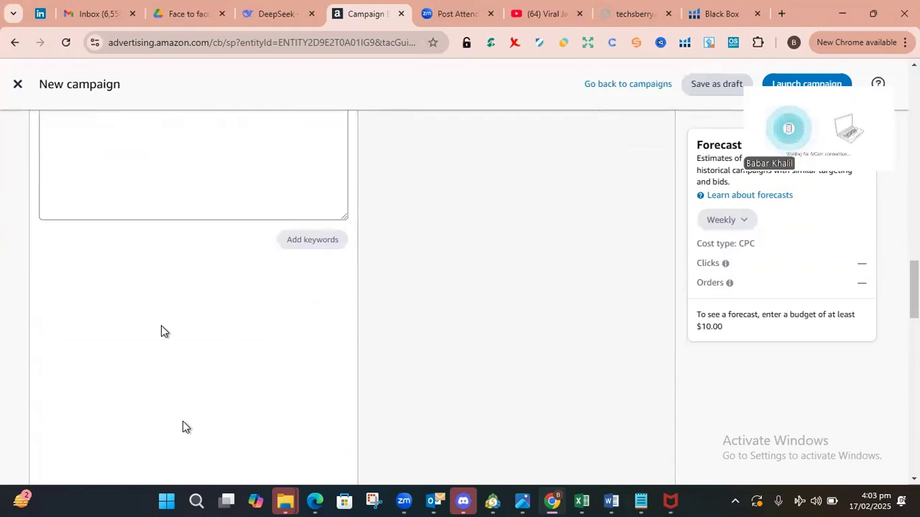
Expand the optional negative product targeting section, look over its product search and entry options, and collapse it again.
{"action": "scroll", "coordinate": [226, 330], "scroll_direction": "down", "scroll_amount": 2}
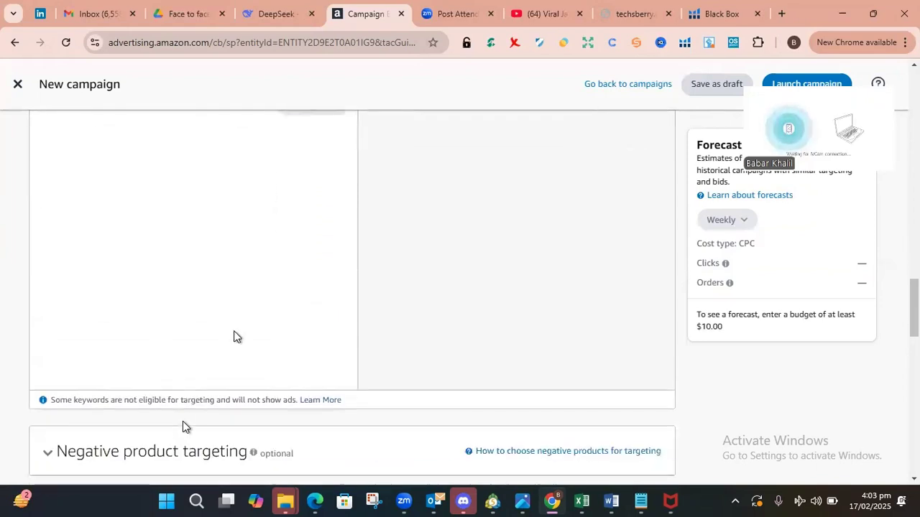
{"action": "scroll", "coordinate": [236, 338], "scroll_direction": "down", "scroll_amount": 3}
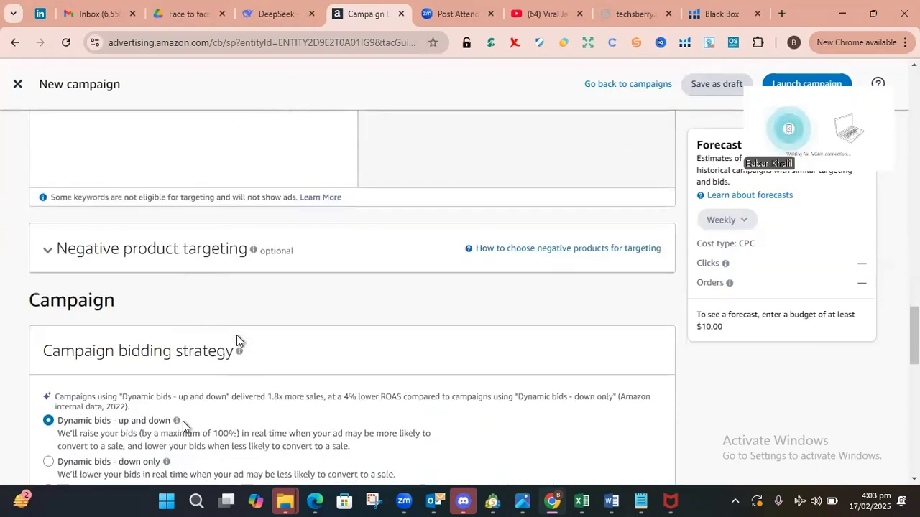
{"action": "left_click", "coordinate": [47, 252]}
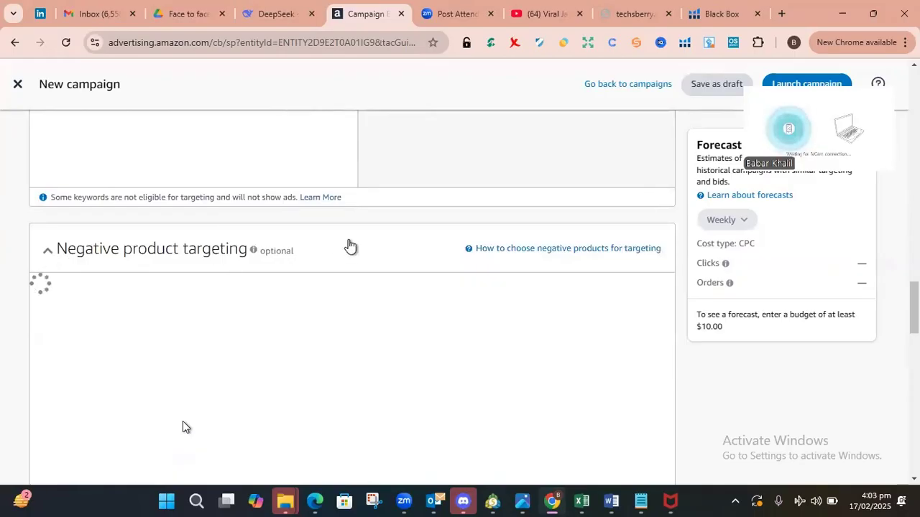
{"action": "scroll", "coordinate": [350, 246], "scroll_direction": "down", "scroll_amount": 1}
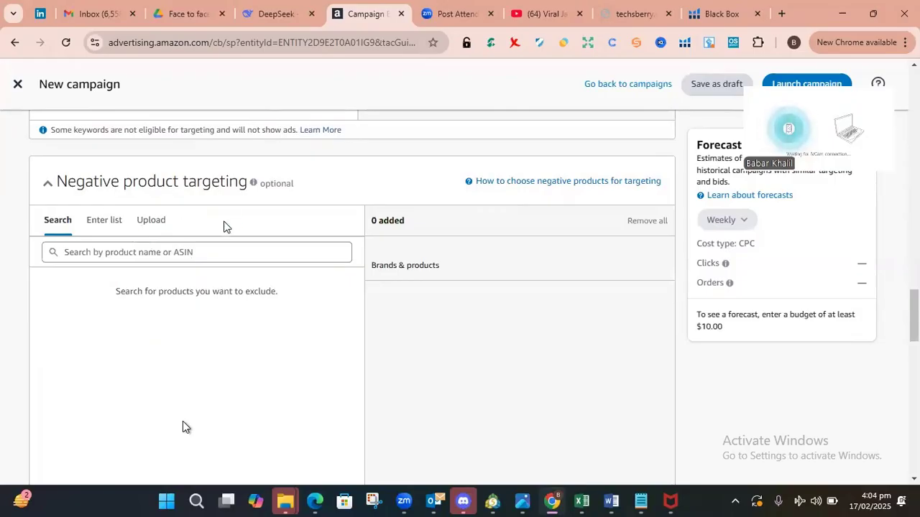
{"action": "scroll", "coordinate": [223, 225], "scroll_direction": "up", "scroll_amount": 1}
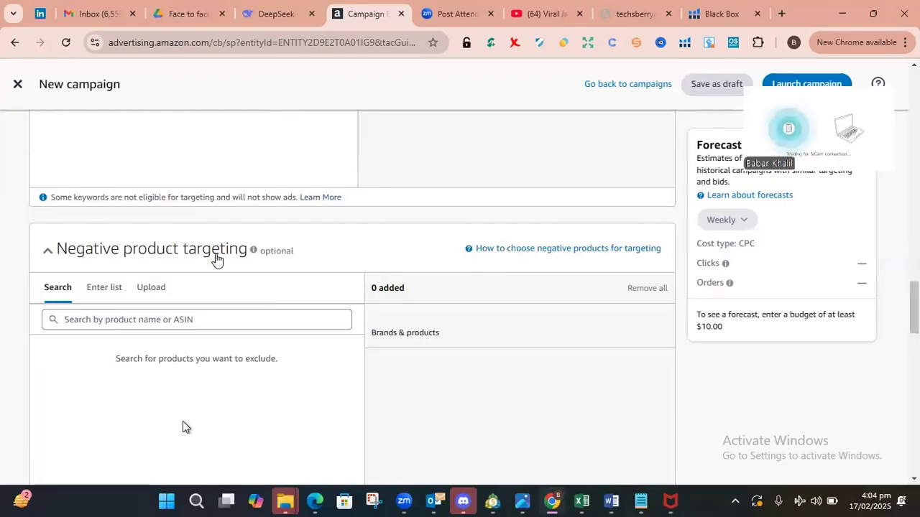
{"action": "left_click", "coordinate": [215, 256]}
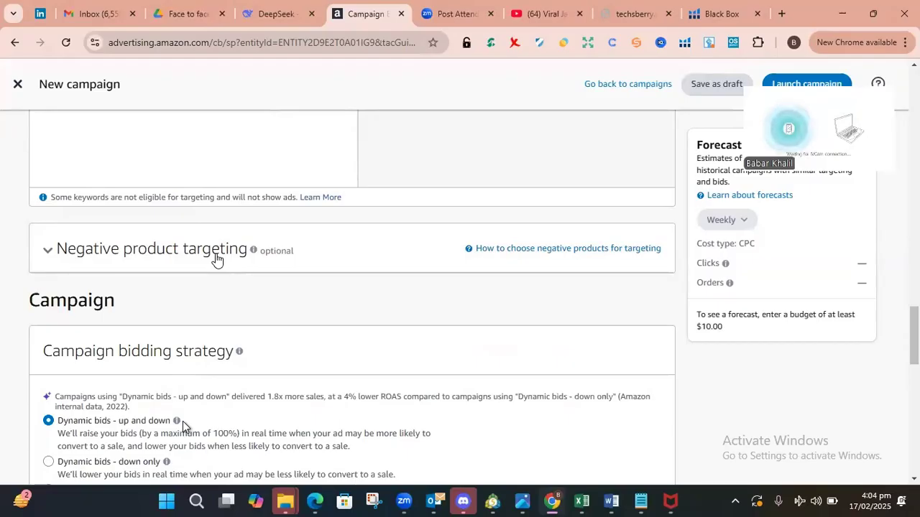
Switch to the ppc budget workbook in Excel and enter the label "up and down" in cell G10 of Sheet1.
{"action": "scroll", "coordinate": [216, 260], "scroll_direction": "down", "scroll_amount": 1}
{"action": "scroll", "coordinate": [351, 268], "scroll_direction": "down", "scroll_amount": 2}
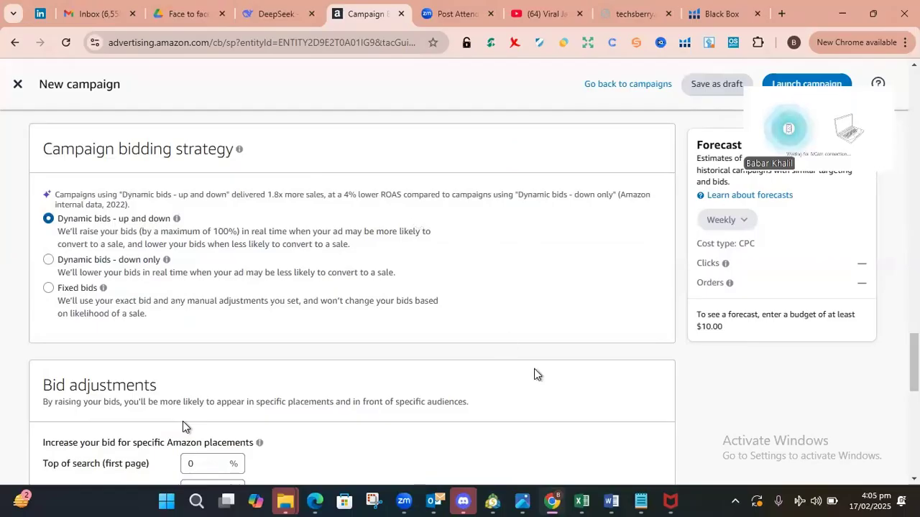
{"action": "mouse_move", "coordinate": [577, 498]}
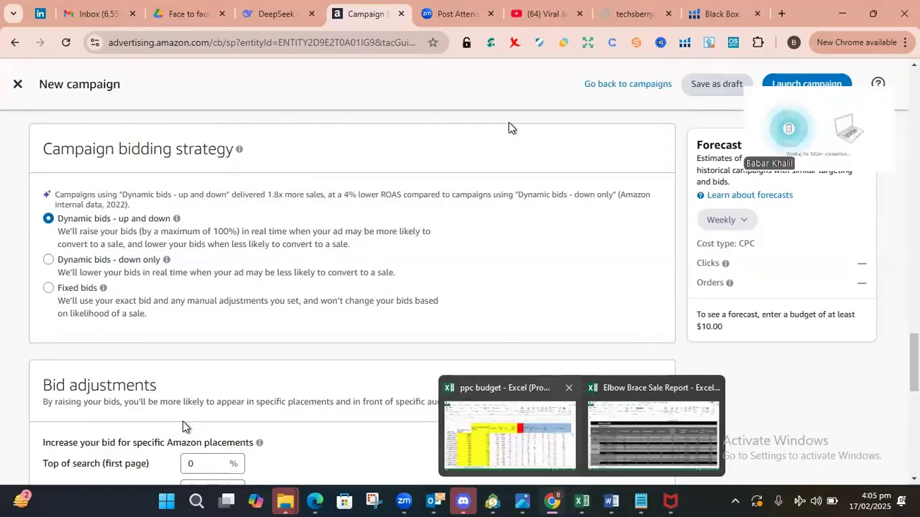
{"action": "left_click", "coordinate": [509, 434]}
{"action": "left_click", "coordinate": [358, 462]}
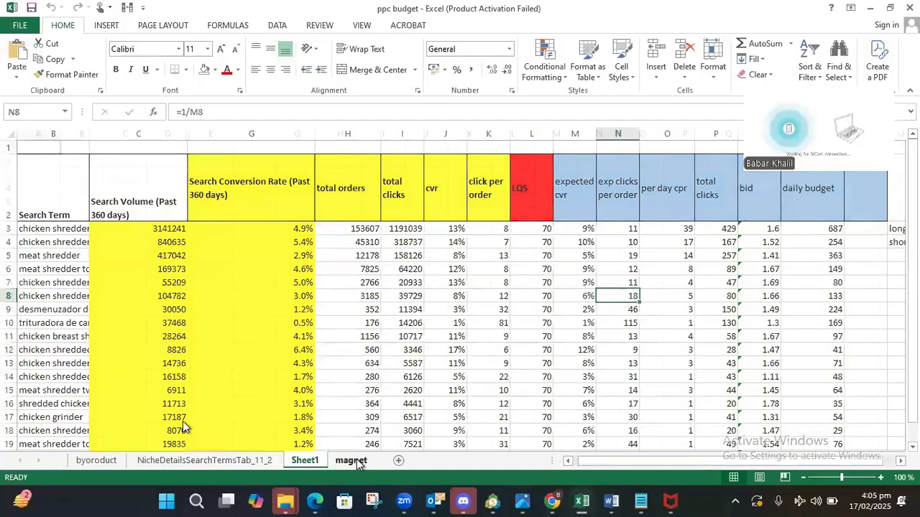
{"action": "type", "text": "up an"}
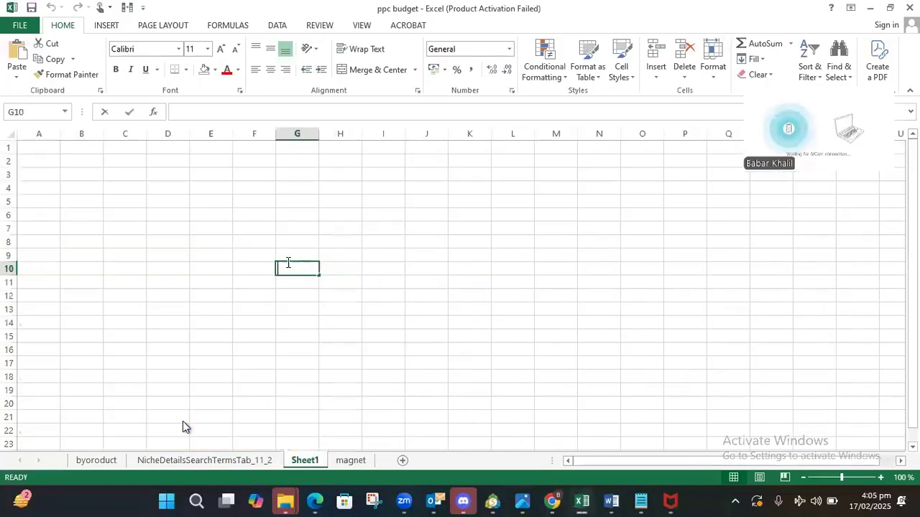
{"action": "type", "text": "d down"}
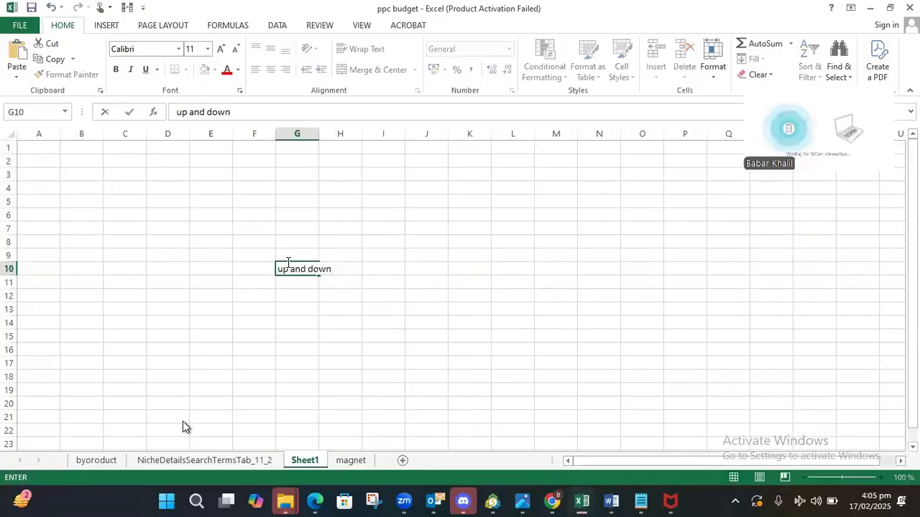
{"action": "key", "text": "Tab"}
Widen columns G and H, and enter 0.65 in H10 as the up and down bid.
{"action": "double_click", "coordinate": [319, 134]}
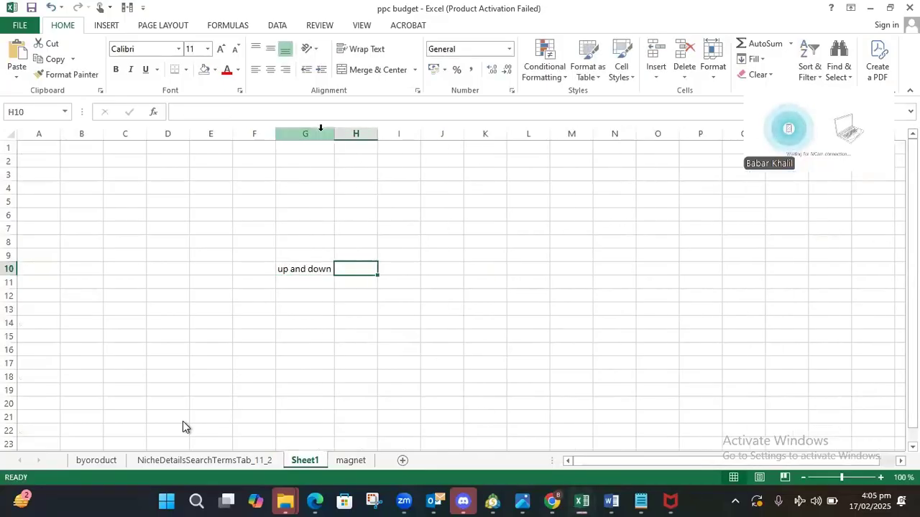
{"action": "left_click_drag", "start_coordinate": [377, 136], "coordinate": [493, 149]}
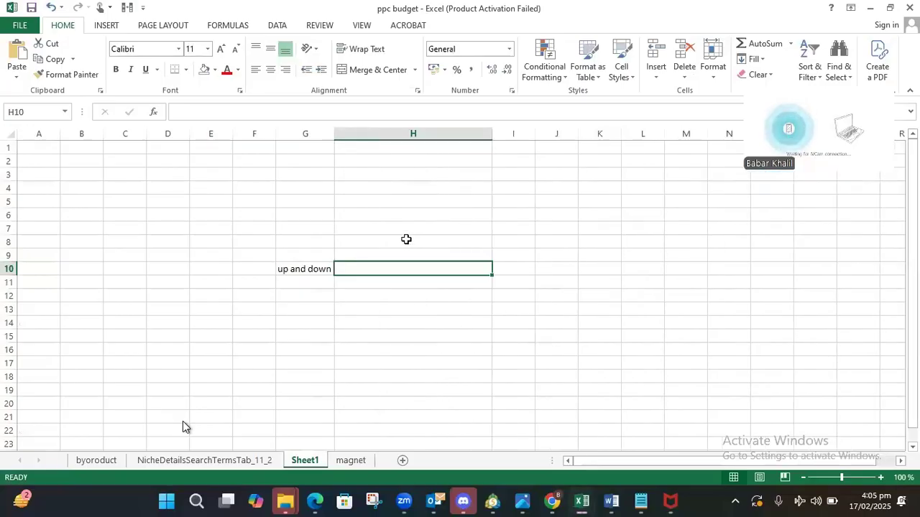
{"action": "type", "text": "0.65"}
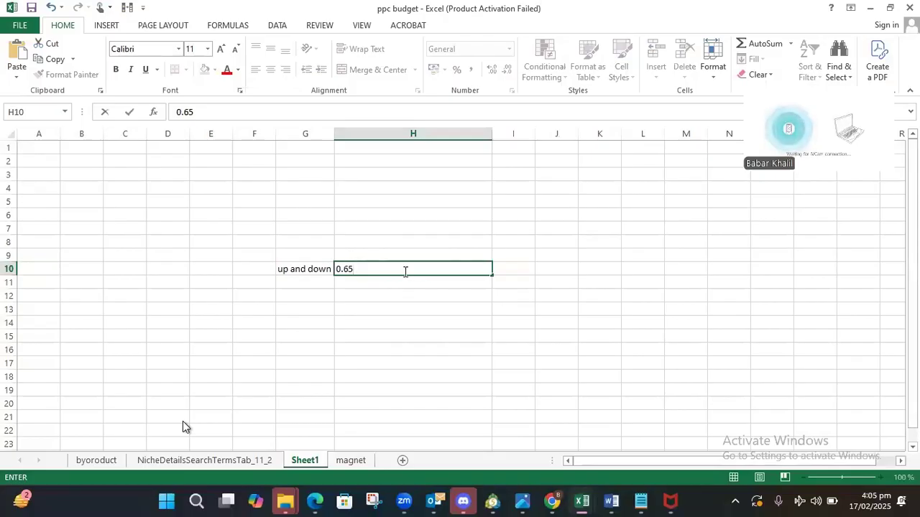
{"action": "left_click", "coordinate": [400, 296]}
{"action": "left_click", "coordinate": [402, 270]}
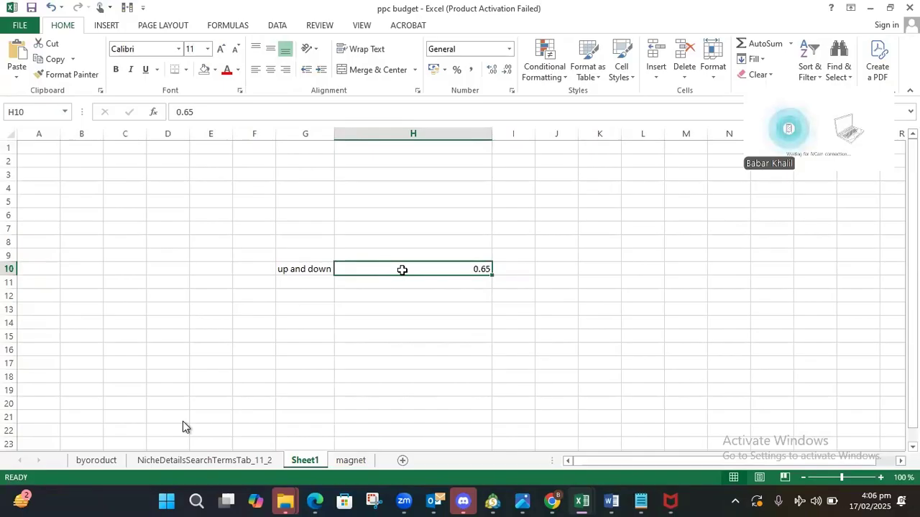
Add a "down only" row in G11 with a bid of 0.65 in H11.
{"action": "key", "text": "Left"}
{"action": "key", "text": "Down"}
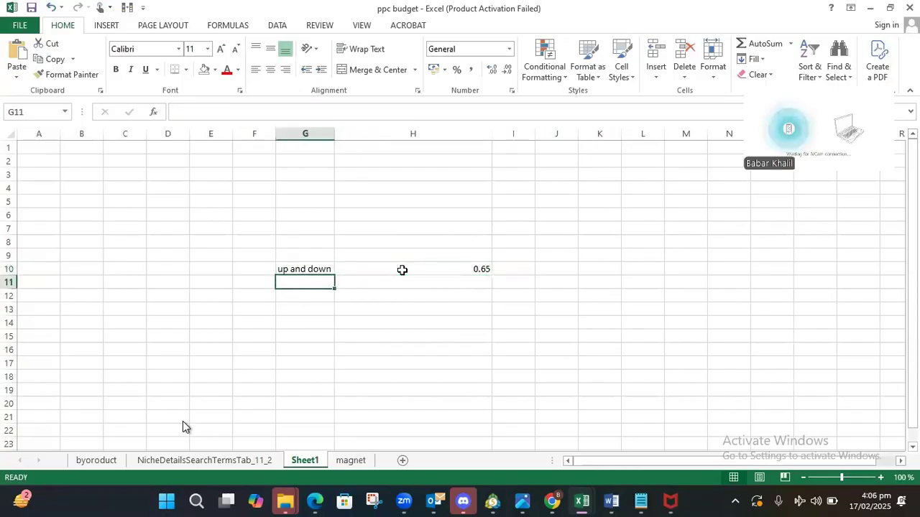
{"action": "type", "text": "down only"}
{"action": "key", "text": "Right"}
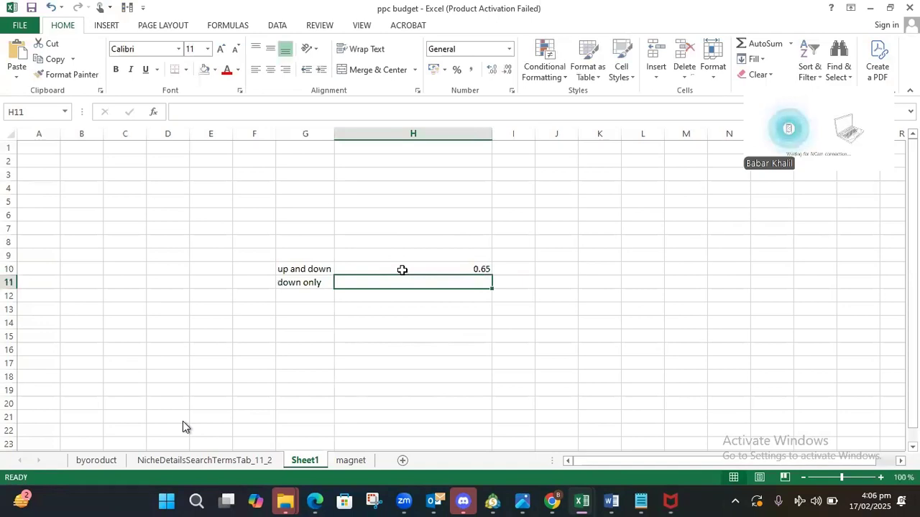
{"action": "type", "text": "0.65"}
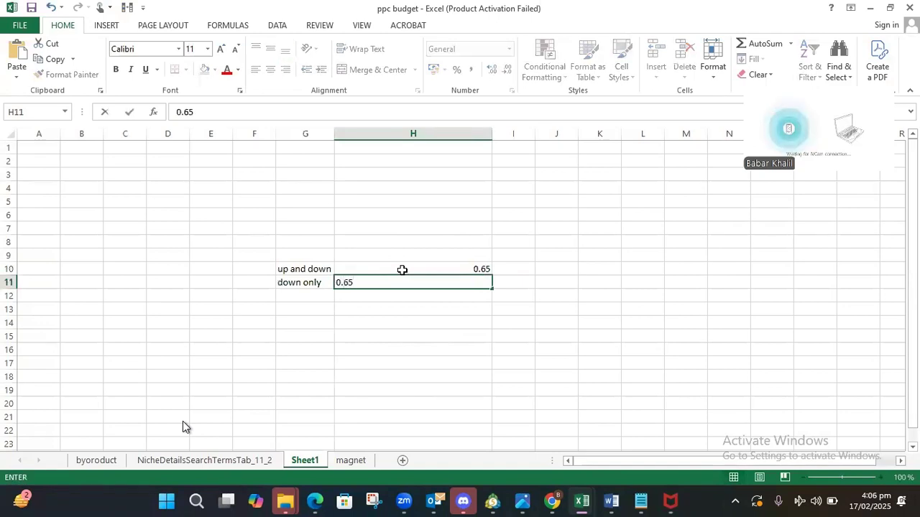
{"action": "key", "text": "Right"}
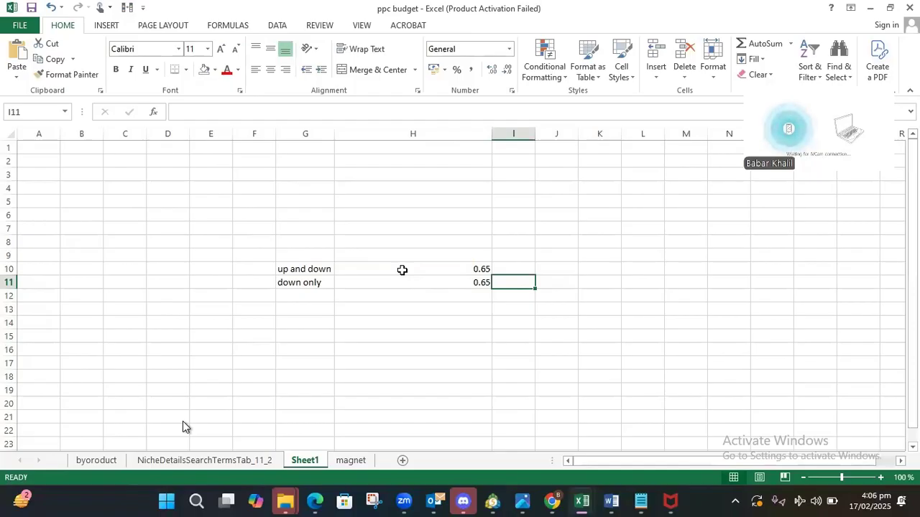
Add a "fixed bid" row in G12 with a bid of 0.65 in H12.
{"action": "key", "text": "Down"}
{"action": "key", "text": "Left"}
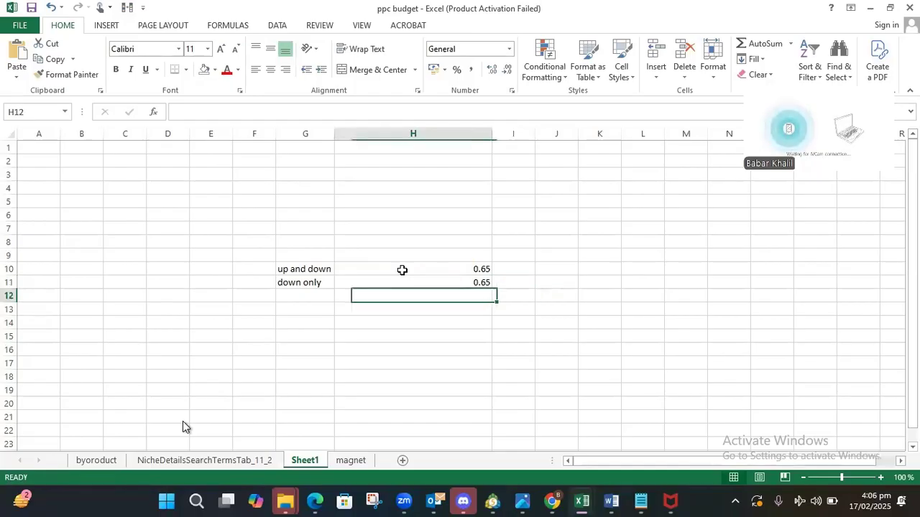
{"action": "key", "text": "Left"}
{"action": "type", "text": "fi"}
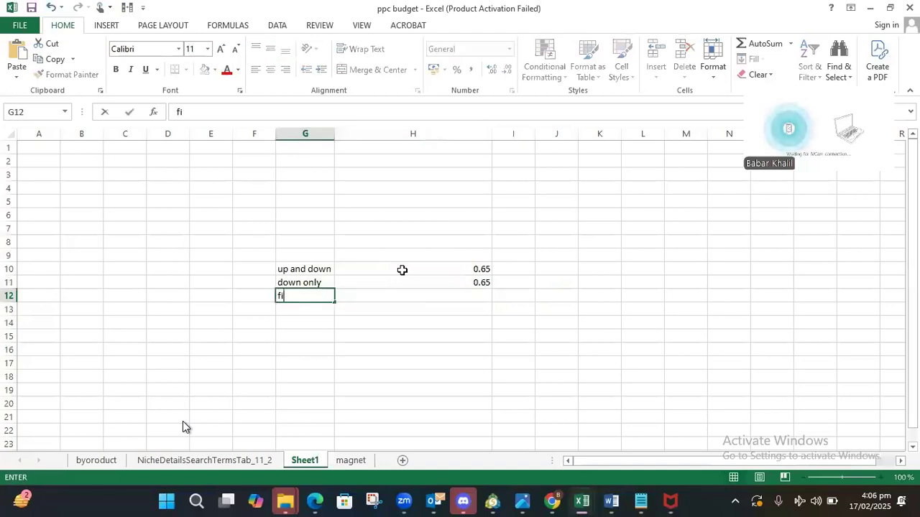
{"action": "type", "text": "xed bid"}
{"action": "key", "text": "ctrl+Return"}
{"action": "key", "text": "Right"}
{"action": "type", "text": "0"}
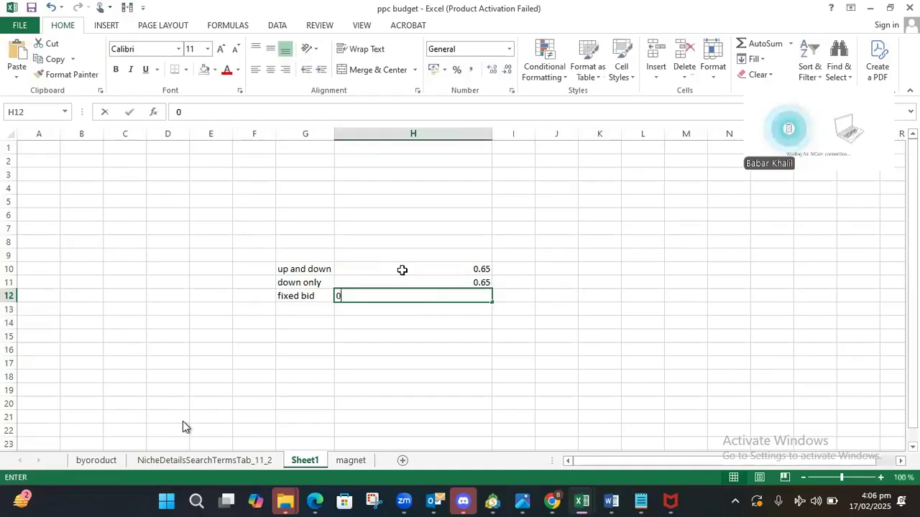
{"action": "type", "text": ".65"}
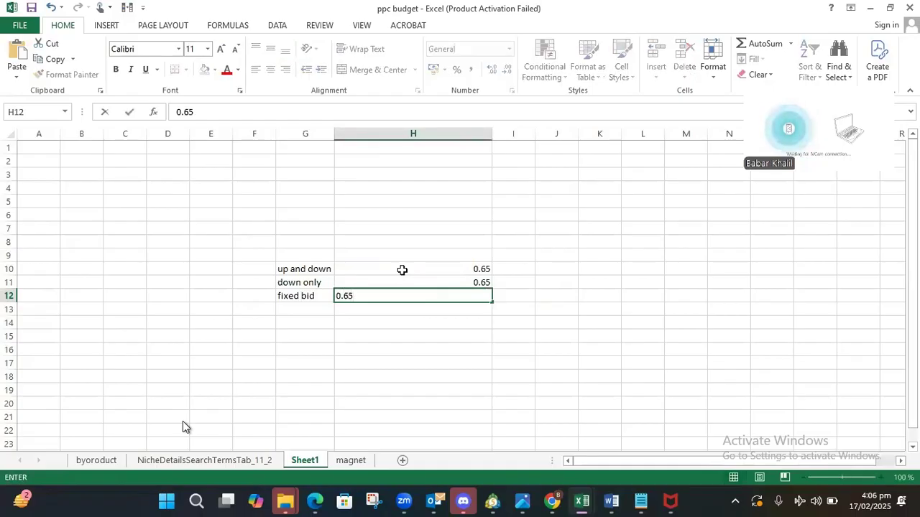
{"action": "key", "text": "Right"}
{"action": "key", "text": "Left"}
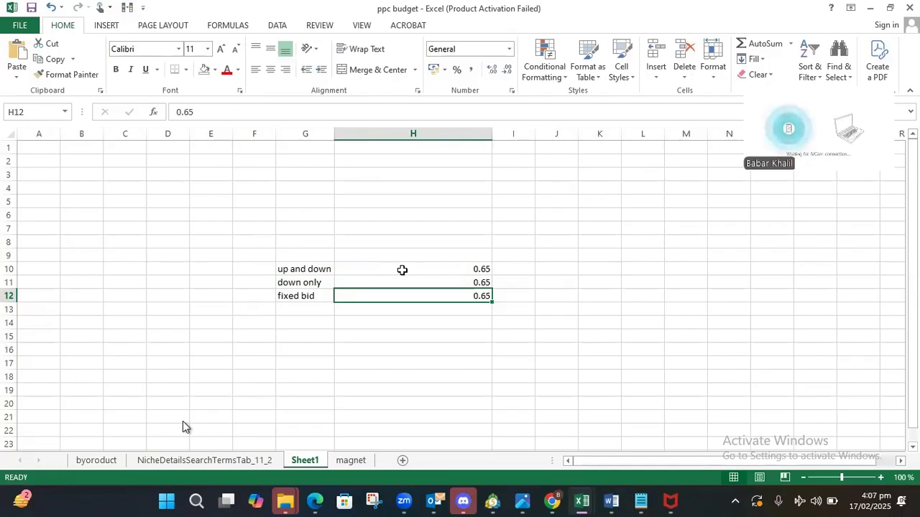
Enter 0.677 in I12, beside the fixed bid amount.
{"action": "key", "text": "Right"}
{"action": "key", "text": "Left"}
{"action": "key", "text": "Left"}
{"action": "key", "text": "Right"}
{"action": "key", "text": "Right"}
{"action": "type", "text": "0.67"}
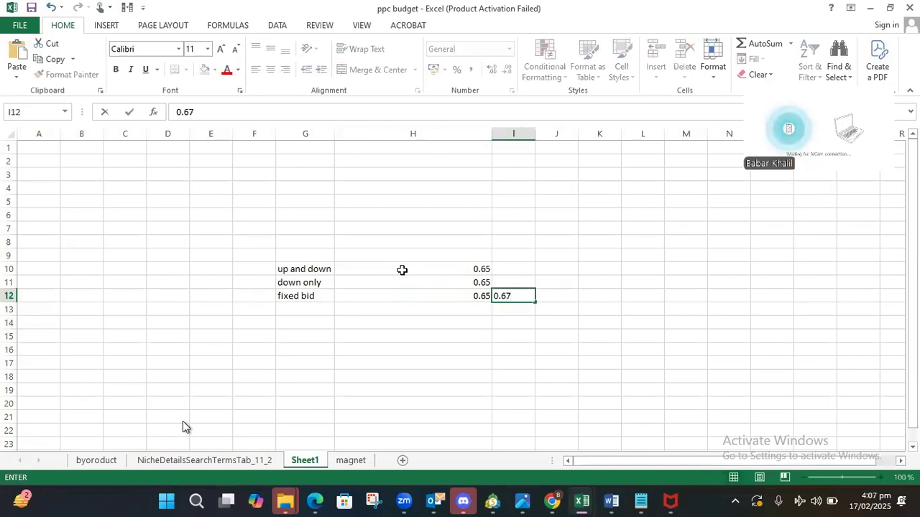
{"action": "type", "text": "7"}
{"action": "key", "text": "Left"}
{"action": "key", "text": "Left"}
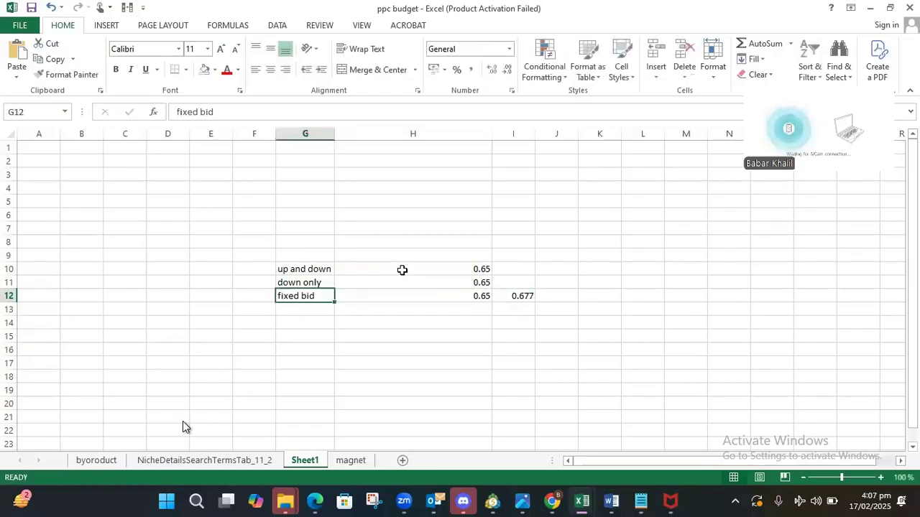
{"action": "key", "text": "Up"}
{"action": "key", "text": "Up"}
{"action": "key", "text": "Down"}
{"action": "key", "text": "Down"}
{"action": "key", "text": "Up"}
{"action": "key", "text": "Right"}
{"action": "key", "text": "Left"}
{"action": "key", "text": "Right"}
{"action": "key", "text": "Left"}
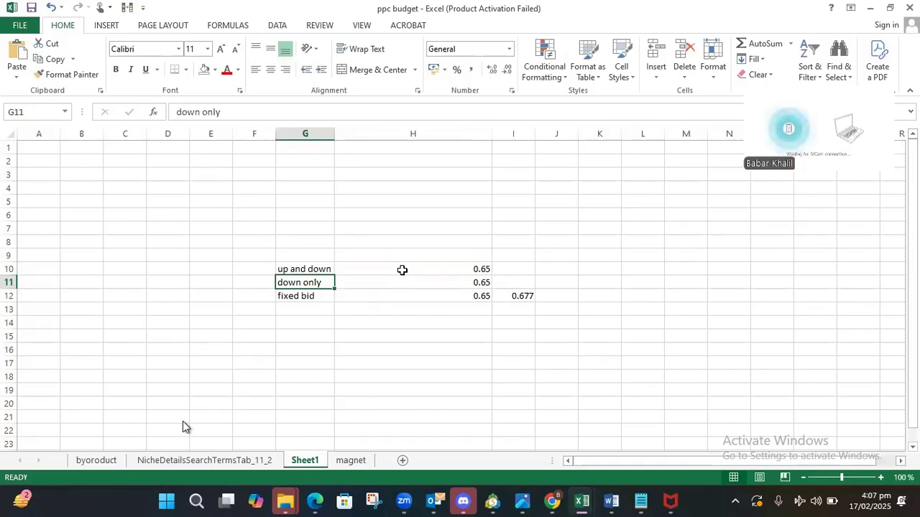
Change the down only bid in H11 to 0.10.
{"action": "key", "text": "Right"}
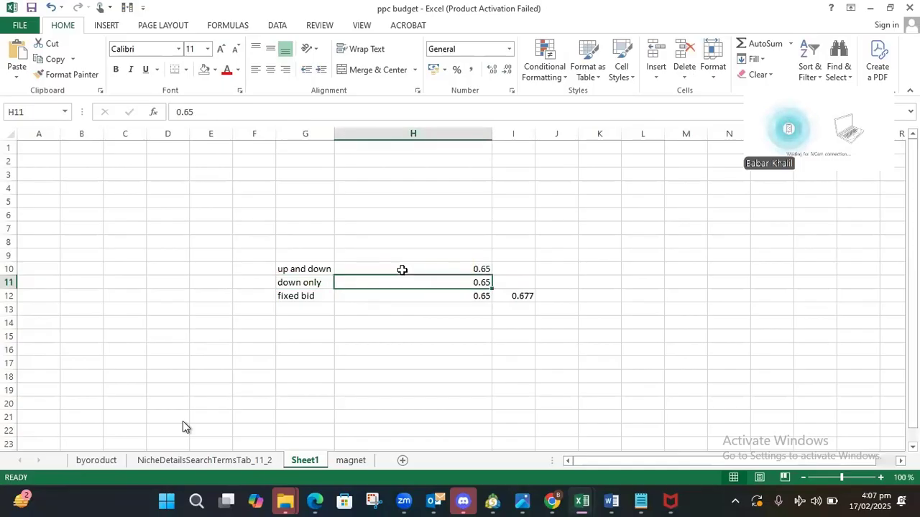
{"action": "type", "text": "0.10"}
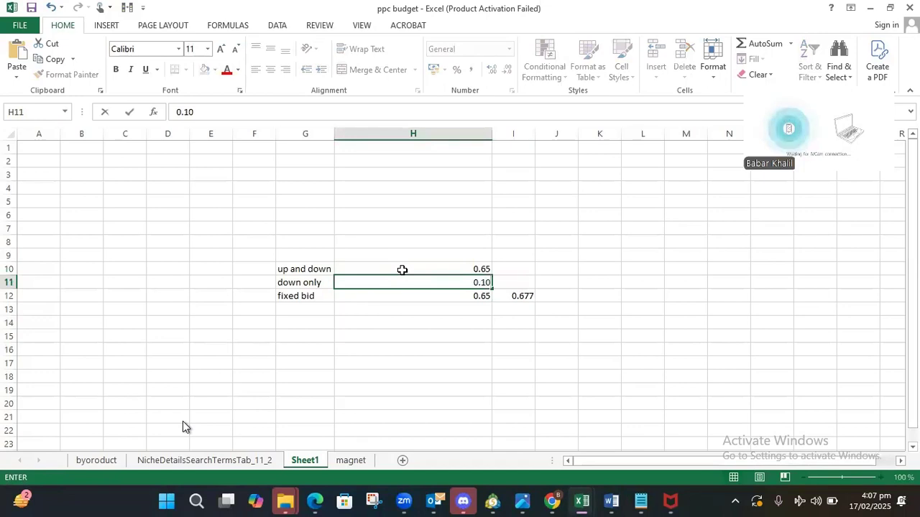
{"action": "key", "text": "Left"}
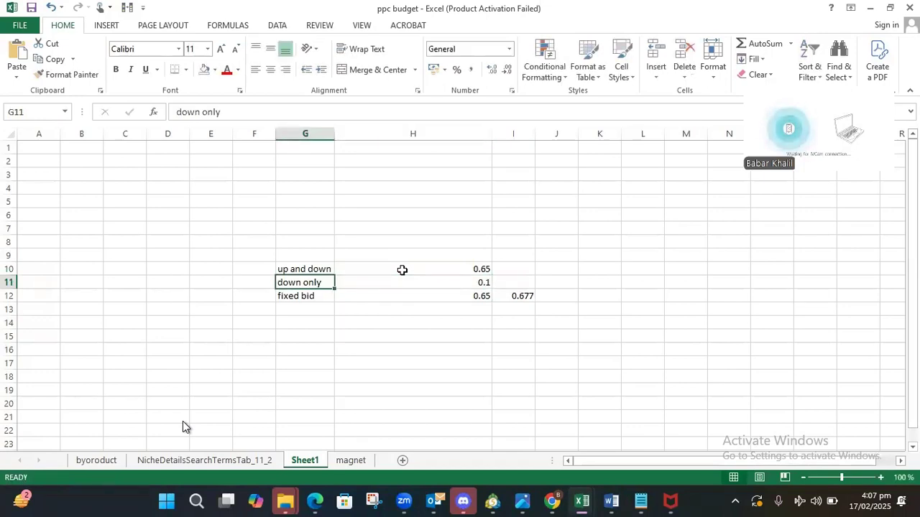
Leave the bid comparison in Excel and return to the campaign bidding strategy options on the Amazon Ads new campaign page.
{"action": "key", "text": "Up"}
{"action": "key", "text": "Down"}
{"action": "key", "text": "Down"}
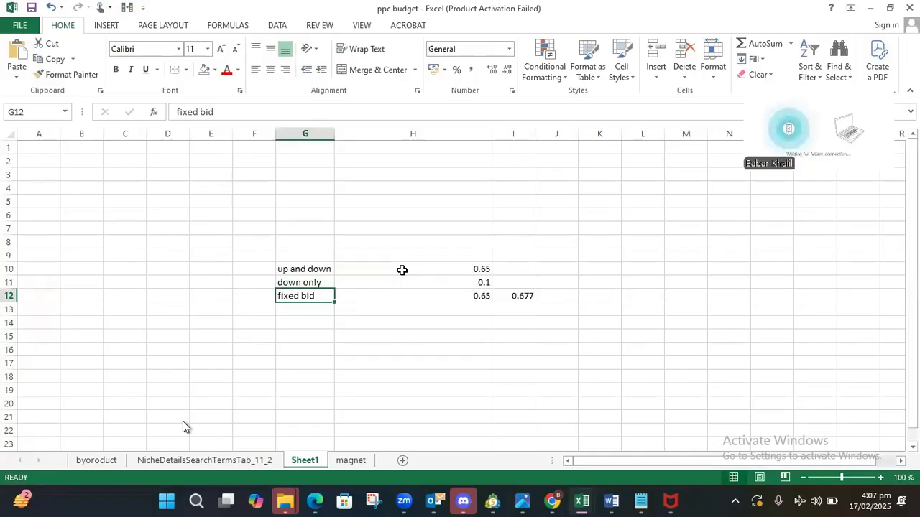
{"action": "key", "text": "Up"}
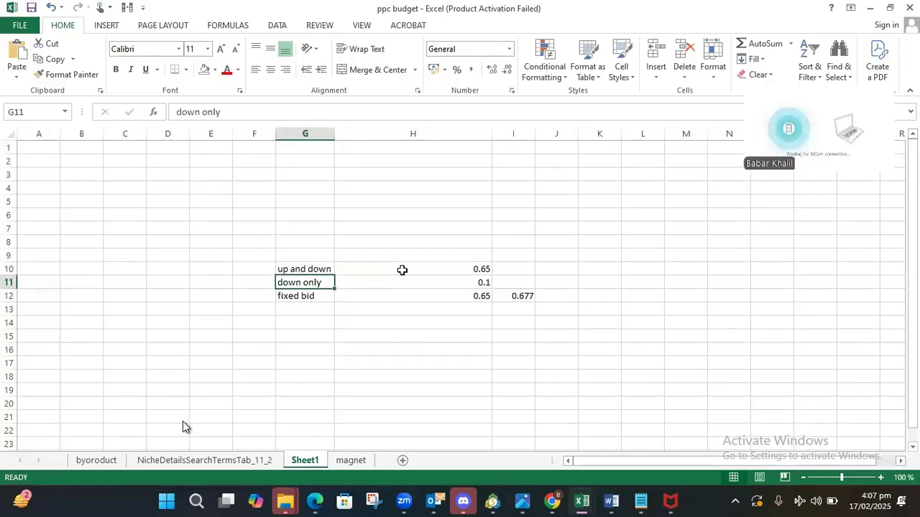
{"action": "key", "text": "Up"}
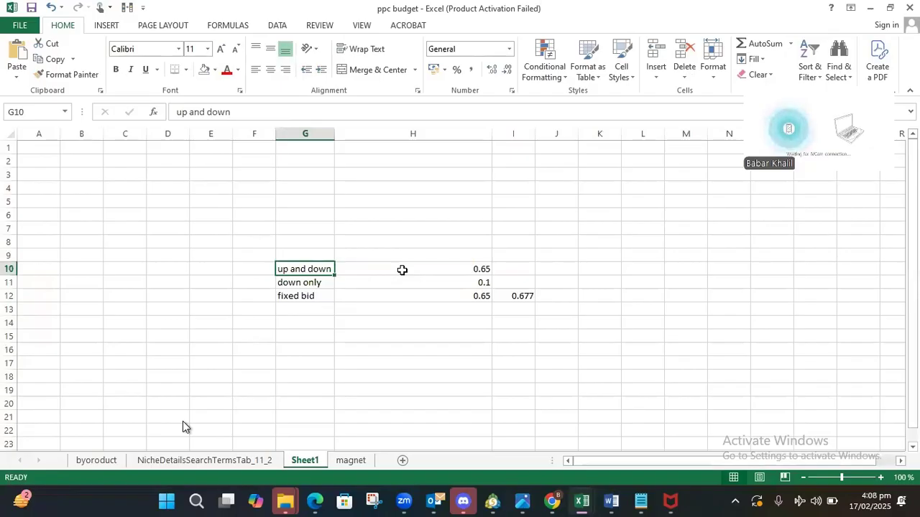
{"action": "key", "text": "Down"}
{"action": "key", "text": "Down"}
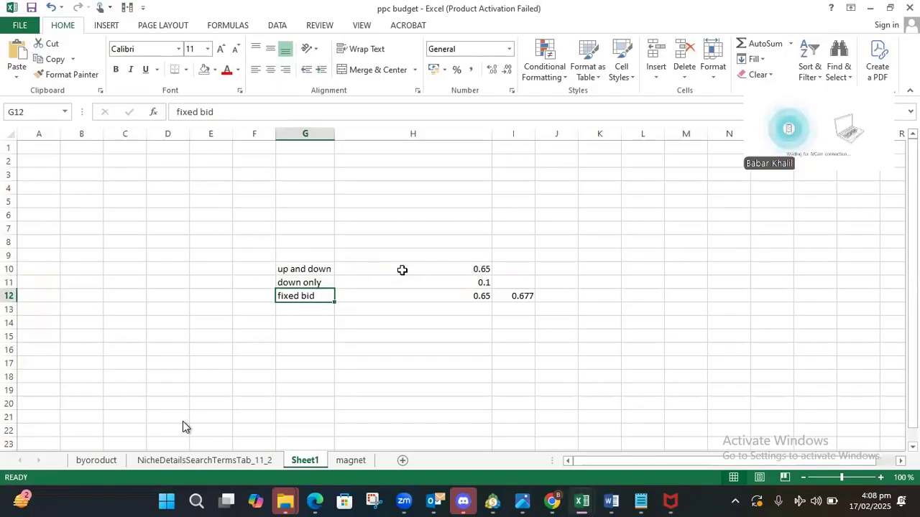
{"action": "left_click", "coordinate": [870, 8]}
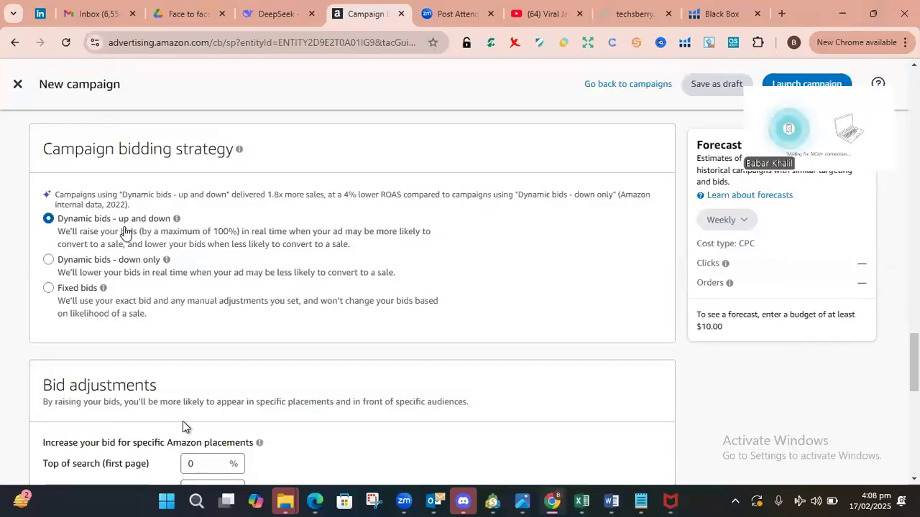
{"action": "left_click", "coordinate": [227, 421]}
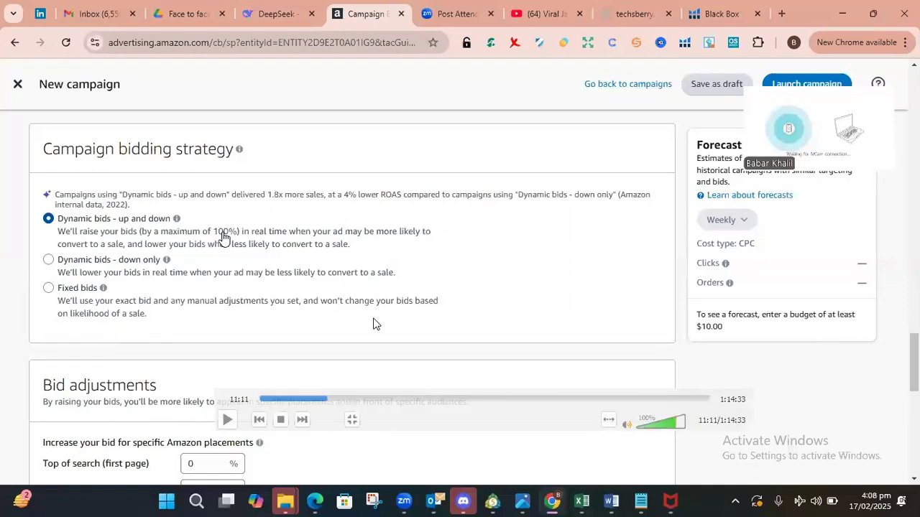
{"action": "left_click", "coordinate": [228, 420]}
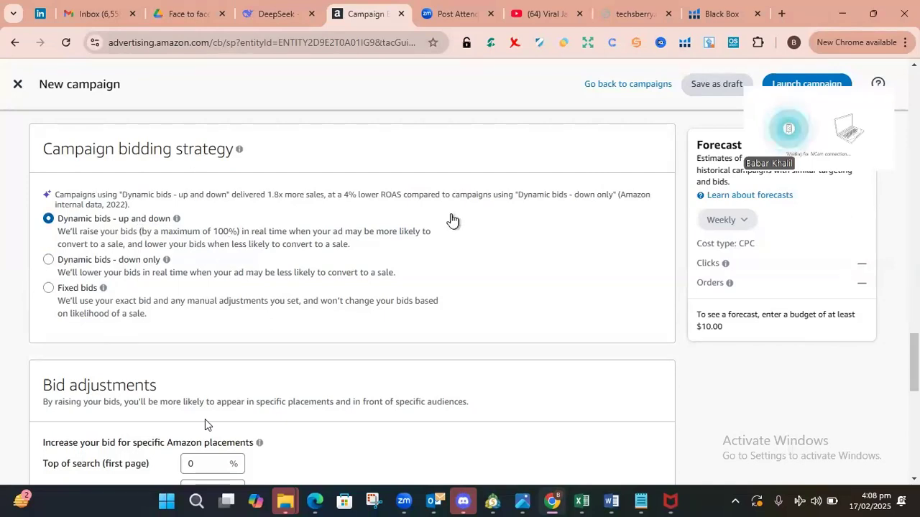
Try a 50% bid increase for the top of search (first page) placement in the bid adjustments.
{"action": "scroll", "coordinate": [452, 221], "scroll_direction": "up", "scroll_amount": 3}
{"action": "scroll", "coordinate": [452, 227], "scroll_direction": "down", "scroll_amount": 4}
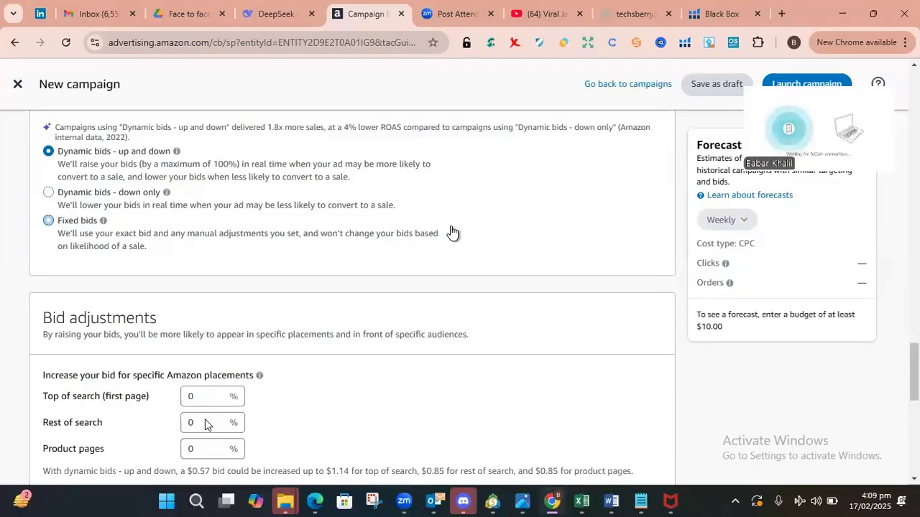
{"action": "scroll", "coordinate": [451, 232], "scroll_direction": "down", "scroll_amount": 1}
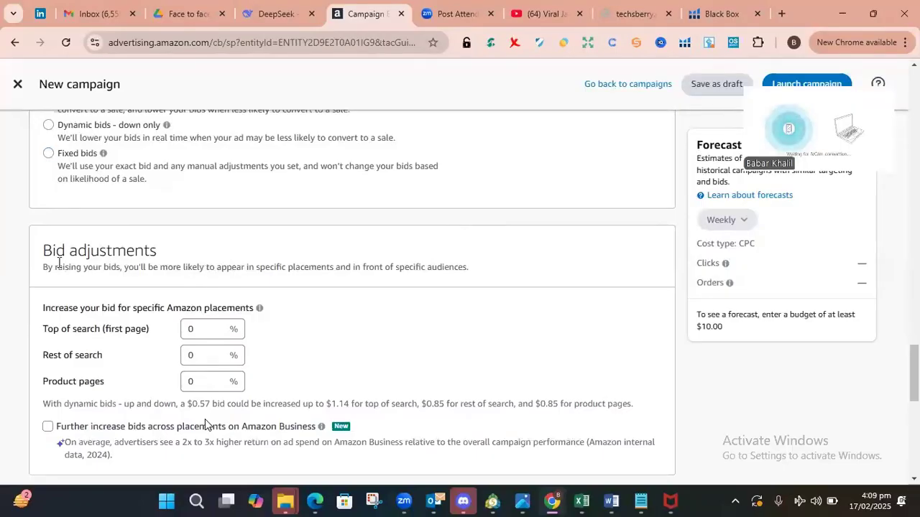
{"action": "scroll", "coordinate": [103, 254], "scroll_direction": "up", "scroll_amount": 2}
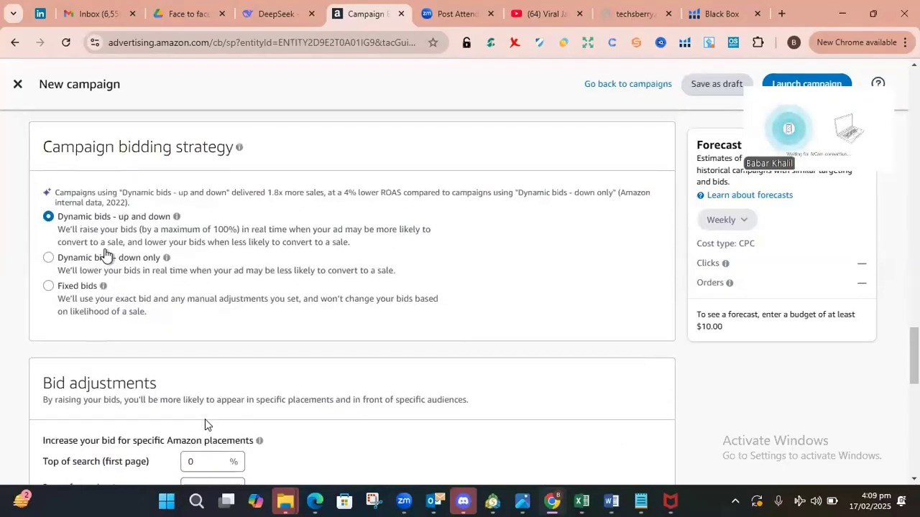
{"action": "scroll", "coordinate": [256, 229], "scroll_direction": "down", "scroll_amount": 3}
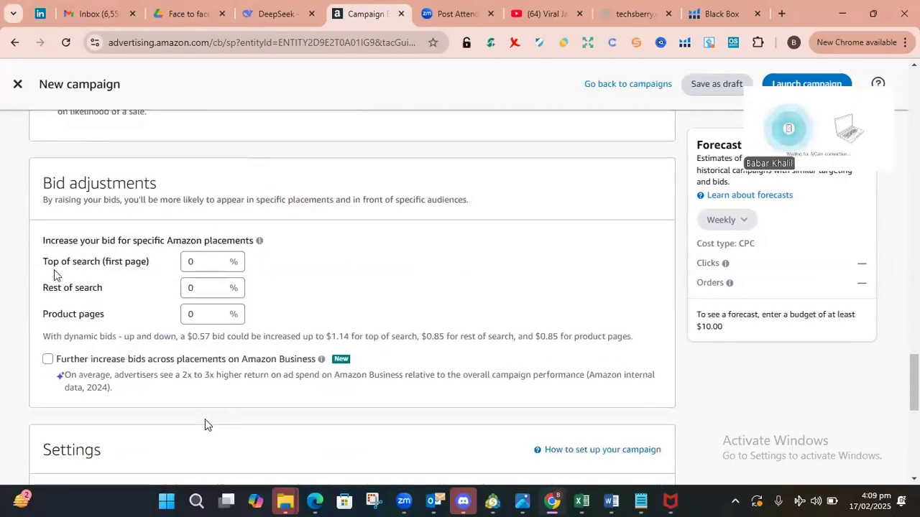
{"action": "left_click_drag", "start_coordinate": [41, 265], "coordinate": [160, 264]}
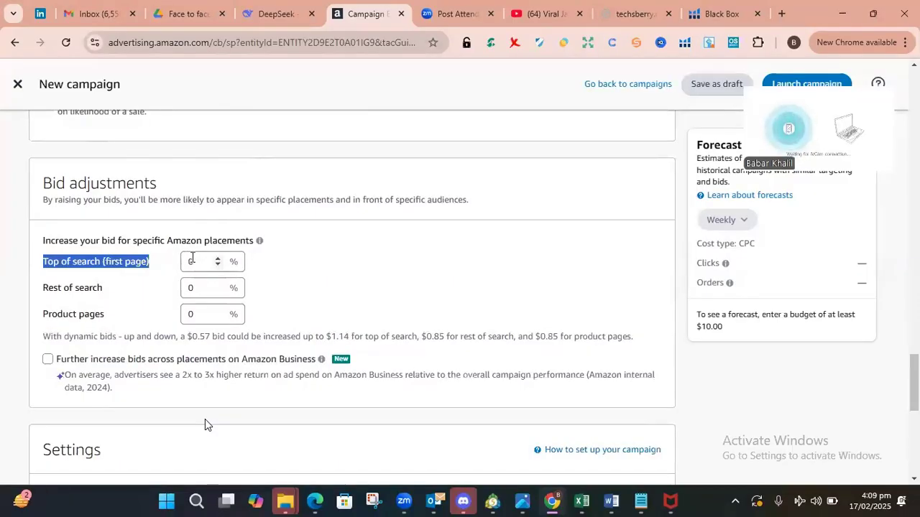
{"action": "left_click", "coordinate": [192, 261]}
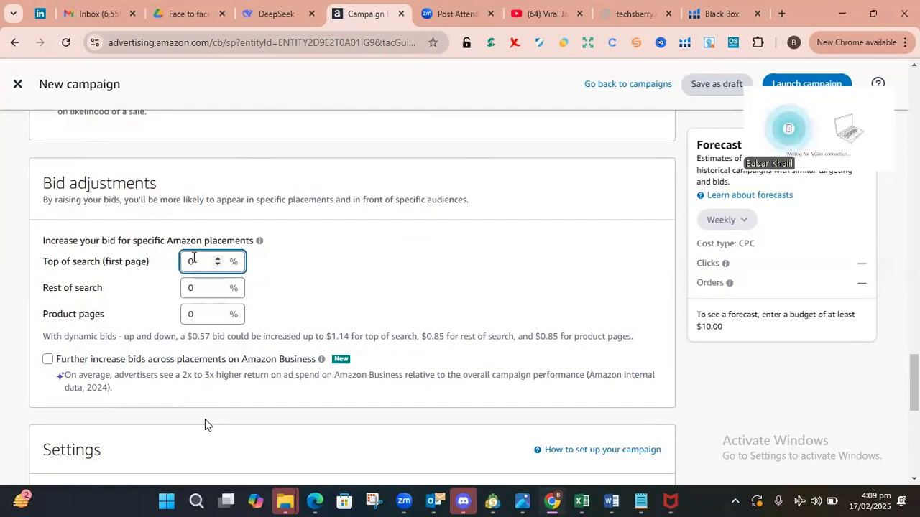
{"action": "type", "text": "3"}
{"action": "type", "text": "0"}
{"action": "type", "text": "5"}
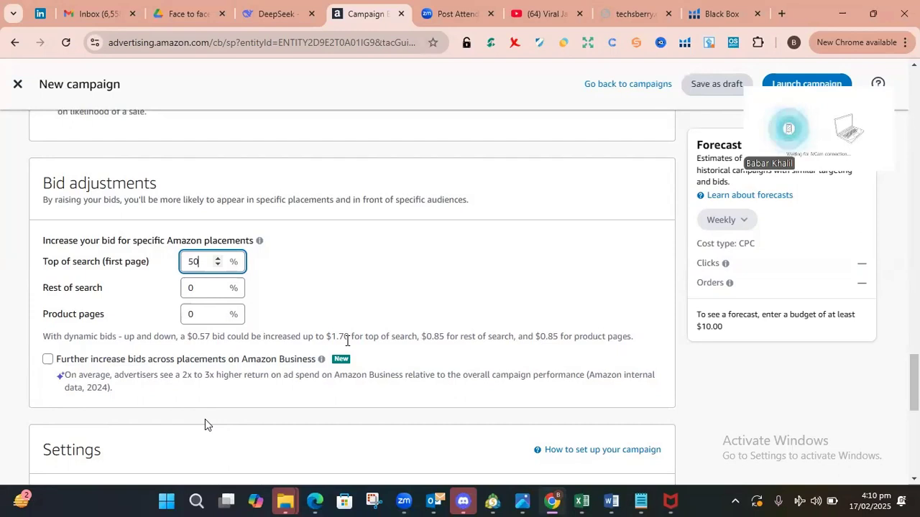
Reset the top of search (first page) bid adjustment to 0%.
{"action": "key", "text": "BackSpace"}
{"action": "key", "text": "BackSpace"}
{"action": "type", "text": "0"}
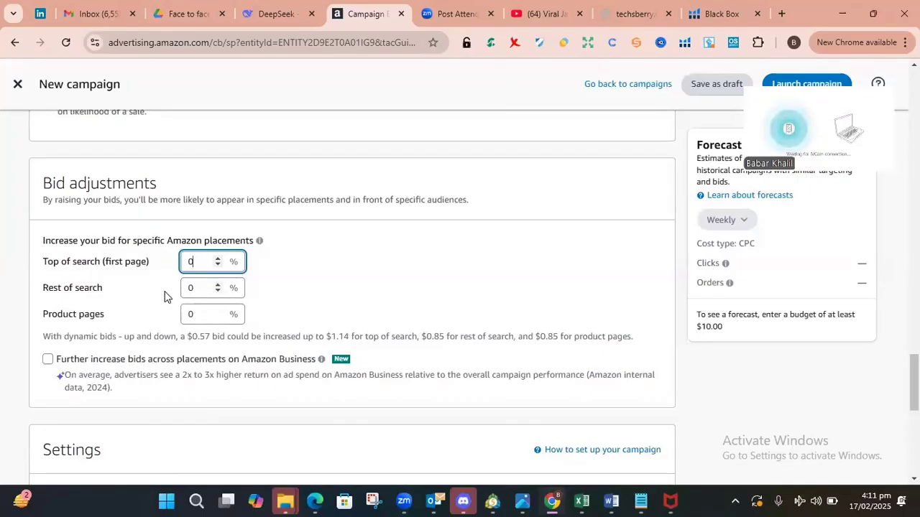
{"action": "left_click", "coordinate": [101, 291]}
{"action": "left_click_drag", "start_coordinate": [101, 290], "coordinate": [45, 291]}
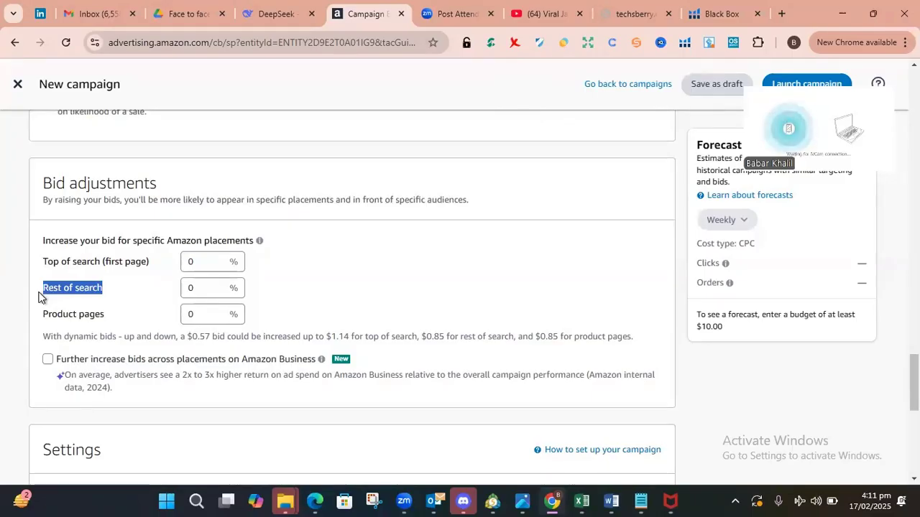
{"action": "left_click", "coordinate": [199, 280]}
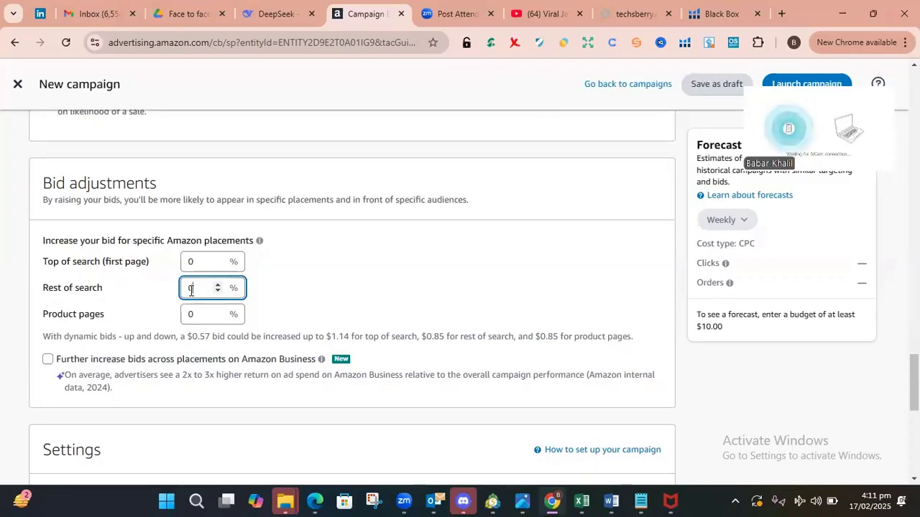
{"action": "left_click_drag", "start_coordinate": [43, 288], "coordinate": [99, 286]}
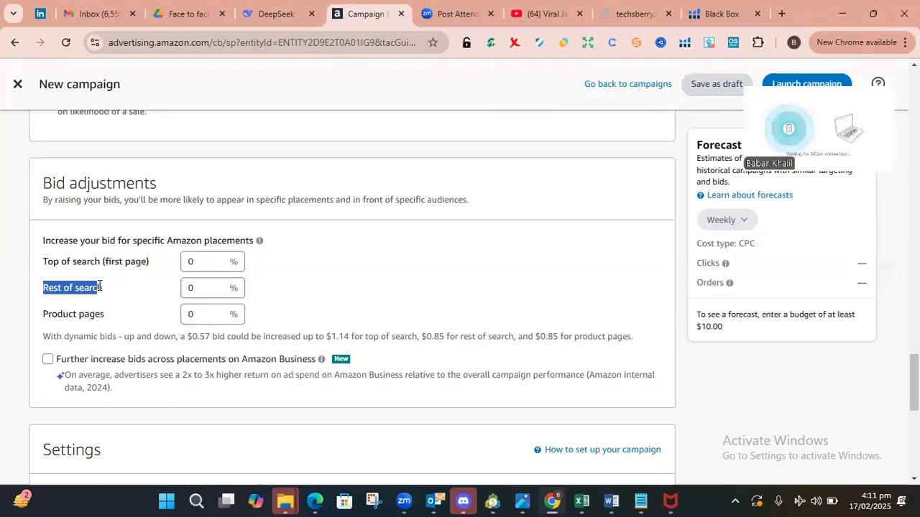
{"action": "left_click", "coordinate": [99, 286]}
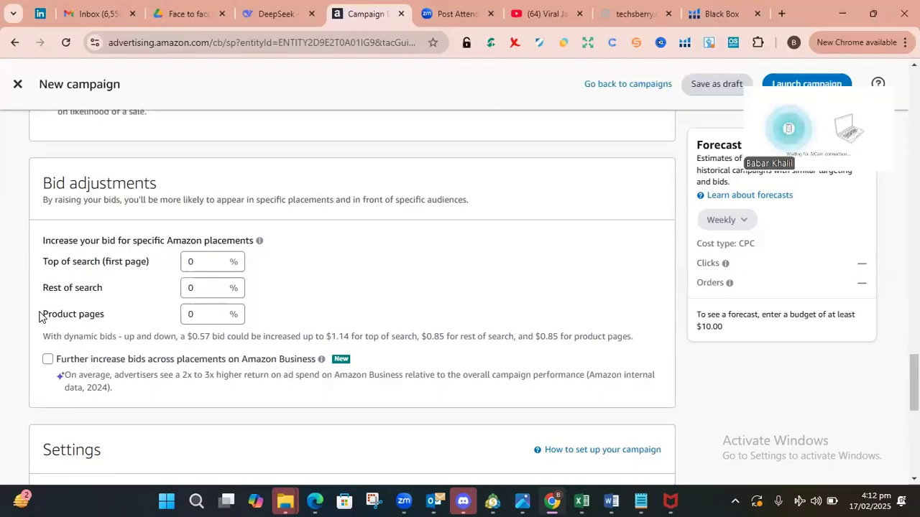
Try a 2% top of search (first page) bid adjustment and return it to 0%.
{"action": "left_click", "coordinate": [195, 261]}
{"action": "double_click", "coordinate": [190, 262]}
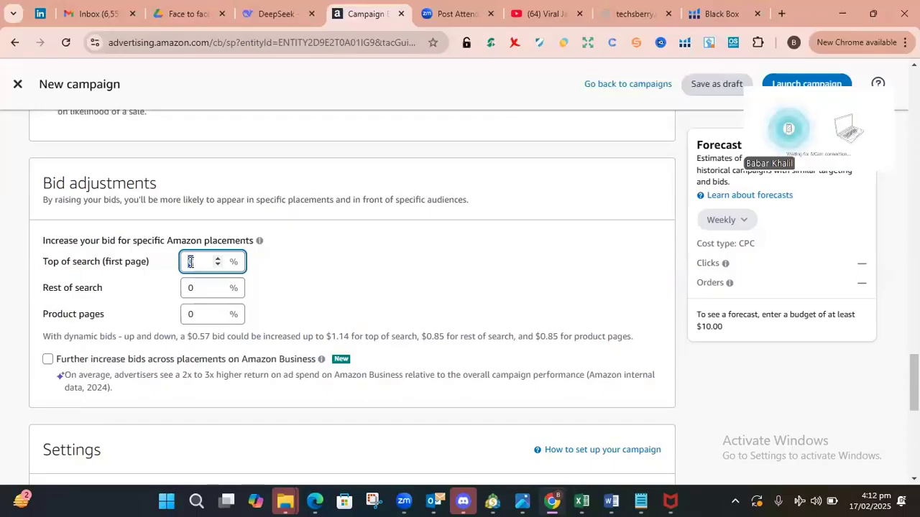
{"action": "scroll", "coordinate": [190, 262], "scroll_direction": "up", "scroll_amount": 3}
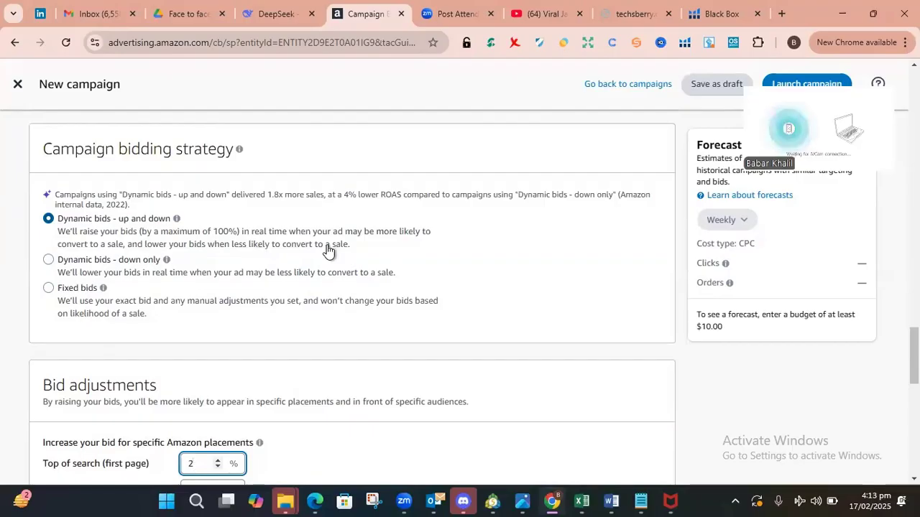
{"action": "scroll", "coordinate": [328, 250], "scroll_direction": "down", "scroll_amount": 1}
{"action": "key", "text": "BackSpace"}
{"action": "type", "text": "0"}
Rename the campaign as Fbam15-f2f-Auto1 in the campaign settings.
{"action": "scroll", "coordinate": [514, 332], "scroll_direction": "down", "scroll_amount": 4}
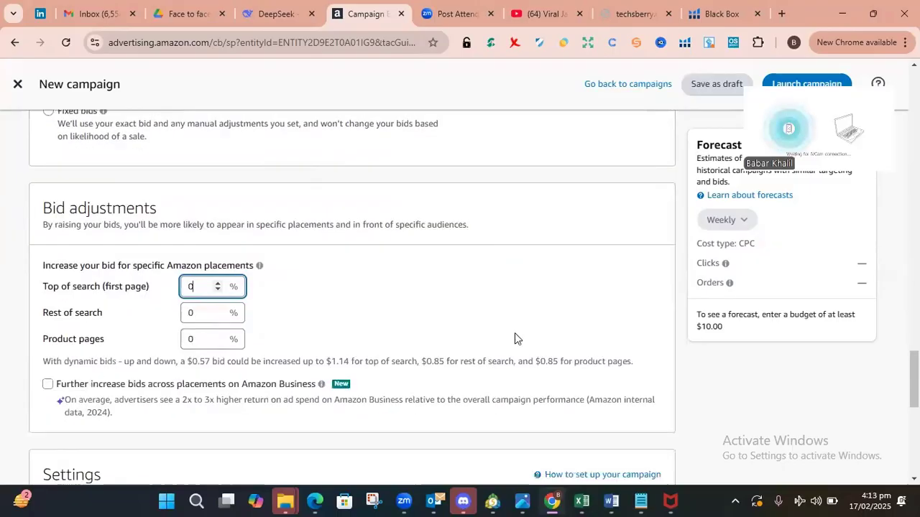
{"action": "scroll", "coordinate": [525, 336], "scroll_direction": "down", "scroll_amount": 2}
{"action": "left_click_drag", "start_coordinate": [201, 249], "coordinate": [46, 240]}
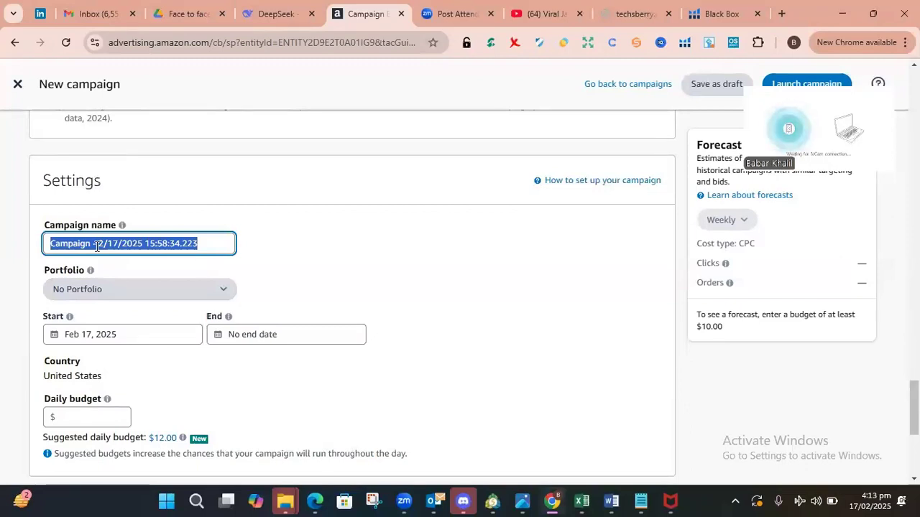
{"action": "type", "text": "Fba"}
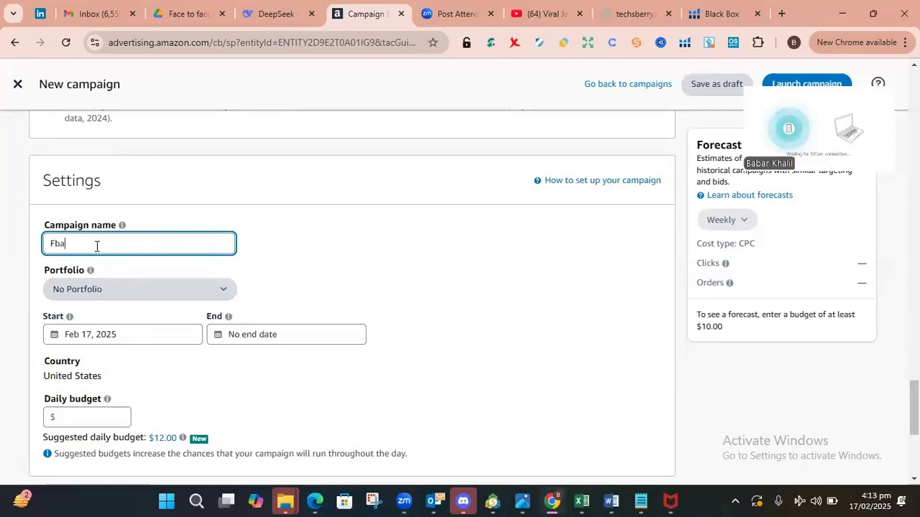
{"action": "type", "text": "m15-f2-Auto1"}
{"action": "scroll", "coordinate": [273, 254], "scroll_direction": "down", "scroll_amount": 1}
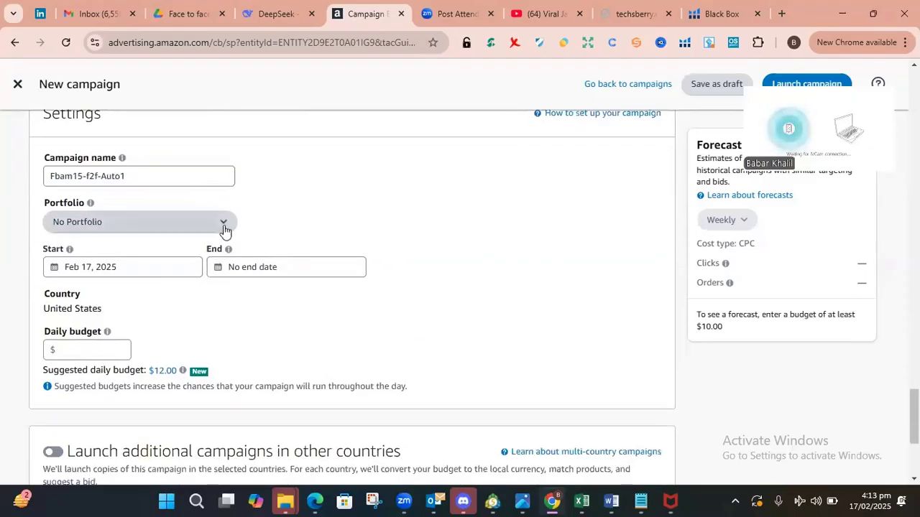
{"action": "left_click", "coordinate": [224, 225]}
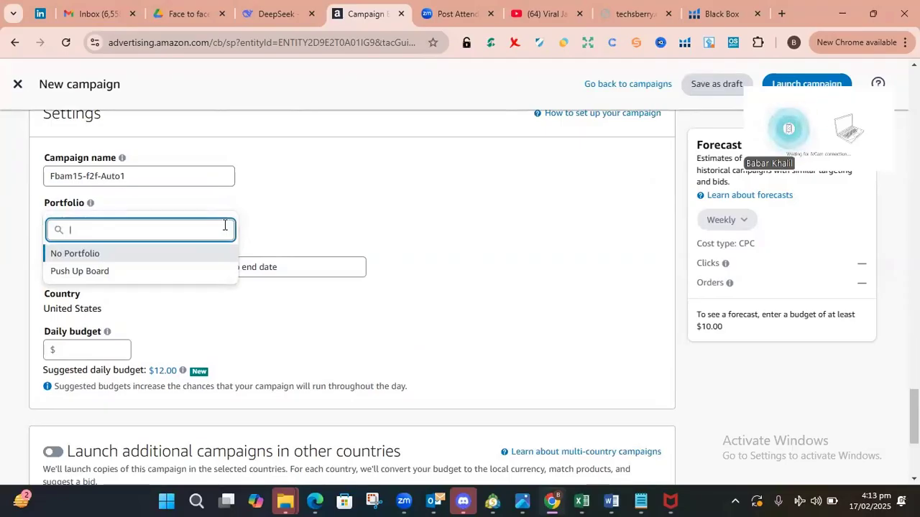
{"action": "left_click", "coordinate": [334, 217]}
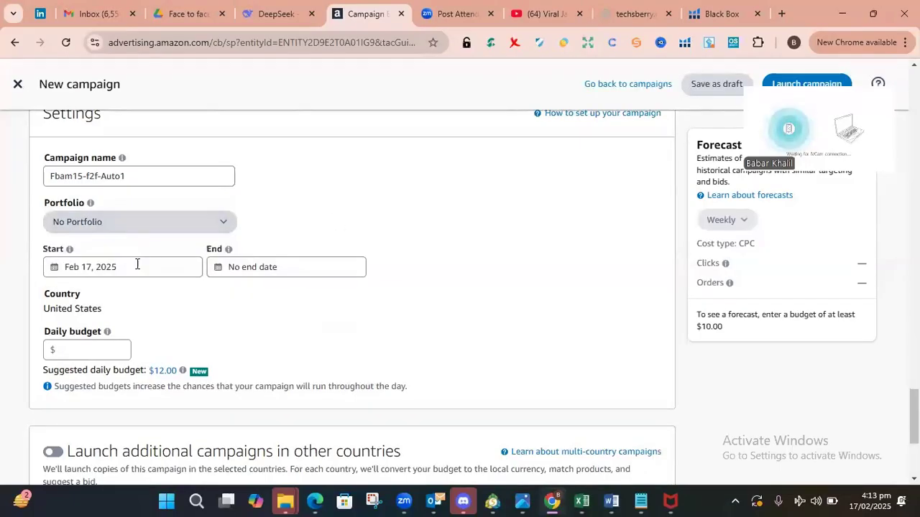
Set the campaign's end date to Feb 20, 2025 and its daily budget to $10.
{"action": "left_click", "coordinate": [232, 267]}
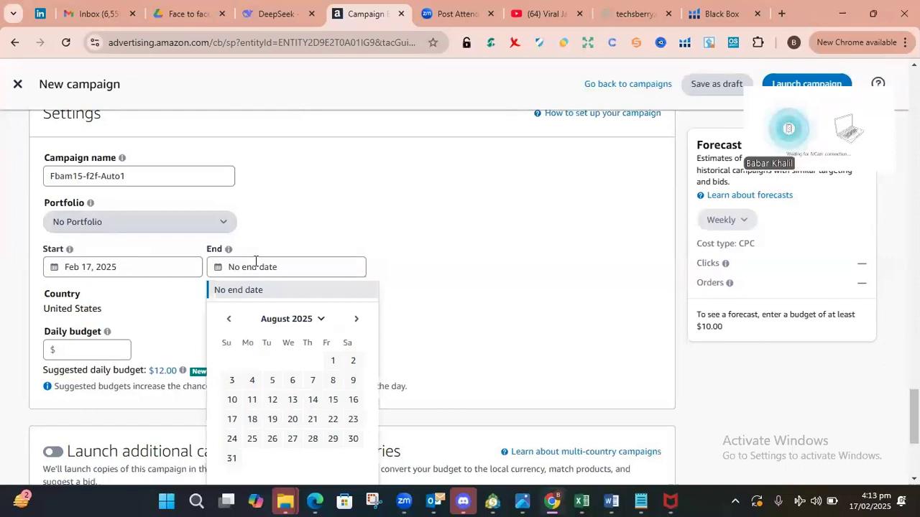
{"action": "double_click", "coordinate": [228, 319]}
{"action": "left_click", "coordinate": [228, 319]}
{"action": "left_click", "coordinate": [229, 319]}
{"action": "left_click", "coordinate": [229, 319]}
{"action": "left_click", "coordinate": [228, 319]}
{"action": "left_click", "coordinate": [229, 319]}
{"action": "left_click", "coordinate": [228, 320]}
{"action": "left_click", "coordinate": [354, 321]}
{"action": "left_click", "coordinate": [353, 323]}
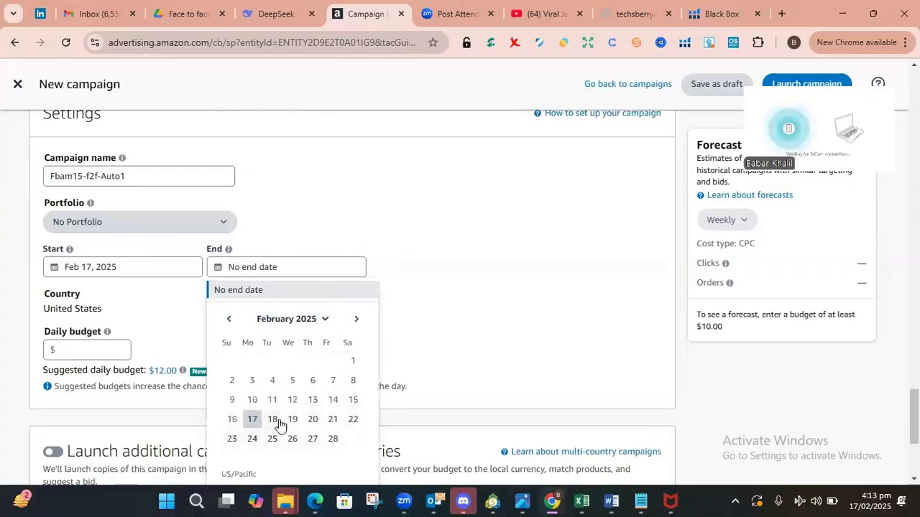
{"action": "left_click", "coordinate": [312, 421]}
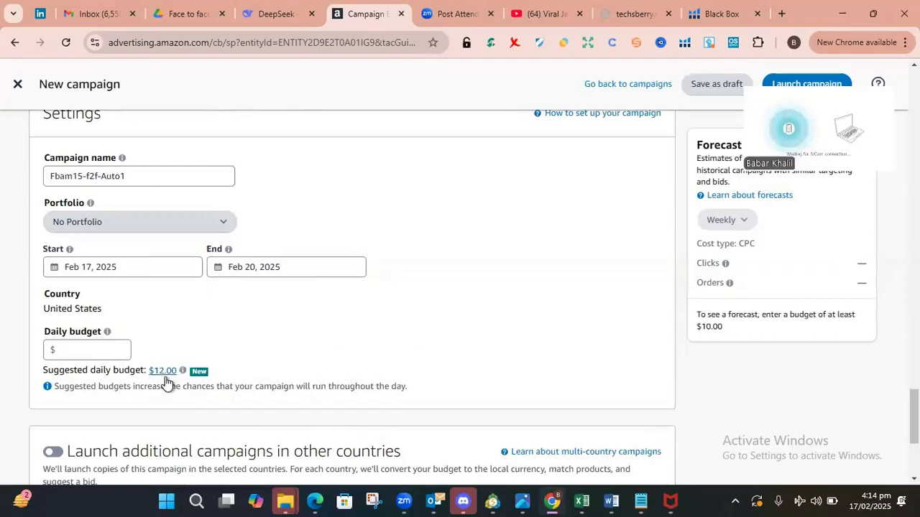
{"action": "left_click", "coordinate": [89, 346]}
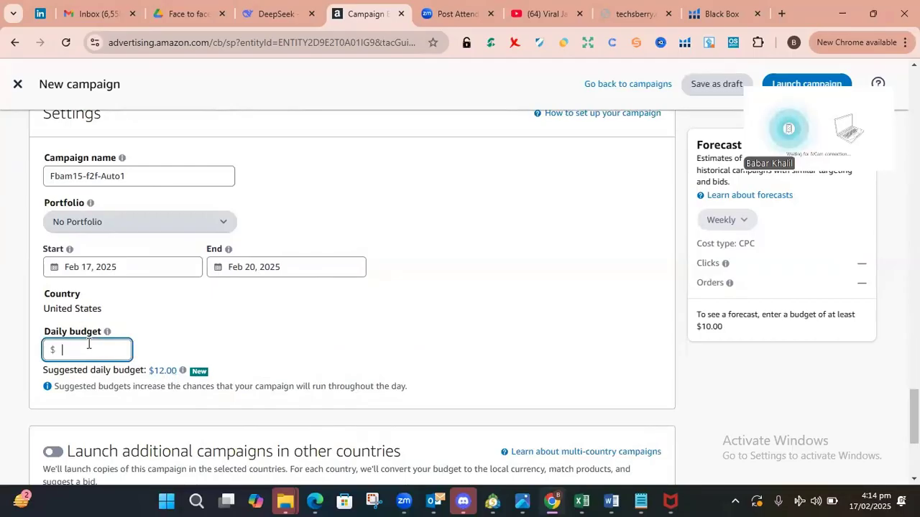
{"action": "type", "text": "10"}
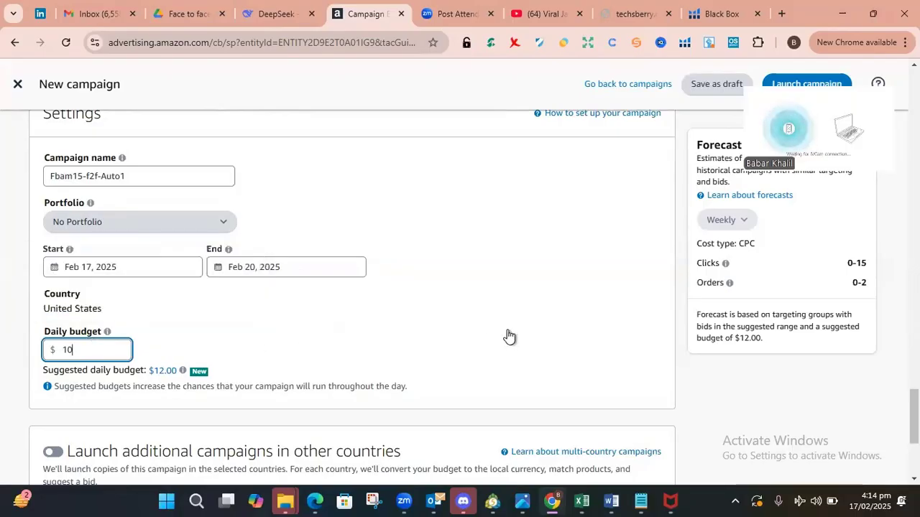
Review the campaign setup, including negative targeting, bidding strategy, bid adjustments, settings and the available portfolios.
{"action": "scroll", "coordinate": [508, 336], "scroll_direction": "down", "scroll_amount": 2}
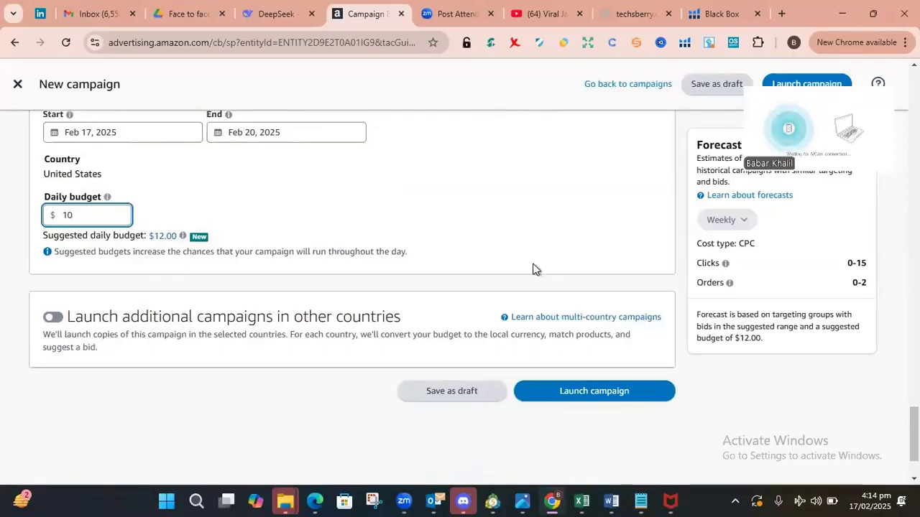
{"action": "scroll", "coordinate": [499, 259], "scroll_direction": "up", "scroll_amount": 4}
{"action": "scroll", "coordinate": [500, 260], "scroll_direction": "up", "scroll_amount": 15}
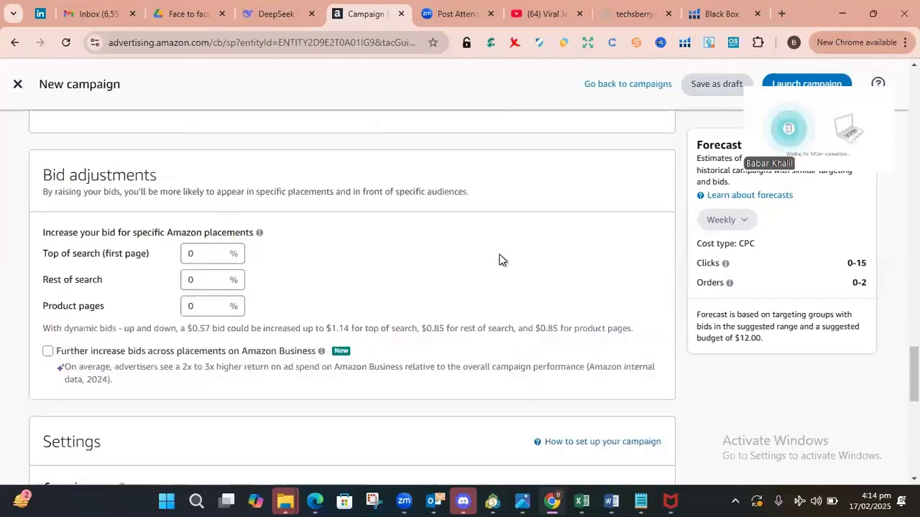
{"action": "scroll", "coordinate": [506, 250], "scroll_direction": "up", "scroll_amount": 9}
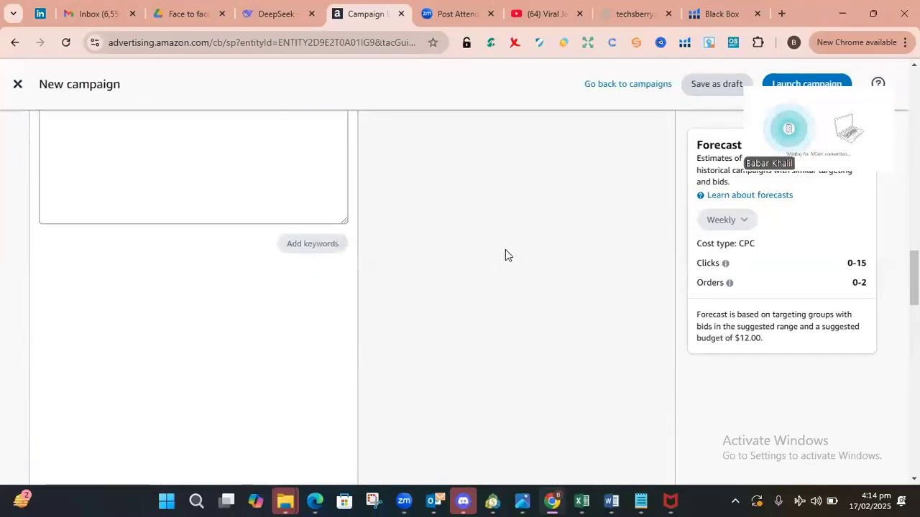
{"action": "scroll", "coordinate": [508, 249], "scroll_direction": "down", "scroll_amount": 7}
{"action": "scroll", "coordinate": [507, 250], "scroll_direction": "down", "scroll_amount": 10}
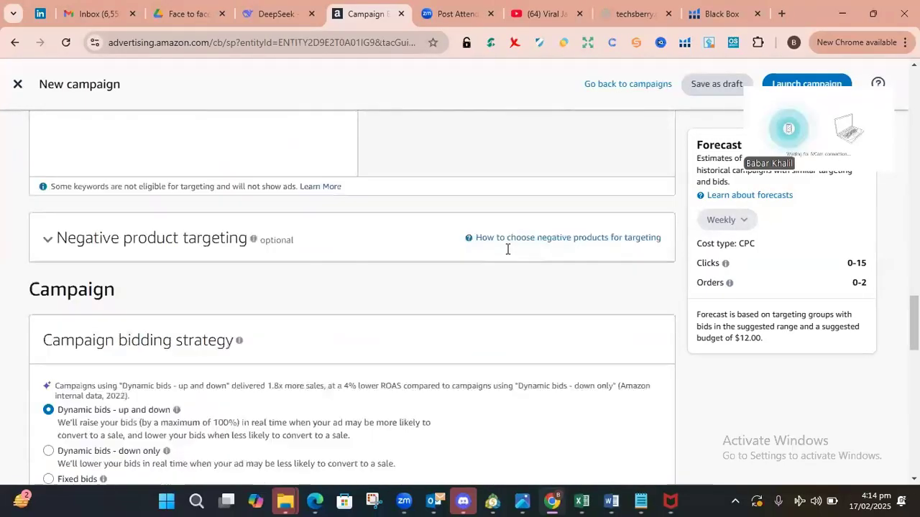
{"action": "scroll", "coordinate": [507, 264], "scroll_direction": "down", "scroll_amount": 2}
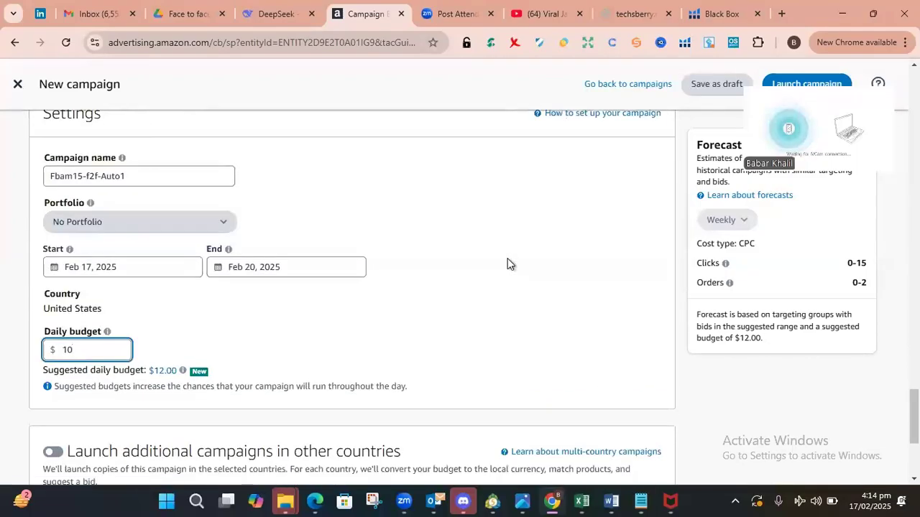
{"action": "left_click", "coordinate": [207, 223]}
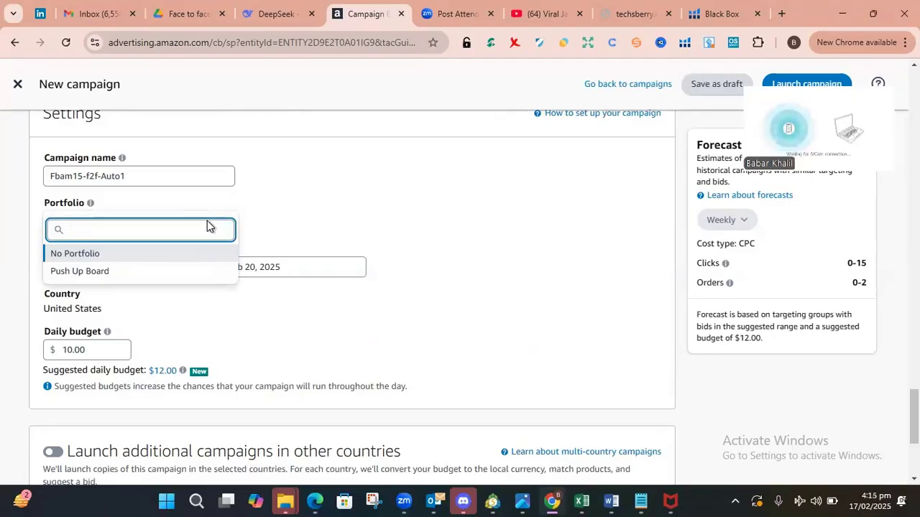
{"action": "left_click", "coordinate": [512, 219]}
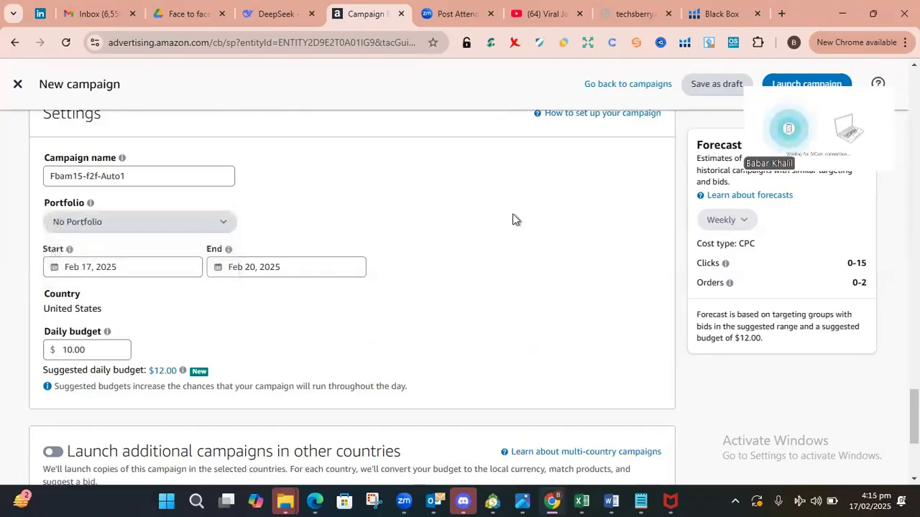
Launch the completed campaign.
{"action": "scroll", "coordinate": [513, 228], "scroll_direction": "down", "scroll_amount": 1}
{"action": "scroll", "coordinate": [513, 229], "scroll_direction": "down", "scroll_amount": 2}
{"action": "left_click", "coordinate": [586, 323]}
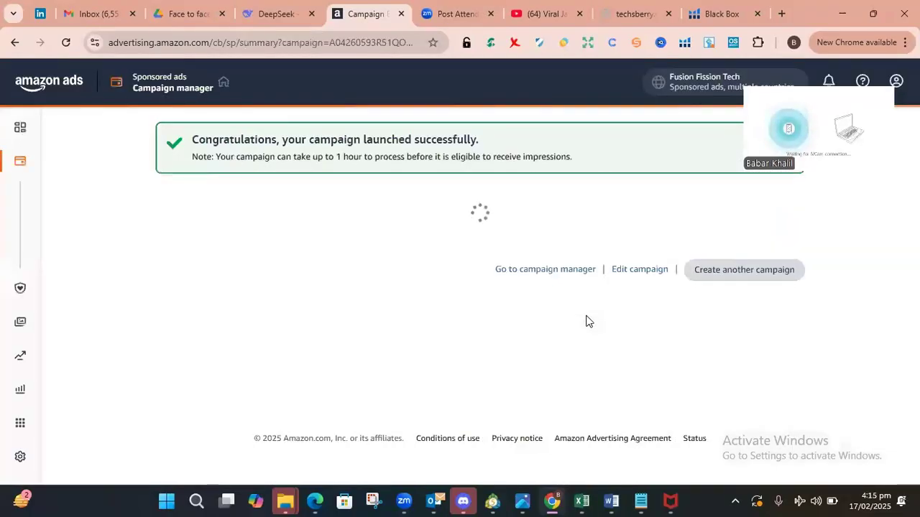
Review the launched campaign's summary of schedule, budget, bids, ad group and placement adjustments, dismissing the feedback survey.
{"action": "scroll", "coordinate": [464, 328], "scroll_direction": "down", "scroll_amount": 3}
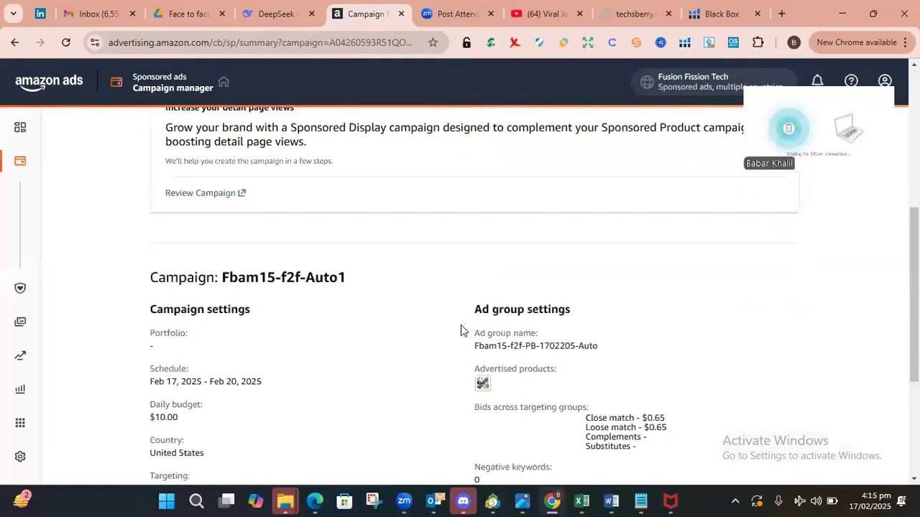
{"action": "scroll", "coordinate": [408, 333], "scroll_direction": "down", "scroll_amount": 1}
{"action": "scroll", "coordinate": [411, 279], "scroll_direction": "down", "scroll_amount": 1}
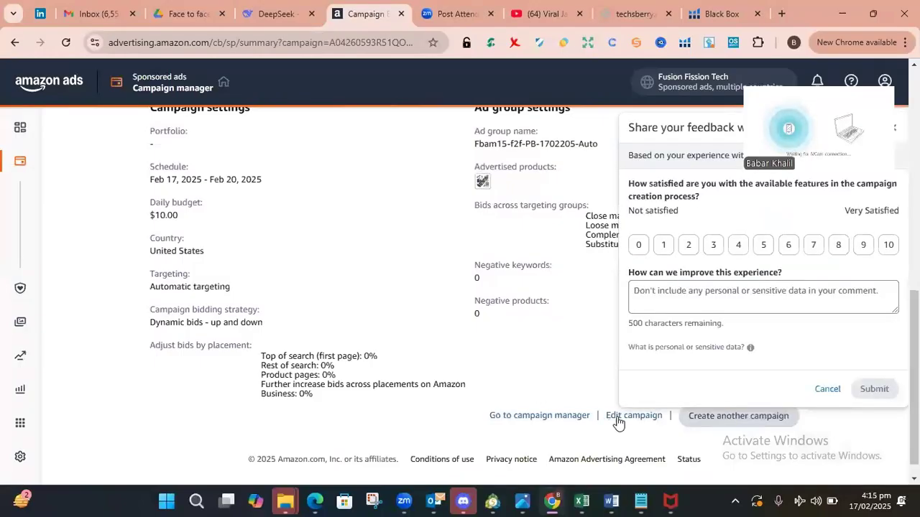
{"action": "scroll", "coordinate": [512, 359], "scroll_direction": "up", "scroll_amount": 3}
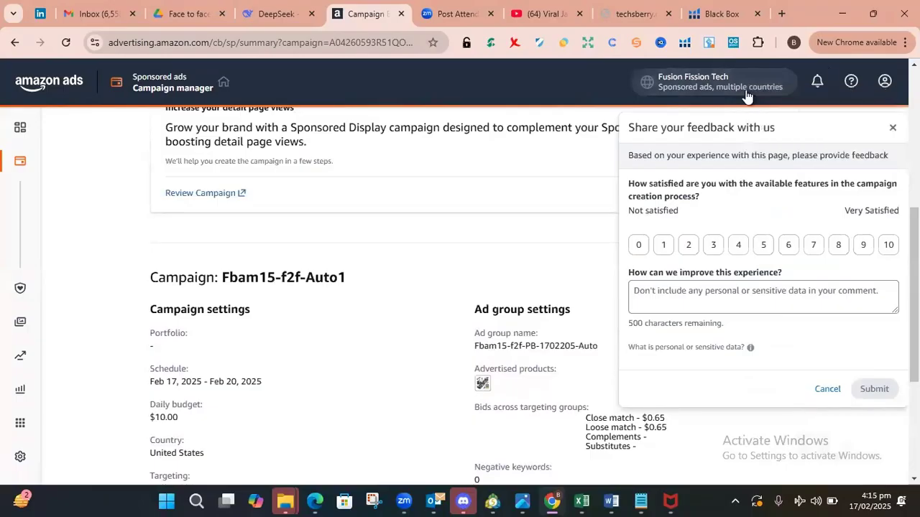
{"action": "left_click", "coordinate": [892, 128]}
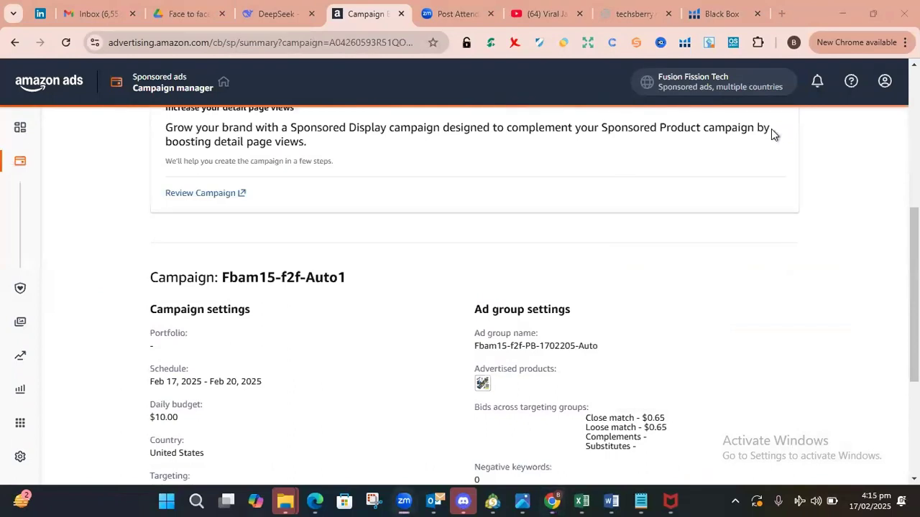
{"action": "scroll", "coordinate": [729, 324], "scroll_direction": "down", "scroll_amount": 1}
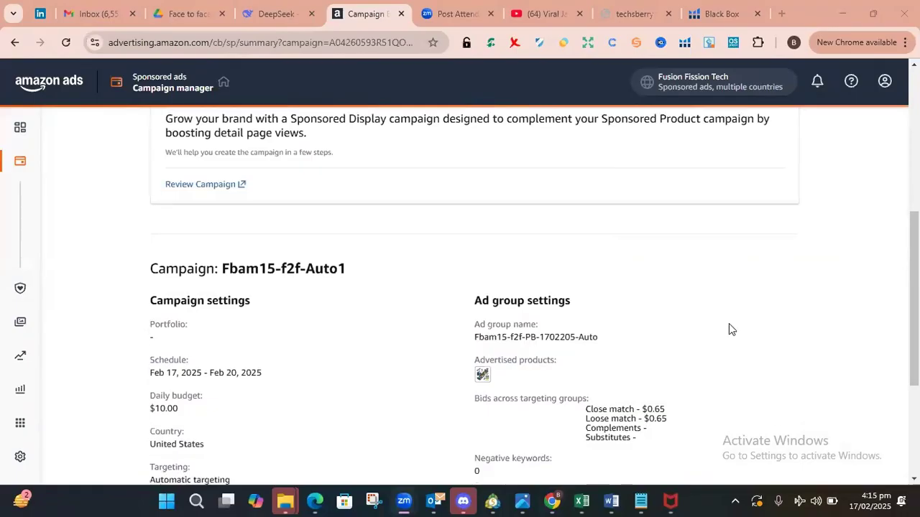
{"action": "scroll", "coordinate": [728, 324], "scroll_direction": "down", "scroll_amount": 3}
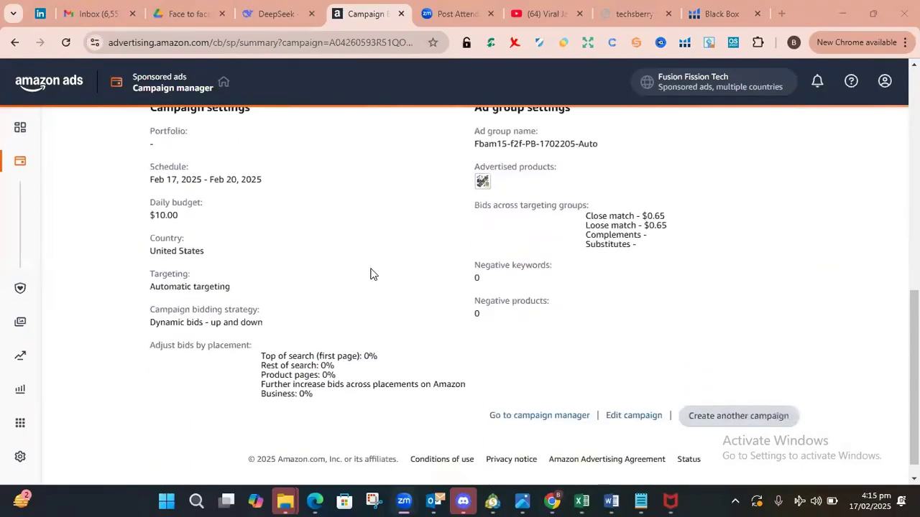
{"action": "scroll", "coordinate": [371, 274], "scroll_direction": "up", "scroll_amount": 1}
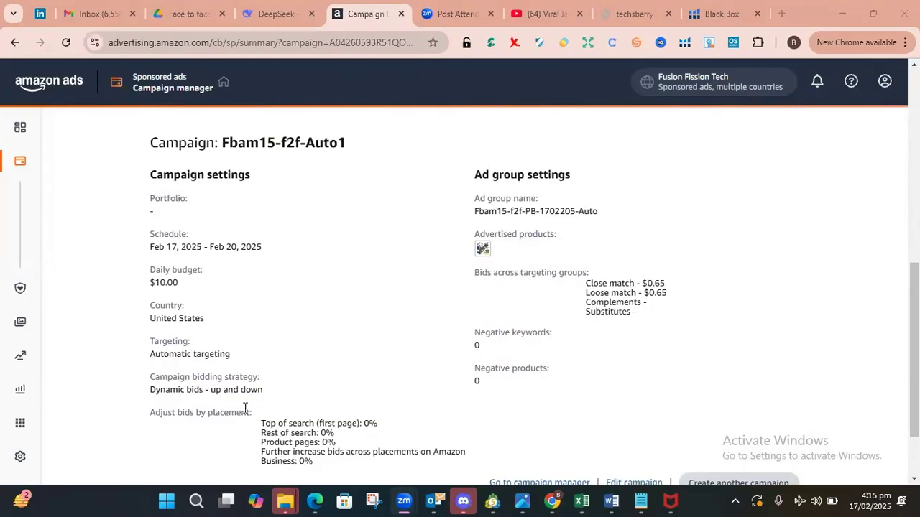
{"action": "scroll", "coordinate": [747, 246], "scroll_direction": "down", "scroll_amount": 1}
{"action": "scroll", "coordinate": [748, 246], "scroll_direction": "down", "scroll_amount": 1}
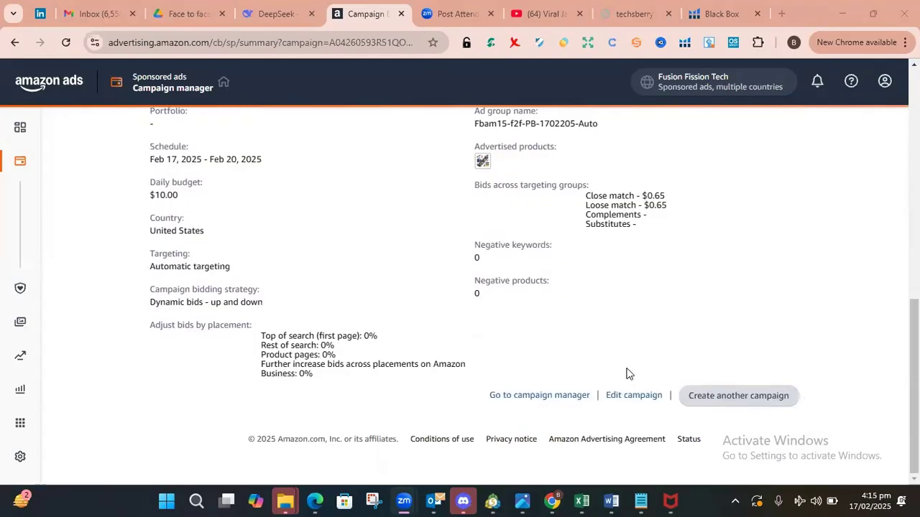
Open the launched Fbam15-f2f-Auto1 campaign for editing and review its status, schedule, budget, bidding strategy and placement settings.
{"action": "left_click", "coordinate": [628, 398]}
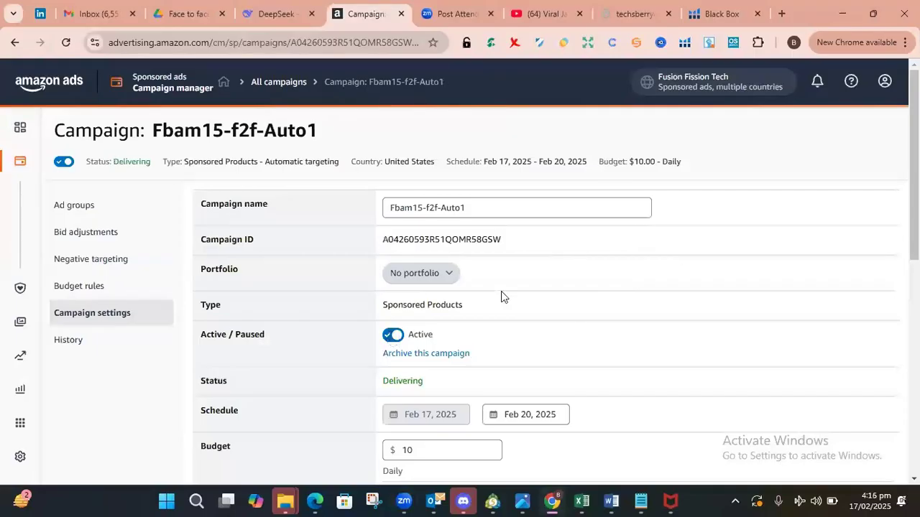
{"action": "scroll", "coordinate": [676, 284], "scroll_direction": "down", "scroll_amount": 1}
{"action": "scroll", "coordinate": [676, 288], "scroll_direction": "down", "scroll_amount": 3}
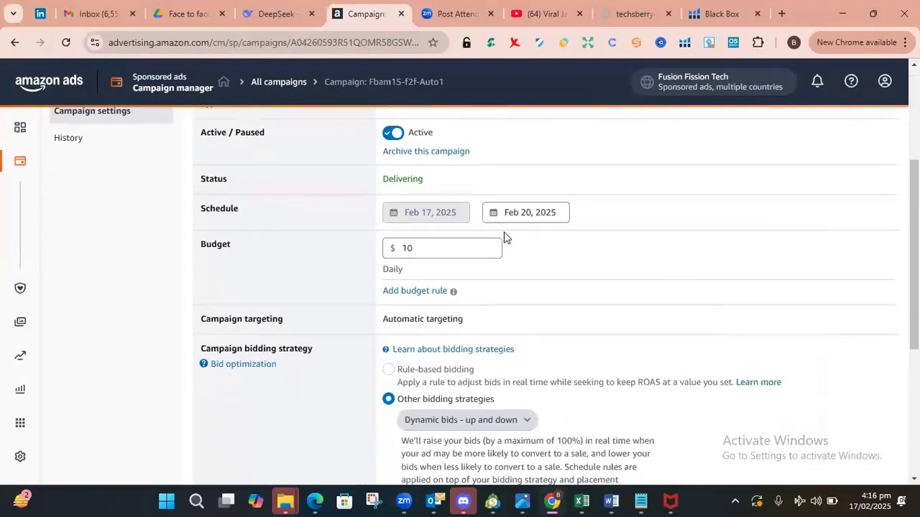
{"action": "scroll", "coordinate": [699, 240], "scroll_direction": "down", "scroll_amount": 3}
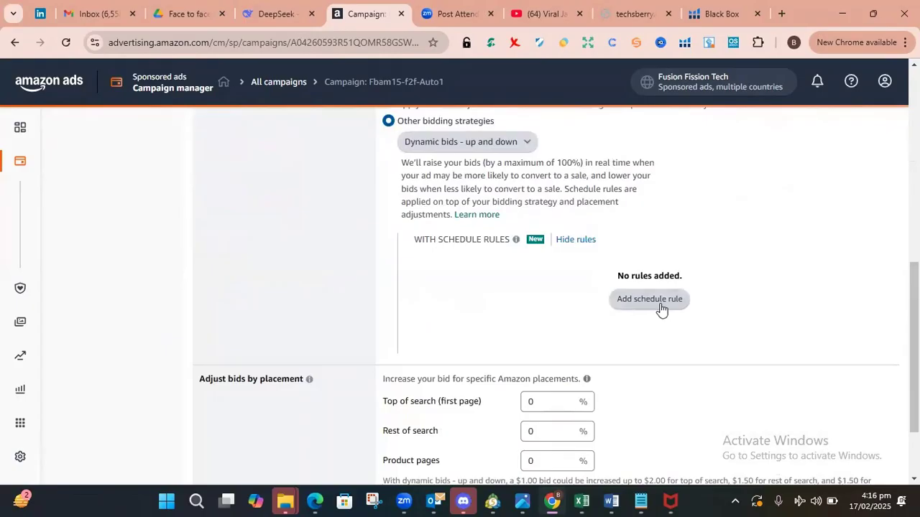
{"action": "scroll", "coordinate": [661, 309], "scroll_direction": "up", "scroll_amount": 7}
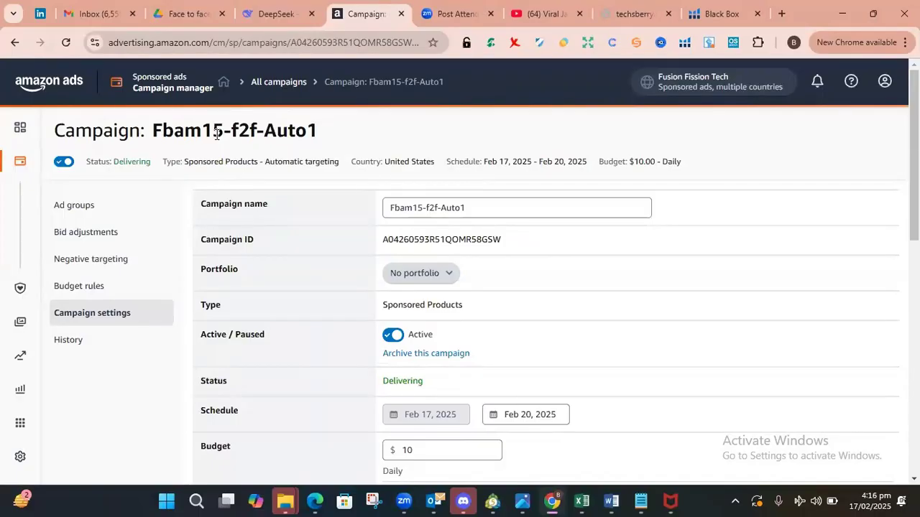
Return to the campaign manager overview and look through the Tools and resources options.
{"action": "left_click", "coordinate": [146, 92]}
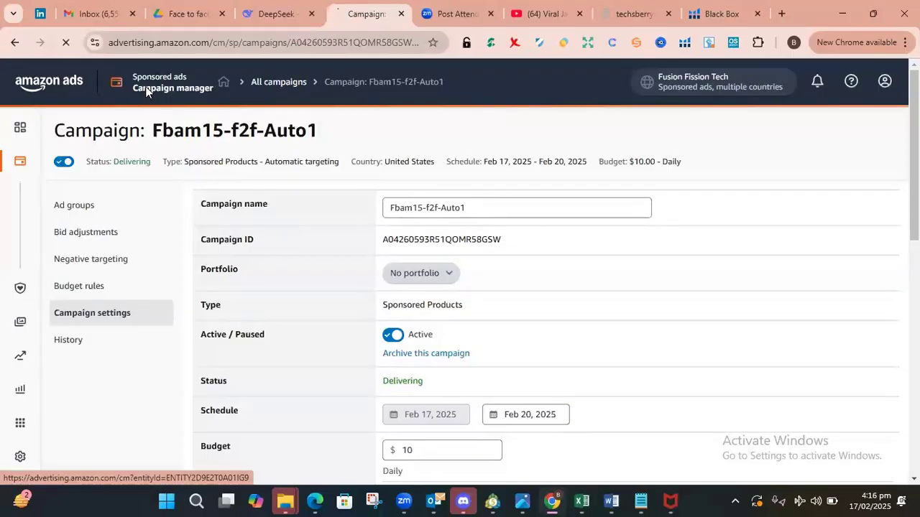
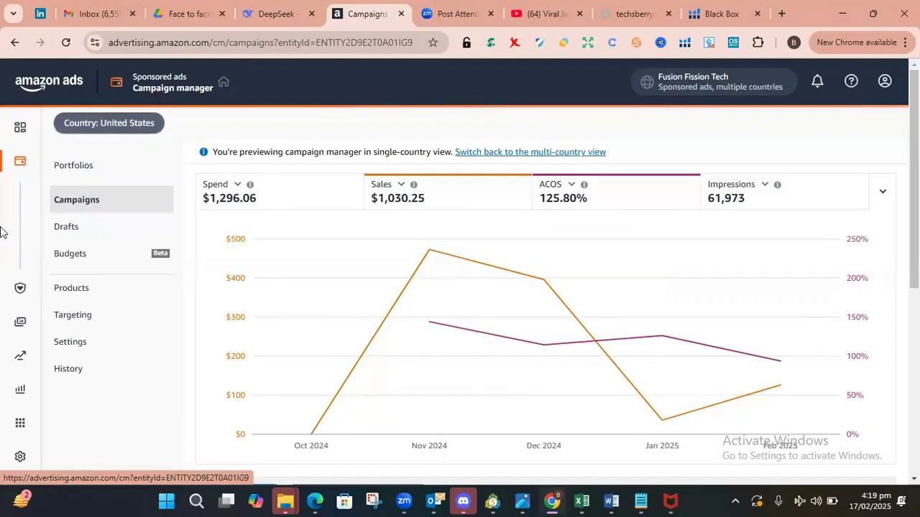
{"action": "mouse_move", "coordinate": [12, 407]}
{"action": "left_click", "coordinate": [19, 422]}
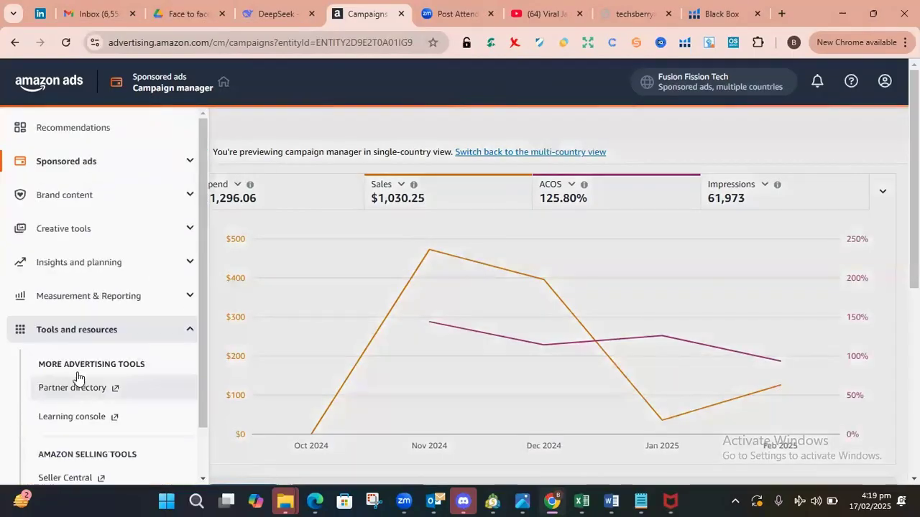
{"action": "left_click_drag", "start_coordinate": [206, 261], "coordinate": [215, 337]}
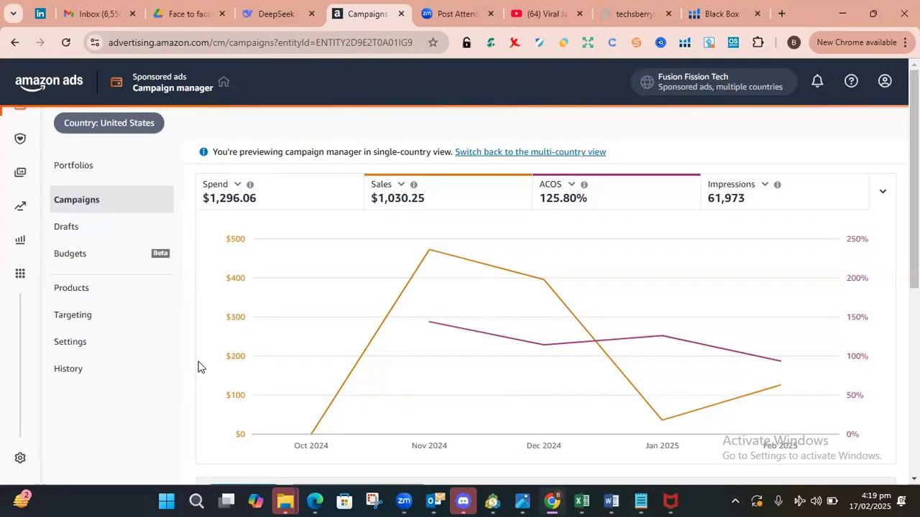
Switch to the ppc budget workbook in Excel and show the NicheDetailsSearchTermsTab_11_2 sheet.
{"action": "mouse_move", "coordinate": [318, 431]}
{"action": "mouse_move", "coordinate": [582, 502]}
{"action": "left_click", "coordinate": [545, 452]}
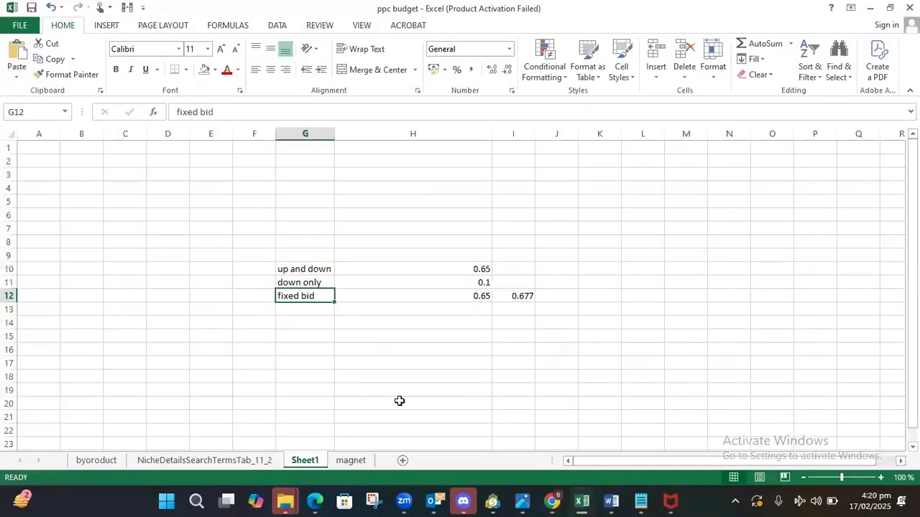
{"action": "left_click", "coordinate": [200, 461]}
{"action": "left_click", "coordinate": [122, 461]}
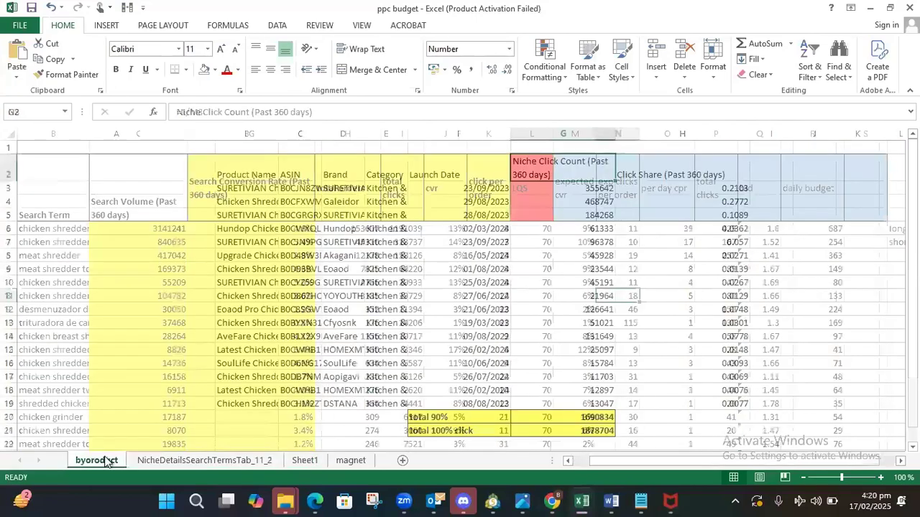
{"action": "left_click", "coordinate": [140, 462]}
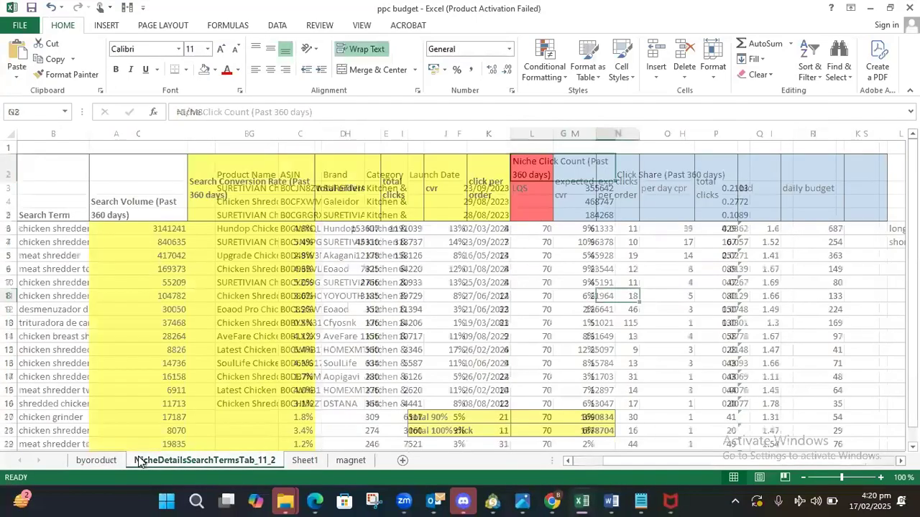
Widen the Search Term column slightly and highlight the search terms and the calculated figures in rows 3 to 5.
{"action": "left_click", "coordinate": [401, 242]}
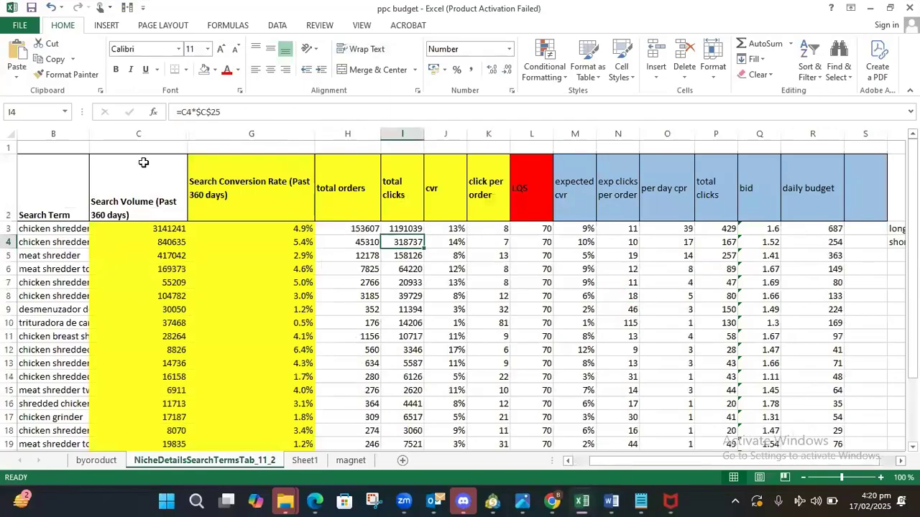
{"action": "left_click_drag", "start_coordinate": [89, 133], "coordinate": [102, 133]}
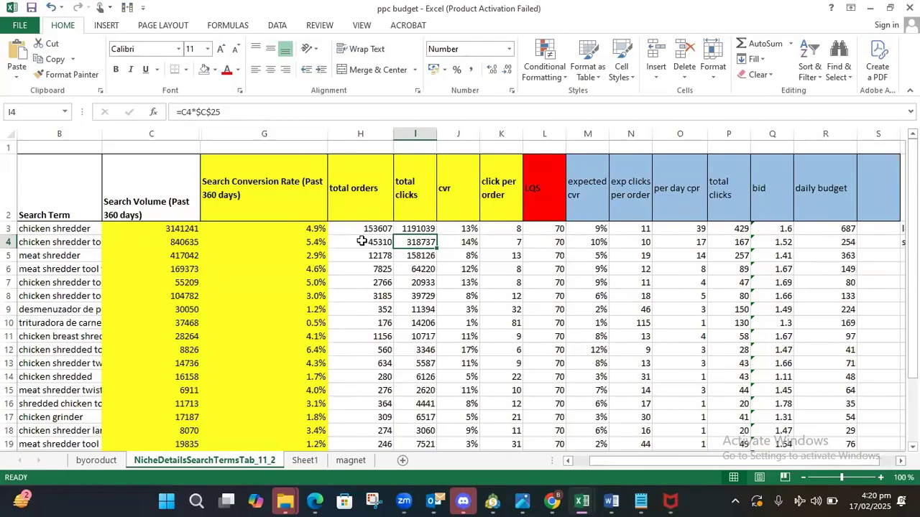
{"action": "left_click", "coordinate": [44, 240]}
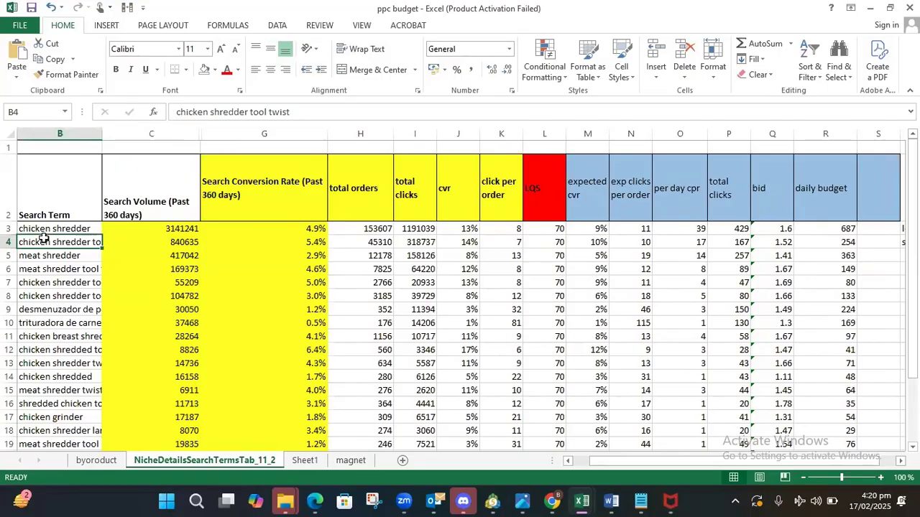
{"action": "left_click_drag", "start_coordinate": [44, 228], "coordinate": [58, 437]}
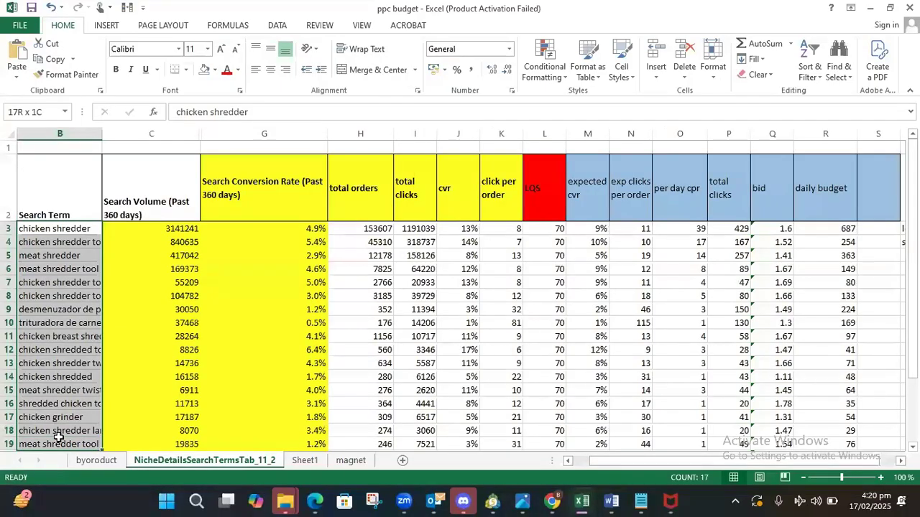
{"action": "left_click_drag", "start_coordinate": [58, 438], "coordinate": [91, 230]}
{"action": "left_click_drag", "start_coordinate": [368, 227], "coordinate": [872, 258]}
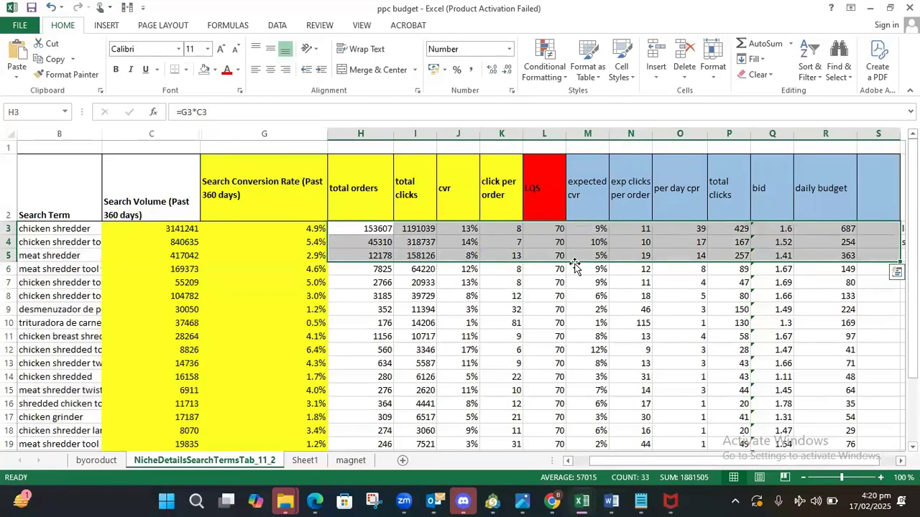
Examine the expected cvr, expected clicks per order and per day cpr columns, comparing the cpr lookups with their search terms.
{"action": "left_click", "coordinate": [589, 208]}
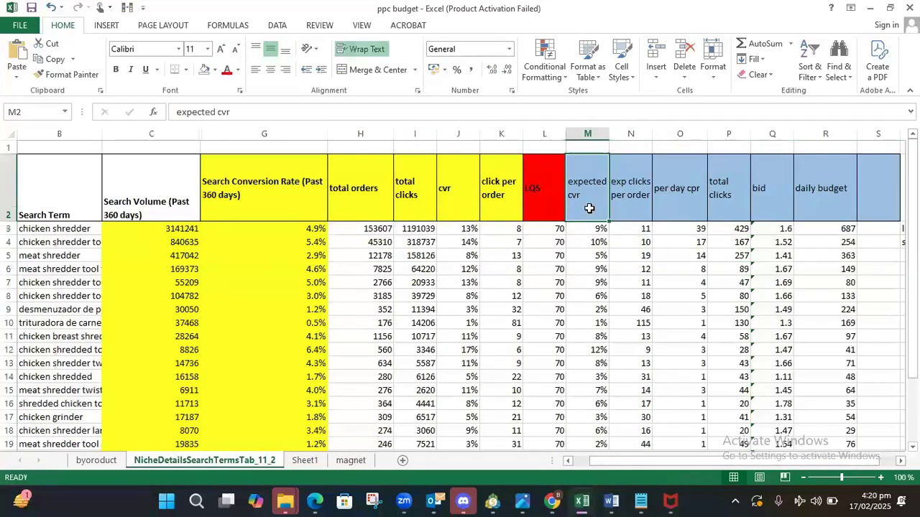
{"action": "left_click", "coordinate": [644, 202]}
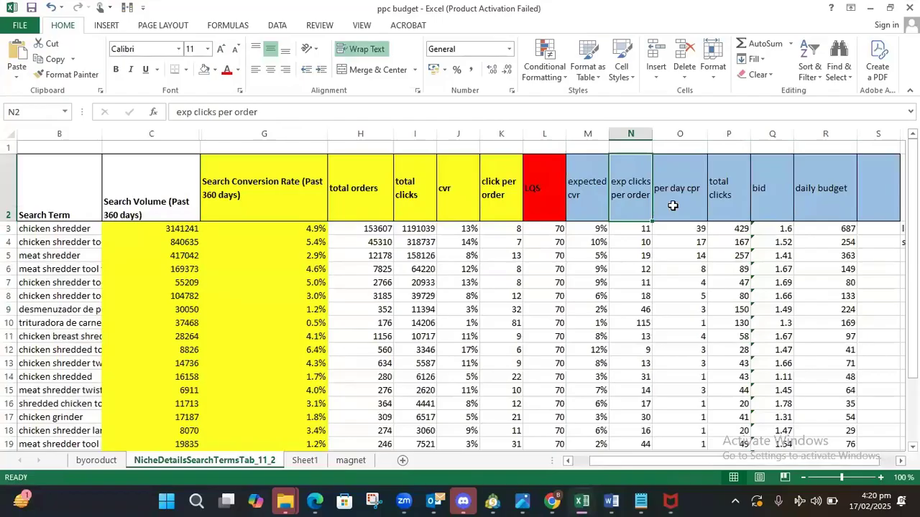
{"action": "left_click", "coordinate": [673, 206]}
{"action": "left_click", "coordinate": [674, 227]}
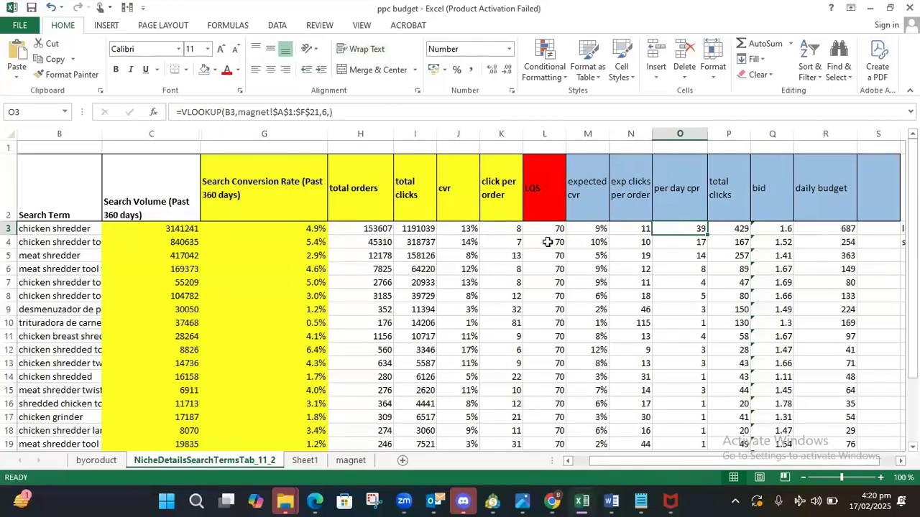
{"action": "left_click", "coordinate": [81, 230]}
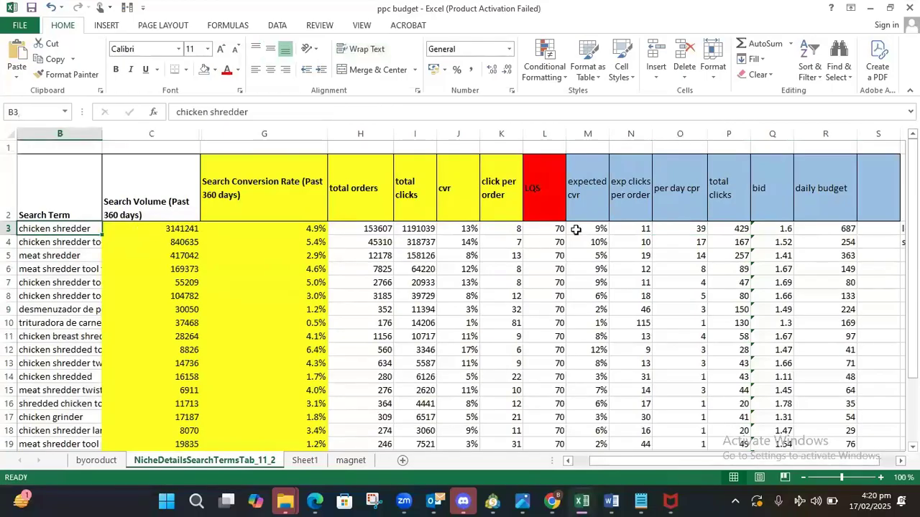
{"action": "left_click", "coordinate": [668, 230]}
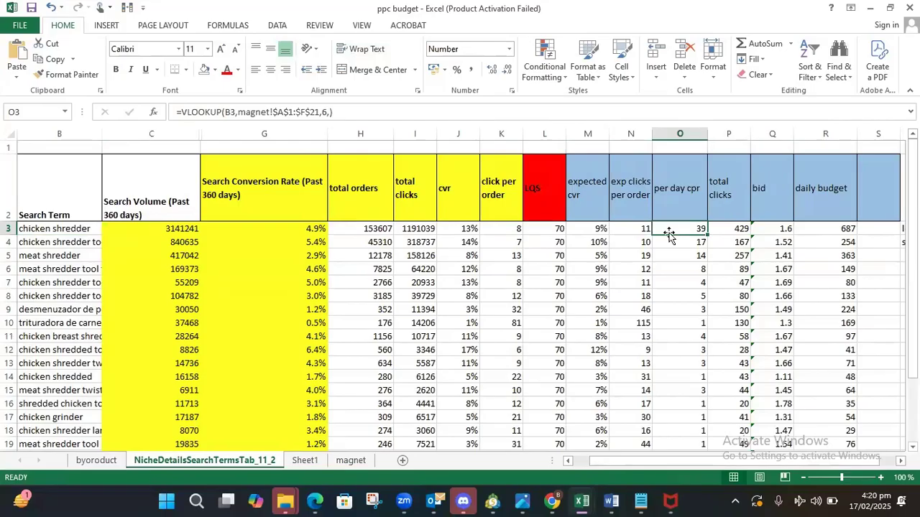
{"action": "left_click_drag", "start_coordinate": [681, 380], "coordinate": [57, 364]}
{"action": "left_click", "coordinate": [58, 365]}
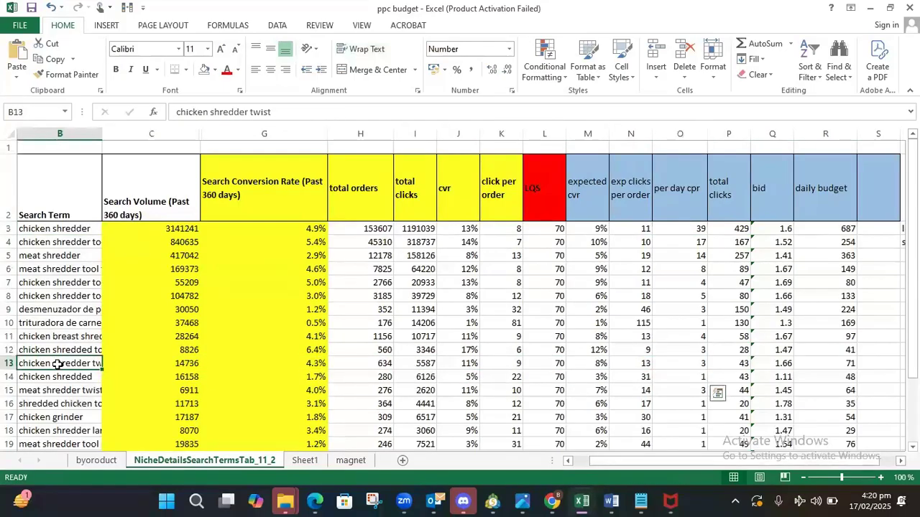
{"action": "left_click", "coordinate": [690, 352]}
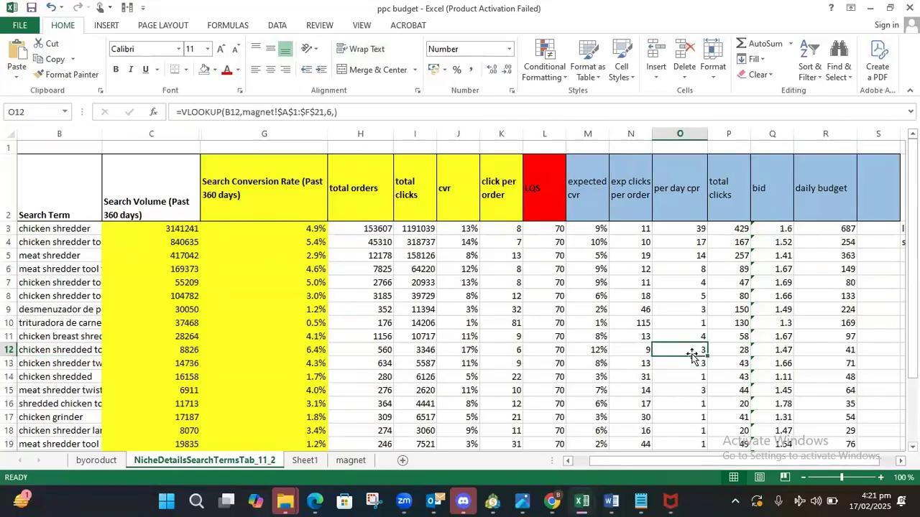
{"action": "left_click", "coordinate": [678, 211]}
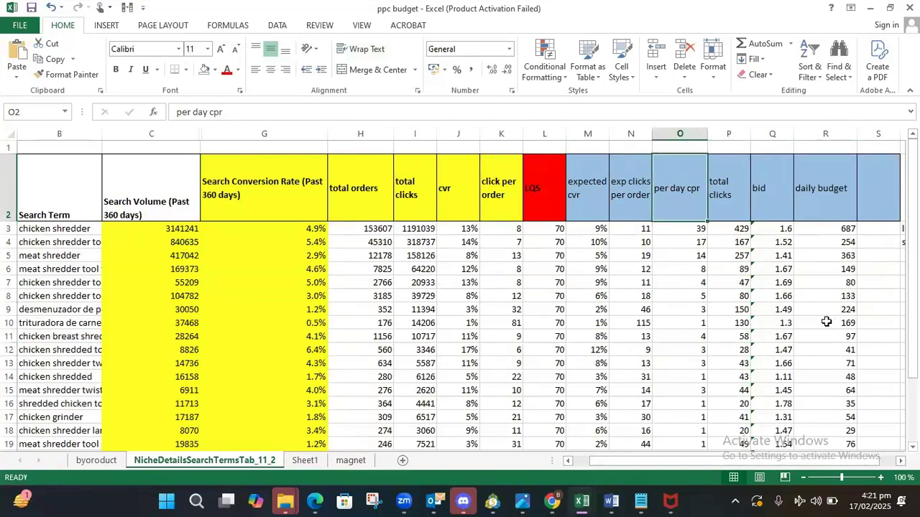
Examine the daily budget formulas for the first two search terms and highlight the budgets in rows 14 to 17.
{"action": "left_click", "coordinate": [832, 228]}
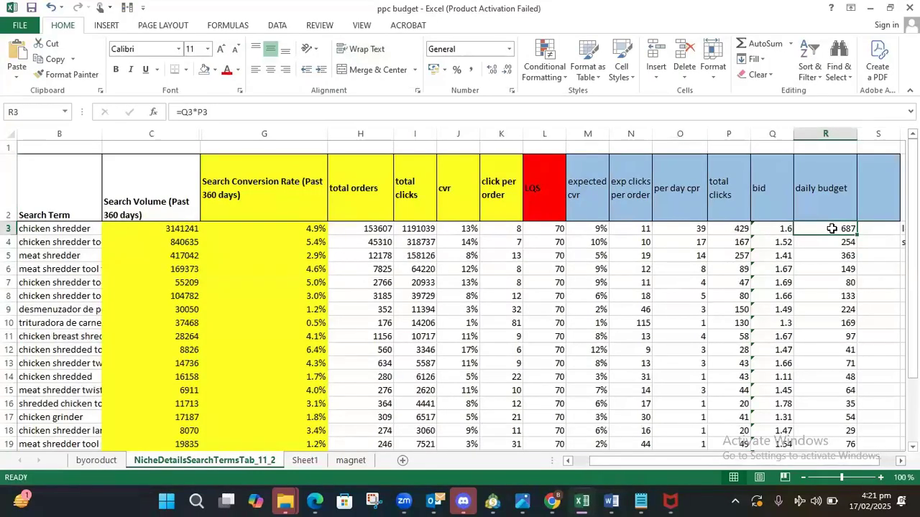
{"action": "left_click", "coordinate": [830, 243]}
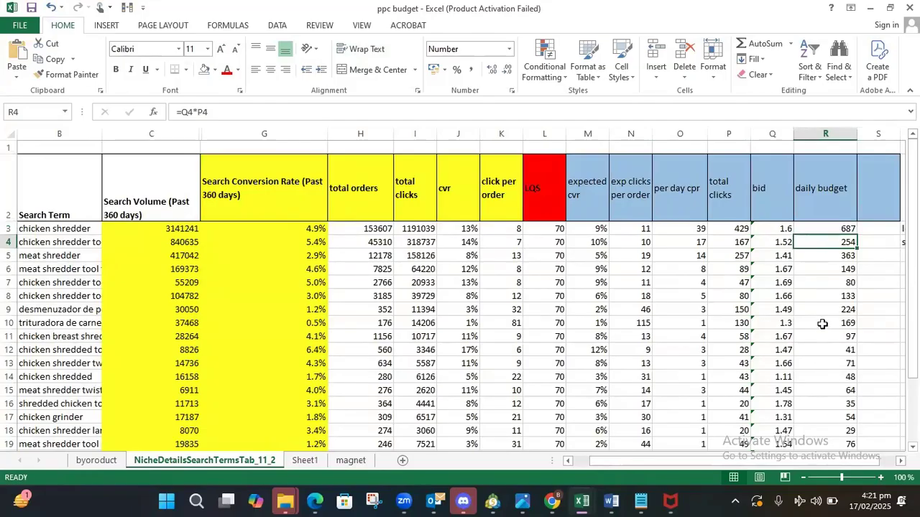
{"action": "left_click_drag", "start_coordinate": [820, 376], "coordinate": [821, 417]}
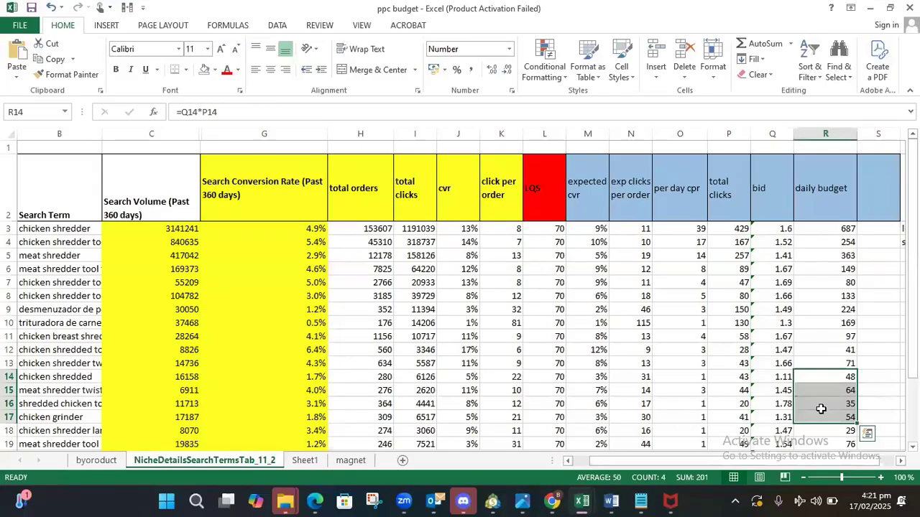
Examine the figures and formulas across row 11, from search volume to expected clicks per order.
{"action": "left_click", "coordinate": [74, 350]}
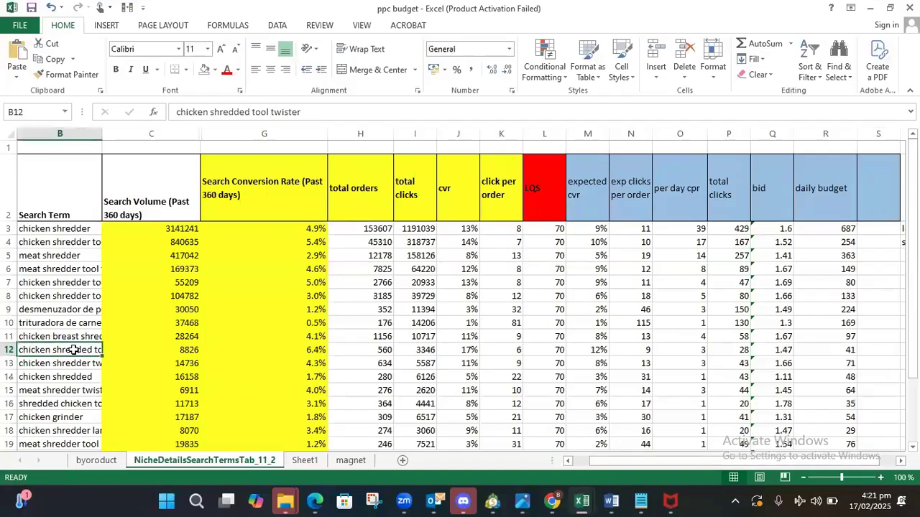
{"action": "key", "text": "Right"}
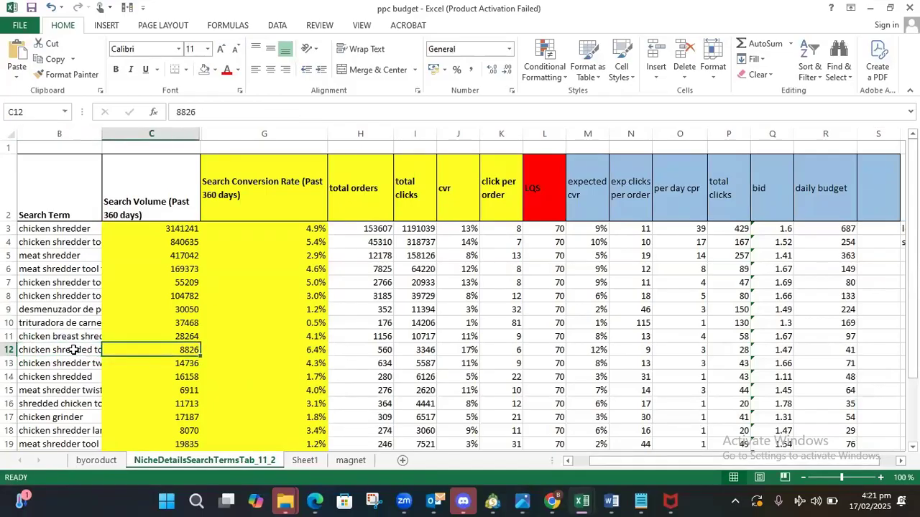
{"action": "key", "text": "Up"}
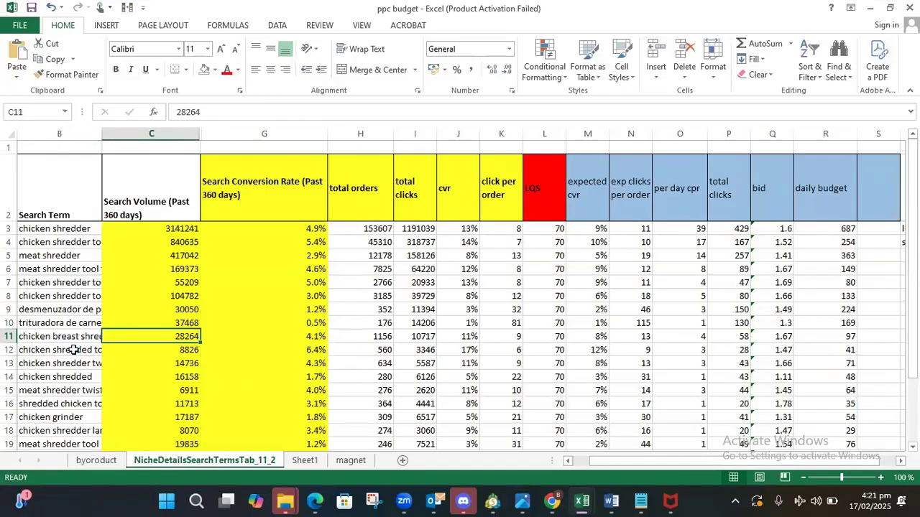
{"action": "key", "text": "Right"}
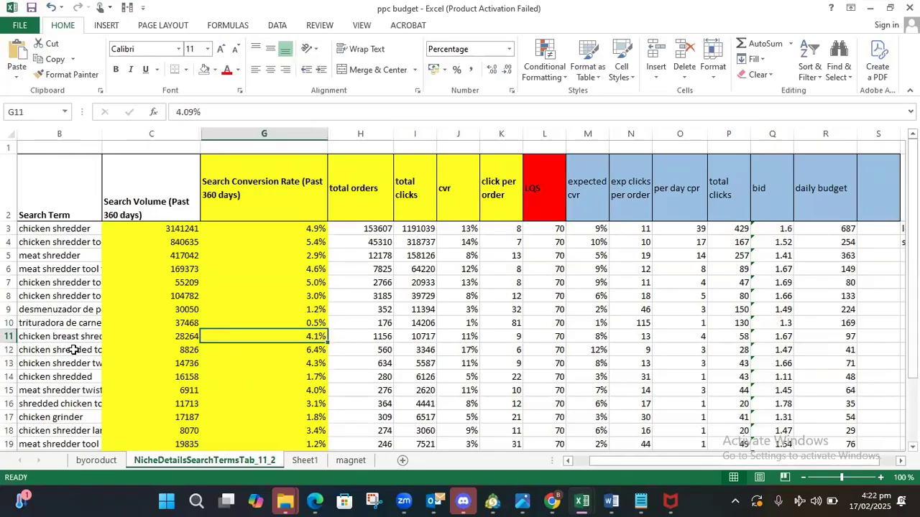
{"action": "key", "text": "Right"}
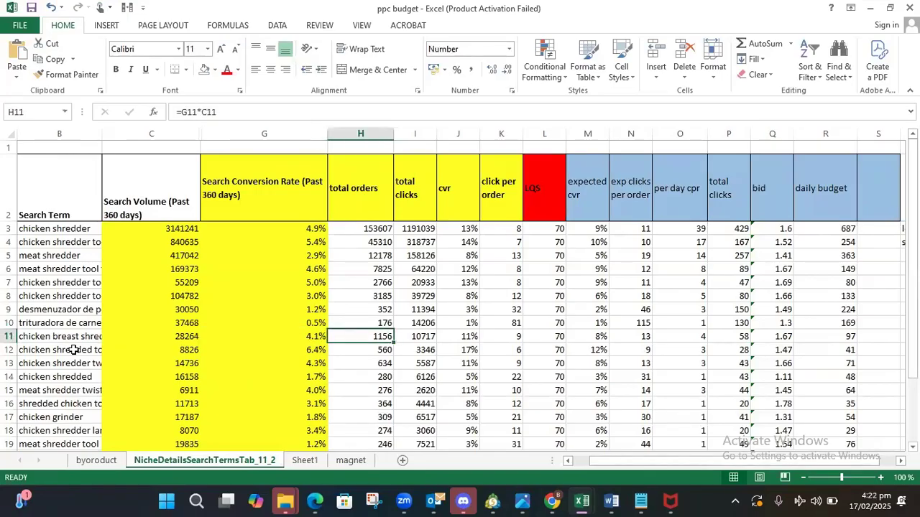
{"action": "key", "text": "Right"}
{"action": "key", "text": "Right"}
{"action": "key", "text": "Right"}
{"action": "key", "text": "Right"}
{"action": "key", "text": "Right"}
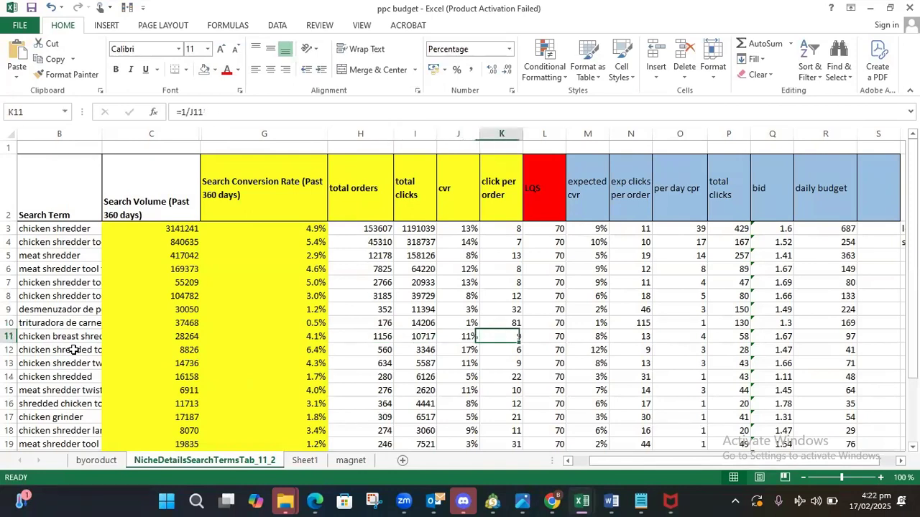
{"action": "key", "text": "Left"}
{"action": "key", "text": "Left"}
{"action": "key", "text": "Right"}
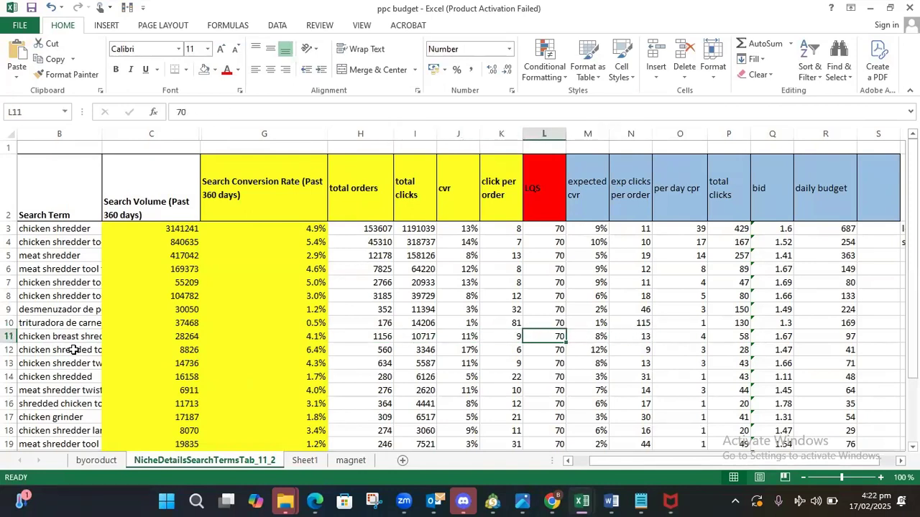
{"action": "key", "text": "Right"}
{"action": "key", "text": "Right"}
{"action": "key", "text": "Left"}
{"action": "key", "text": "Left"}
{"action": "key", "text": "Left"}
{"action": "key", "text": "Left"}
{"action": "key", "text": "Left"}
{"action": "key", "text": "Left"}
{"action": "key", "text": "Left"}
{"action": "key", "text": "Left"}
{"action": "key", "text": "Left"}
{"action": "key", "text": "Left"}
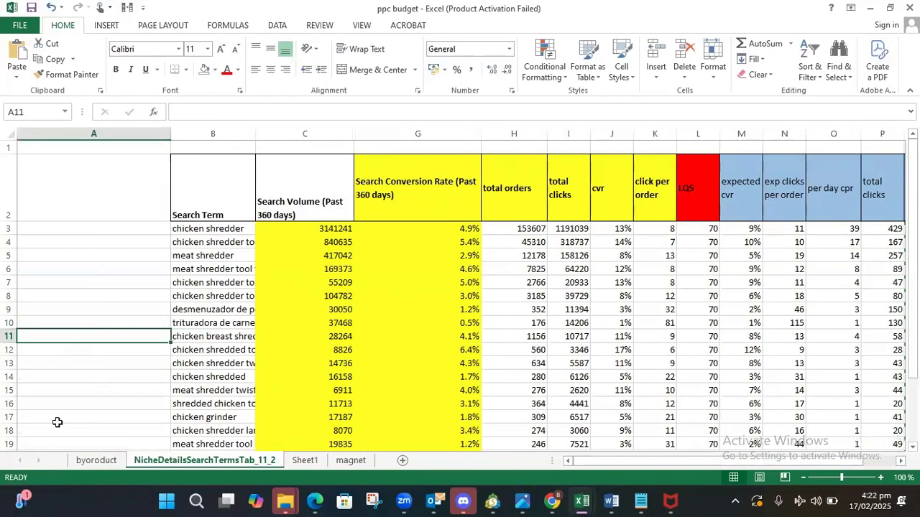
Review the product launch dates and click totals on the byoroduct sheet, comparing it with the NicheDetailsSearchTermsTab_11_2 sheet.
{"action": "left_click", "coordinate": [94, 460]}
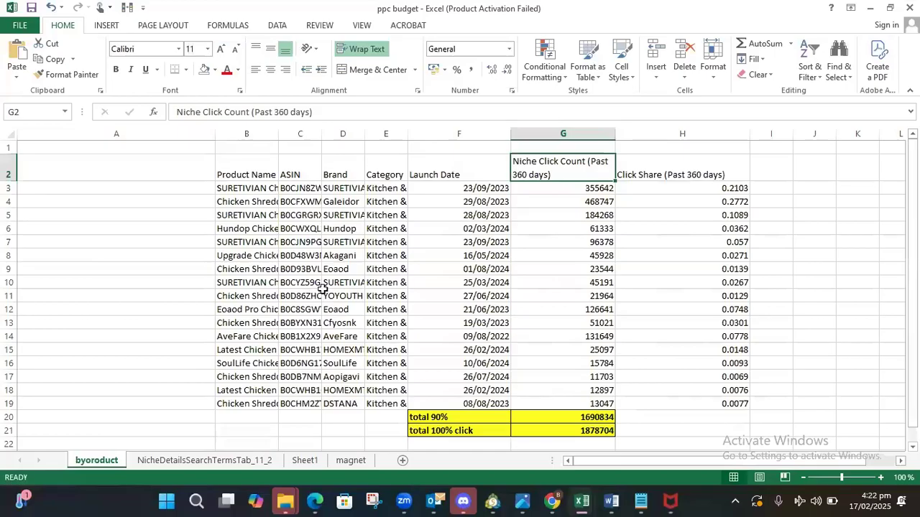
{"action": "left_click", "coordinate": [479, 245]}
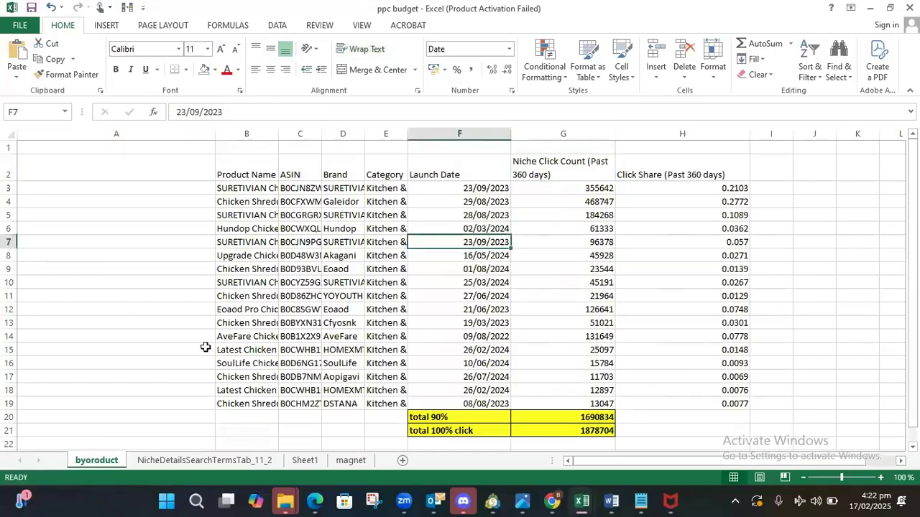
{"action": "left_click", "coordinate": [207, 460]}
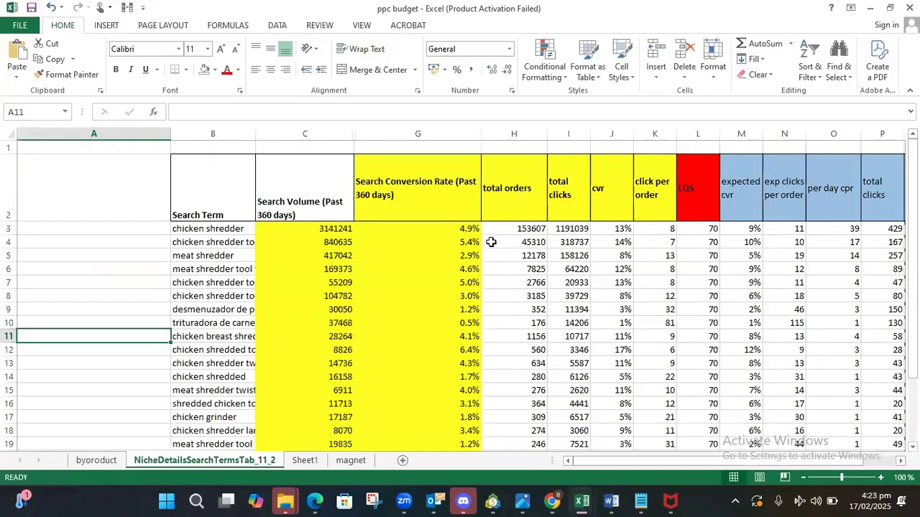
{"action": "left_click", "coordinate": [117, 461]}
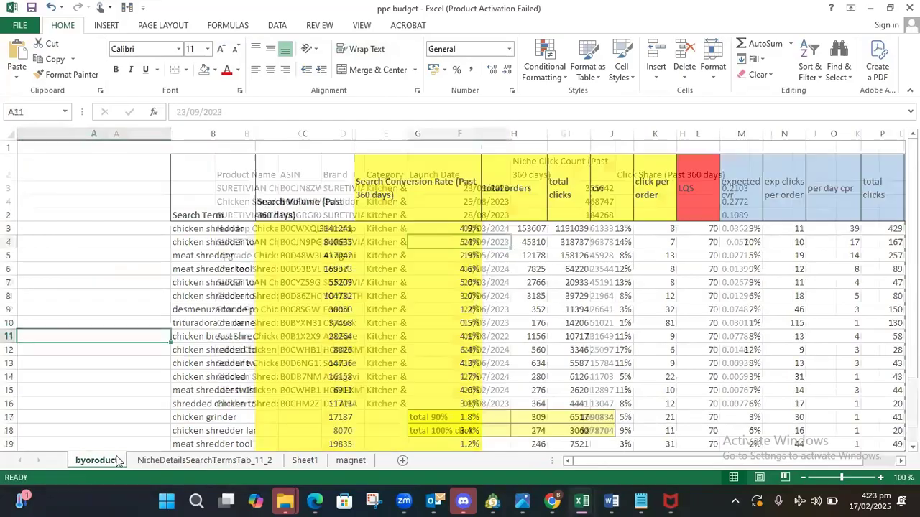
Switch to Amazon Ads in Chrome and open Seller Central from its tools and resources.
{"action": "key", "text": "alt+Tab"}
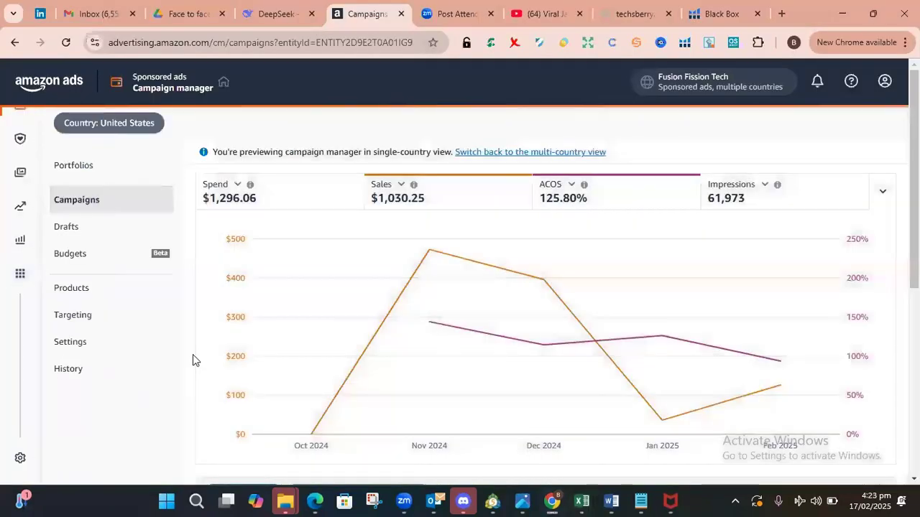
{"action": "left_click", "coordinate": [21, 280]}
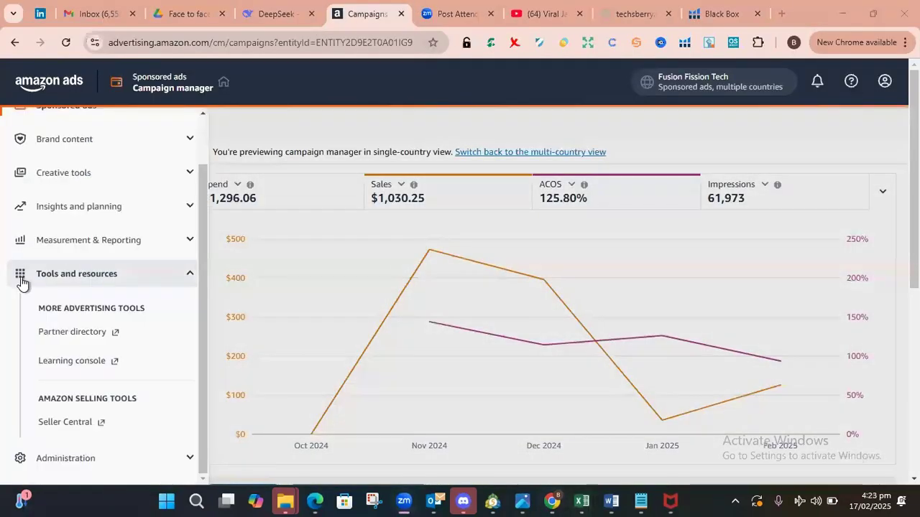
{"action": "scroll", "coordinate": [108, 402], "scroll_direction": "down", "scroll_amount": 1}
{"action": "left_click", "coordinate": [74, 426]}
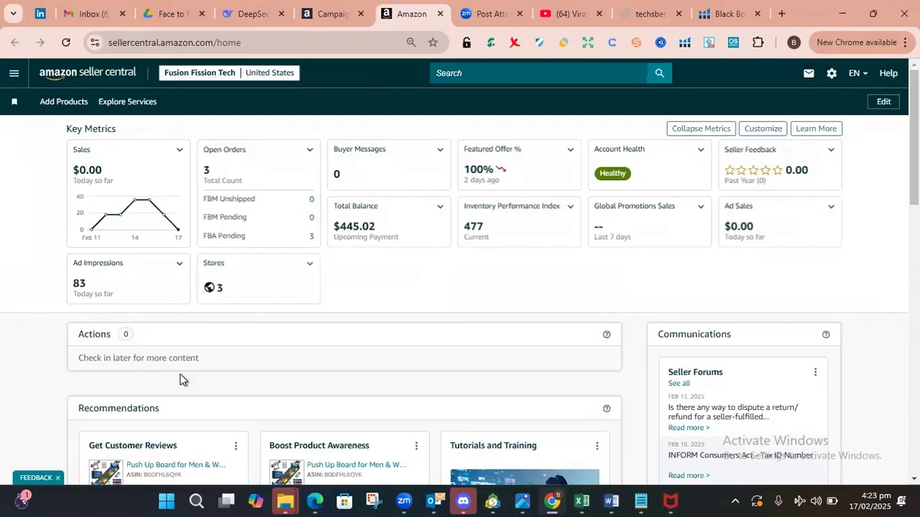
Check the Growth and Advertising options offered for the Fusion Fission Tech account.
{"action": "left_click", "coordinate": [13, 74]}
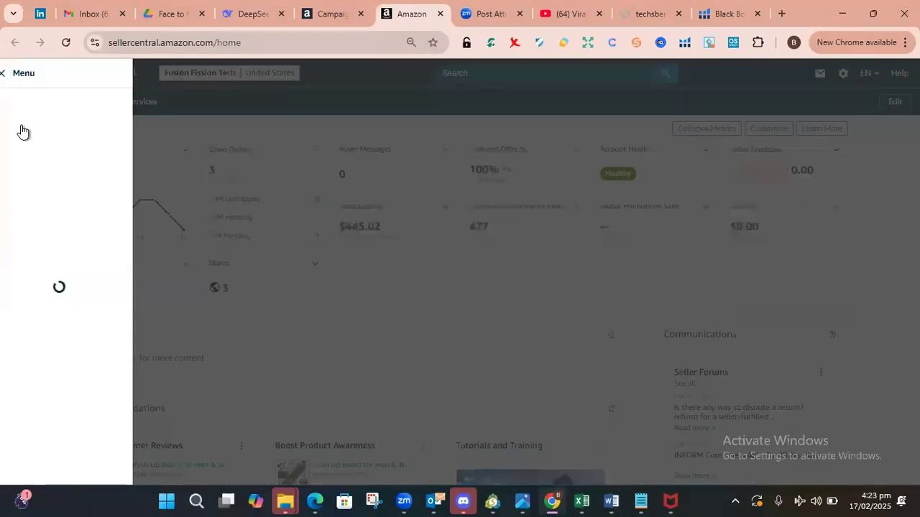
{"action": "mouse_move", "coordinate": [110, 272]}
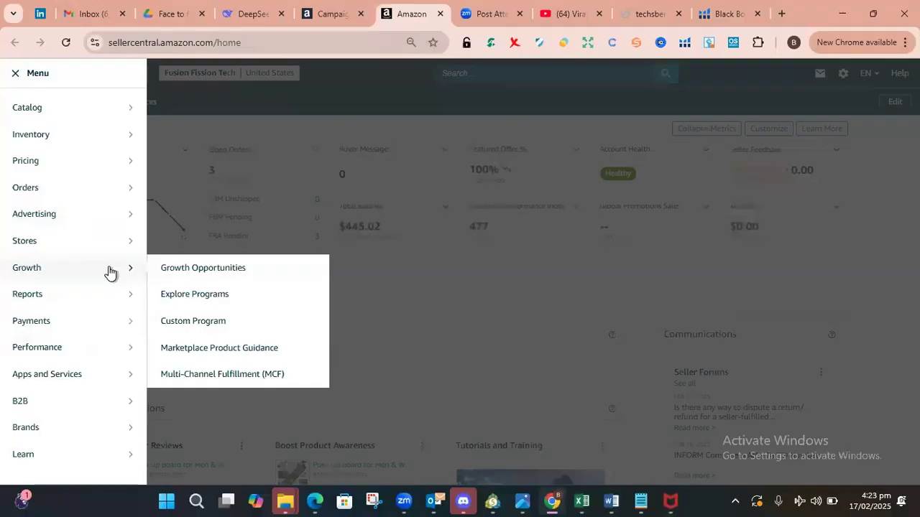
{"action": "mouse_move", "coordinate": [116, 217]}
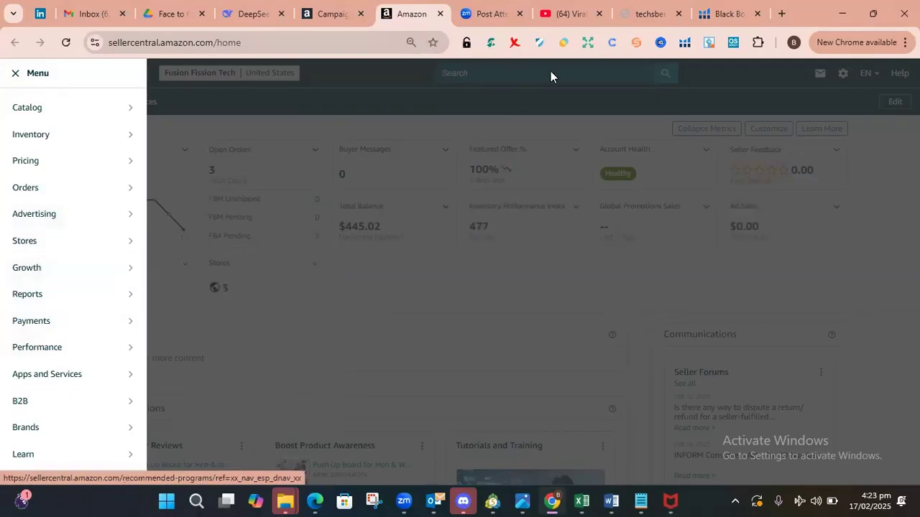
{"action": "left_click", "coordinate": [264, 82]}
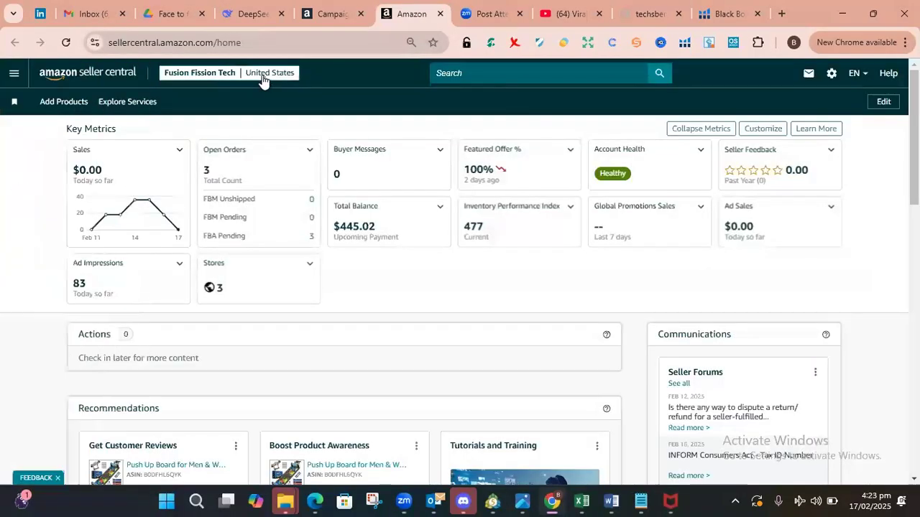
Switch the Seller Central account to Ayat Marketplace for the United States.
{"action": "left_click", "coordinate": [263, 77]}
{"action": "left_click", "coordinate": [209, 100]}
{"action": "left_click", "coordinate": [209, 296]}
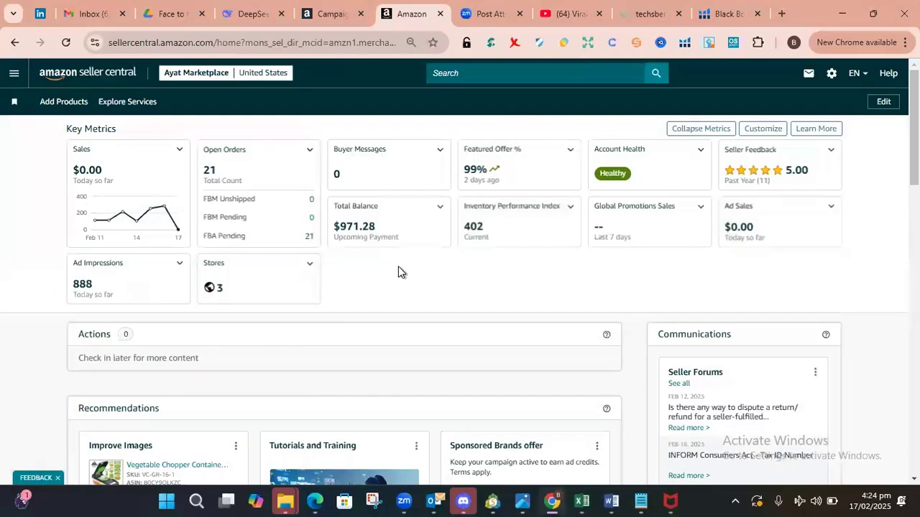
{"action": "scroll", "coordinate": [398, 270], "scroll_direction": "down", "scroll_amount": 2}
{"action": "scroll", "coordinate": [398, 270], "scroll_direction": "up", "scroll_amount": 2}
{"action": "scroll", "coordinate": [398, 271], "scroll_direction": "down", "scroll_amount": 2}
{"action": "scroll", "coordinate": [386, 203], "scroll_direction": "up", "scroll_amount": 2}
{"action": "scroll", "coordinate": [386, 203], "scroll_direction": "down", "scroll_amount": 2}
{"action": "scroll", "coordinate": [199, 150], "scroll_direction": "up", "scroll_amount": 2}
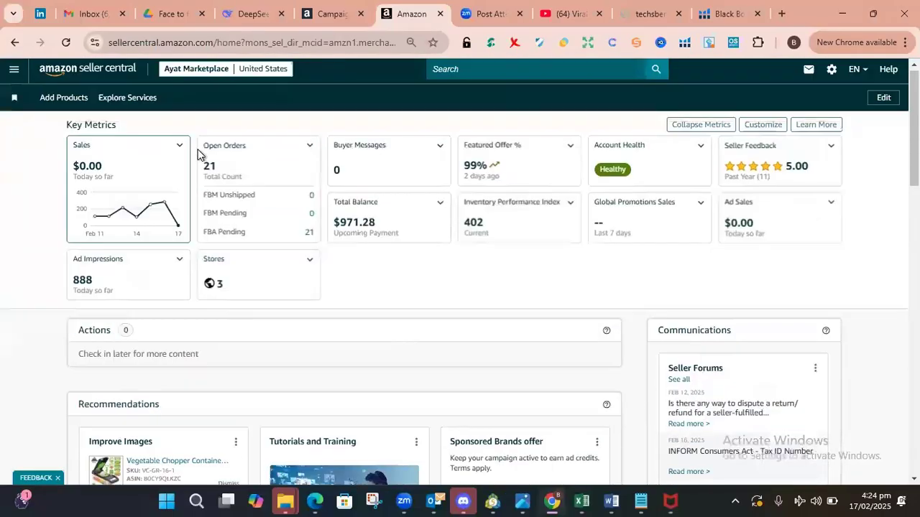
Open Product Opportunity Explorer from the Growth options of Seller Central.
{"action": "left_click", "coordinate": [15, 74]}
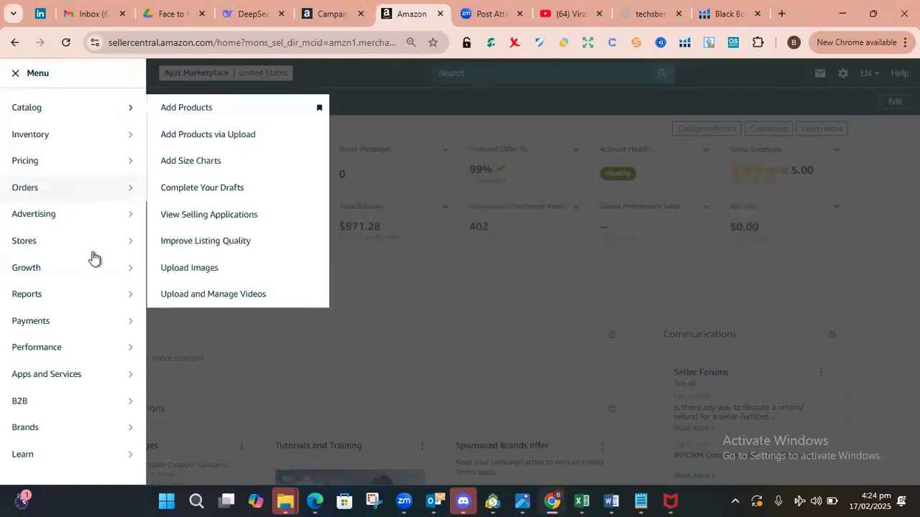
{"action": "mouse_move", "coordinate": [103, 271]}
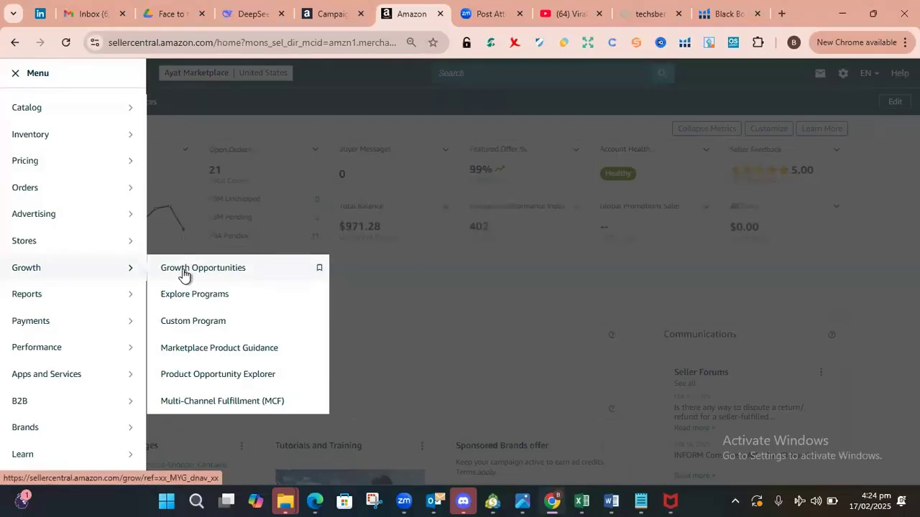
{"action": "left_click", "coordinate": [218, 375]}
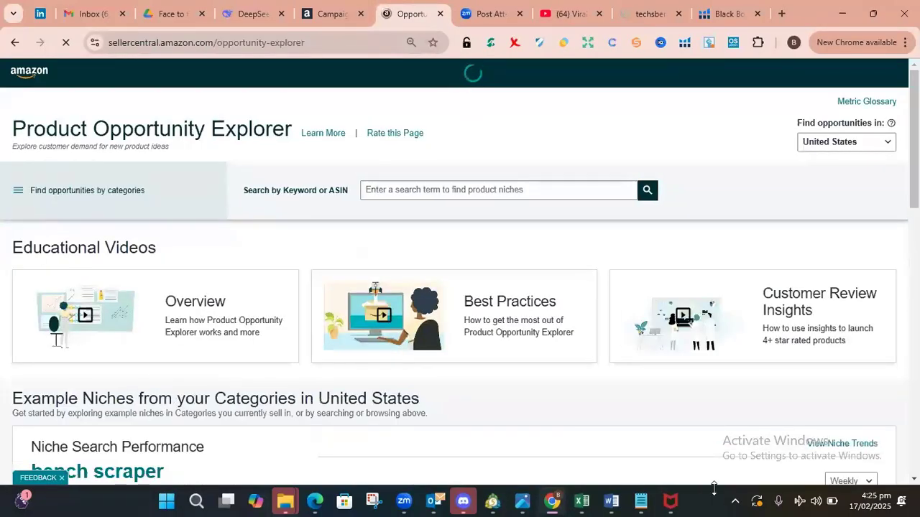
Search for product niches with the suggested term "air fryer liners".
{"action": "left_click", "coordinate": [442, 189]}
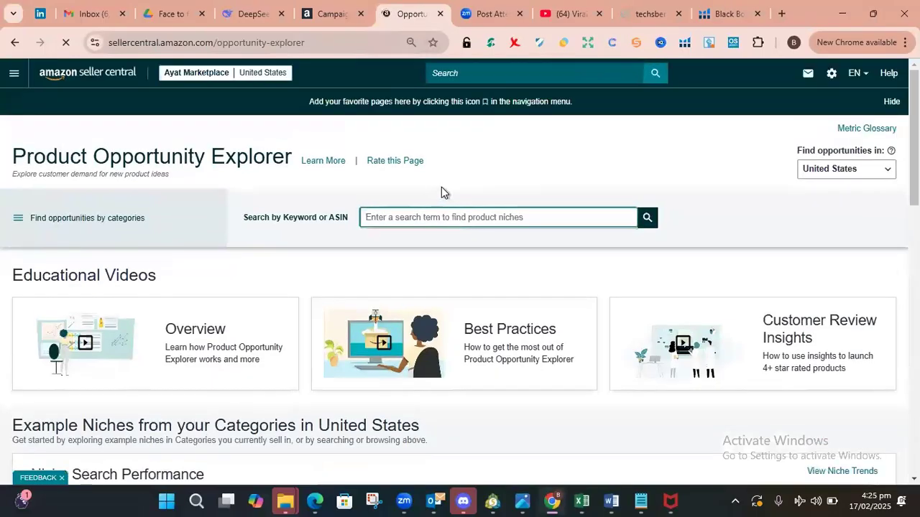
{"action": "type", "text": "a"}
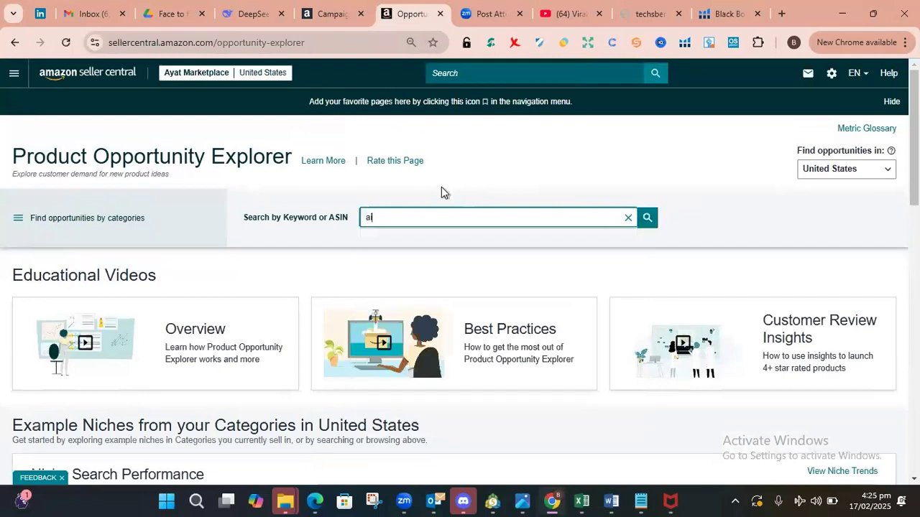
{"action": "type", "text": "ir fryer"}
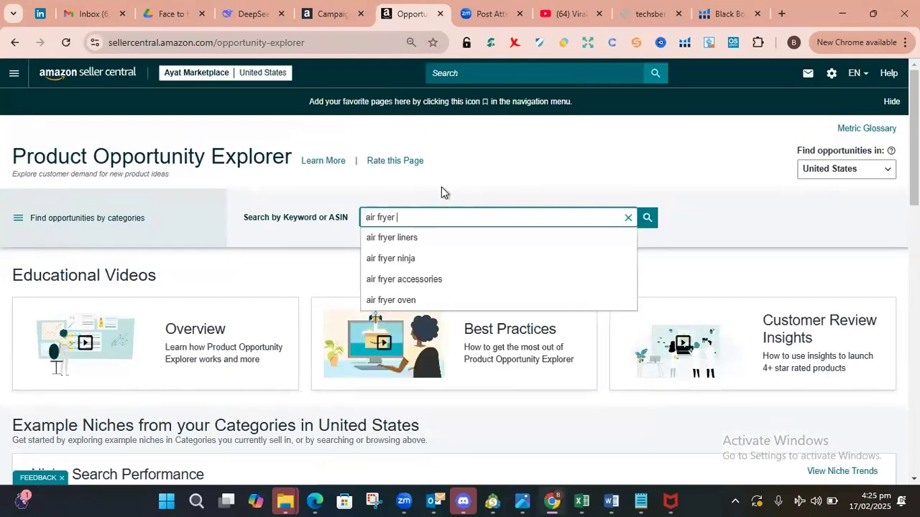
{"action": "left_click", "coordinate": [421, 238]}
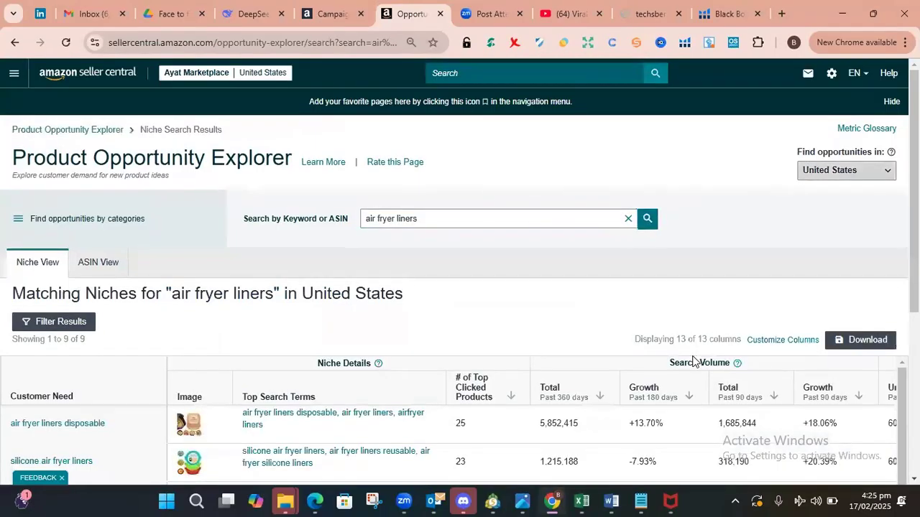
Review the matching niches and open "air fryer liners disposable" to view its details and top clicked products.
{"action": "scroll", "coordinate": [539, 242], "scroll_direction": "down", "scroll_amount": 3}
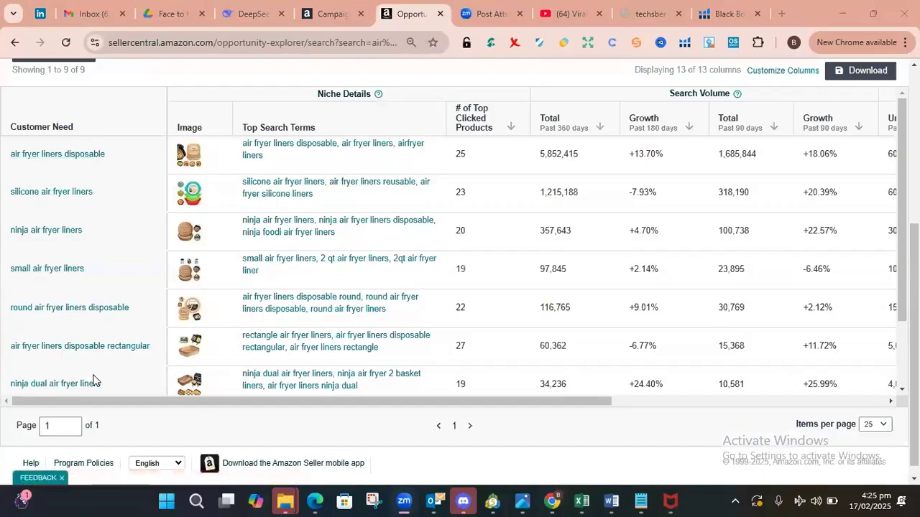
{"action": "scroll", "coordinate": [902, 172], "scroll_direction": "down", "scroll_amount": 2}
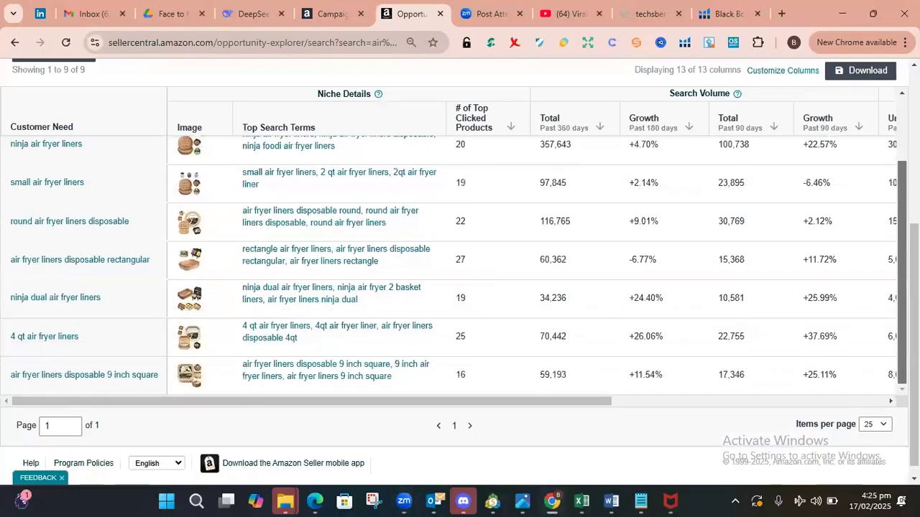
{"action": "scroll", "coordinate": [531, 266], "scroll_direction": "up", "scroll_amount": 2}
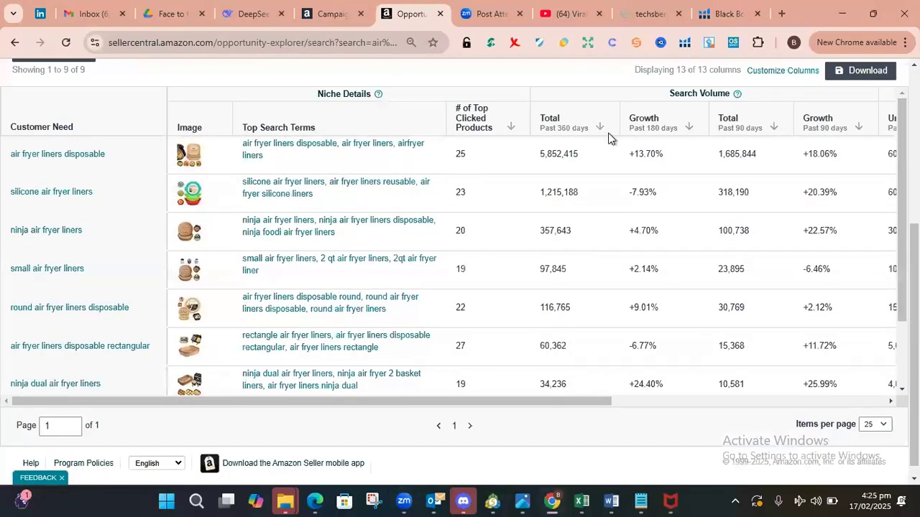
{"action": "scroll", "coordinate": [411, 185], "scroll_direction": "up", "scroll_amount": 1}
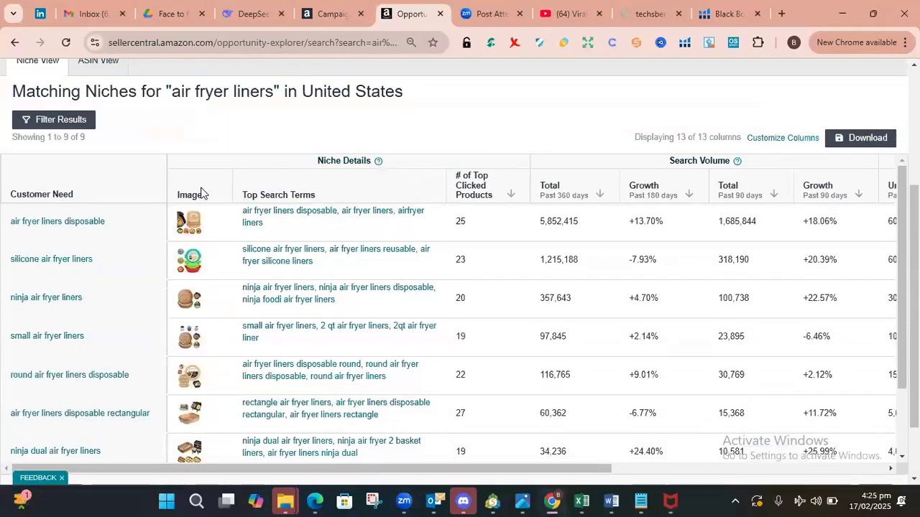
{"action": "left_click", "coordinate": [88, 217]}
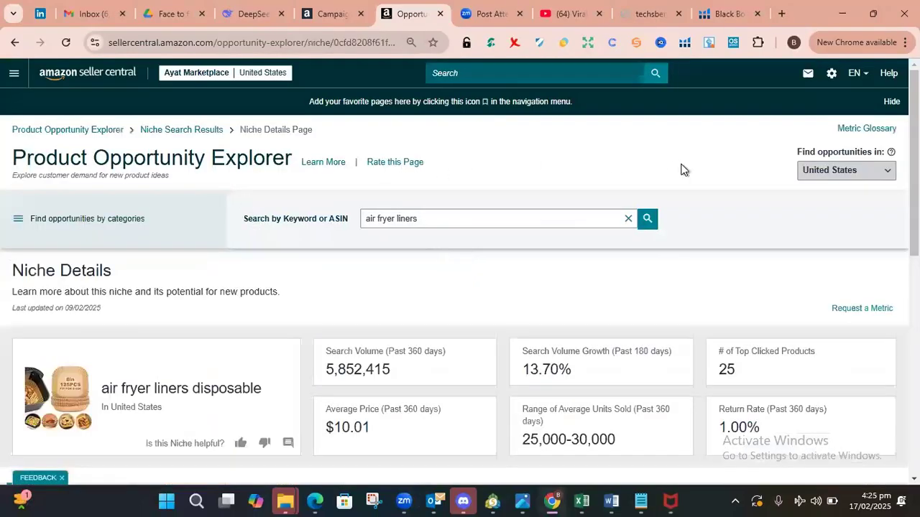
{"action": "scroll", "coordinate": [683, 170], "scroll_direction": "down", "scroll_amount": 2}
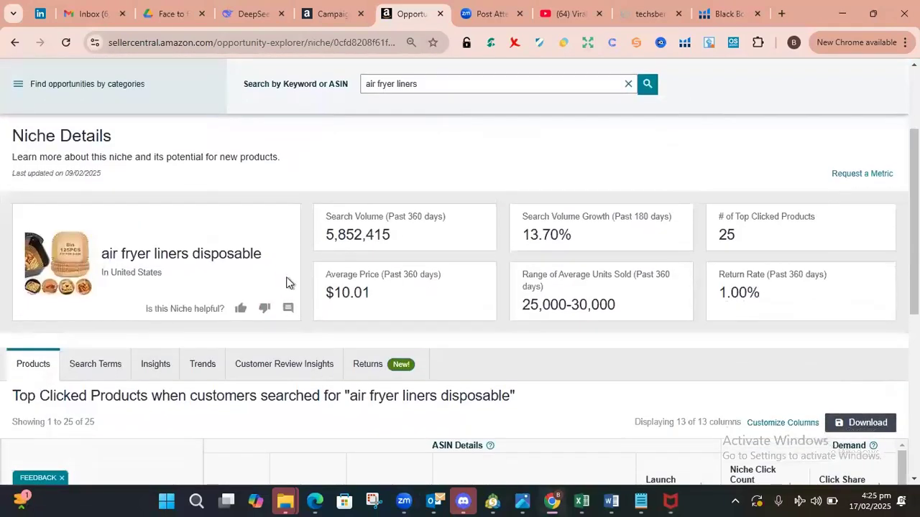
{"action": "scroll", "coordinate": [654, 259], "scroll_direction": "down", "scroll_amount": 3}
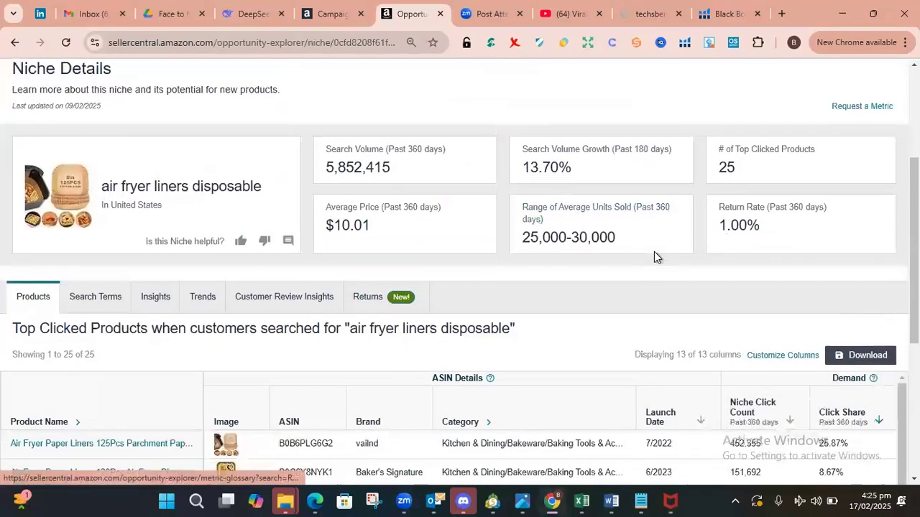
Review the top clicked products of the "air fryer liners disposable" niche and download the product table as CSV.
{"action": "scroll", "coordinate": [660, 252], "scroll_direction": "down", "scroll_amount": 3}
{"action": "scroll", "coordinate": [288, 255], "scroll_direction": "up", "scroll_amount": 3}
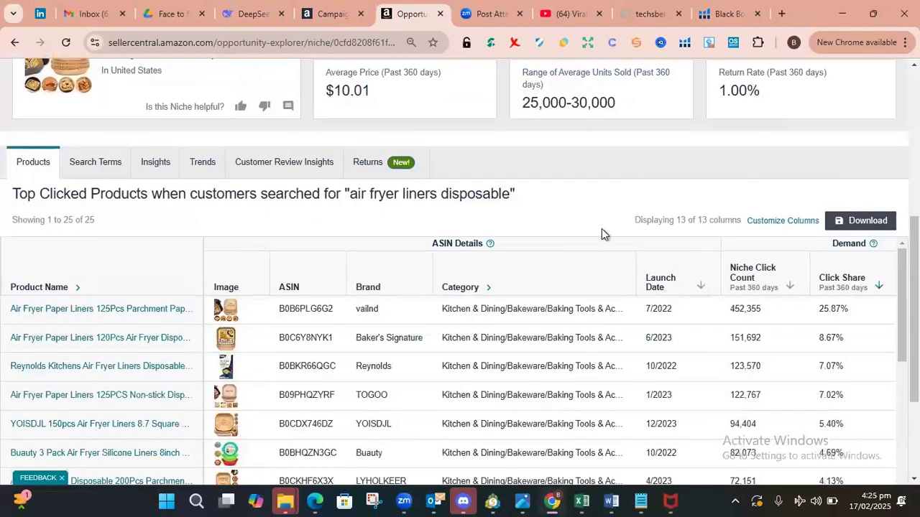
{"action": "scroll", "coordinate": [913, 309], "scroll_direction": "down", "scroll_amount": 1}
{"action": "scroll", "coordinate": [913, 309], "scroll_direction": "down", "scroll_amount": 2}
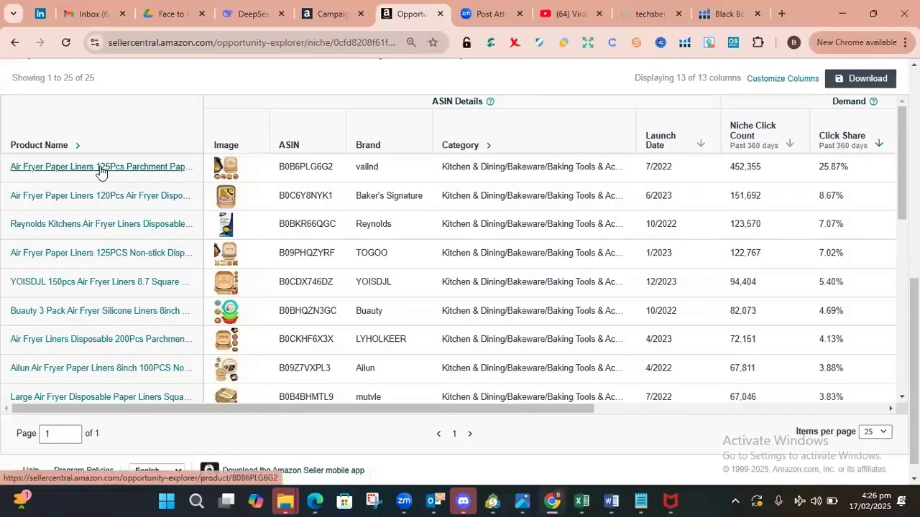
{"action": "scroll", "coordinate": [765, 224], "scroll_direction": "up", "scroll_amount": 1}
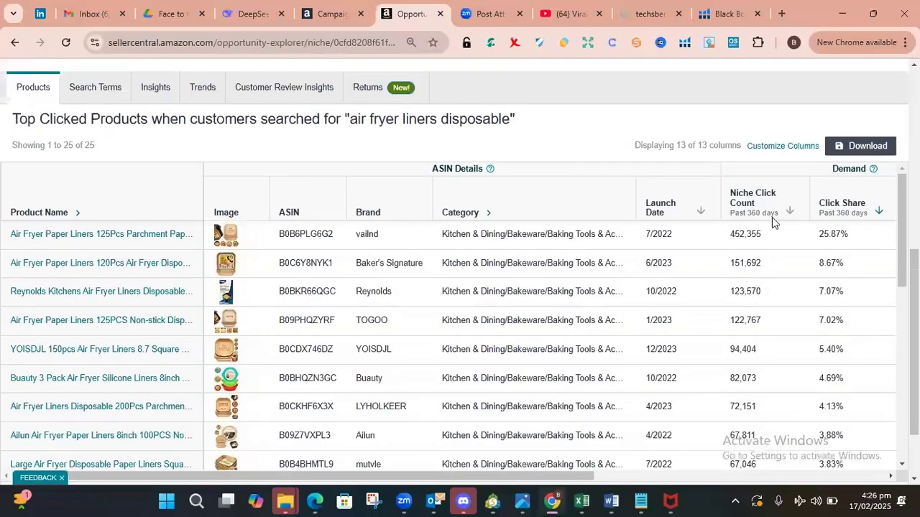
{"action": "left_click", "coordinate": [857, 150]}
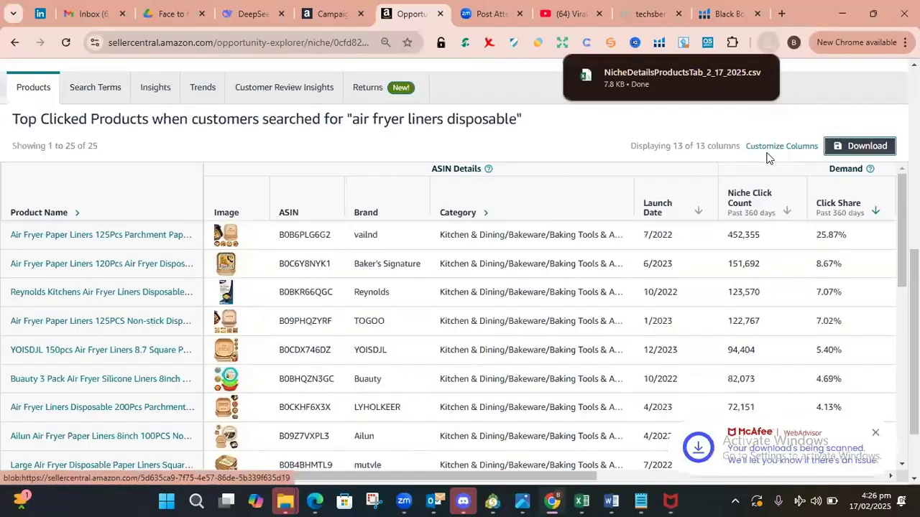
Display the search terms of the "air fryer liners disposable" niche and download them as CSV.
{"action": "scroll", "coordinate": [767, 151], "scroll_direction": "up", "scroll_amount": 1}
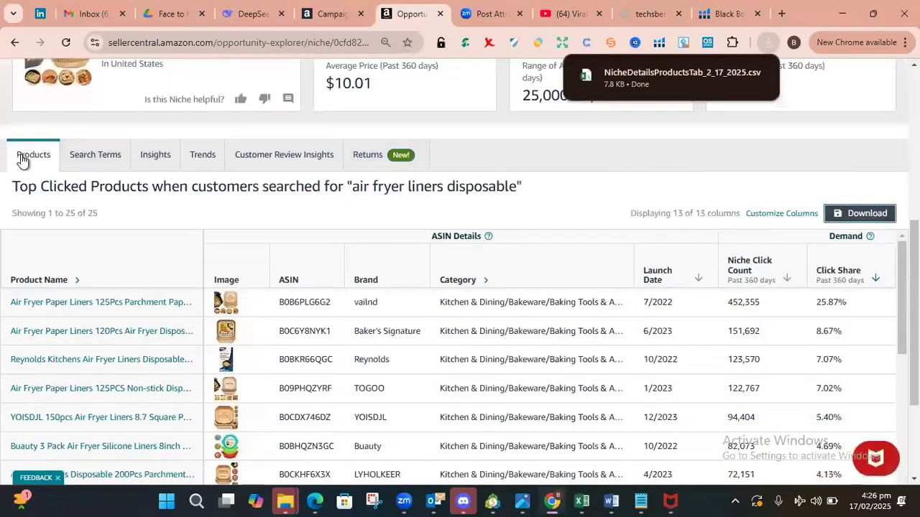
{"action": "left_click", "coordinate": [94, 156]}
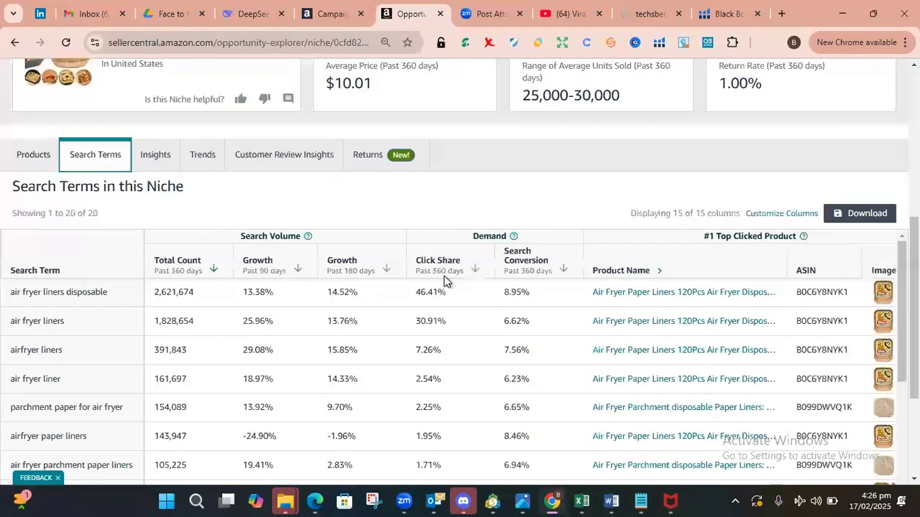
{"action": "left_click", "coordinate": [232, 420]}
{"action": "mouse_move", "coordinate": [308, 290]}
{"action": "left_click", "coordinate": [226, 420]}
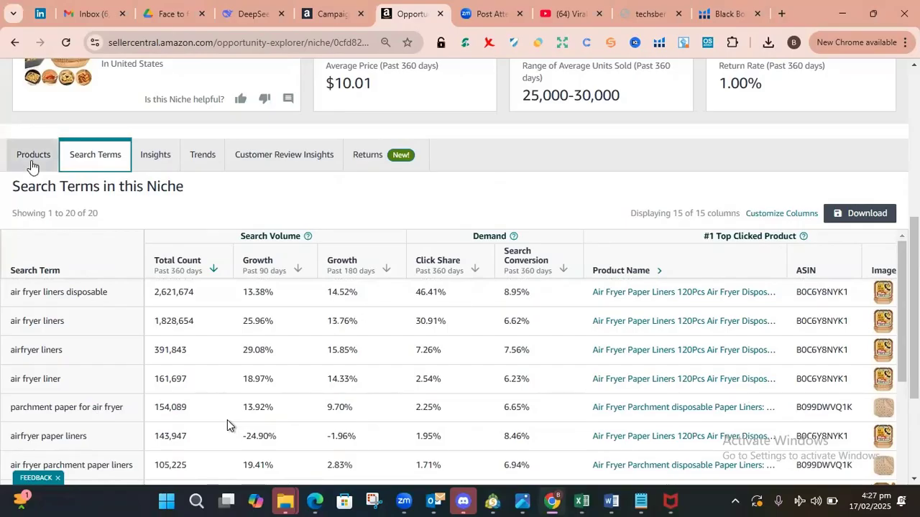
{"action": "left_click", "coordinate": [30, 164]}
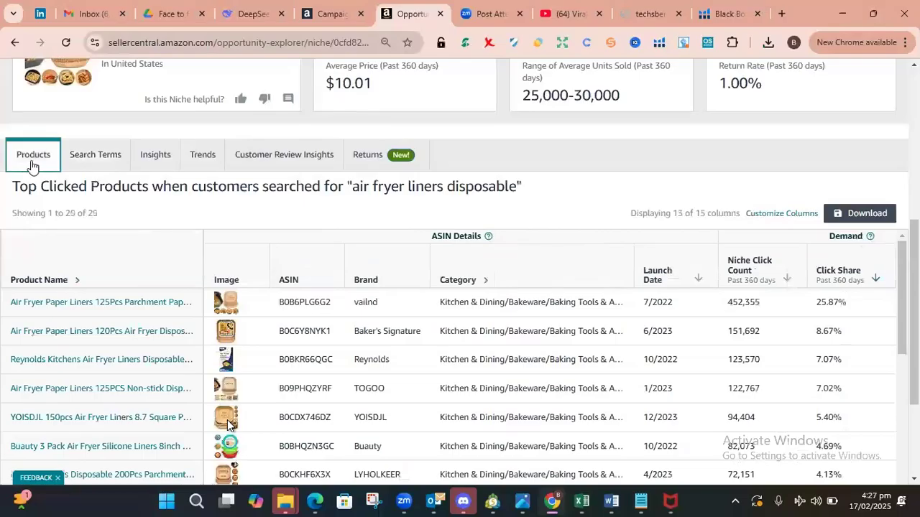
{"action": "left_click", "coordinate": [79, 164]}
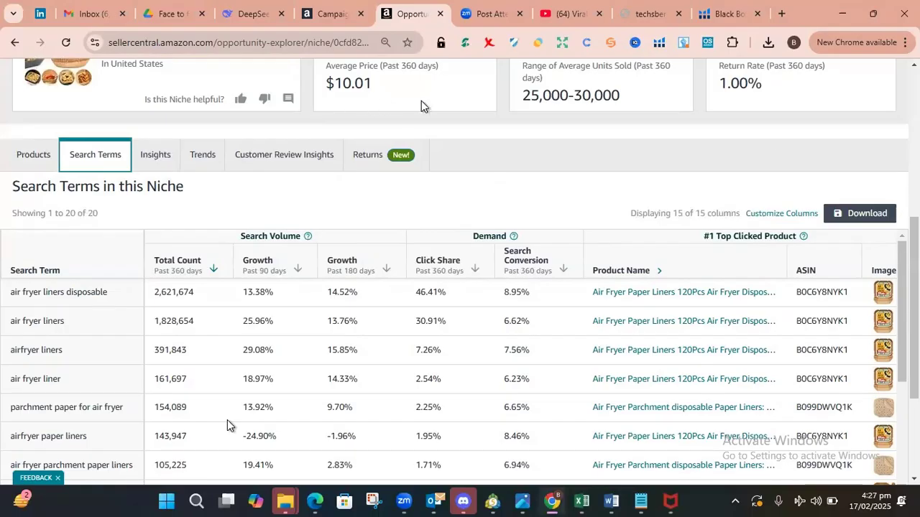
{"action": "left_click", "coordinate": [872, 214]}
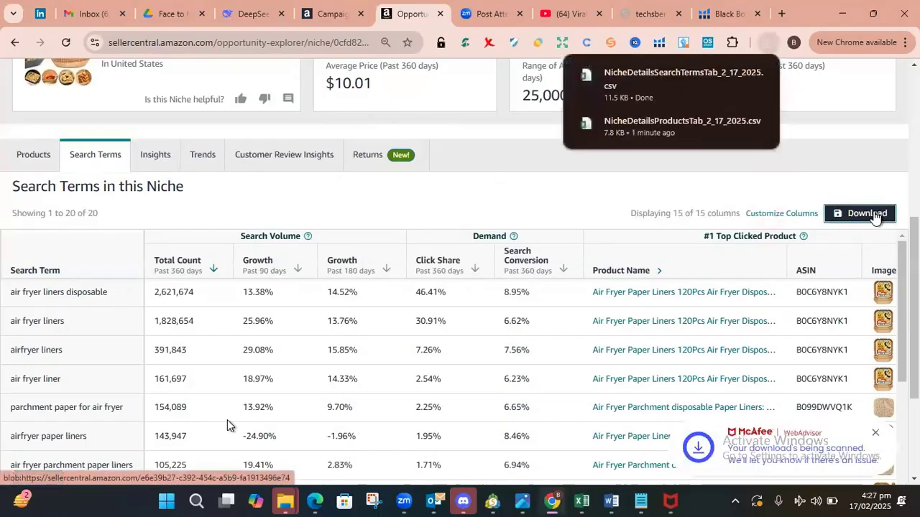
{"action": "mouse_move", "coordinate": [663, 138]}
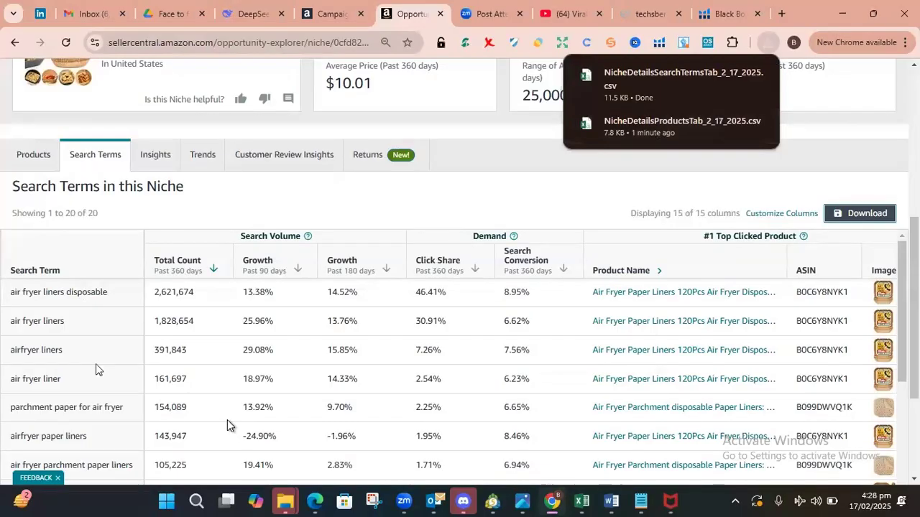
Examine the niche's search terms together with its summary metrics.
{"action": "scroll", "coordinate": [96, 367], "scroll_direction": "down", "scroll_amount": 1}
{"action": "scroll", "coordinate": [109, 377], "scroll_direction": "down", "scroll_amount": 2}
{"action": "scroll", "coordinate": [115, 374], "scroll_direction": "up", "scroll_amount": 3}
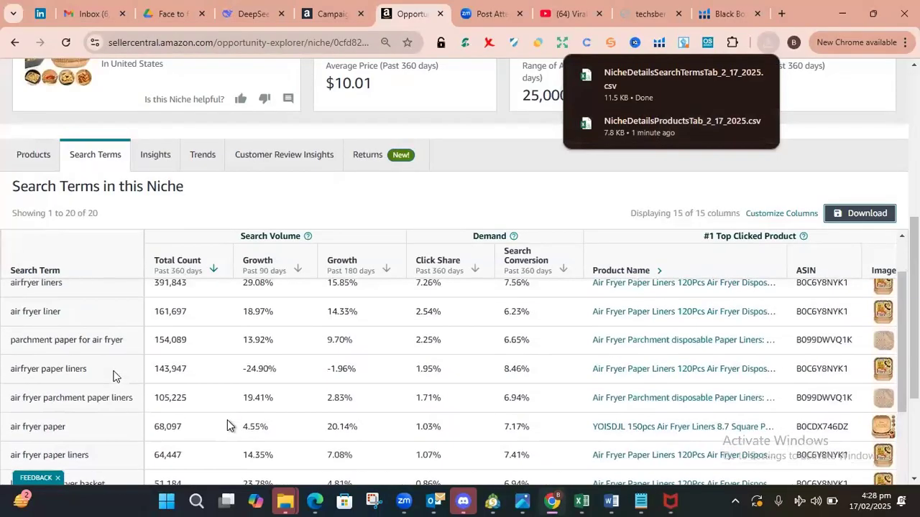
{"action": "scroll", "coordinate": [227, 424], "scroll_direction": "up", "scroll_amount": 2}
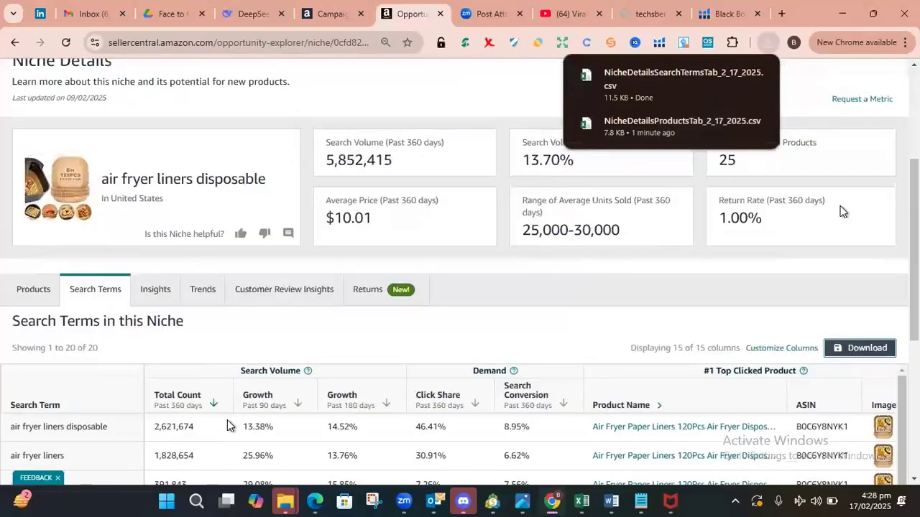
{"action": "scroll", "coordinate": [227, 424], "scroll_direction": "down", "scroll_amount": 1}
{"action": "scroll", "coordinate": [227, 421], "scroll_direction": "down", "scroll_amount": 2}
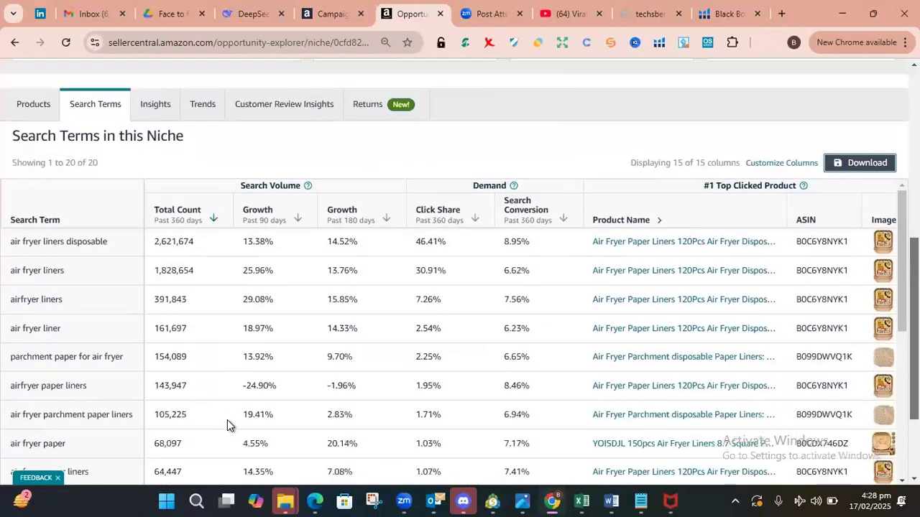
{"action": "scroll", "coordinate": [227, 420], "scroll_direction": "up", "scroll_amount": 3}
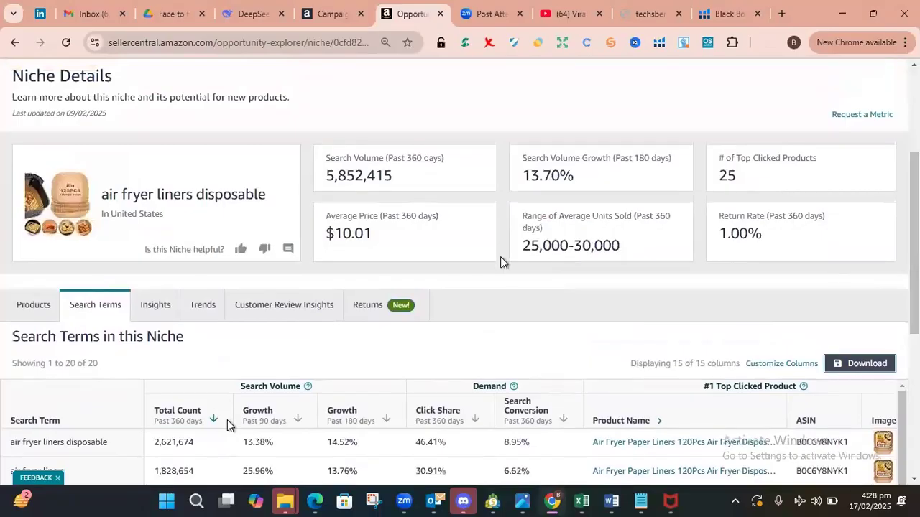
Switch to File Explorer's Downloads folder and open NicheDetailsProductsTab_2_17_2025 in Excel.
{"action": "mouse_move", "coordinate": [296, 497]}
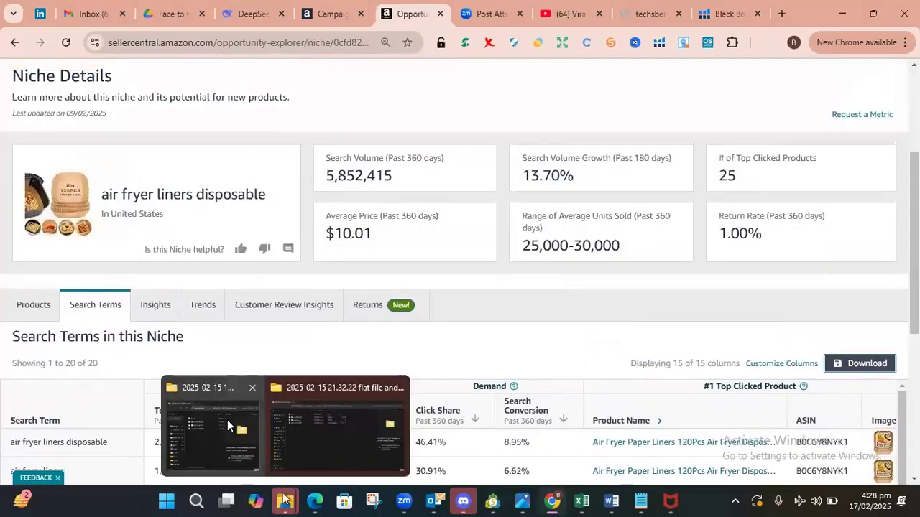
{"action": "left_click", "coordinate": [209, 424]}
{"action": "left_click", "coordinate": [180, 214]}
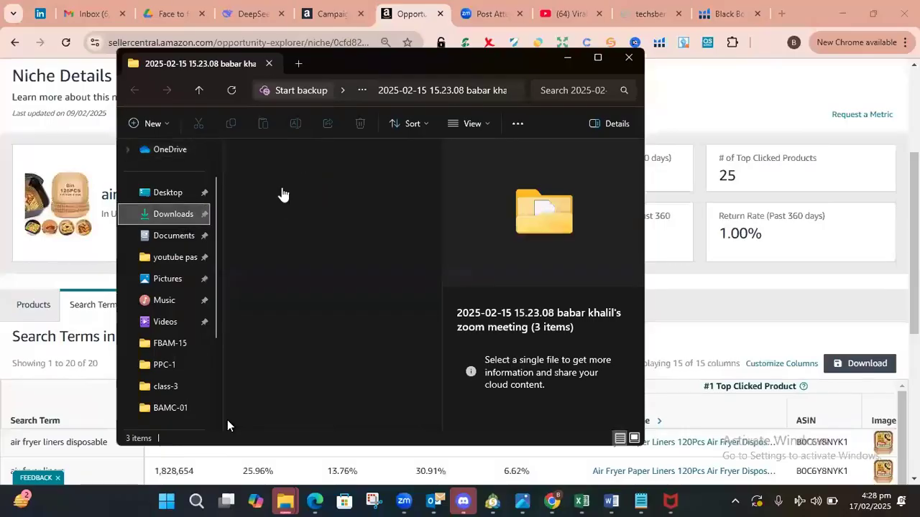
{"action": "left_click", "coordinate": [597, 58]}
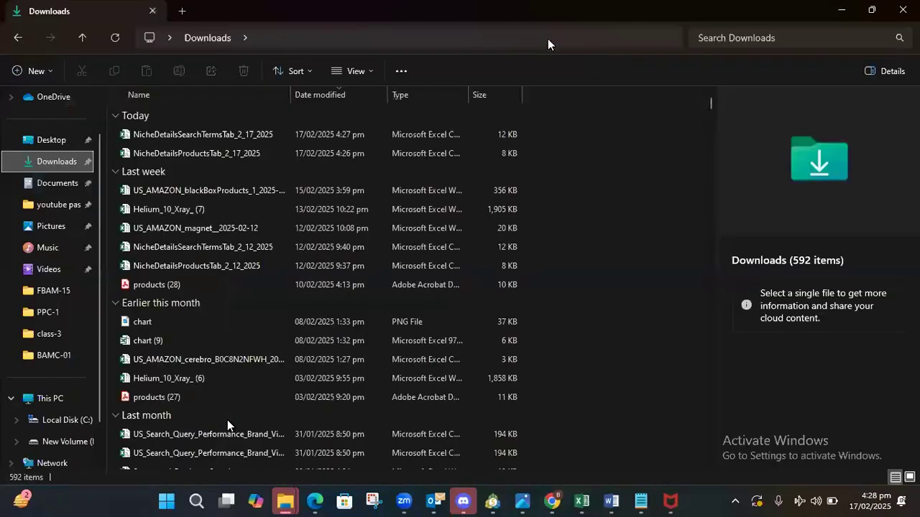
{"action": "double_click", "coordinate": [188, 153]}
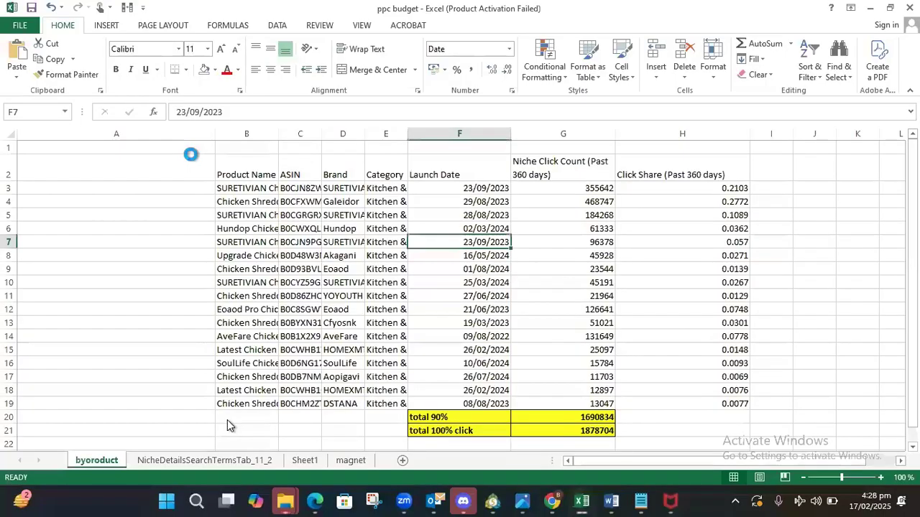
Delete the first three rows with the niche name and date information, and widen the Product Name column.
{"action": "left_click_drag", "start_coordinate": [8, 147], "coordinate": [9, 174]}
{"action": "right_click", "coordinate": [8, 175]}
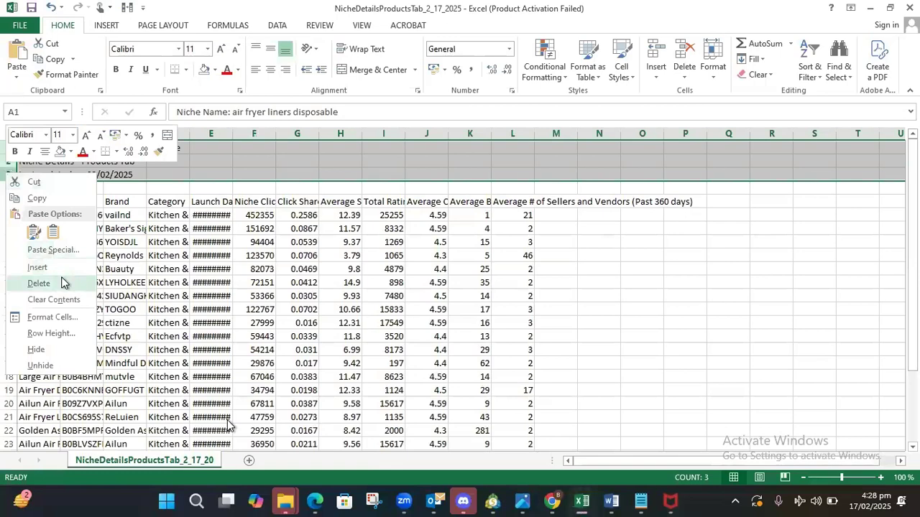
{"action": "left_click", "coordinate": [39, 283]}
{"action": "left_click", "coordinate": [384, 296]}
{"action": "left_click_drag", "start_coordinate": [63, 132], "coordinate": [92, 133]}
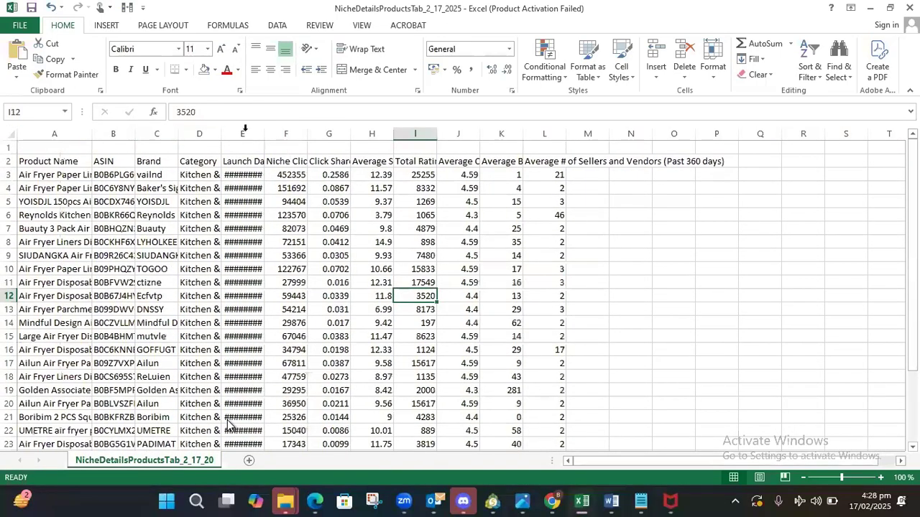
Widen the Niche Click Count column and delete all columns after it, from Click Share onward.
{"action": "left_click_drag", "start_coordinate": [307, 132], "coordinate": [810, 134]}
{"action": "left_click", "coordinate": [325, 200]}
{"action": "double_click", "coordinate": [369, 135]}
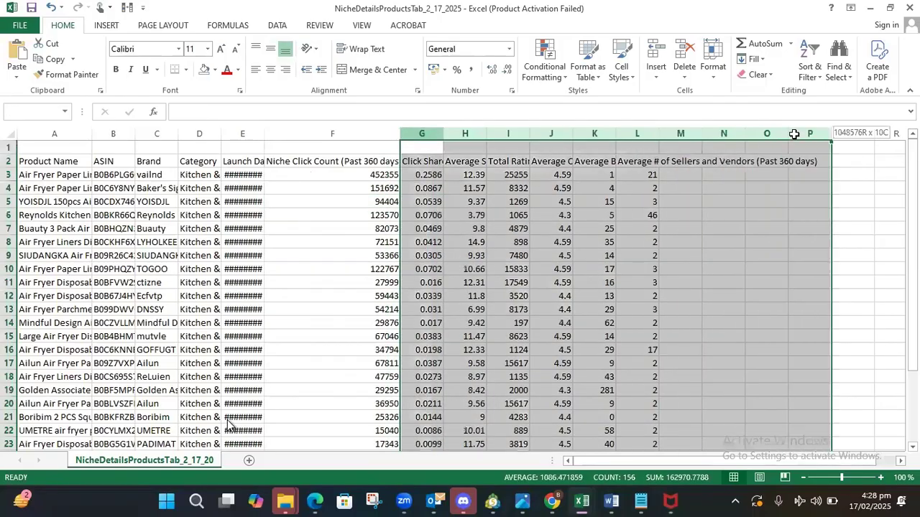
{"action": "right_click", "coordinate": [741, 134]}
{"action": "left_click", "coordinate": [781, 242]}
{"action": "left_click", "coordinate": [465, 255]}
{"action": "left_click_drag", "start_coordinate": [397, 134], "coordinate": [446, 134]}
Wrap the text of the header cells from Product Name to Niche Click Count (A2:F2).
{"action": "left_click", "coordinate": [331, 161]}
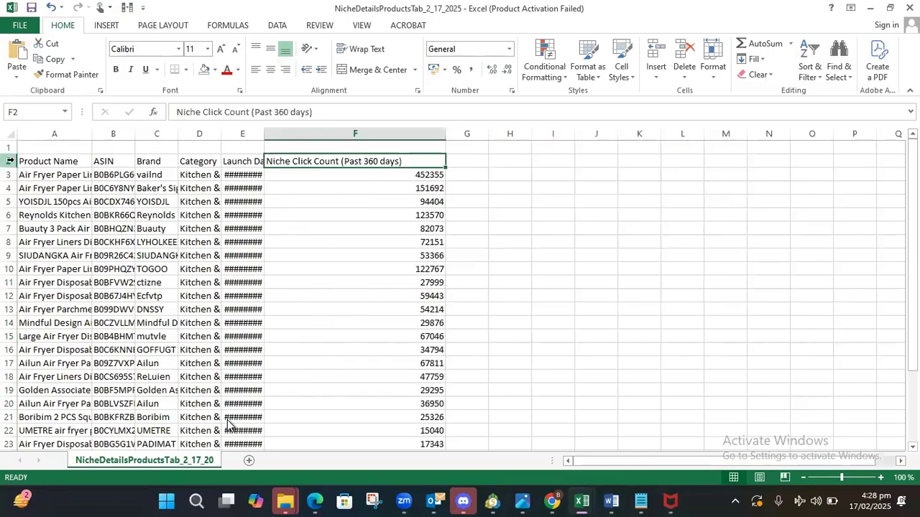
{"action": "double_click", "coordinate": [43, 158]}
{"action": "left_click_drag", "start_coordinate": [43, 158], "coordinate": [328, 158]}
{"action": "left_click", "coordinate": [309, 186]}
{"action": "left_click_drag", "start_coordinate": [48, 160], "coordinate": [353, 158]}
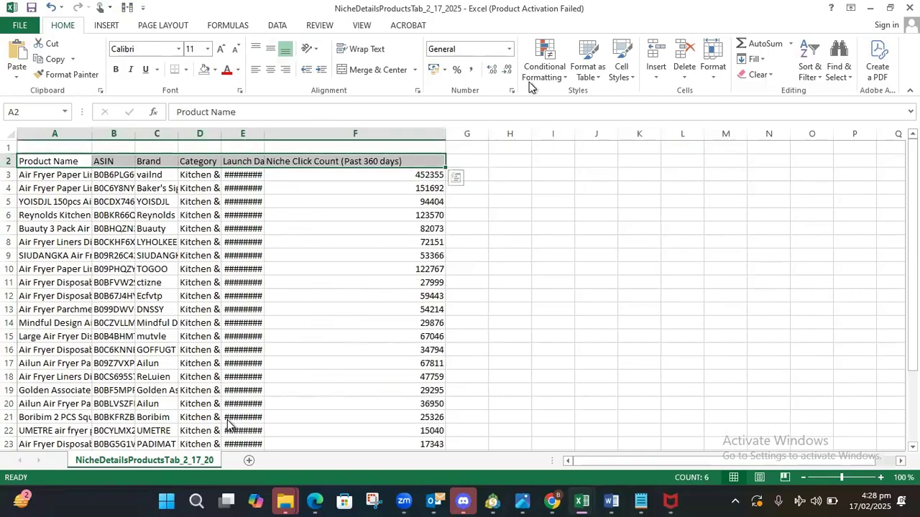
{"action": "left_click", "coordinate": [374, 48]}
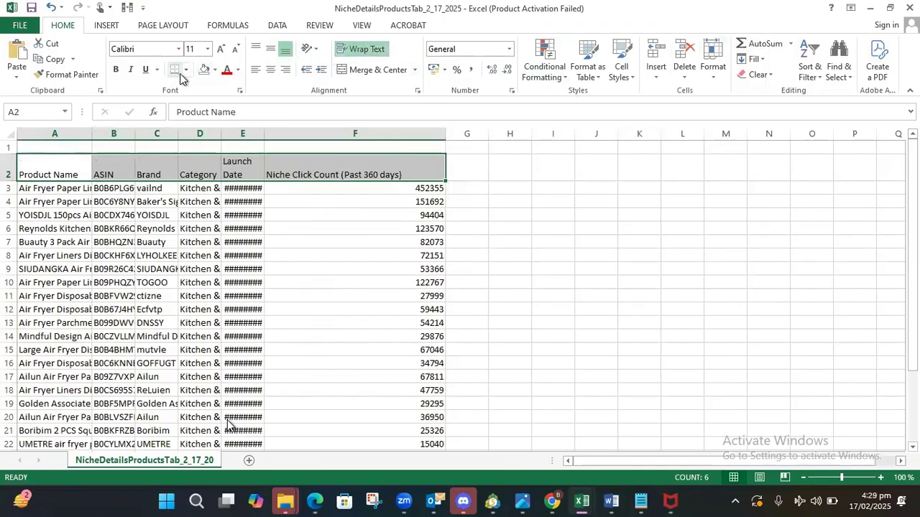
Fill the header cells A2:F2 with yellow and make their text bold.
{"action": "left_click", "coordinate": [215, 70]}
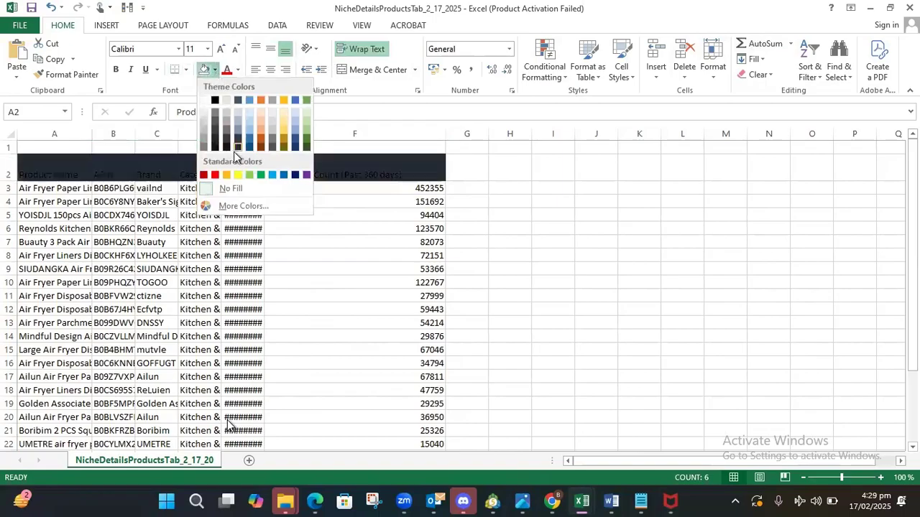
{"action": "left_click", "coordinate": [240, 176]}
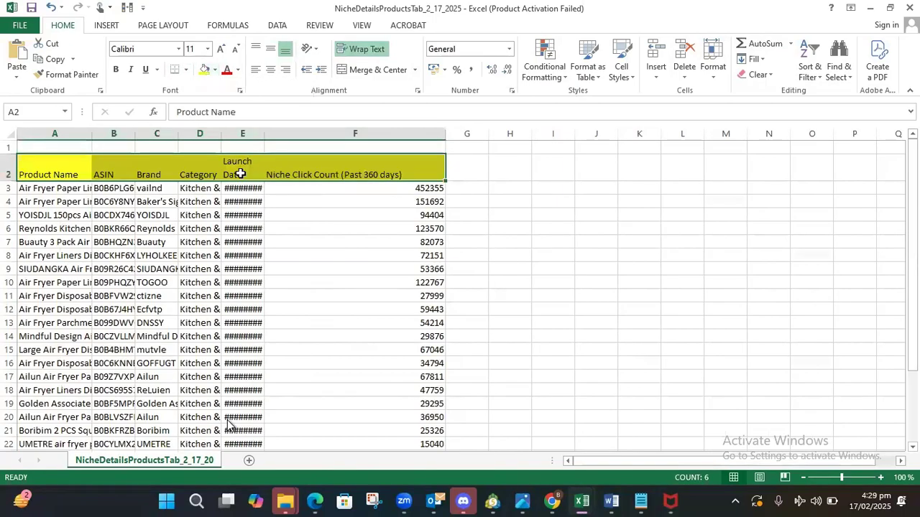
{"action": "left_click_drag", "start_coordinate": [79, 175], "coordinate": [331, 165]}
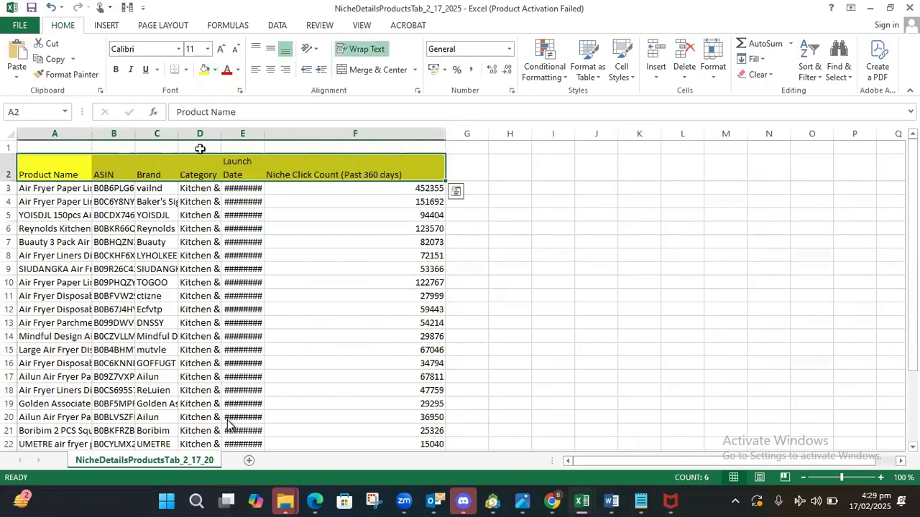
{"action": "left_click", "coordinate": [115, 70]}
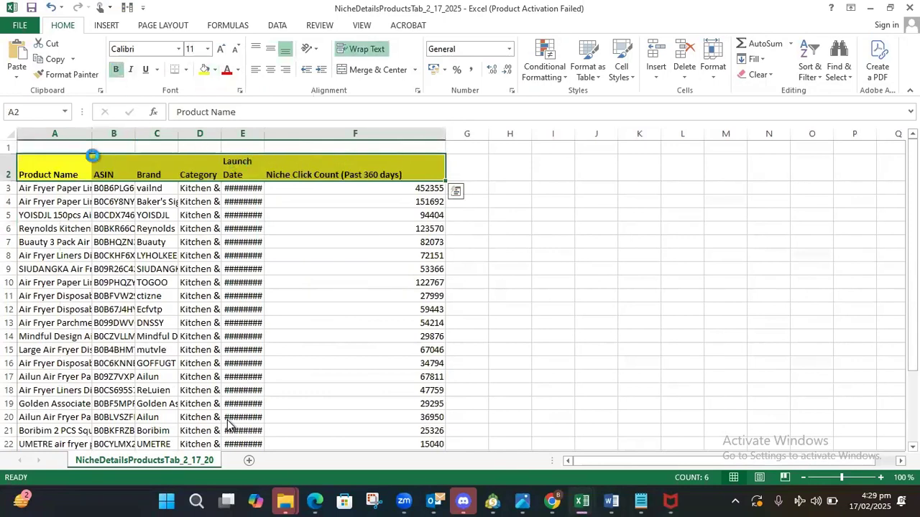
Widen the Product Name column further and the Launch Date column enough to show full dates.
{"action": "left_click_drag", "start_coordinate": [92, 133], "coordinate": [131, 133]}
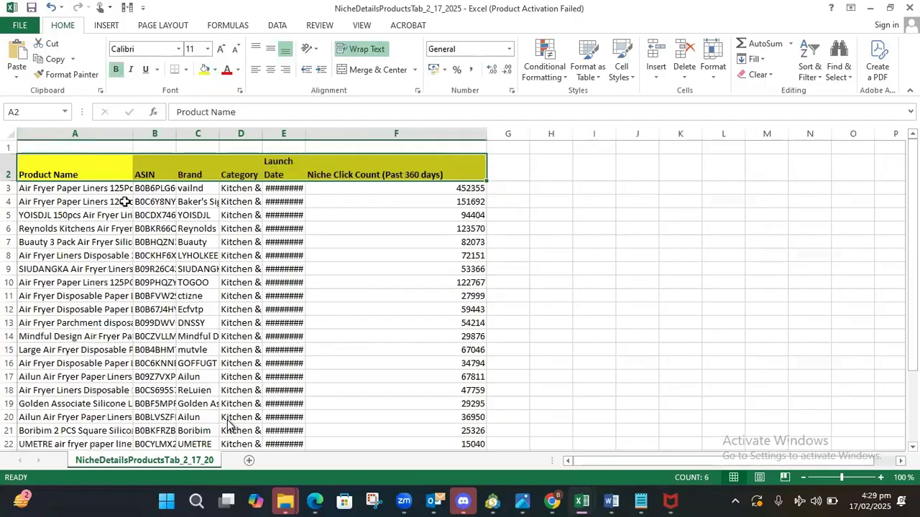
{"action": "left_click", "coordinate": [154, 188]}
{"action": "key", "text": "ctrl+Down"}
{"action": "scroll", "coordinate": [344, 247], "scroll_direction": "up", "scroll_amount": 5}
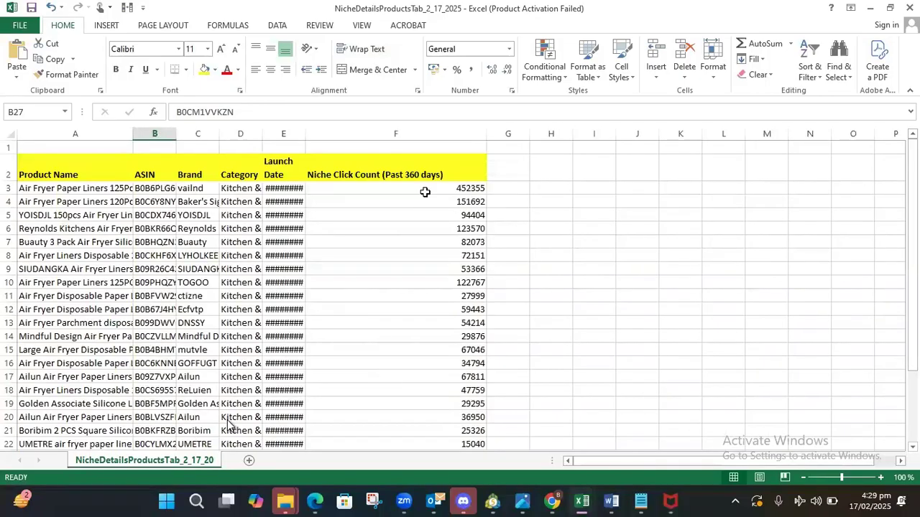
{"action": "left_click_drag", "start_coordinate": [305, 133], "coordinate": [332, 134]}
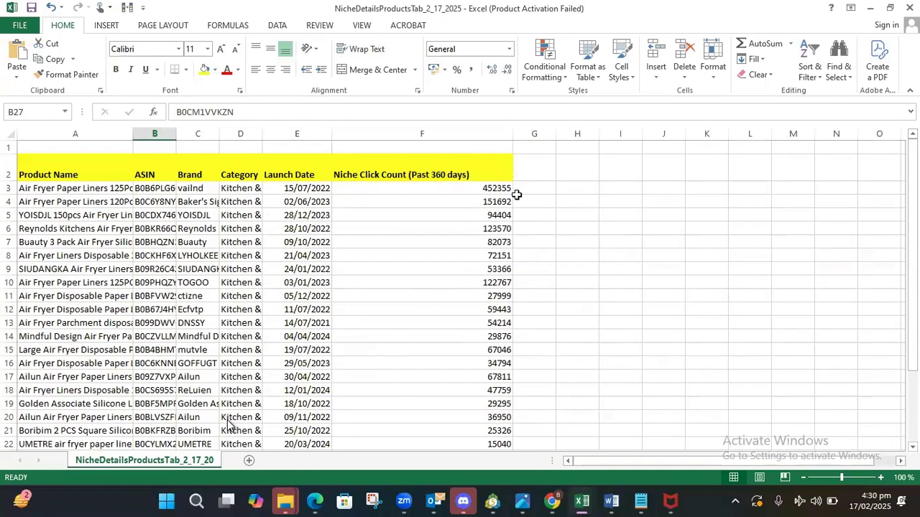
{"action": "scroll", "coordinate": [521, 180], "scroll_direction": "down", "scroll_amount": 1}
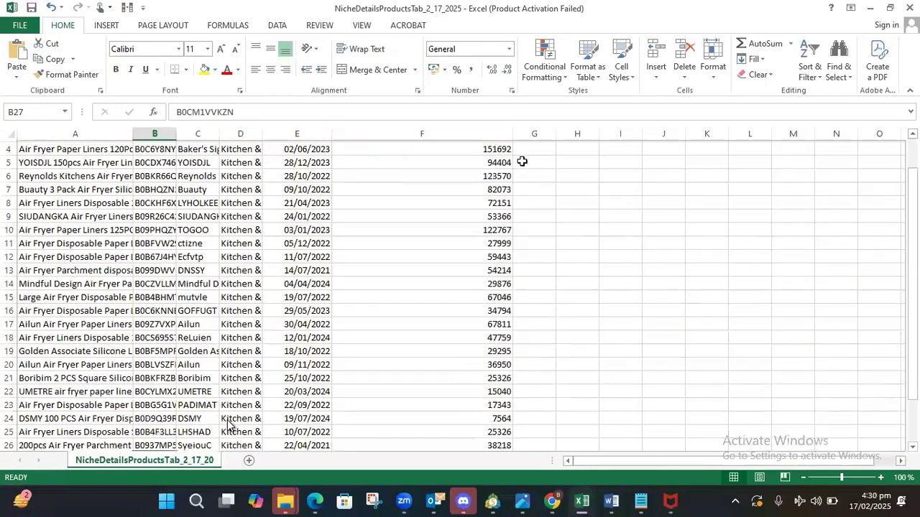
{"action": "right_click", "coordinate": [121, 460]}
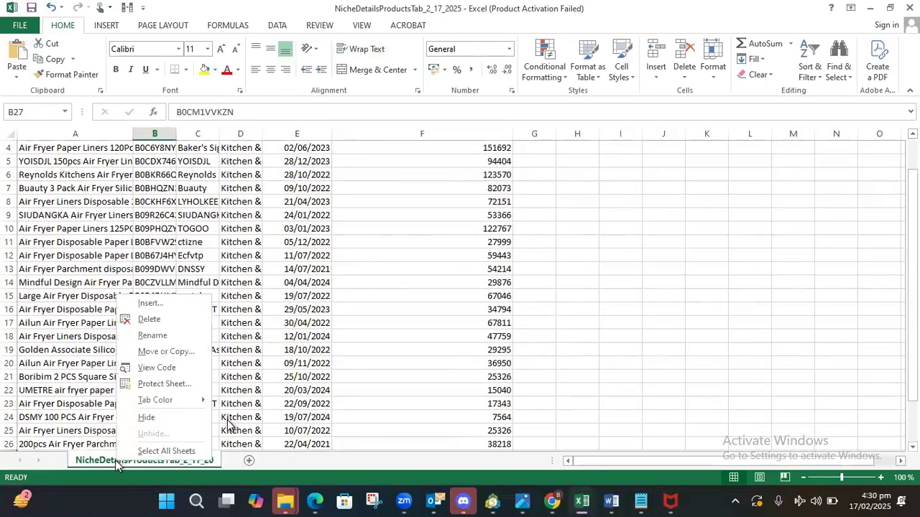
{"action": "key", "text": "Escape"}
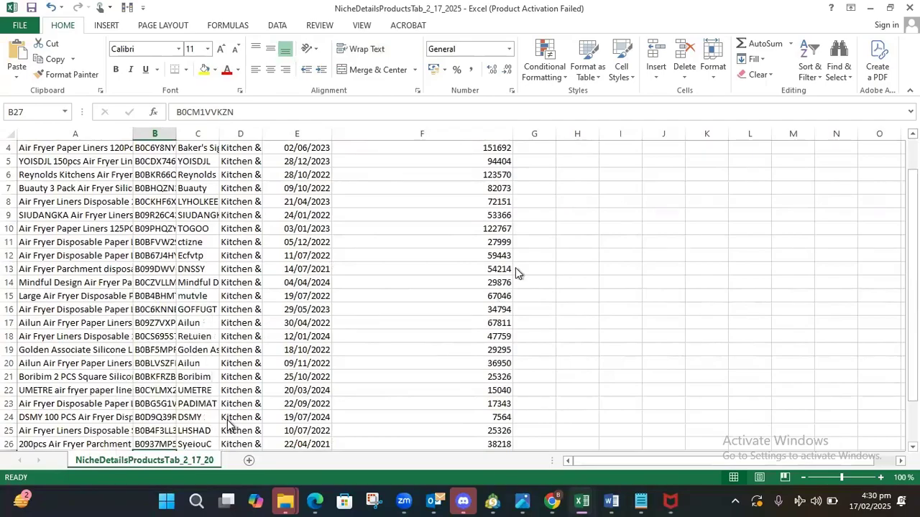
Sum the Niche Click Count values F3:F27 in cell F28 with AutoSum.
{"action": "scroll", "coordinate": [439, 226], "scroll_direction": "up", "scroll_amount": 1}
{"action": "left_click_drag", "start_coordinate": [421, 195], "coordinate": [436, 404]}
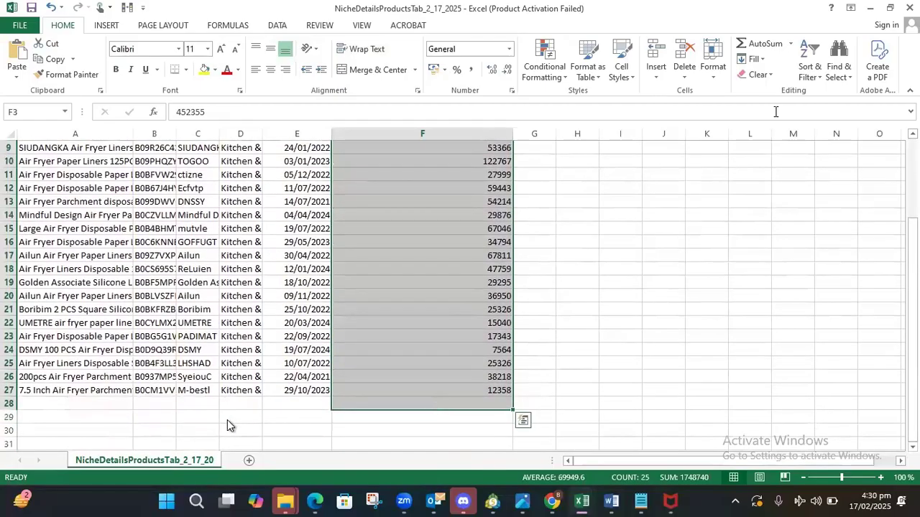
{"action": "left_click", "coordinate": [760, 43]}
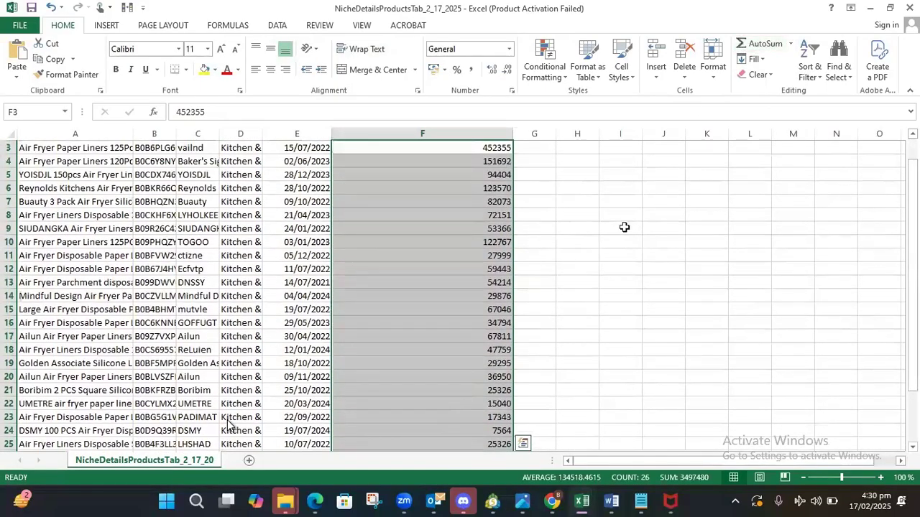
Label the click sum by entering "Total Clicks 90%" in cell E28.
{"action": "scroll", "coordinate": [622, 234], "scroll_direction": "down", "scroll_amount": 4}
{"action": "left_click", "coordinate": [292, 322]}
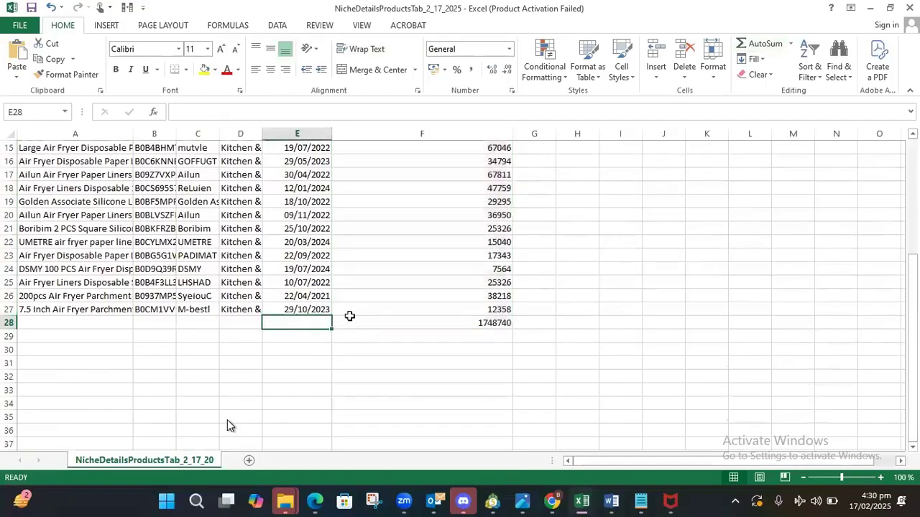
{"action": "type", "text": "To"}
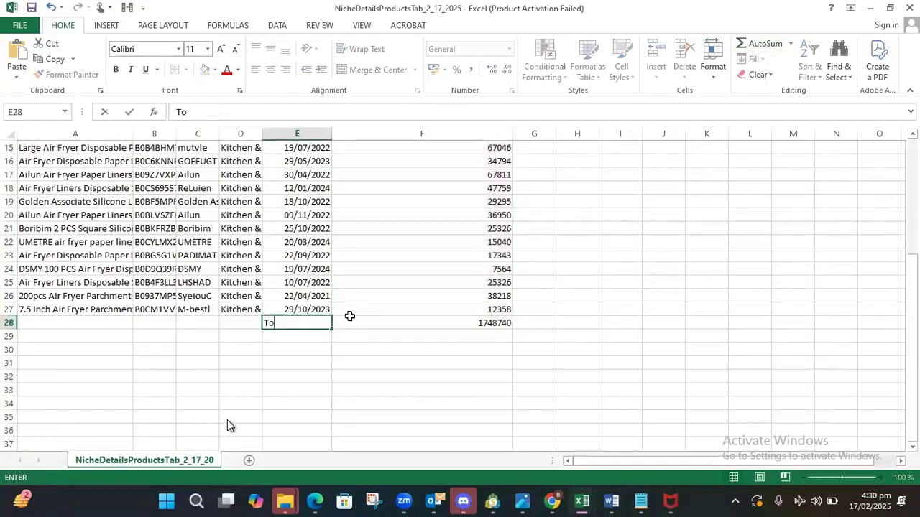
{"action": "type", "text": "tal 90"}
{"action": "key", "text": "BackSpace"}
{"action": "key", "text": "BackSpace"}
{"action": "type", "text": "Click"}
{"action": "key", "text": "BackSpace"}
{"action": "type", "text": "ks "}
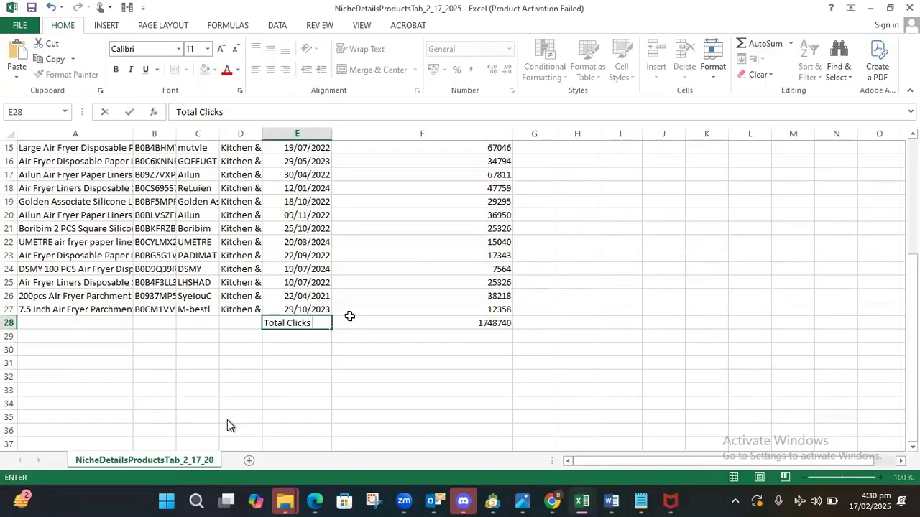
{"action": "type", "text": "90%"}
{"action": "left_click", "coordinate": [407, 350]}
Fill the click total in cell F28 with yellow and apply all borders to it.
{"action": "left_click", "coordinate": [407, 325]}
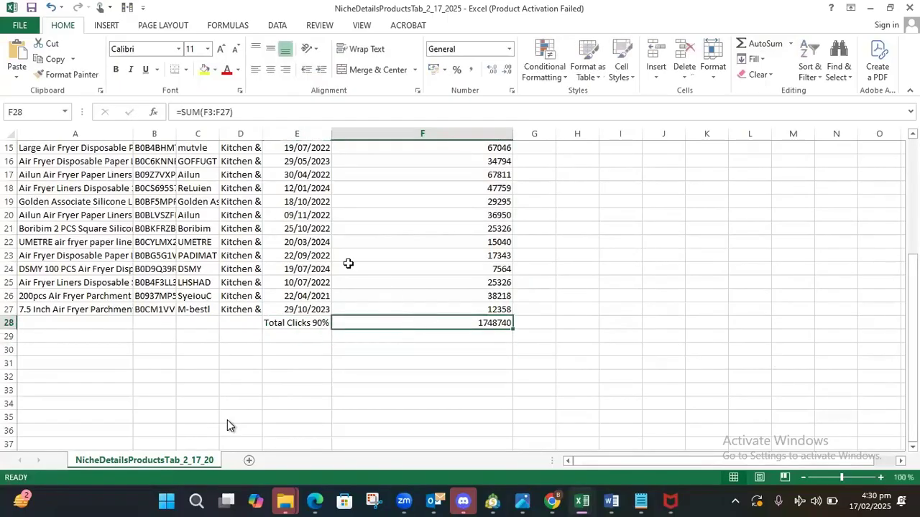
{"action": "left_click", "coordinate": [205, 70]}
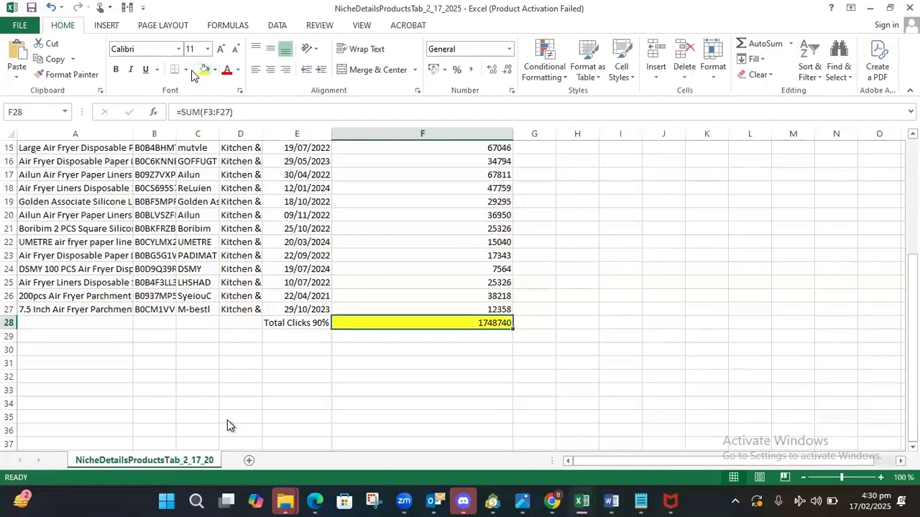
{"action": "left_click", "coordinate": [186, 70]}
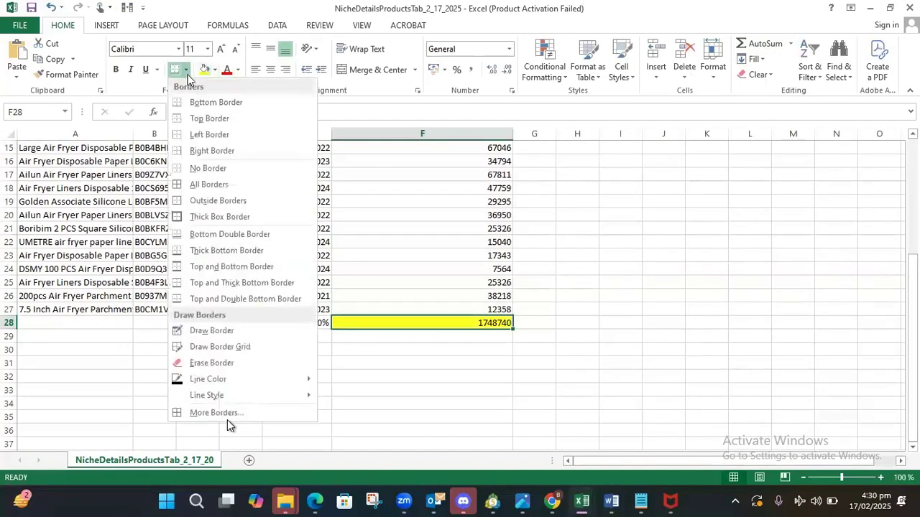
{"action": "left_click", "coordinate": [196, 184]}
Enter the formula =F28/0.9 in cell F29 to scale the click total up to 100%.
{"action": "left_click", "coordinate": [402, 340]}
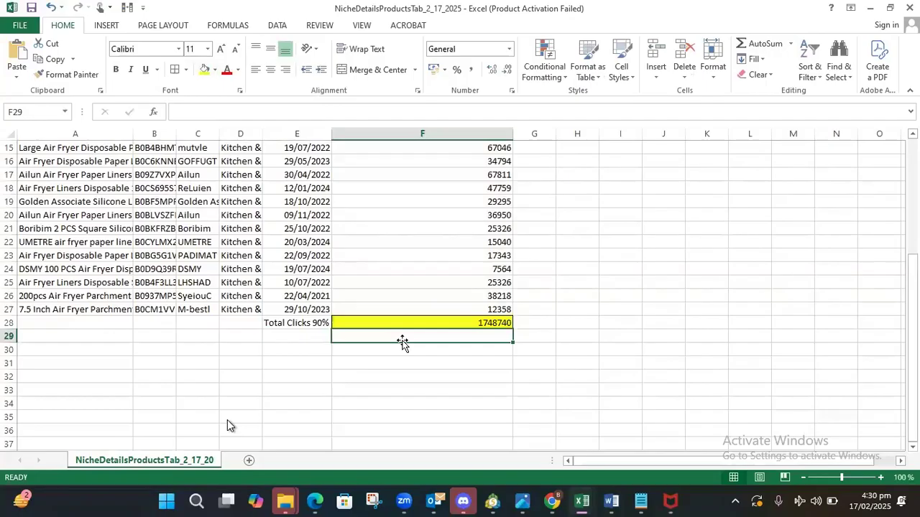
{"action": "type", "text": "="}
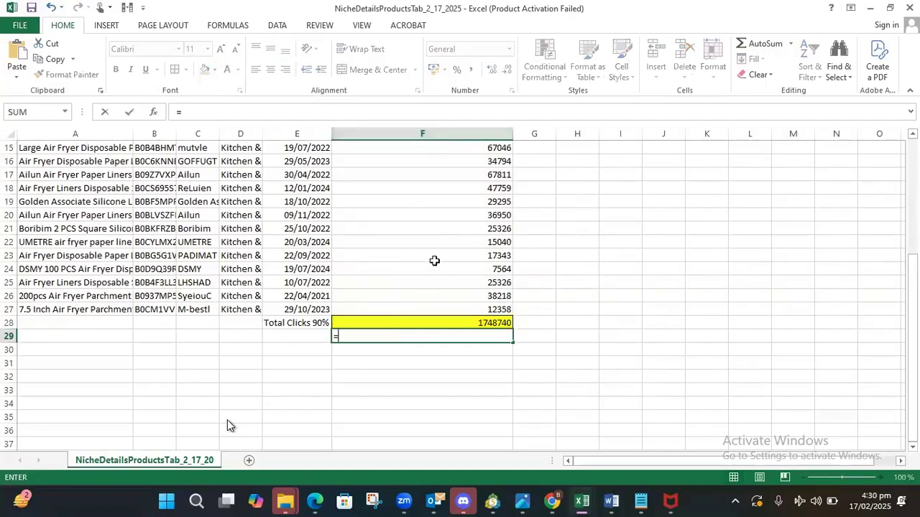
{"action": "type", "text": "f"}
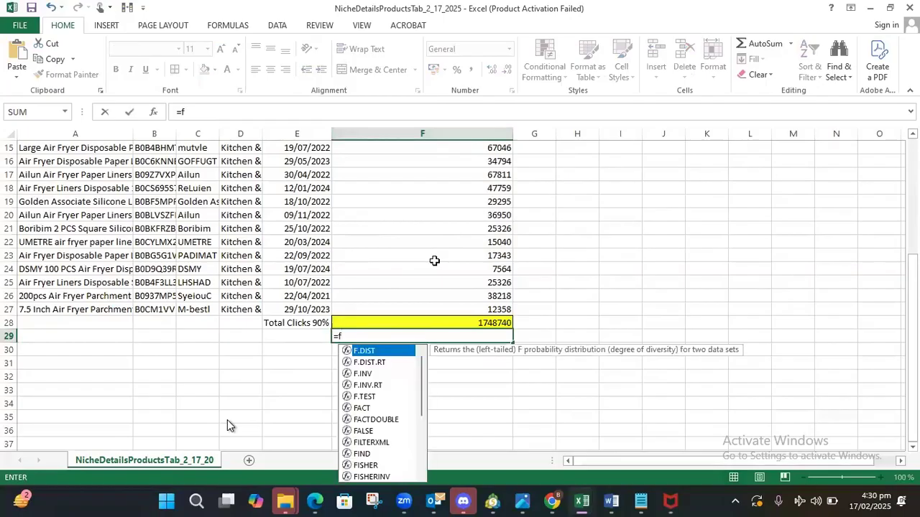
{"action": "type", "text": "2"}
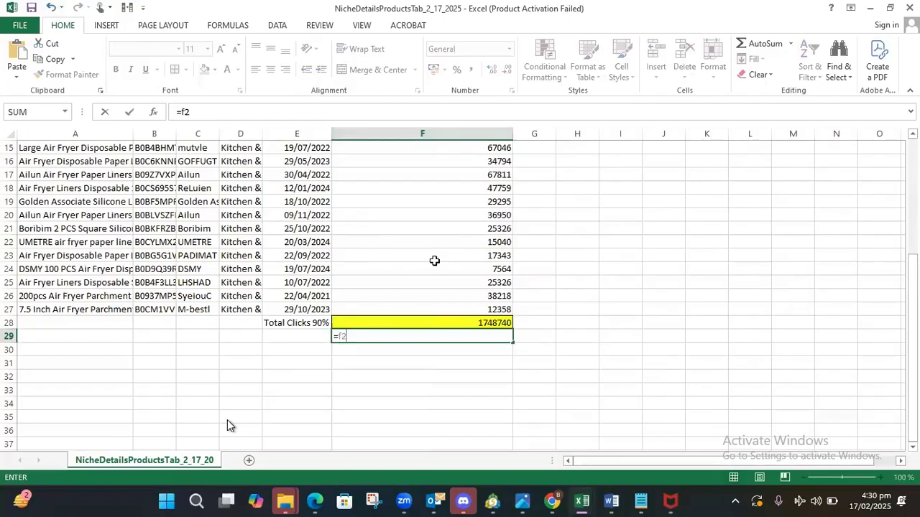
{"action": "key", "text": "BackSpace"}
{"action": "type", "text": "8"}
{"action": "key", "text": "BackSpace"}
{"action": "key", "text": "BackSpace"}
{"action": "type", "text": "28"}
{"action": "key", "text": "BackSpace"}
{"action": "key", "text": "BackSpace"}
{"action": "type", "text": "f28"}
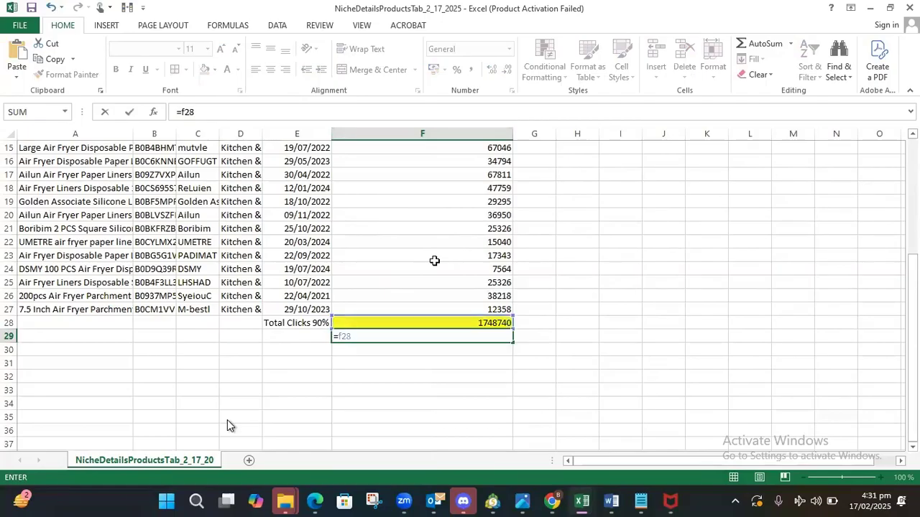
{"action": "type", "text": "/0.9"}
{"action": "key", "text": "Return"}
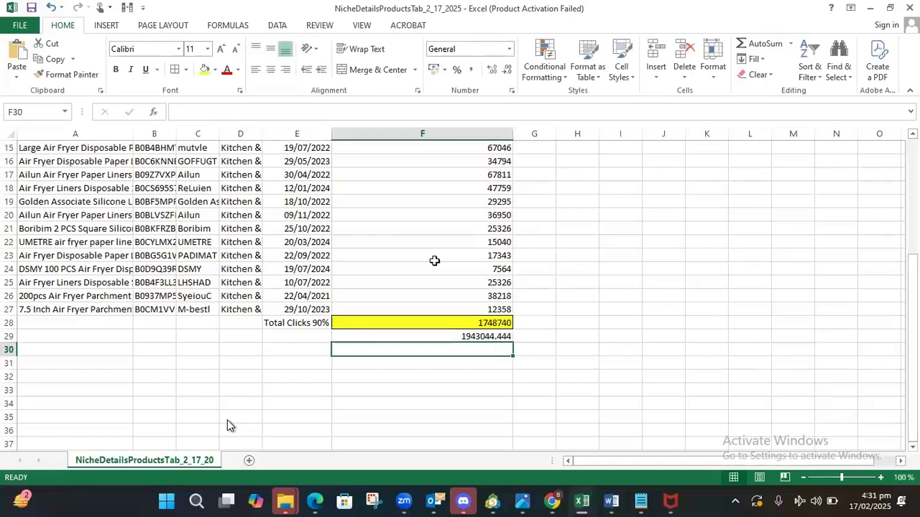
Enter the label "Total click 100%" in cell E29 beside the scaled total.
{"action": "left_click", "coordinate": [306, 337]}
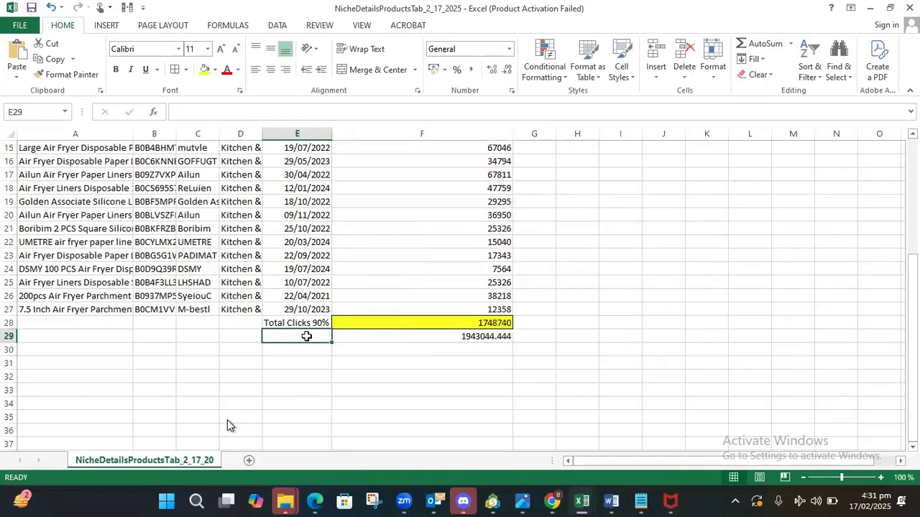
{"action": "type", "text": "Tota"}
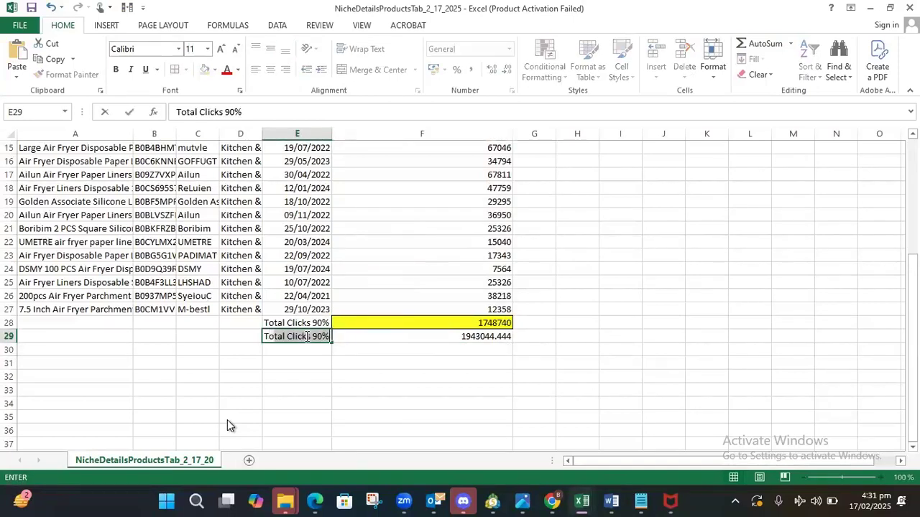
{"action": "type", "text": "l"}
{"action": "key", "text": "BackSpace"}
{"action": "key", "text": "BackSpace"}
{"action": "type", "text": "click"}
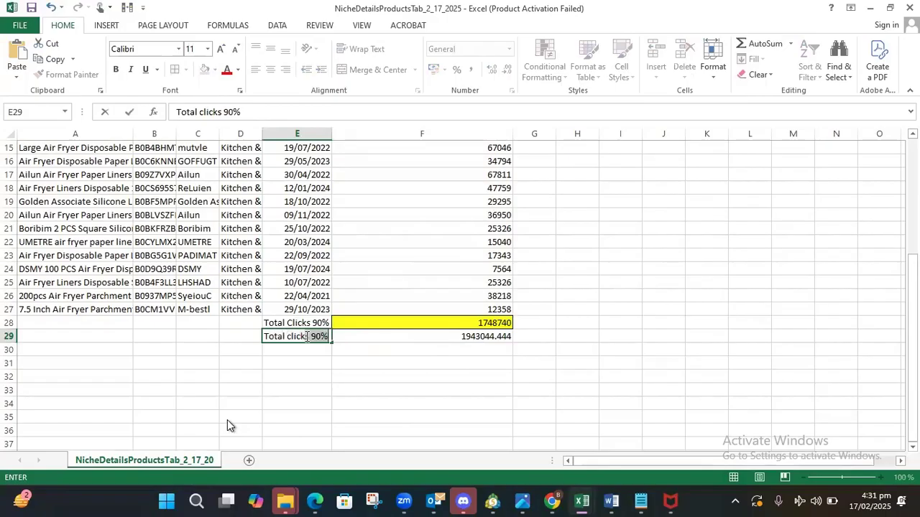
{"action": "key", "text": "BackSpace"}
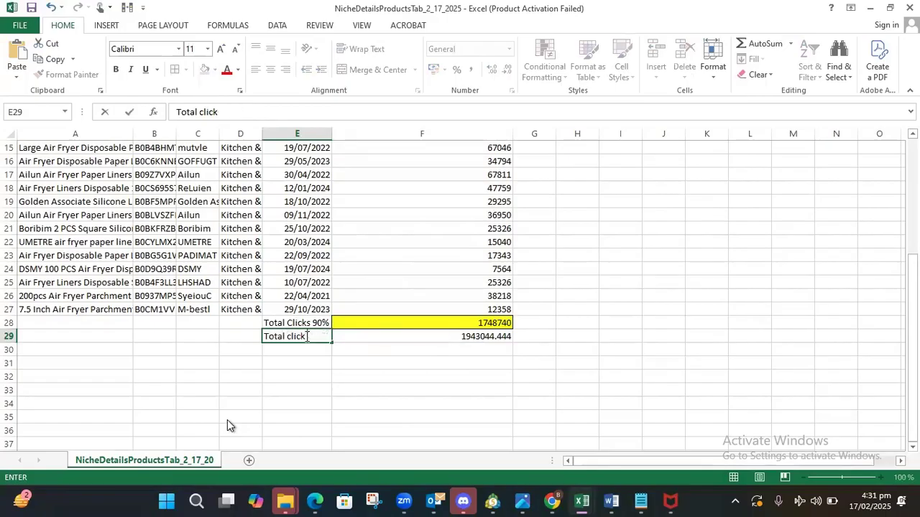
{"action": "type", "text": "100%"}
{"action": "left_click", "coordinate": [308, 336]}
Show the total in cell F29 without decimal places and fill the cell with yellow.
{"action": "left_click", "coordinate": [410, 337]}
{"action": "left_click", "coordinate": [507, 73]}
{"action": "left_click", "coordinate": [507, 73]}
{"action": "left_click", "coordinate": [507, 73]}
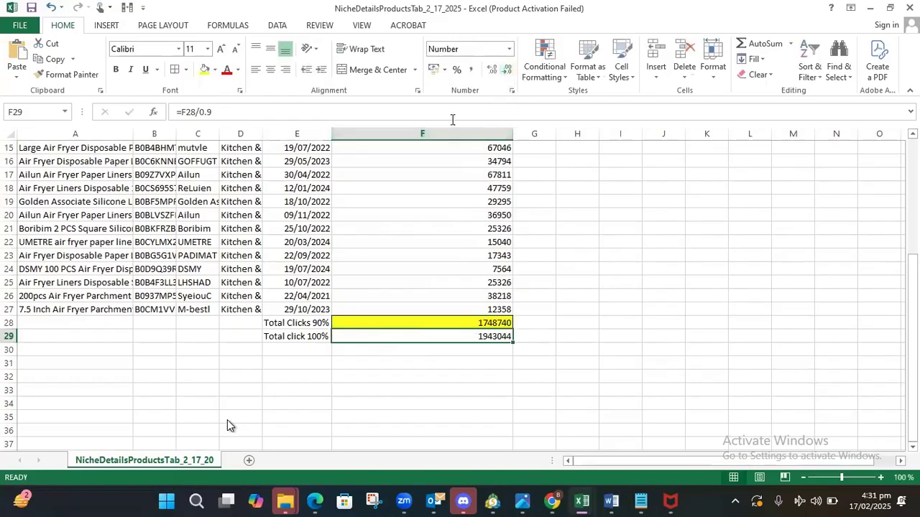
{"action": "left_click", "coordinate": [205, 69]}
{"action": "left_click", "coordinate": [640, 294]}
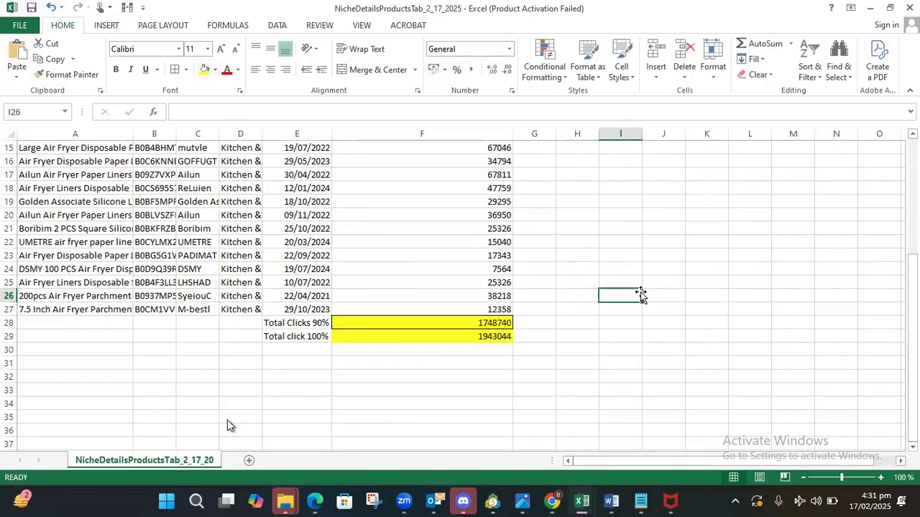
Add a new blank worksheet after the products sheet.
{"action": "scroll", "coordinate": [641, 294], "scroll_direction": "up", "scroll_amount": 2}
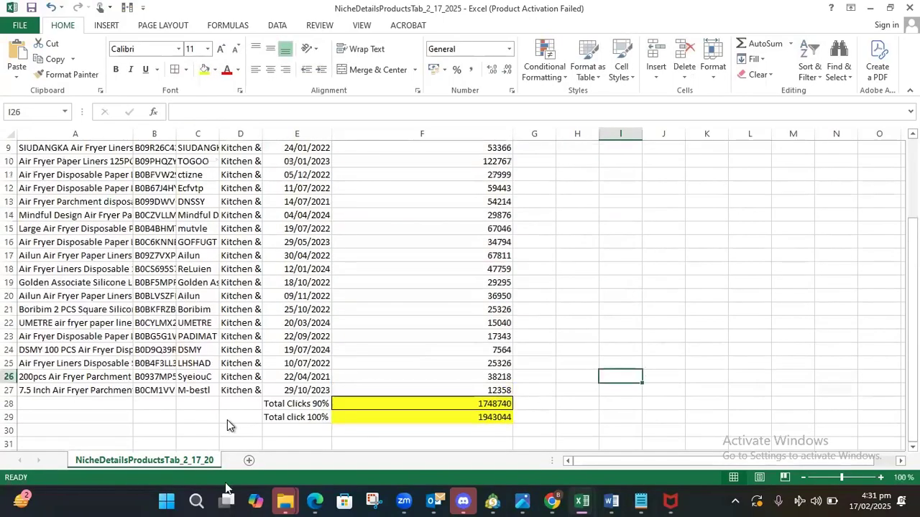
{"action": "left_click", "coordinate": [249, 460]}
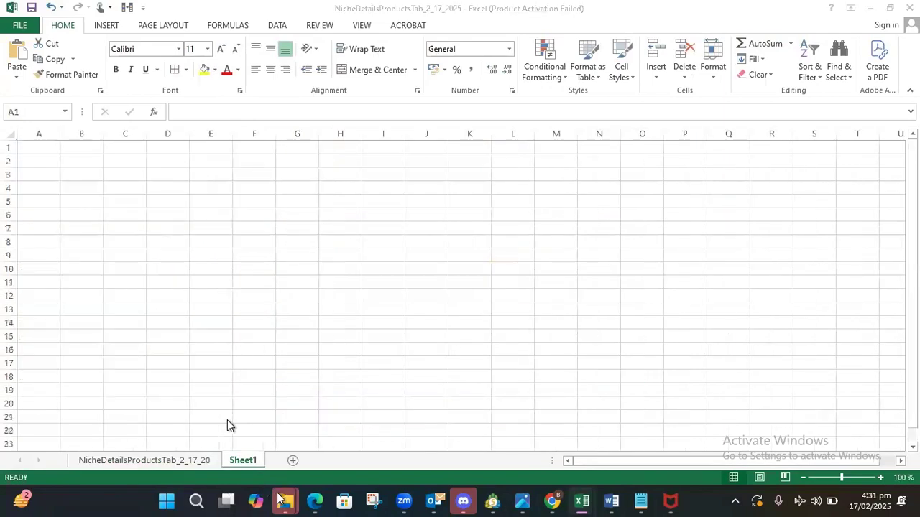
Try to copy the data of NicheDetailsSearchTermsTab_2_17_2025 into cell A1 of the new sheet, closing the source file before pasting.
{"action": "left_click", "coordinate": [285, 501]}
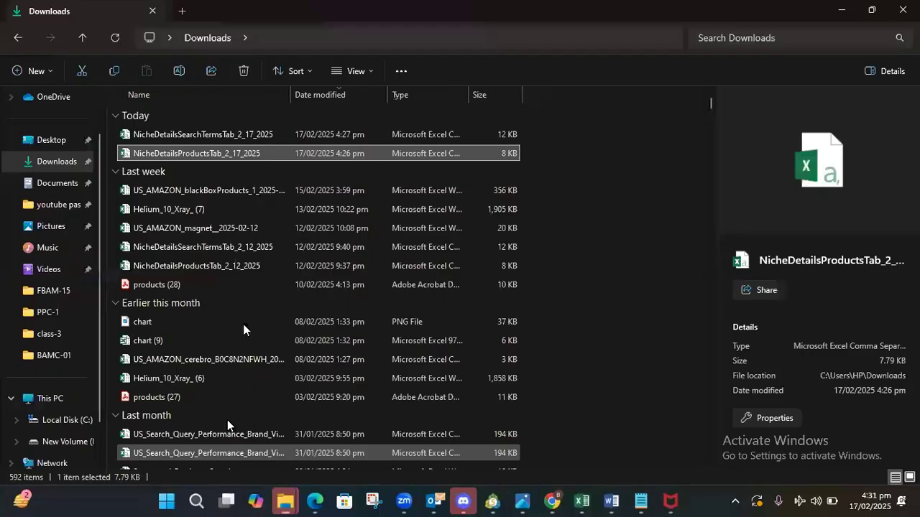
{"action": "double_click", "coordinate": [193, 134]}
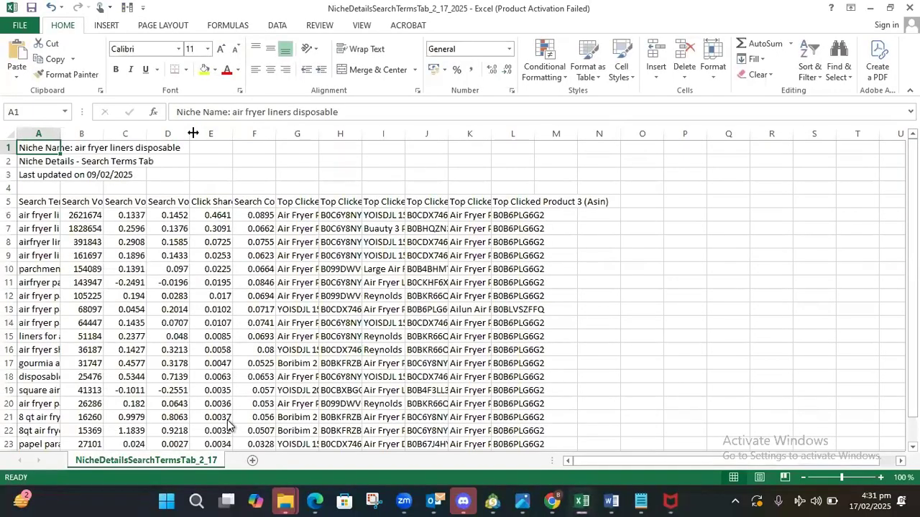
{"action": "left_click_drag", "start_coordinate": [41, 147], "coordinate": [598, 371]}
{"action": "right_click", "coordinate": [495, 270]}
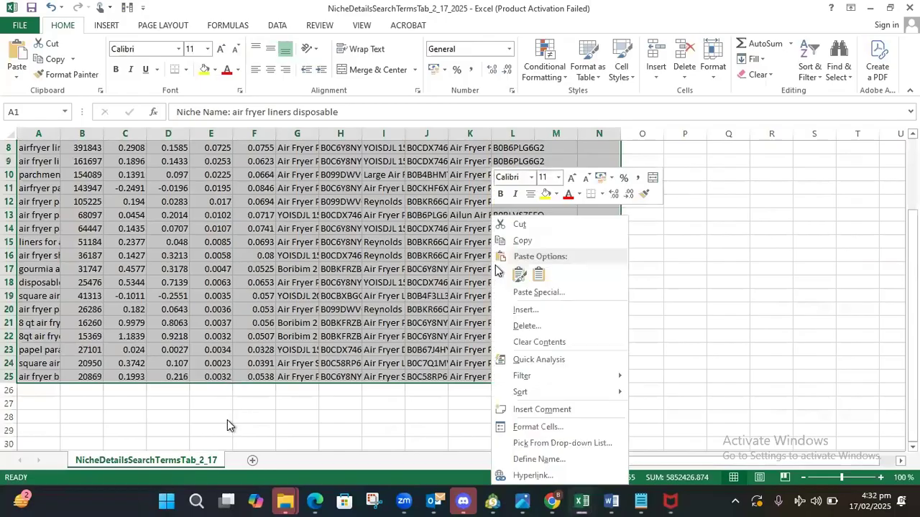
{"action": "left_click", "coordinate": [528, 241]}
{"action": "scroll", "coordinate": [791, 143], "scroll_direction": "up", "scroll_amount": 3}
{"action": "left_click", "coordinate": [910, 8]}
{"action": "left_click", "coordinate": [461, 290]}
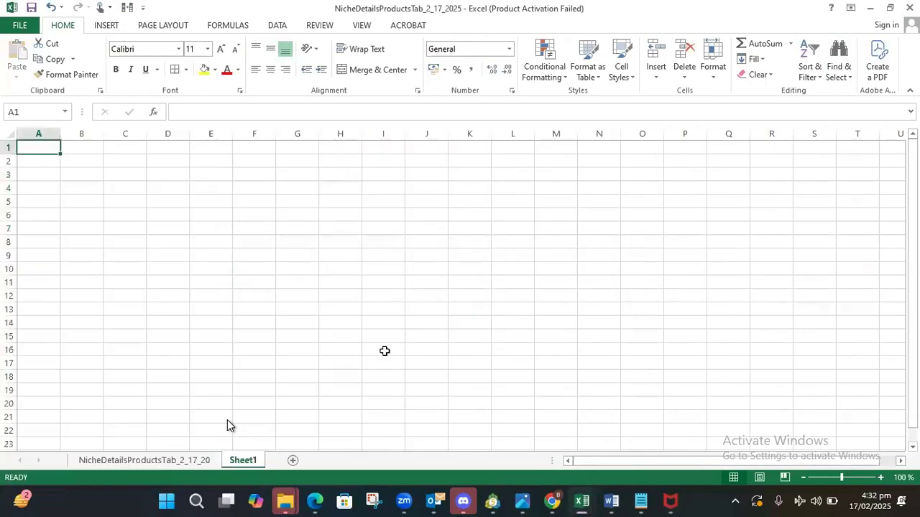
{"action": "right_click", "coordinate": [31, 150]}
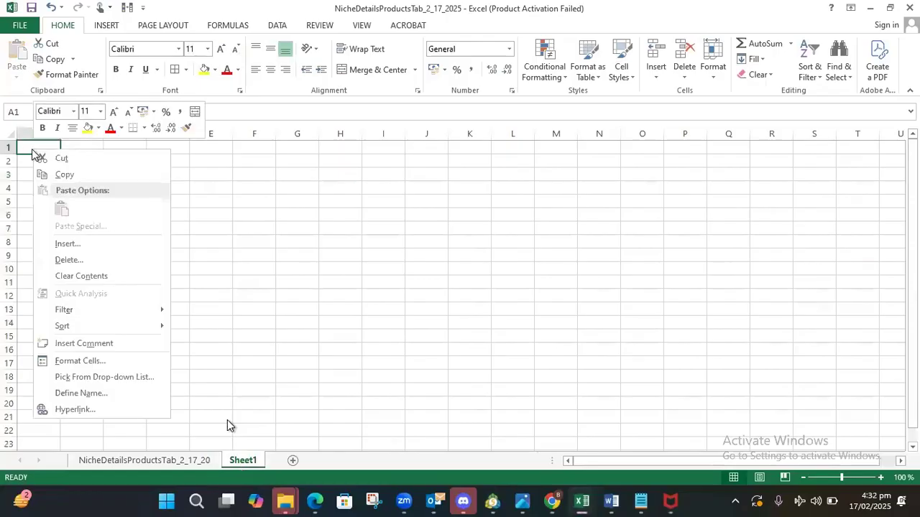
{"action": "key", "text": "Escape"}
Reopen NicheDetailsSearchTermsTab_2_17_2025 from the Downloads folder and copy its data range A1:N27.
{"action": "mouse_move", "coordinate": [277, 499]}
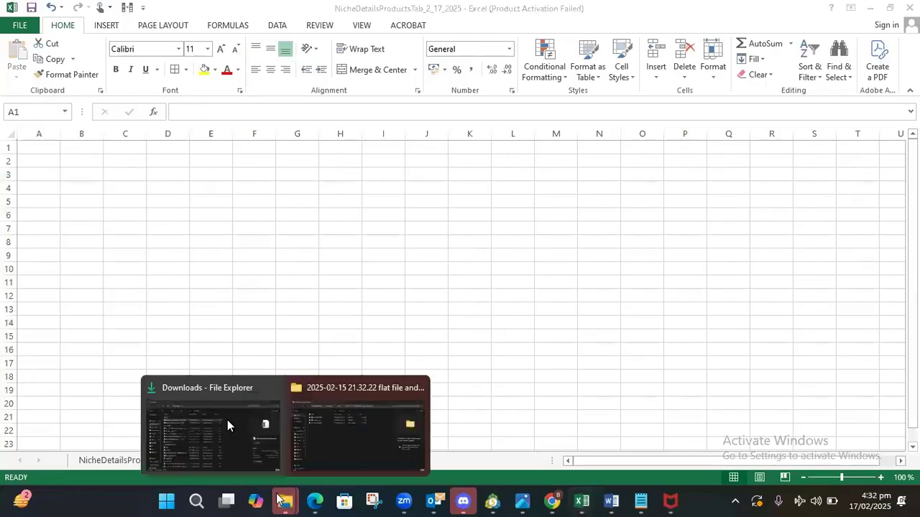
{"action": "left_click", "coordinate": [227, 425]}
{"action": "double_click", "coordinate": [191, 134]}
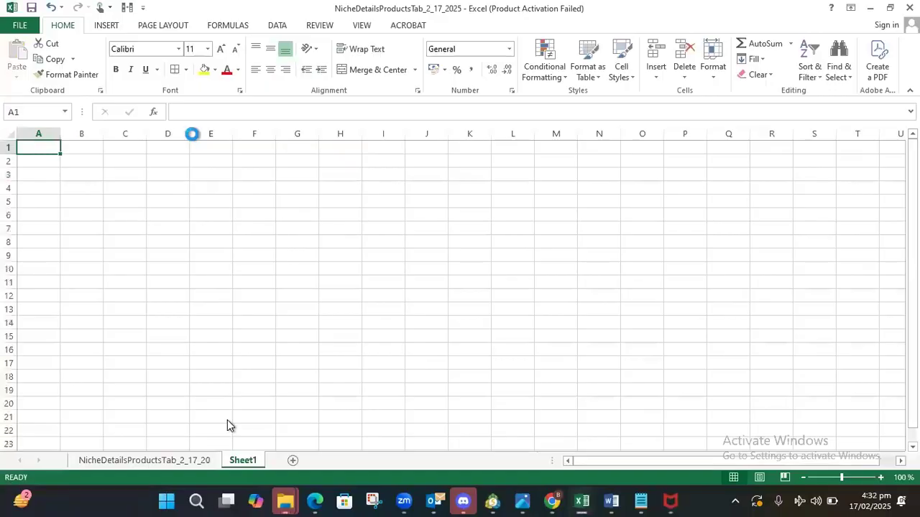
{"action": "left_click", "coordinate": [222, 225]}
{"action": "left_click_drag", "start_coordinate": [26, 144], "coordinate": [607, 431]}
{"action": "right_click", "coordinate": [505, 345]}
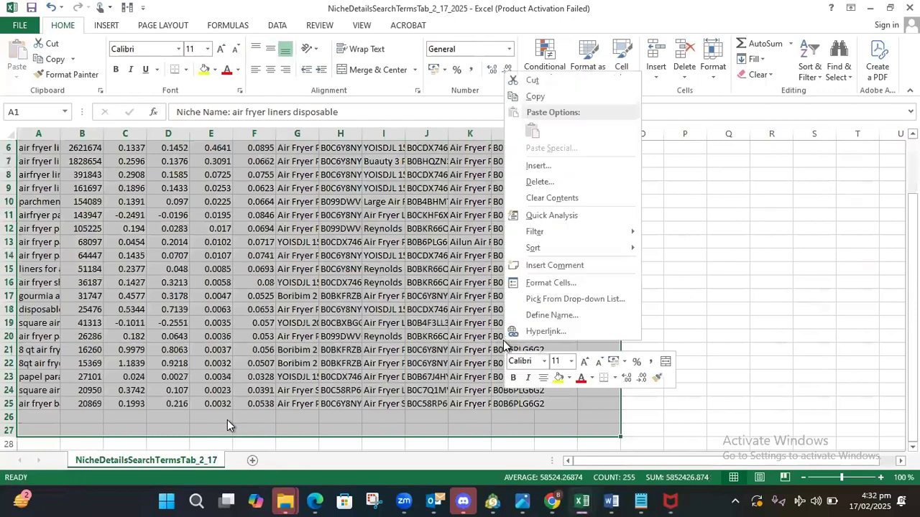
{"action": "left_click", "coordinate": [546, 102]}
{"action": "scroll", "coordinate": [503, 287], "scroll_direction": "up", "scroll_amount": 2}
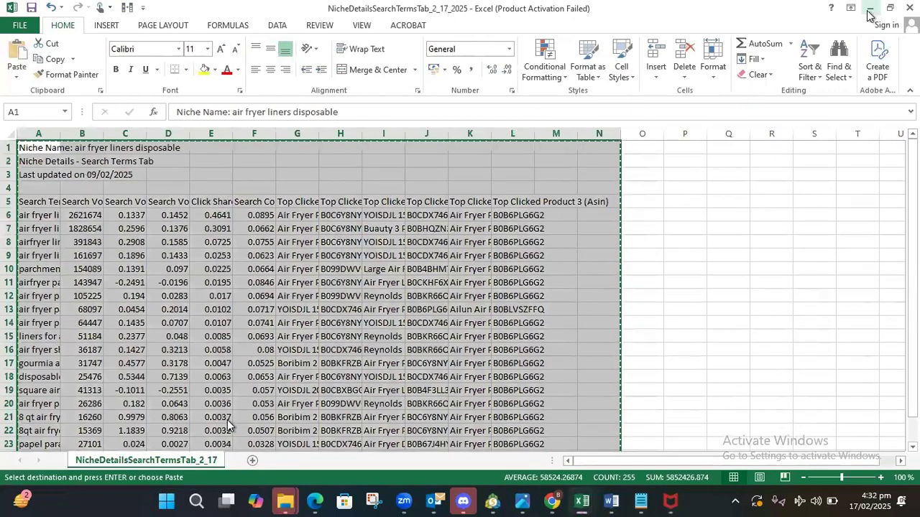
Return to the products workbook, leaving the source file open, and paste the copied search terms data at cell A1 of Sheet1.
{"action": "left_click", "coordinate": [869, 9]}
{"action": "right_click", "coordinate": [40, 148]}
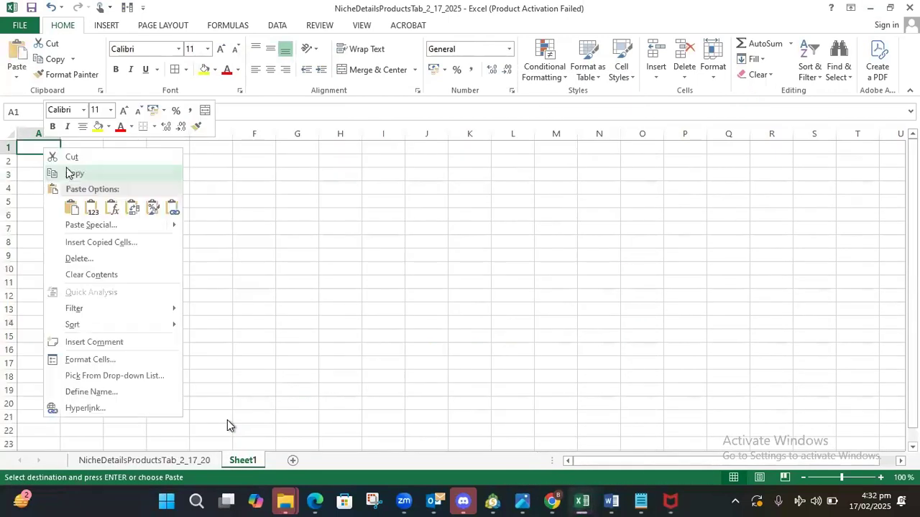
{"action": "left_click", "coordinate": [72, 205]}
{"action": "left_click", "coordinate": [529, 322]}
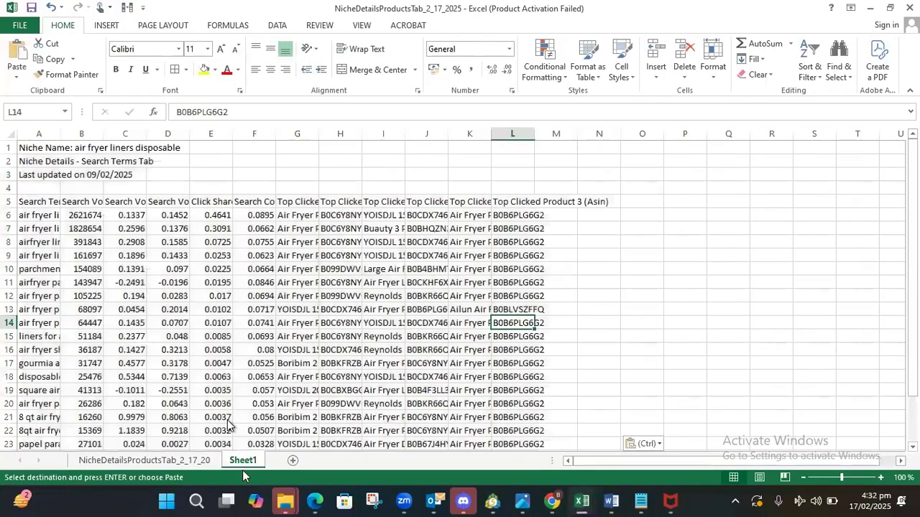
Rename Sheet1 as "by search terms".
{"action": "right_click", "coordinate": [242, 466]}
{"action": "left_click", "coordinate": [288, 333]}
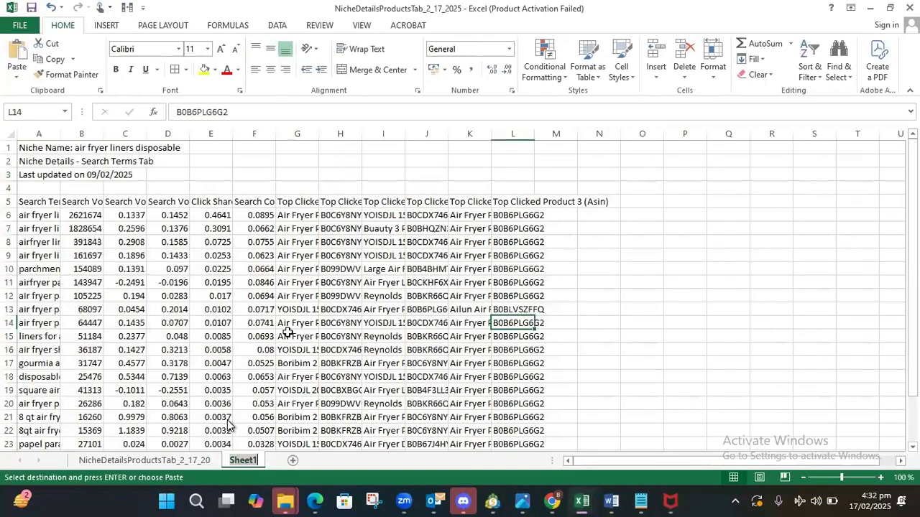
{"action": "type", "text": "by search terms"}
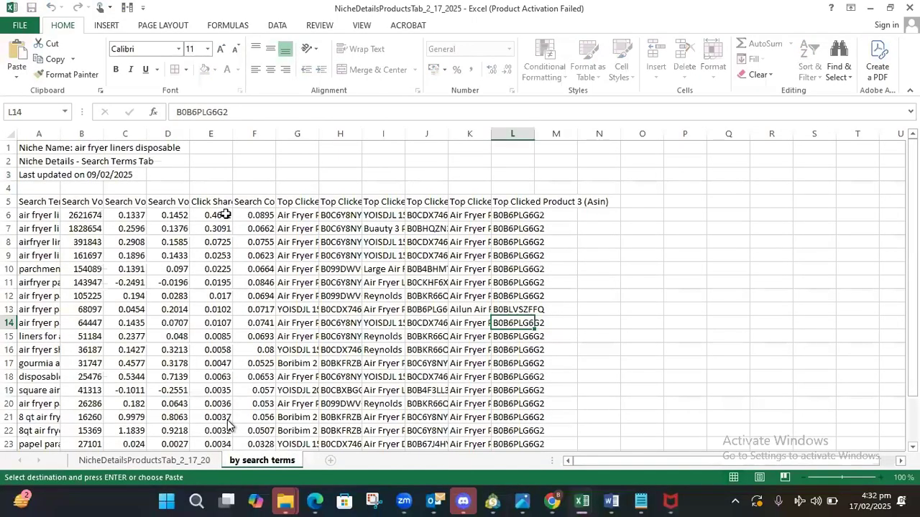
Delete rows 1 to 4 above the column headers on the by search terms sheet.
{"action": "left_click", "coordinate": [296, 336]}
{"action": "left_click_drag", "start_coordinate": [10, 147], "coordinate": [10, 188]}
{"action": "right_click", "coordinate": [9, 188]}
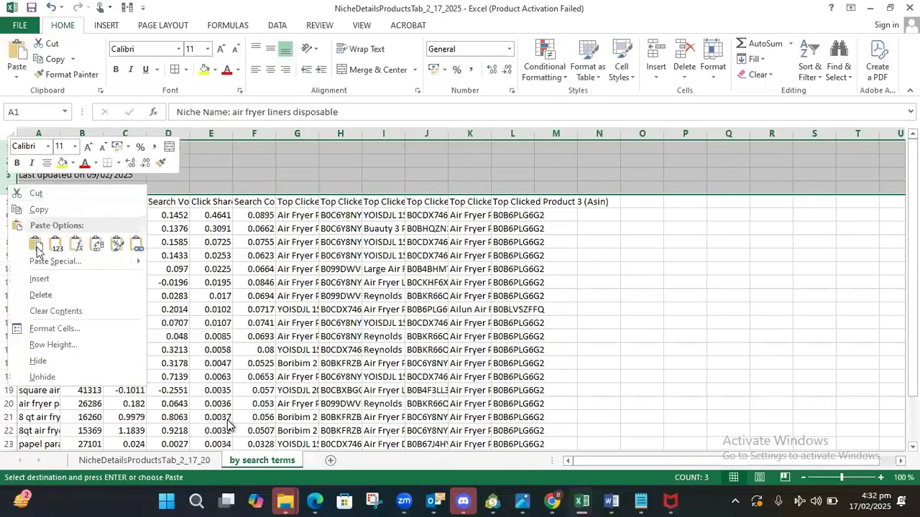
{"action": "left_click", "coordinate": [42, 294]}
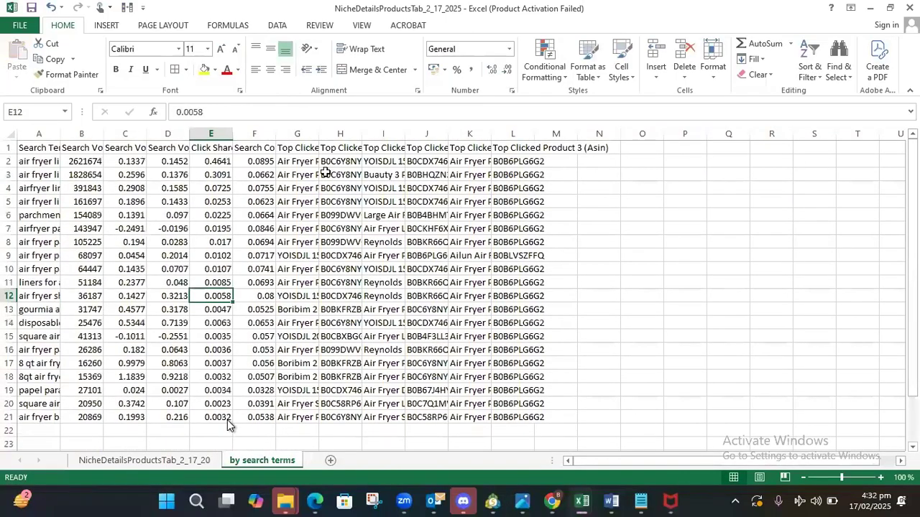
Wrap the text of the header row so the full column titles fit in their cells.
{"action": "left_click", "coordinate": [9, 147]}
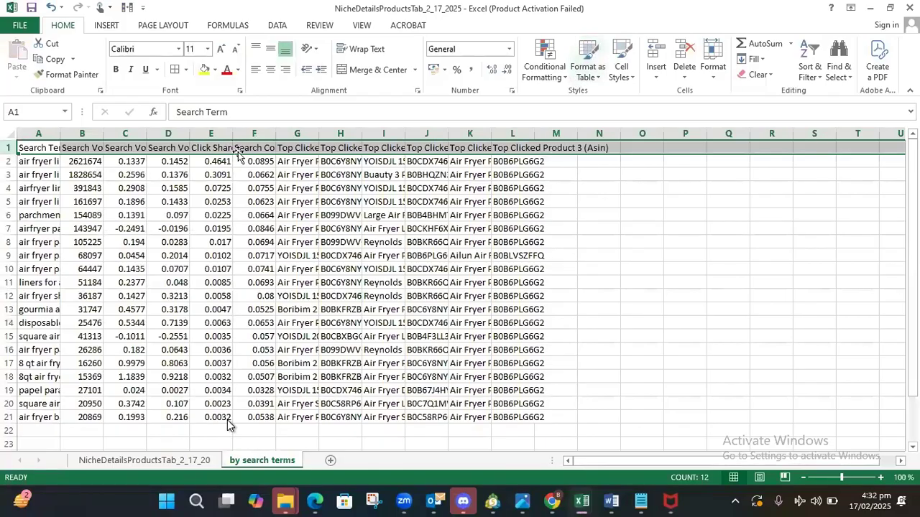
{"action": "left_click", "coordinate": [363, 49]}
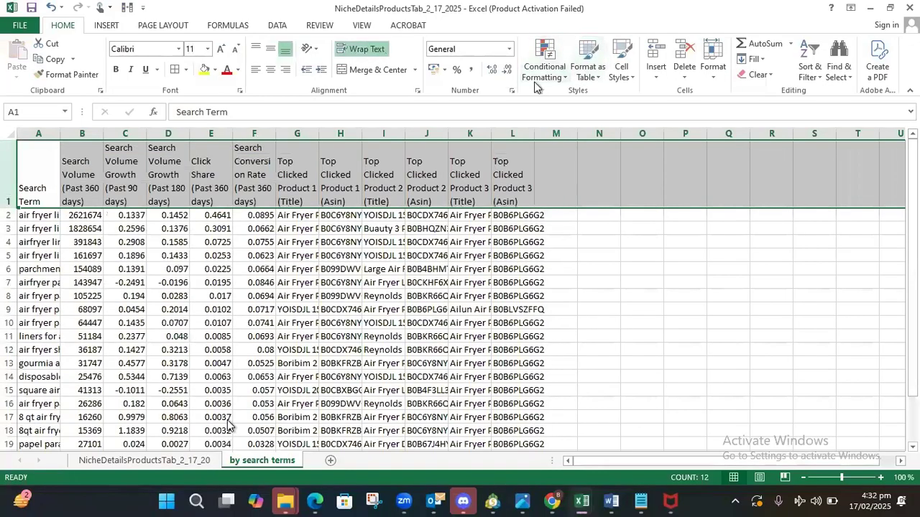
{"action": "left_click", "coordinate": [89, 180]}
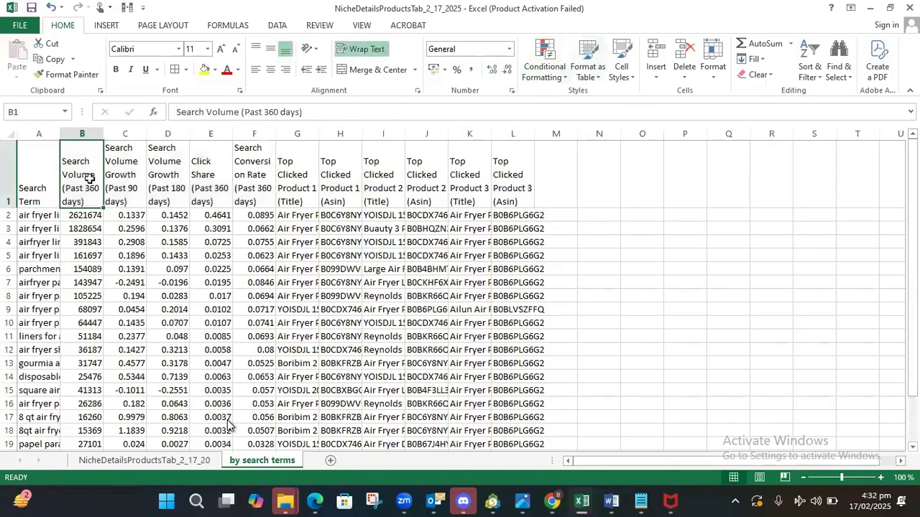
Widen the Search Term and Search Volume columns.
{"action": "left_click", "coordinate": [39, 171]}
{"action": "left_click", "coordinate": [85, 165]}
{"action": "left_click_drag", "start_coordinate": [62, 135], "coordinate": [171, 133]}
{"action": "left_click", "coordinate": [62, 153]}
{"action": "left_click", "coordinate": [92, 167]}
{"action": "left_click", "coordinate": [189, 207]}
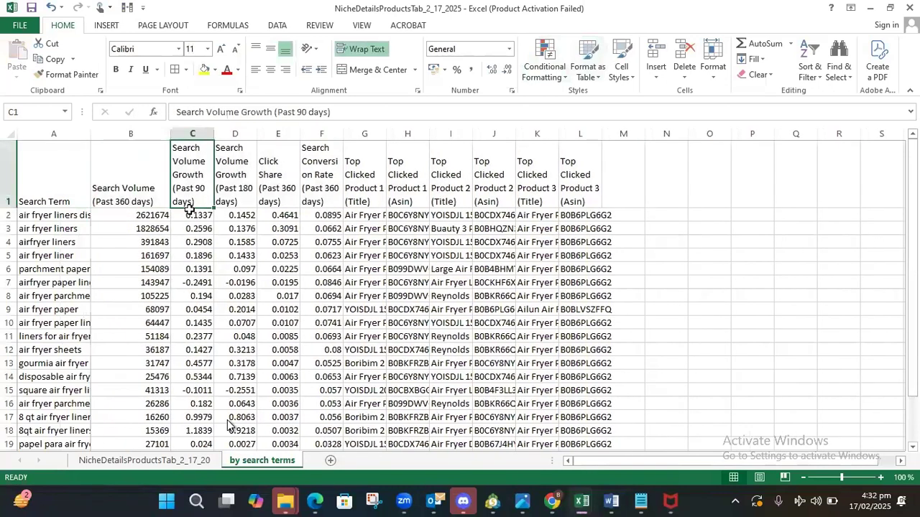
Delete the two Search Volume Growth columns and the Click Share column.
{"action": "left_click", "coordinate": [310, 173]}
{"action": "left_click_drag", "start_coordinate": [198, 130], "coordinate": [481, 140]}
{"action": "right_click", "coordinate": [272, 130]}
{"action": "left_click", "coordinate": [305, 238]}
Delete all the Top Clicked Product columns and widen the Search Conversion Rate column.
{"action": "right_click", "coordinate": [482, 145]}
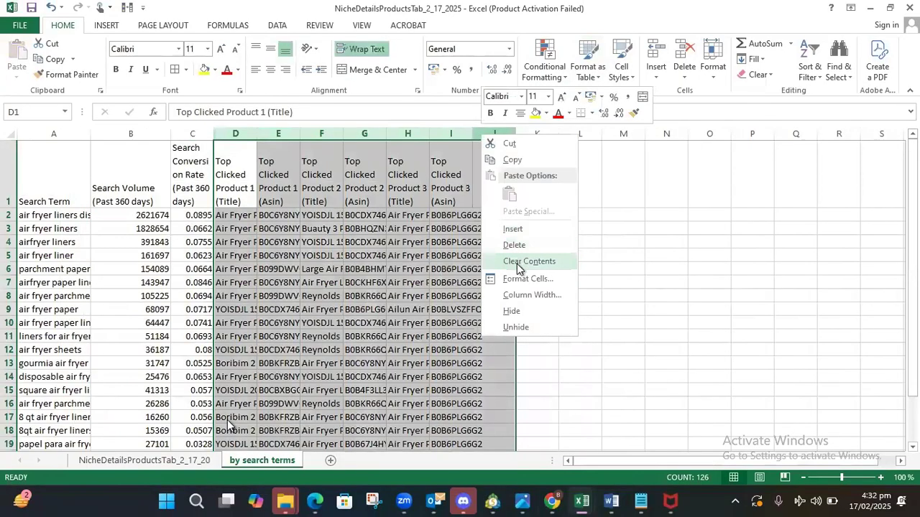
{"action": "left_click", "coordinate": [514, 245]}
{"action": "left_click", "coordinate": [537, 309]}
{"action": "left_click_drag", "start_coordinate": [214, 134], "coordinate": [260, 140]}
{"action": "left_click", "coordinate": [221, 188]}
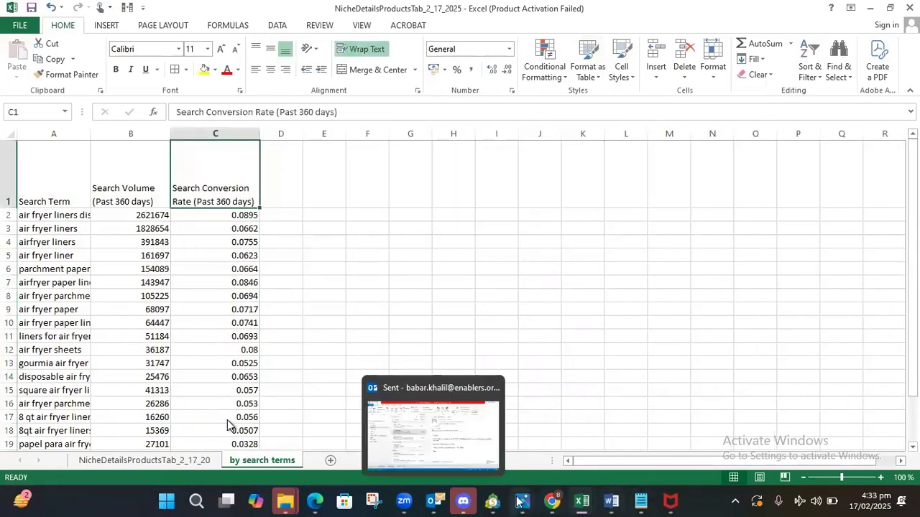
Switch to the NicheDetailsSearchTermsTab_2_17_2025 source workbook and close it.
{"action": "mouse_move", "coordinate": [591, 501]}
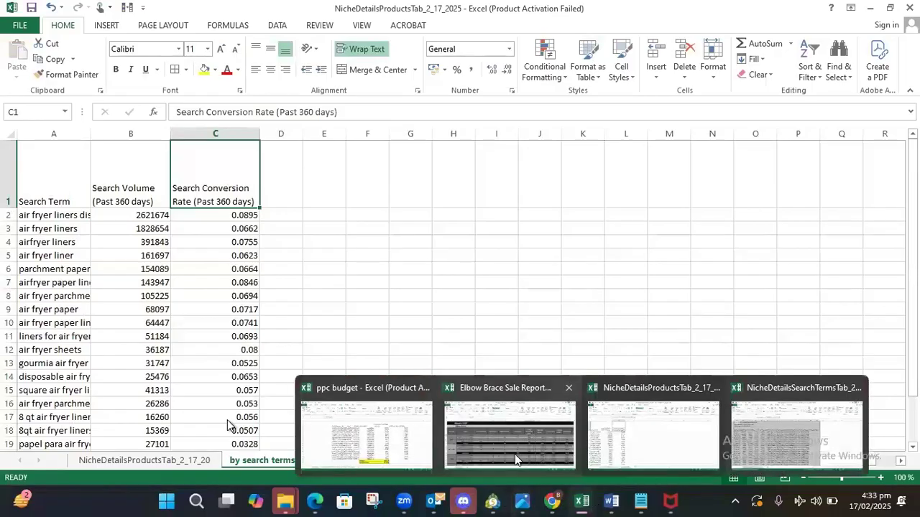
{"action": "left_click", "coordinate": [637, 440]}
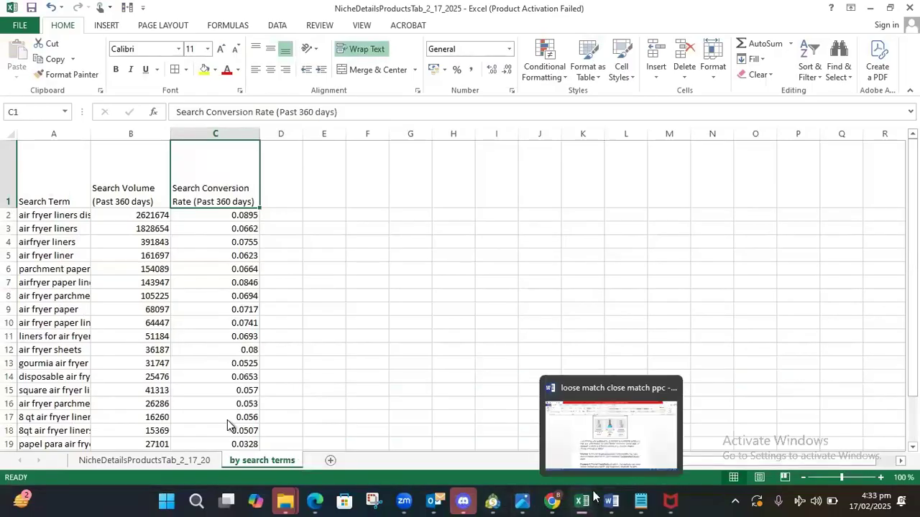
{"action": "mouse_move", "coordinate": [582, 501]}
{"action": "left_click", "coordinate": [779, 404]}
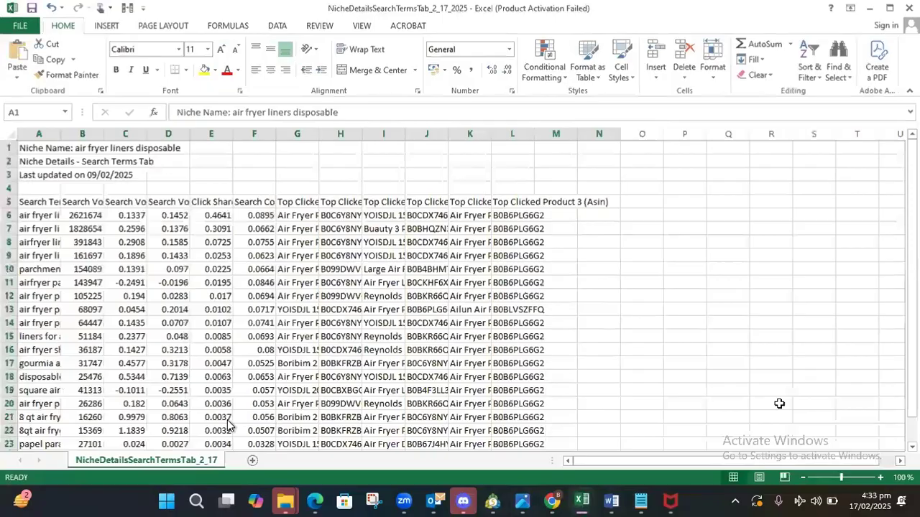
{"action": "left_click", "coordinate": [909, 8]}
In the ppc budget workbook's NicheDetailsSearchTermsTab_11_2 sheet, copy the header cells H2:R2, from total orders through daily budget.
{"action": "mouse_move", "coordinate": [583, 499]}
{"action": "left_click", "coordinate": [478, 444]}
{"action": "left_click", "coordinate": [204, 460]}
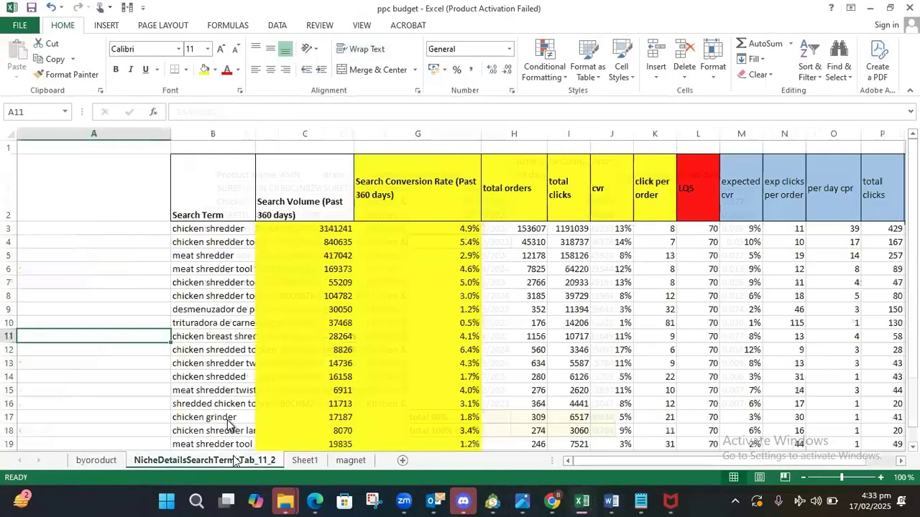
{"action": "left_click", "coordinate": [416, 191]}
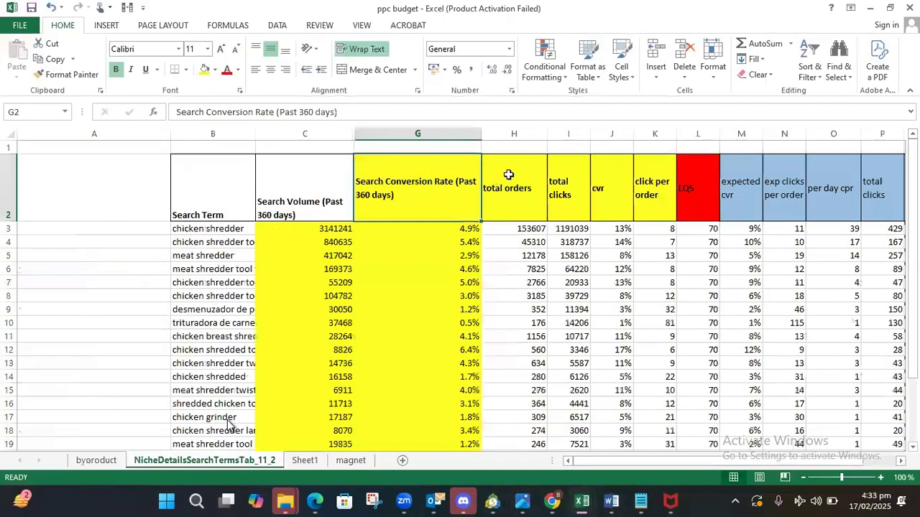
{"action": "left_click", "coordinate": [508, 174]}
{"action": "key", "text": "shift+Right"}
{"action": "key", "text": "shift+Right"}
{"action": "key", "text": "shift+Right"}
{"action": "key", "text": "shift+Right"}
{"action": "key", "text": "shift+Right"}
{"action": "key", "text": "shift+Right"}
{"action": "key", "text": "shift+Right"}
{"action": "key", "text": "shift+Right"}
{"action": "key", "text": "shift+Right"}
{"action": "key", "text": "shift+Right"}
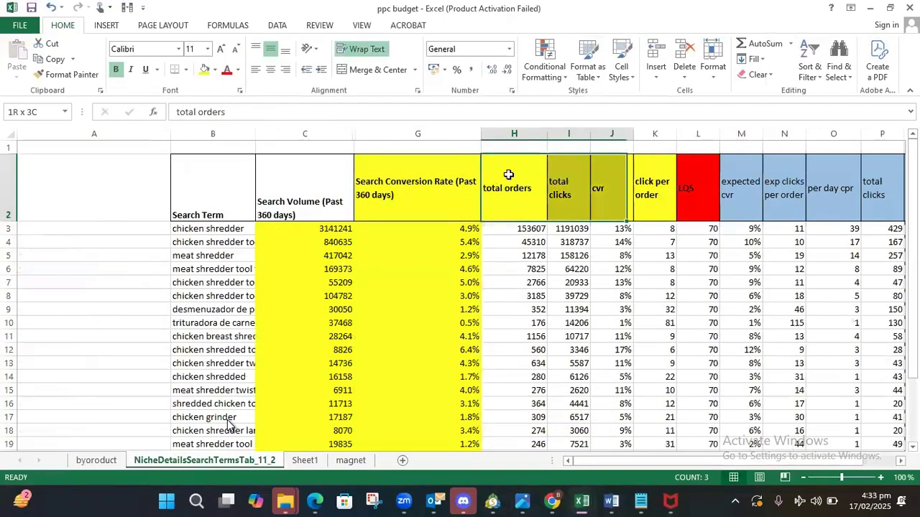
{"action": "key", "text": "shift+Right"}
{"action": "key", "text": "shift+Right"}
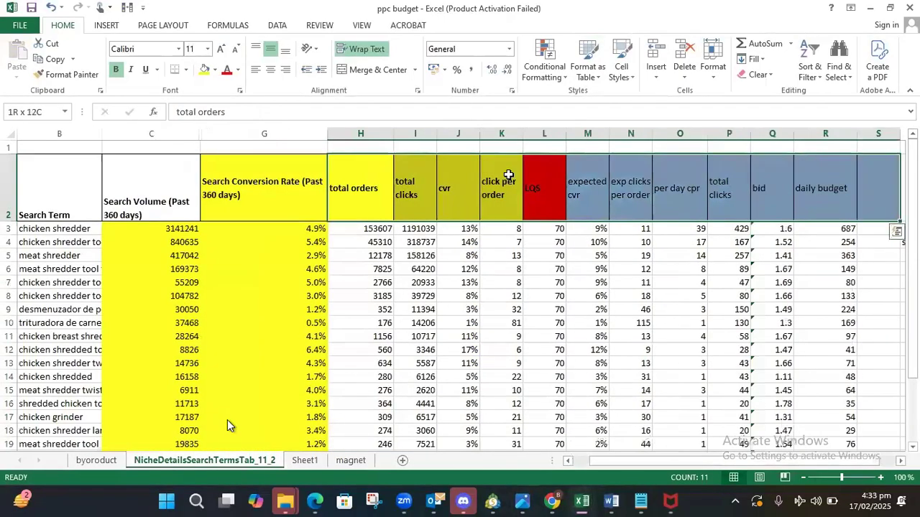
{"action": "key", "text": "shift+Left"}
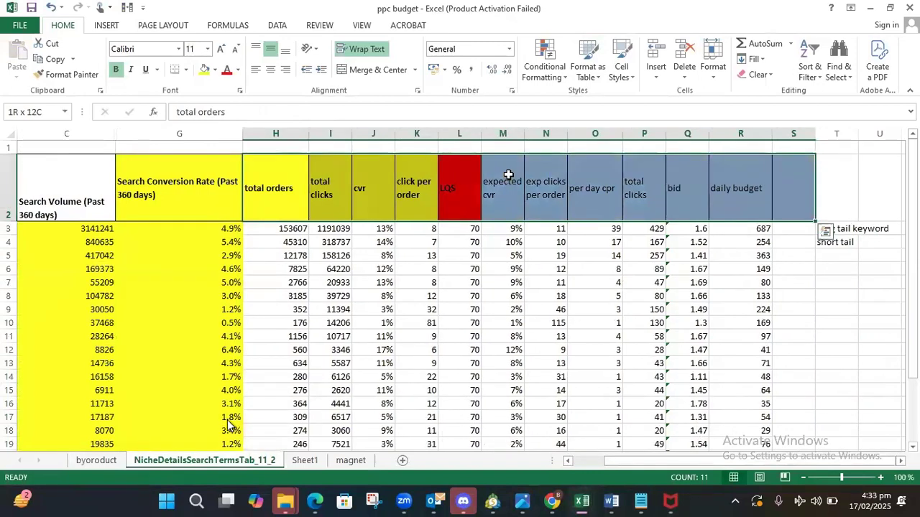
{"action": "key", "text": "shift+Left"}
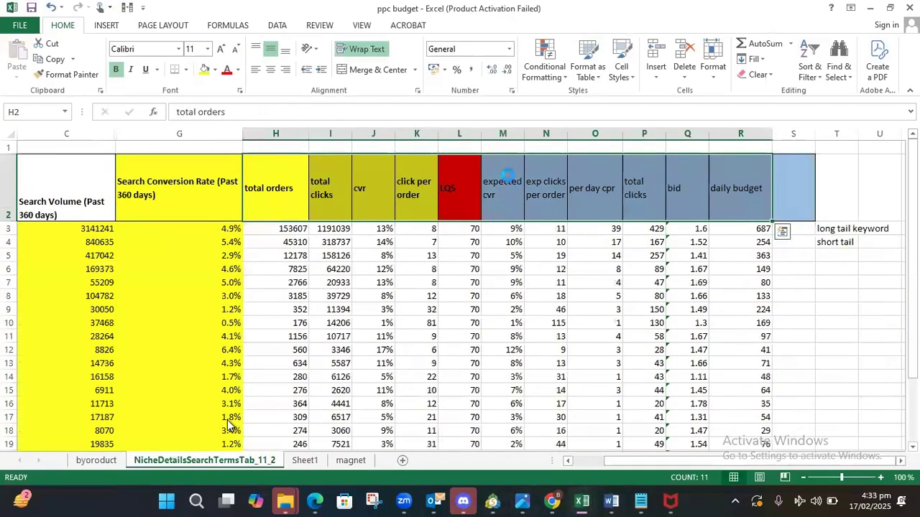
{"action": "key", "text": "ctrl+c"}
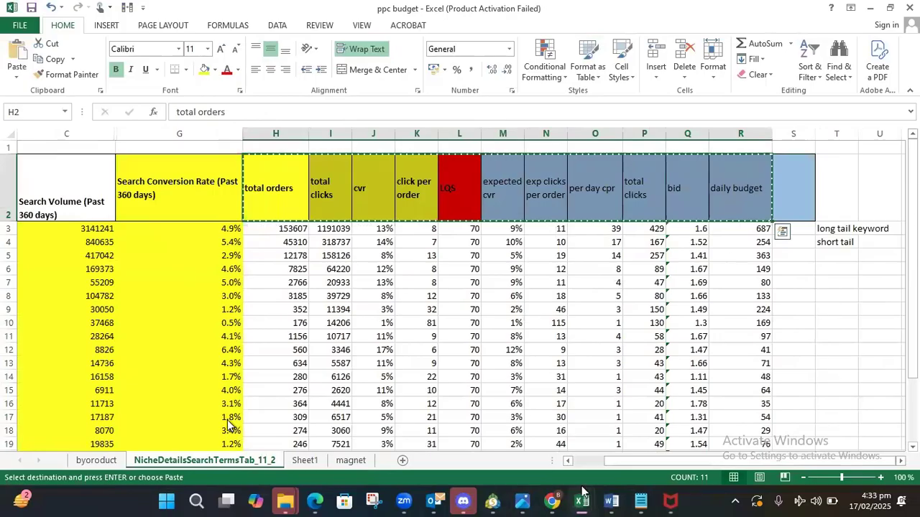
Return to the by search terms sheet of the products workbook and paste the copied headers starting at cell D1.
{"action": "mouse_move", "coordinate": [582, 495]}
{"action": "left_click", "coordinate": [778, 392]}
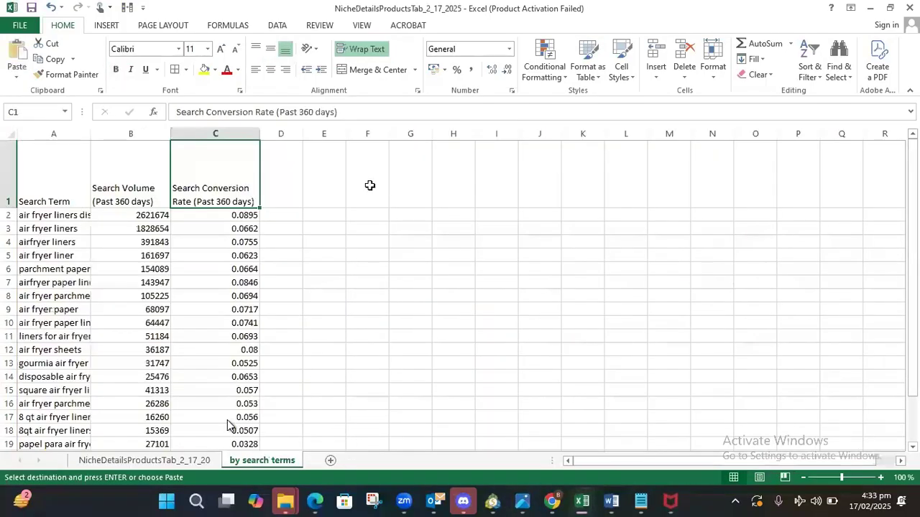
{"action": "left_click", "coordinate": [288, 184]}
{"action": "key", "text": "ctrl+v"}
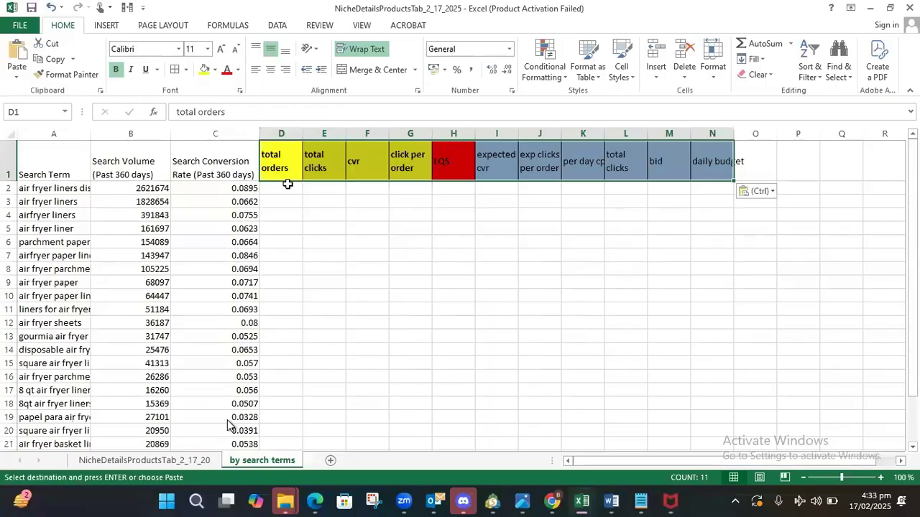
Widen the pasted columns from total orders to daily budget so their headers fit.
{"action": "left_click", "coordinate": [343, 245]}
{"action": "left_click_drag", "start_coordinate": [304, 136], "coordinate": [471, 130]}
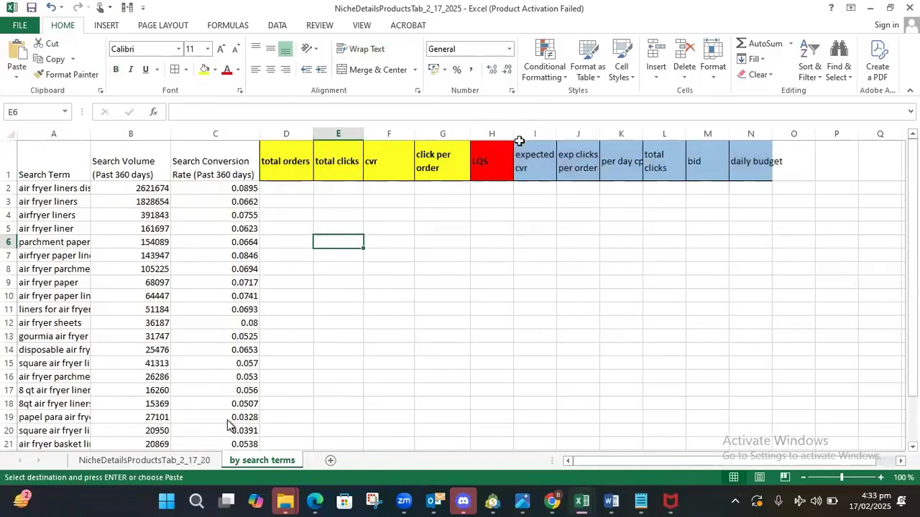
{"action": "left_click_drag", "start_coordinate": [556, 133], "coordinate": [857, 136]}
{"action": "left_click", "coordinate": [790, 134]}
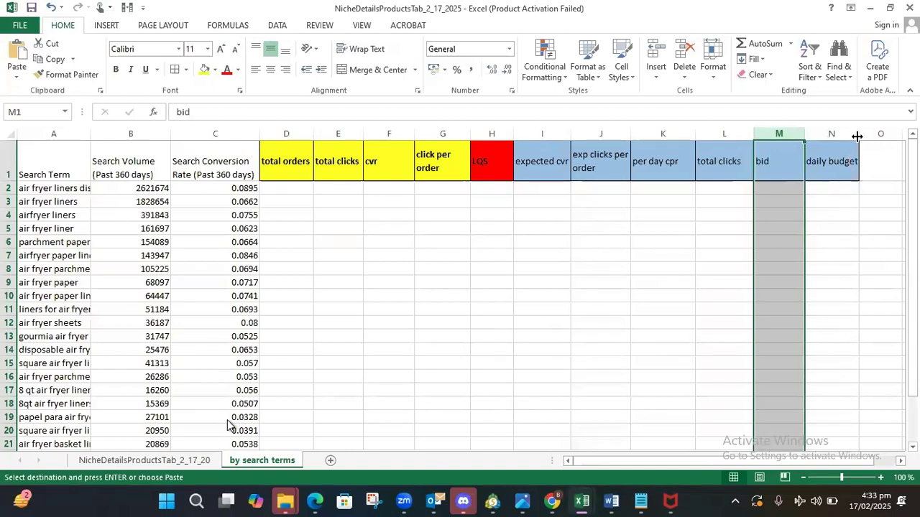
Fill the Search Term, Search Volume and Search Conversion Rate header cells A1:C1 with yellow.
{"action": "left_click", "coordinate": [24, 171]}
{"action": "left_click_drag", "start_coordinate": [38, 158], "coordinate": [216, 161]}
{"action": "left_click", "coordinate": [205, 69]}
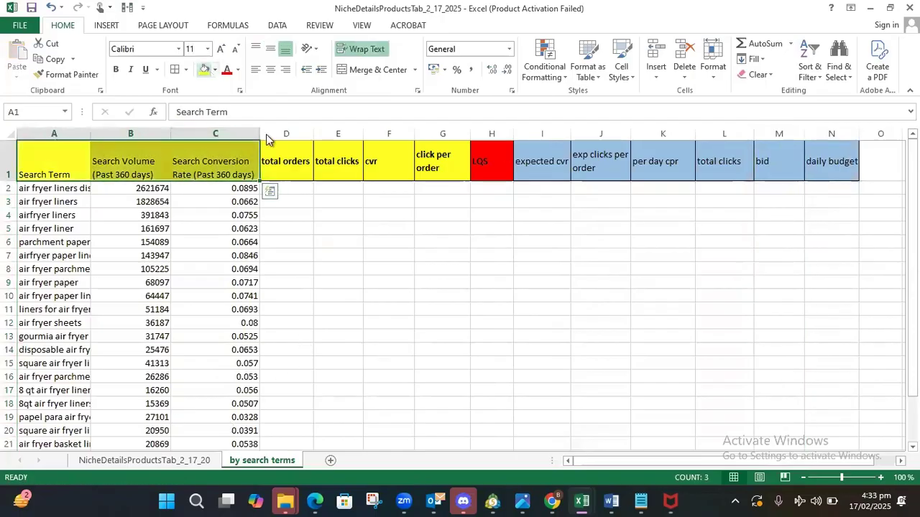
{"action": "left_click", "coordinate": [352, 216]}
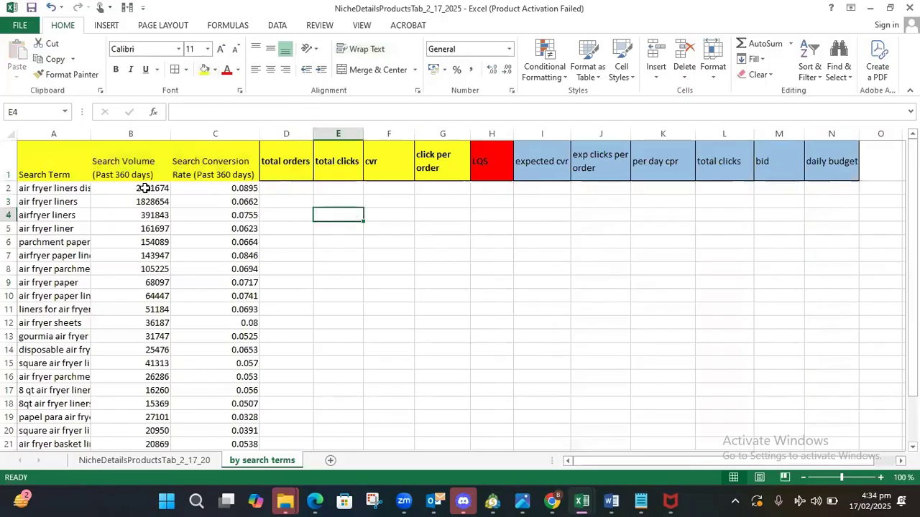
{"action": "left_click_drag", "start_coordinate": [146, 188], "coordinate": [154, 375]}
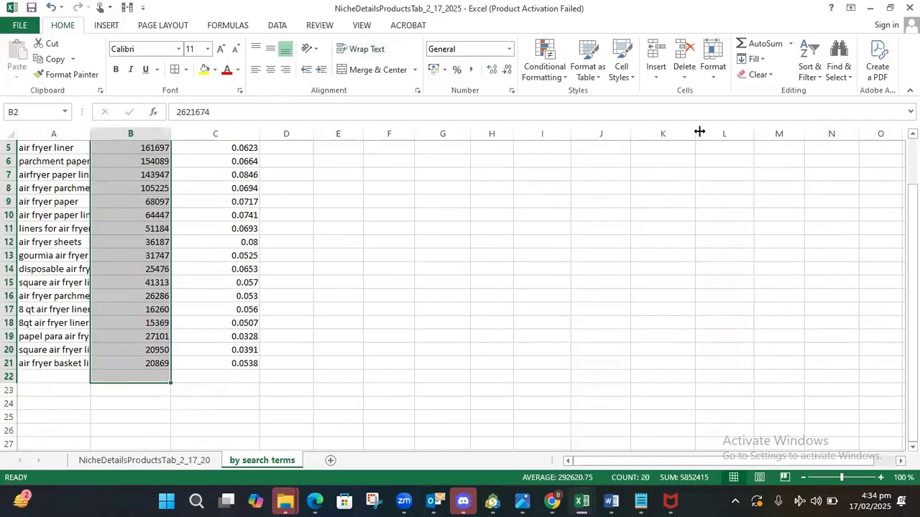
{"action": "left_click", "coordinate": [460, 253]}
{"action": "scroll", "coordinate": [180, 279], "scroll_direction": "up", "scroll_amount": 2}
{"action": "scroll", "coordinate": [179, 222], "scroll_direction": "down", "scroll_amount": 1}
{"action": "scroll", "coordinate": [154, 221], "scroll_direction": "up", "scroll_amount": 1}
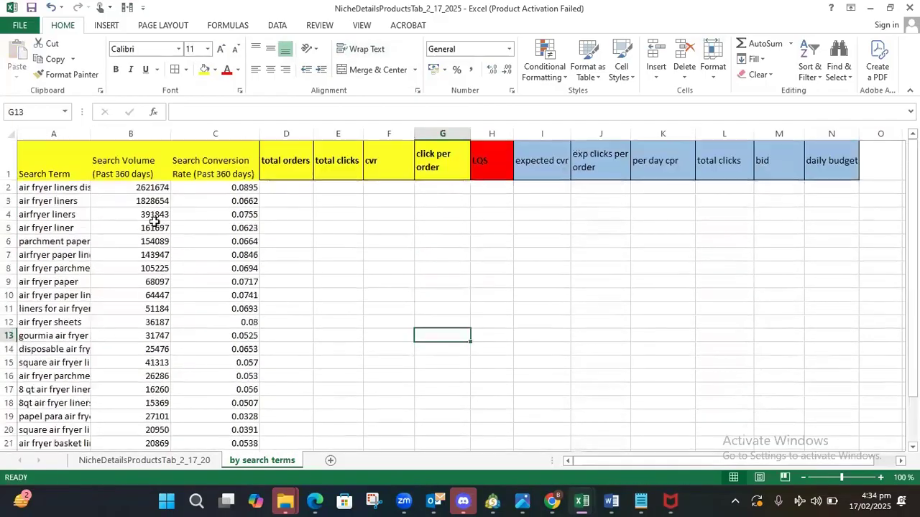
Sum the search volumes B2:B21 in cell B22 with AutoSum and label the row "Total Sv" in A22.
{"action": "left_click_drag", "start_coordinate": [135, 188], "coordinate": [160, 392]}
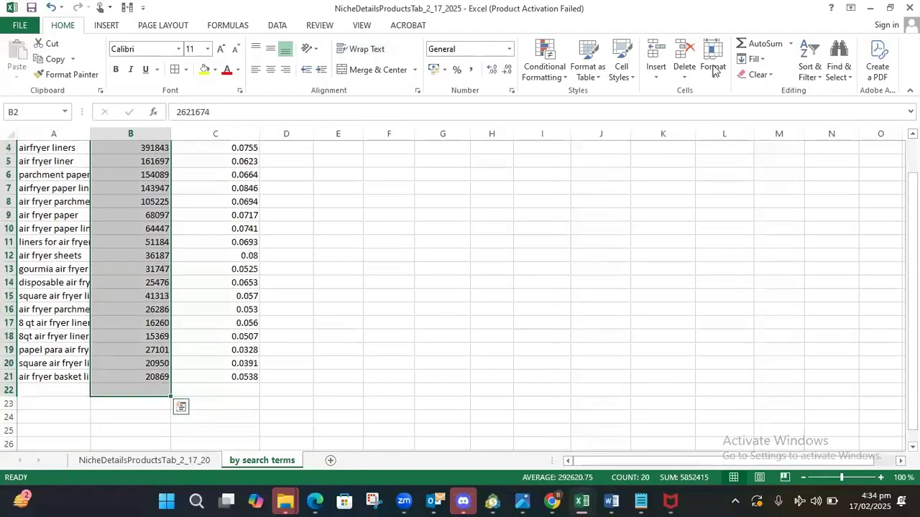
{"action": "left_click", "coordinate": [762, 43]}
{"action": "left_click", "coordinate": [63, 418]}
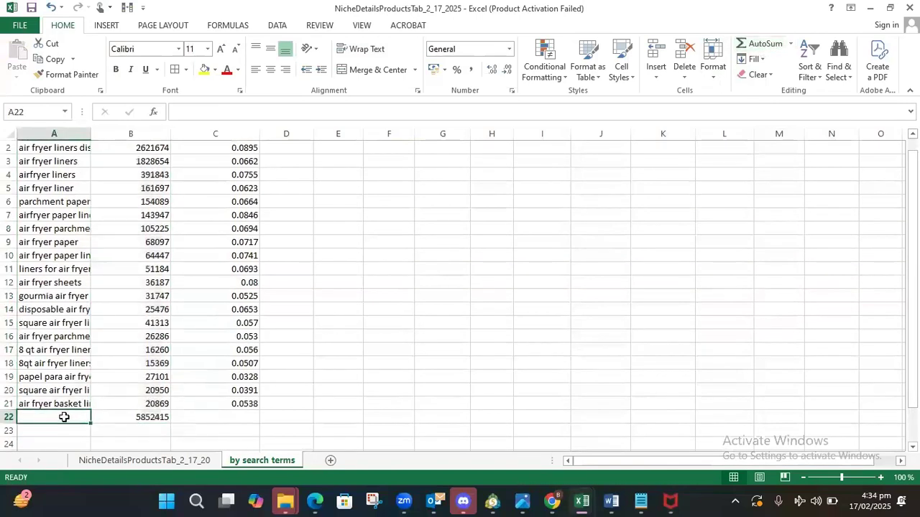
{"action": "type", "text": "Tota"}
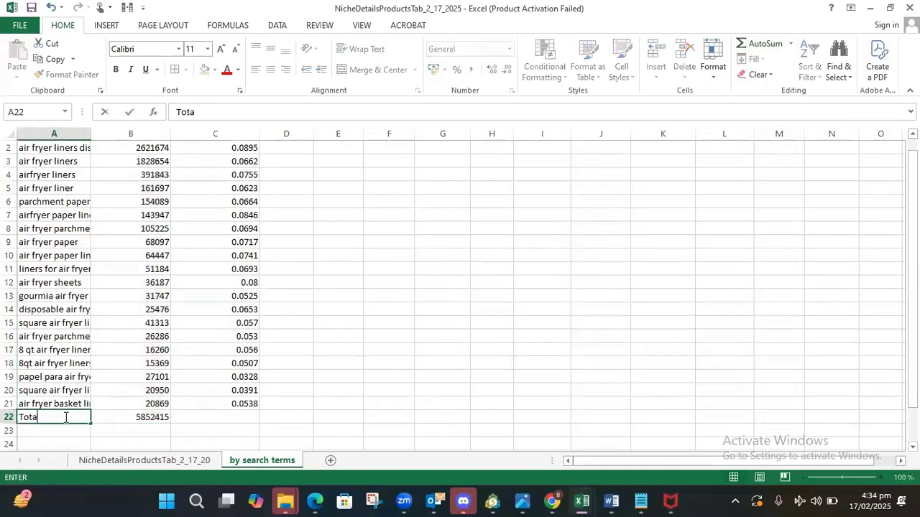
{"action": "type", "text": "l Sv"}
{"action": "left_click", "coordinate": [232, 415]}
Make the Total Sv label and its value in A22:B22 bold with a yellow fill.
{"action": "left_click_drag", "start_coordinate": [60, 417], "coordinate": [155, 417]}
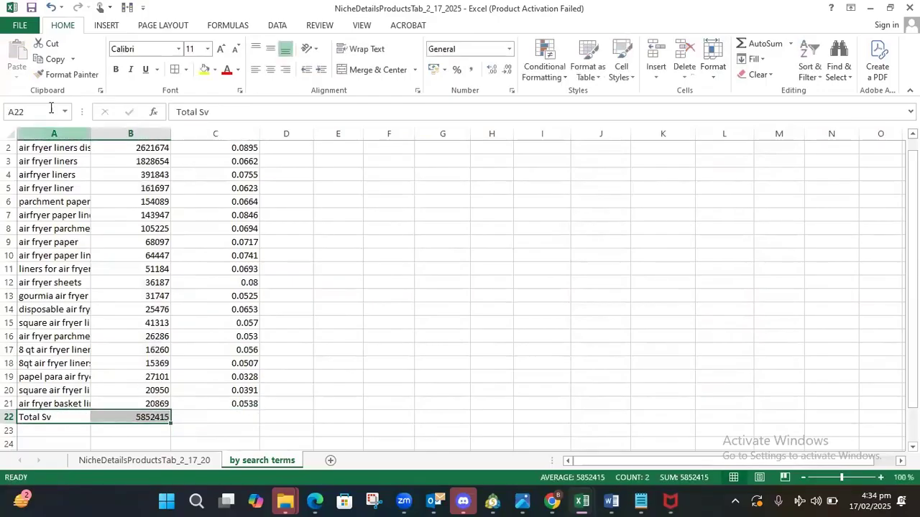
{"action": "left_click", "coordinate": [205, 70]}
{"action": "left_click", "coordinate": [120, 69]}
Enter the label "Total Click" in cell A23, below the search volume total.
{"action": "scroll", "coordinate": [192, 244], "scroll_direction": "down", "scroll_amount": 1}
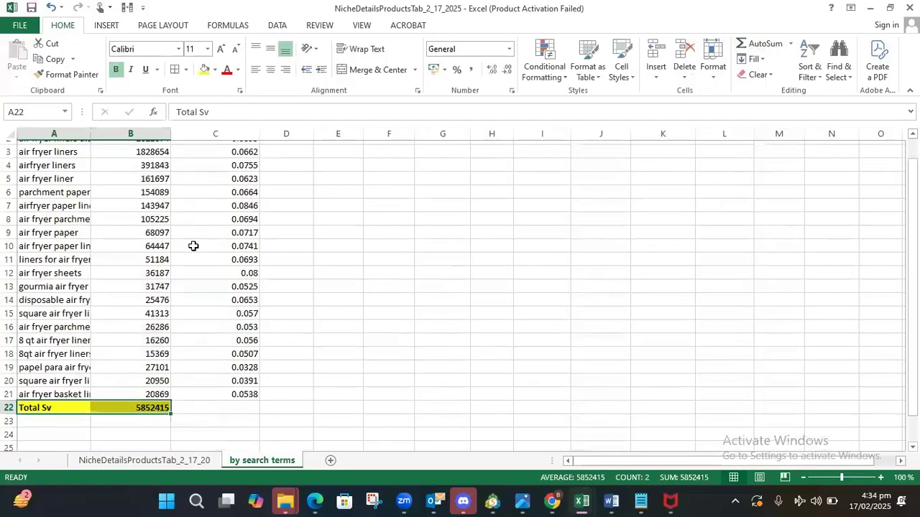
{"action": "left_click", "coordinate": [52, 391]}
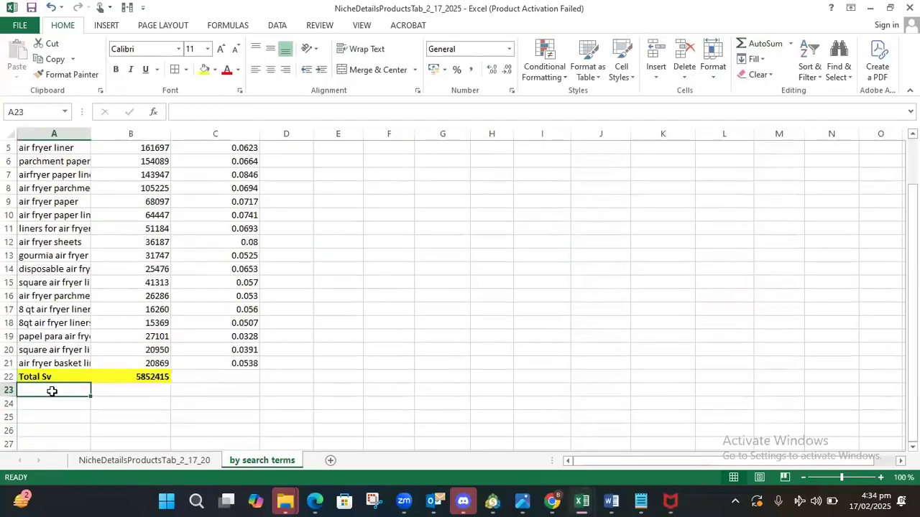
{"action": "type", "text": "Total Click"}
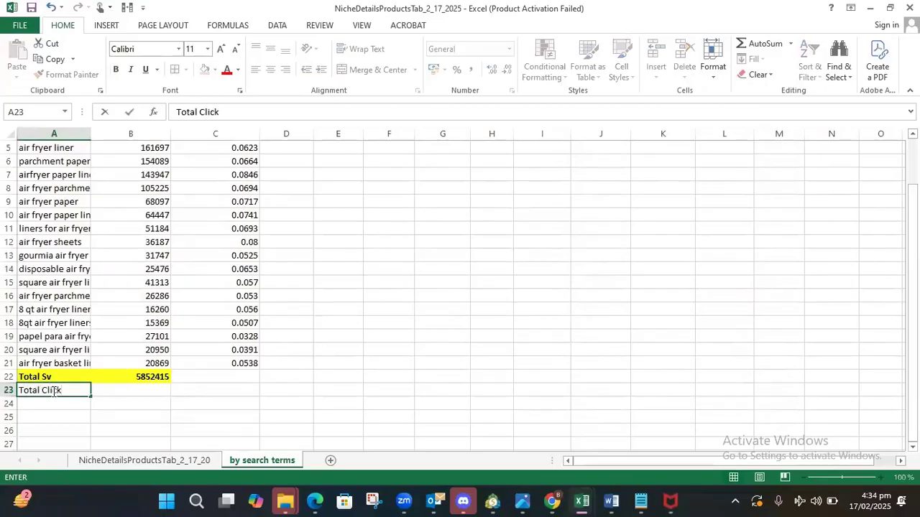
Copy the Total click 100% figure from F29 of the product details sheet and paste it as a value into B23 of the search terms sheet.
{"action": "left_click", "coordinate": [167, 461]}
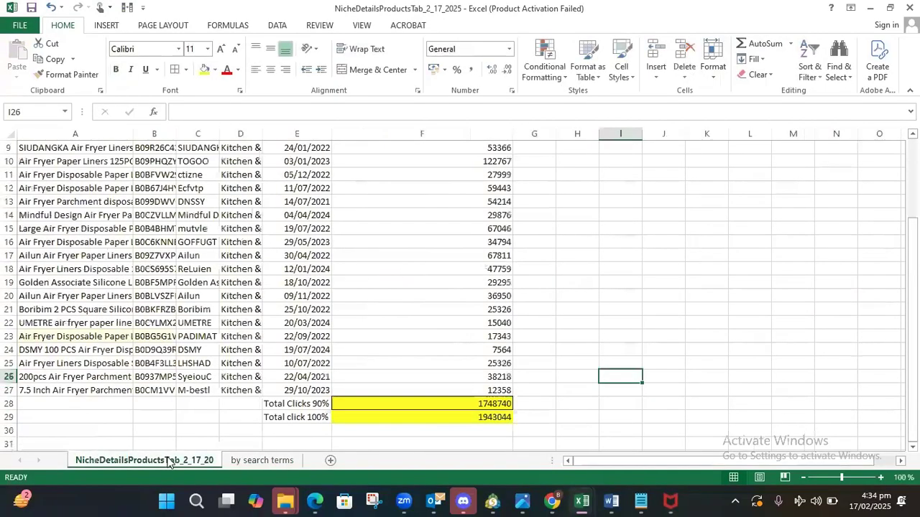
{"action": "left_click", "coordinate": [441, 419]}
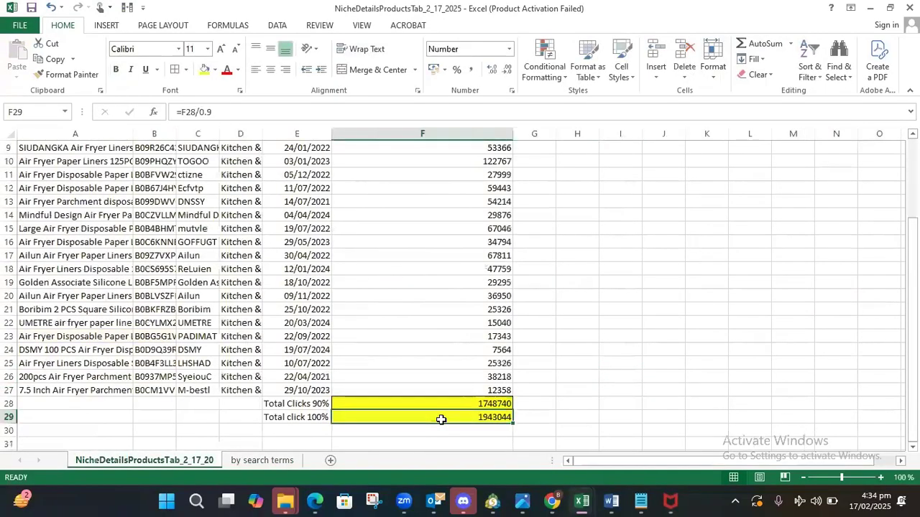
{"action": "right_click", "coordinate": [441, 419]}
{"action": "left_click", "coordinate": [472, 176]}
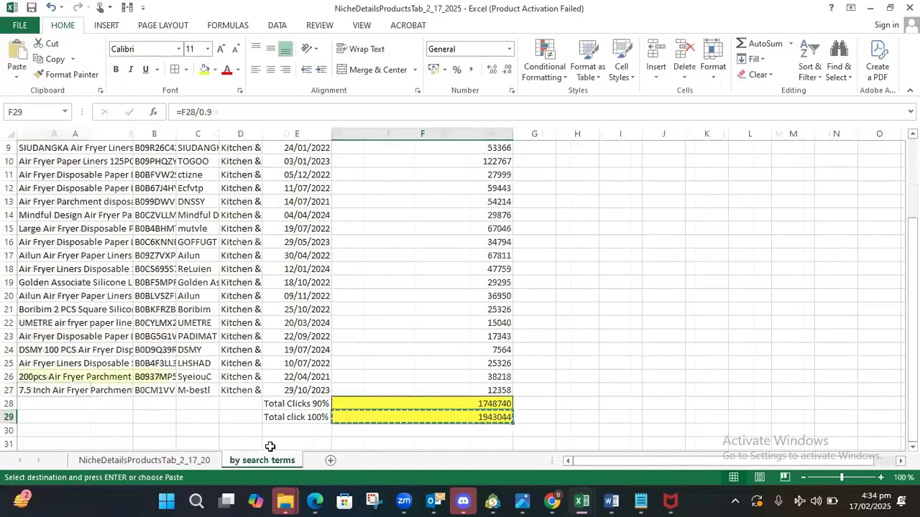
{"action": "left_click", "coordinate": [262, 461]}
{"action": "left_click", "coordinate": [119, 391]}
{"action": "right_click", "coordinate": [118, 392]}
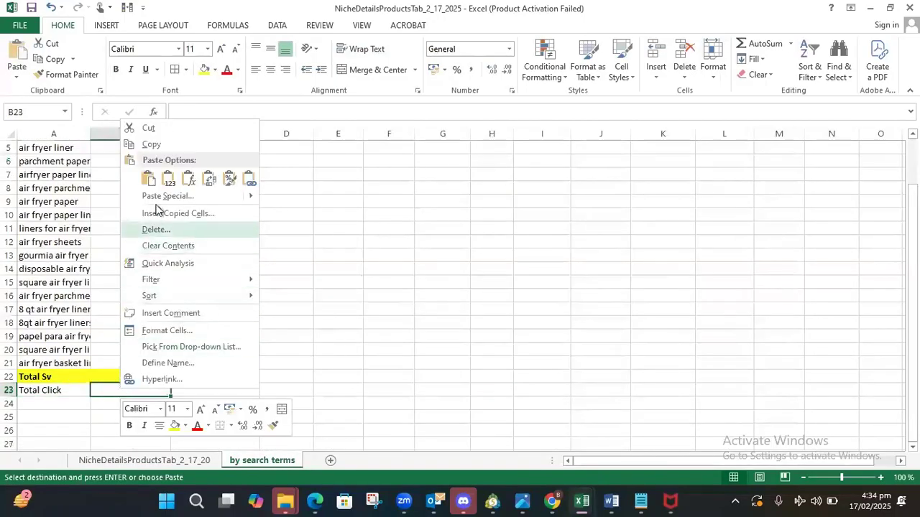
{"action": "left_click", "coordinate": [169, 180]}
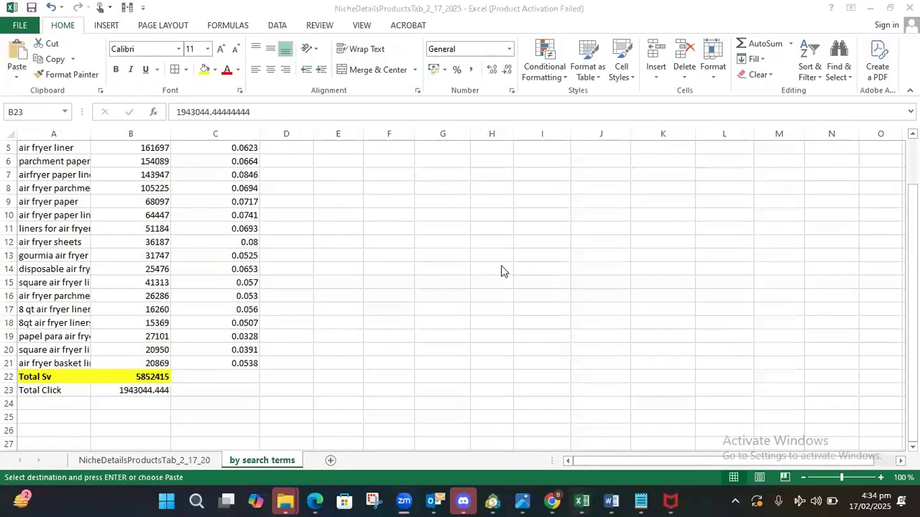
Reduce the Total Click value in B23 to no decimal places.
{"action": "left_click", "coordinate": [212, 376]}
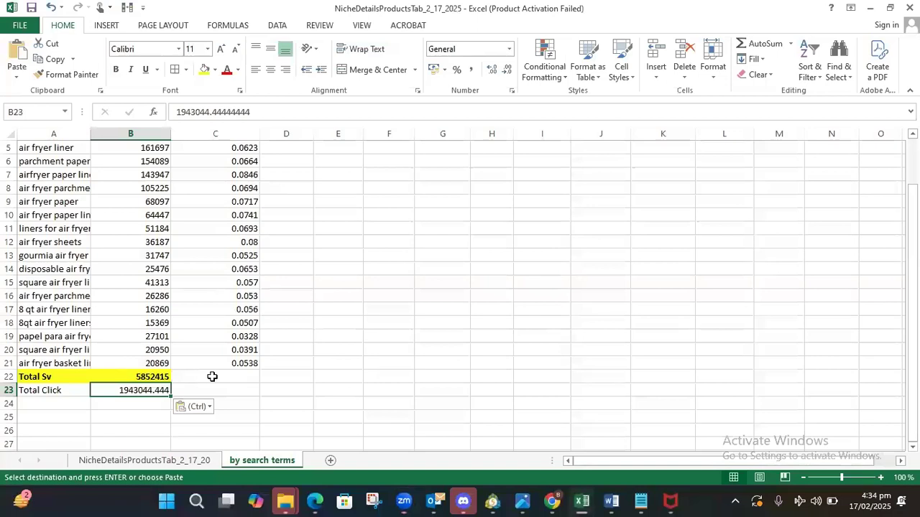
{"action": "left_click", "coordinate": [492, 69]}
{"action": "left_click", "coordinate": [506, 69]}
{"action": "left_click", "coordinate": [507, 70]}
{"action": "left_click", "coordinate": [506, 70]}
{"action": "left_click", "coordinate": [507, 70]}
{"action": "left_click", "coordinate": [478, 267]}
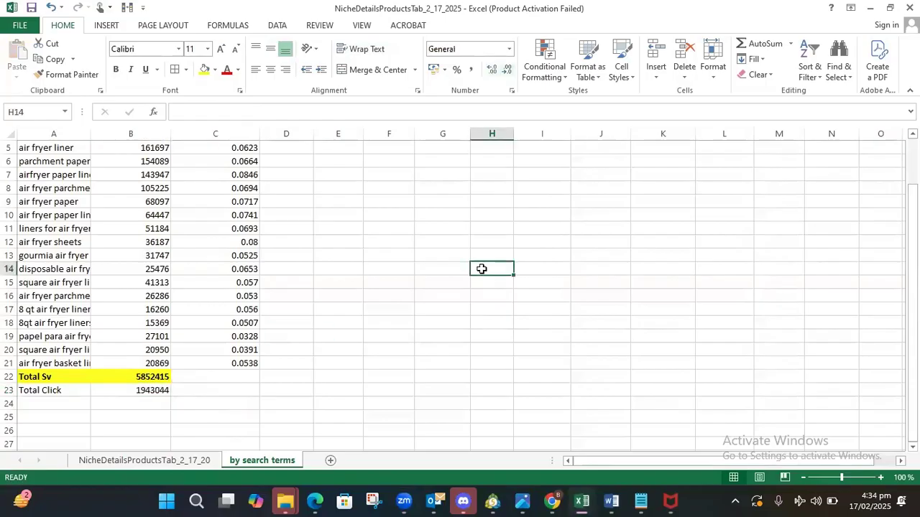
Label cell A24 "CTR" and calculate it in B24 with =B23/B22, formatted as a percentage.
{"action": "scroll", "coordinate": [433, 297], "scroll_direction": "down", "scroll_amount": 1}
{"action": "left_click", "coordinate": [63, 365]}
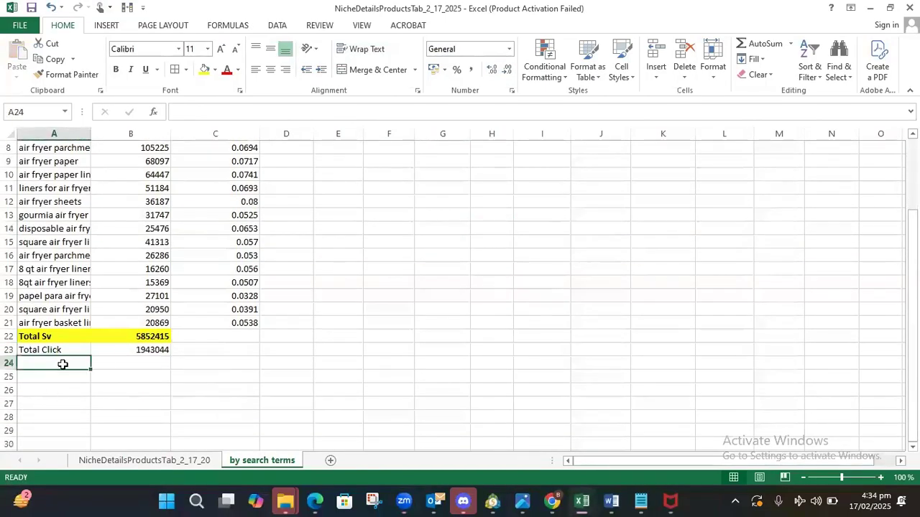
{"action": "type", "text": "CTR"}
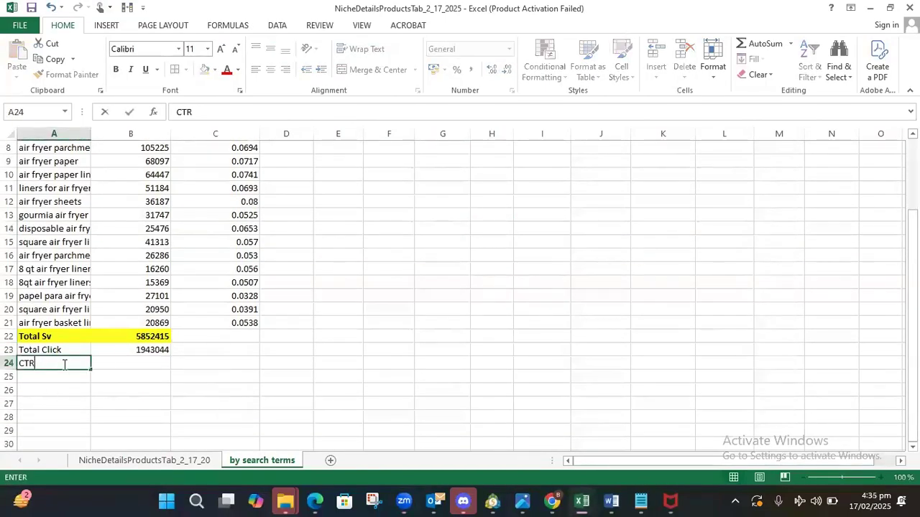
{"action": "left_click", "coordinate": [115, 362]}
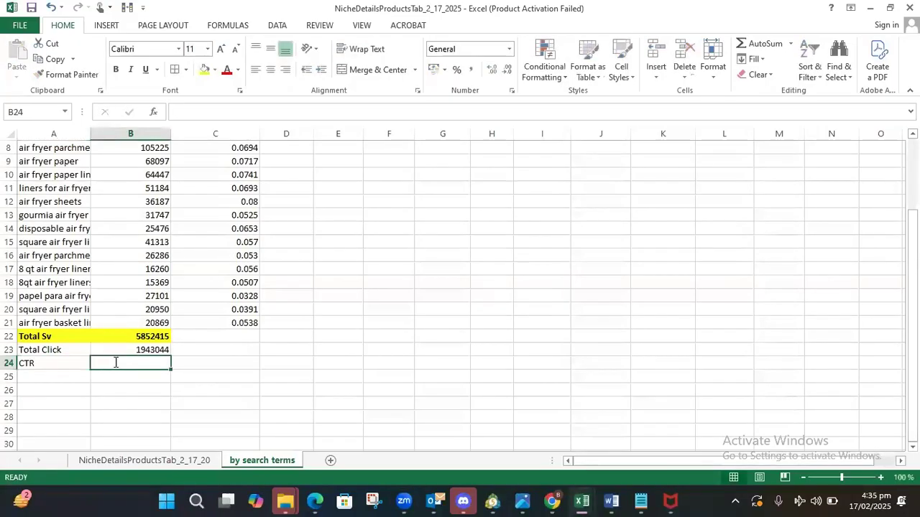
{"action": "type", "text": "=b"}
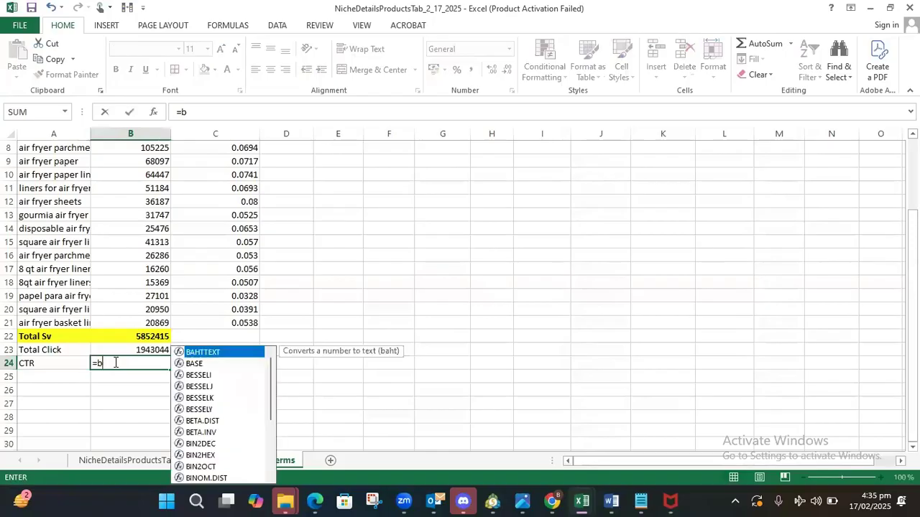
{"action": "type", "text": "23/"}
{"action": "left_click", "coordinate": [111, 336]}
{"action": "key", "text": "Return"}
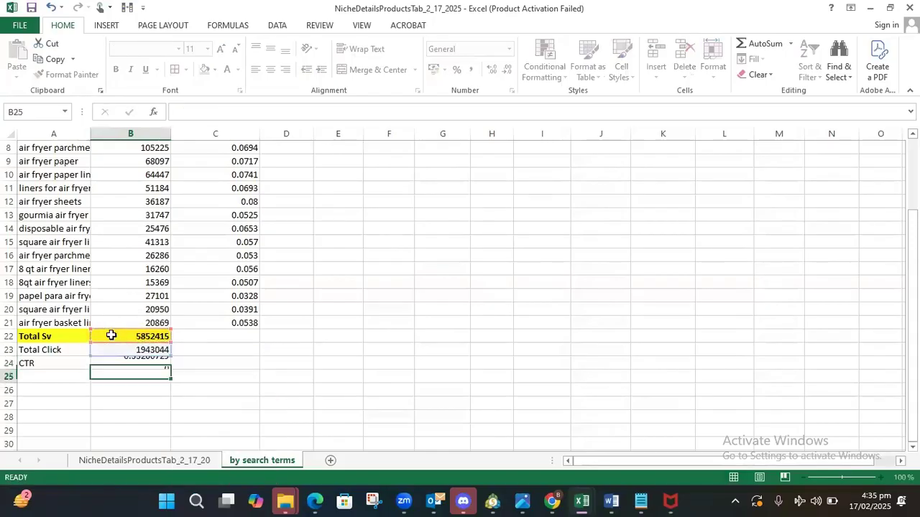
{"action": "left_click", "coordinate": [152, 362]}
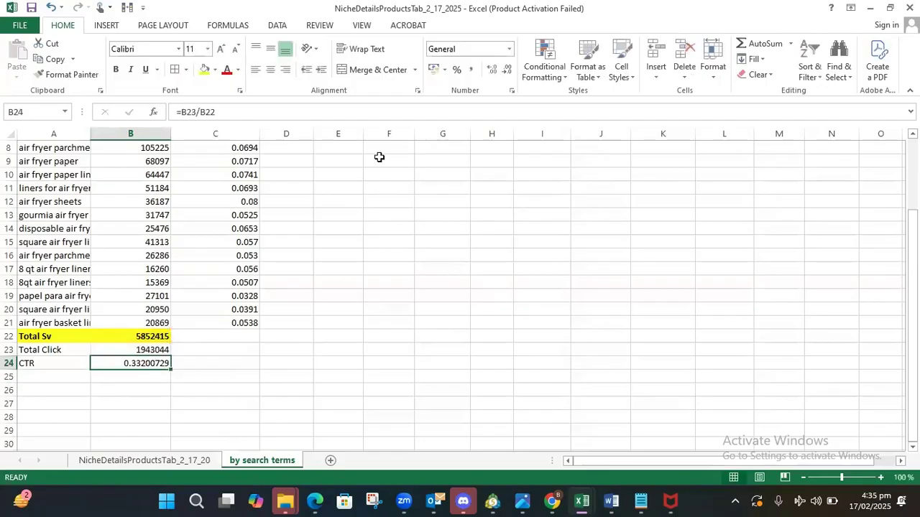
{"action": "left_click", "coordinate": [458, 69]}
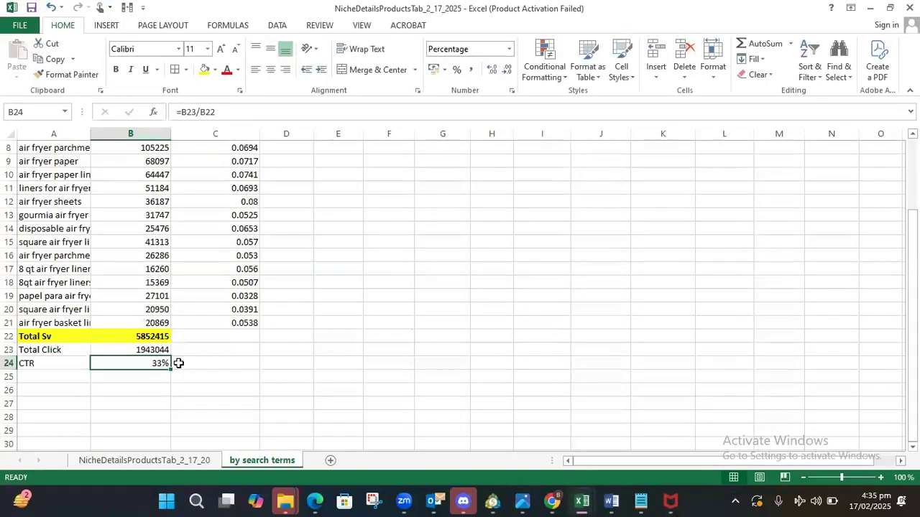
Apply borders and a yellow fill to the Total Sv, Total Click and CTR rows in A22:B24.
{"action": "scroll", "coordinate": [179, 364], "scroll_direction": "up", "scroll_amount": 1}
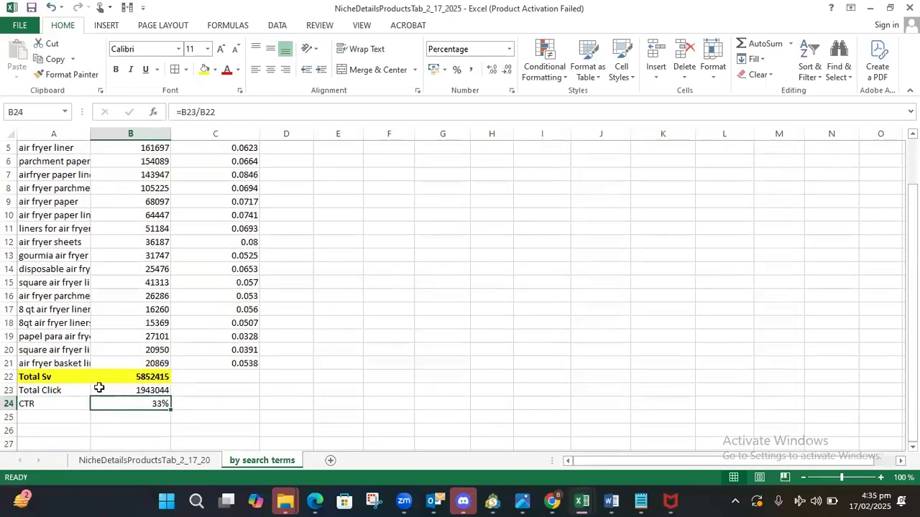
{"action": "left_click_drag", "start_coordinate": [40, 376], "coordinate": [127, 398]}
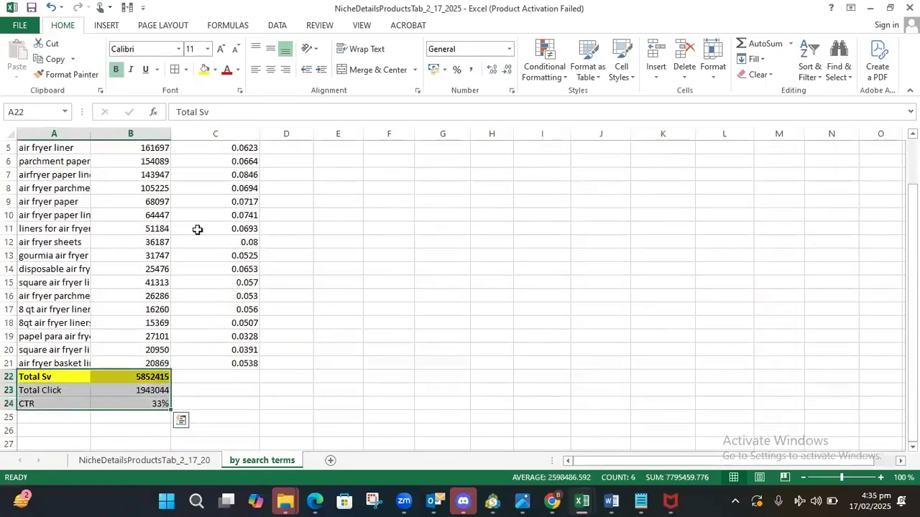
{"action": "left_click", "coordinate": [175, 70]}
{"action": "left_click", "coordinate": [204, 69]}
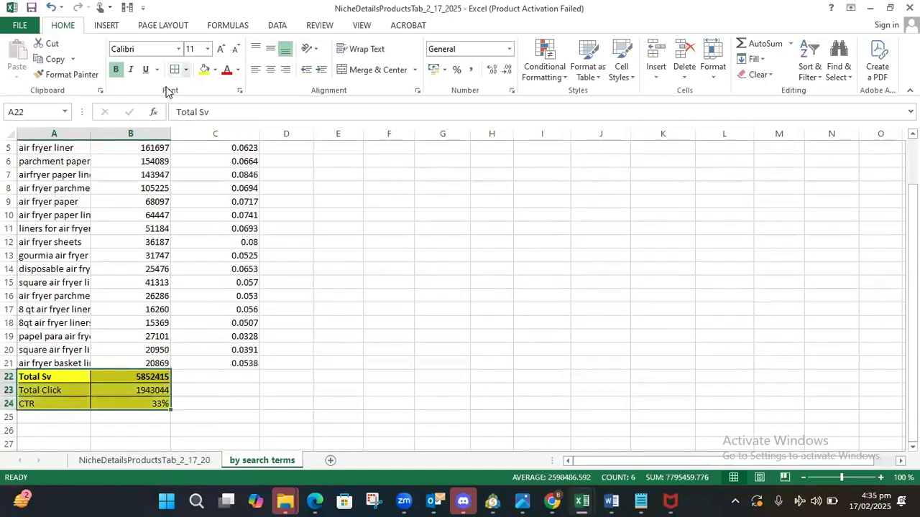
{"action": "left_click", "coordinate": [286, 269]}
Widen columns C to F, from Search Conversion Rate through total orders and total clicks to cvr.
{"action": "scroll", "coordinate": [368, 309], "scroll_direction": "up", "scroll_amount": 2}
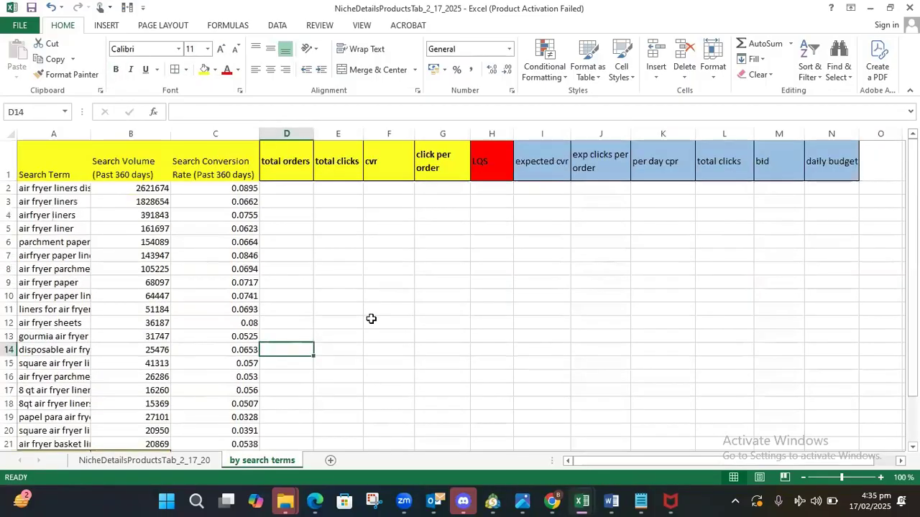
{"action": "left_click_drag", "start_coordinate": [313, 134], "coordinate": [340, 134]}
{"action": "left_click_drag", "start_coordinate": [263, 134], "coordinate": [277, 134]}
{"action": "left_click_drag", "start_coordinate": [402, 133], "coordinate": [497, 134]}
{"action": "left_click", "coordinate": [471, 230]}
{"action": "left_click", "coordinate": [309, 188]}
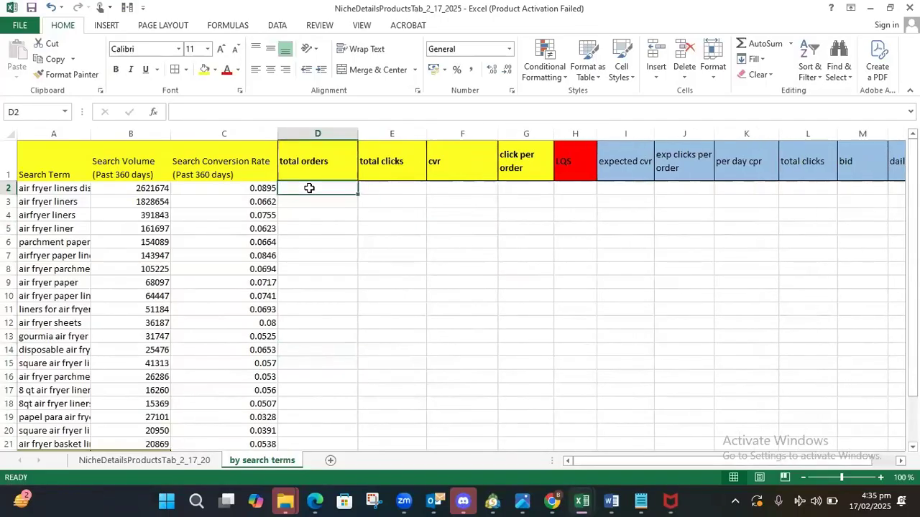
{"action": "type", "text": "="}
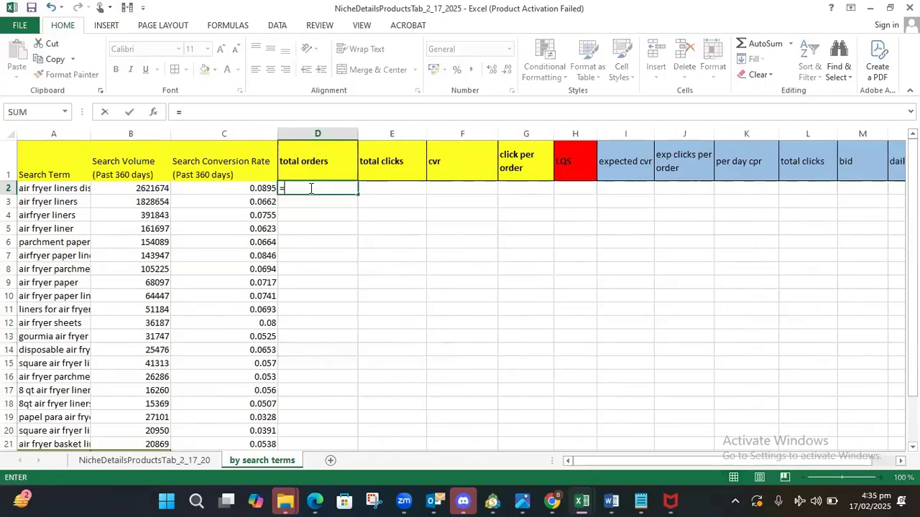
{"action": "left_click", "coordinate": [309, 281]}
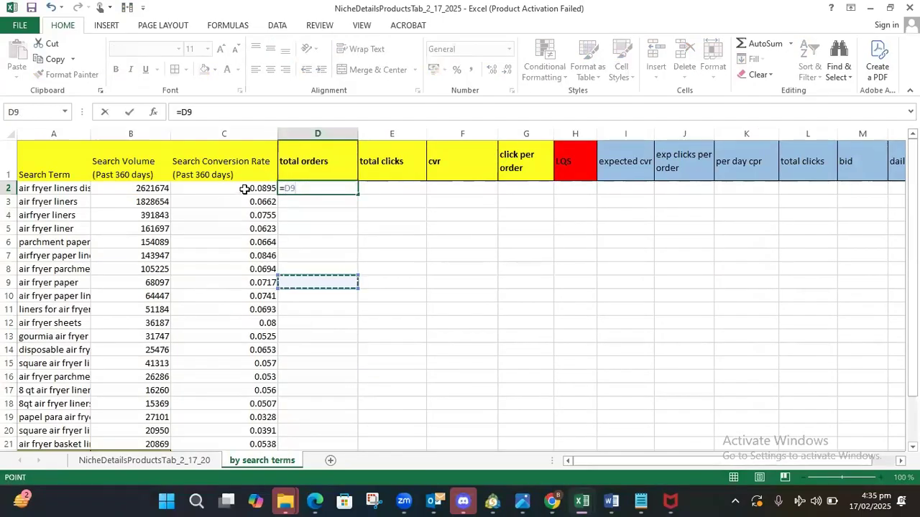
{"action": "key", "text": "Escape"}
Format the search conversion rates in C2:C21 as percentages with one decimal place.
{"action": "left_click", "coordinate": [244, 189]}
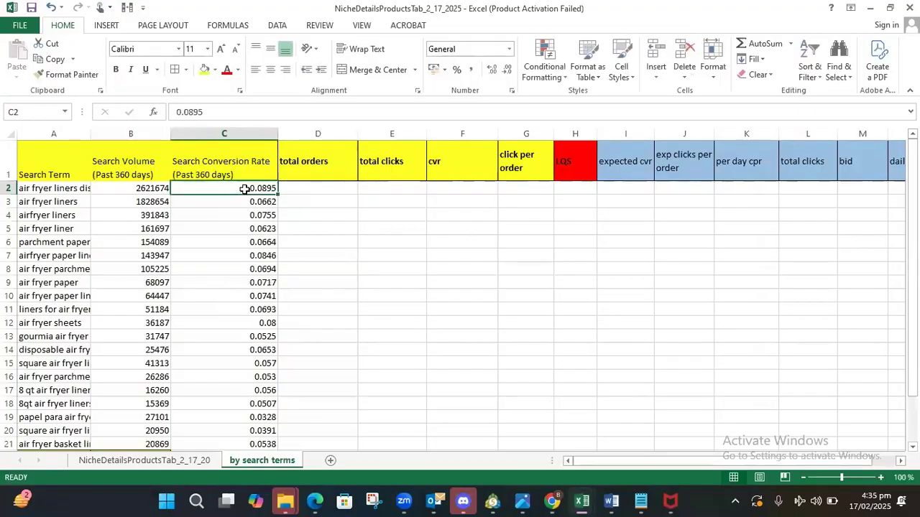
{"action": "left_click_drag", "start_coordinate": [244, 189], "coordinate": [292, 386]}
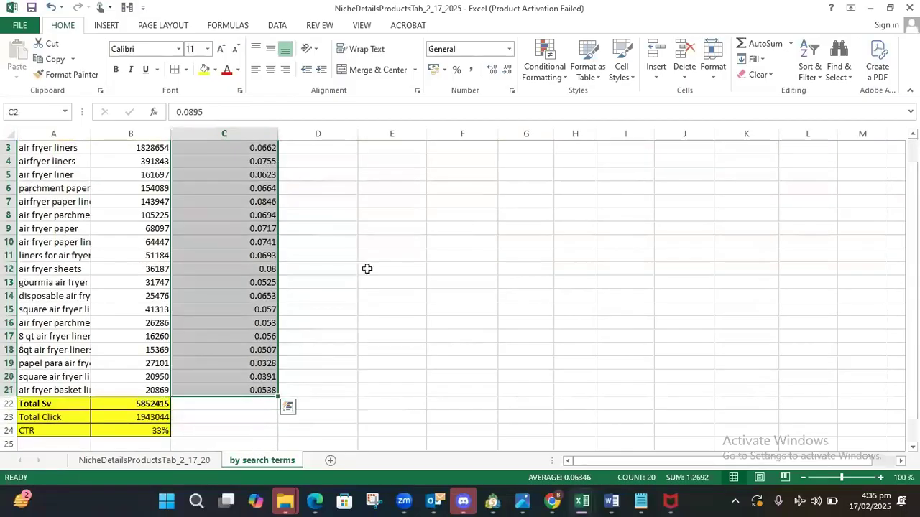
{"action": "left_click", "coordinate": [470, 70]}
{"action": "scroll", "coordinate": [424, 312], "scroll_direction": "down", "scroll_amount": 1}
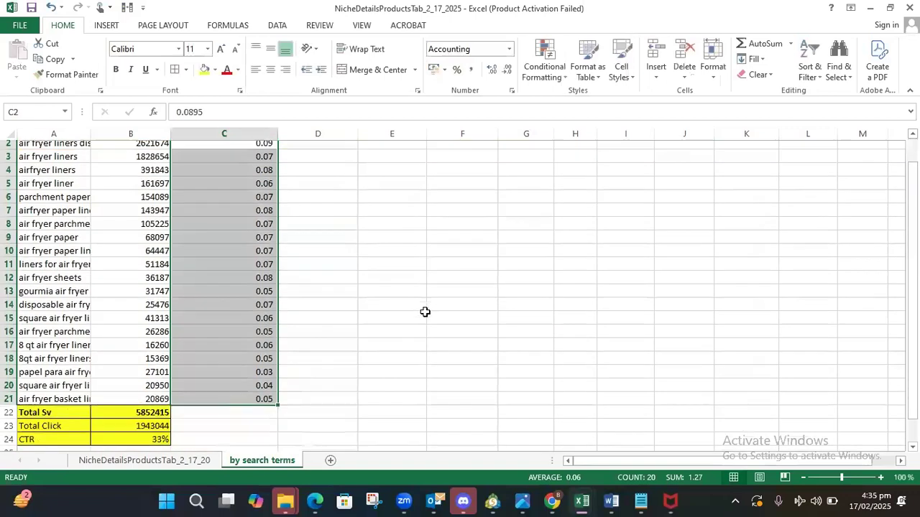
{"action": "scroll", "coordinate": [424, 312], "scroll_direction": "up", "scroll_amount": 1}
{"action": "key", "text": "ctrl+shift+grave"}
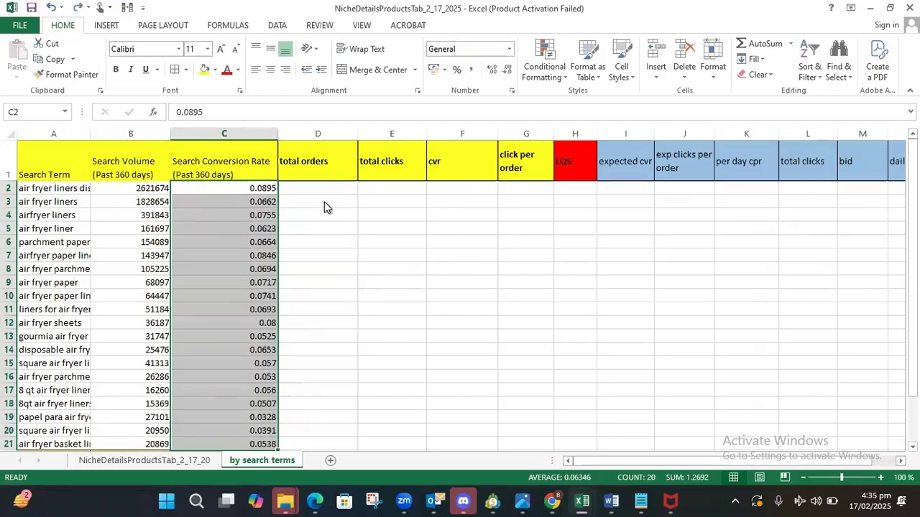
{"action": "left_click", "coordinate": [456, 71]}
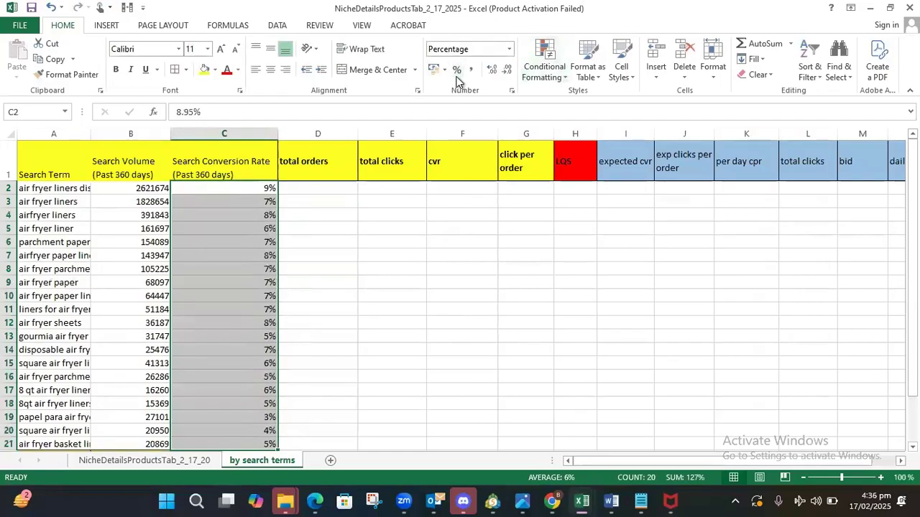
{"action": "left_click", "coordinate": [492, 70]}
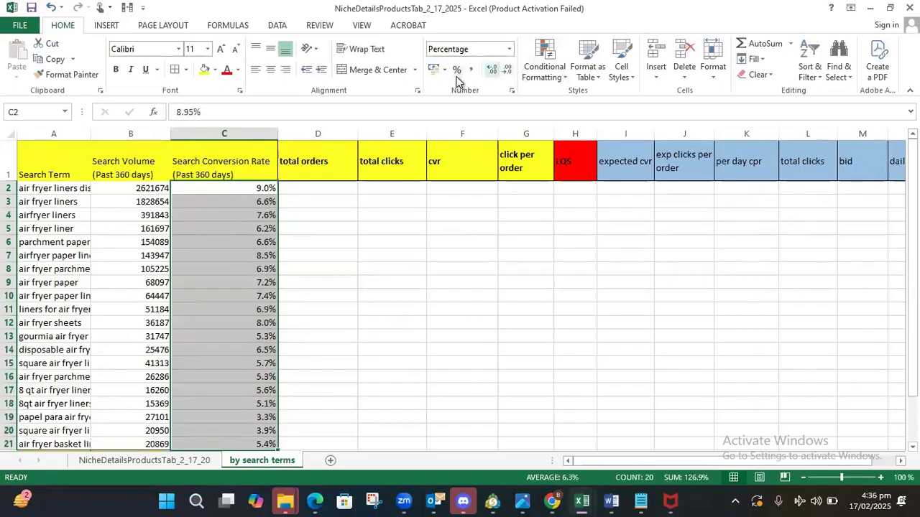
{"action": "left_click", "coordinate": [445, 263]}
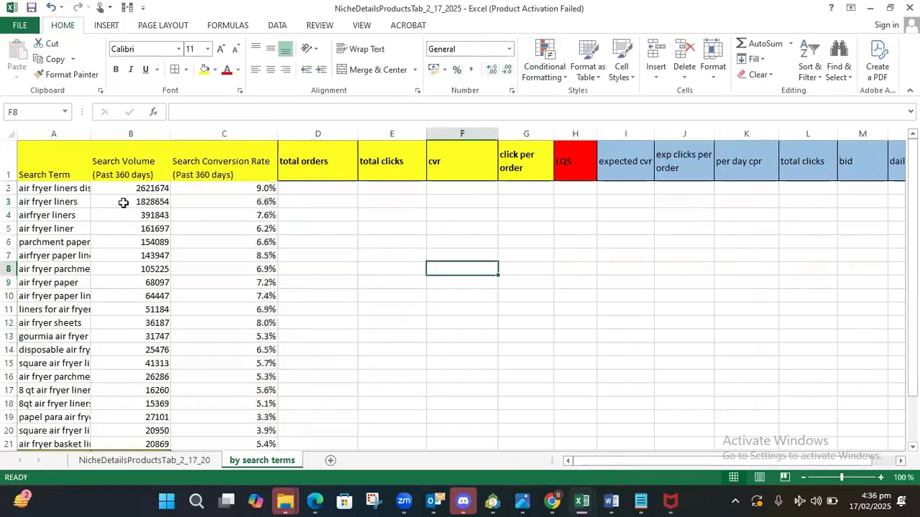
{"action": "left_click", "coordinate": [76, 189]}
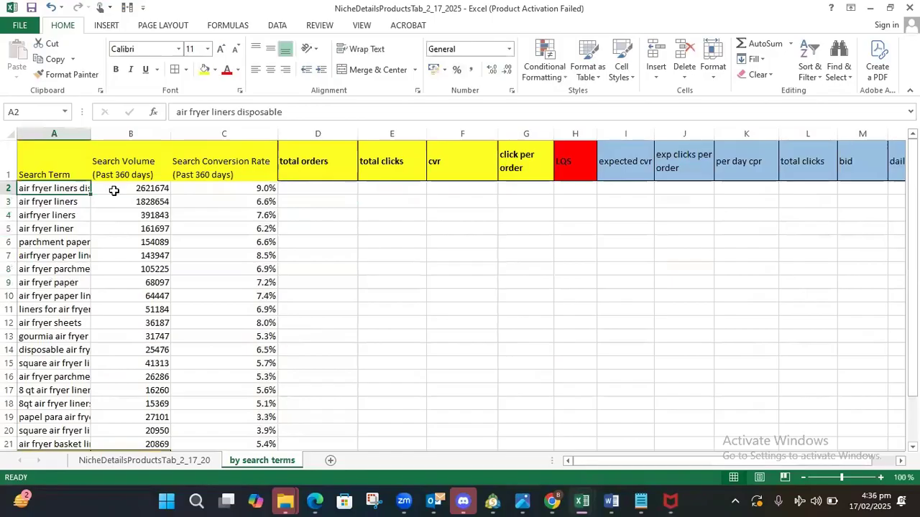
{"action": "left_click", "coordinate": [148, 190]}
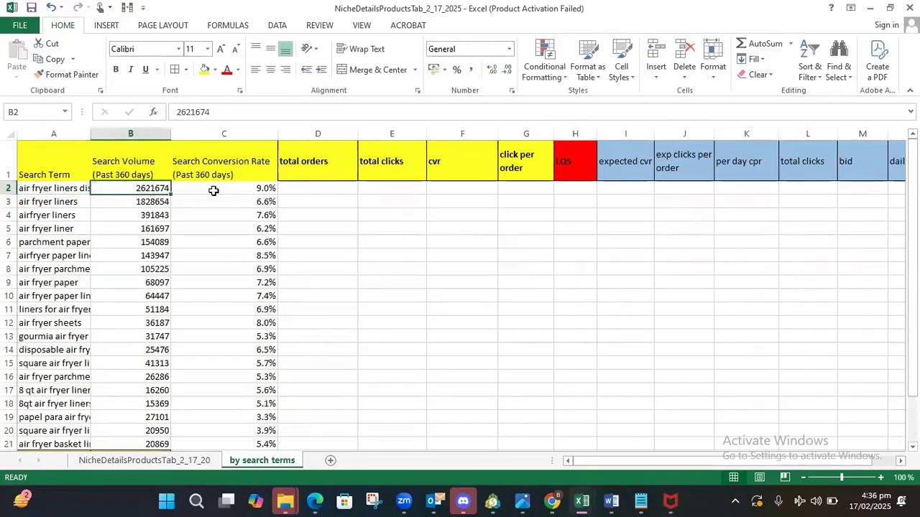
{"action": "left_click", "coordinate": [214, 191]}
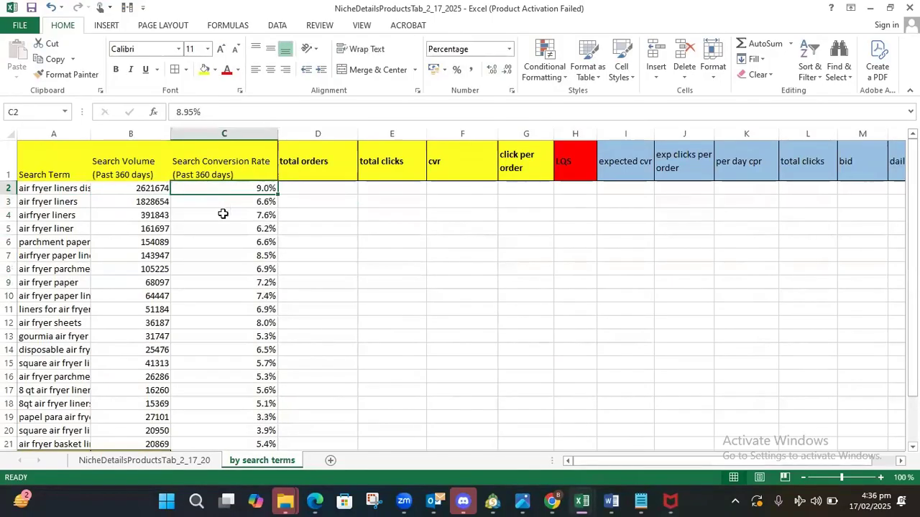
{"action": "left_click", "coordinate": [230, 202]}
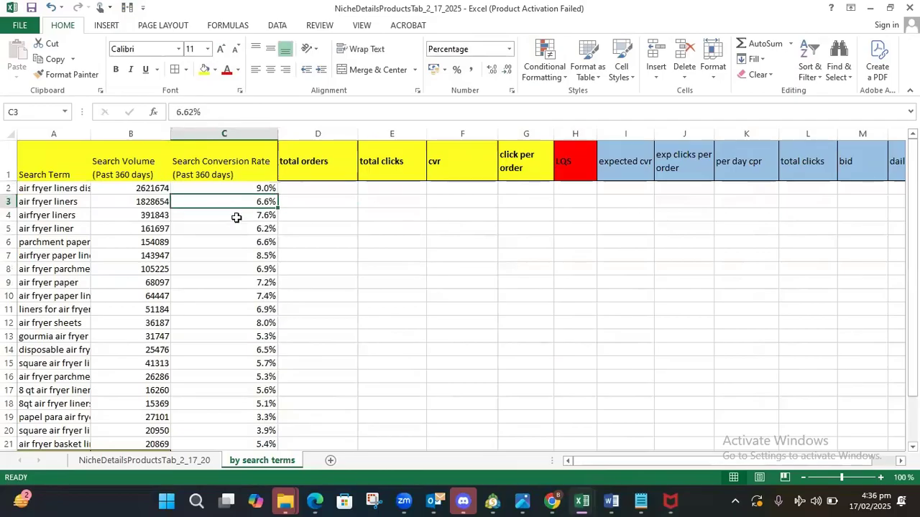
{"action": "left_click", "coordinate": [237, 217]}
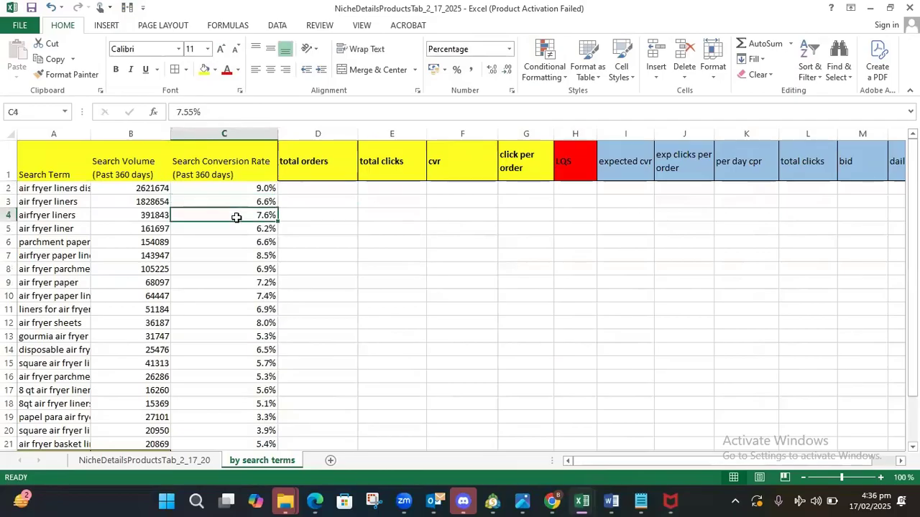
Calculate total orders in D2 by multiplying search conversion rate by search volume with =C2*B2.
{"action": "left_click", "coordinate": [302, 187]}
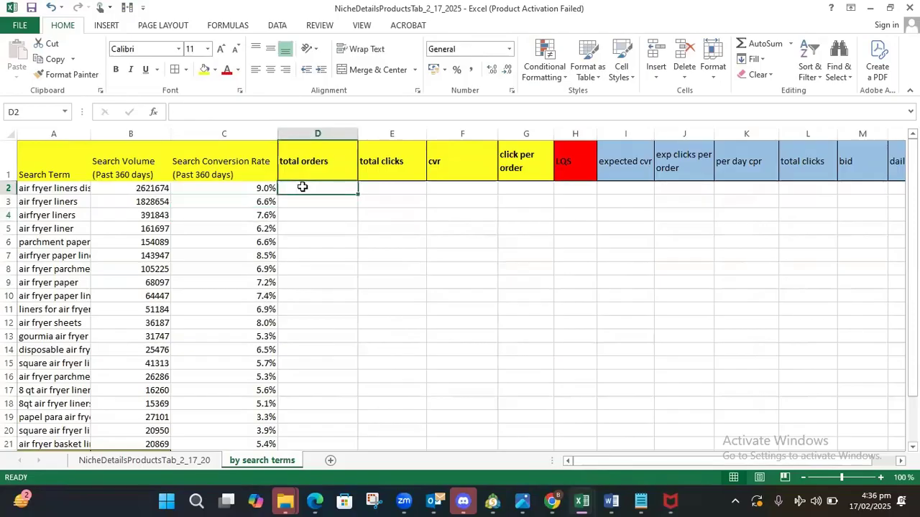
{"action": "type", "text": "="}
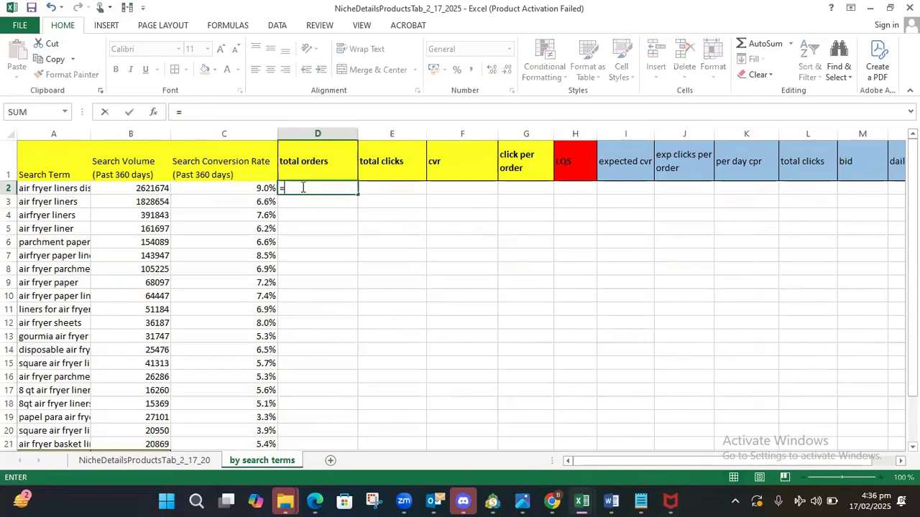
{"action": "type", "text": "c2"}
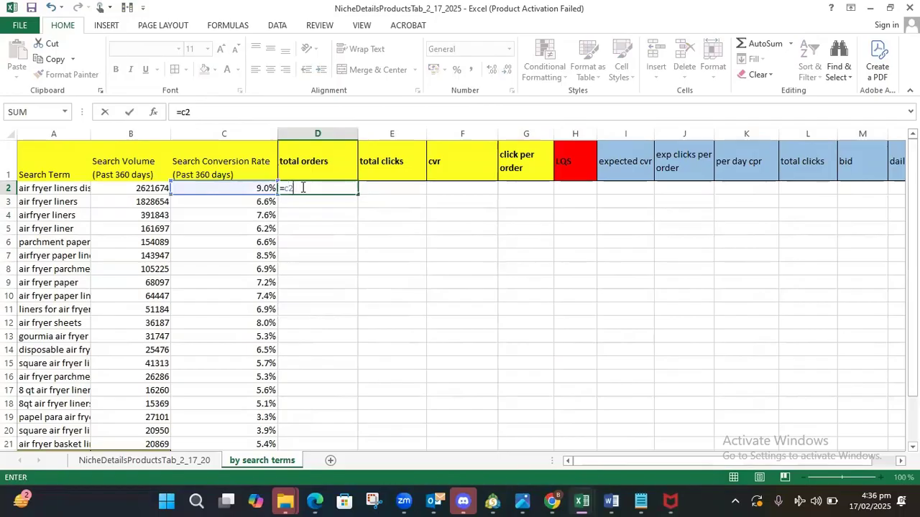
{"action": "type", "text": "*b2"}
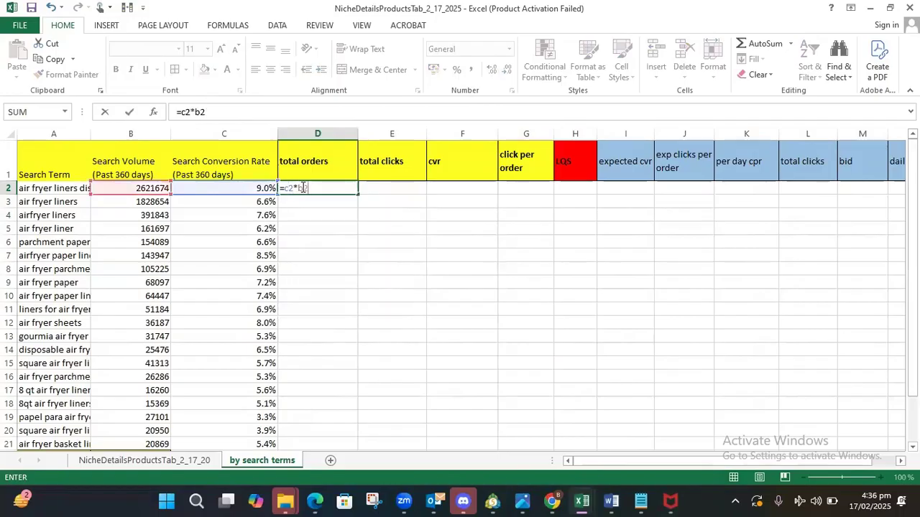
{"action": "key", "text": "Return"}
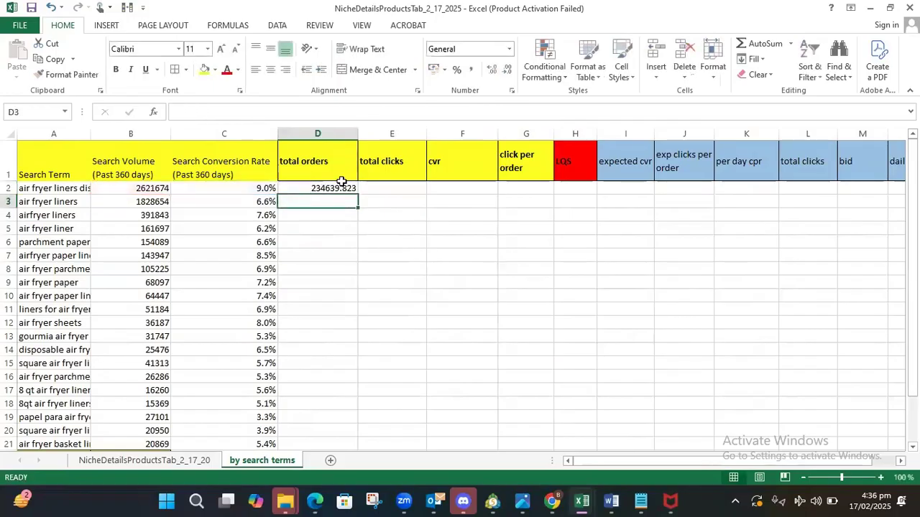
Format D2 with no decimal places and fill the total orders formula down through D21.
{"action": "left_click", "coordinate": [343, 185]}
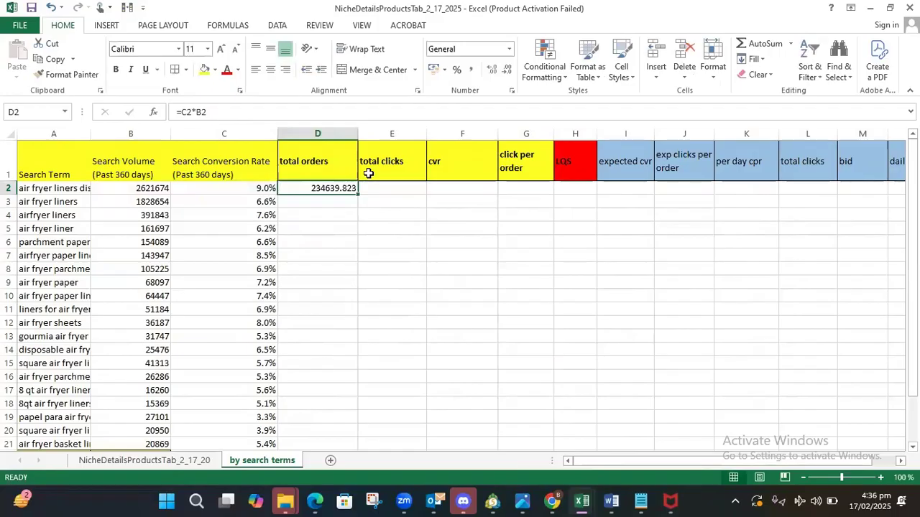
{"action": "left_click", "coordinate": [491, 70]}
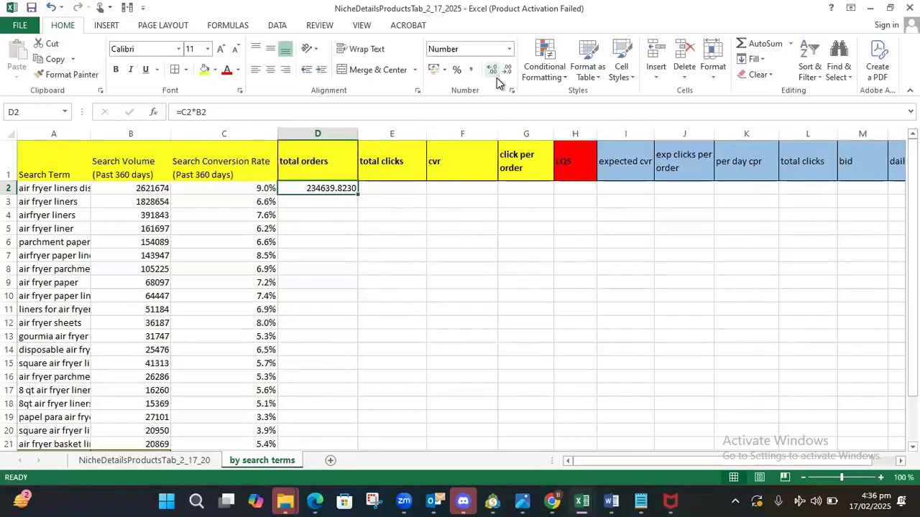
{"action": "left_click", "coordinate": [507, 69]}
{"action": "left_click", "coordinate": [508, 70]}
{"action": "left_click", "coordinate": [506, 71]}
{"action": "left_click", "coordinate": [504, 73]}
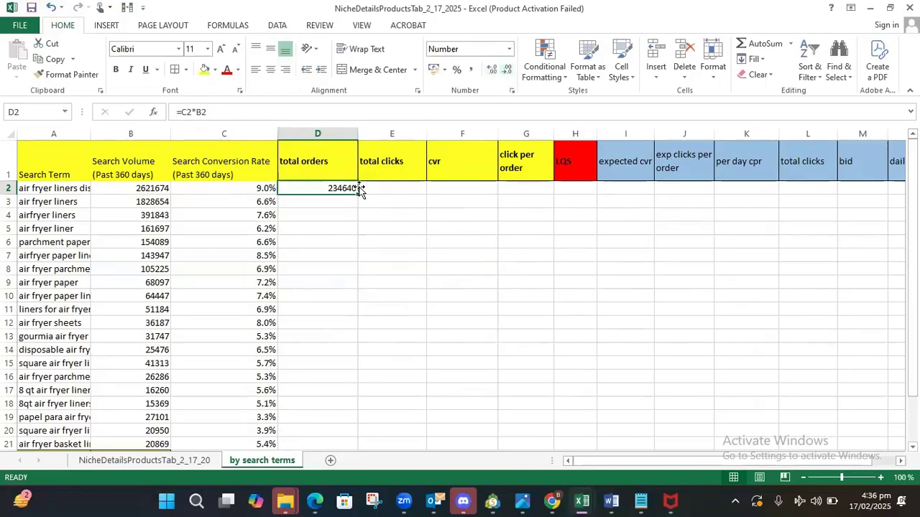
{"action": "left_click_drag", "start_coordinate": [358, 196], "coordinate": [357, 396]}
{"action": "scroll", "coordinate": [550, 386], "scroll_direction": "up", "scroll_amount": 1}
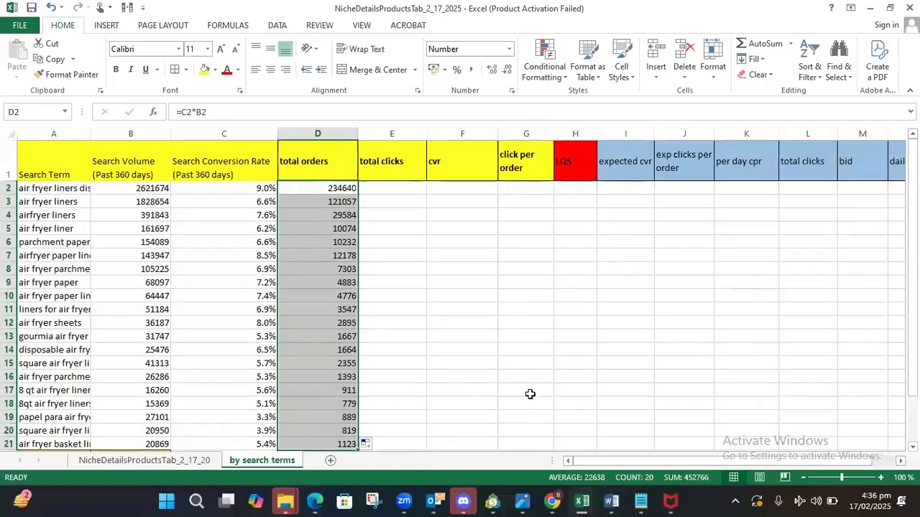
Examine the total orders and total clicks formulas in the ppc budget workbook, and return to the NicheDetailsProductsTab_2_17_2025 workbook.
{"action": "mouse_move", "coordinate": [582, 501]}
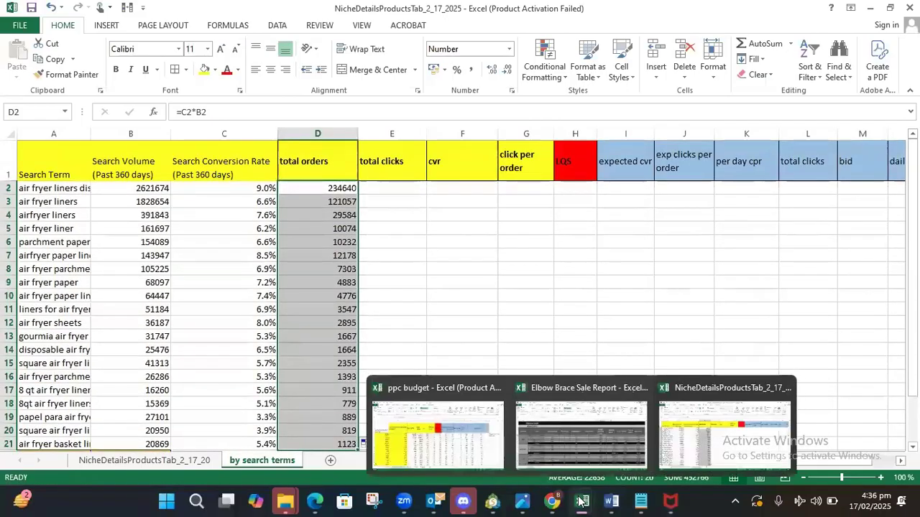
{"action": "left_click", "coordinate": [483, 442]}
{"action": "left_click", "coordinate": [379, 302]}
{"action": "scroll", "coordinate": [381, 305], "scroll_direction": "down", "scroll_amount": 3}
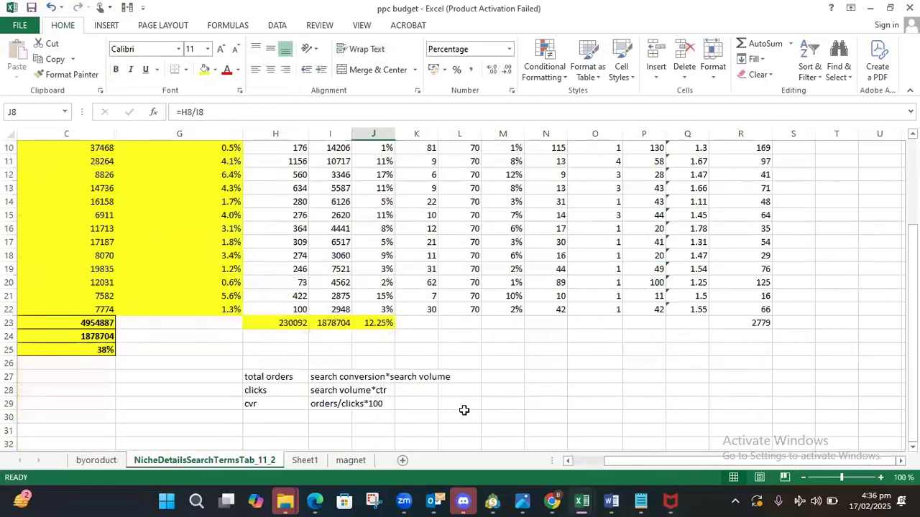
{"action": "scroll", "coordinate": [465, 411], "scroll_direction": "up", "scroll_amount": 3}
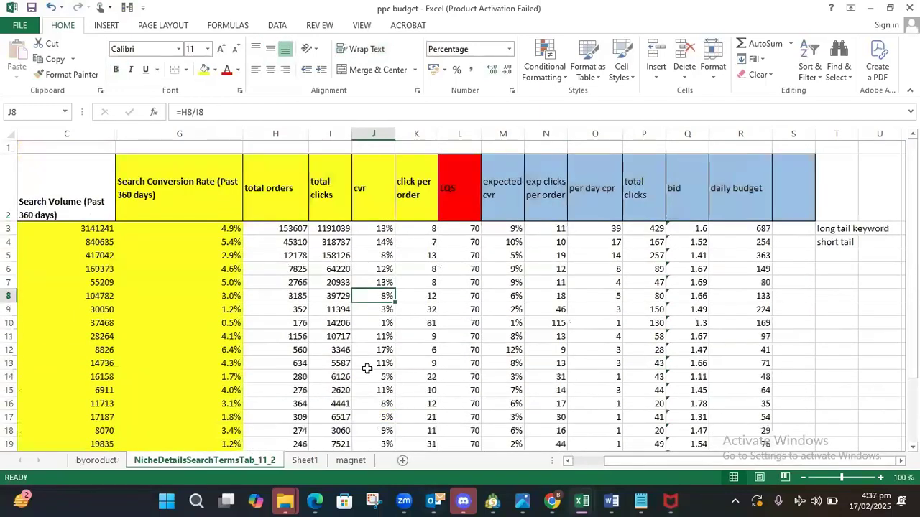
{"action": "left_click", "coordinate": [288, 230]}
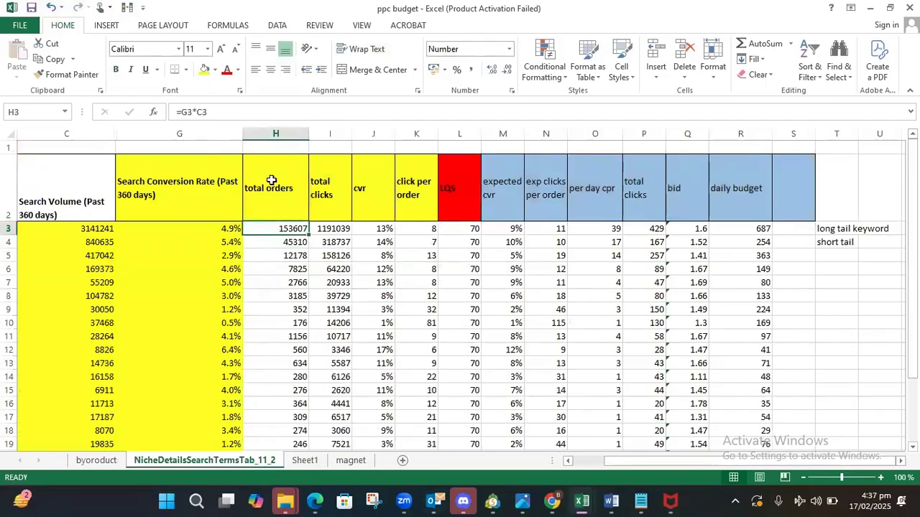
{"action": "left_click", "coordinate": [332, 228]}
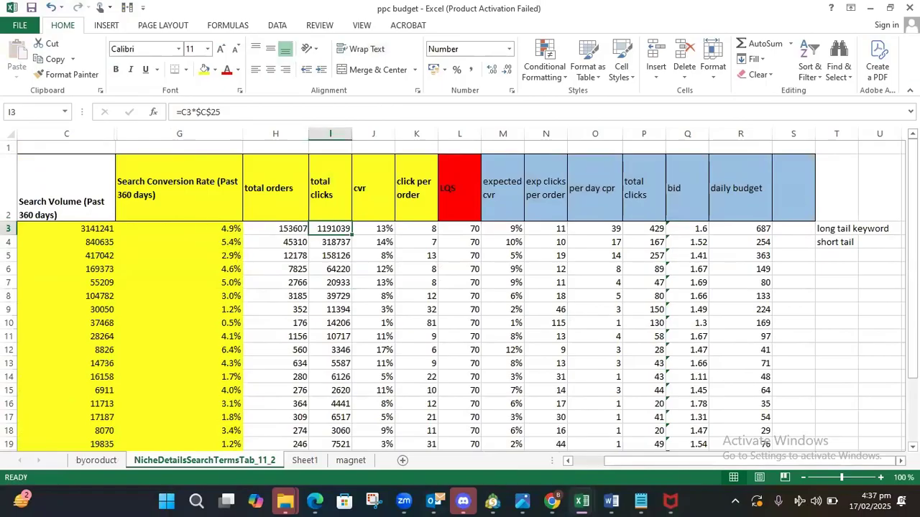
{"action": "left_click", "coordinate": [869, 8]}
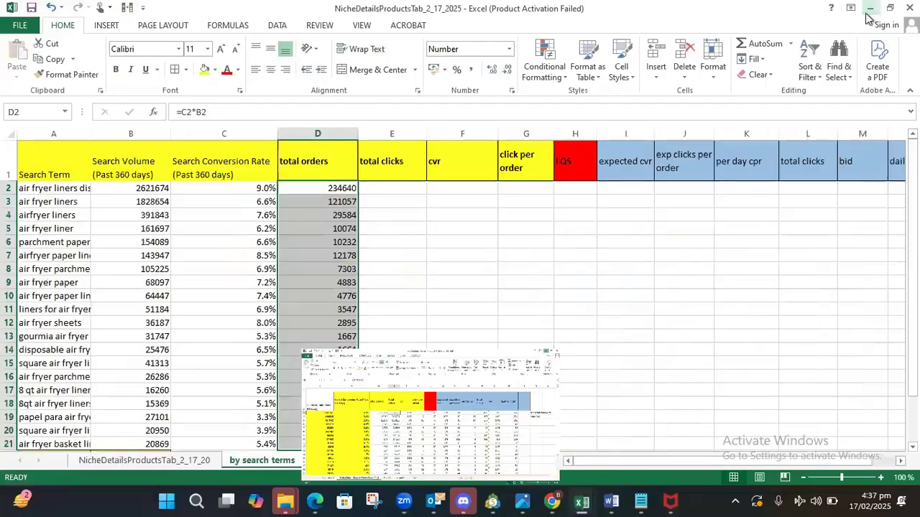
Calculate total clicks in E2 by multiplying search volume by the CTR cell with =B2*B24.
{"action": "left_click", "coordinate": [411, 188]}
{"action": "left_click", "coordinate": [155, 191]}
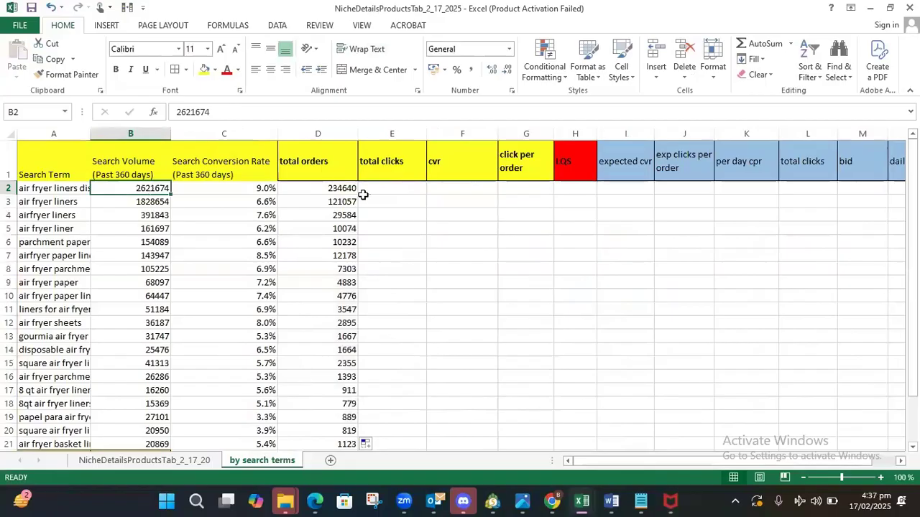
{"action": "left_click", "coordinate": [395, 189]}
{"action": "type", "text": "="}
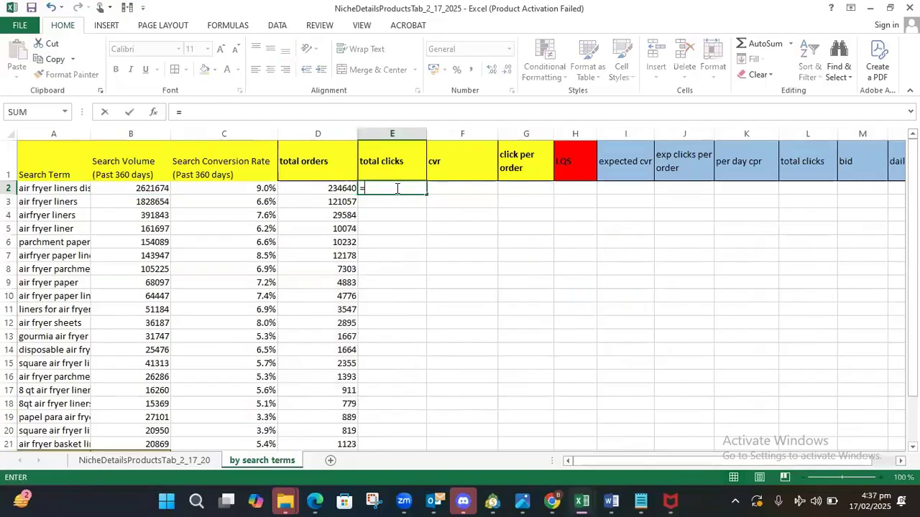
{"action": "type", "text": "b32"}
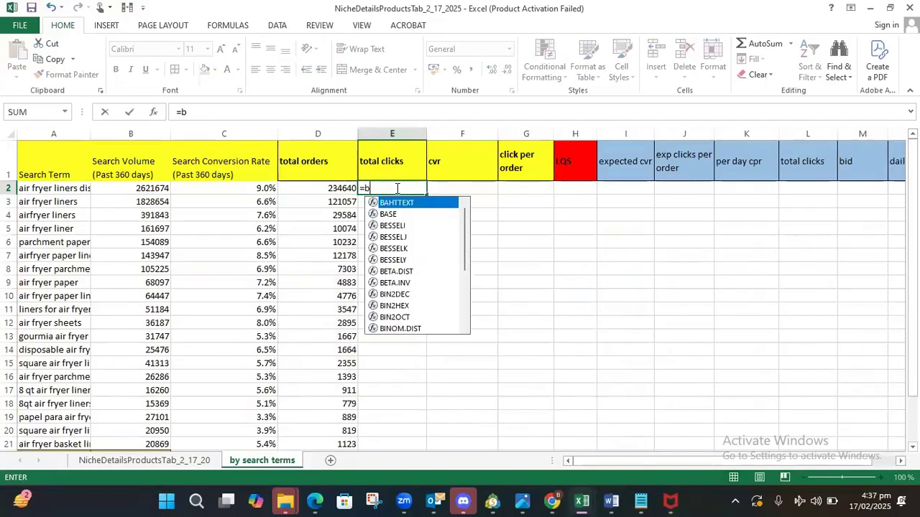
{"action": "key", "text": "BackSpace"}
{"action": "key", "text": "BackSpace"}
{"action": "key", "text": "BackSpace"}
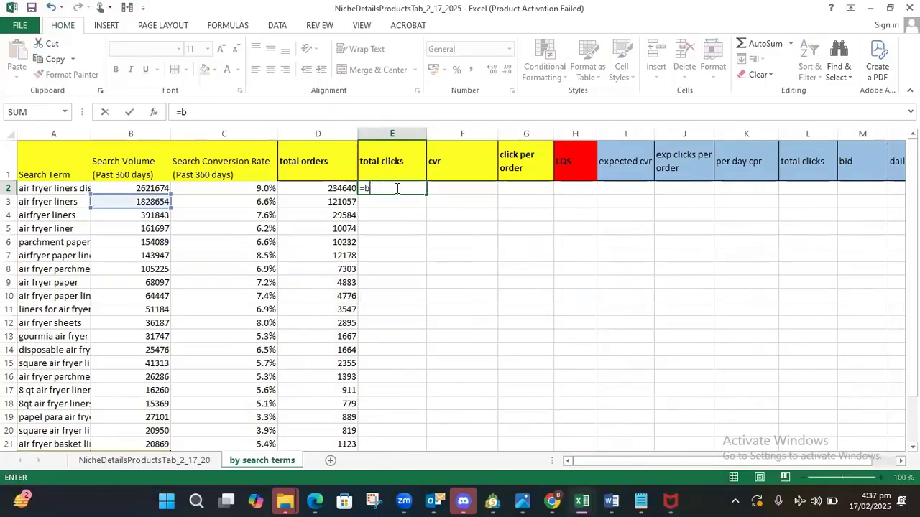
{"action": "type", "text": "b2"}
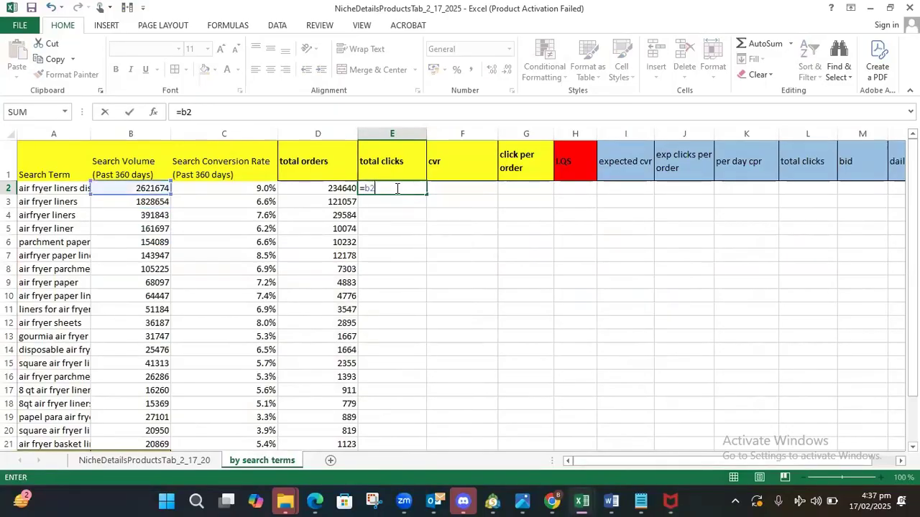
{"action": "type", "text": "*"}
{"action": "left_click_drag", "start_coordinate": [913, 273], "coordinate": [912, 309]}
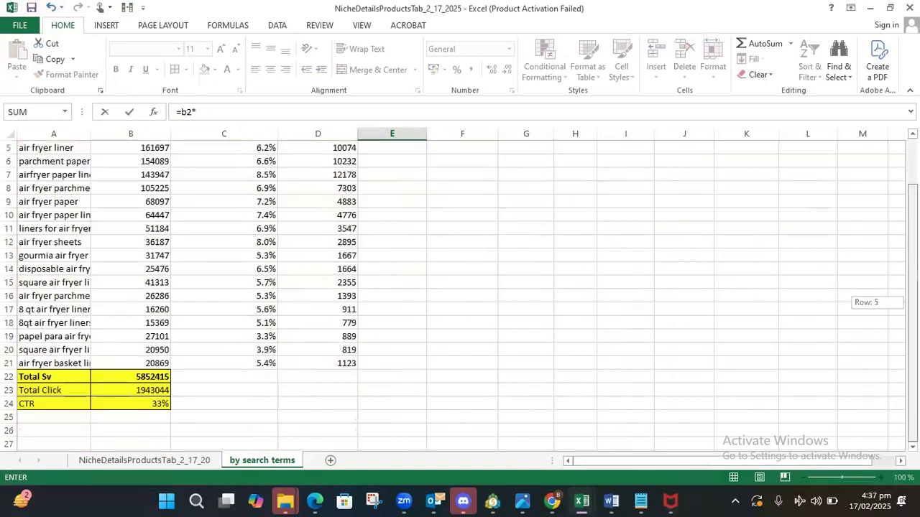
{"action": "left_click", "coordinate": [153, 404]}
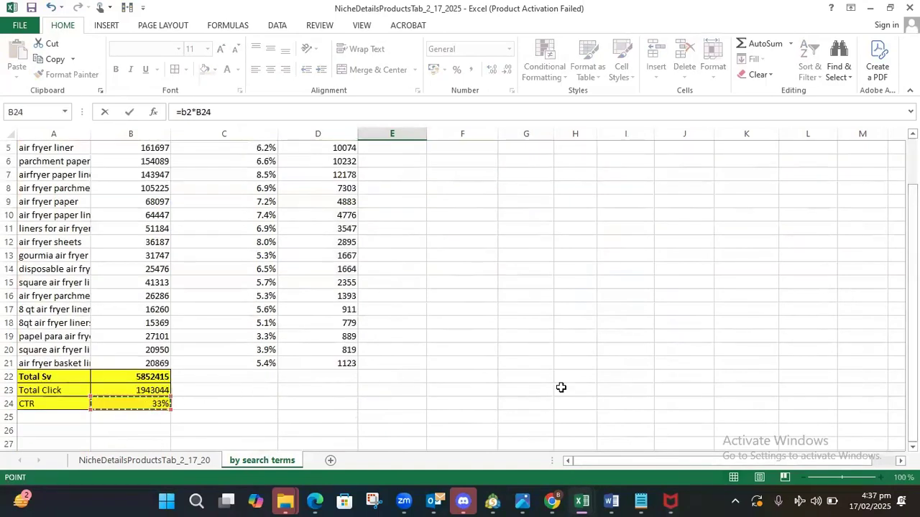
{"action": "key", "text": "Return"}
{"action": "scroll", "coordinate": [561, 386], "scroll_direction": "up", "scroll_amount": 1}
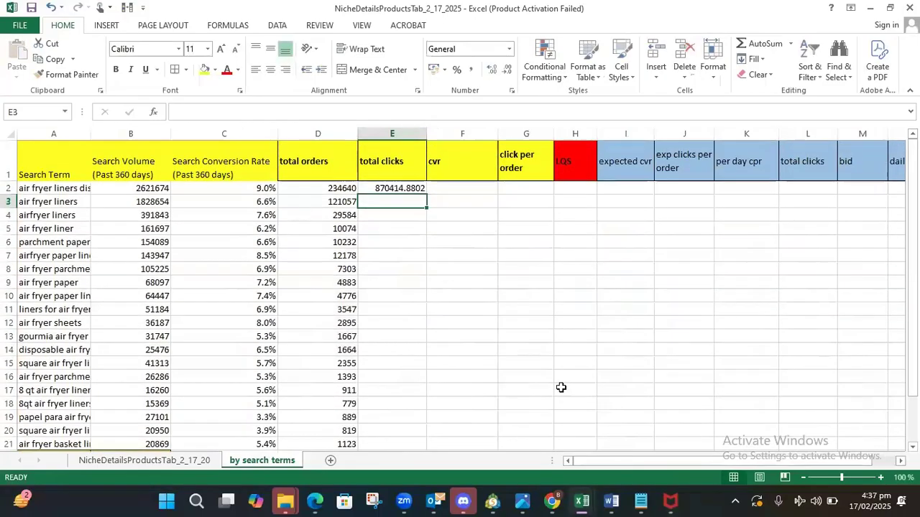
Format the total clicks value in E2 as a number without decimal places.
{"action": "left_click", "coordinate": [414, 188]}
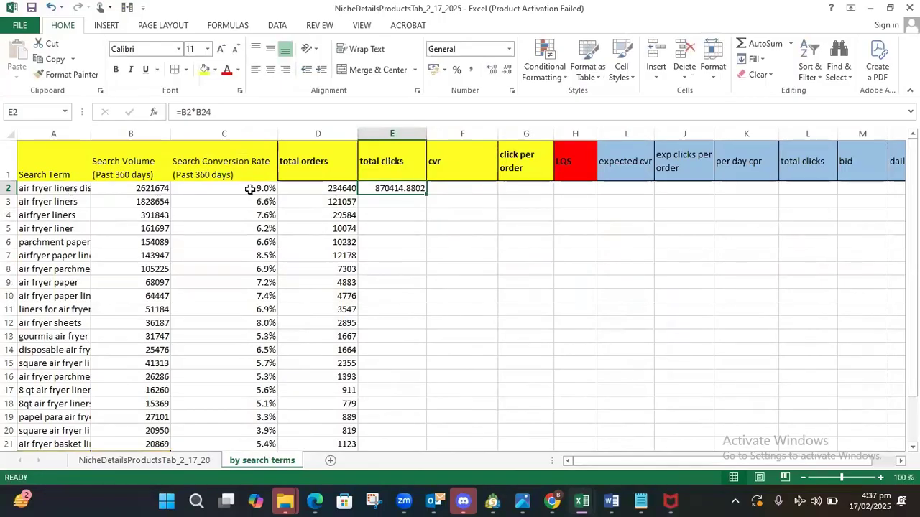
{"action": "left_click", "coordinate": [492, 70]}
{"action": "left_click", "coordinate": [507, 69]}
{"action": "left_click", "coordinate": [507, 70]}
{"action": "left_click", "coordinate": [507, 70]}
{"action": "left_click", "coordinate": [507, 70]}
{"action": "left_click", "coordinate": [507, 69]}
Try to fill the total clicks formula with its relative CTR reference from E2 down through E21.
{"action": "left_click_drag", "start_coordinate": [426, 194], "coordinate": [436, 406]}
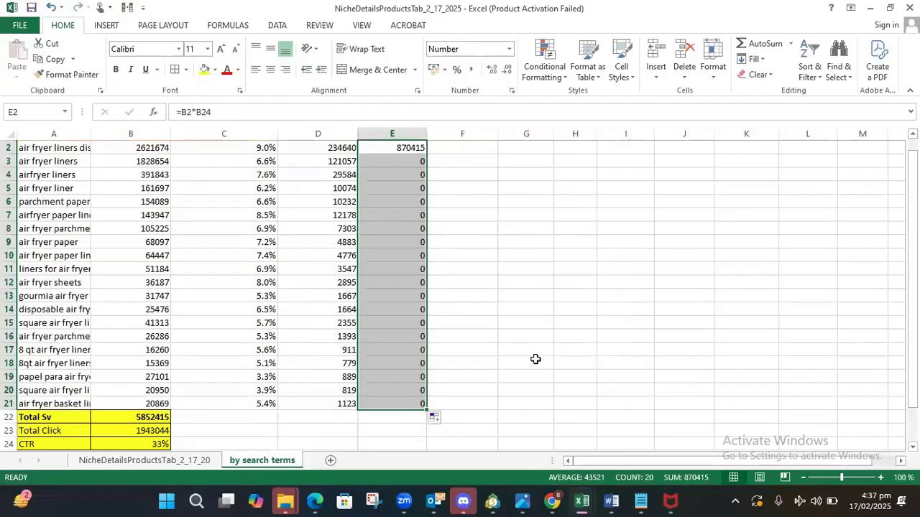
{"action": "key", "text": "ctrl+z"}
{"action": "left_click", "coordinate": [339, 309]}
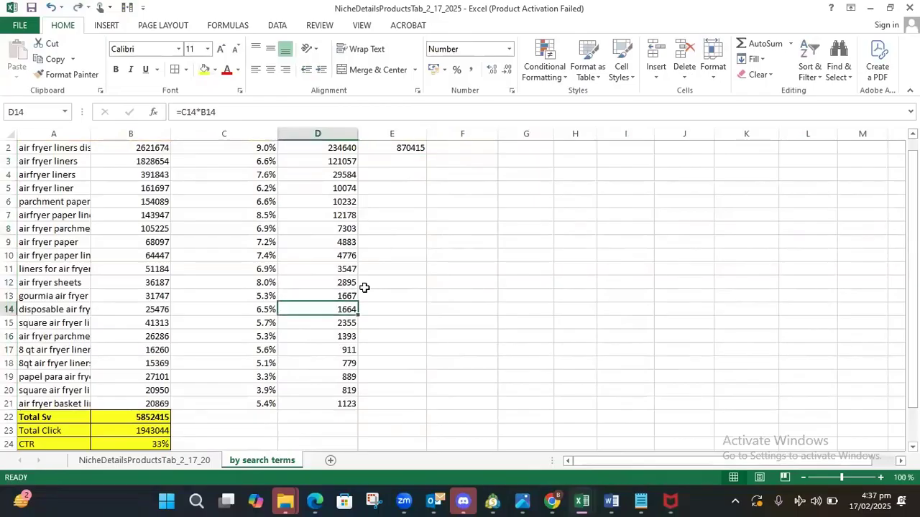
Make the CTR reference in E2 absolute so the total clicks formula reads =B2*$B$24.
{"action": "left_click", "coordinate": [417, 149]}
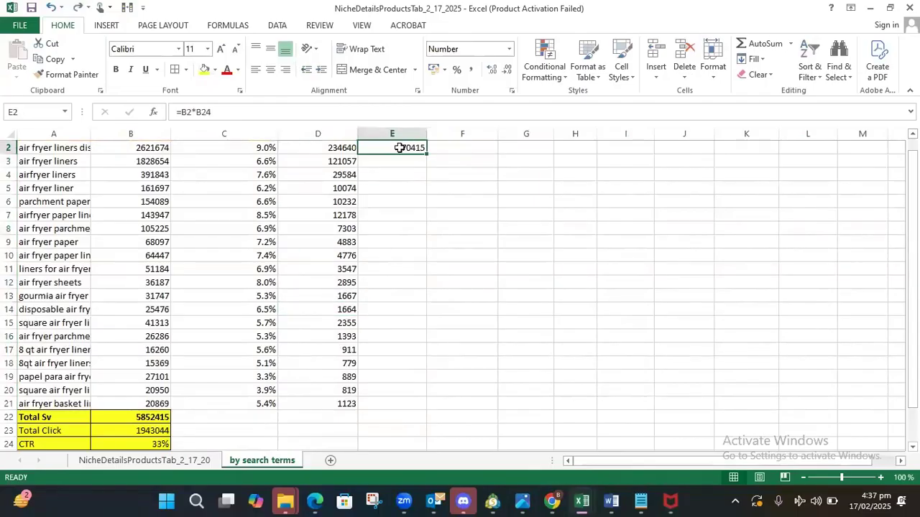
{"action": "left_click", "coordinate": [196, 113]}
{"action": "type", "text": "$"}
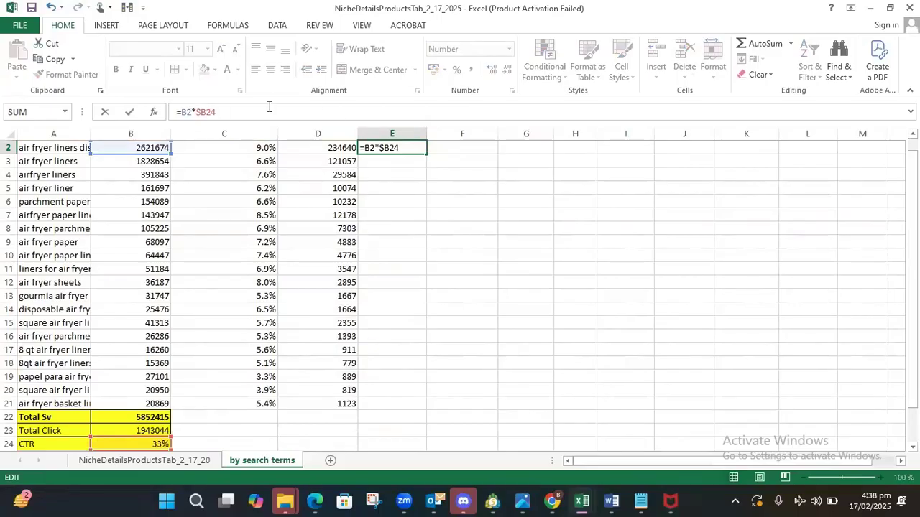
{"action": "type", "text": "$"}
{"action": "key", "text": "Return"}
{"action": "scroll", "coordinate": [365, 162], "scroll_direction": "up", "scroll_amount": 1}
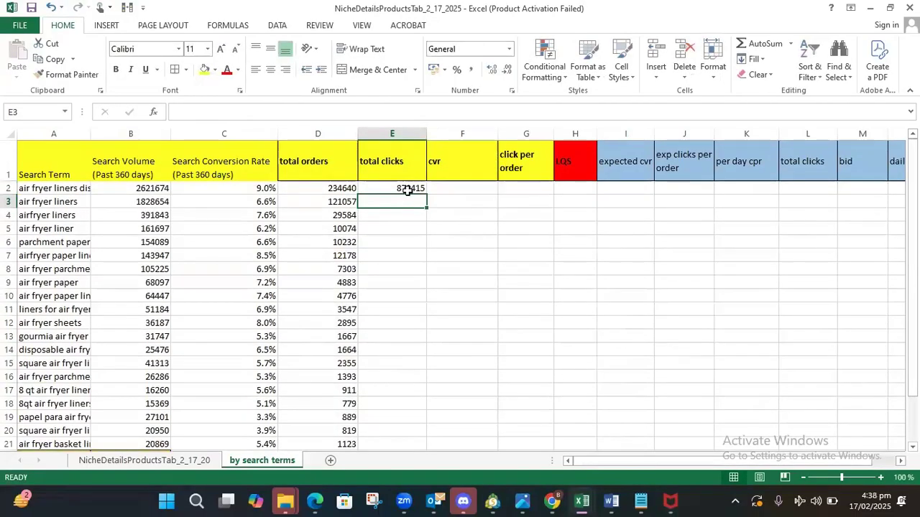
Fill the corrected total clicks formula from E2 down through E21.
{"action": "left_click", "coordinate": [408, 189]}
{"action": "left_click_drag", "start_coordinate": [427, 195], "coordinate": [435, 396]}
{"action": "scroll", "coordinate": [557, 346], "scroll_direction": "up", "scroll_amount": 1}
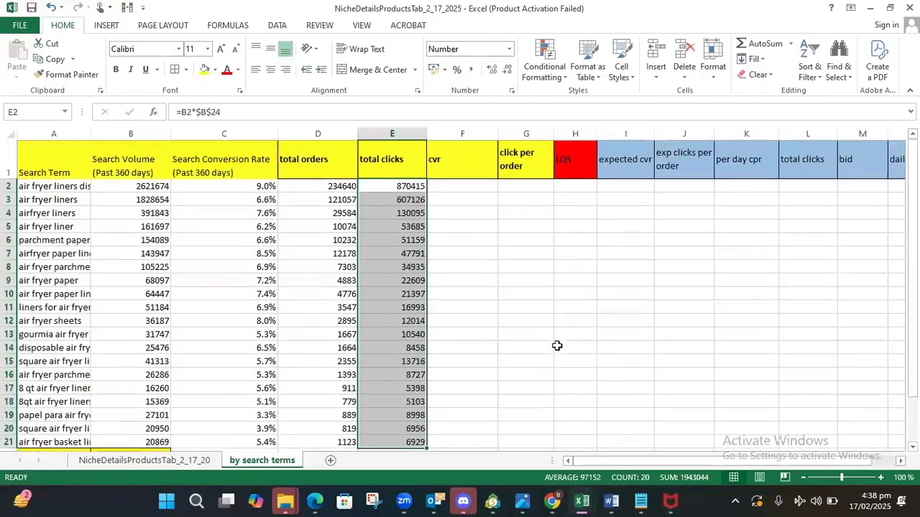
{"action": "left_click", "coordinate": [468, 191]}
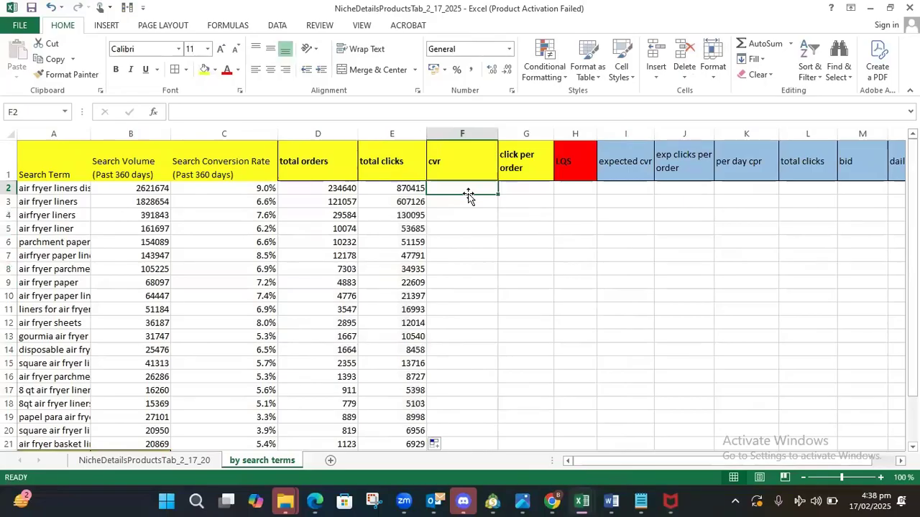
{"action": "type", "text": "="}
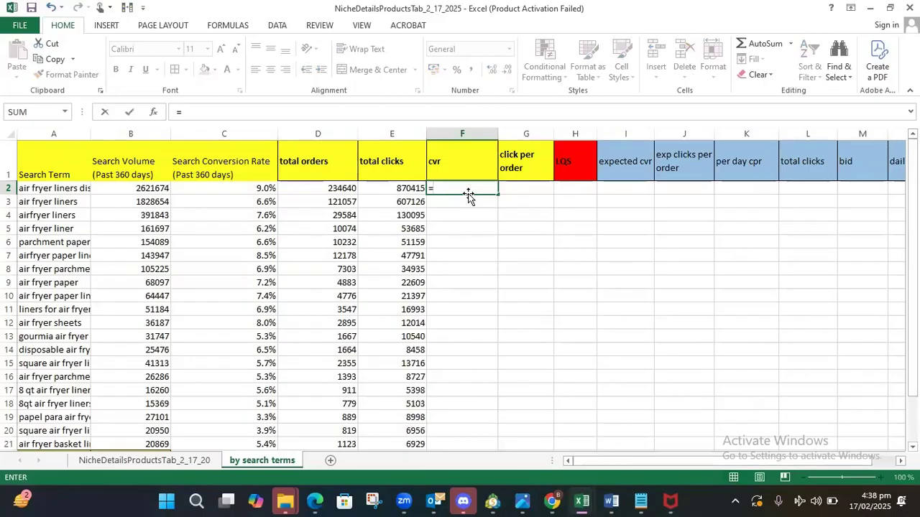
{"action": "mouse_move", "coordinate": [582, 501]}
{"action": "left_click", "coordinate": [482, 451]}
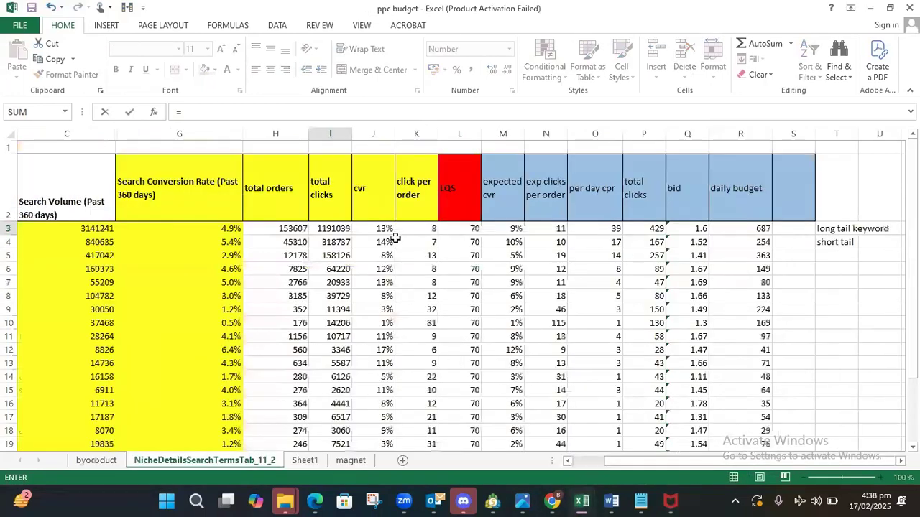
{"action": "left_click", "coordinate": [386, 228]}
{"action": "key", "text": "Escape"}
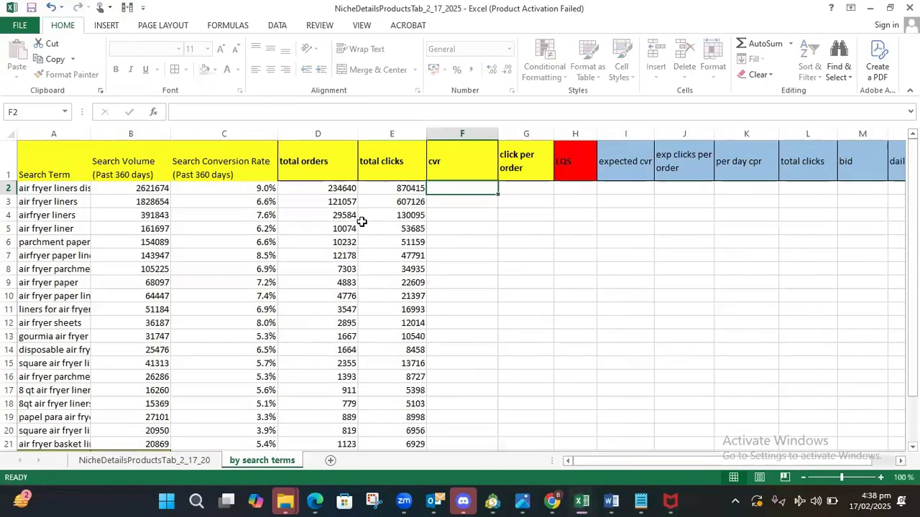
Switch to the ppc budget workbook and check the cvr formula in J3, then return to the search terms workbook.
{"action": "mouse_move", "coordinate": [582, 501]}
{"action": "left_click", "coordinate": [474, 446]}
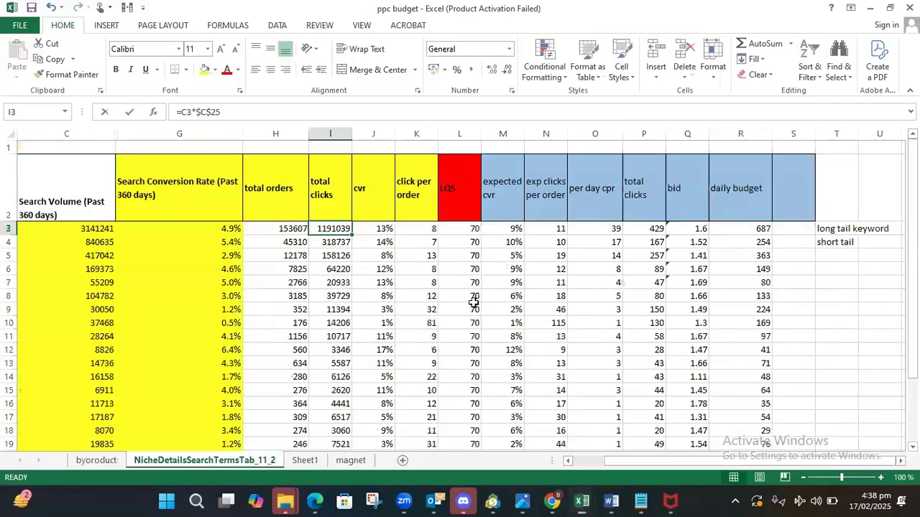
{"action": "left_click", "coordinate": [383, 188]}
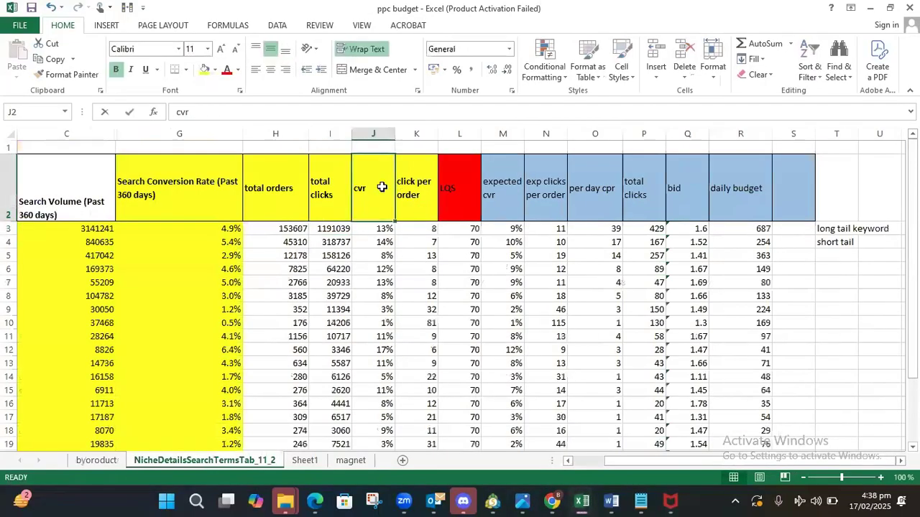
{"action": "left_click", "coordinate": [375, 227]}
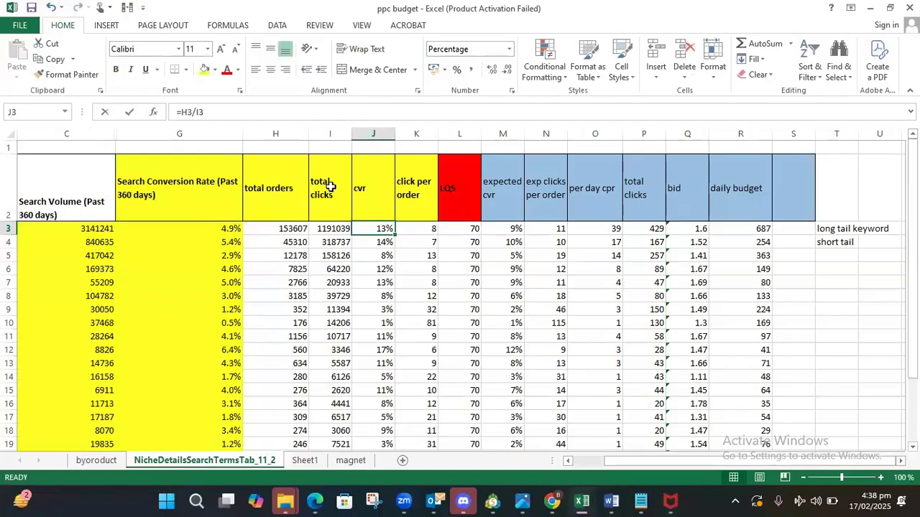
{"action": "left_click", "coordinate": [867, 7]}
Enter the cvr formula =D2/E2 in F2, dividing total orders by total clicks.
{"action": "type", "text": "="}
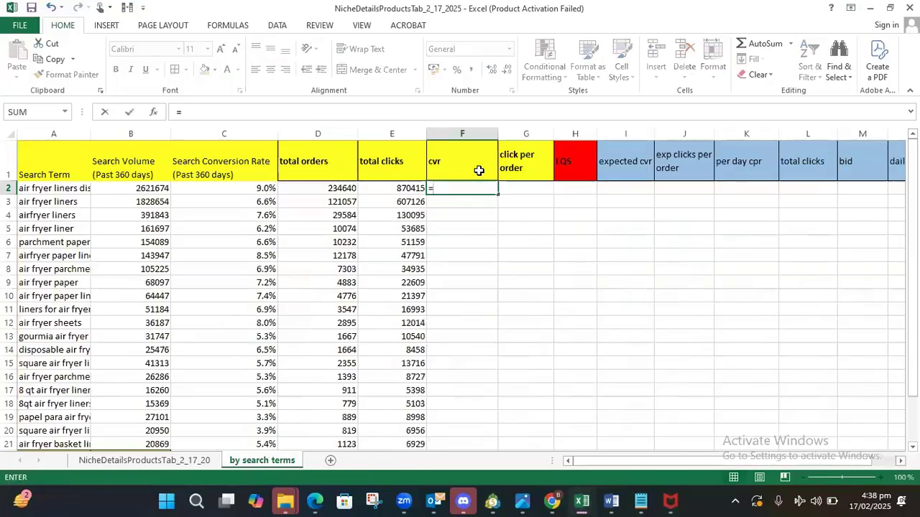
{"action": "type", "text": "d"}
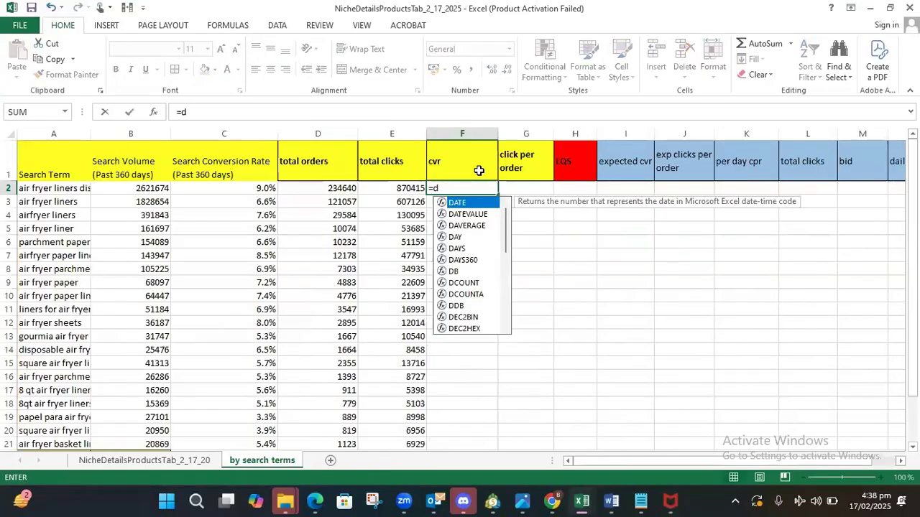
{"action": "type", "text": "1"}
{"action": "key", "text": "BackSpace"}
{"action": "type", "text": "3"}
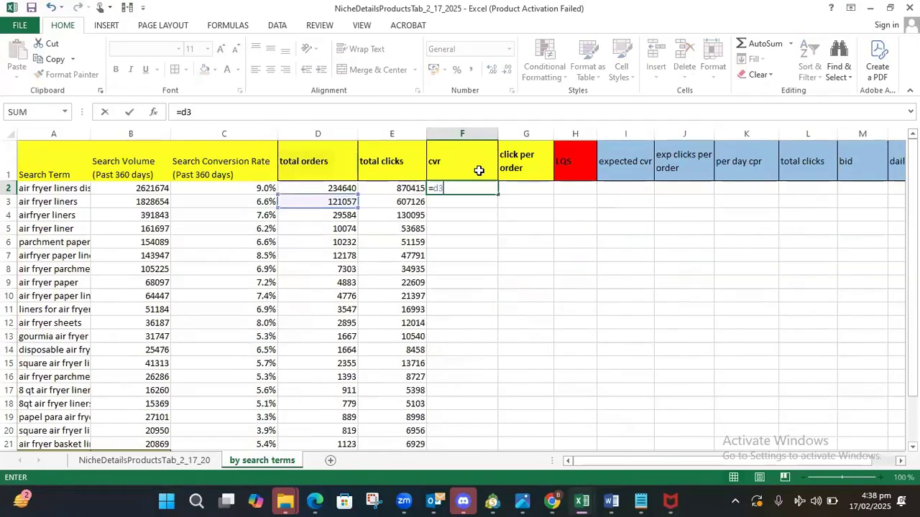
{"action": "key", "text": "BackSpace"}
{"action": "type", "text": "2"}
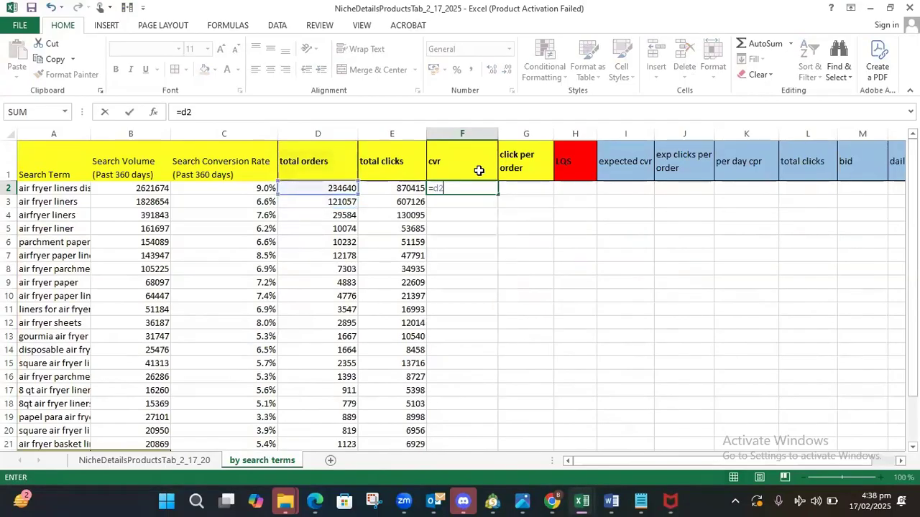
{"action": "type", "text": "/"}
{"action": "left_click", "coordinate": [412, 186]}
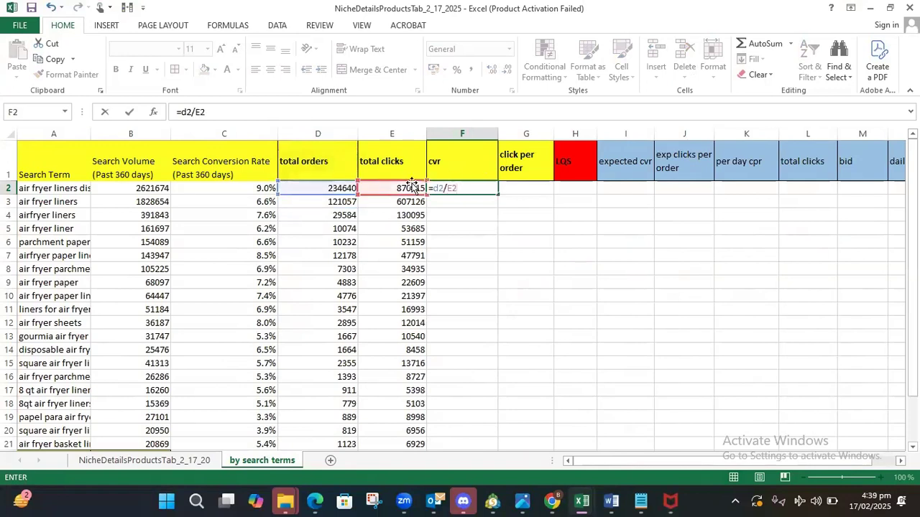
{"action": "key", "text": "Return"}
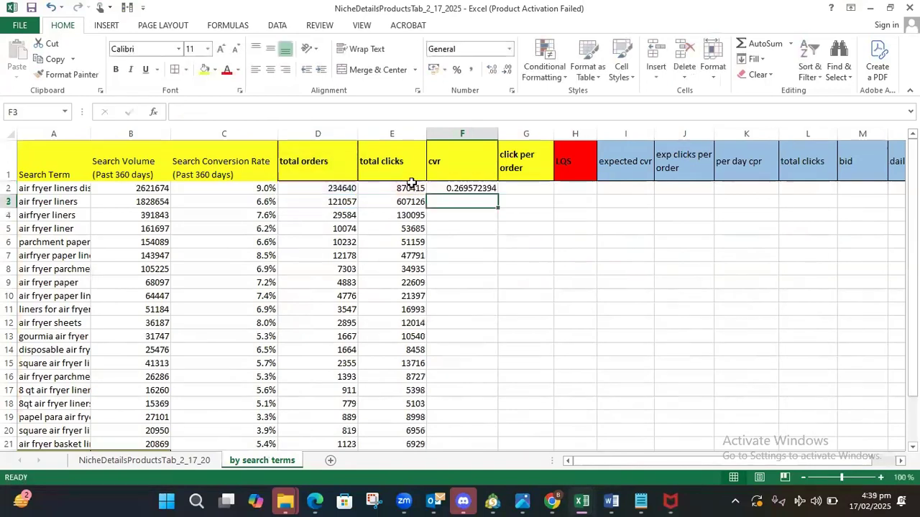
Format the cvr in F2 as a percentage and fill its formula down through F21.
{"action": "left_click", "coordinate": [458, 187]}
{"action": "left_click", "coordinate": [456, 69]}
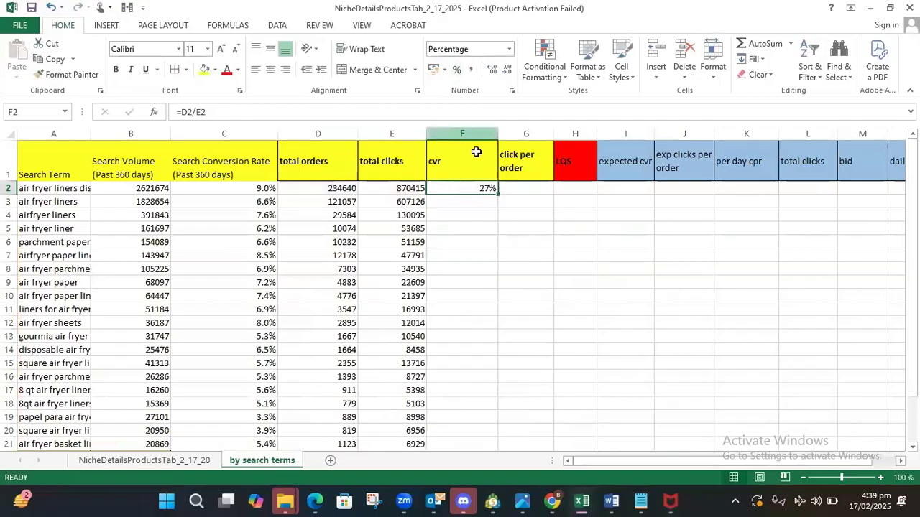
{"action": "left_click_drag", "start_coordinate": [498, 192], "coordinate": [512, 406]}
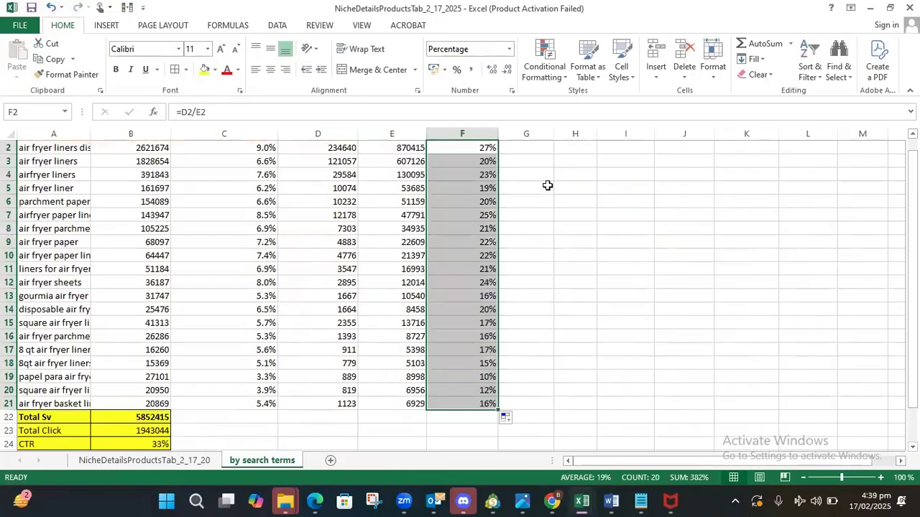
{"action": "left_click", "coordinate": [582, 196]}
{"action": "scroll", "coordinate": [582, 196], "scroll_direction": "up", "scroll_amount": 1}
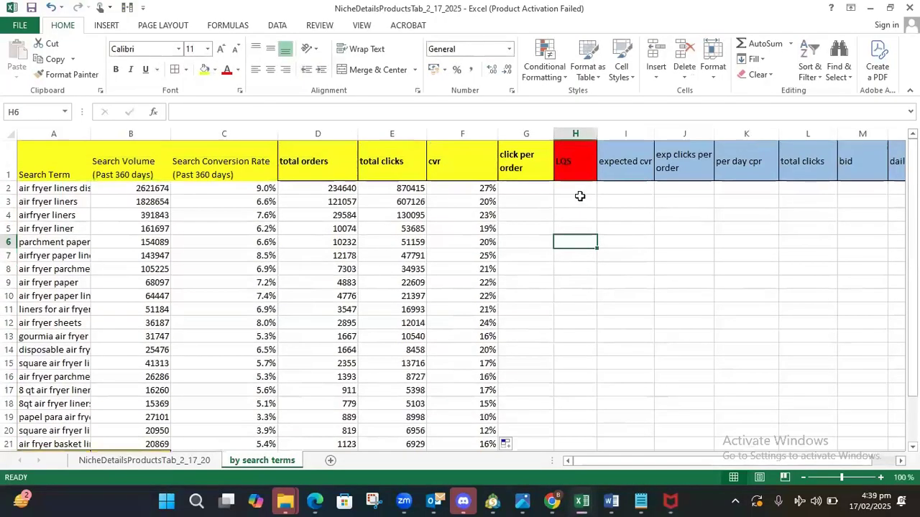
Add AutoSum totals in row 22 for the total orders and total clicks columns.
{"action": "scroll", "coordinate": [565, 204], "scroll_direction": "down", "scroll_amount": 1}
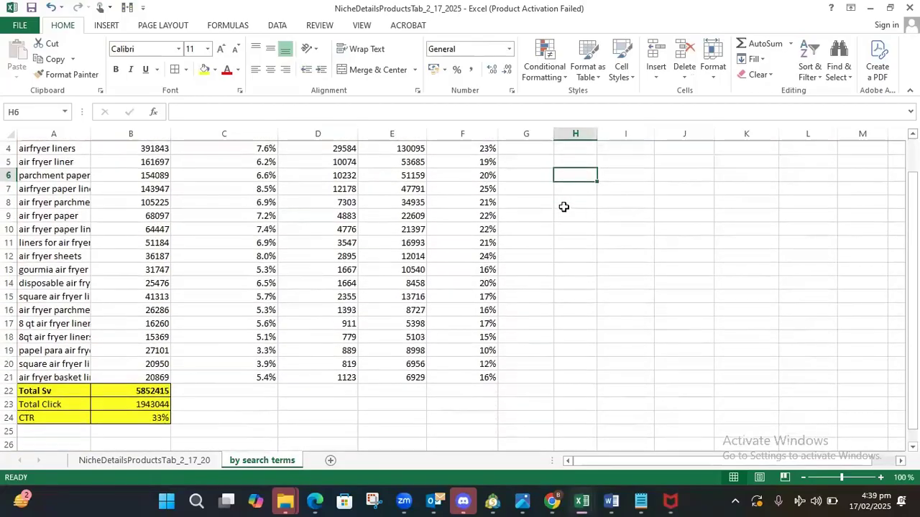
{"action": "scroll", "coordinate": [563, 206], "scroll_direction": "up", "scroll_amount": 1}
{"action": "left_click_drag", "start_coordinate": [342, 189], "coordinate": [342, 399]}
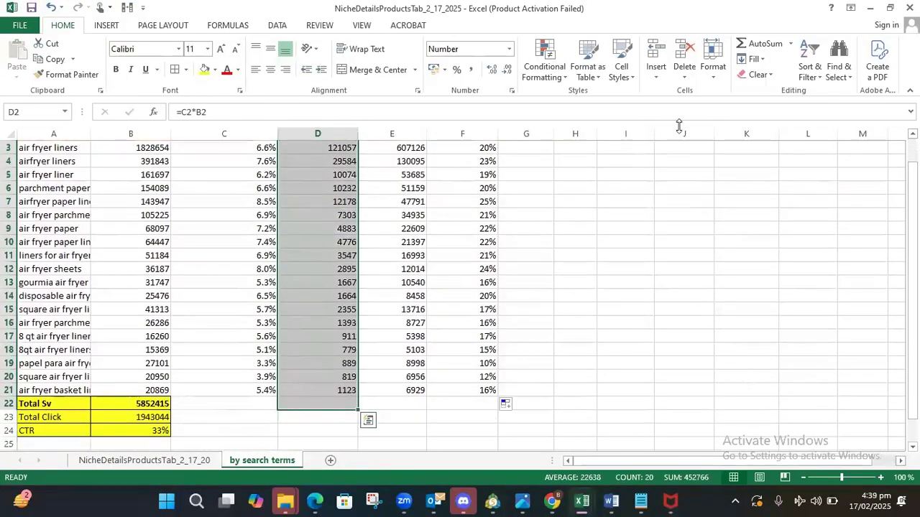
{"action": "left_click", "coordinate": [761, 43]}
{"action": "scroll", "coordinate": [503, 182], "scroll_direction": "up", "scroll_amount": 1}
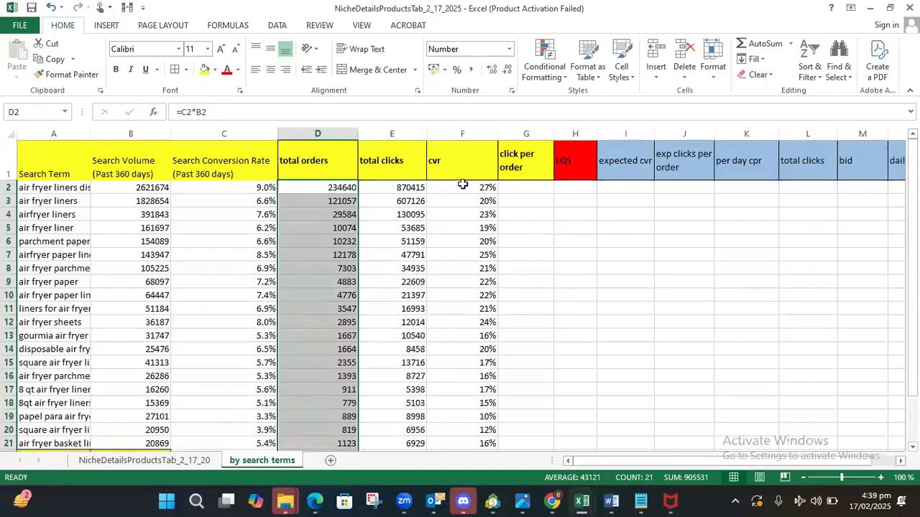
{"action": "left_click_drag", "start_coordinate": [410, 180], "coordinate": [413, 419]}
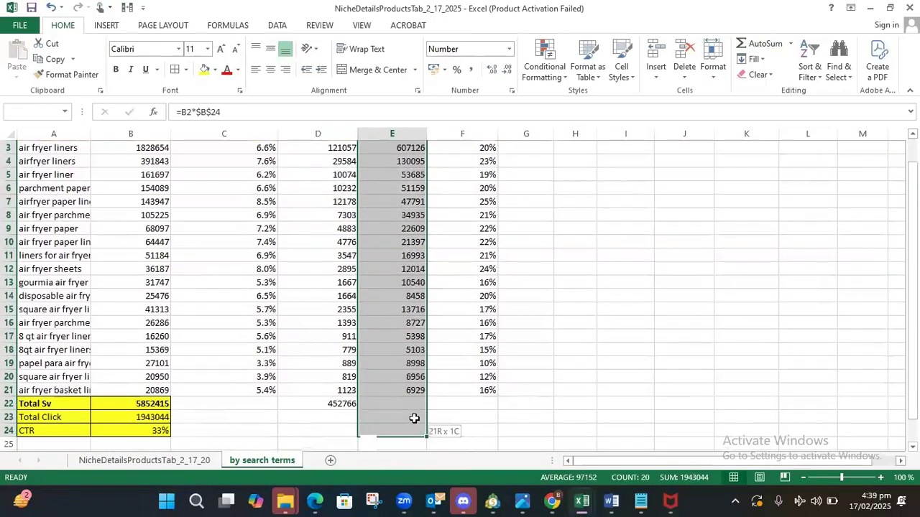
{"action": "left_click", "coordinate": [761, 43]}
Highlight the overall cvr in F22 with bold text and a yellow fill.
{"action": "left_click", "coordinate": [456, 415]}
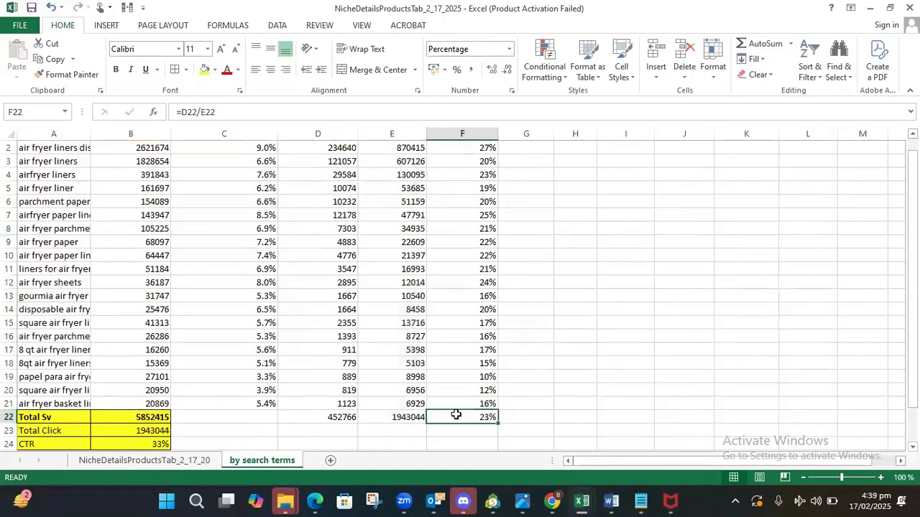
{"action": "scroll", "coordinate": [508, 340], "scroll_direction": "up", "scroll_amount": 1}
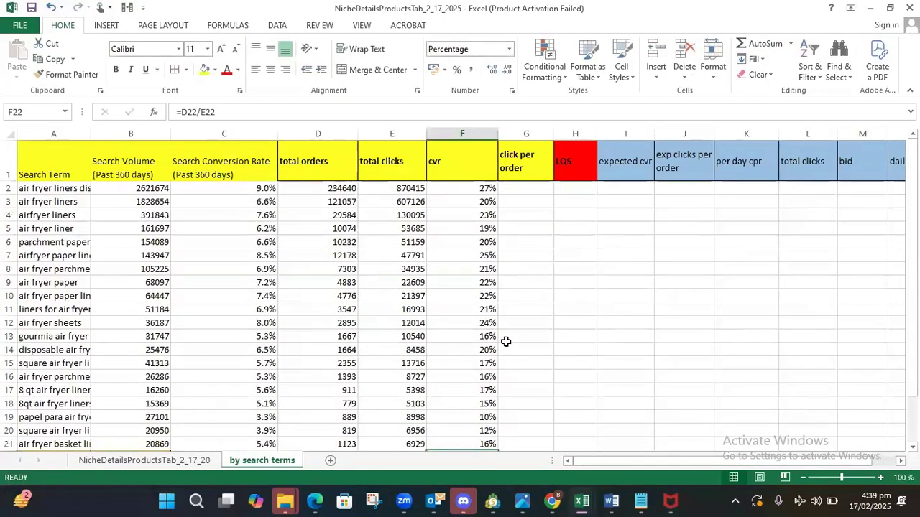
{"action": "scroll", "coordinate": [508, 340], "scroll_direction": "down", "scroll_amount": 1}
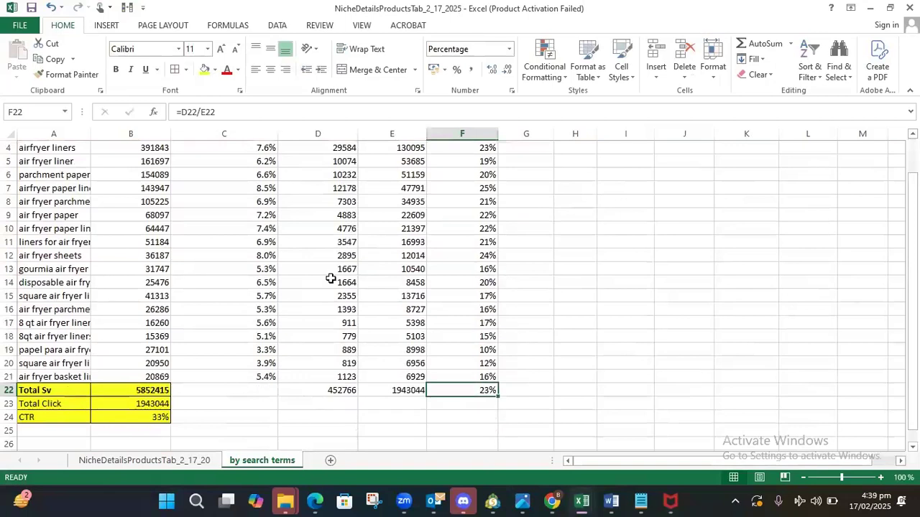
{"action": "left_click", "coordinate": [204, 70]}
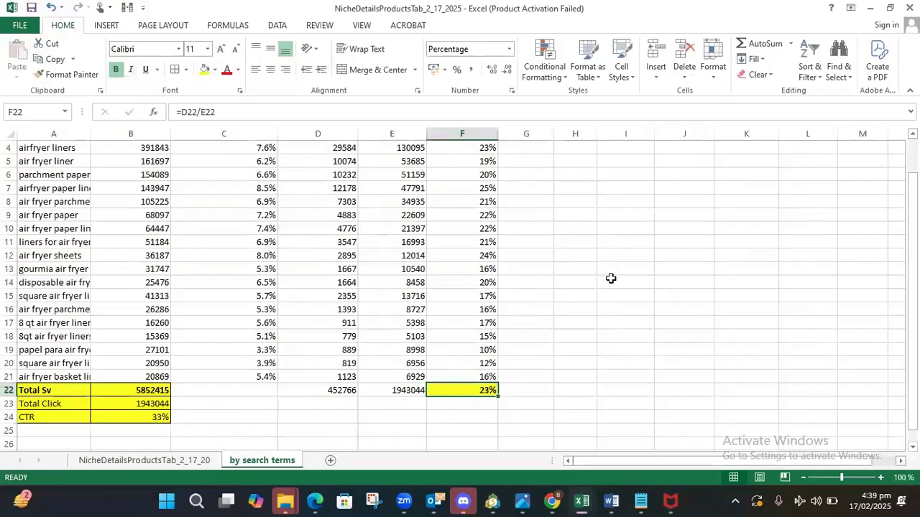
{"action": "scroll", "coordinate": [611, 278], "scroll_direction": "up", "scroll_amount": 1}
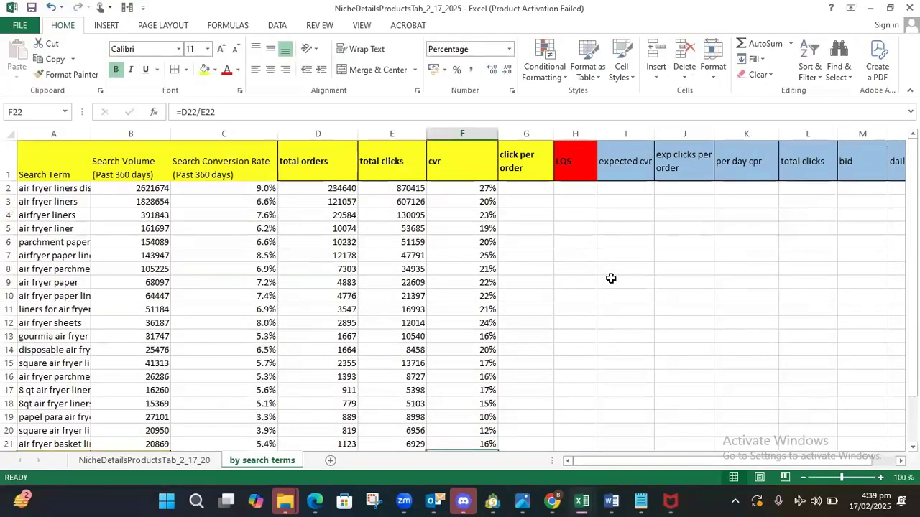
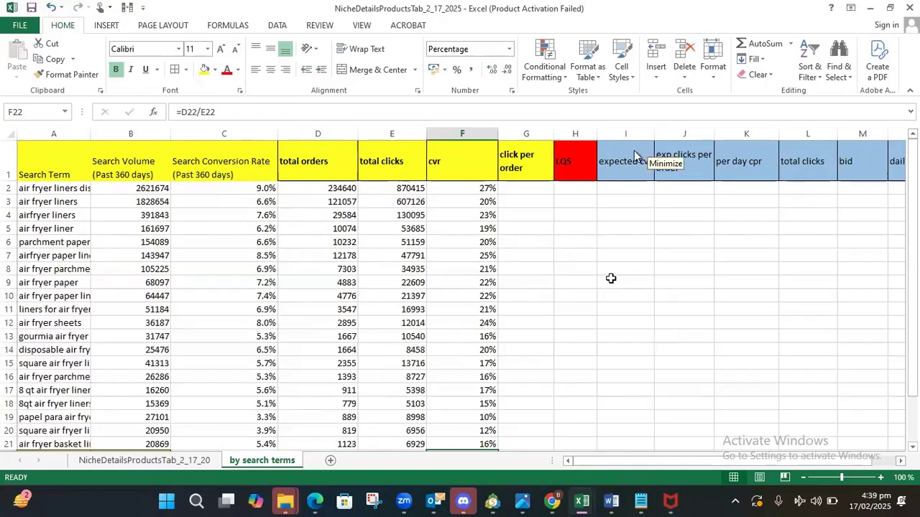
{"action": "mouse_move", "coordinate": [344, 348]}
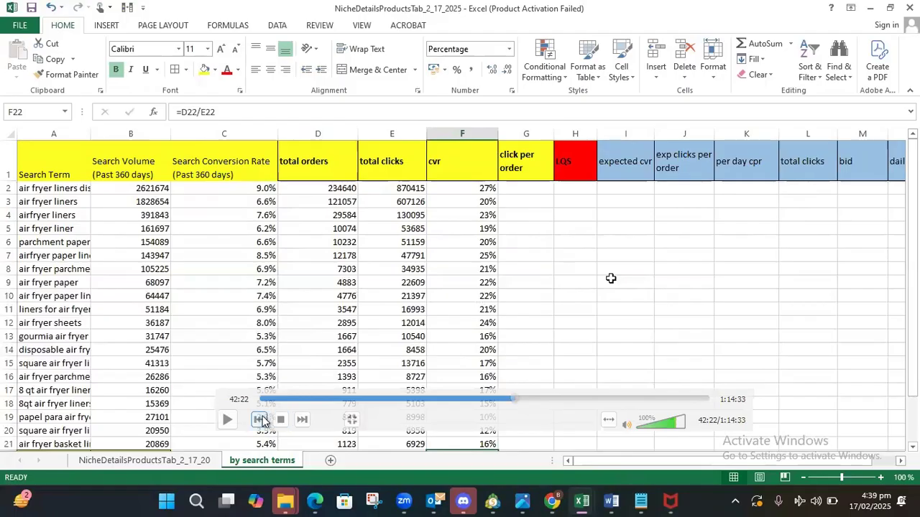
{"action": "left_click", "coordinate": [228, 421]}
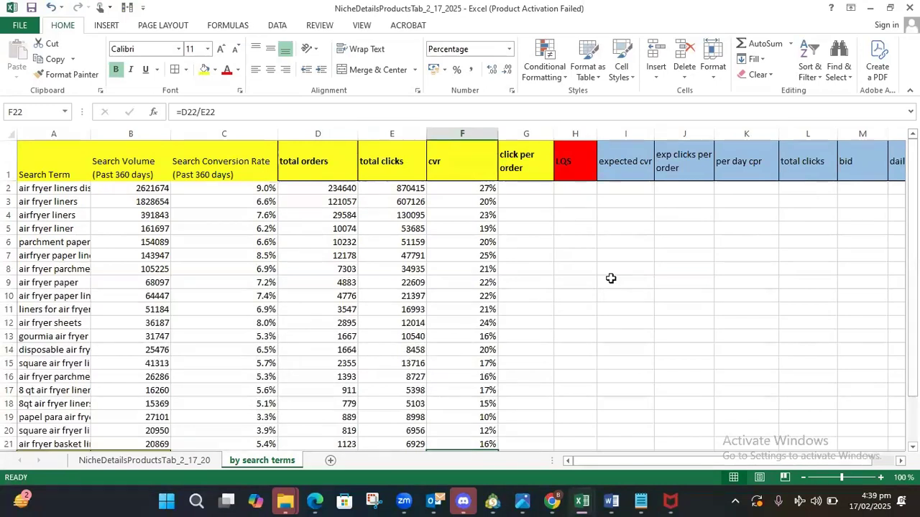
Widen the click per order column and enter the formula =1/F2 in G2.
{"action": "left_click_drag", "start_coordinate": [553, 133], "coordinate": [595, 134]}
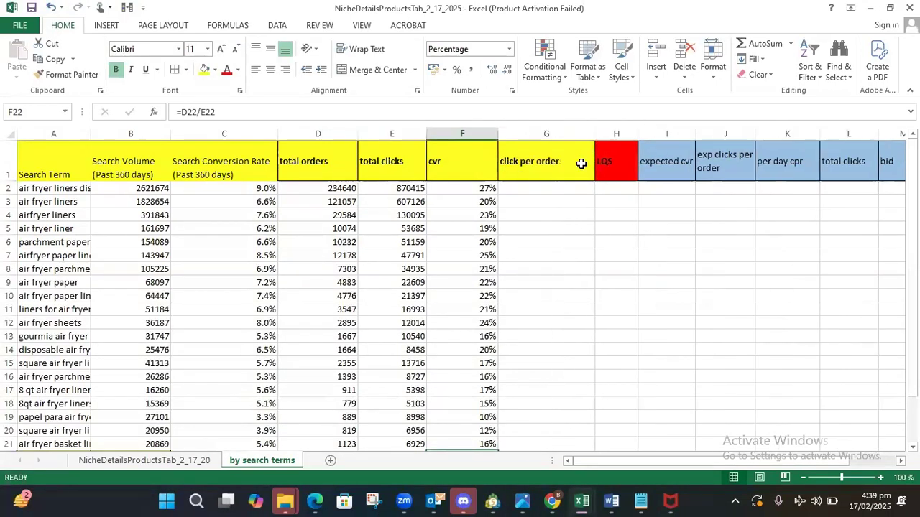
{"action": "left_click", "coordinate": [563, 189]}
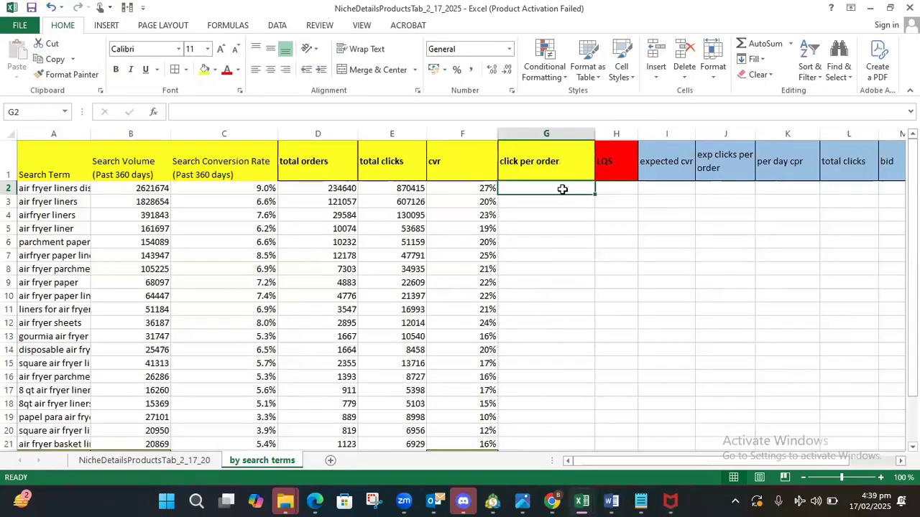
{"action": "type", "text": "="}
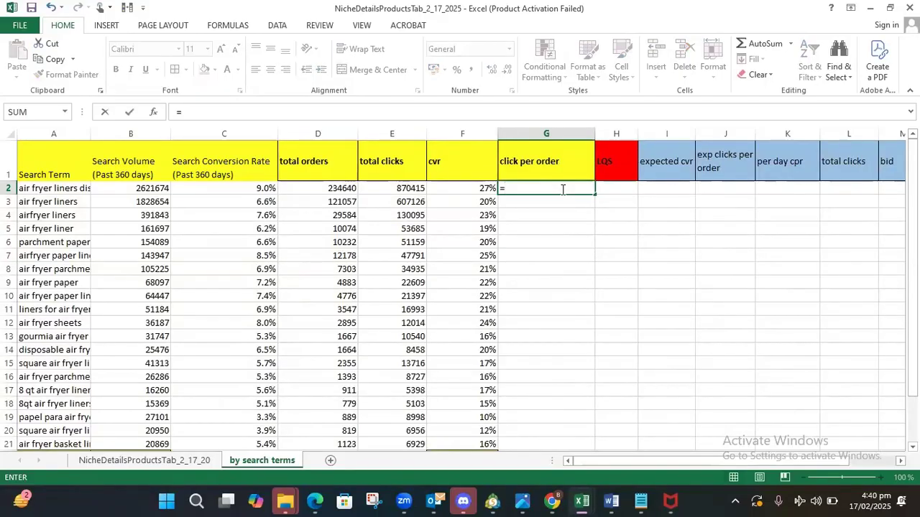
{"action": "type", "text": "1"}
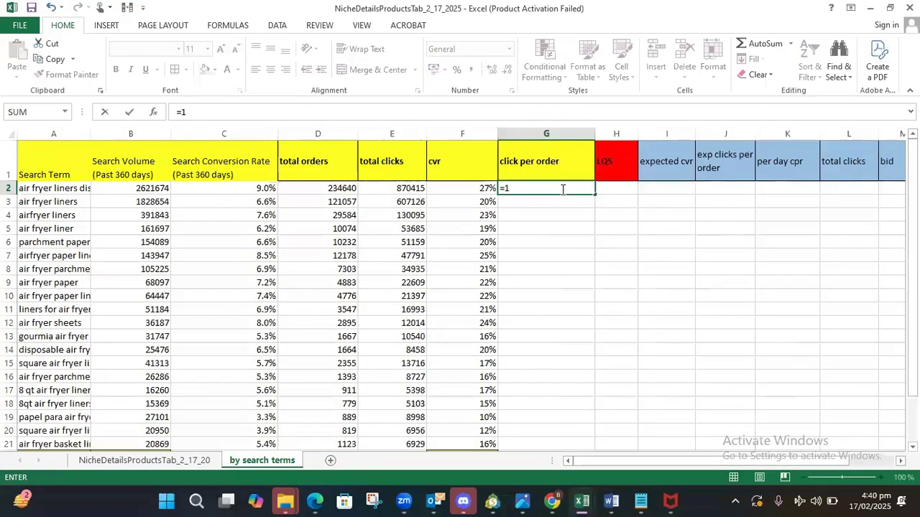
{"action": "type", "text": "/"}
{"action": "left_click", "coordinate": [463, 172]}
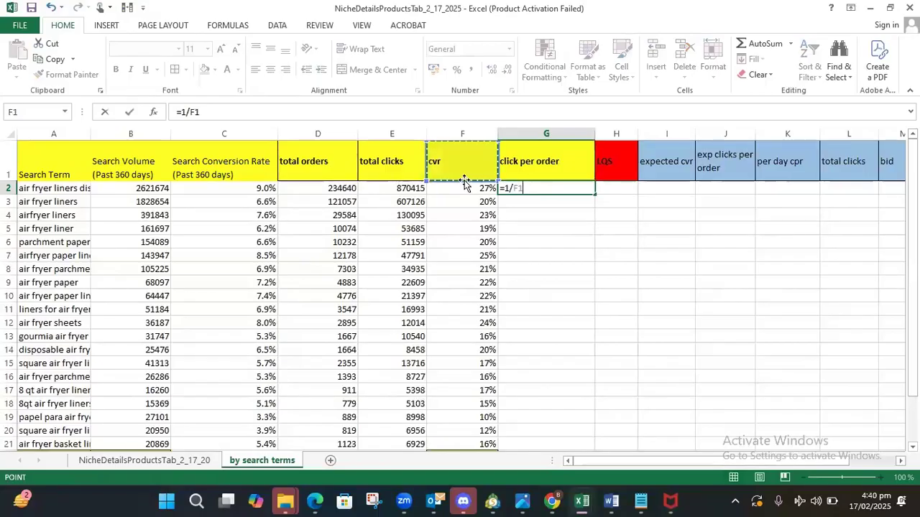
{"action": "left_click", "coordinate": [455, 189]}
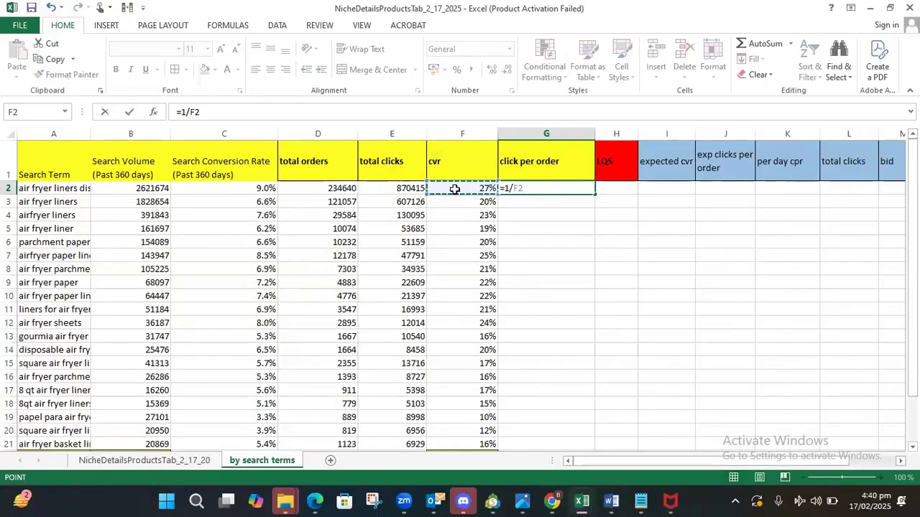
{"action": "key", "text": "Return"}
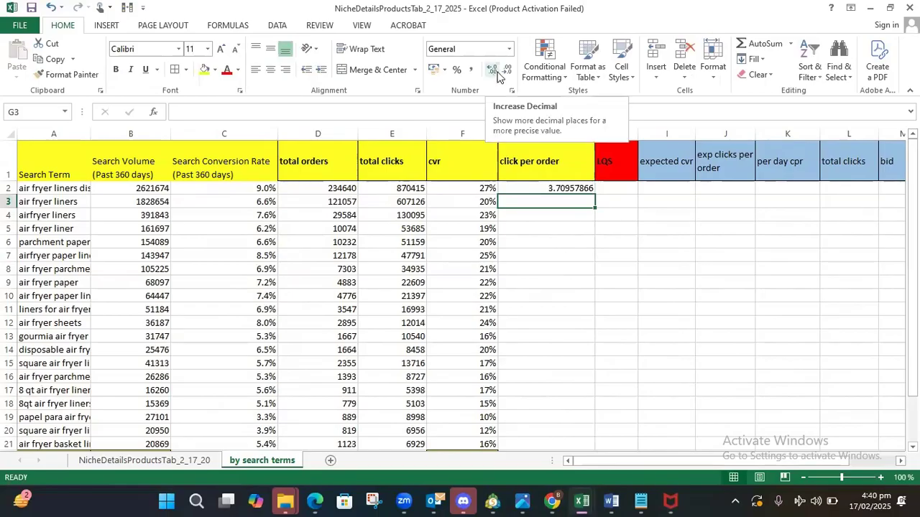
Format the click per order value in G2 without decimal places and fill its formula down through G21.
{"action": "left_click", "coordinate": [531, 188]}
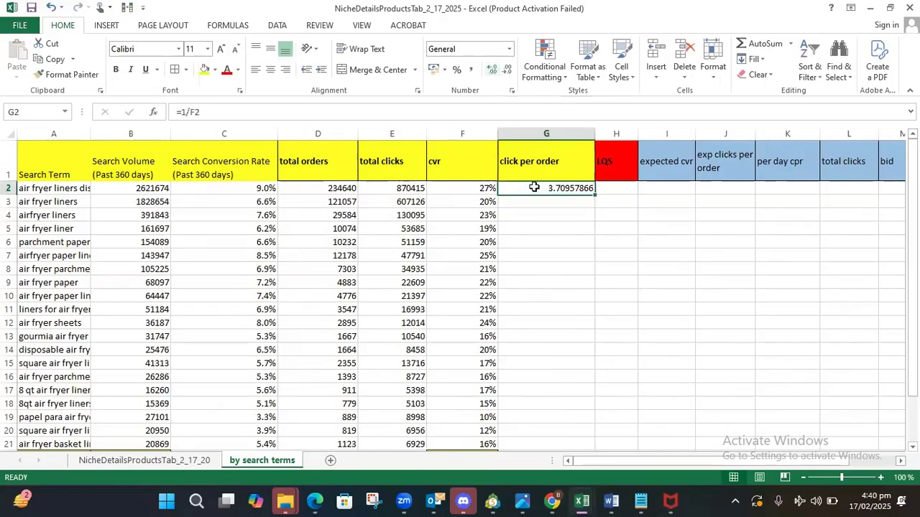
{"action": "left_click", "coordinate": [504, 75]}
{"action": "left_click", "coordinate": [505, 75]}
{"action": "left_click", "coordinate": [504, 75]}
{"action": "left_click", "coordinate": [505, 74]}
{"action": "left_click", "coordinate": [504, 75]}
{"action": "left_click", "coordinate": [504, 75]}
{"action": "left_click", "coordinate": [504, 74]}
{"action": "left_click", "coordinate": [504, 75]}
{"action": "left_click_drag", "start_coordinate": [595, 194], "coordinate": [596, 395]}
{"action": "scroll", "coordinate": [708, 333], "scroll_direction": "up", "scroll_amount": 1}
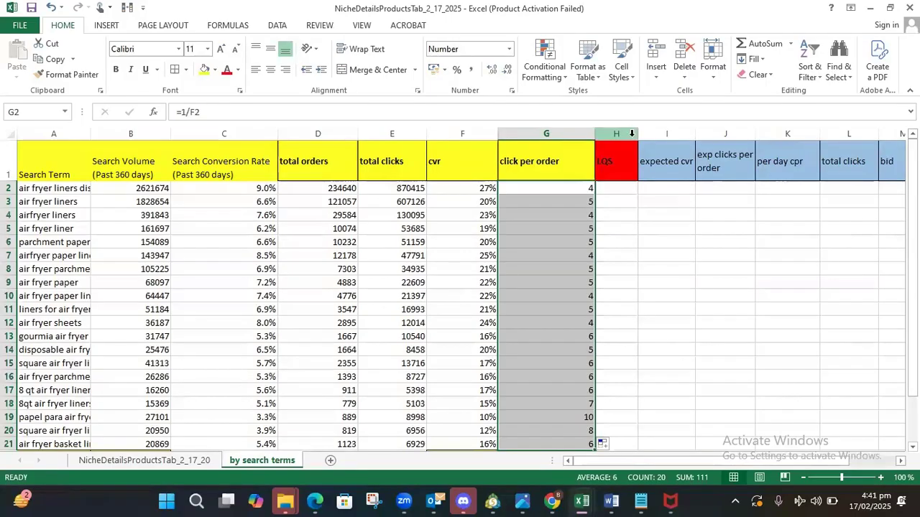
Widen the LQS column, enter 70 in H2 and fill the value down through H21.
{"action": "left_click_drag", "start_coordinate": [637, 134], "coordinate": [667, 132]}
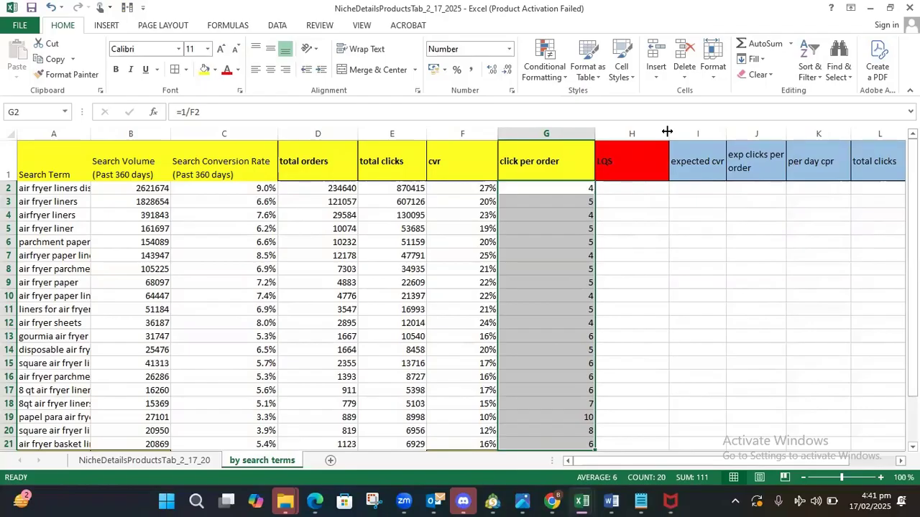
{"action": "left_click", "coordinate": [635, 188]}
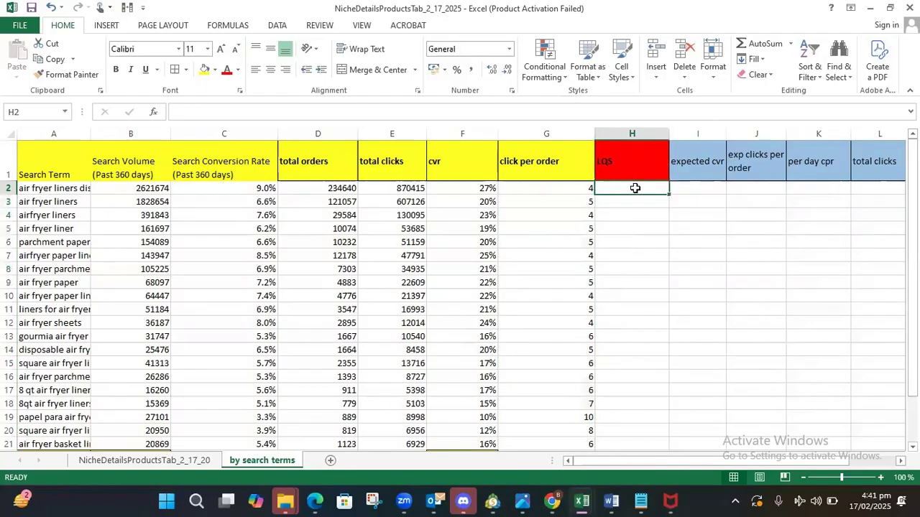
{"action": "type", "text": "70"}
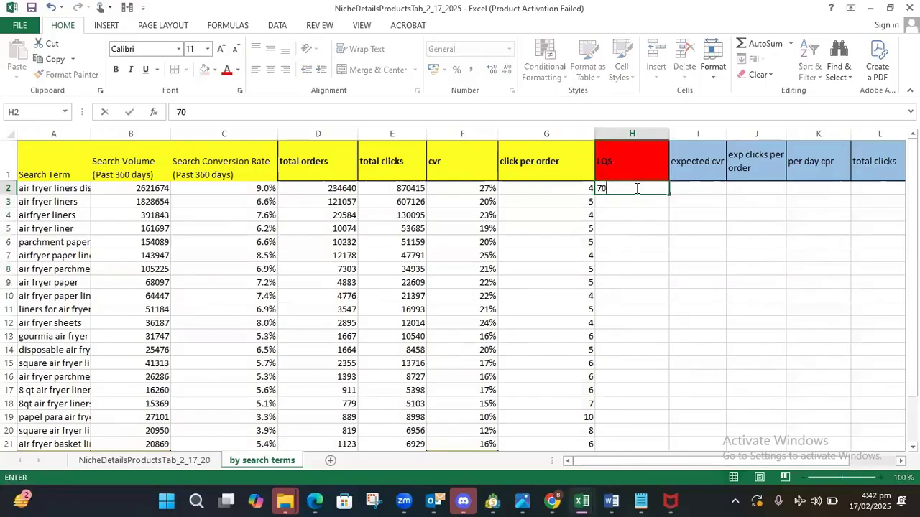
{"action": "left_click", "coordinate": [653, 249]}
{"action": "left_click", "coordinate": [630, 191]}
{"action": "left_click_drag", "start_coordinate": [669, 195], "coordinate": [670, 415]}
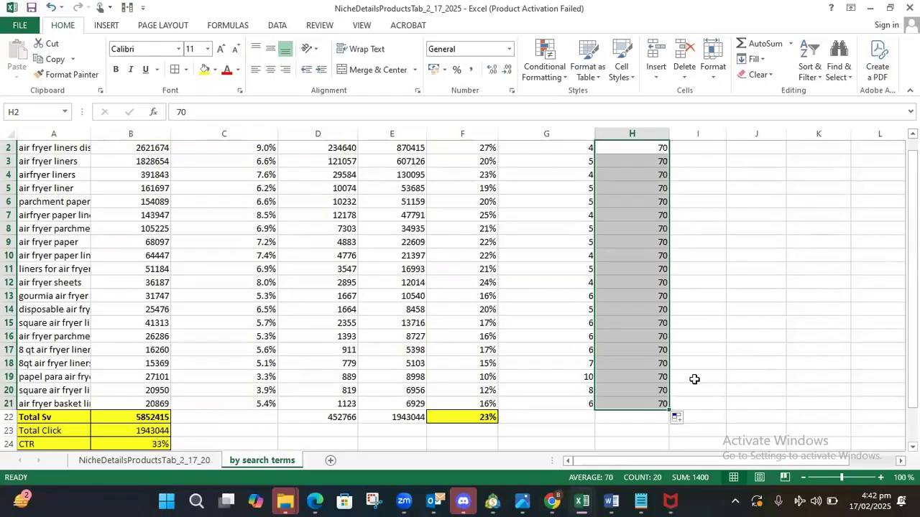
Slightly widen the expected cvr and LQS columns and enter the formula =F2/100*H2 in I2.
{"action": "scroll", "coordinate": [791, 288], "scroll_direction": "up", "scroll_amount": 1}
{"action": "mouse_move", "coordinate": [726, 137]}
{"action": "left_mouse_down"}
{"action": "mouse_move", "coordinate": [714, 136]}
{"action": "mouse_move", "coordinate": [728, 137]}
{"action": "left_mouse_up"}
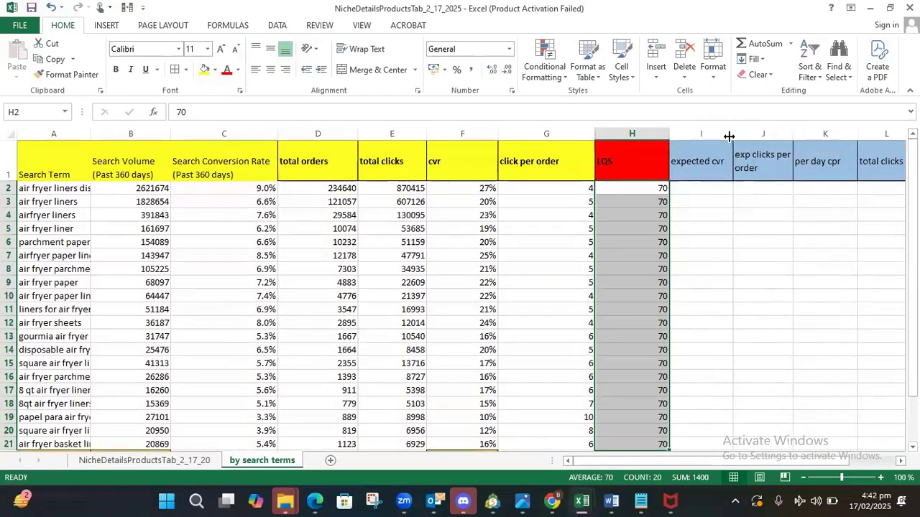
{"action": "left_click_drag", "start_coordinate": [668, 134], "coordinate": [674, 135]}
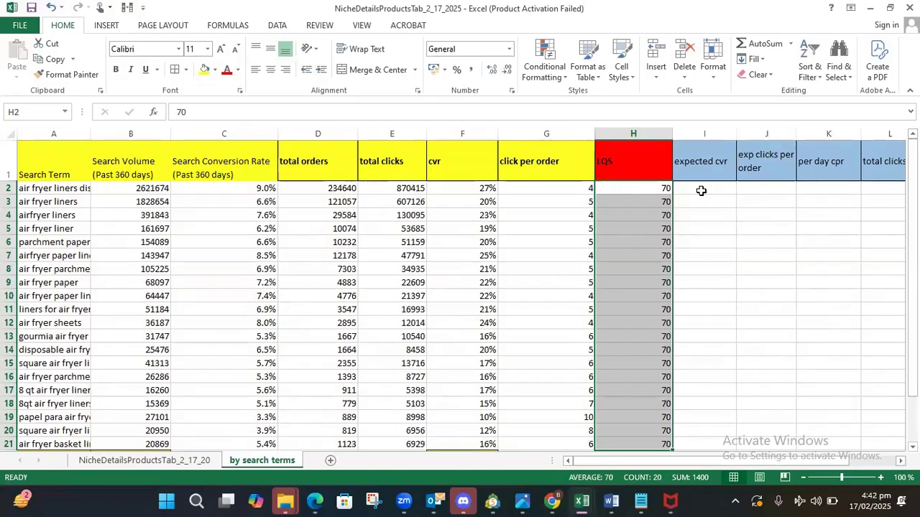
{"action": "left_click", "coordinate": [480, 184]}
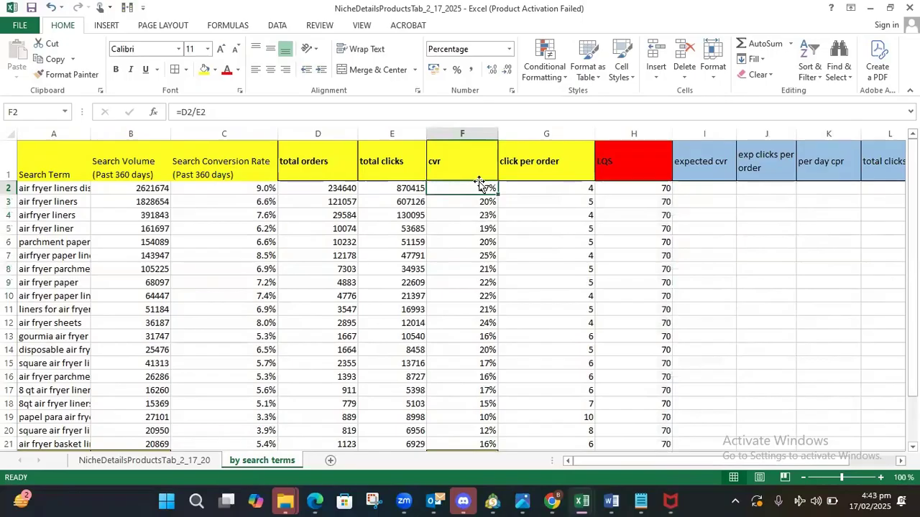
{"action": "left_click", "coordinate": [623, 190]}
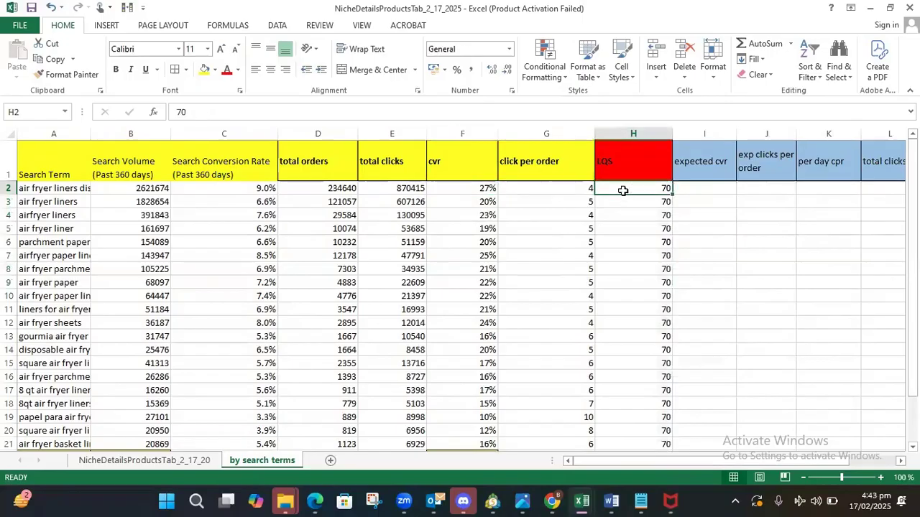
{"action": "left_click", "coordinate": [693, 191]}
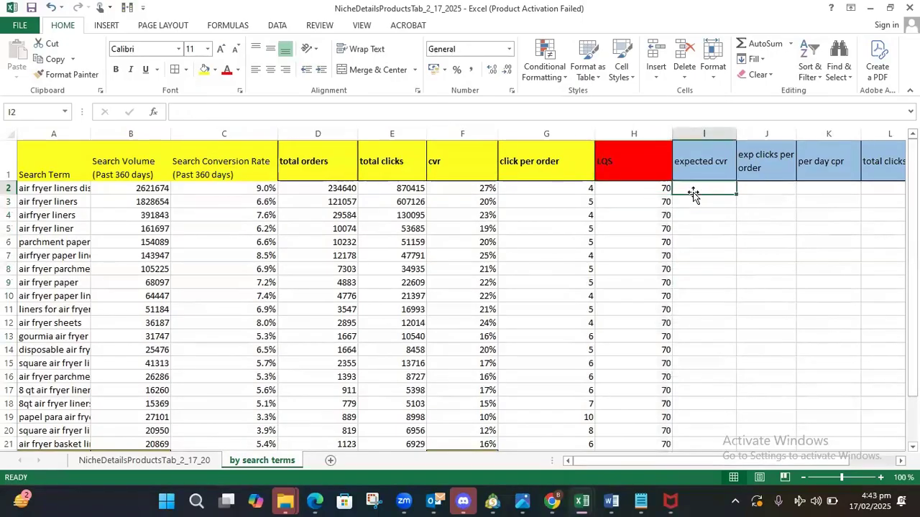
{"action": "type", "text": "="}
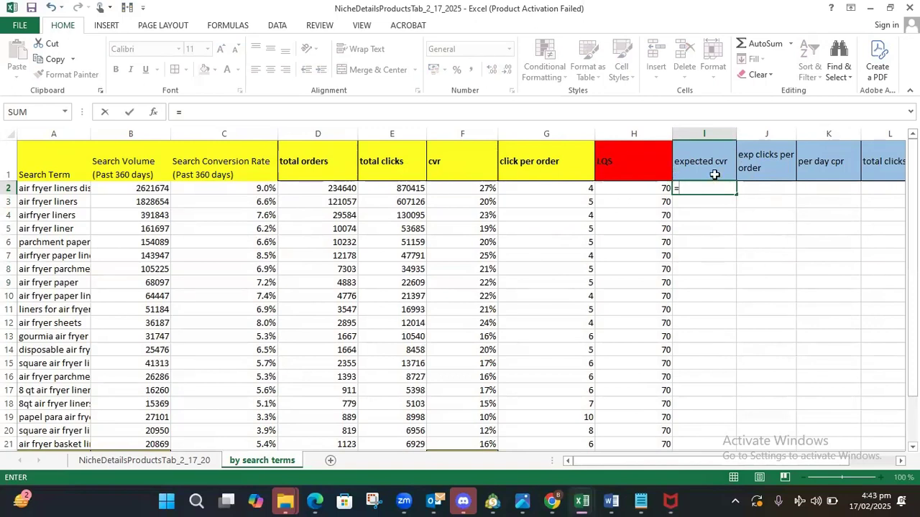
{"action": "type", "text": "f"}
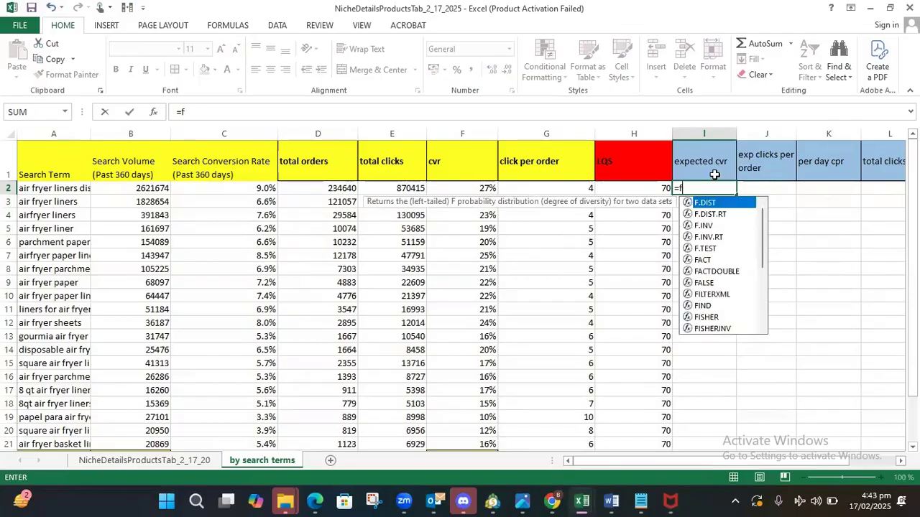
{"action": "type", "text": "2"}
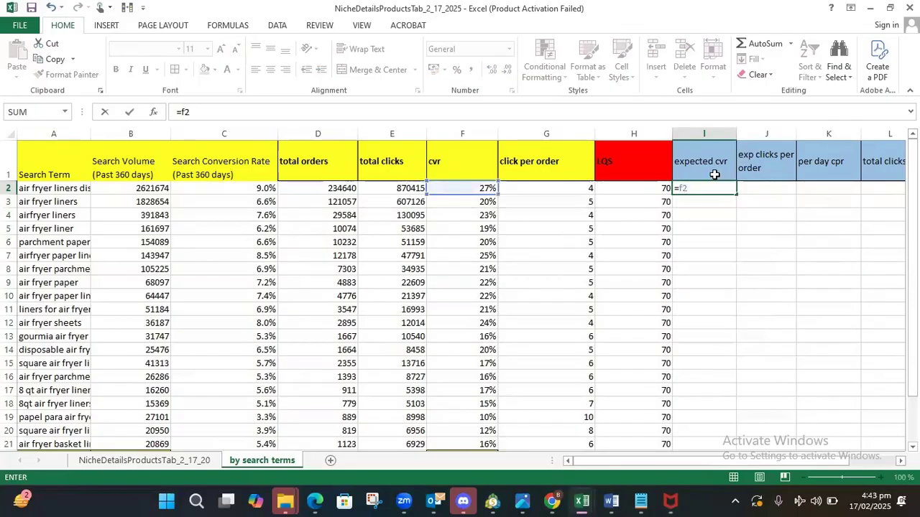
{"action": "type", "text": "/100*"}
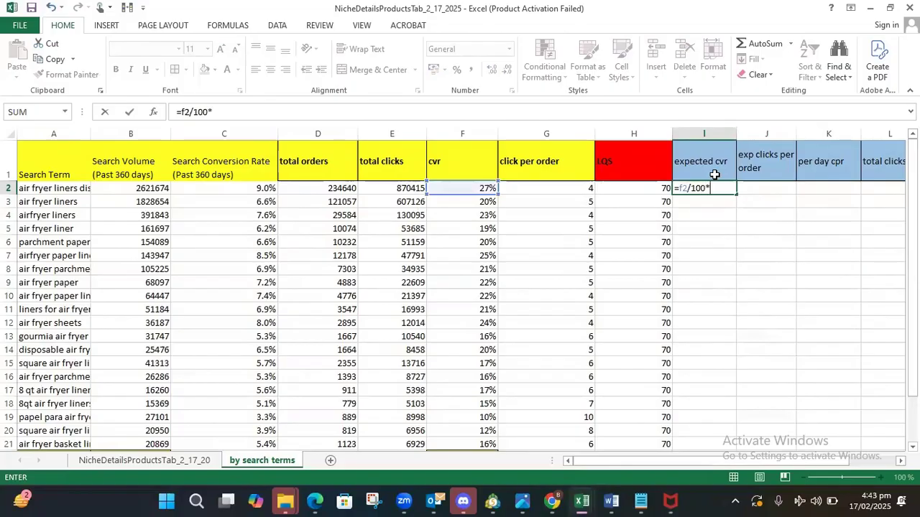
{"action": "left_click", "coordinate": [654, 192]}
{"action": "key", "text": "Return"}
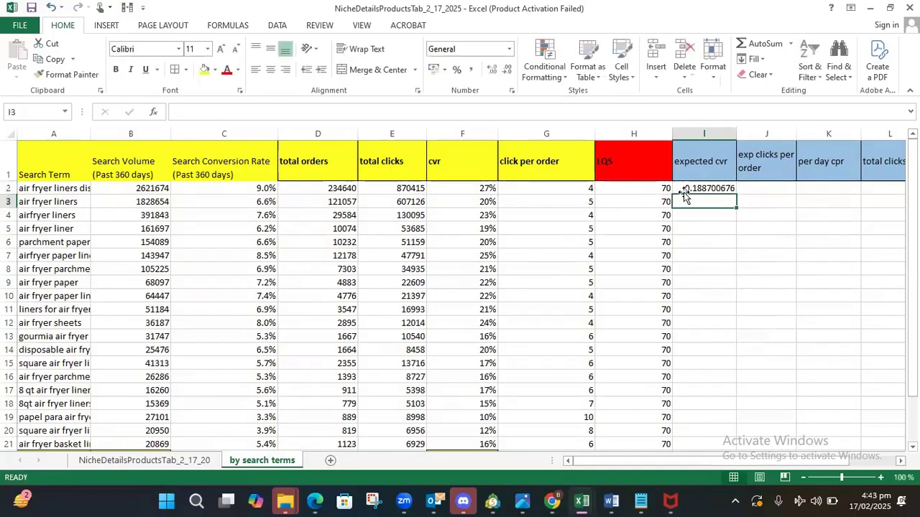
Format the expected cvr in I2 as a percentage and fill its formula down through I21.
{"action": "left_click", "coordinate": [457, 70]}
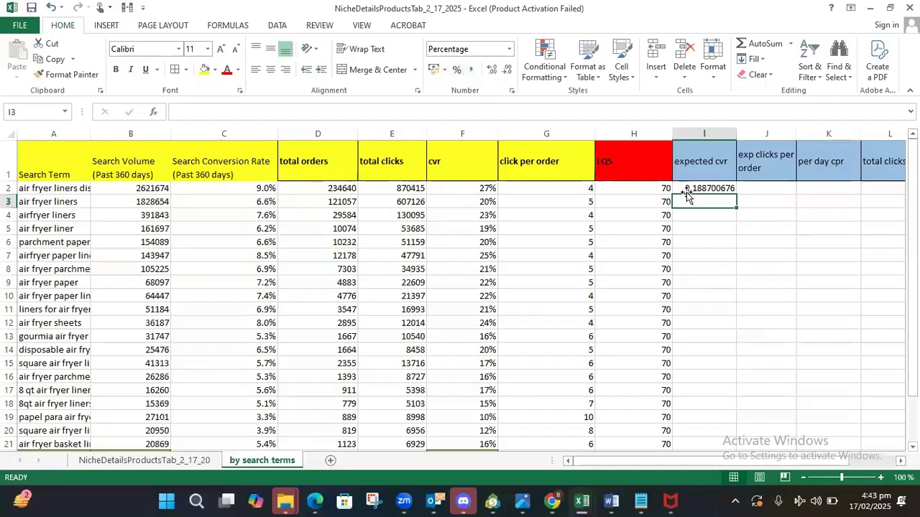
{"action": "left_click", "coordinate": [686, 189]}
{"action": "left_click", "coordinate": [460, 72]}
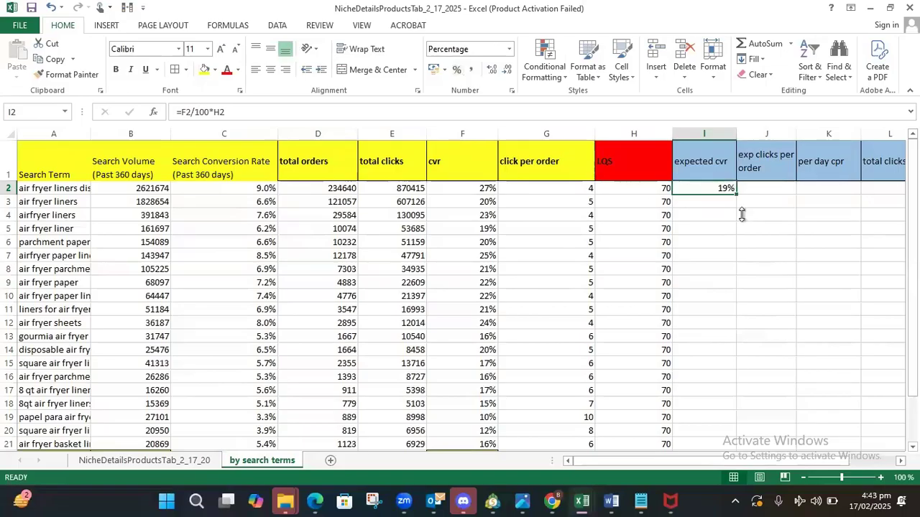
{"action": "left_click_drag", "start_coordinate": [736, 193], "coordinate": [723, 396]}
{"action": "scroll", "coordinate": [828, 366], "scroll_direction": "up", "scroll_amount": 2}
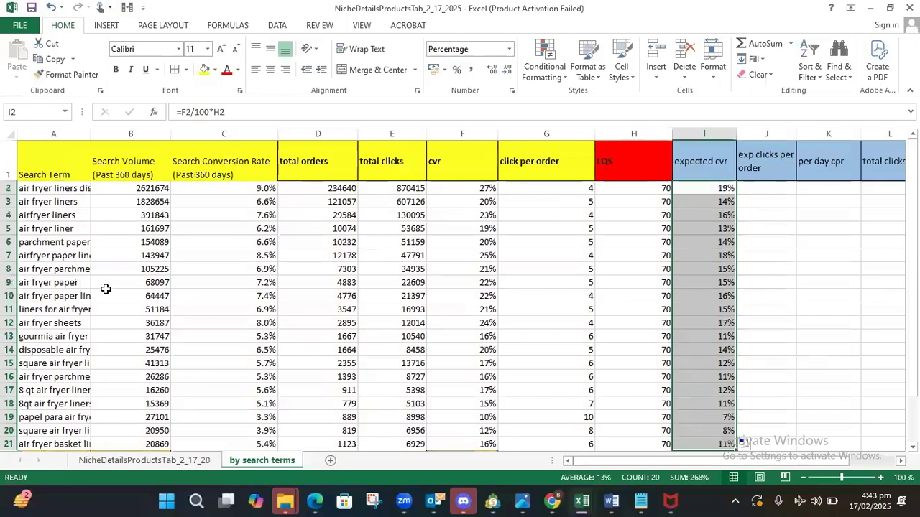
Widen the Search Term column and the exp clicks per order column.
{"action": "left_click_drag", "start_coordinate": [91, 137], "coordinate": [126, 146]}
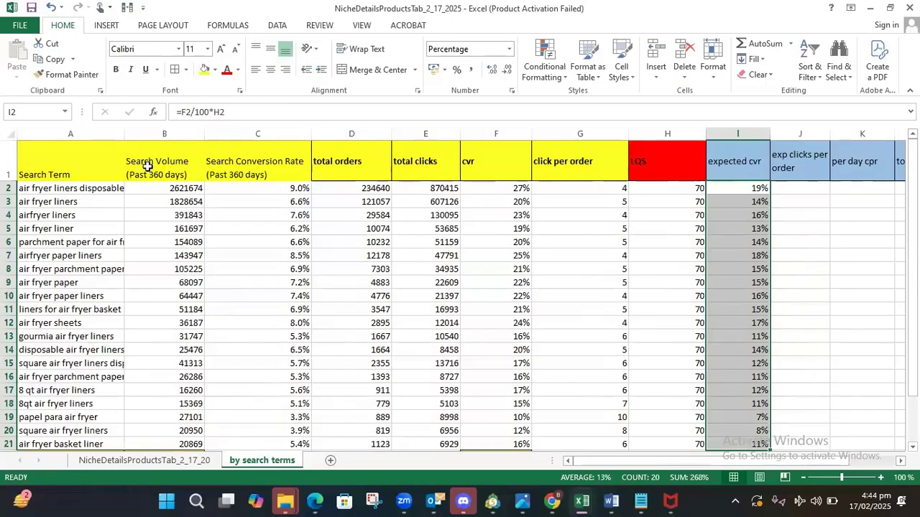
{"action": "left_click", "coordinate": [796, 191]}
{"action": "left_click_drag", "start_coordinate": [829, 136], "coordinate": [842, 137]}
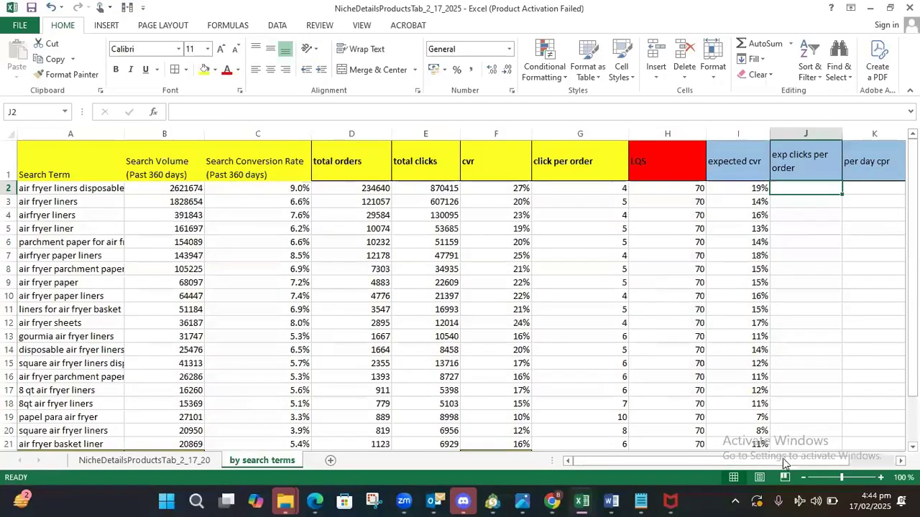
{"action": "scroll", "coordinate": [782, 459], "scroll_direction": "right", "scroll_amount": 2}
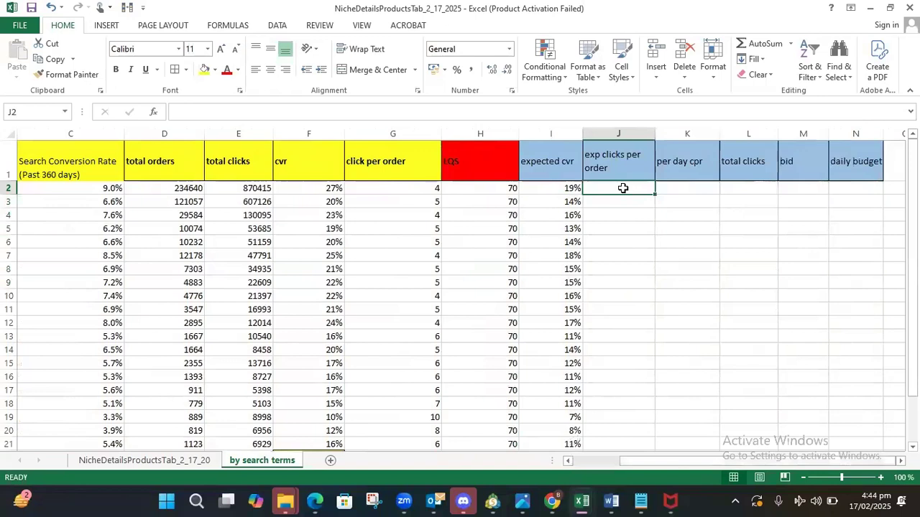
Calculate the expected clicks per order in J2 with the formula =1/I2.
{"action": "type", "text": "=1/"}
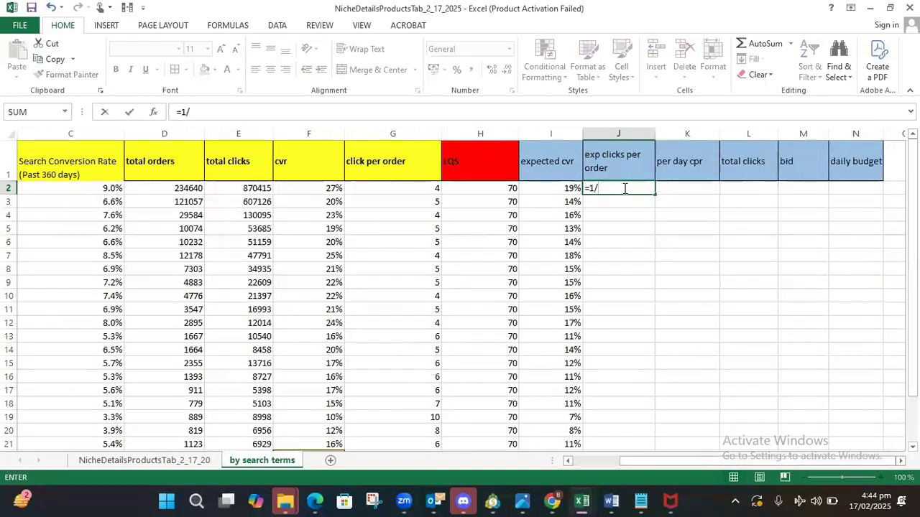
{"action": "left_click", "coordinate": [556, 188]}
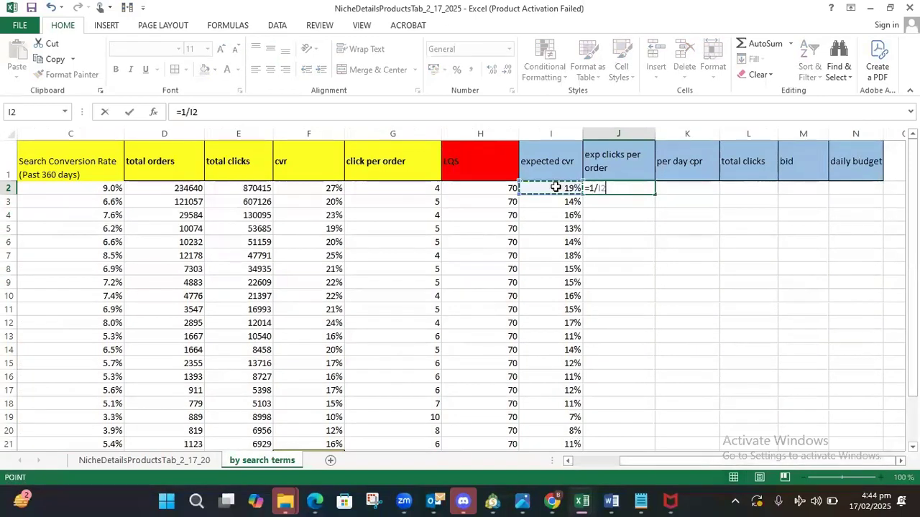
{"action": "key", "text": "Return"}
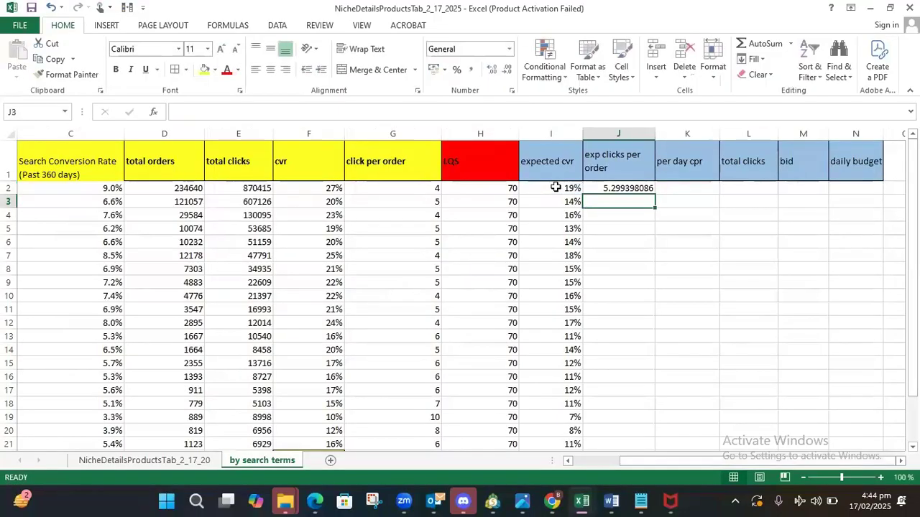
Format the expected clicks per order value in J2 to show no decimal places.
{"action": "left_click", "coordinate": [622, 189]}
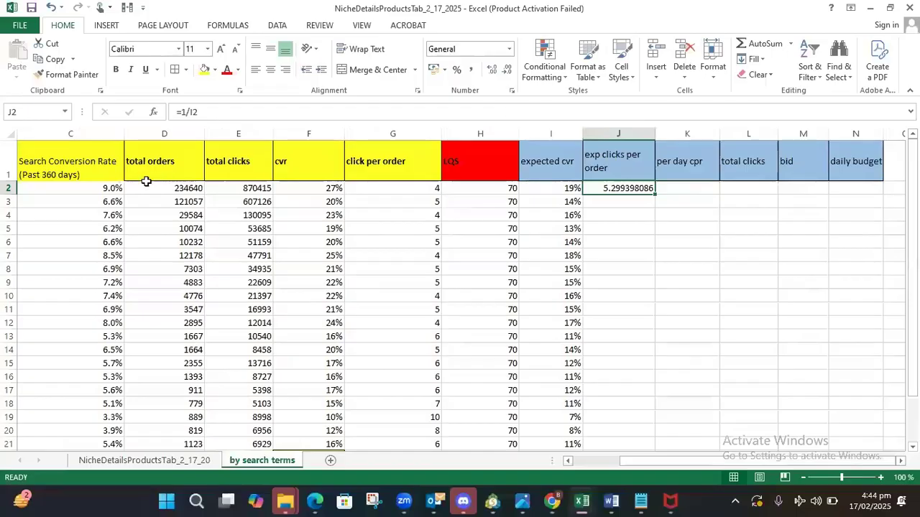
{"action": "left_click", "coordinate": [506, 73]}
{"action": "left_click", "coordinate": [506, 75]}
{"action": "left_click", "coordinate": [506, 75]}
{"action": "left_click", "coordinate": [506, 75]}
{"action": "left_click", "coordinate": [506, 75]}
{"action": "left_click", "coordinate": [506, 75]}
{"action": "left_click", "coordinate": [506, 74]}
{"action": "left_click", "coordinate": [506, 75]}
{"action": "left_click", "coordinate": [506, 75]}
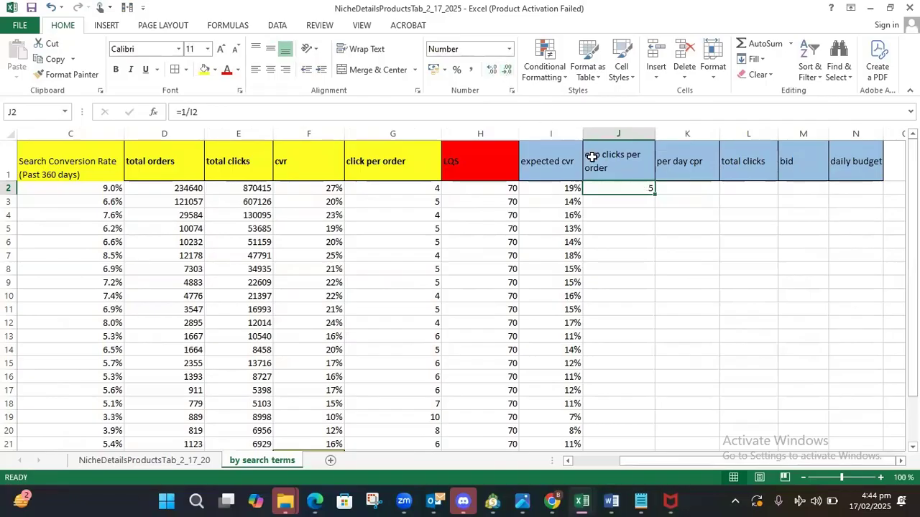
Fill the expected clicks per order formula from J2 down through J21.
{"action": "left_click_drag", "start_coordinate": [654, 194], "coordinate": [664, 409]}
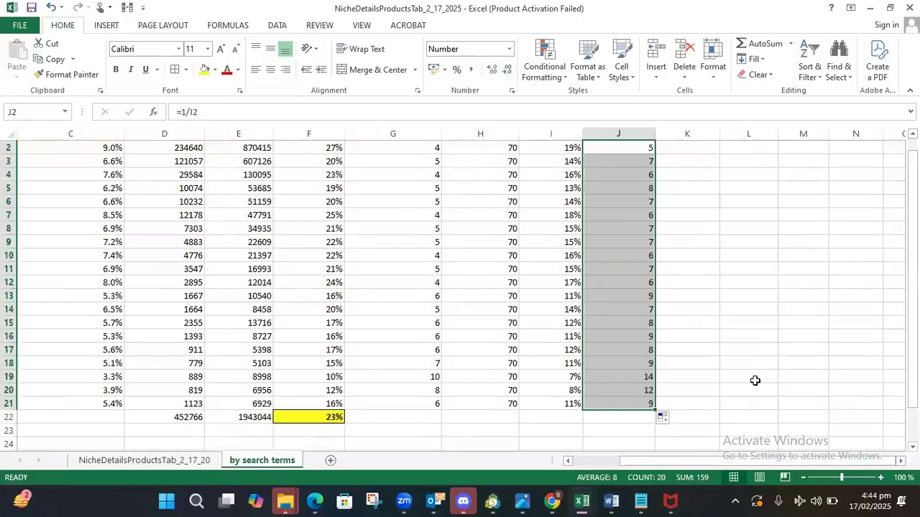
{"action": "left_click_drag", "start_coordinate": [633, 377], "coordinate": [628, 386]}
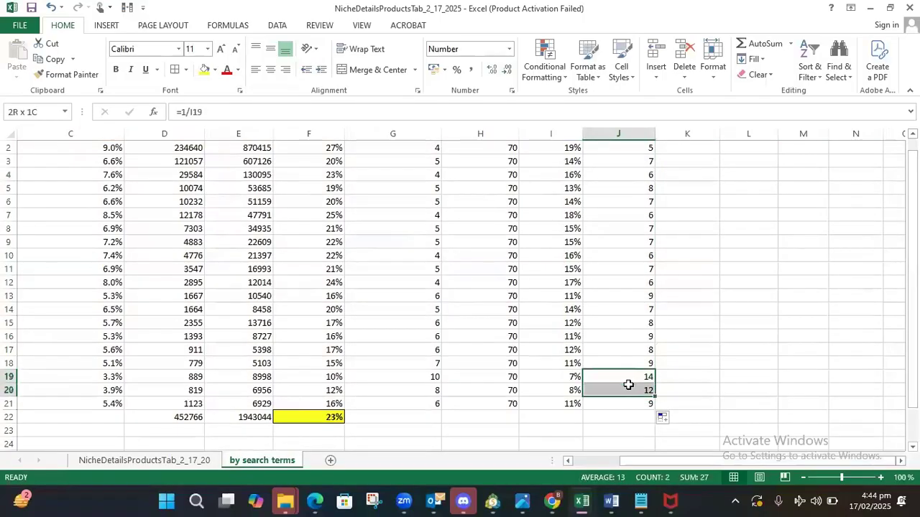
{"action": "scroll", "coordinate": [652, 370], "scroll_direction": "up", "scroll_amount": 1}
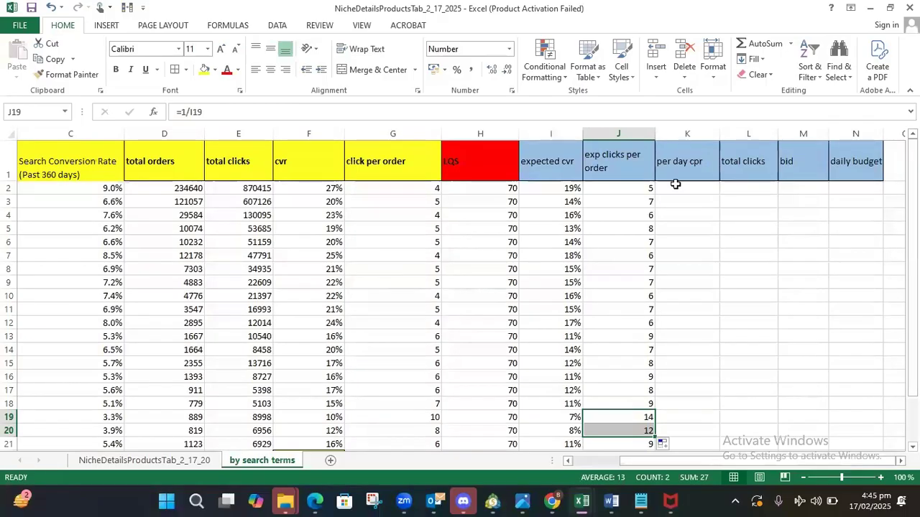
Copy all the search terms in A2:A21 of the by search terms sheet.
{"action": "left_click_drag", "start_coordinate": [761, 460], "coordinate": [741, 460]}
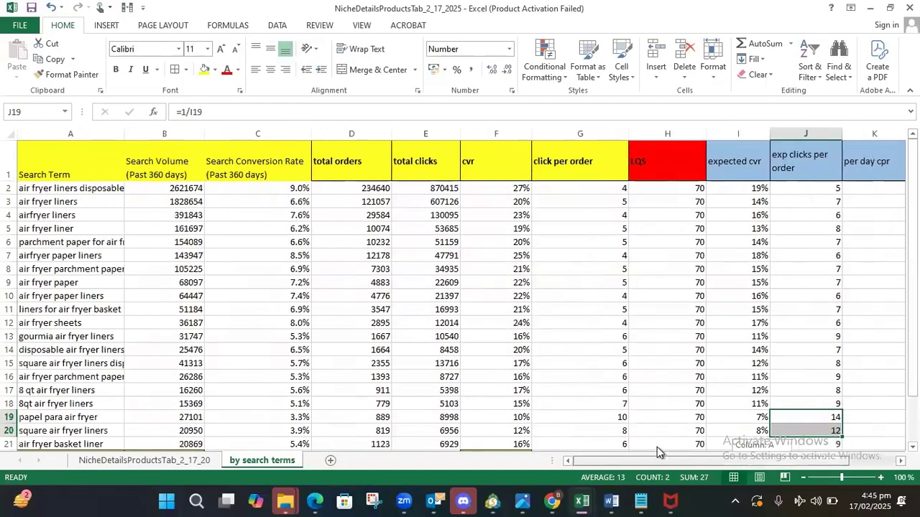
{"action": "left_click", "coordinate": [87, 191]}
{"action": "left_click_drag", "start_coordinate": [83, 227], "coordinate": [84, 386]}
{"action": "right_click", "coordinate": [73, 216]}
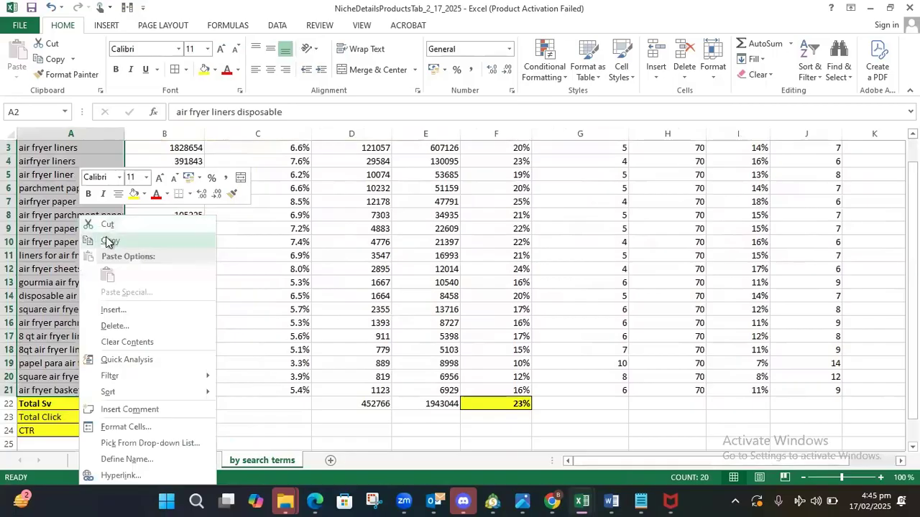
{"action": "left_click", "coordinate": [133, 236]}
{"action": "scroll", "coordinate": [133, 237], "scroll_direction": "up", "scroll_amount": 1}
Switch to Helium 10 in Chrome and open the Magnet keyword tool.
{"action": "left_click", "coordinate": [552, 501]}
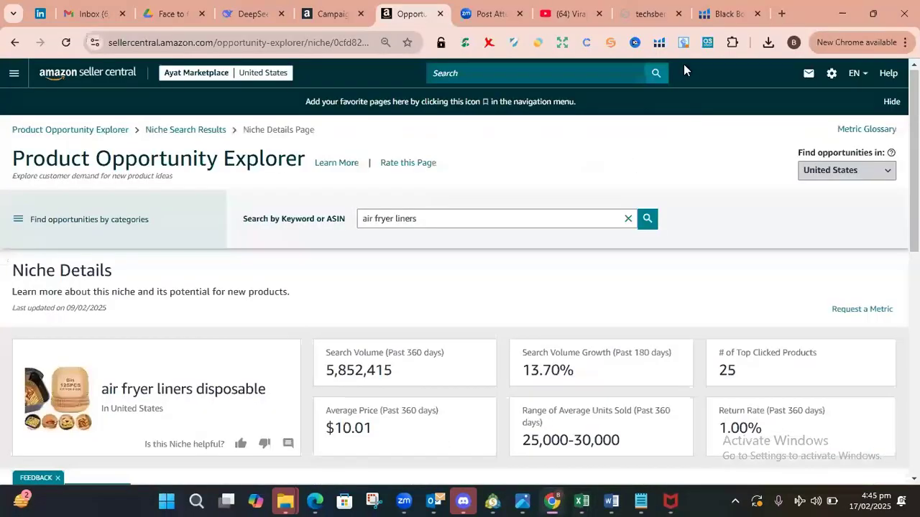
{"action": "left_click", "coordinate": [721, 18]}
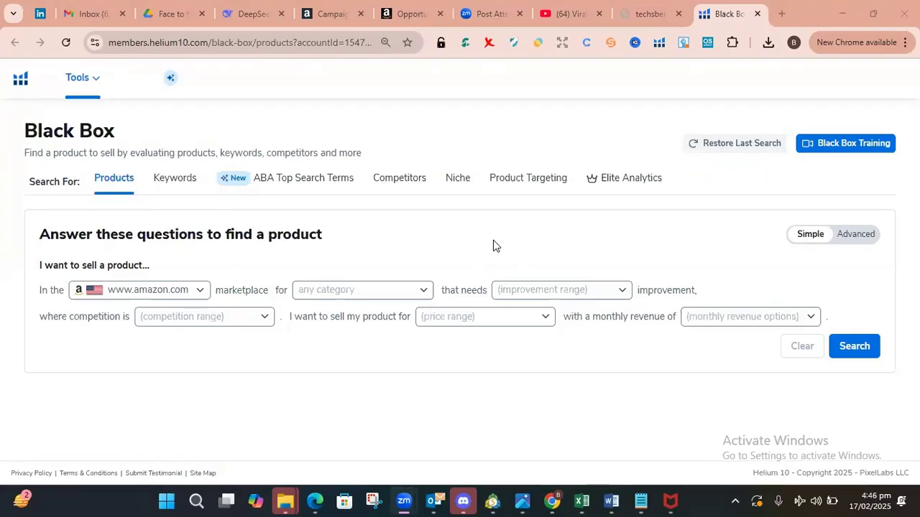
{"action": "left_click", "coordinate": [81, 79]}
{"action": "left_click", "coordinate": [292, 309]}
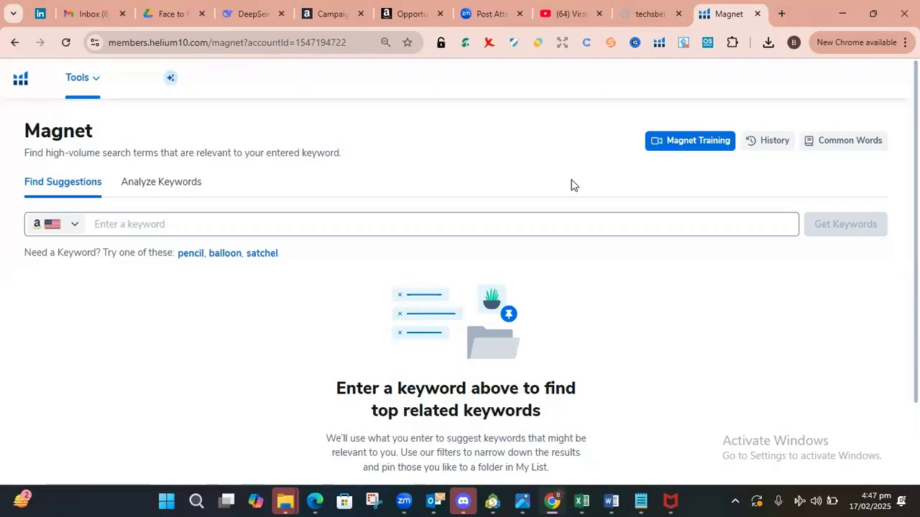
Paste the copied search terms into Magnet's Analyze Keywords mode and run the analysis.
{"action": "left_click", "coordinate": [190, 184]}
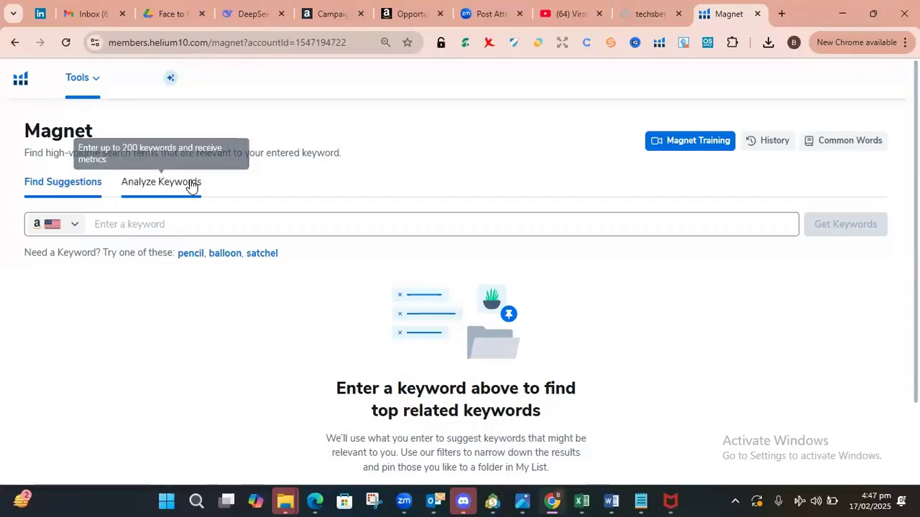
{"action": "left_click", "coordinate": [335, 230]}
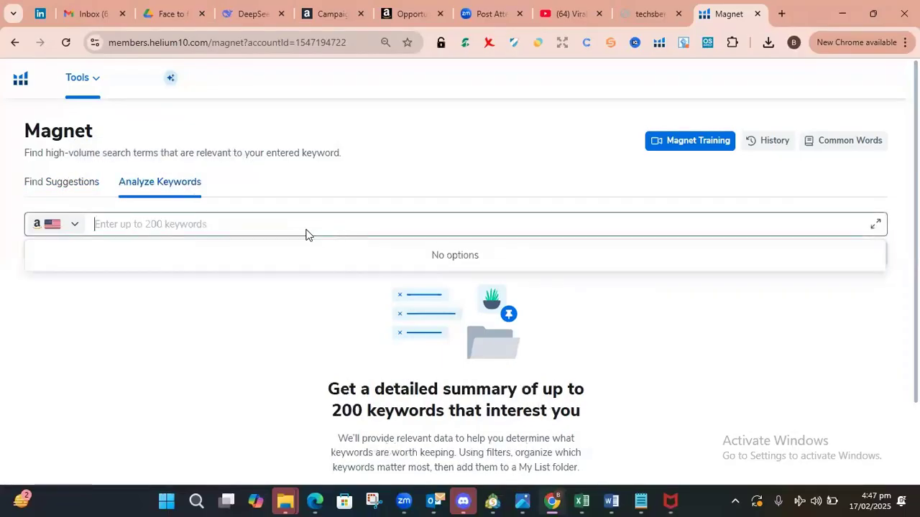
{"action": "left_click", "coordinate": [266, 228]}
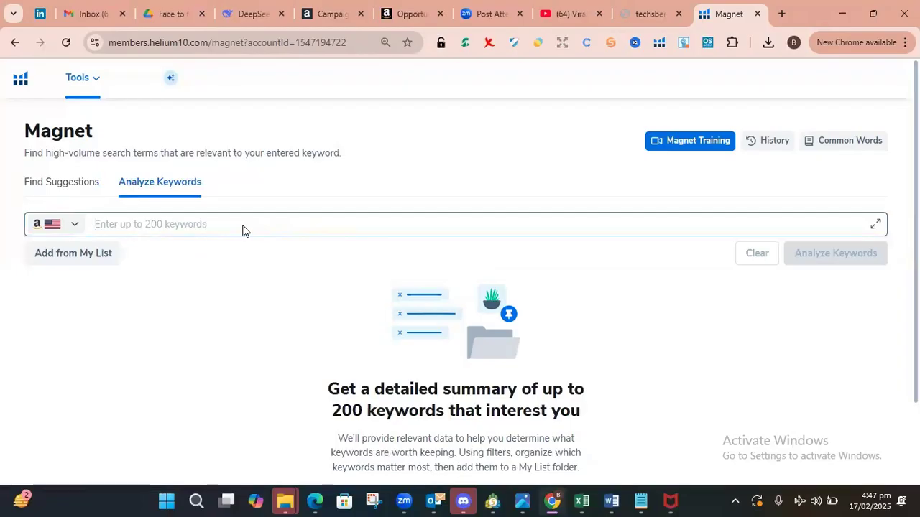
{"action": "key", "text": "ctrl+v"}
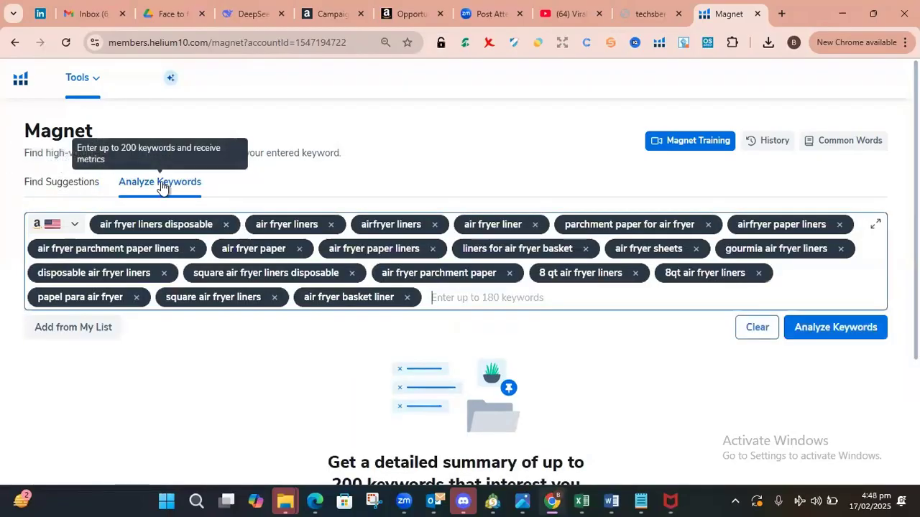
{"action": "left_click", "coordinate": [840, 328]}
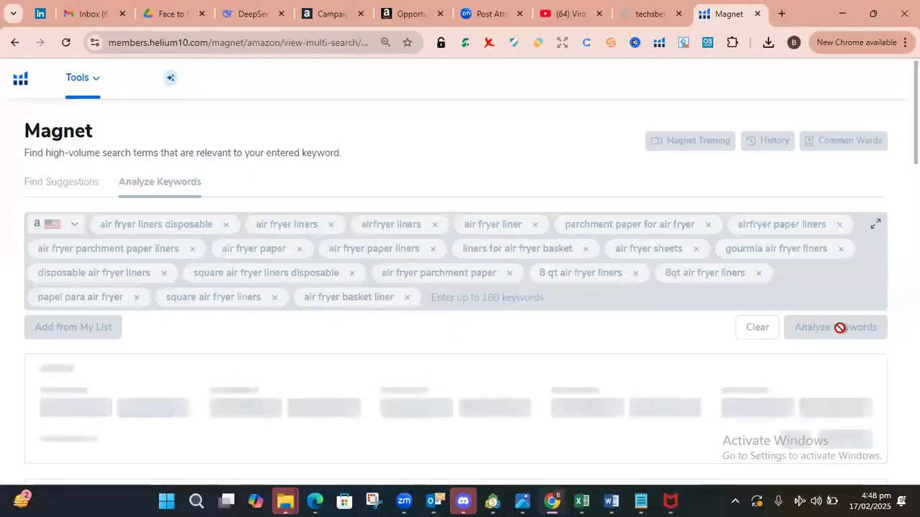
Export the analyzed keyword data, including the suggested PPC bids, as a spreadsheet file.
{"action": "scroll", "coordinate": [768, 270], "scroll_direction": "down", "scroll_amount": 5}
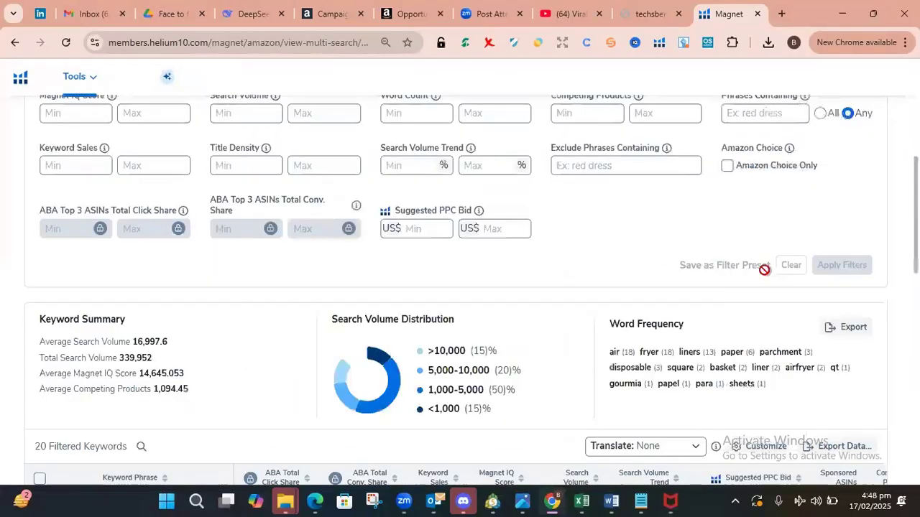
{"action": "scroll", "coordinate": [762, 285], "scroll_direction": "down", "scroll_amount": 3}
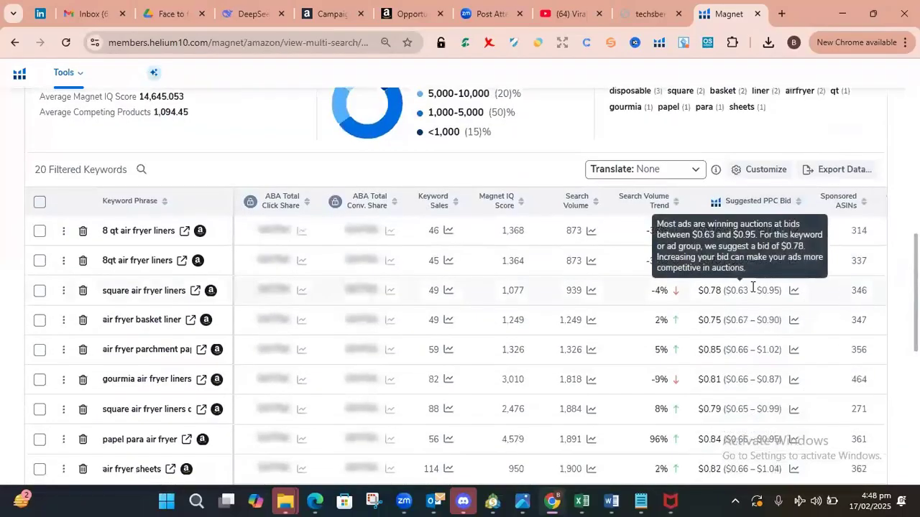
{"action": "scroll", "coordinate": [753, 288], "scroll_direction": "up", "scroll_amount": 6}
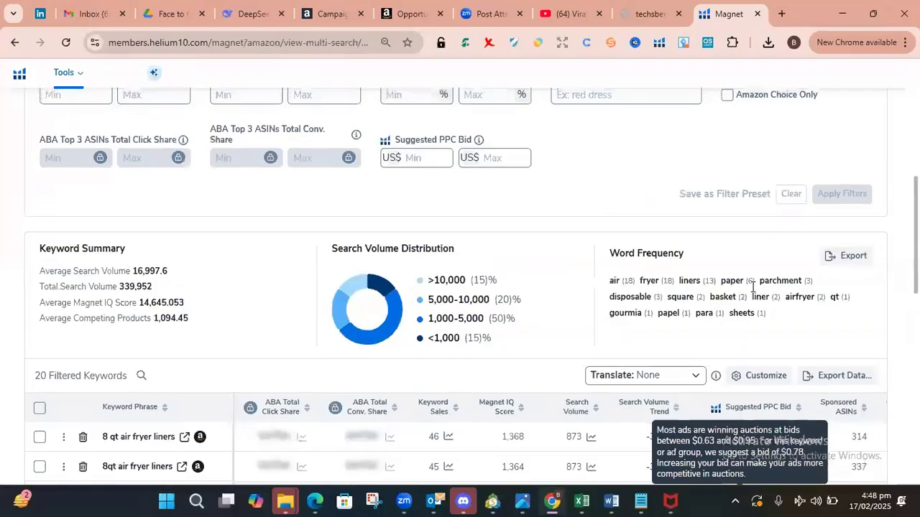
{"action": "scroll", "coordinate": [752, 286], "scroll_direction": "down", "scroll_amount": 4}
{"action": "scroll", "coordinate": [776, 294], "scroll_direction": "down", "scroll_amount": 1}
{"action": "left_click", "coordinate": [839, 236]}
{"action": "left_click", "coordinate": [817, 288]}
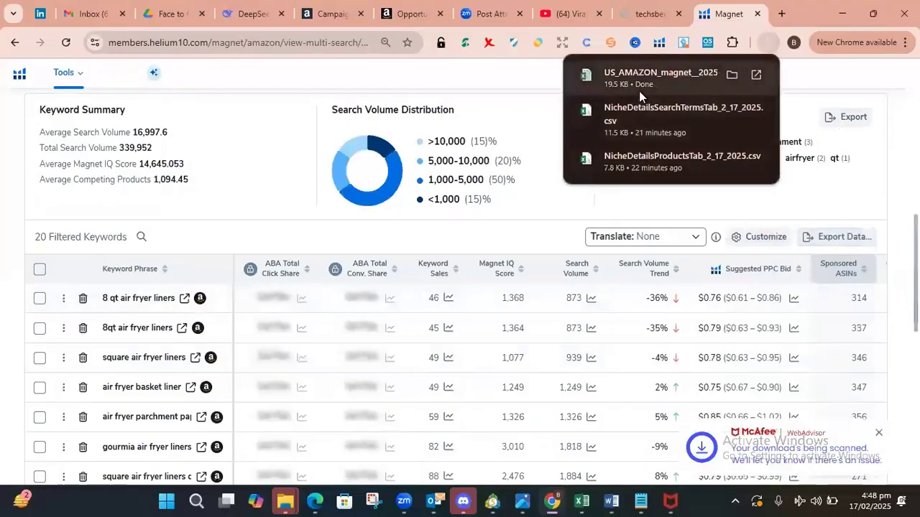
Open the downloaded US_AMAZON_magnet file in Excel and enable editing.
{"action": "left_click", "coordinate": [639, 90]}
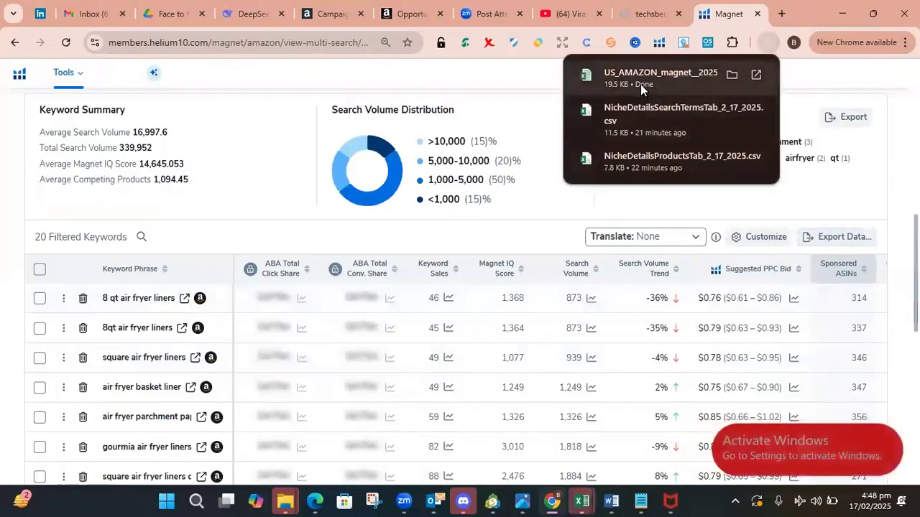
{"action": "key", "text": "Return"}
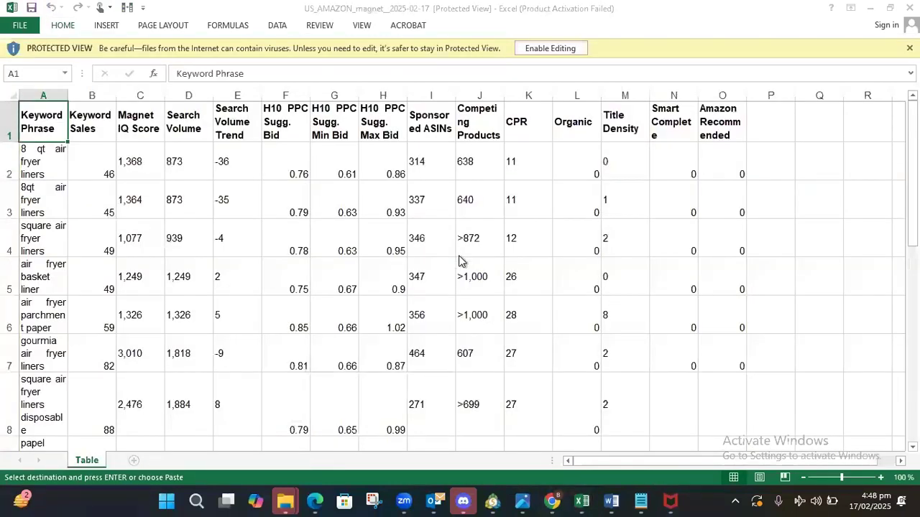
{"action": "left_click", "coordinate": [553, 50]}
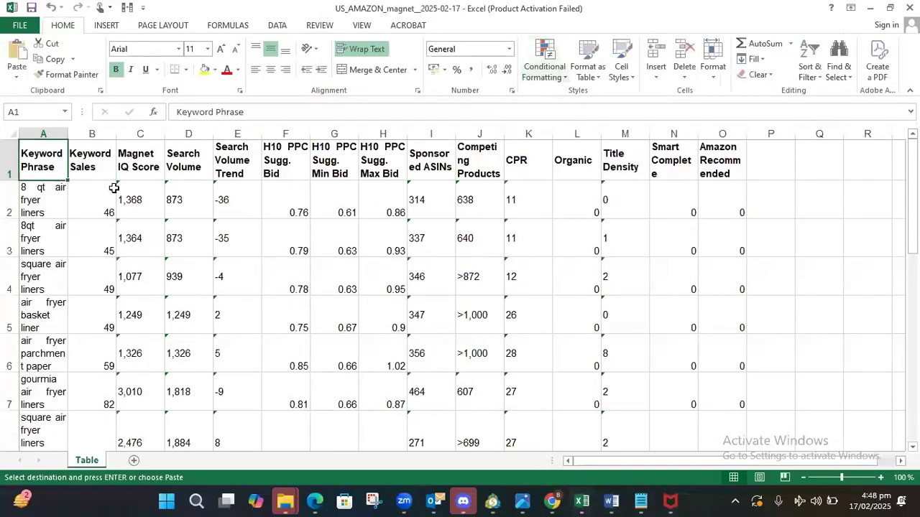
Copy the whole Magnet keyword table, A1:O21, including its header row.
{"action": "left_click_drag", "start_coordinate": [55, 158], "coordinate": [726, 404]}
{"action": "right_click", "coordinate": [249, 277]}
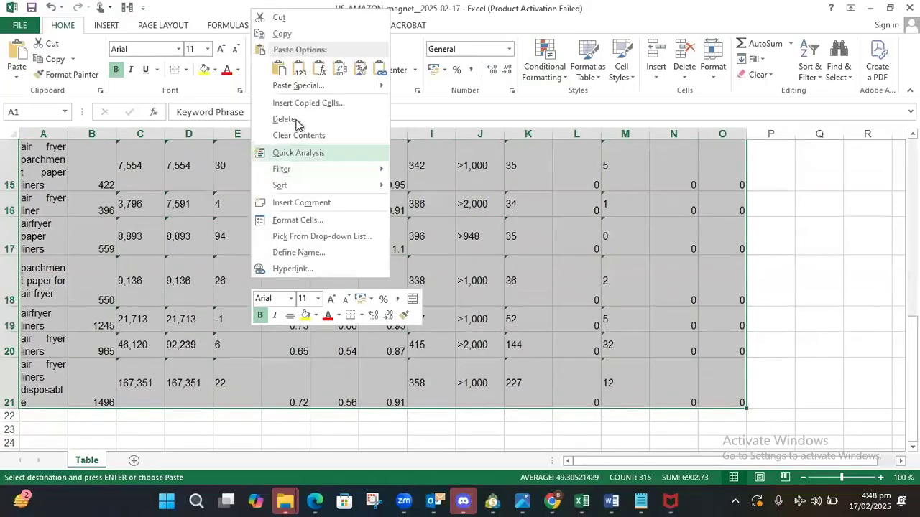
{"action": "left_click", "coordinate": [315, 36]}
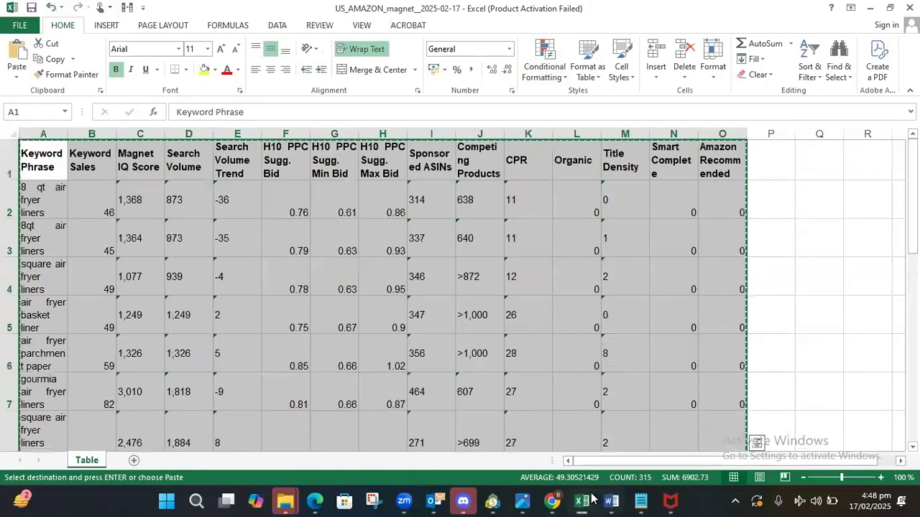
Switch to the NicheDetailsProductsTab_2_17_2025 workbook and add a new sheet named "magnet data".
{"action": "left_click", "coordinate": [582, 502]}
{"action": "left_click", "coordinate": [425, 431]}
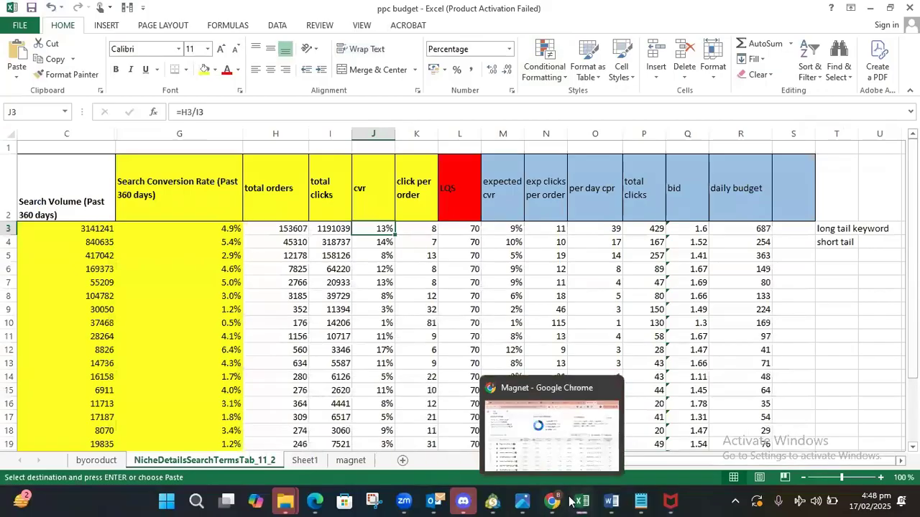
{"action": "left_click", "coordinate": [623, 447]}
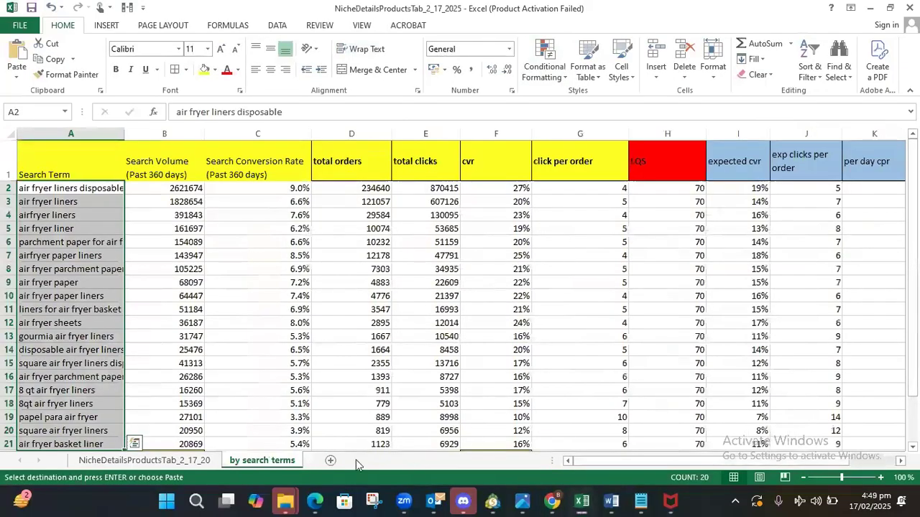
{"action": "left_click", "coordinate": [331, 461]}
{"action": "right_click", "coordinate": [325, 460]}
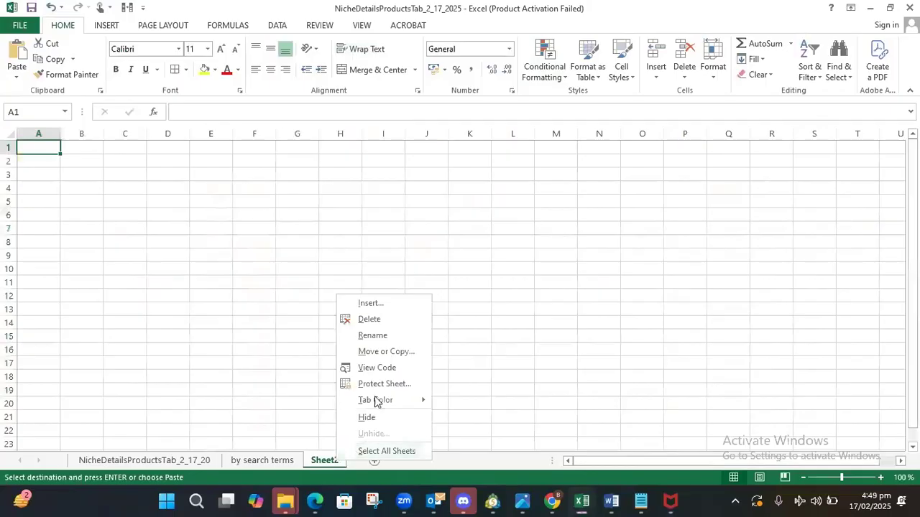
{"action": "left_click", "coordinate": [372, 335]}
{"action": "type", "text": "m"}
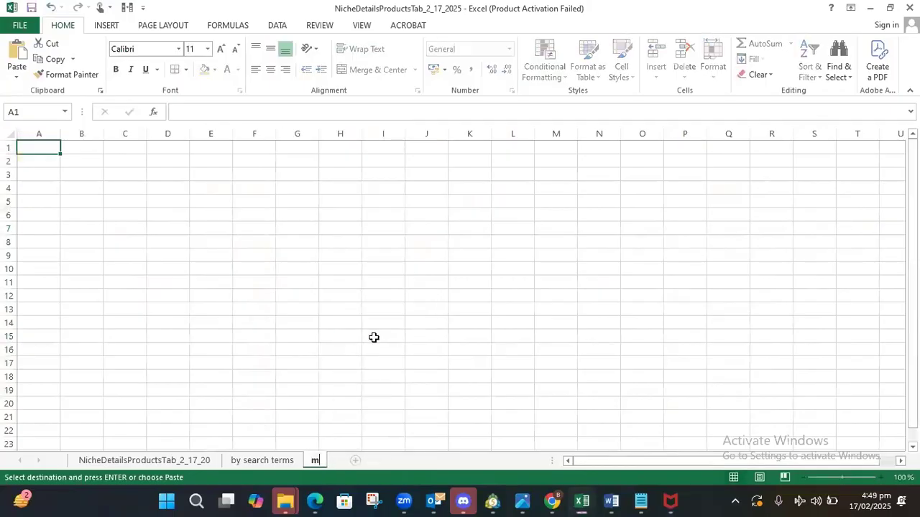
{"action": "type", "text": "agnet data"}
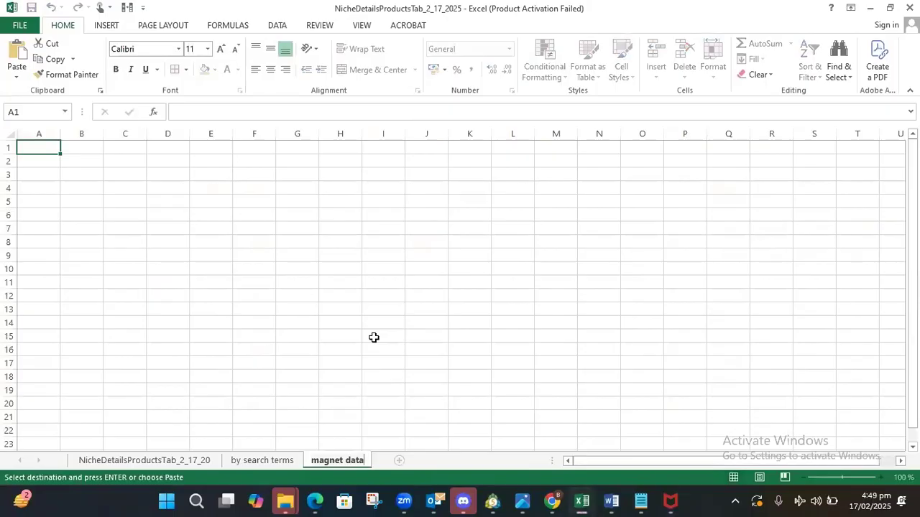
{"action": "left_click", "coordinate": [374, 337]}
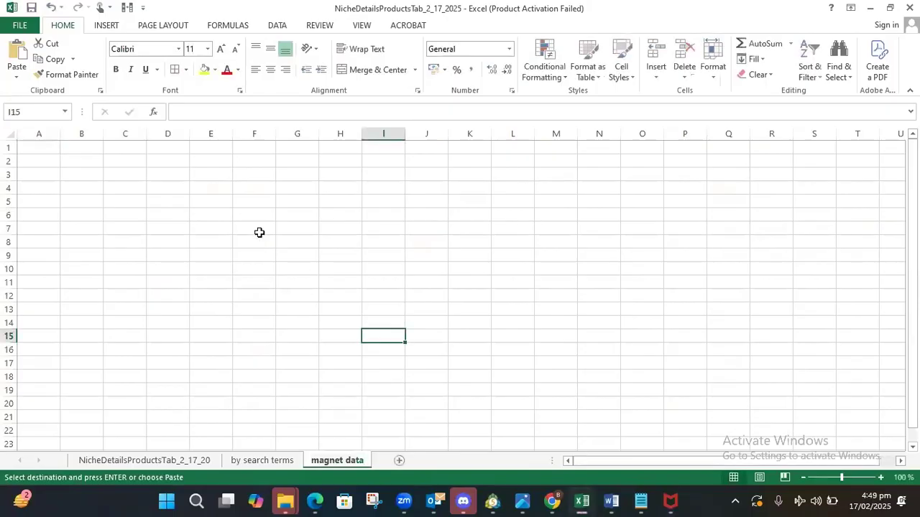
Paste the copied Magnet keyword table into the magnet data sheet starting at A1.
{"action": "left_click", "coordinate": [44, 148]}
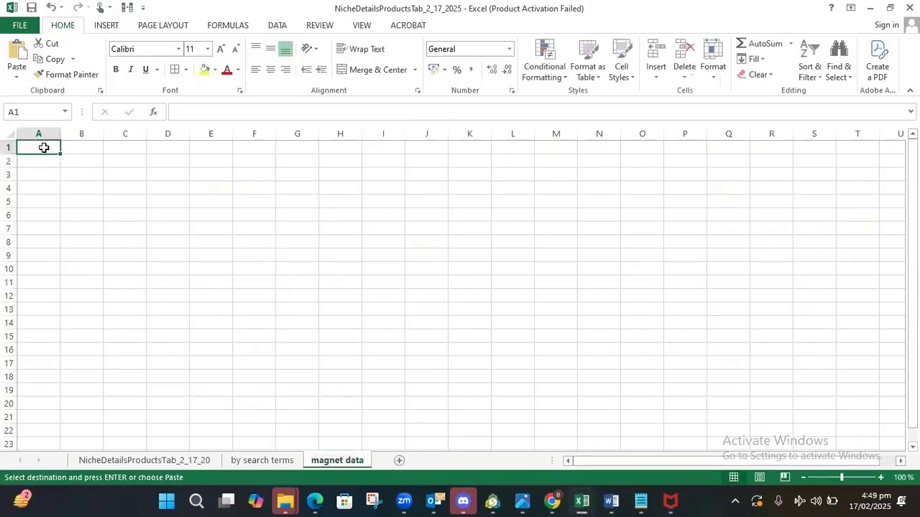
{"action": "key", "text": "ctrl+v"}
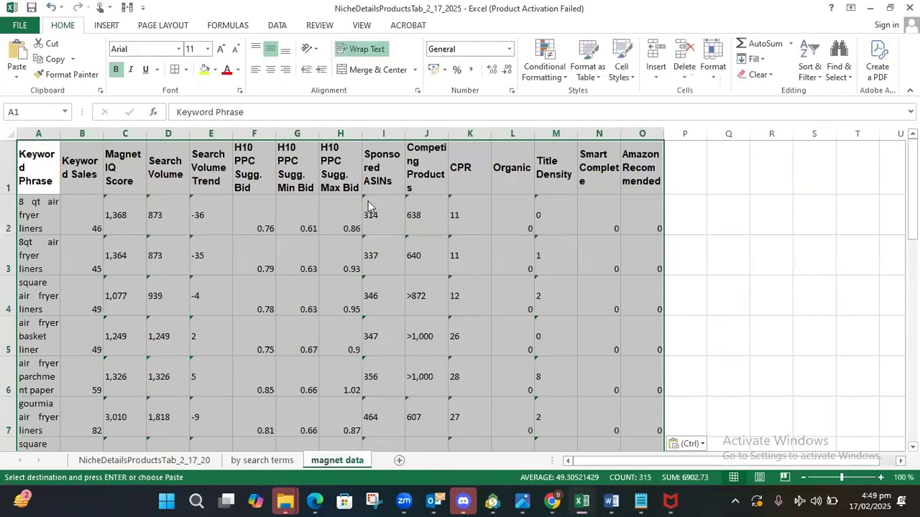
Widen the Keyword Phrase column on the magnet data sheet so the keyword phrases fit more fully.
{"action": "left_click_drag", "start_coordinate": [60, 134], "coordinate": [117, 136]}
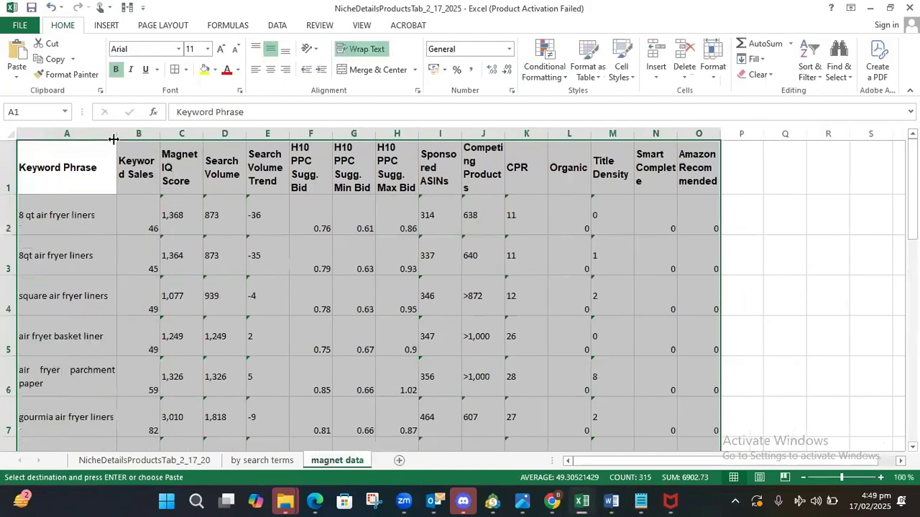
{"action": "left_click", "coordinate": [523, 215]}
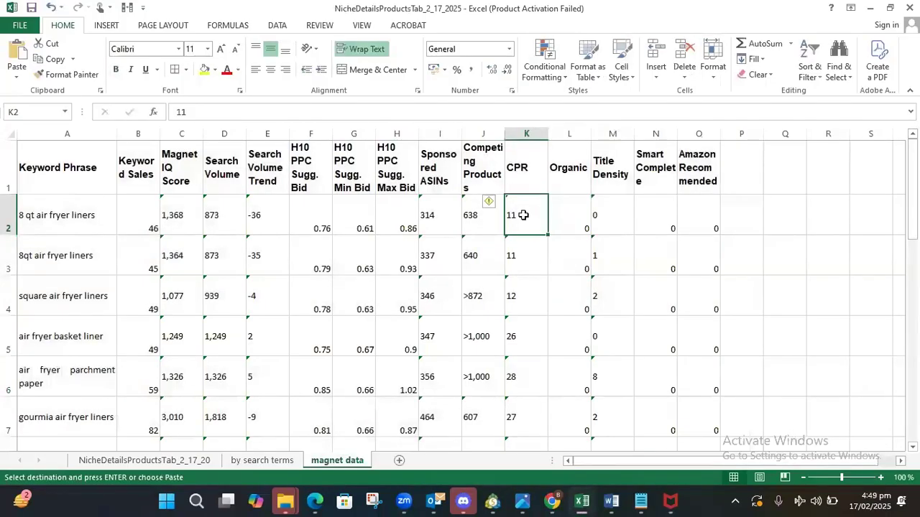
{"action": "left_click", "coordinate": [101, 218]}
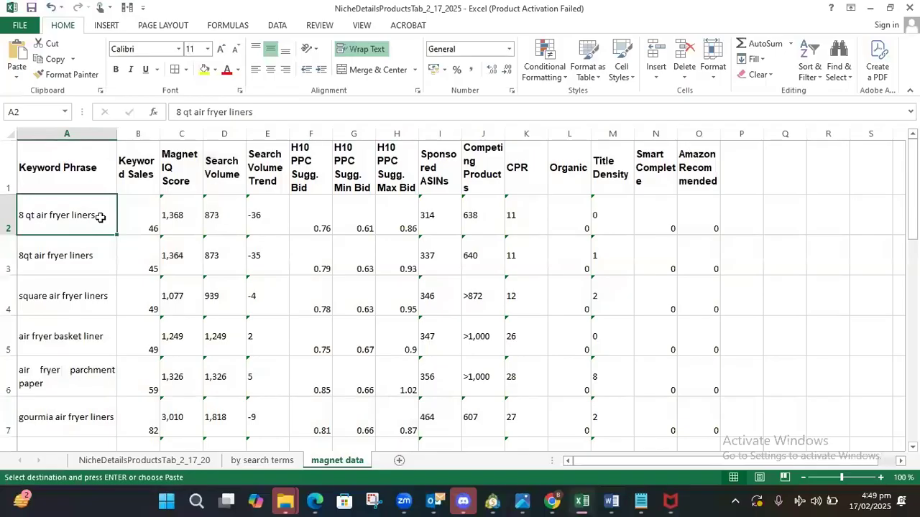
{"action": "left_click", "coordinate": [241, 229]}
{"action": "left_click", "coordinate": [72, 169]}
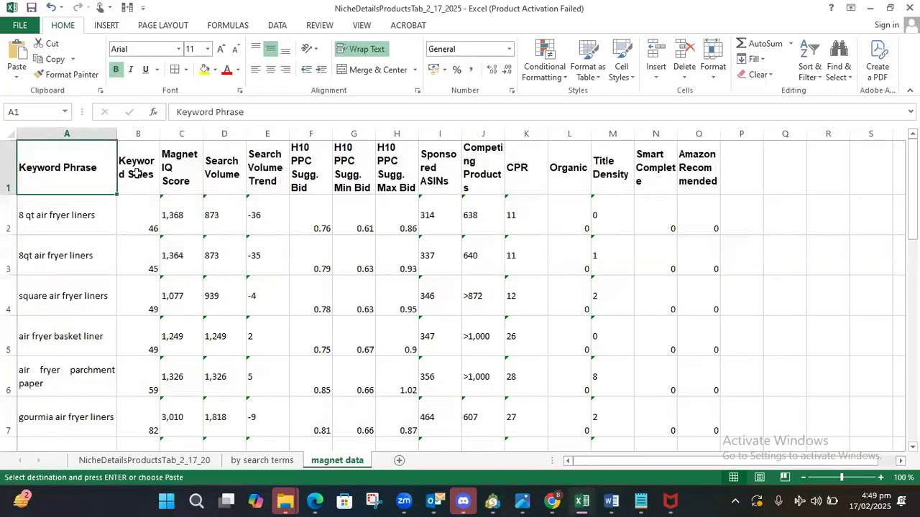
Delete the Keyword Sales and Magnet IQ Score columns from the magnet data sheet.
{"action": "left_click_drag", "start_coordinate": [138, 129], "coordinate": [188, 134]}
{"action": "right_click", "coordinate": [193, 134]}
{"action": "left_click", "coordinate": [241, 245]}
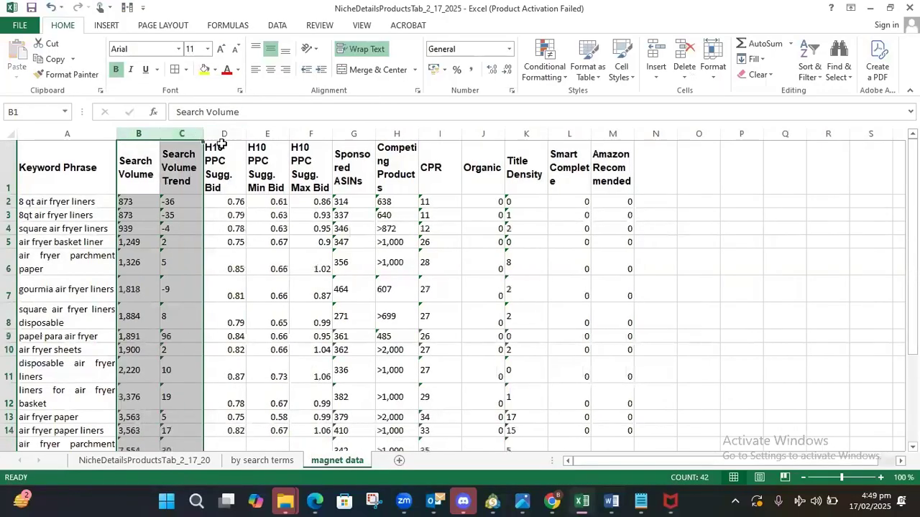
Delete the H10 PPC Sugg. Min Bid, Max Bid, Sponsored ASINs and Competing Products columns.
{"action": "left_click", "coordinate": [230, 183]}
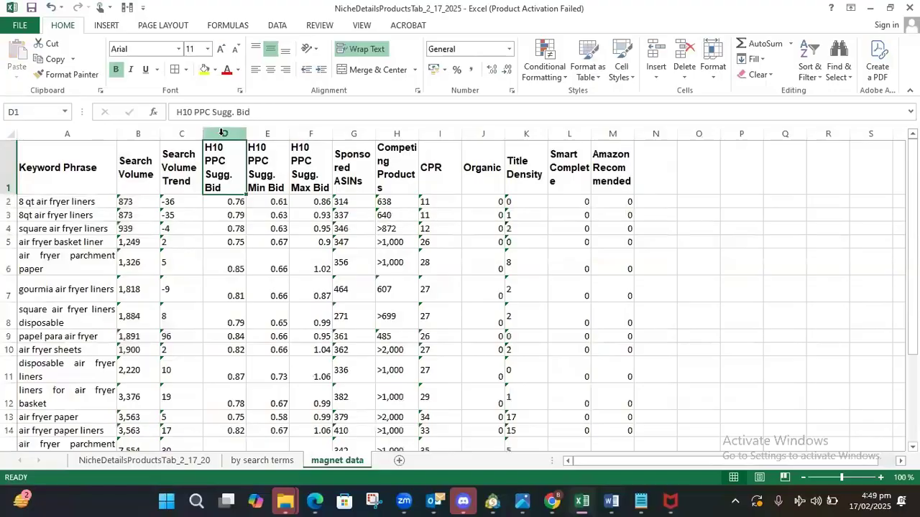
{"action": "left_click", "coordinate": [223, 132]}
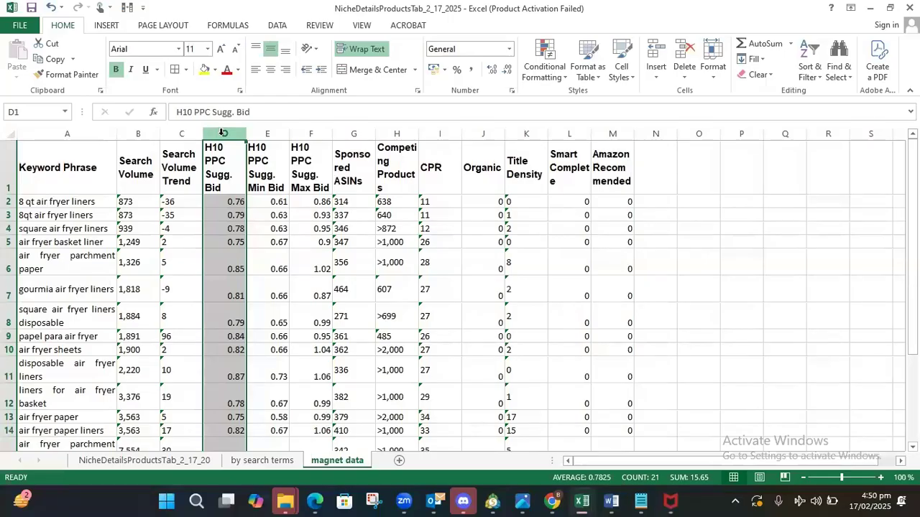
{"action": "left_click", "coordinate": [325, 213]}
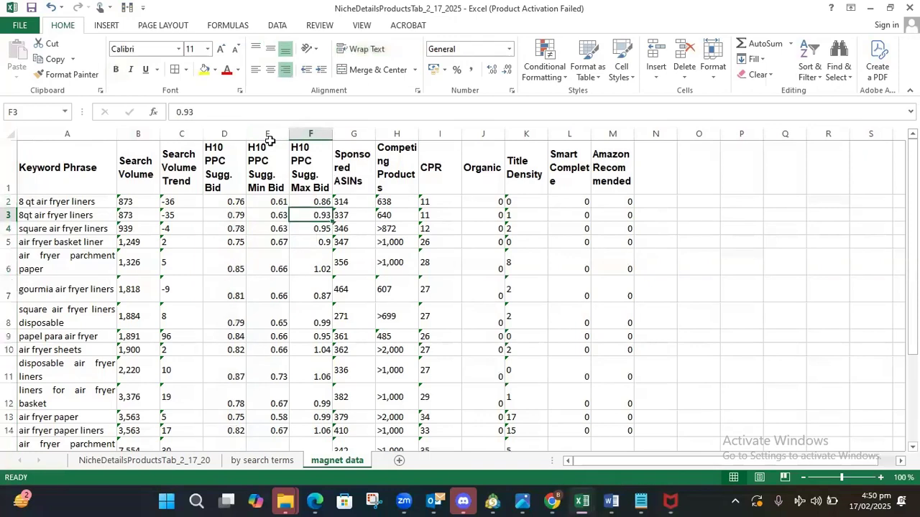
{"action": "left_click_drag", "start_coordinate": [268, 140], "coordinate": [387, 135]}
{"action": "right_click", "coordinate": [386, 136]}
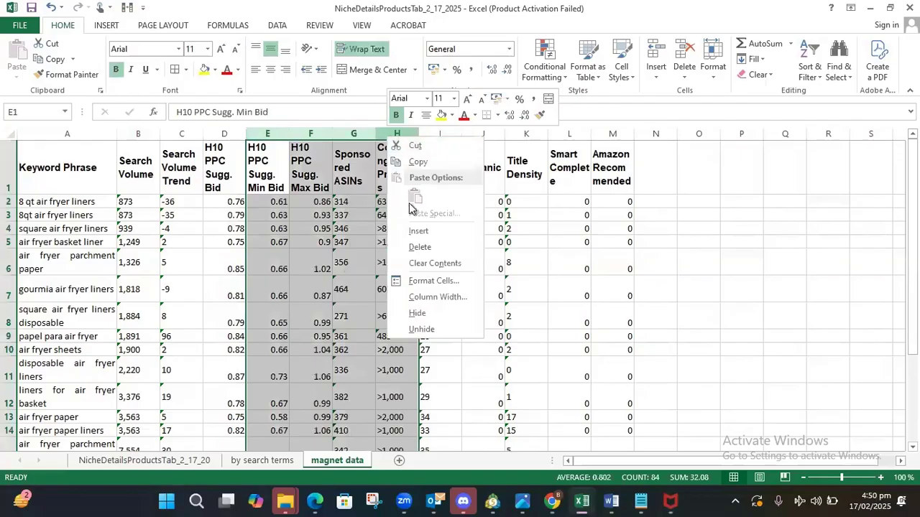
{"action": "left_click", "coordinate": [408, 250]}
{"action": "left_click", "coordinate": [407, 251]}
Delete the Organic, Title Density, Smart Complete and Amazon Recommended columns, and widen the suggested bid, CPR and adjacent empty columns.
{"action": "left_click_drag", "start_coordinate": [323, 134], "coordinate": [438, 132]}
{"action": "right_click", "coordinate": [438, 133]}
{"action": "left_click", "coordinate": [467, 245]}
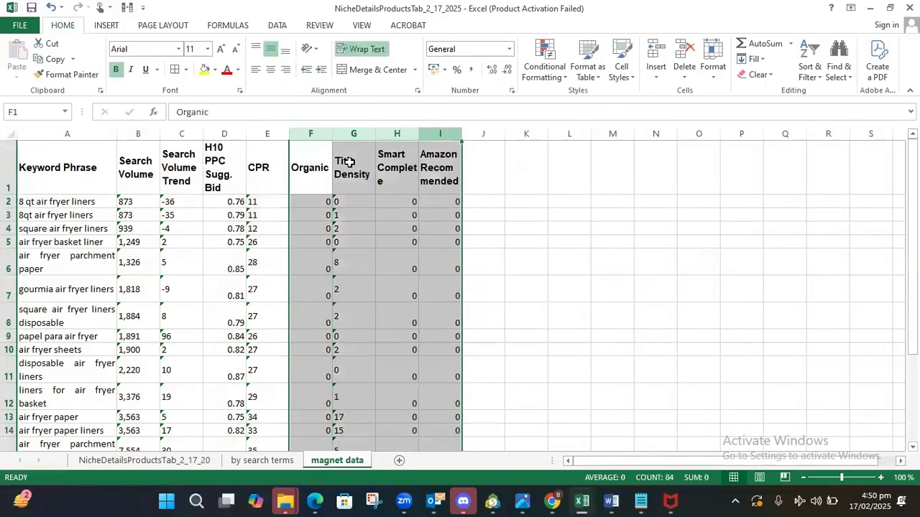
{"action": "left_click_drag", "start_coordinate": [295, 134], "coordinate": [324, 134]}
{"action": "left_click_drag", "start_coordinate": [246, 134], "coordinate": [283, 134]}
{"action": "left_click_drag", "start_coordinate": [396, 134], "coordinate": [458, 134]}
Enter the header "Per Day CPR" in F1, beside the CPR column.
{"action": "left_click", "coordinate": [415, 167]}
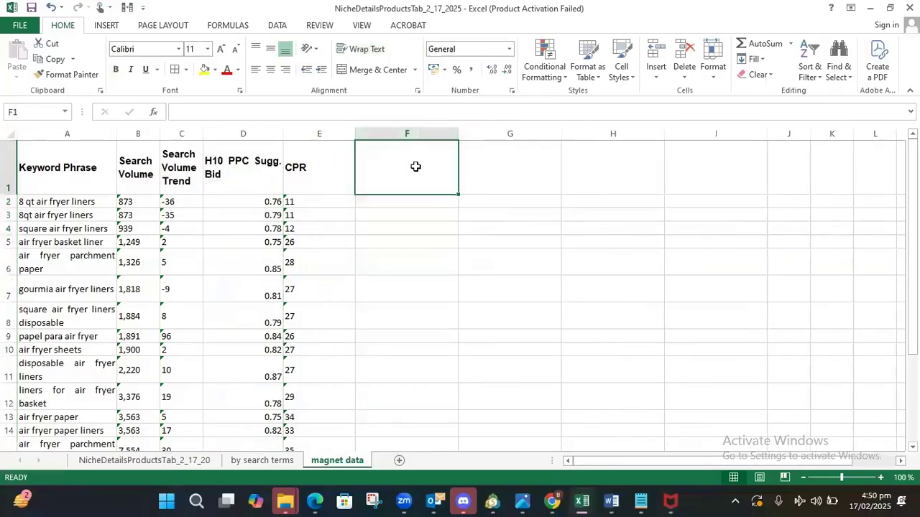
{"action": "type", "text": "Per "}
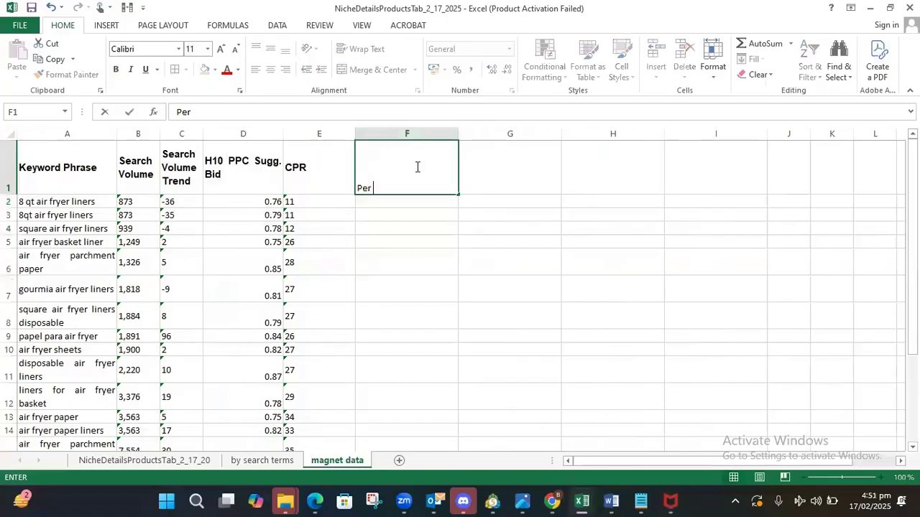
{"action": "type", "text": "Day"}
{"action": "type", "text": "CPR"}
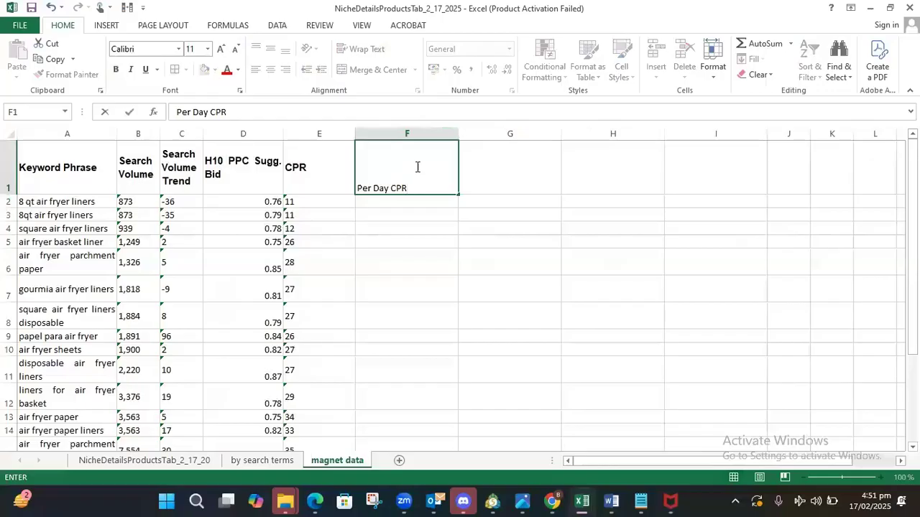
Calculate the per-day CPR for the first keyword in F2 with the formula =E2/8.
{"action": "left_click", "coordinate": [392, 198]}
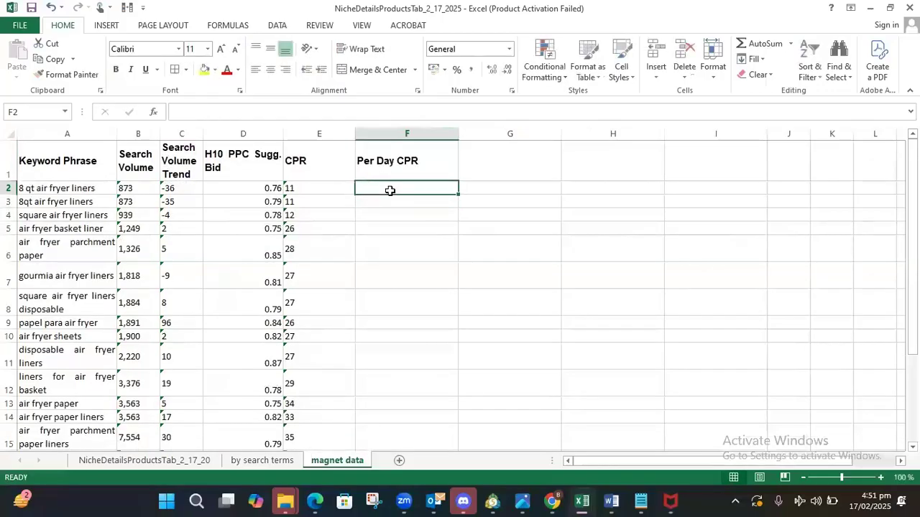
{"action": "type", "text": "="}
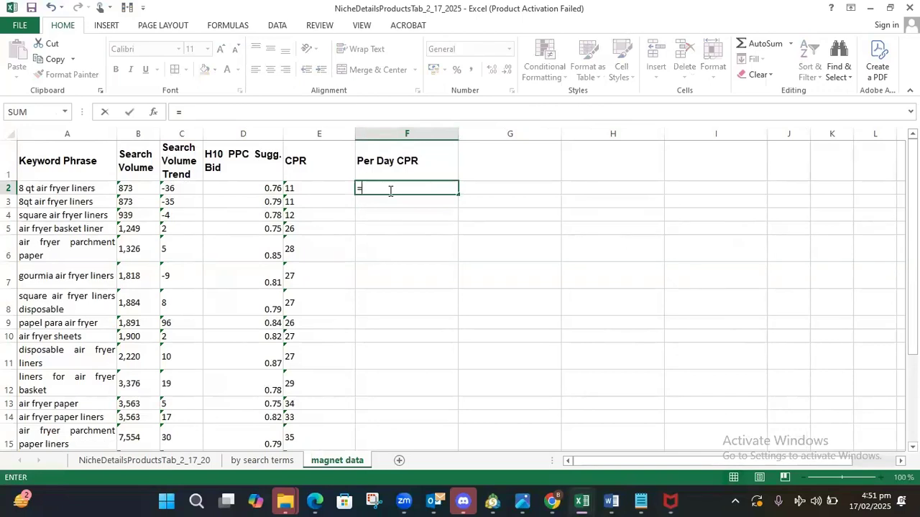
{"action": "type", "text": "e2/8"}
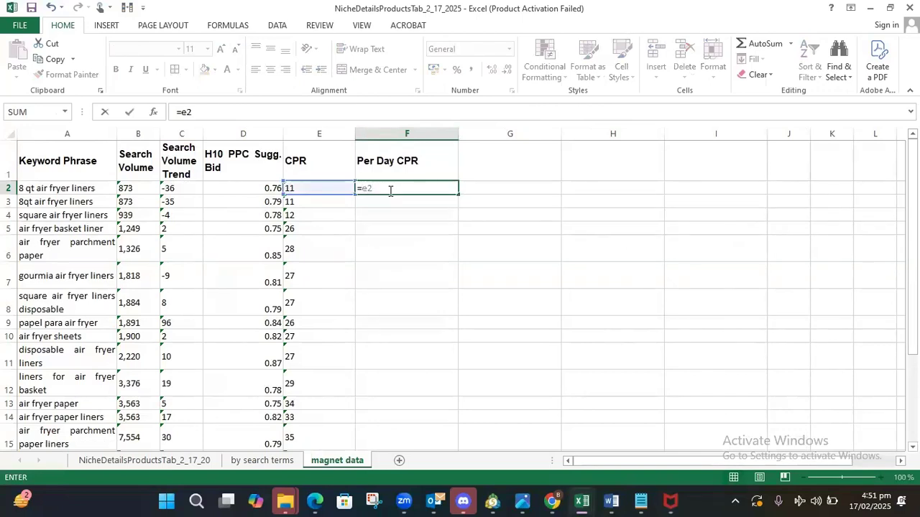
{"action": "key", "text": "Return"}
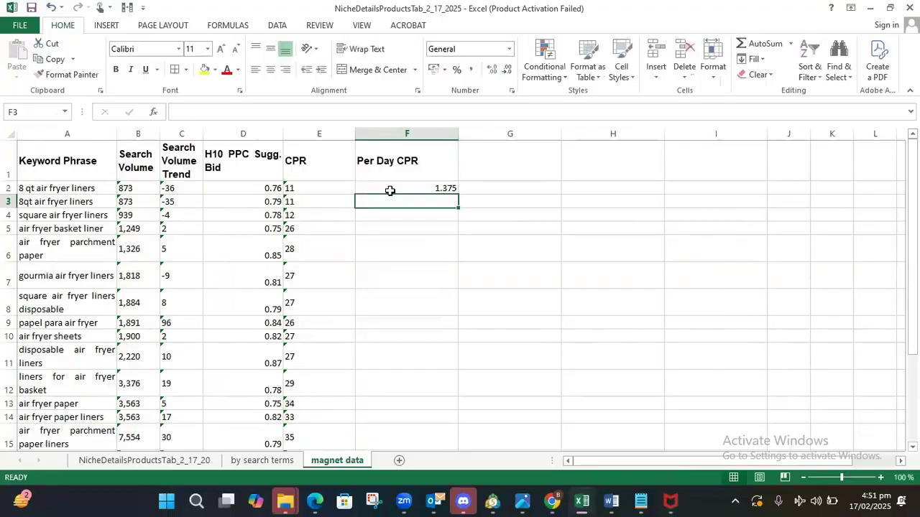
Format the Per Day CPR result in F2 with no decimal places and fill its formula down to F21.
{"action": "left_click", "coordinate": [390, 190]}
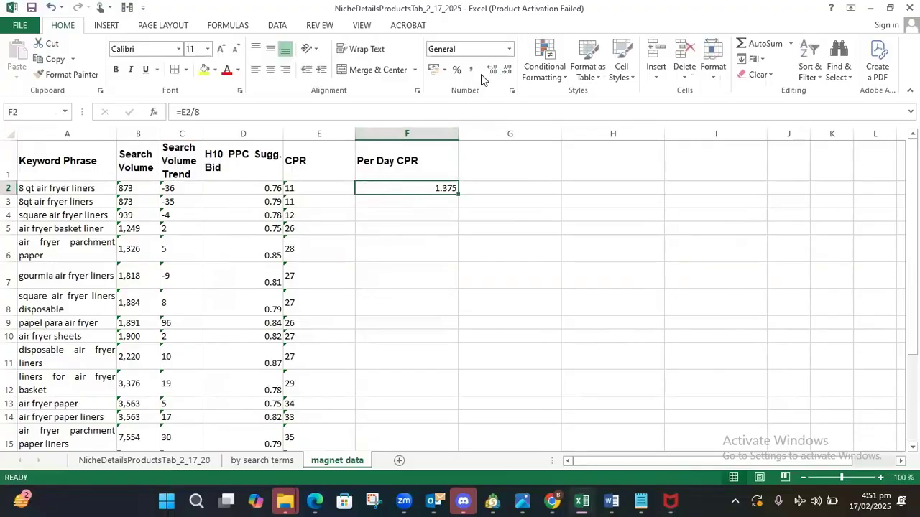
{"action": "left_click", "coordinate": [507, 70]}
{"action": "left_click", "coordinate": [507, 69]}
{"action": "left_click", "coordinate": [506, 69]}
{"action": "mouse_move", "coordinate": [457, 191]}
{"action": "left_mouse_down"}
{"action": "mouse_move", "coordinate": [463, 478]}
{"action": "mouse_move", "coordinate": [460, 410]}
{"action": "left_mouse_up"}
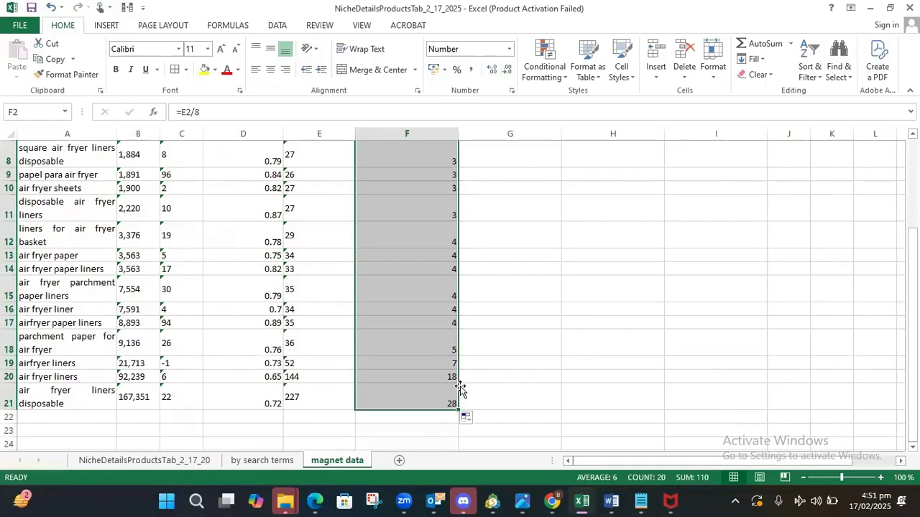
{"action": "scroll", "coordinate": [460, 389], "scroll_direction": "up", "scroll_amount": 3}
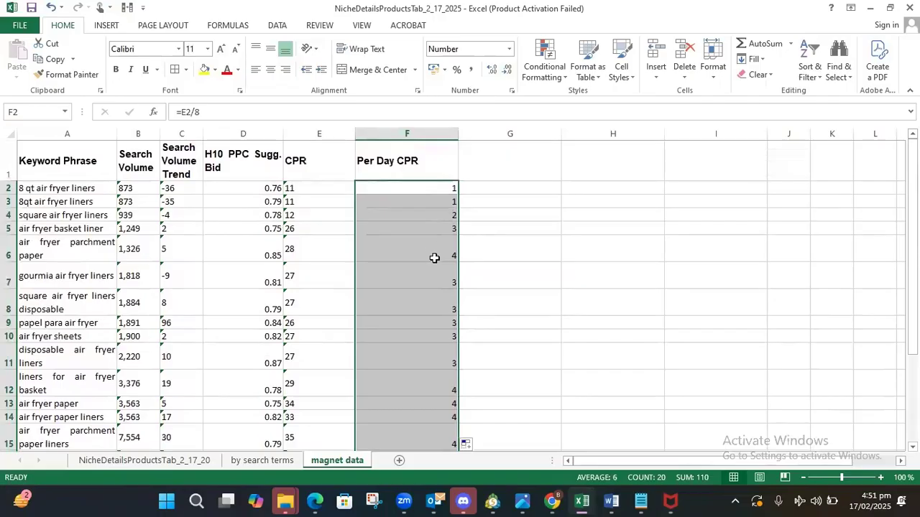
On the by search terms sheet, review the columns from Search Term through per day cpr, total clicks, bid and daily budget.
{"action": "left_click", "coordinate": [279, 460]}
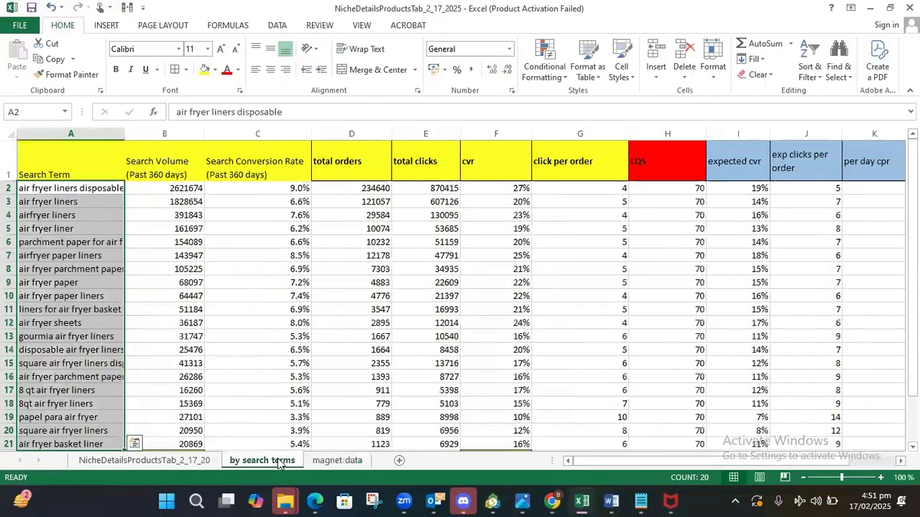
{"action": "left_click", "coordinate": [872, 189]}
{"action": "key", "text": "Right"}
{"action": "key", "text": "Right"}
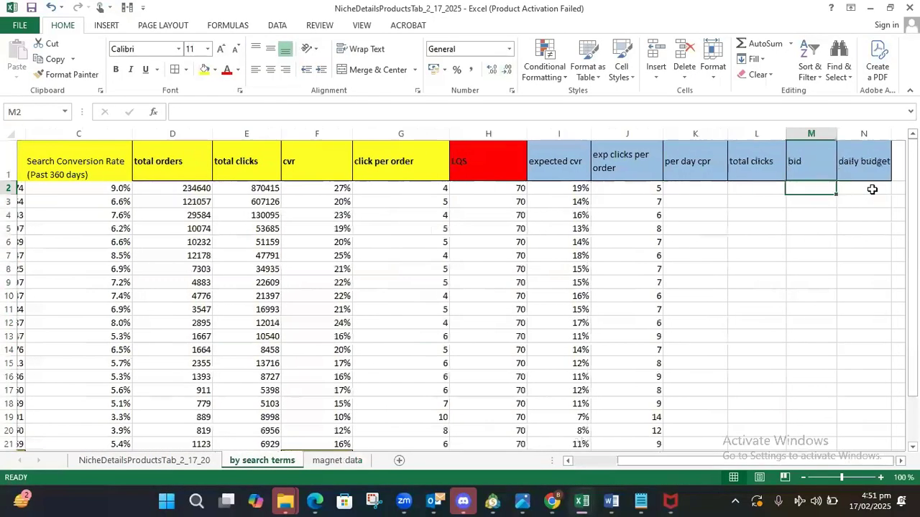
{"action": "key", "text": "Down"}
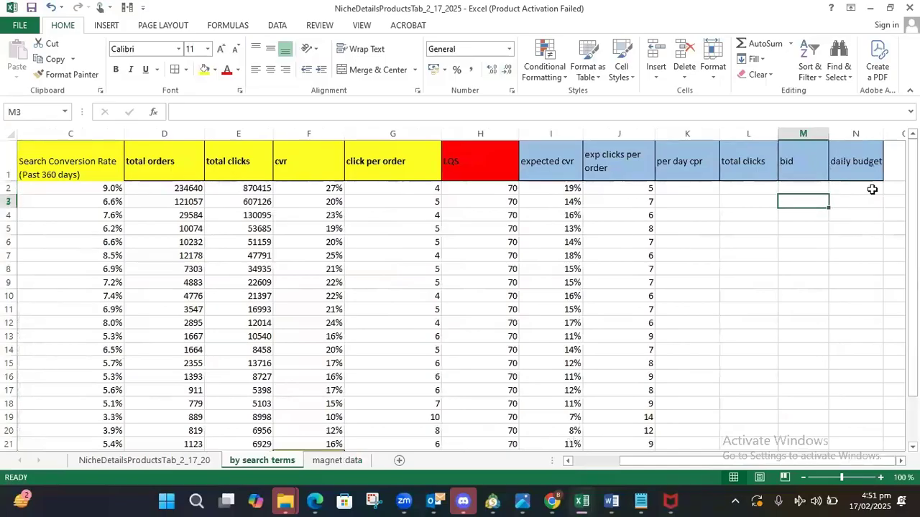
{"action": "key", "text": "Left"}
{"action": "key", "text": "Left"}
{"action": "key", "text": "Left"}
{"action": "key", "text": "Left"}
{"action": "key", "text": "Left"}
{"action": "key", "text": "Left"}
{"action": "key", "text": "Left"}
{"action": "key", "text": "Left"}
{"action": "key", "text": "Left"}
{"action": "key", "text": "Left"}
{"action": "key", "text": "Left"}
{"action": "key", "text": "Left"}
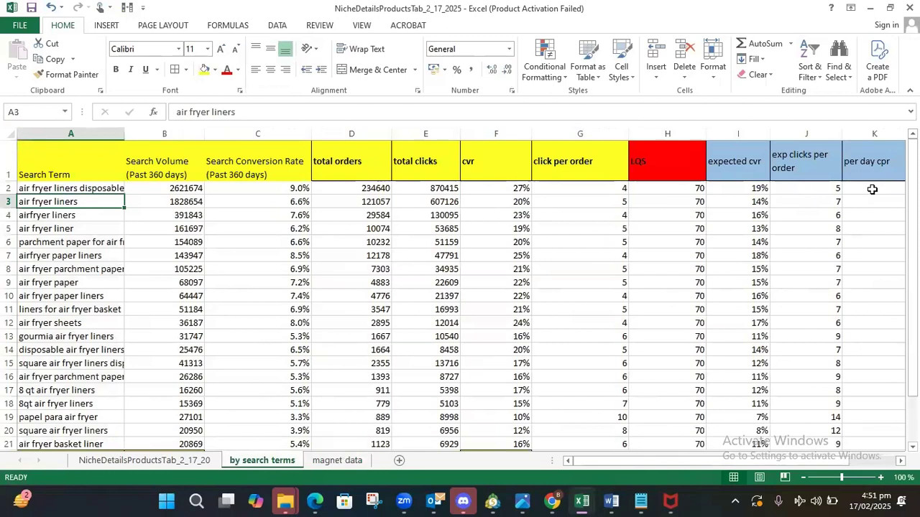
{"action": "key", "text": "Right"}
{"action": "key", "text": "Right"}
{"action": "key", "text": "Right"}
{"action": "key", "text": "Right"}
{"action": "key", "text": "Right"}
{"action": "key", "text": "Right"}
{"action": "key", "text": "Right"}
{"action": "key", "text": "Right"}
{"action": "key", "text": "Right"}
{"action": "key", "text": "Right"}
{"action": "key", "text": "Right"}
{"action": "key", "text": "Right"}
{"action": "key", "text": "Right"}
Start a VLOOKUP formula in K2 under per day cpr, using search term cell A2 as the lookup value.
{"action": "key", "text": "Left"}
{"action": "key", "text": "Left"}
{"action": "key", "text": "Left"}
{"action": "key", "text": "Up"}
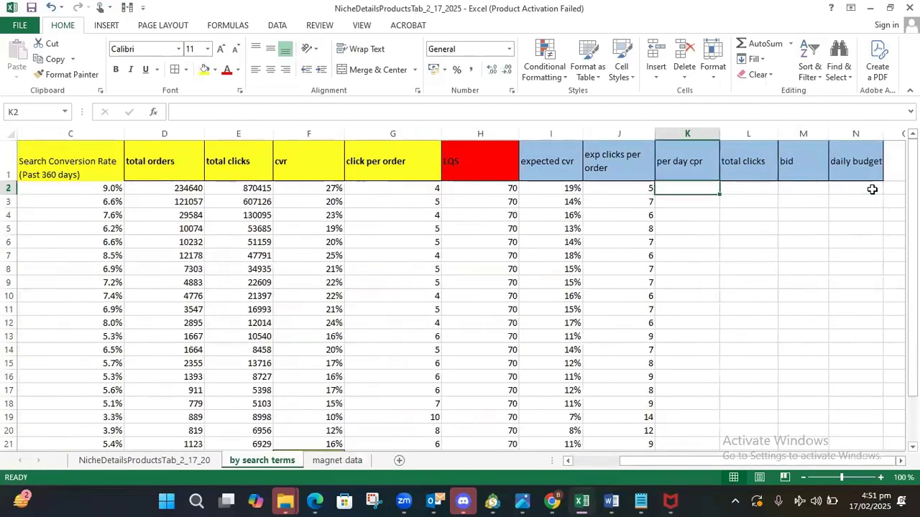
{"action": "type", "text": "=v"}
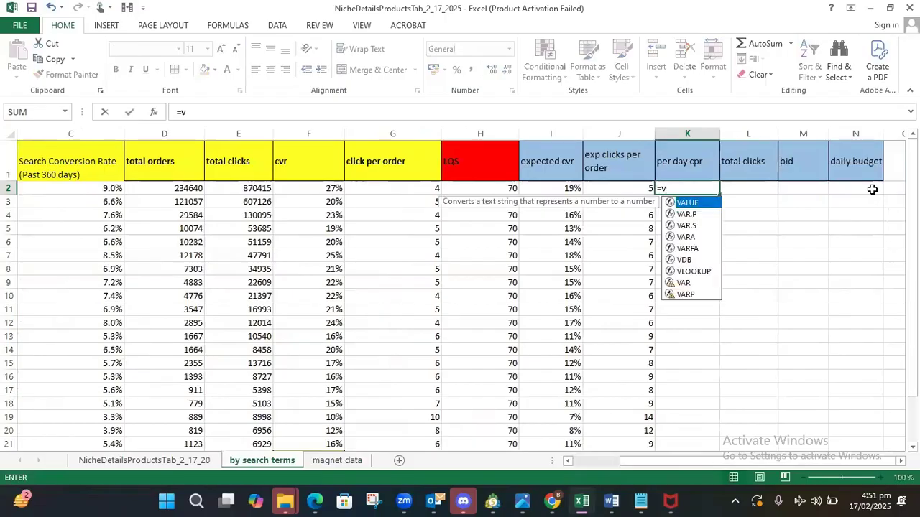
{"action": "type", "text": "loo"}
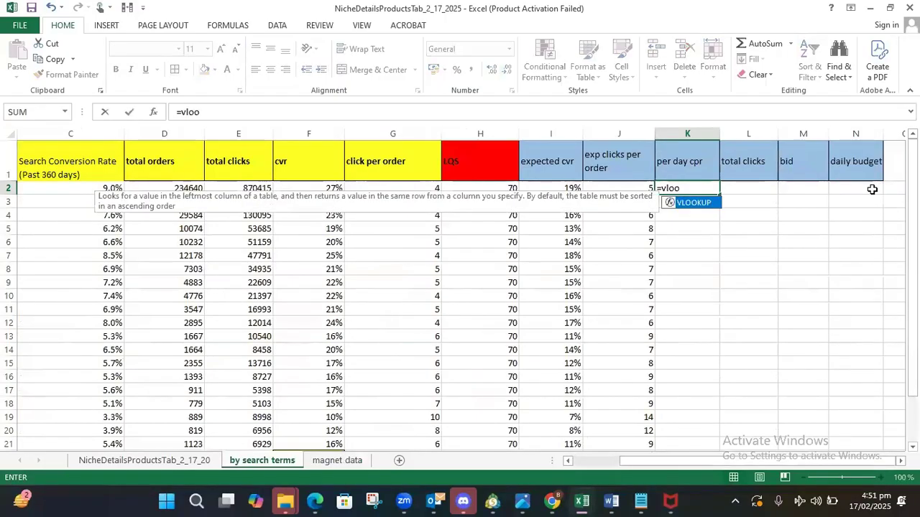
{"action": "key", "text": "Tab"}
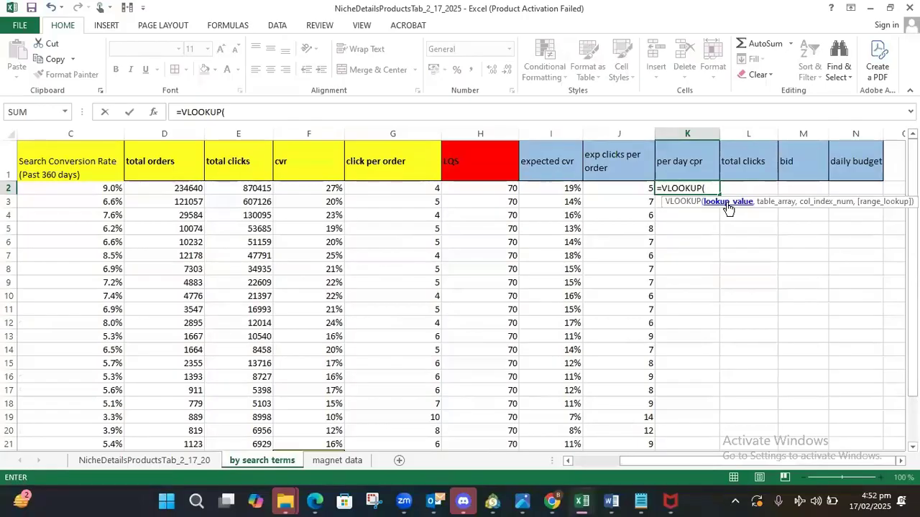
{"action": "left_click_drag", "start_coordinate": [626, 464], "coordinate": [563, 471]}
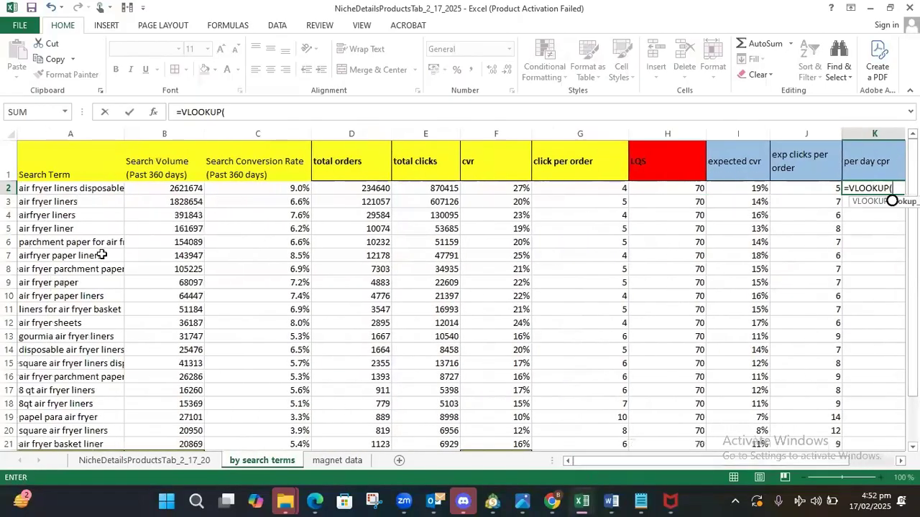
{"action": "left_click", "coordinate": [33, 189]}
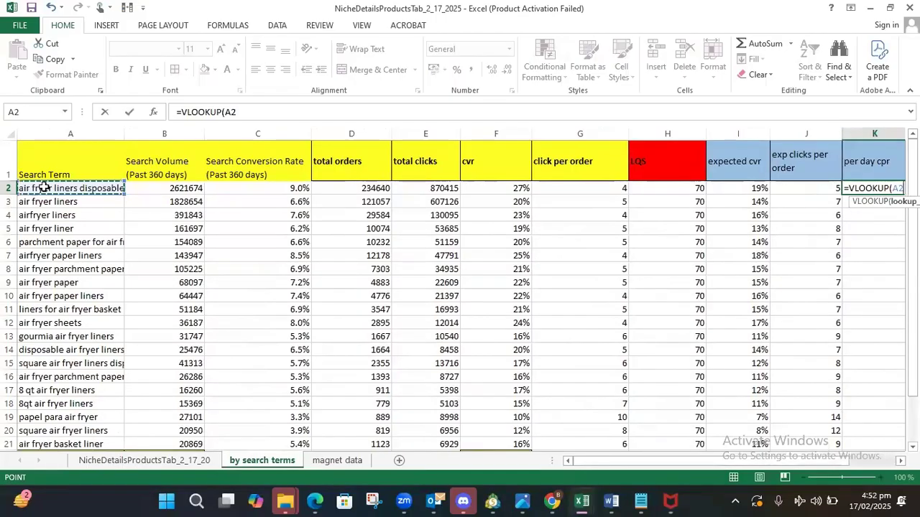
{"action": "left_click", "coordinate": [255, 114]}
{"action": "type", "text": ","}
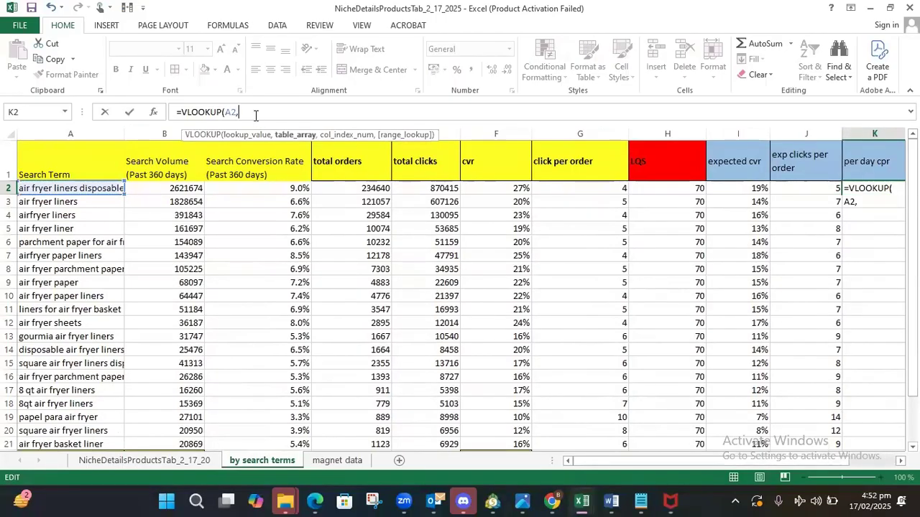
Complete the per day cpr lookup in K2 as =VLOOKUP(A2,'magnet data'!A1:F21,6,), leaving the match argument empty.
{"action": "left_click", "coordinate": [335, 459]}
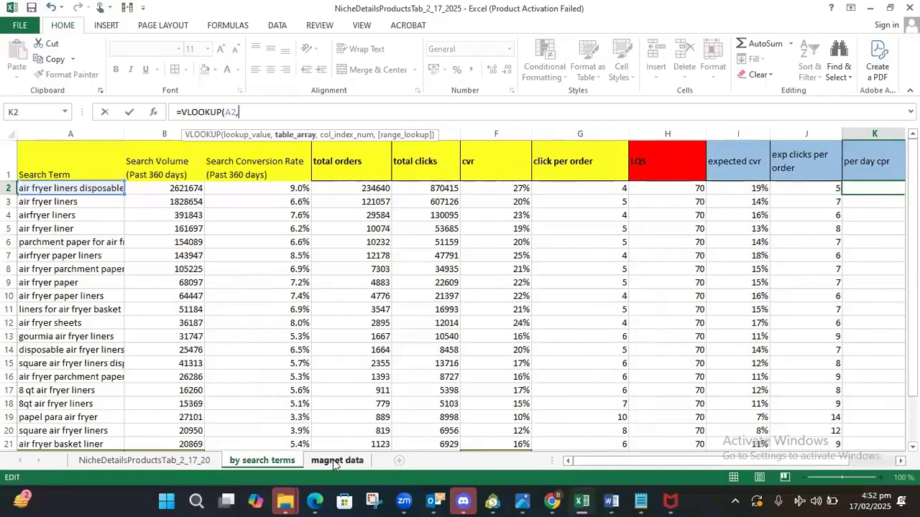
{"action": "left_click_drag", "start_coordinate": [67, 160], "coordinate": [412, 406]}
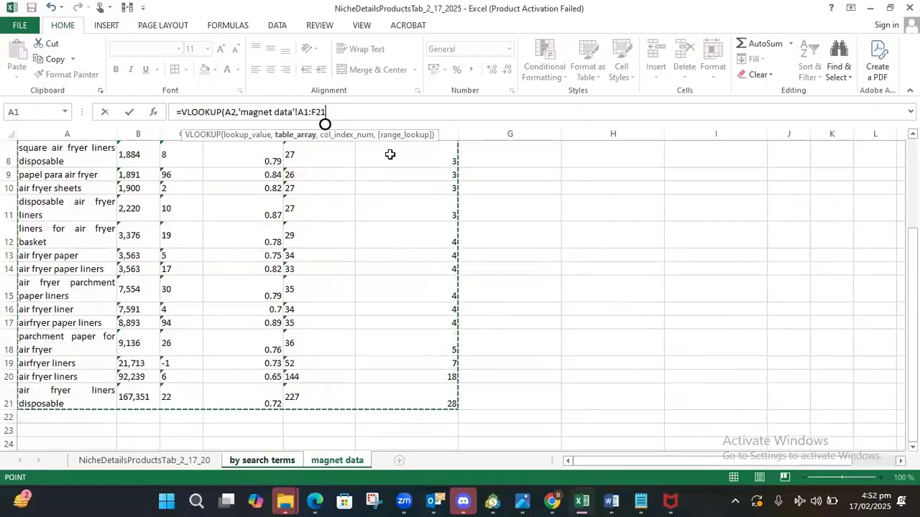
{"action": "left_click", "coordinate": [385, 120]}
{"action": "type", "text": ","}
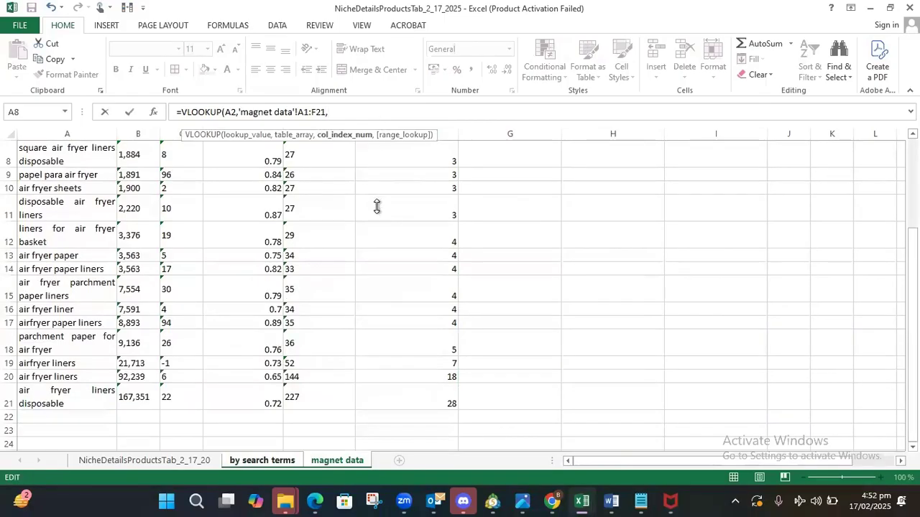
{"action": "left_click_drag", "start_coordinate": [913, 327], "coordinate": [912, 234]}
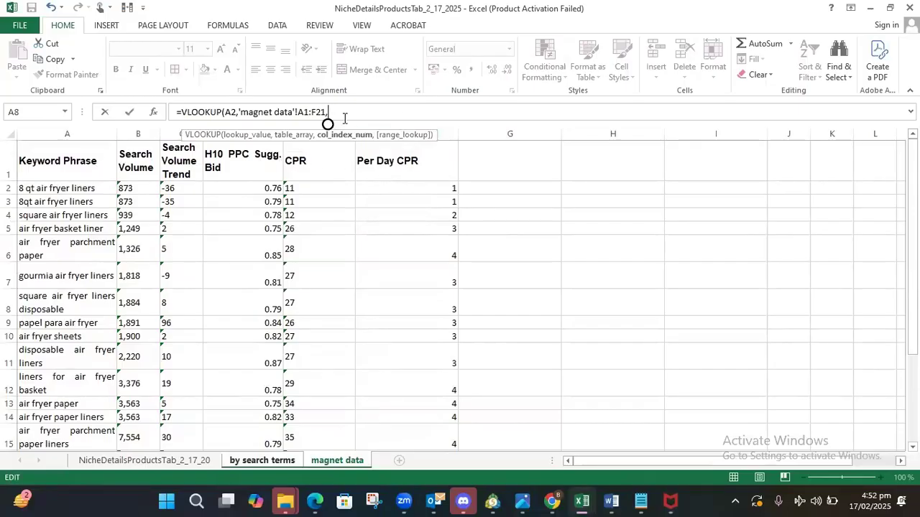
{"action": "type", "text": "6,"}
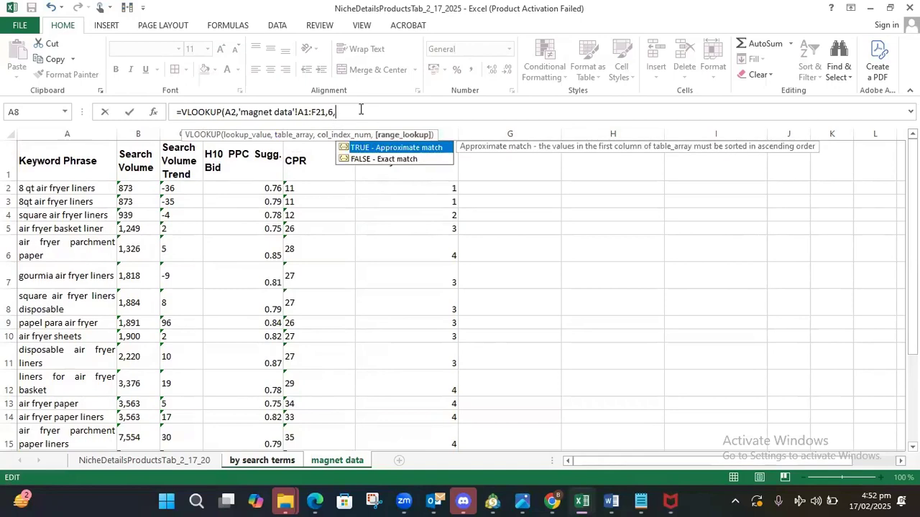
{"action": "left_click", "coordinate": [383, 160]}
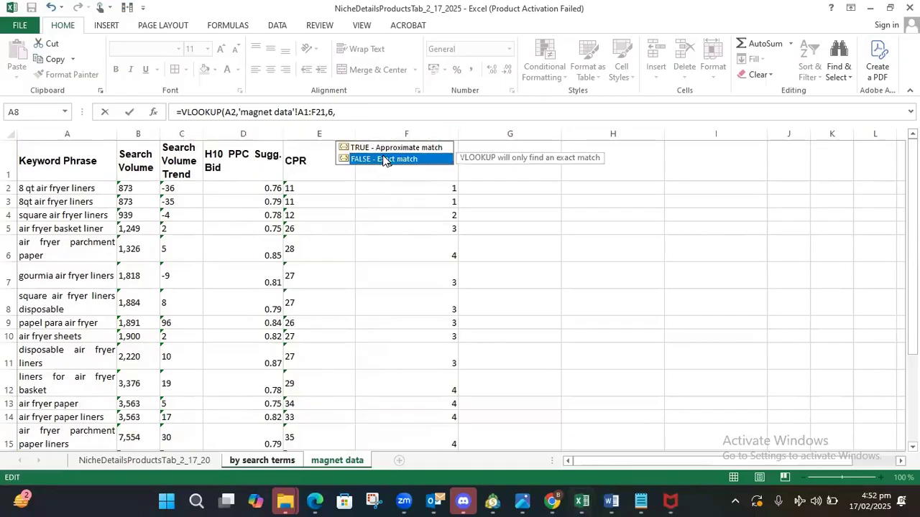
{"action": "key", "text": "Return"}
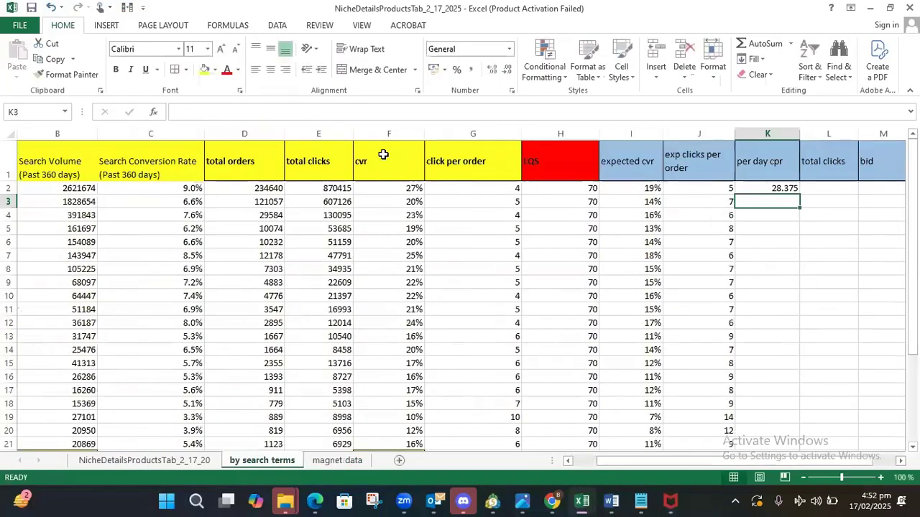
Format the per day cpr value in K2 with no decimal places.
{"action": "left_click", "coordinate": [783, 188]}
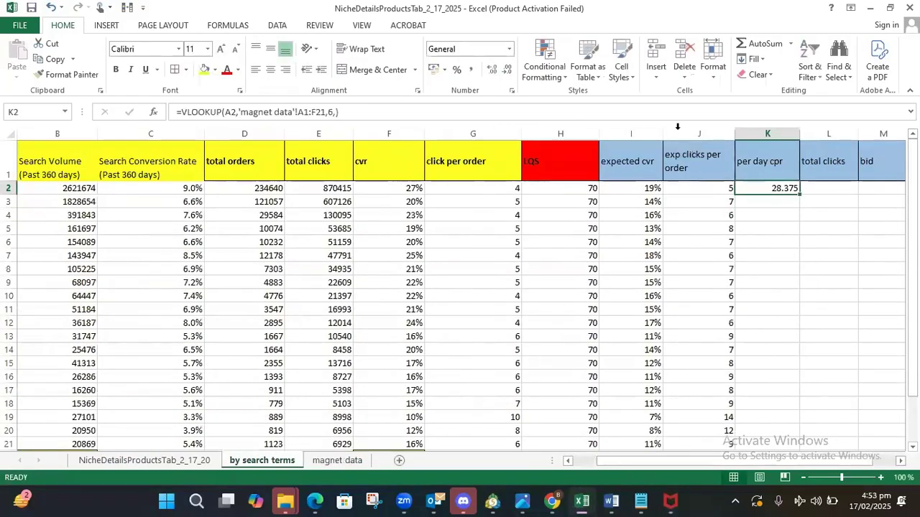
{"action": "left_click", "coordinate": [507, 71]}
{"action": "left_click", "coordinate": [507, 70]}
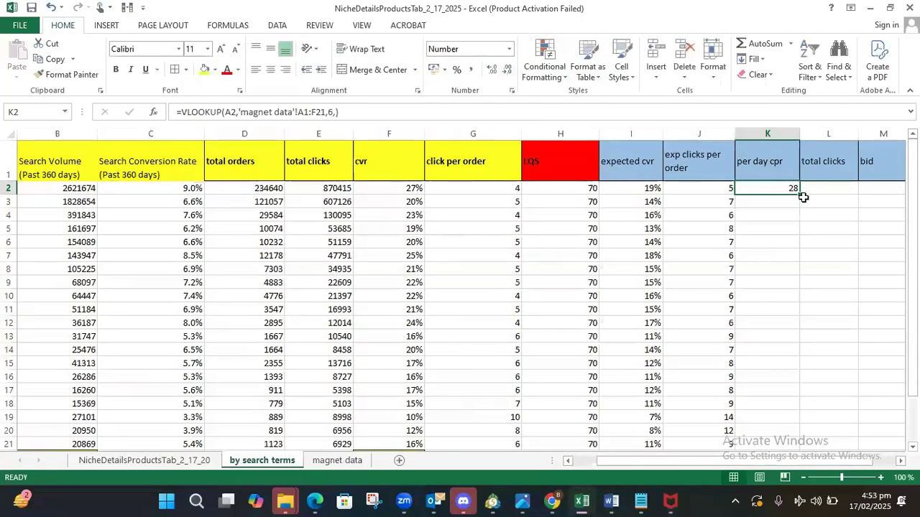
Make the K2 lookup's table range absolute, as 'magnet data'!$A$1:$F$21.
{"action": "left_click", "coordinate": [311, 112]}
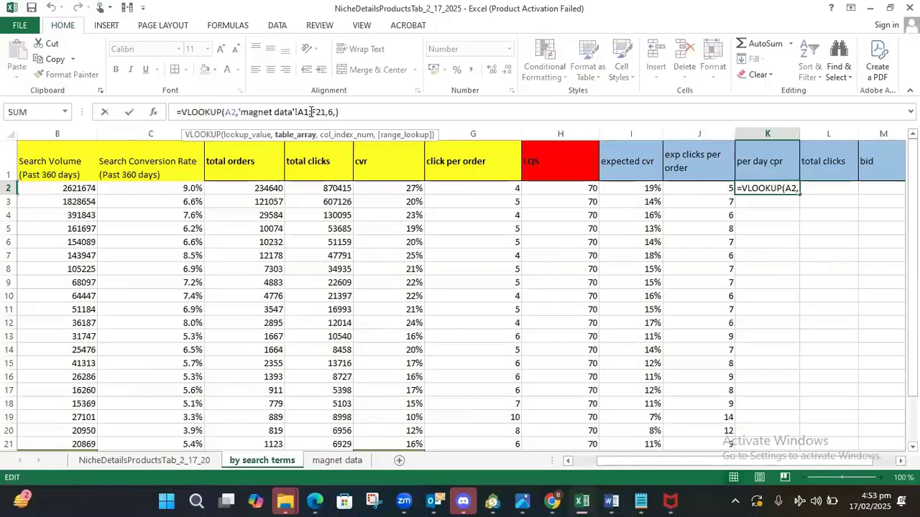
{"action": "key", "text": "F4"}
{"action": "key", "text": "F4"}
{"action": "key", "text": "F4"}
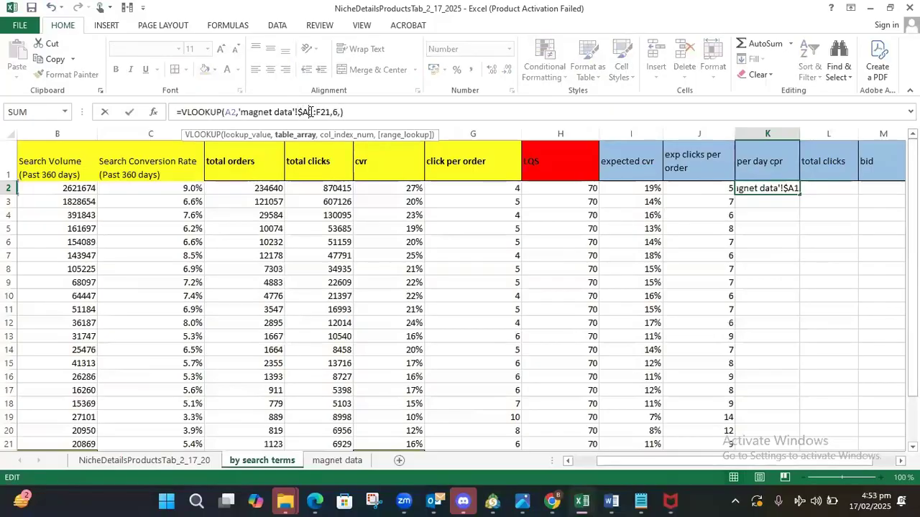
{"action": "type", "text": "$"}
{"action": "key", "text": "Right"}
{"action": "key", "text": "Right"}
{"action": "key", "text": "Right"}
{"action": "key", "text": "Right"}
{"action": "key", "text": "Right"}
{"action": "type", "text": "$"}
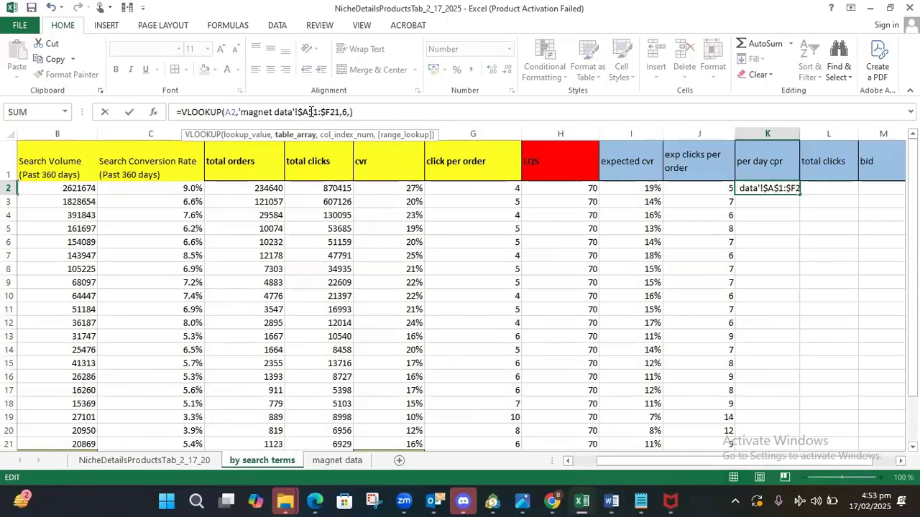
{"action": "key", "text": "Right"}
{"action": "type", "text": "$"}
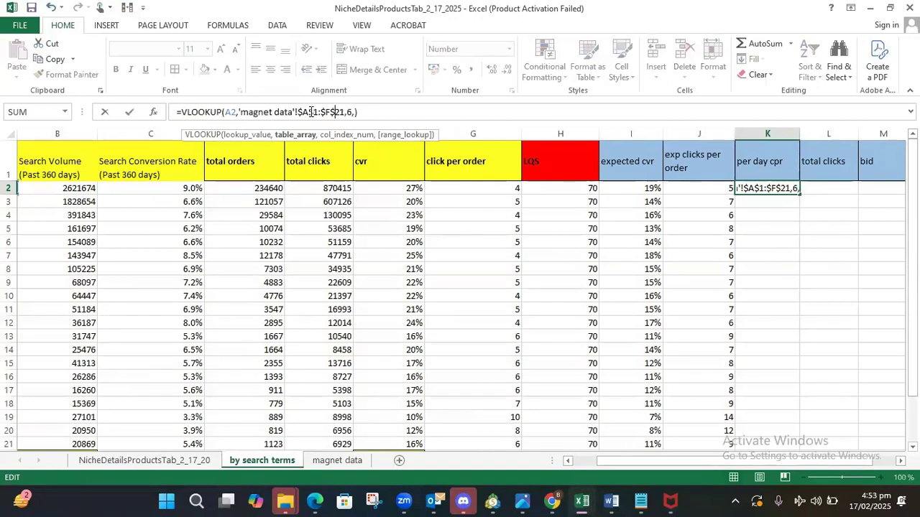
{"action": "key", "text": "Return"}
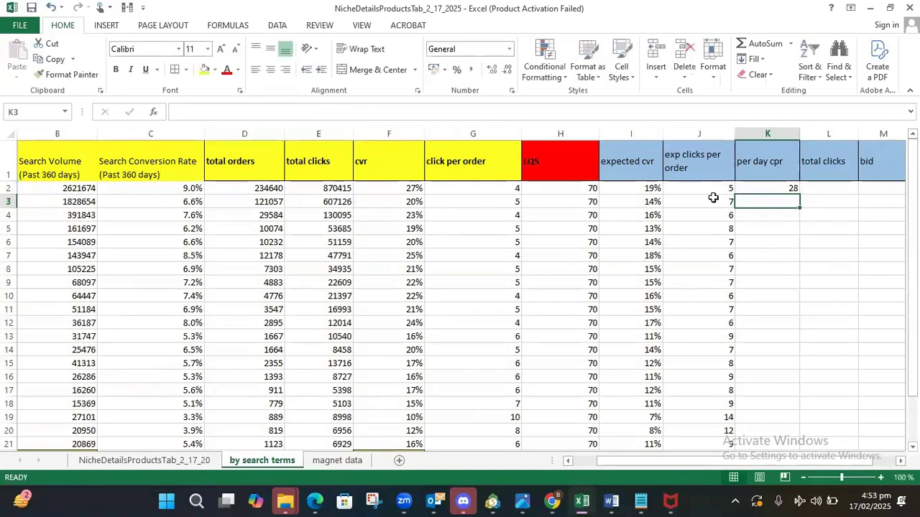
Fill the per day cpr lookup formula from K2 down to K21.
{"action": "left_click", "coordinate": [789, 188]}
{"action": "left_click_drag", "start_coordinate": [802, 192], "coordinate": [792, 397]}
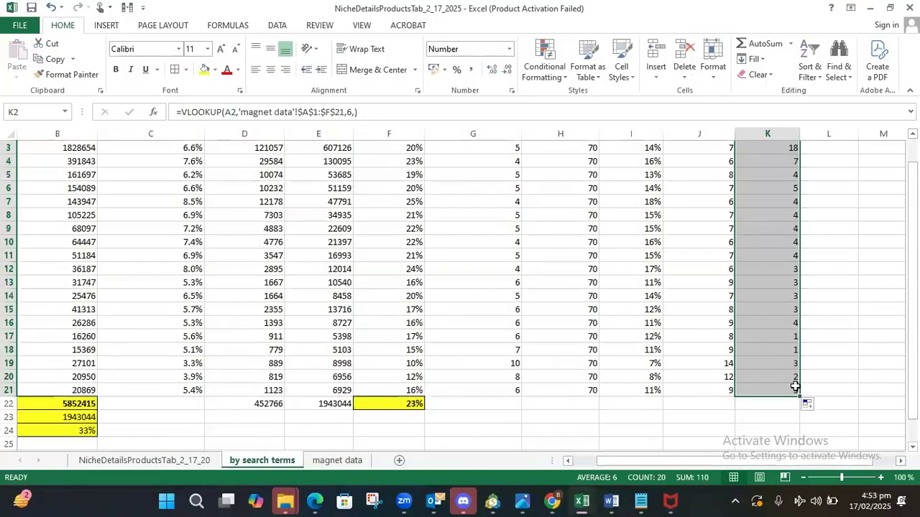
{"action": "left_click", "coordinate": [833, 295]}
{"action": "scroll", "coordinate": [833, 295], "scroll_direction": "up", "scroll_amount": 1}
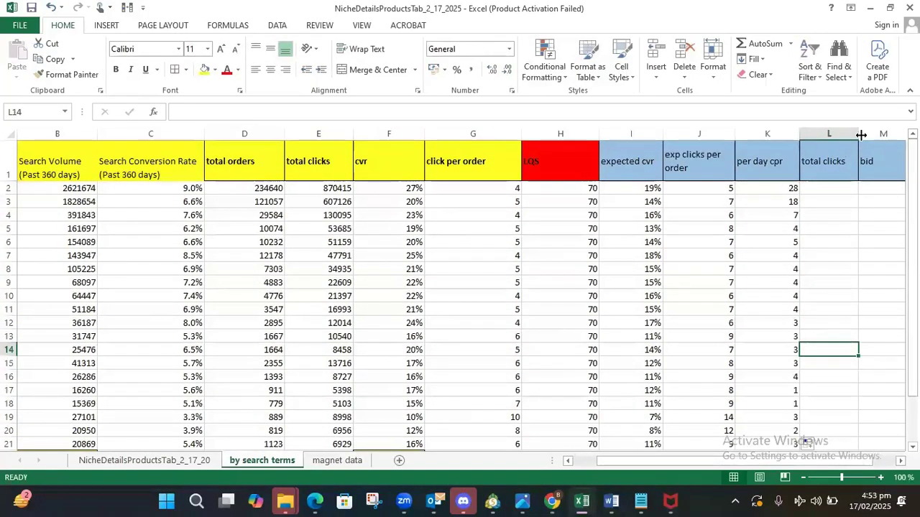
Widen the total clicks column slightly and calculate total clicks in L2 with the formula =K2*J2.
{"action": "left_click_drag", "start_coordinate": [858, 134], "coordinate": [866, 134]}
{"action": "left_click_drag", "start_coordinate": [823, 461], "coordinate": [844, 464]}
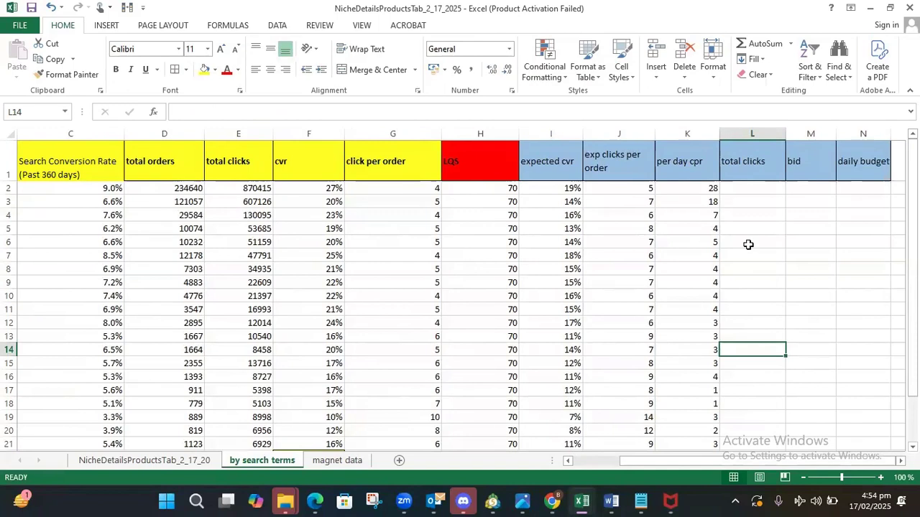
{"action": "left_click", "coordinate": [744, 185]}
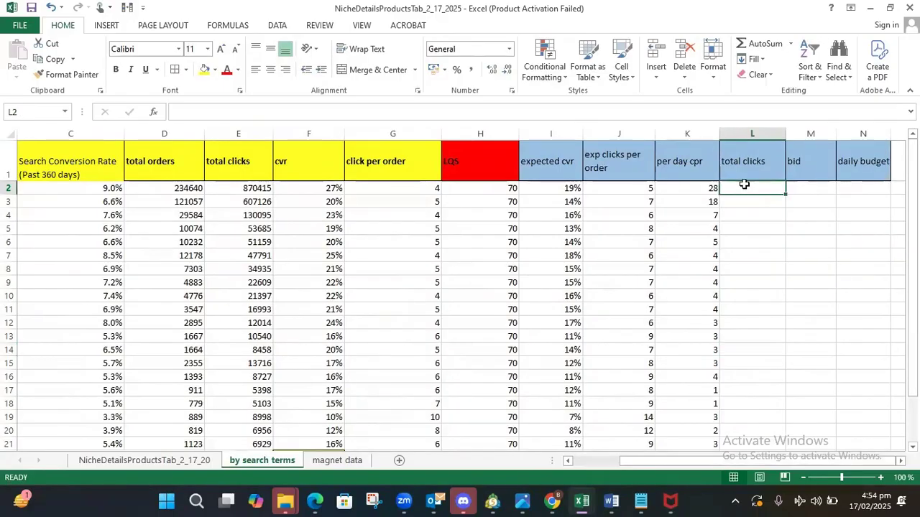
{"action": "type", "text": "="}
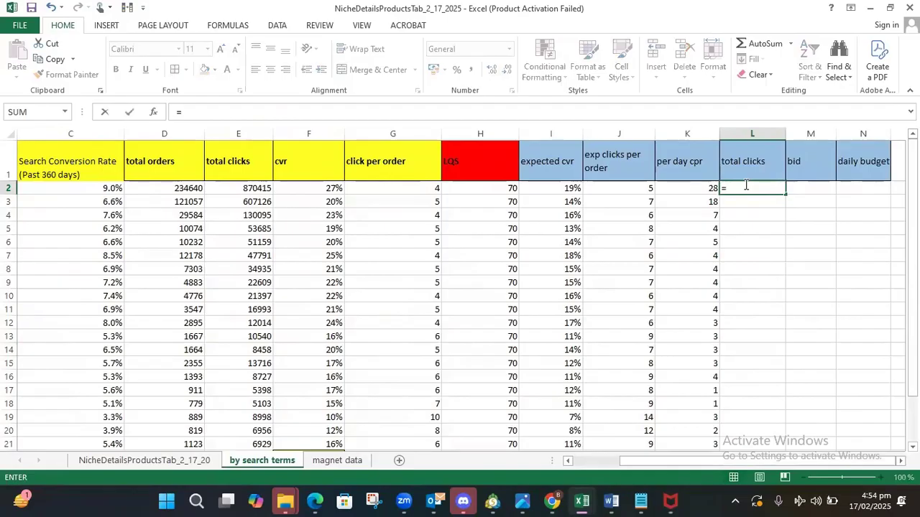
{"action": "type", "text": "k"}
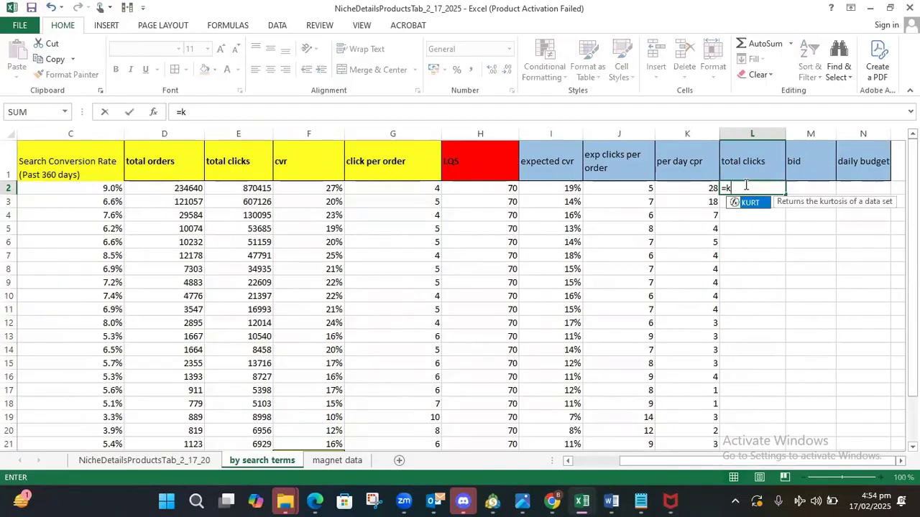
{"action": "type", "text": "2*j"}
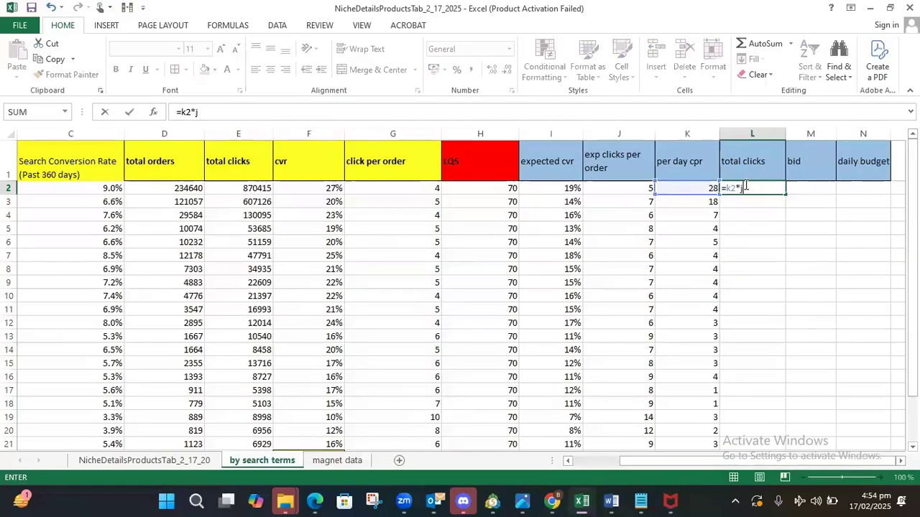
{"action": "type", "text": "2"}
{"action": "key", "text": "Return"}
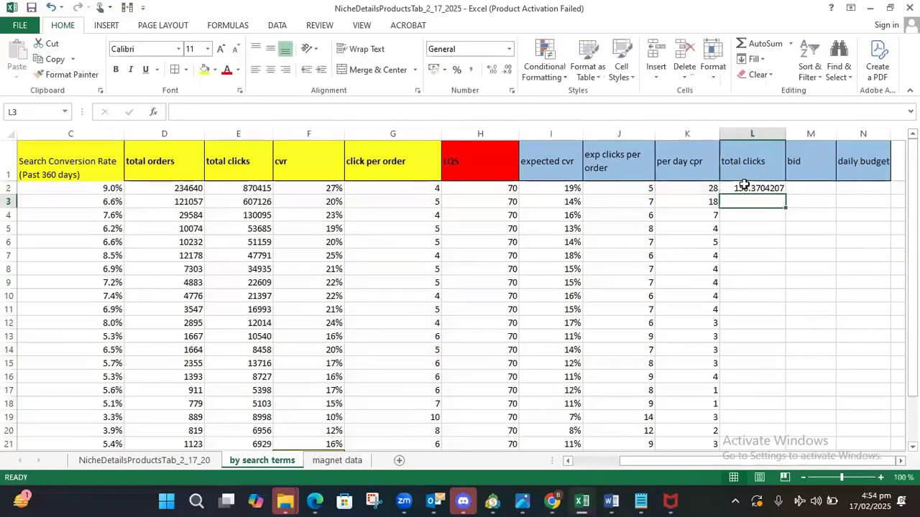
Format total clicks in L2 with no decimal places and fill its formula down to L21.
{"action": "left_click", "coordinate": [744, 186]}
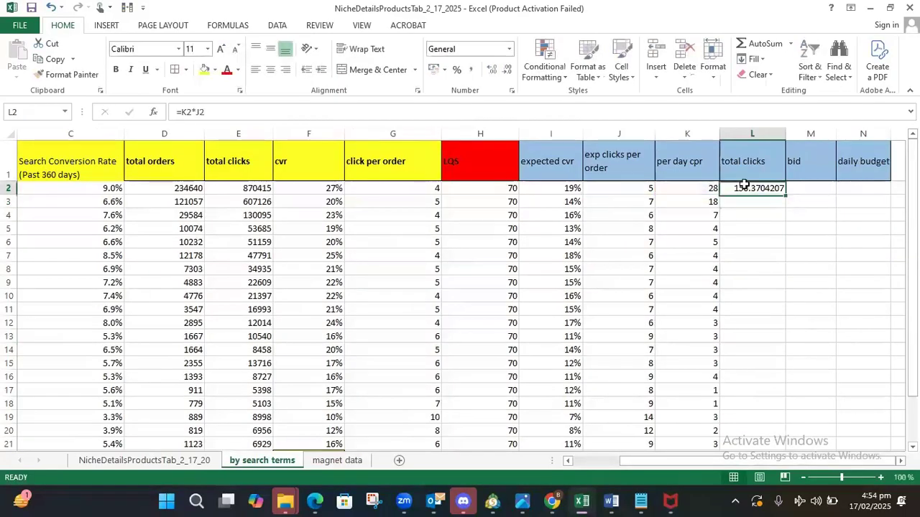
{"action": "left_click", "coordinate": [505, 72]}
{"action": "left_click", "coordinate": [506, 72]}
{"action": "left_click", "coordinate": [506, 71]}
{"action": "left_click", "coordinate": [506, 72]}
{"action": "left_click", "coordinate": [506, 72]}
{"action": "left_click", "coordinate": [506, 72]}
{"action": "left_click", "coordinate": [506, 72]}
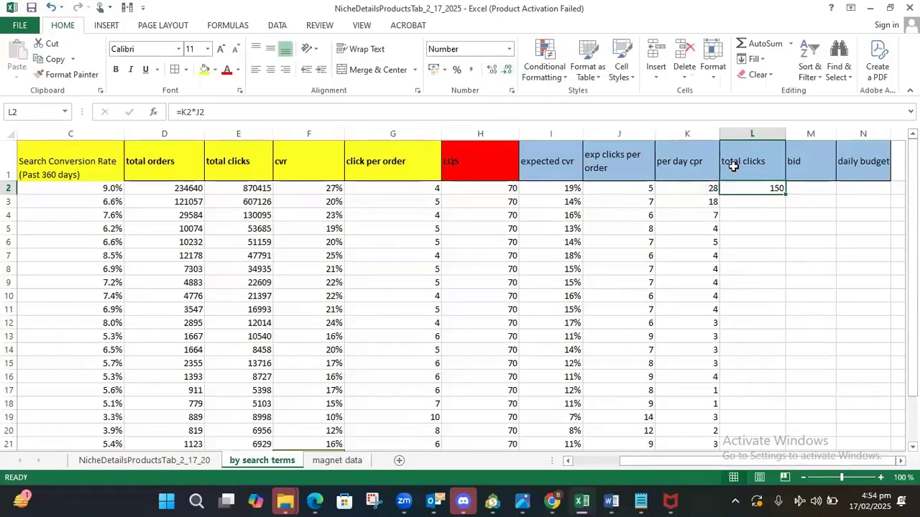
{"action": "left_click_drag", "start_coordinate": [785, 194], "coordinate": [785, 408]}
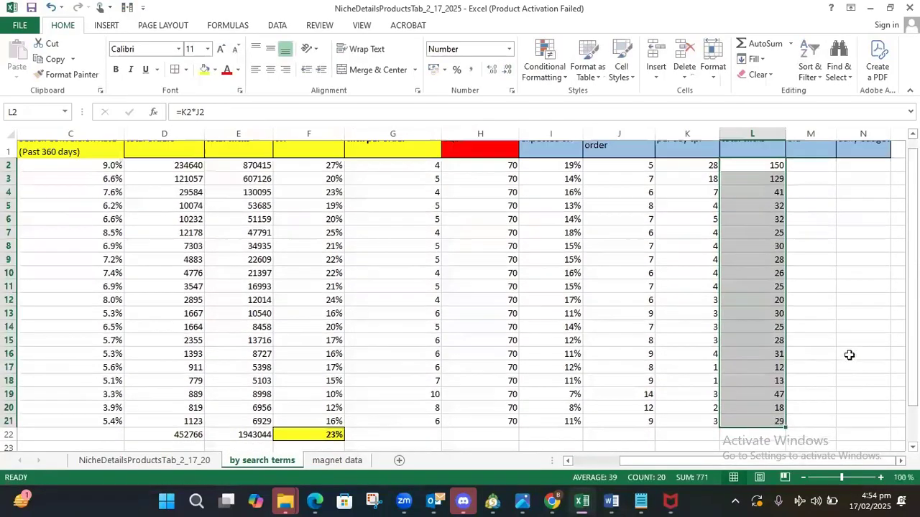
{"action": "scroll", "coordinate": [849, 355], "scroll_direction": "up", "scroll_amount": 1}
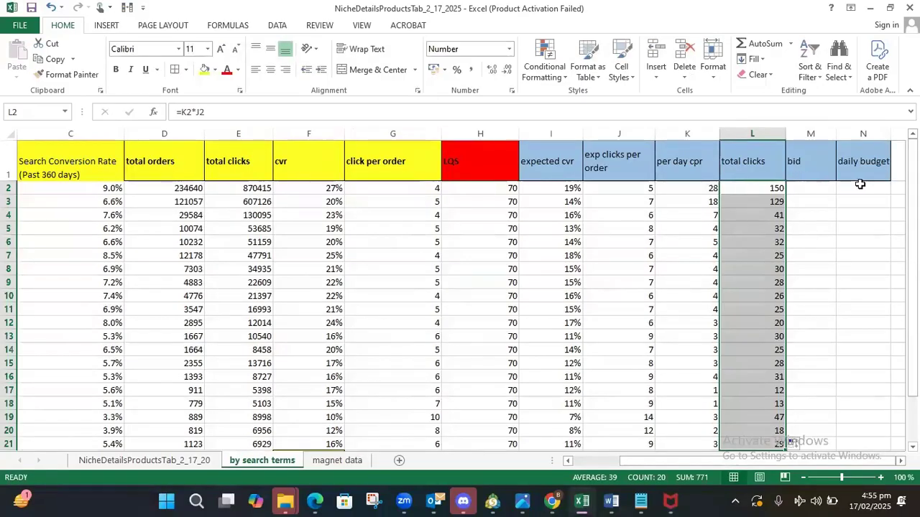
Hide columns B through G and widen the Search Term column to fit the full search terms.
{"action": "left_click", "coordinate": [691, 184]}
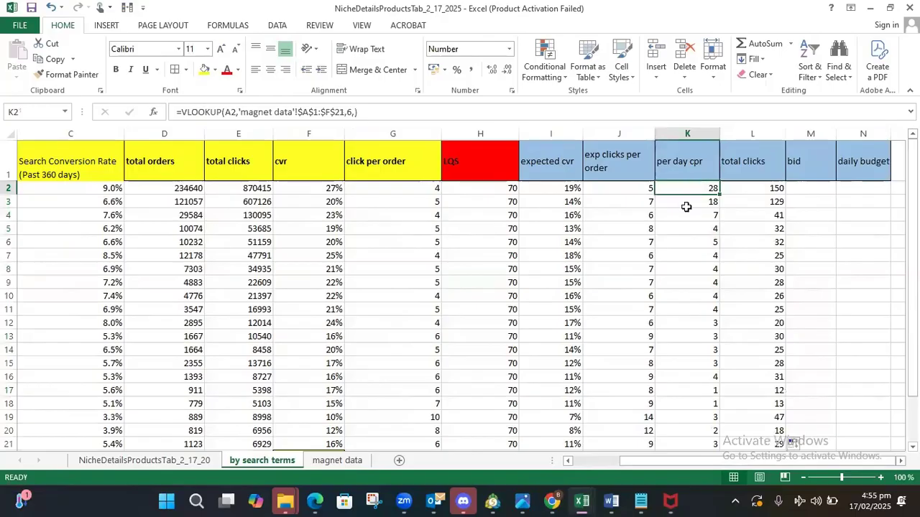
{"action": "left_click_drag", "start_coordinate": [625, 461], "coordinate": [589, 461]}
{"action": "left_click_drag", "start_coordinate": [580, 133], "coordinate": [196, 126]}
{"action": "right_click", "coordinate": [196, 127]}
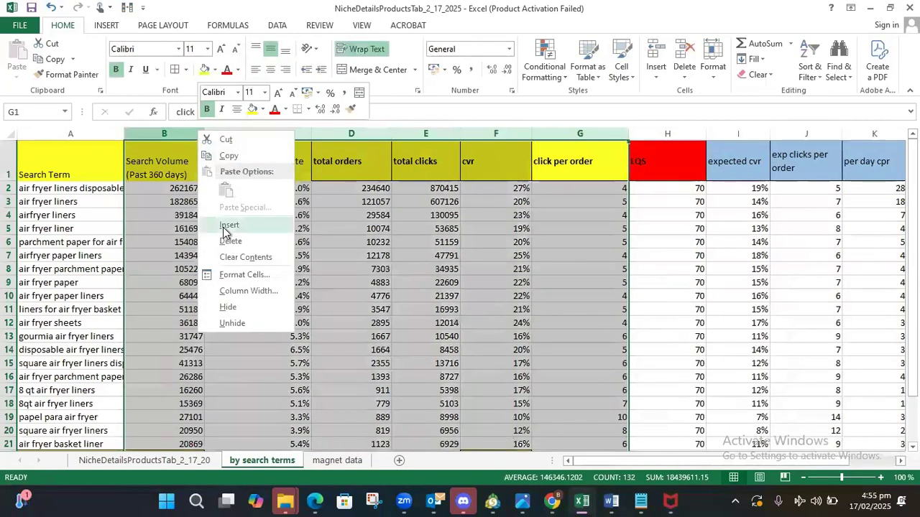
{"action": "left_click", "coordinate": [237, 299]}
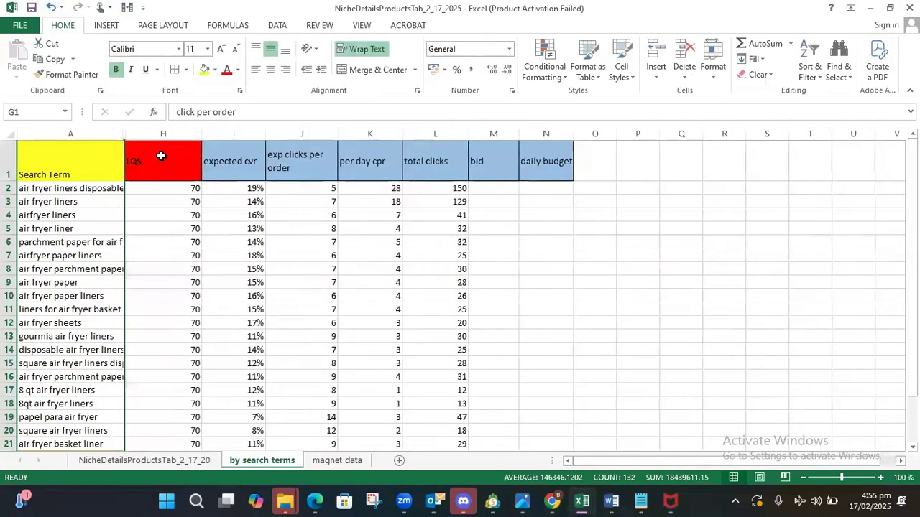
{"action": "left_click_drag", "start_coordinate": [123, 134], "coordinate": [199, 134]}
{"action": "left_click", "coordinate": [131, 179]}
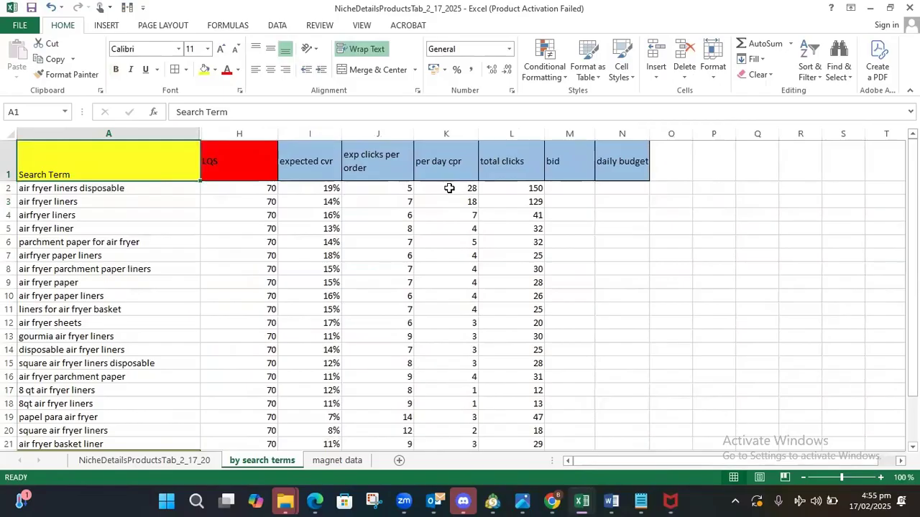
Check the per day cpr values in K17:K20, and widen the bid column with its first cell M2 selected.
{"action": "left_click_drag", "start_coordinate": [448, 390], "coordinate": [449, 424]}
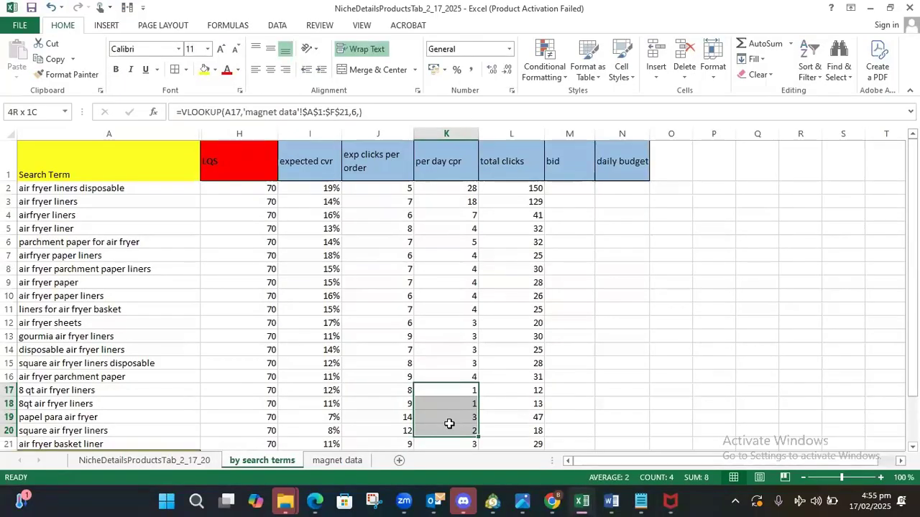
{"action": "left_click_drag", "start_coordinate": [449, 424], "coordinate": [449, 424]}
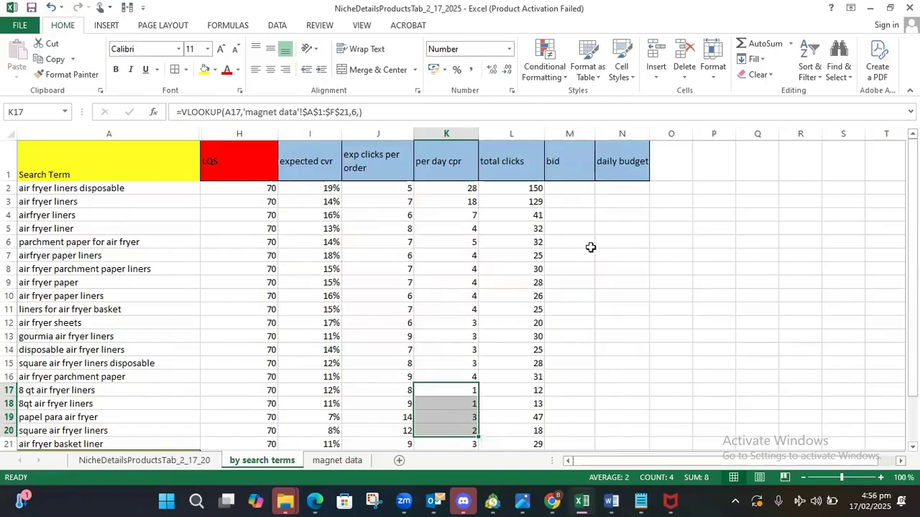
{"action": "left_click", "coordinate": [581, 189]}
{"action": "left_click_drag", "start_coordinate": [595, 134], "coordinate": [628, 136]}
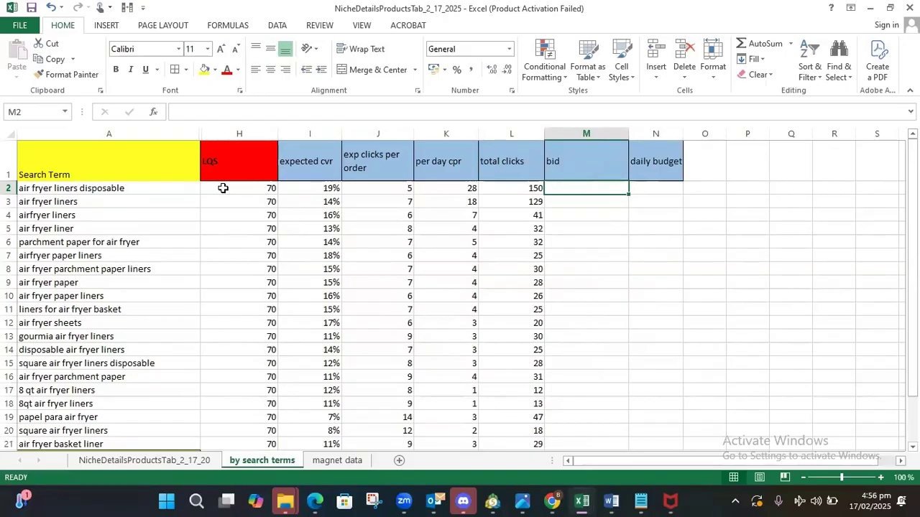
{"action": "left_click", "coordinate": [160, 190]}
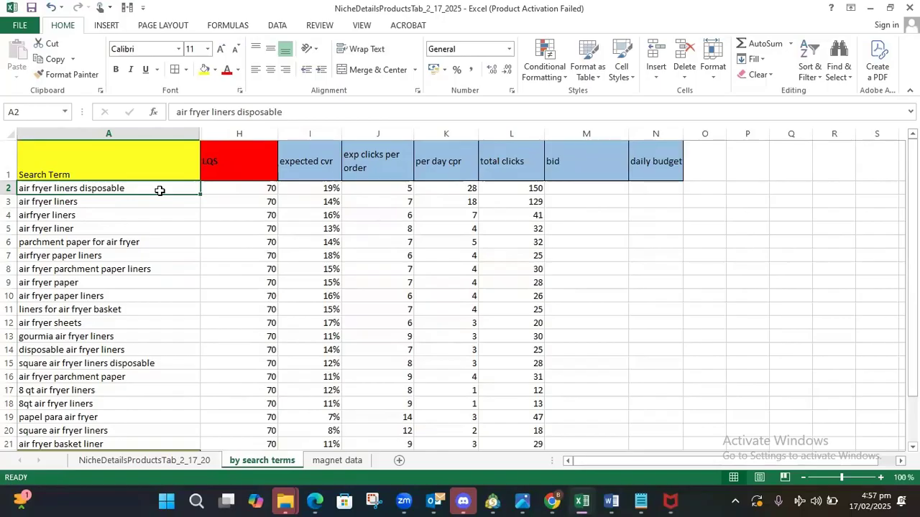
{"action": "left_click", "coordinate": [572, 186]}
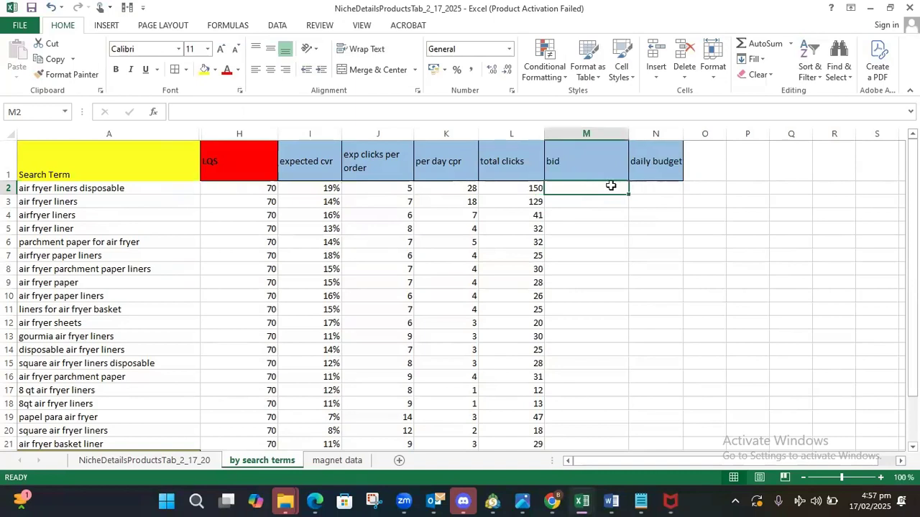
{"action": "type", "text": "="}
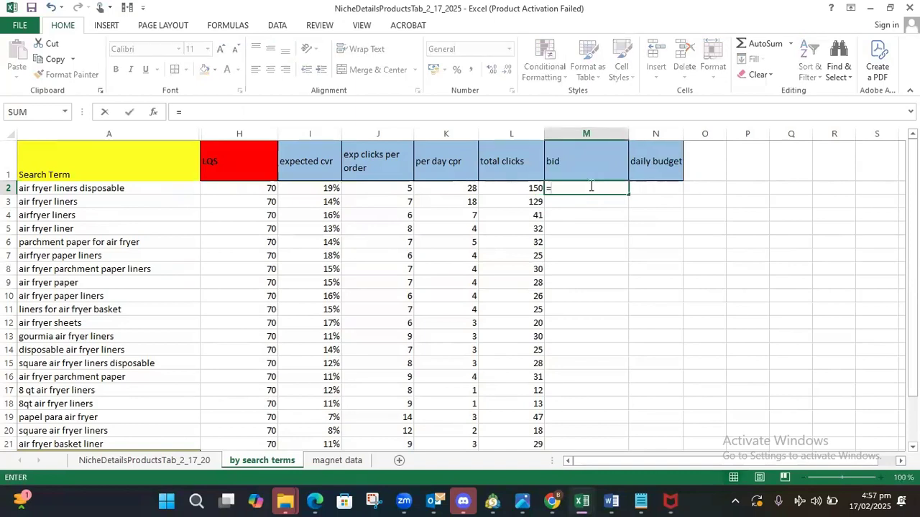
{"action": "type", "text": "vllokup"}
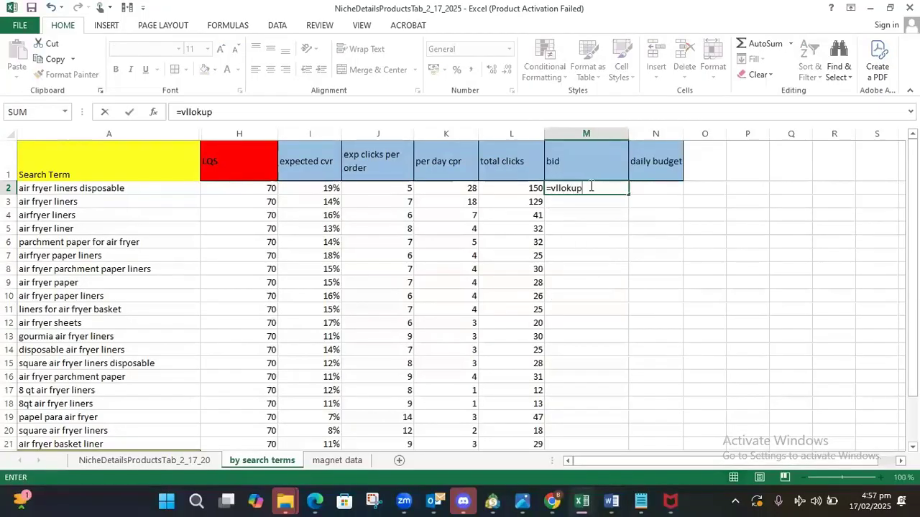
{"action": "key", "text": "Tab"}
{"action": "left_click", "coordinate": [589, 187]}
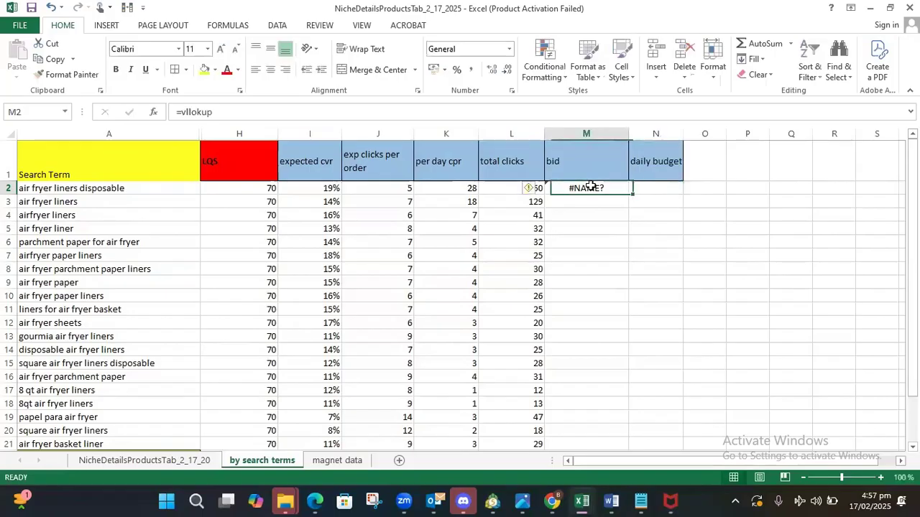
Look up the bid in M2 by matching A2 against 'magnet data'!A1:F21, returning column 4 with the VLOOKUP exact-match argument left blank.
{"action": "type", "text": "=vlookup"}
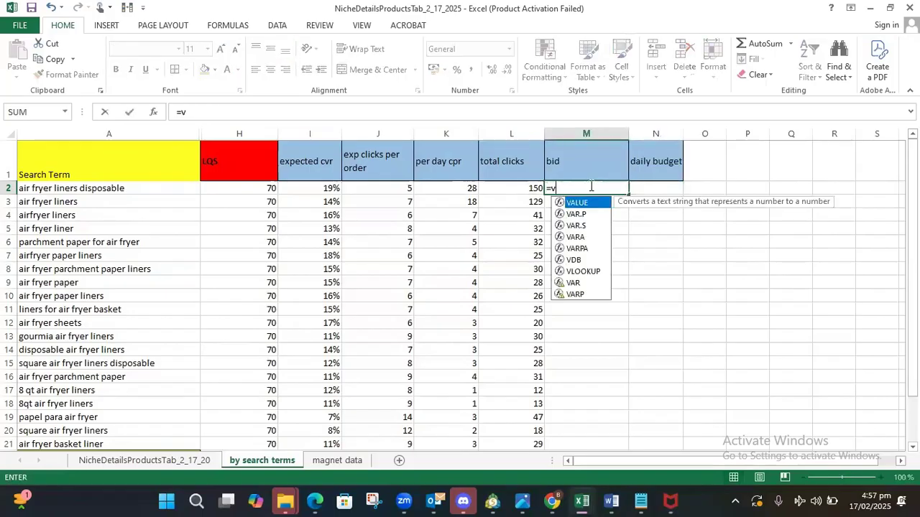
{"action": "key", "text": "Tab"}
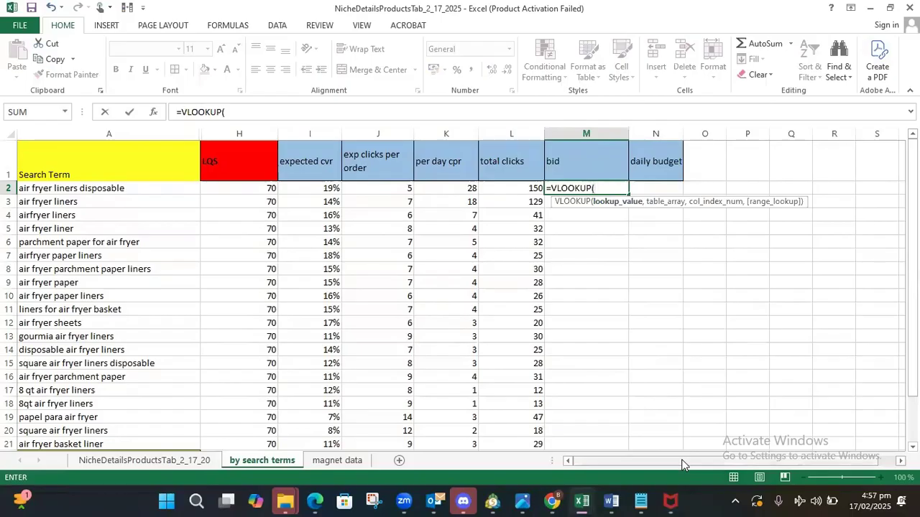
{"action": "left_click", "coordinate": [65, 191]}
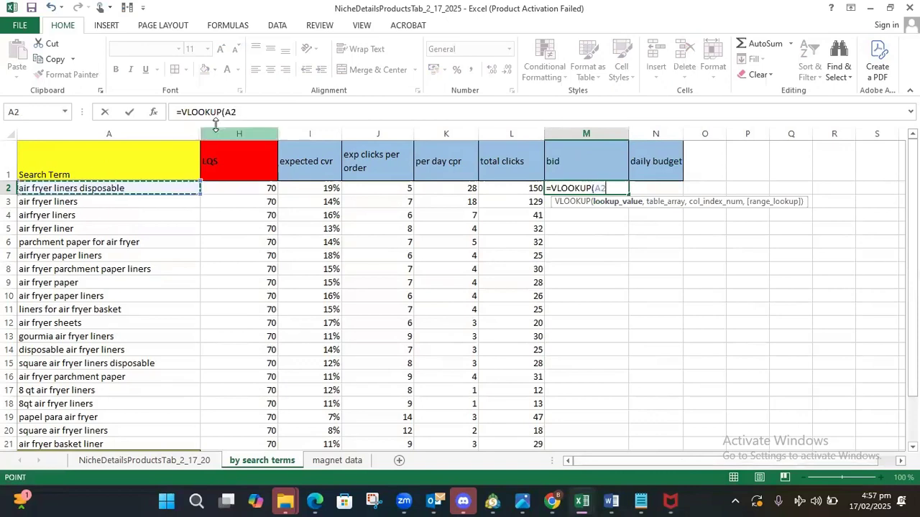
{"action": "type", "text": ","}
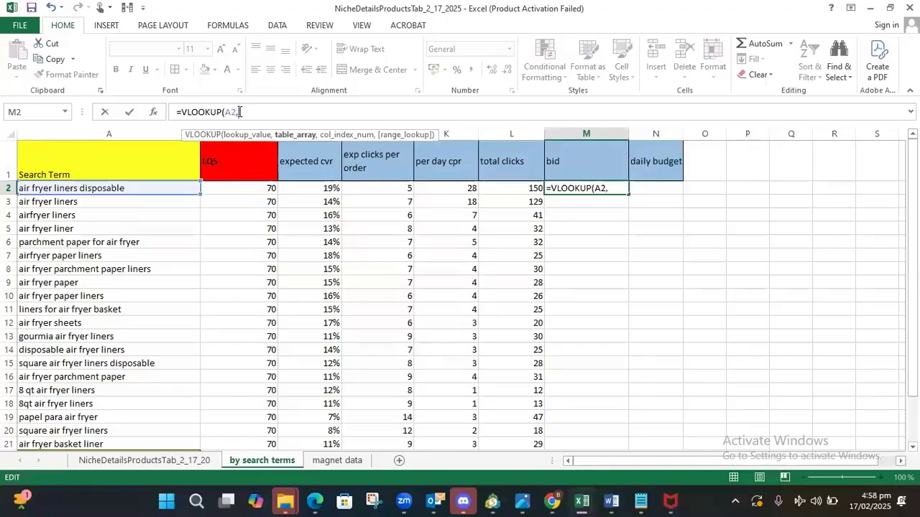
{"action": "left_click", "coordinate": [343, 462]}
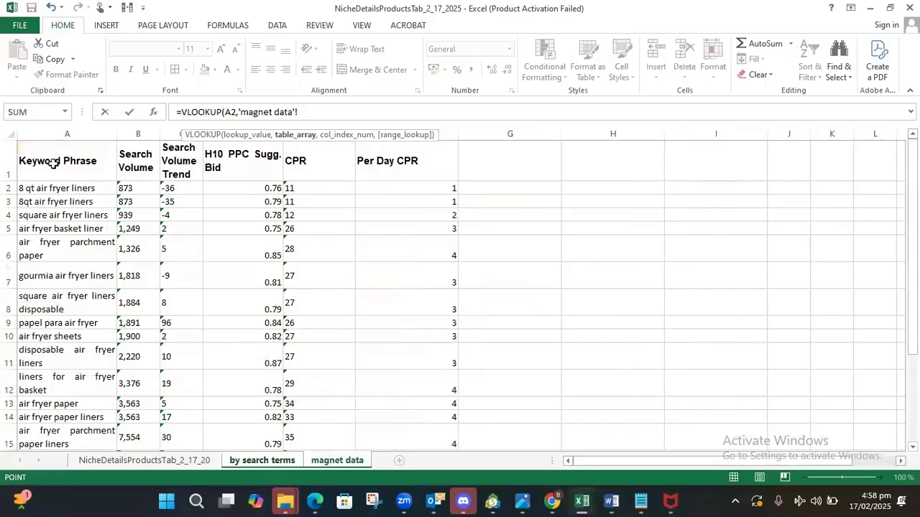
{"action": "left_click_drag", "start_coordinate": [63, 157], "coordinate": [376, 415]}
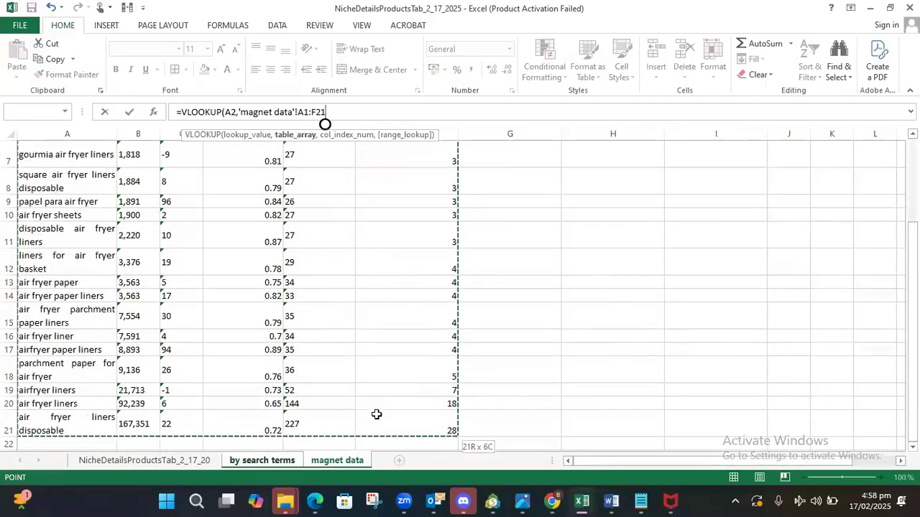
{"action": "left_click", "coordinate": [383, 114]}
{"action": "type", "text": ","}
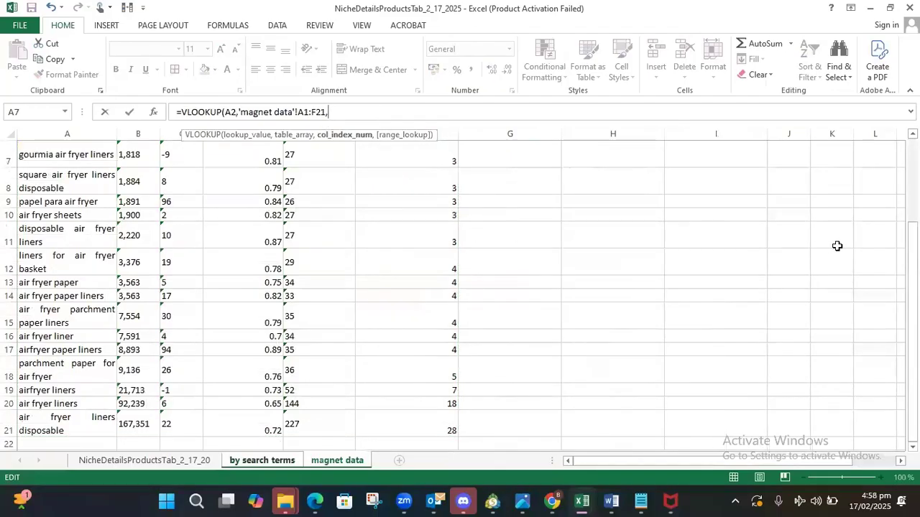
{"action": "left_click_drag", "start_coordinate": [912, 296], "coordinate": [913, 209]}
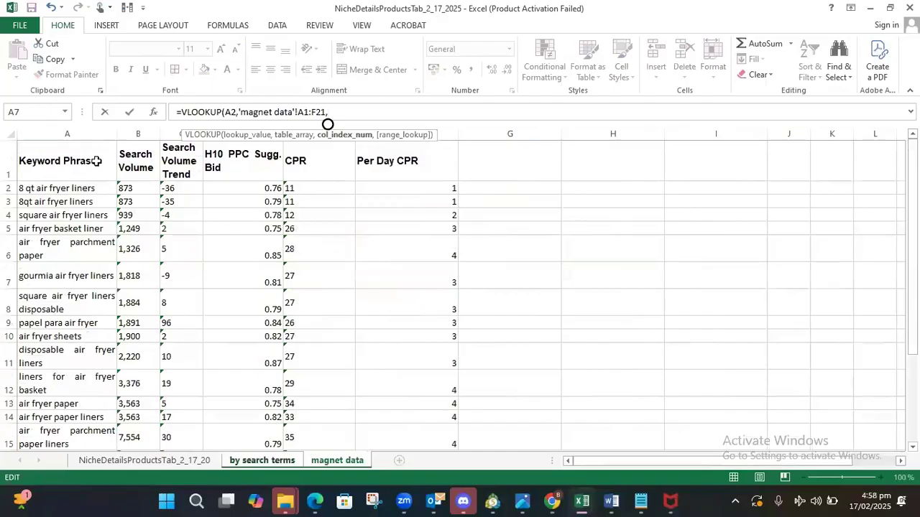
{"action": "type", "text": "4,"}
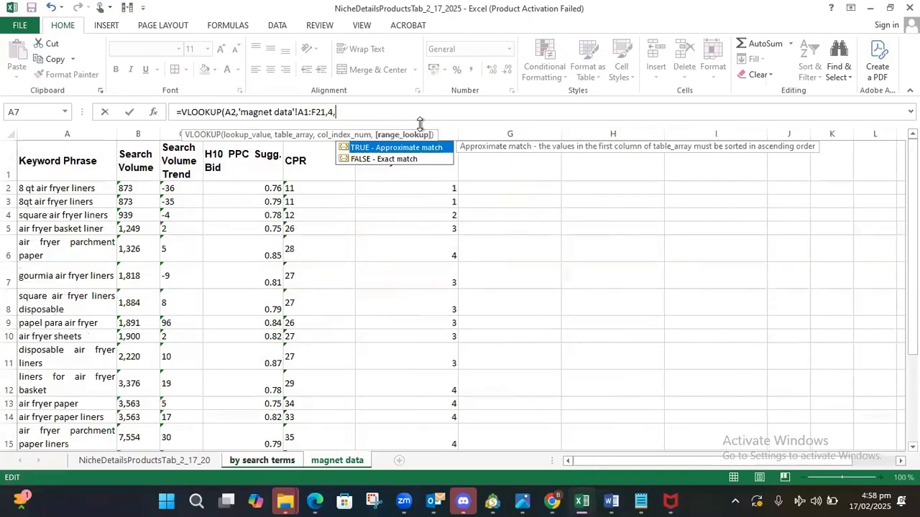
{"action": "left_click", "coordinate": [412, 159]}
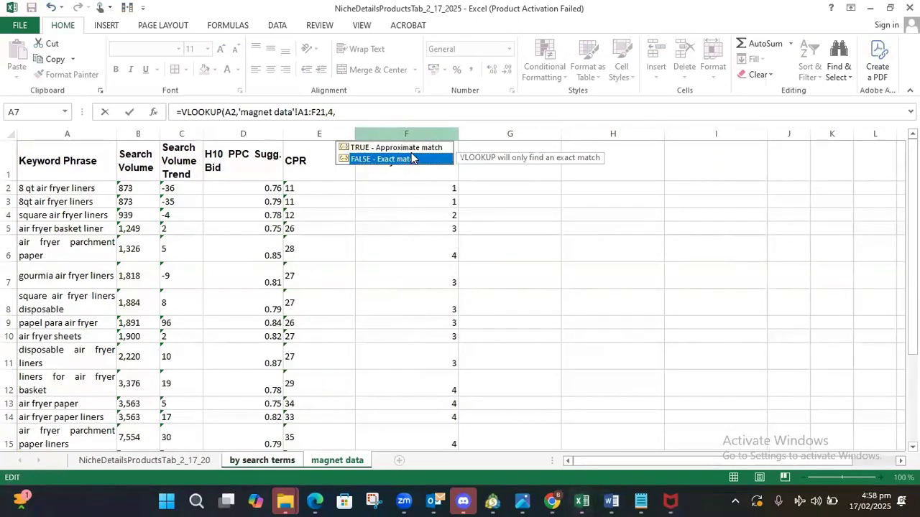
{"action": "key", "text": "Return"}
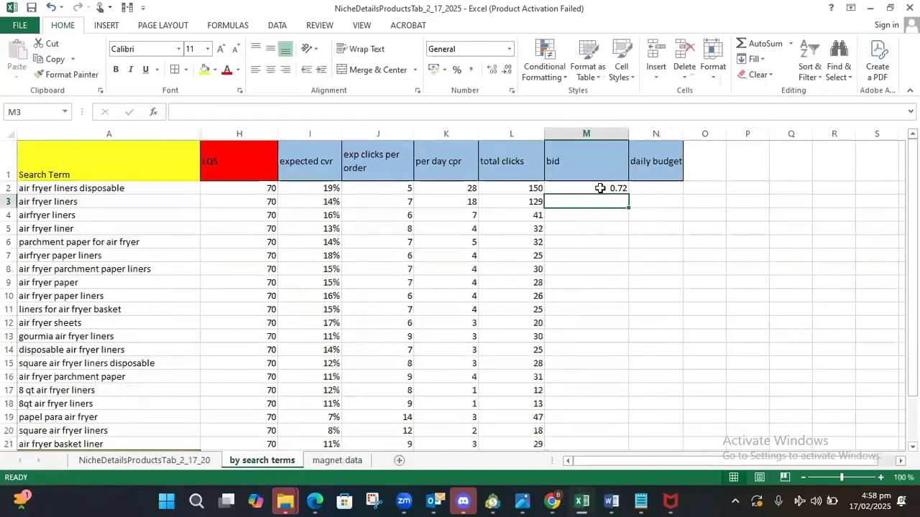
{"action": "left_click", "coordinate": [600, 188]}
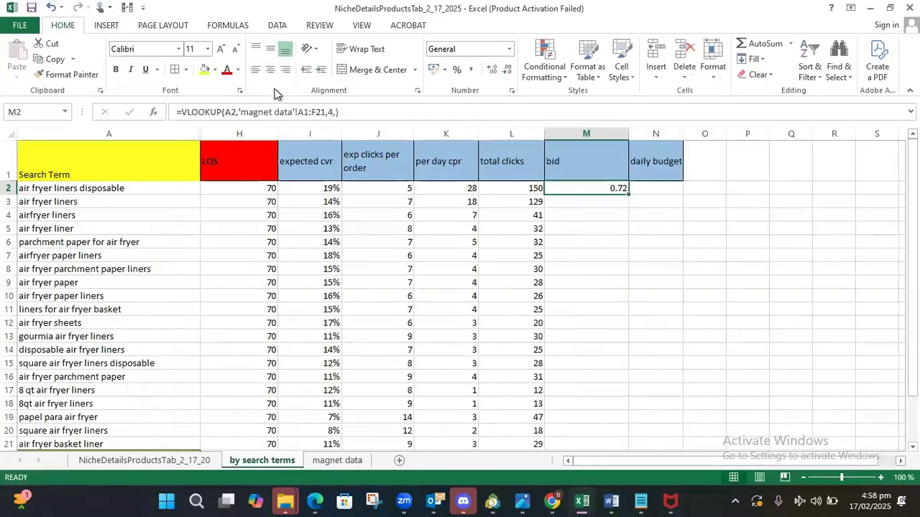
{"action": "left_click", "coordinate": [300, 112]}
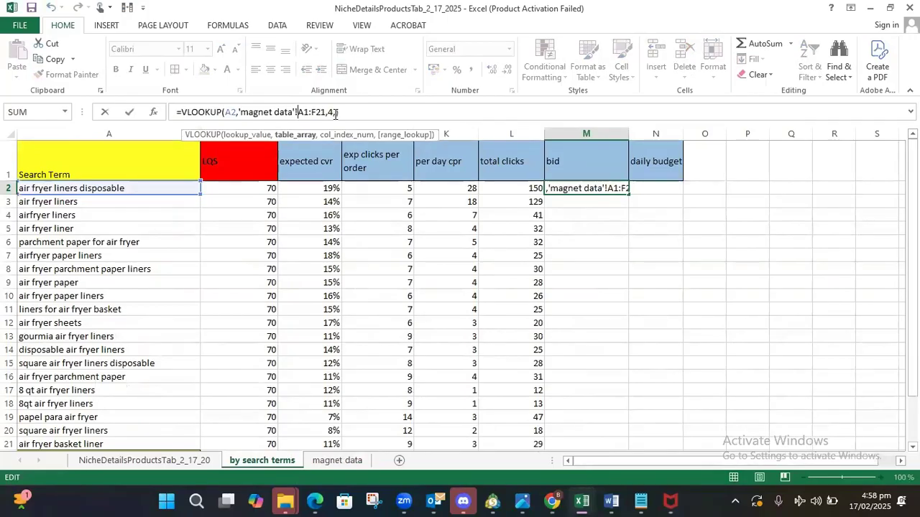
{"action": "left_click", "coordinate": [655, 267]}
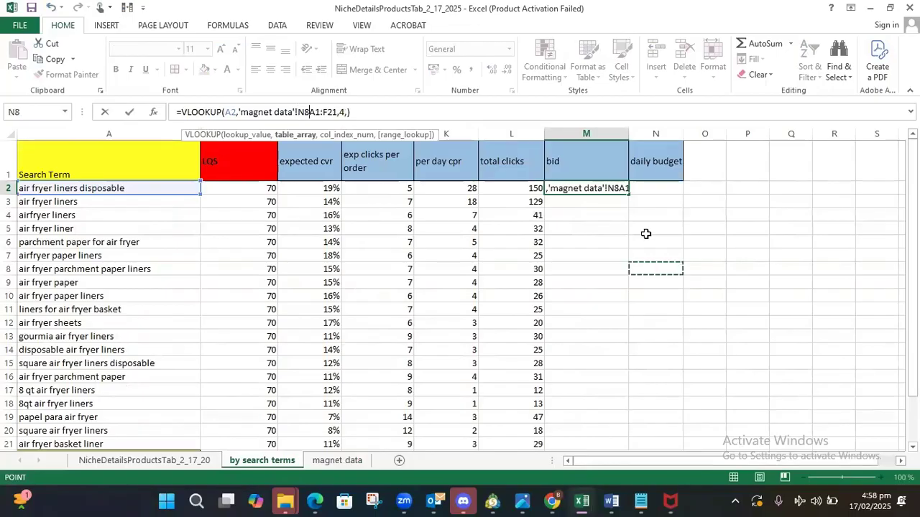
{"action": "key", "text": "Escape"}
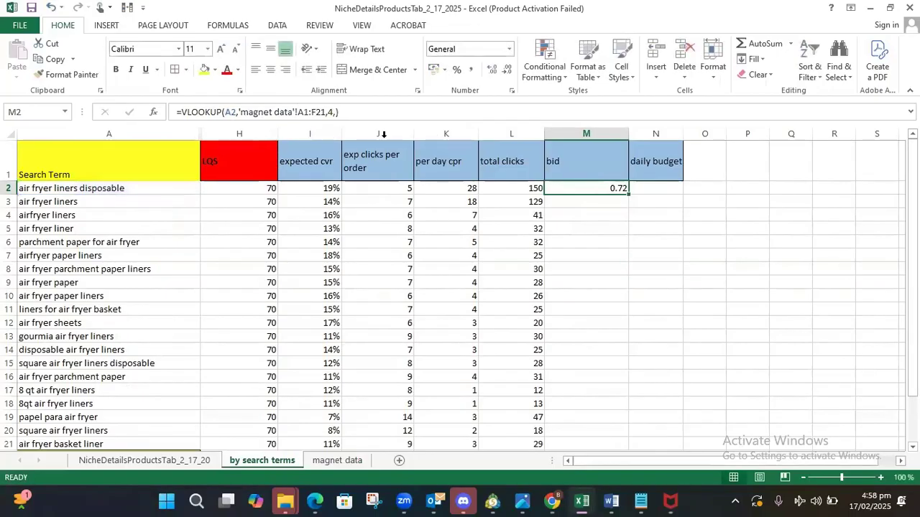
Make the lookup range in the M2 bid formula absolute, as 'magnet data'!$A$1:$F$21.
{"action": "left_click", "coordinate": [316, 111]}
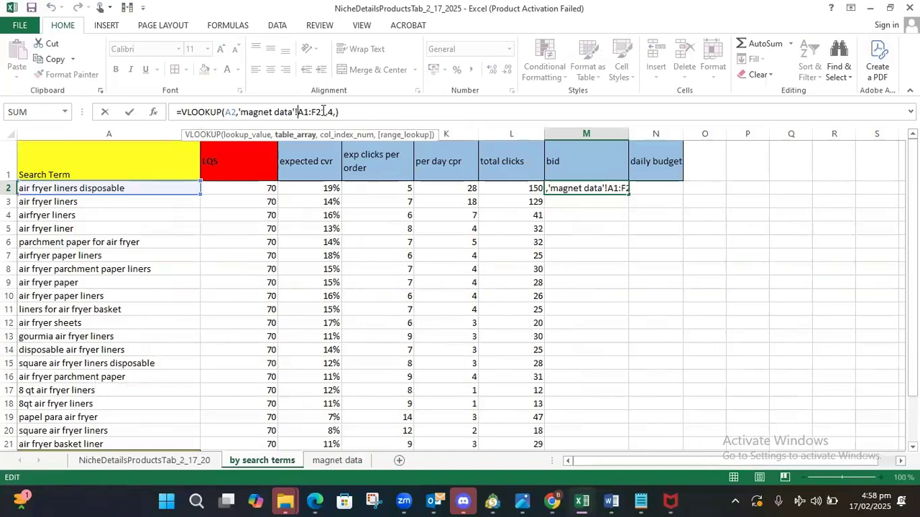
{"action": "key", "text": "XF86MonBrightnessDown"}
{"action": "key", "text": "F4"}
{"action": "left_click", "coordinate": [323, 111]}
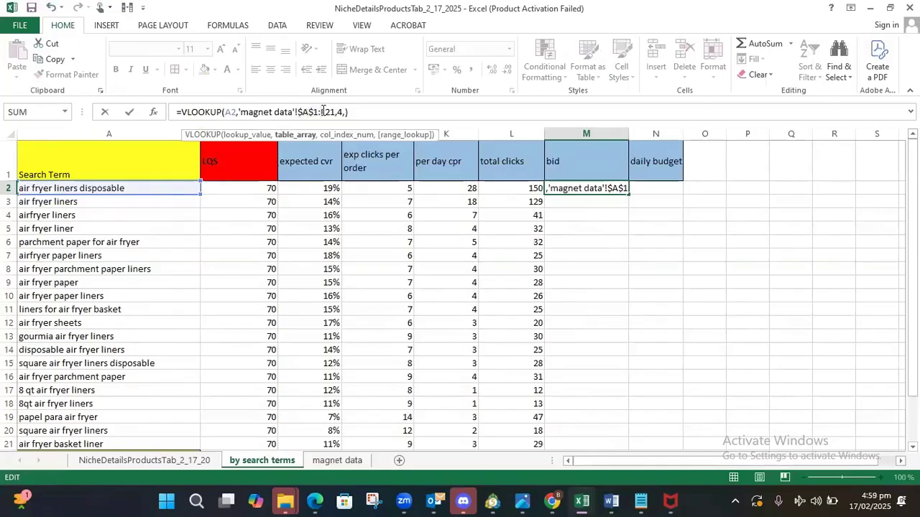
{"action": "type", "text": "$A"}
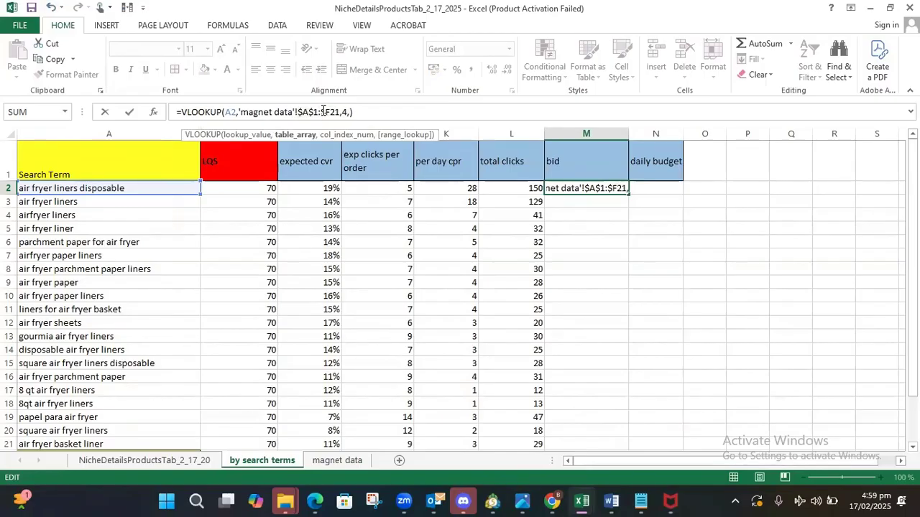
{"action": "type", "text": "$"}
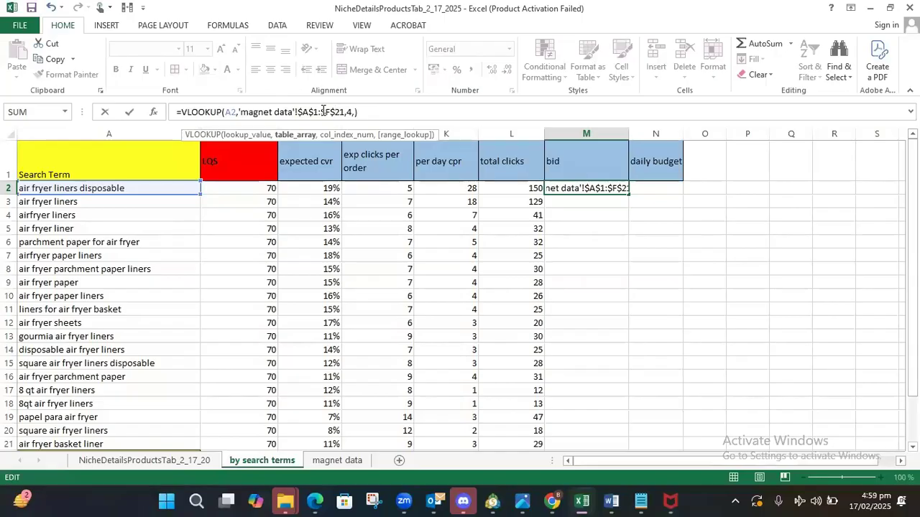
{"action": "key", "text": "Return"}
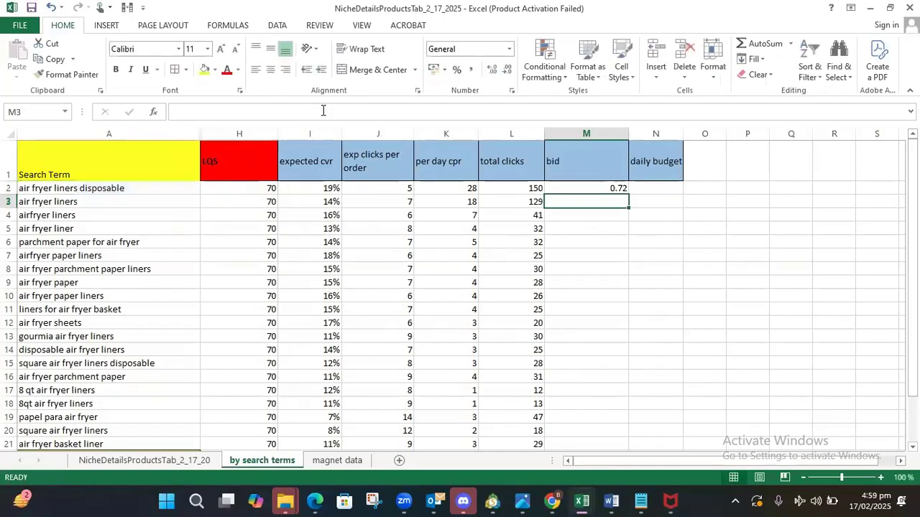
Fill the bid lookup formula from M2 down to M21.
{"action": "left_click", "coordinate": [608, 193]}
{"action": "left_click_drag", "start_coordinate": [628, 195], "coordinate": [625, 392]}
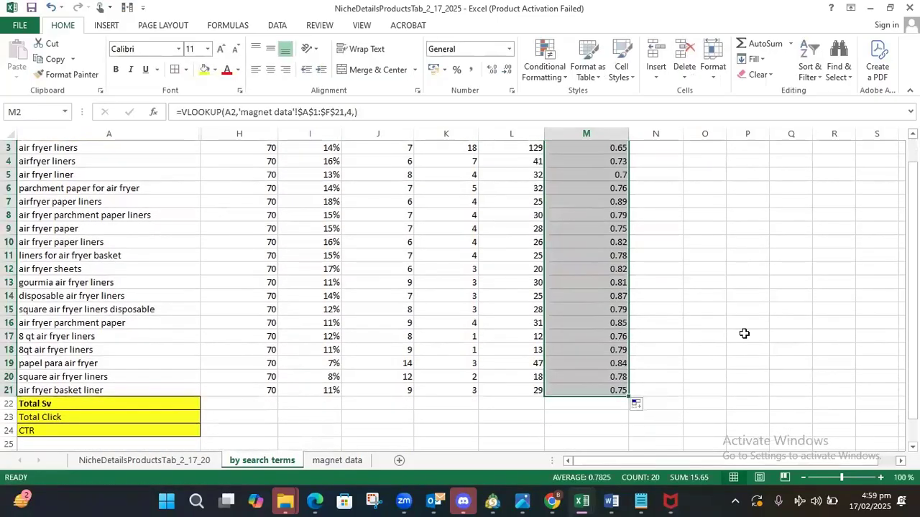
{"action": "scroll", "coordinate": [744, 333], "scroll_direction": "up", "scroll_amount": 1}
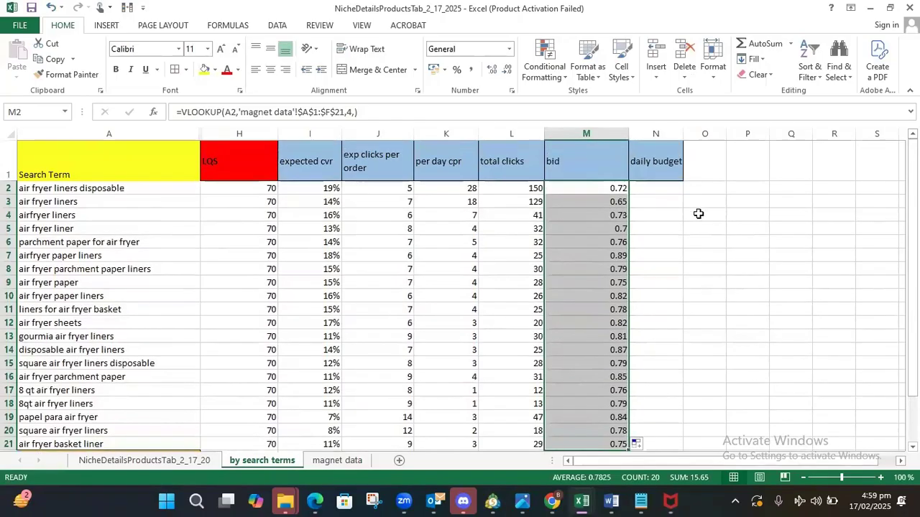
Widen the daily budget column and calculate the daily budget in N2 with the formula =L2*M2.
{"action": "left_click", "coordinate": [671, 191]}
{"action": "left_click_drag", "start_coordinate": [683, 134], "coordinate": [719, 134]}
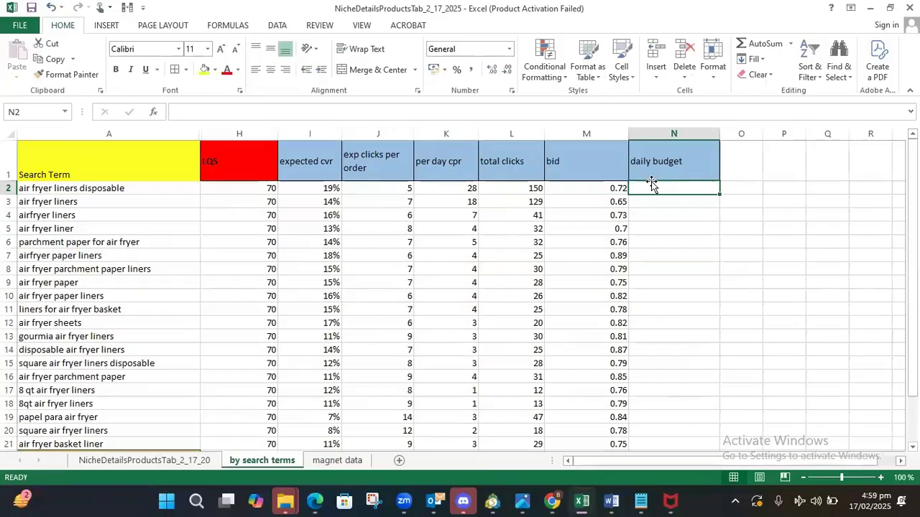
{"action": "type", "text": "="}
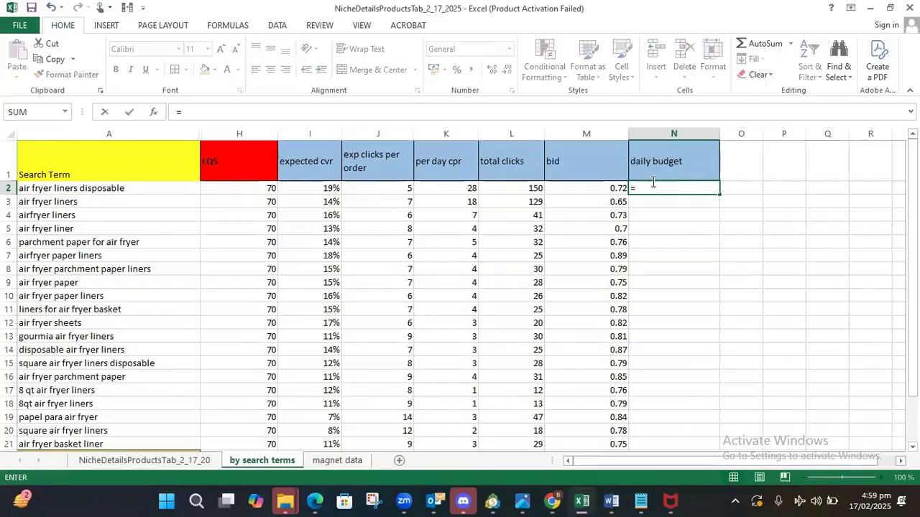
{"action": "type", "text": "l"}
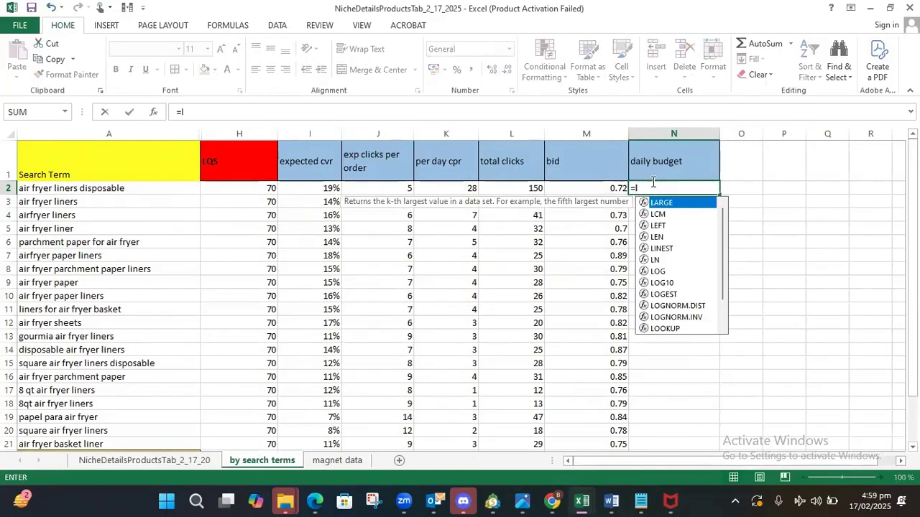
{"action": "type", "text": "2"}
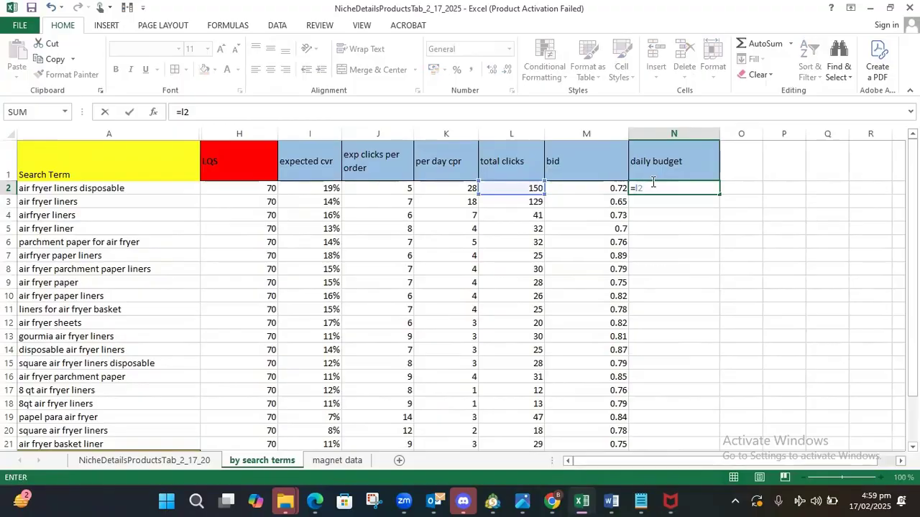
{"action": "type", "text": "*"}
{"action": "left_click", "coordinate": [601, 186]}
{"action": "key", "text": "Return"}
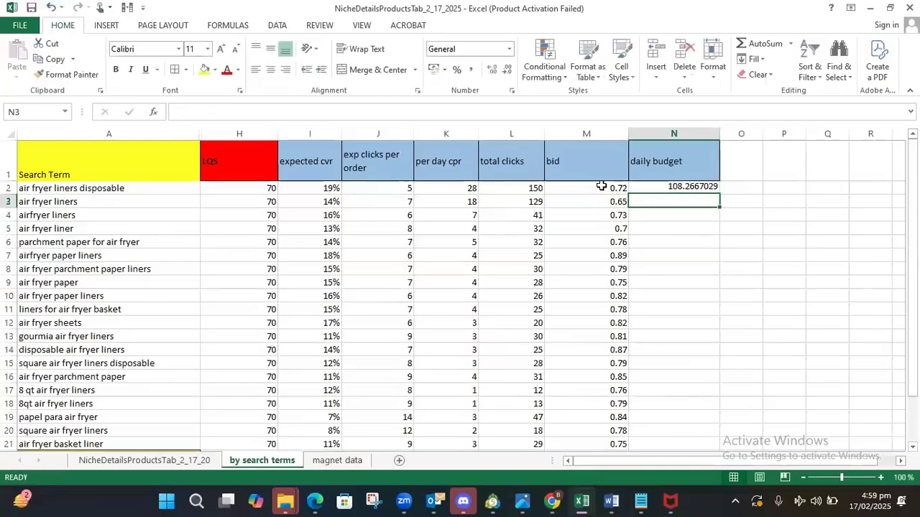
Format the daily budget in N2 with no decimal places and fill its formula down to N21.
{"action": "left_click", "coordinate": [647, 187]}
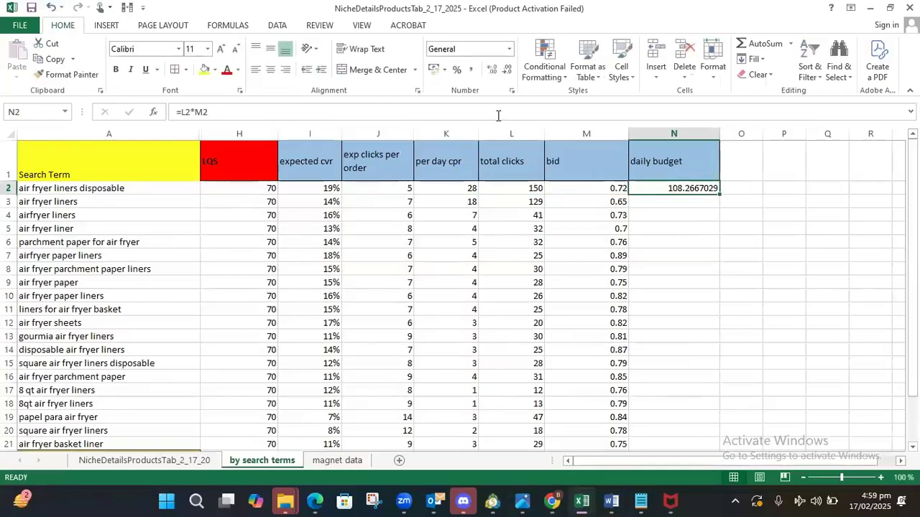
{"action": "left_click", "coordinate": [507, 71]}
{"action": "left_click", "coordinate": [507, 70]}
{"action": "left_click", "coordinate": [506, 70]}
{"action": "left_click", "coordinate": [506, 70]}
{"action": "left_click", "coordinate": [507, 70]}
{"action": "left_click", "coordinate": [506, 70]}
{"action": "left_click", "coordinate": [507, 71]}
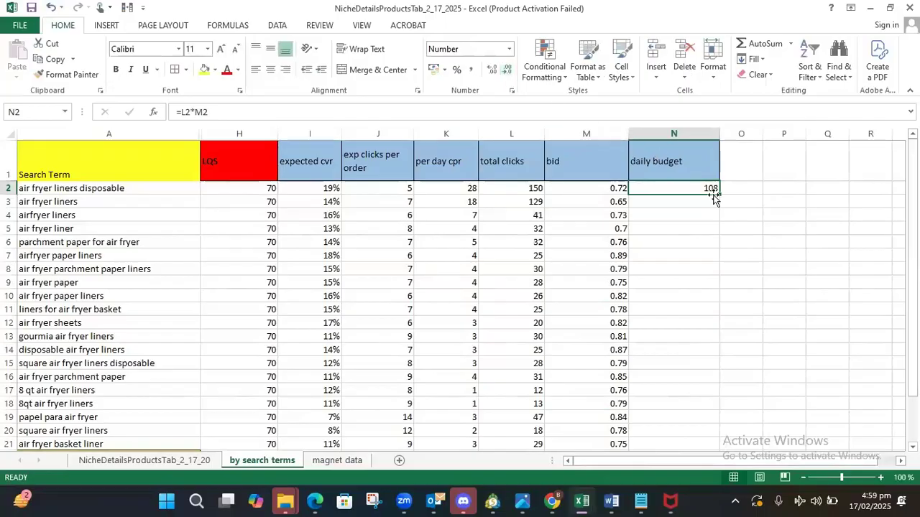
{"action": "left_click_drag", "start_coordinate": [717, 195], "coordinate": [727, 408]}
{"action": "scroll", "coordinate": [781, 314], "scroll_direction": "up", "scroll_amount": 1}
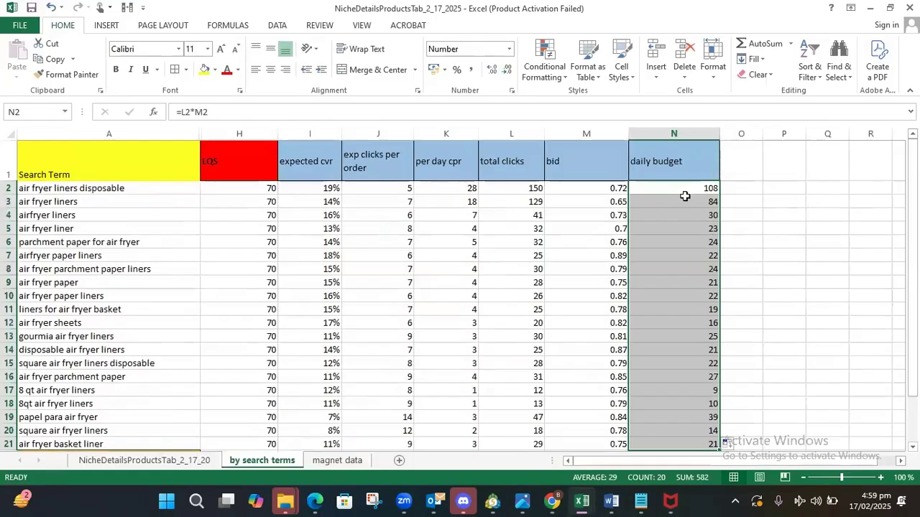
Total the daily budget values N2:N21 in N22 with AutoSum.
{"action": "left_click", "coordinate": [685, 198]}
{"action": "left_click_drag", "start_coordinate": [683, 191], "coordinate": [688, 417]}
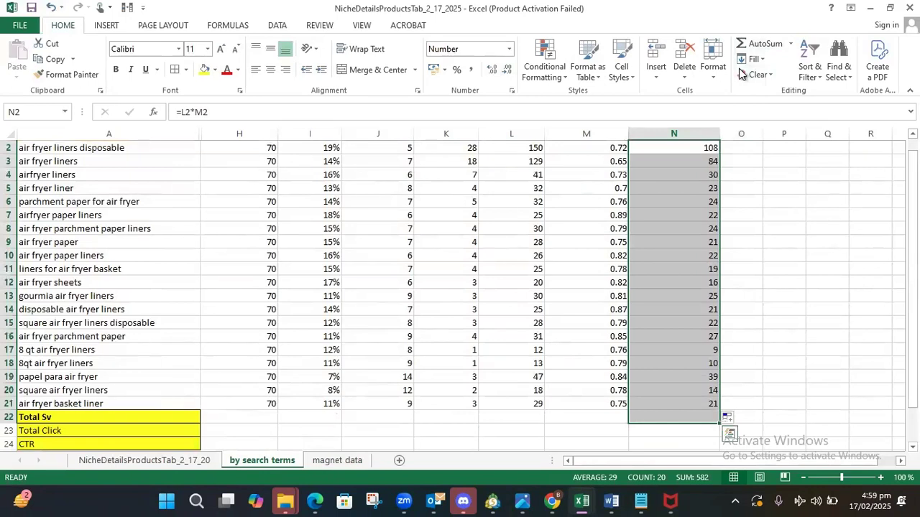
{"action": "left_click", "coordinate": [754, 49]}
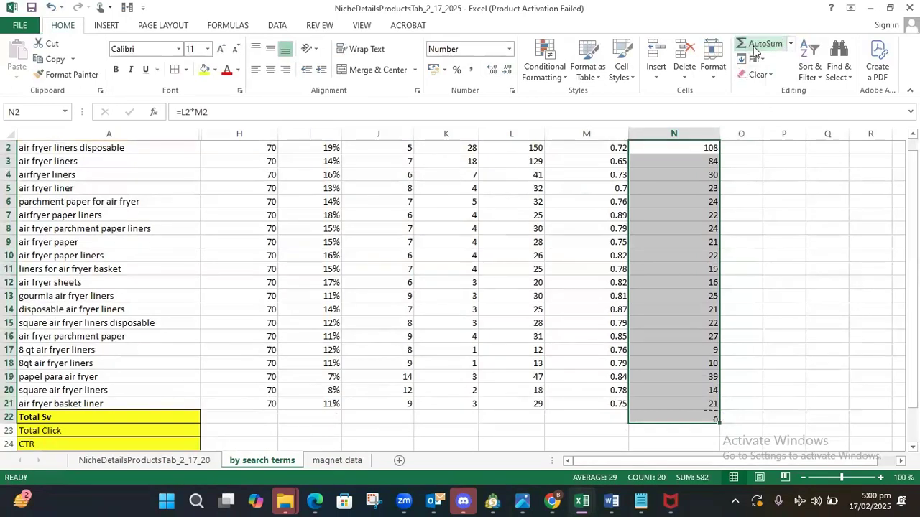
Highlight the daily budget total in N22 with yellow fill.
{"action": "left_click", "coordinate": [772, 324]}
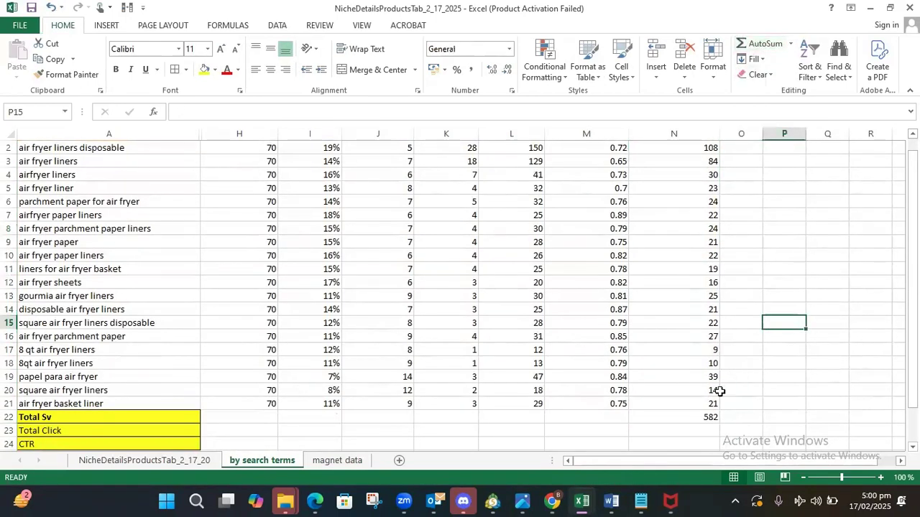
{"action": "left_click", "coordinate": [692, 417]}
{"action": "left_click", "coordinate": [205, 70]}
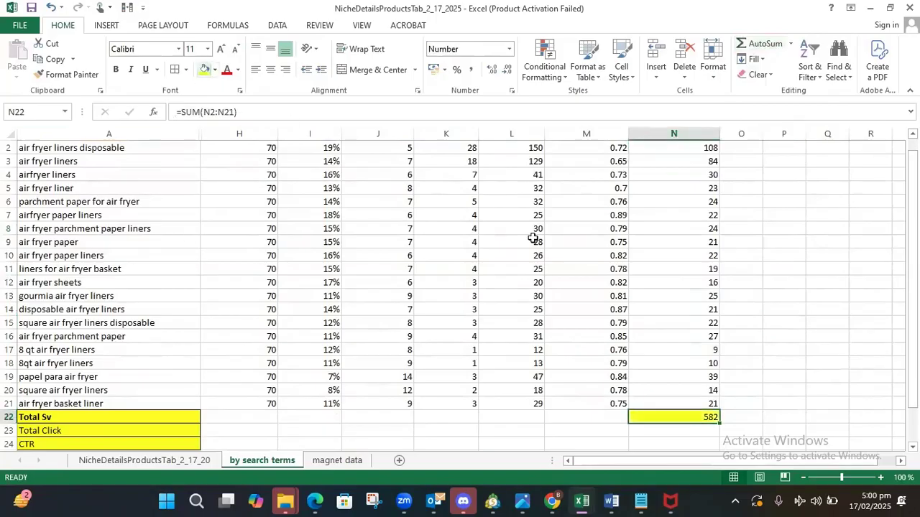
{"action": "left_click", "coordinate": [646, 269]}
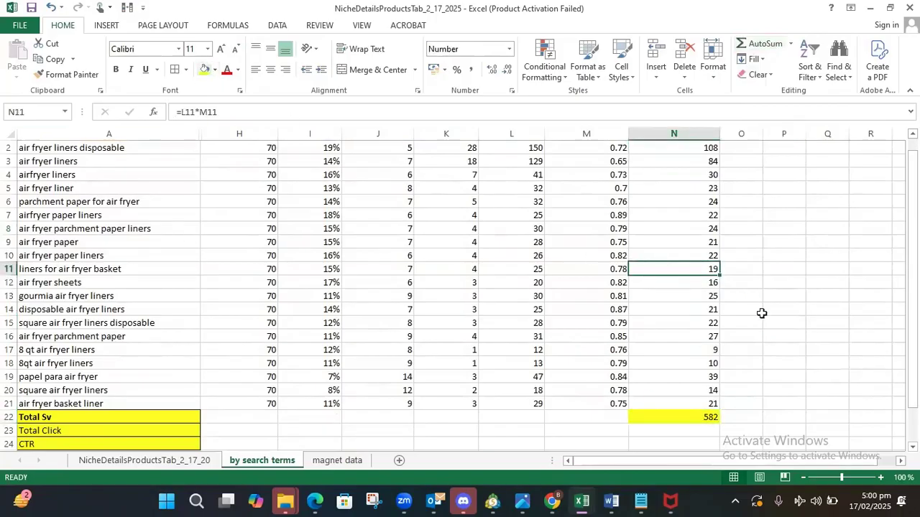
Enter the note "75 USD" in cell P1 beside the daily budget header.
{"action": "left_click_drag", "start_coordinate": [787, 463], "coordinate": [801, 463]}
{"action": "scroll", "coordinate": [669, 327], "scroll_direction": "up", "scroll_amount": 1}
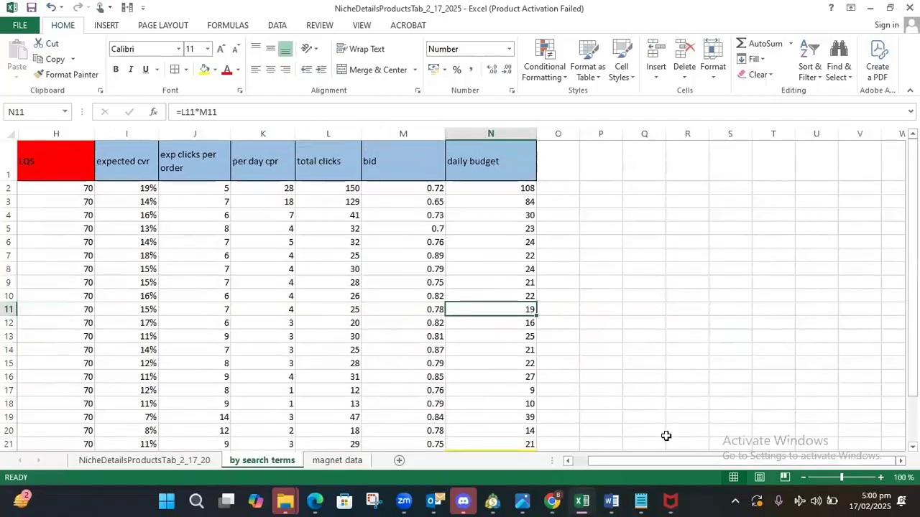
{"action": "left_click_drag", "start_coordinate": [664, 461], "coordinate": [628, 459]}
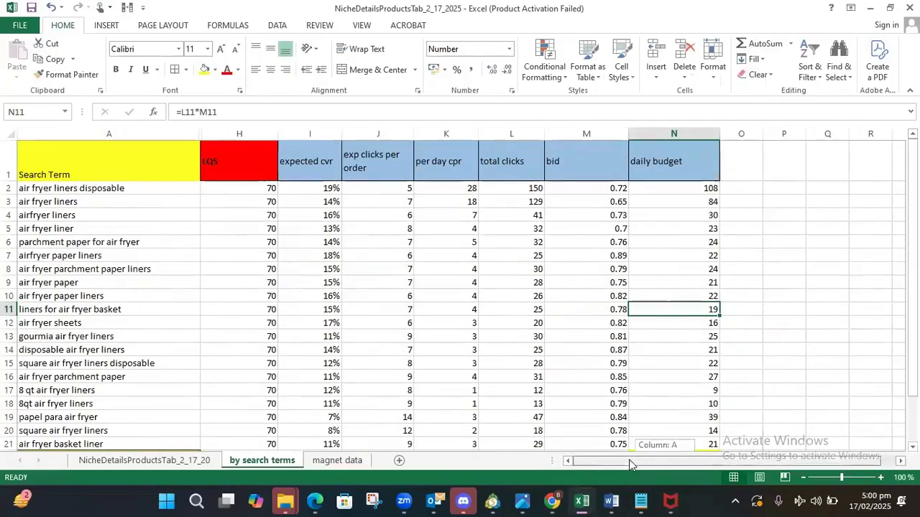
{"action": "left_click", "coordinate": [802, 164]}
{"action": "type", "text": "75 "}
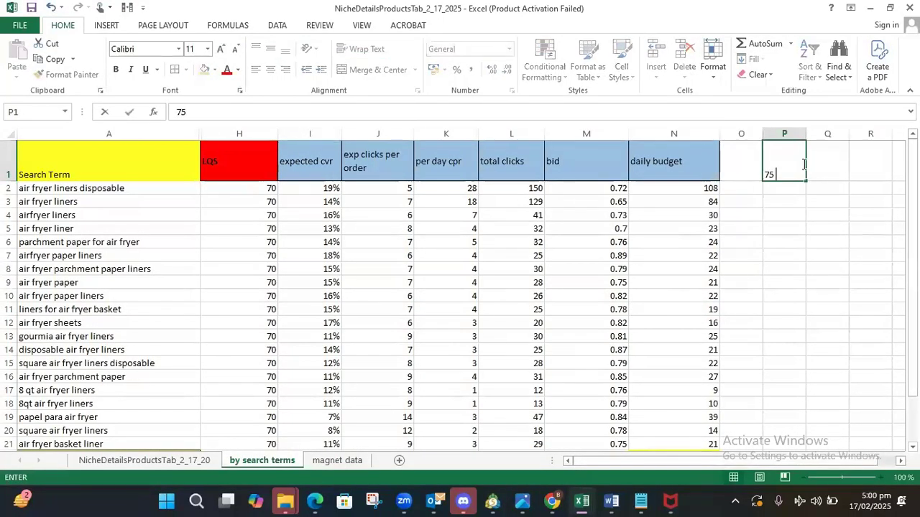
{"action": "type", "text": "USD"}
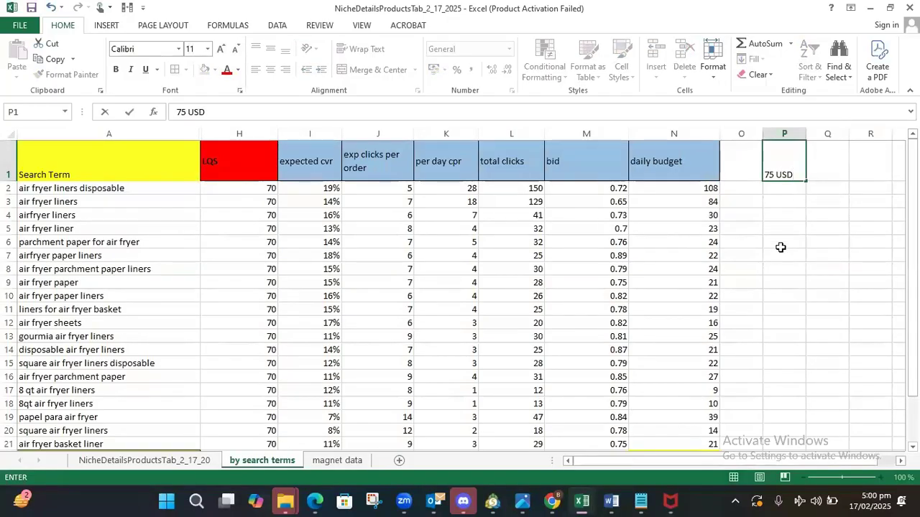
{"action": "left_click", "coordinate": [780, 246]}
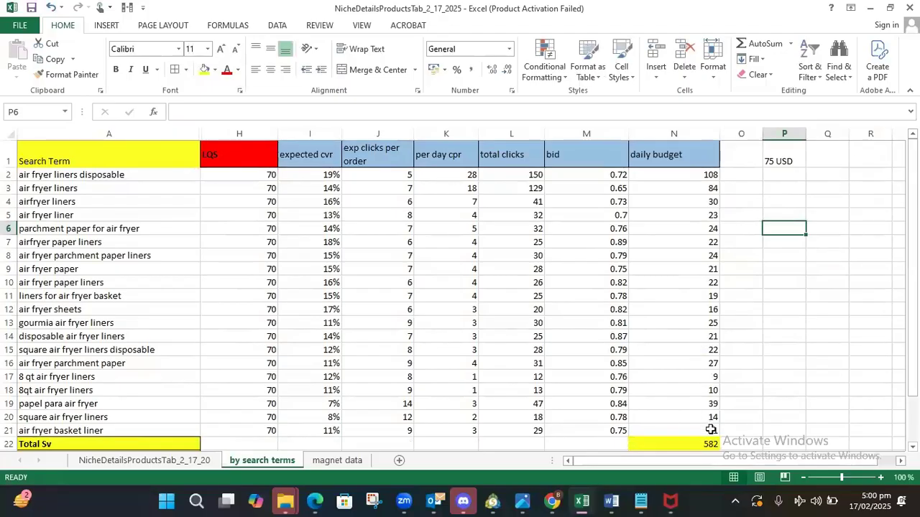
Examine the daily budgets of the search terms in rows 17 to 21 and the per day cpr column.
{"action": "left_click_drag", "start_coordinate": [133, 430], "coordinate": [706, 429]}
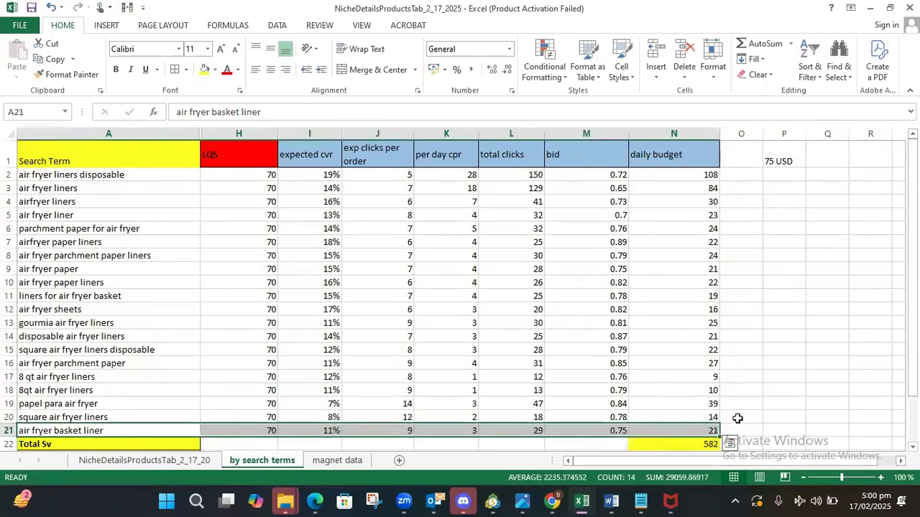
{"action": "double_click", "coordinate": [737, 419]}
{"action": "left_click", "coordinate": [707, 418]}
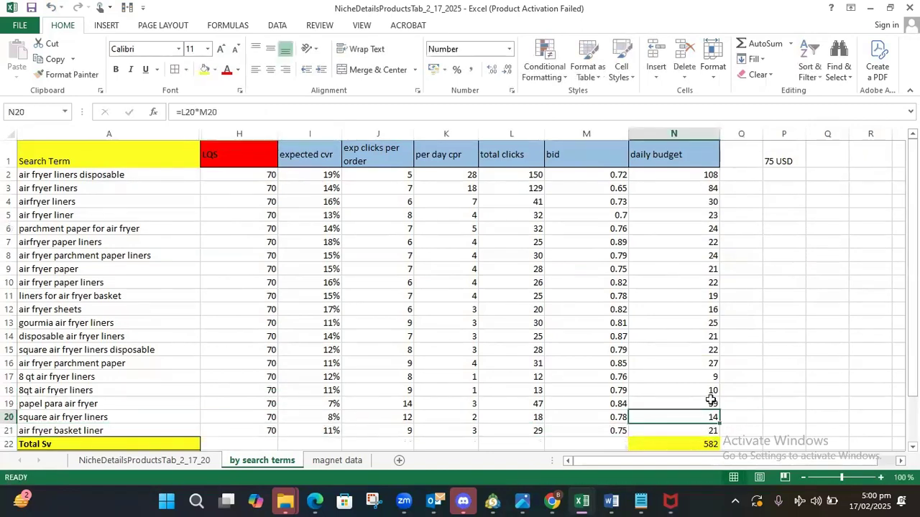
{"action": "left_click", "coordinate": [707, 390]}
{"action": "left_click", "coordinate": [708, 375]}
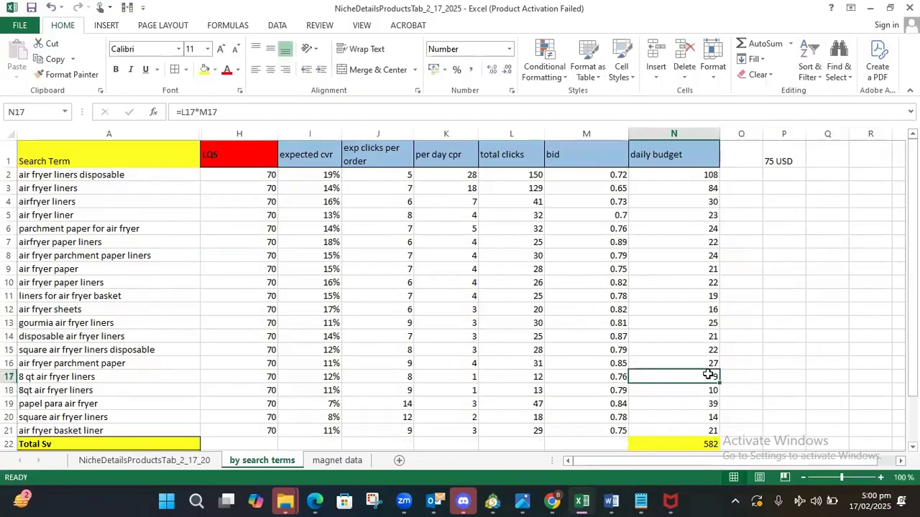
{"action": "left_click_drag", "start_coordinate": [709, 375], "coordinate": [709, 389]}
{"action": "left_click", "coordinate": [714, 416]}
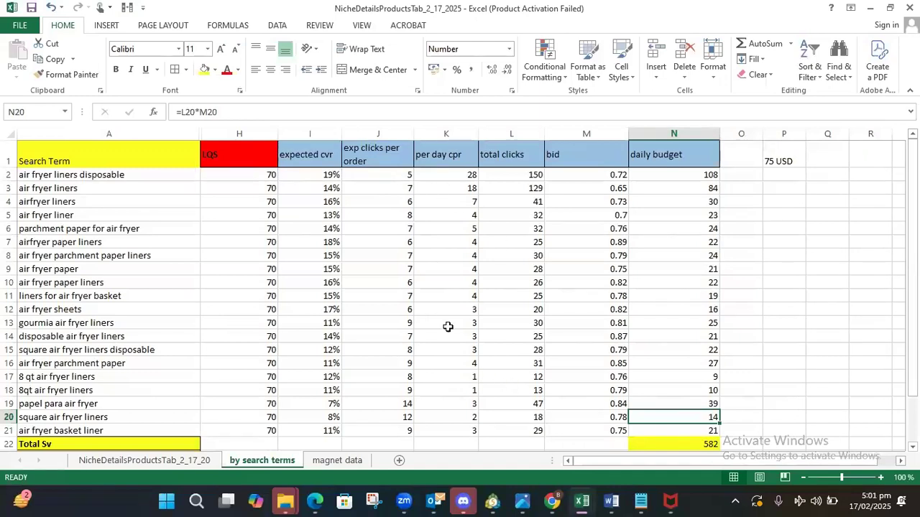
{"action": "left_click", "coordinate": [460, 165]}
{"action": "left_click", "coordinate": [456, 178]}
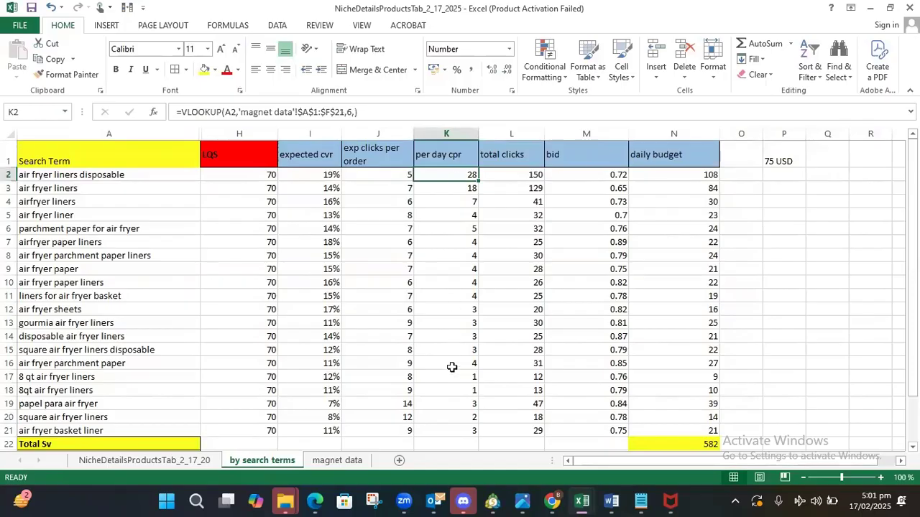
Highlight rows 17–18, 12–13 and 20 in yellow from the search term through the per day cpr column.
{"action": "left_click_drag", "start_coordinate": [83, 376], "coordinate": [453, 390]}
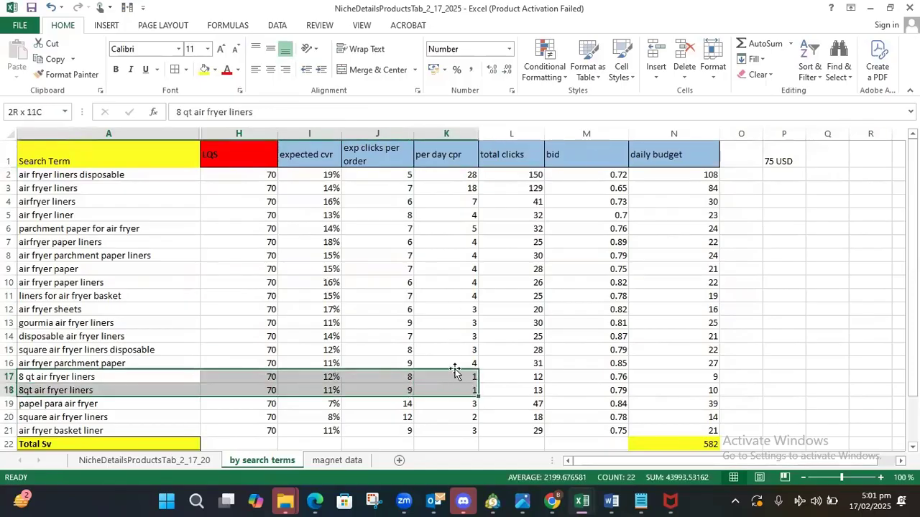
{"action": "left_click", "coordinate": [204, 70]}
{"action": "left_click", "coordinate": [419, 295]}
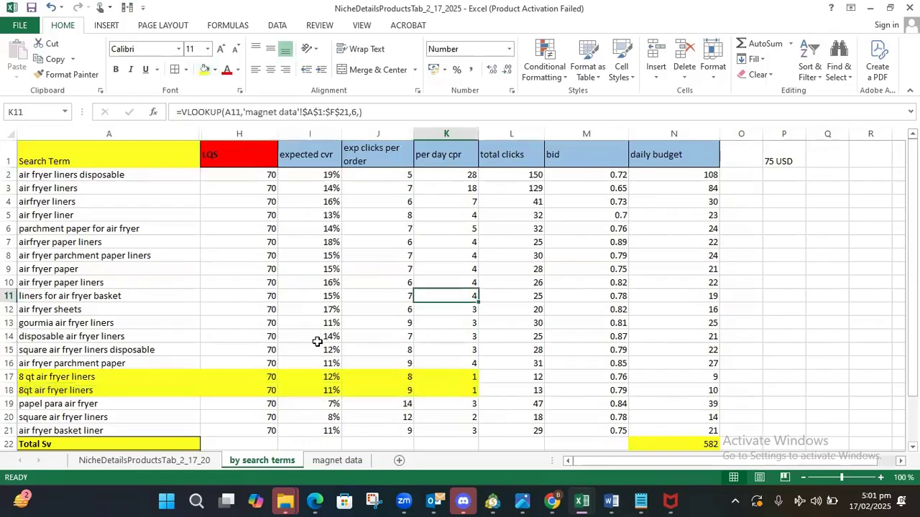
{"action": "left_click_drag", "start_coordinate": [122, 311], "coordinate": [449, 322]}
{"action": "left_click", "coordinate": [204, 70]}
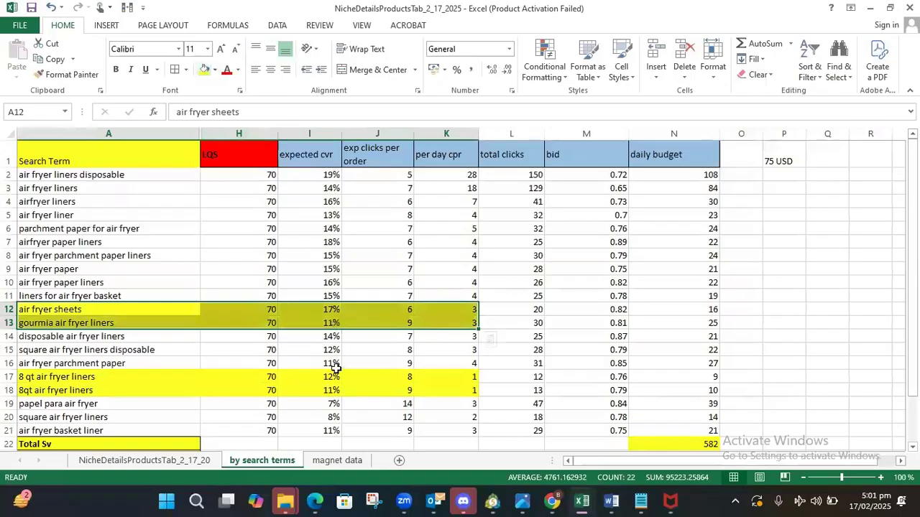
{"action": "left_click_drag", "start_coordinate": [179, 416], "coordinate": [452, 416]}
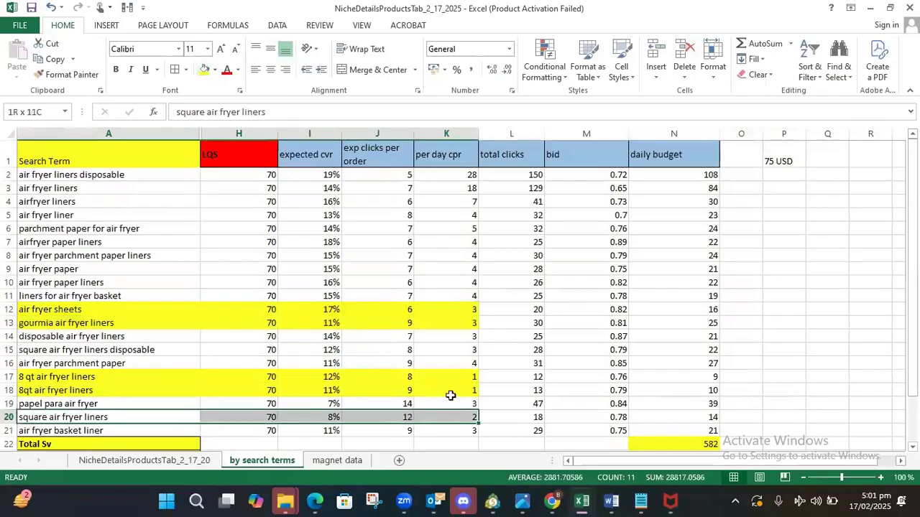
{"action": "left_click", "coordinate": [205, 70]}
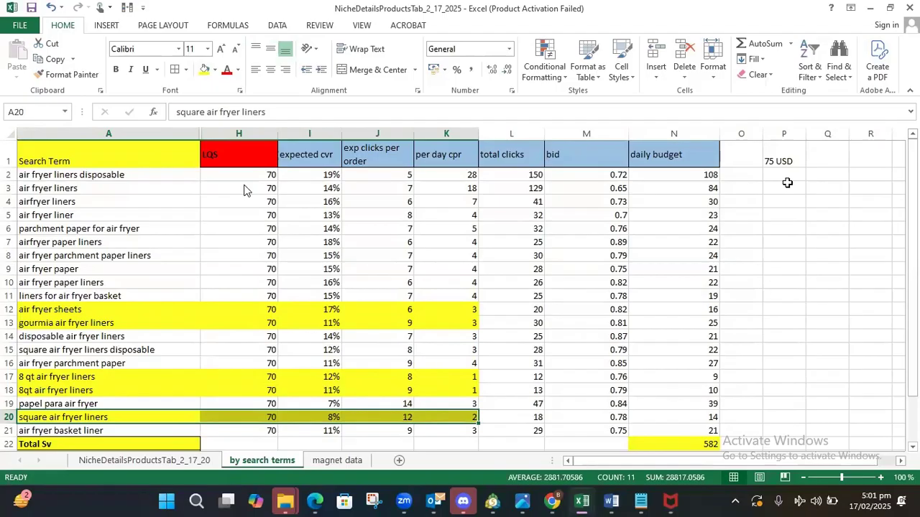
Pause the full-screen video in VLC and open the New Volume (F:) drive in File Explorer.
{"action": "key", "text": "Escape"}
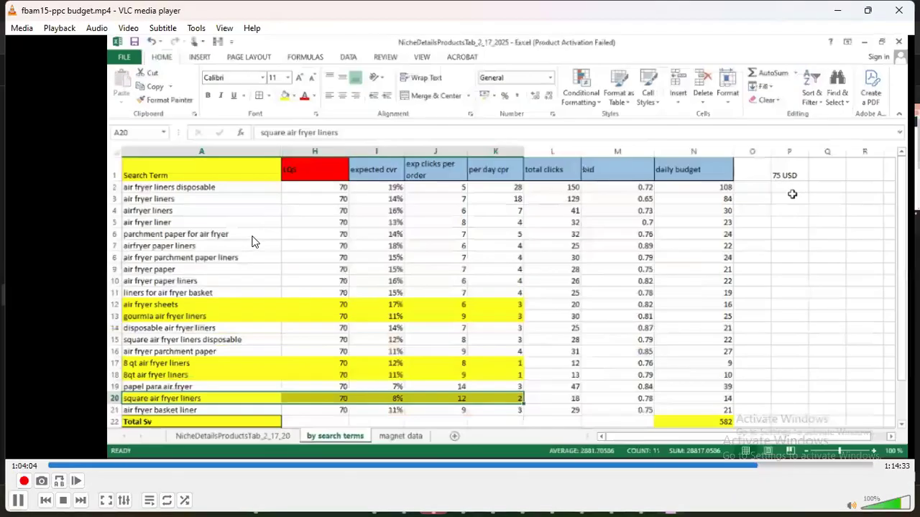
{"action": "left_click", "coordinate": [12, 473]}
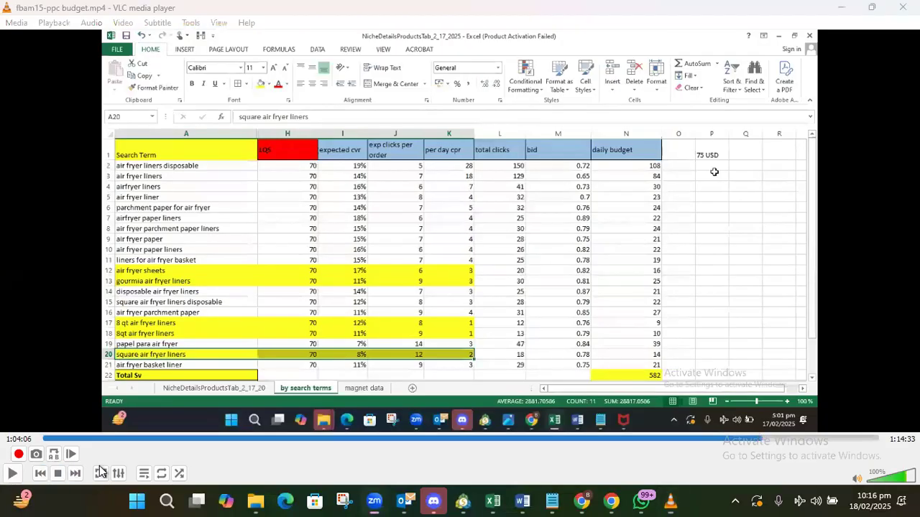
{"action": "mouse_move", "coordinate": [246, 497]}
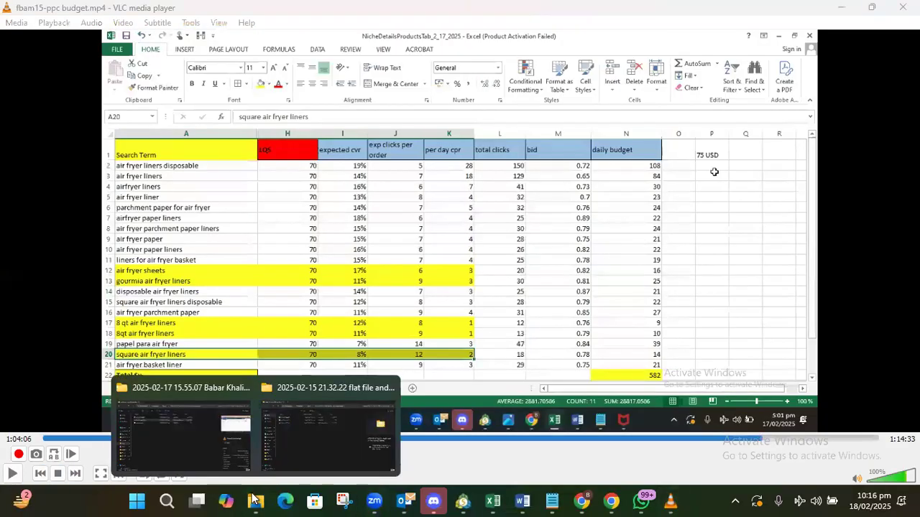
{"action": "left_click", "coordinate": [180, 431]}
{"action": "scroll", "coordinate": [97, 374], "scroll_direction": "down", "scroll_amount": 2}
{"action": "left_click", "coordinate": [72, 420]}
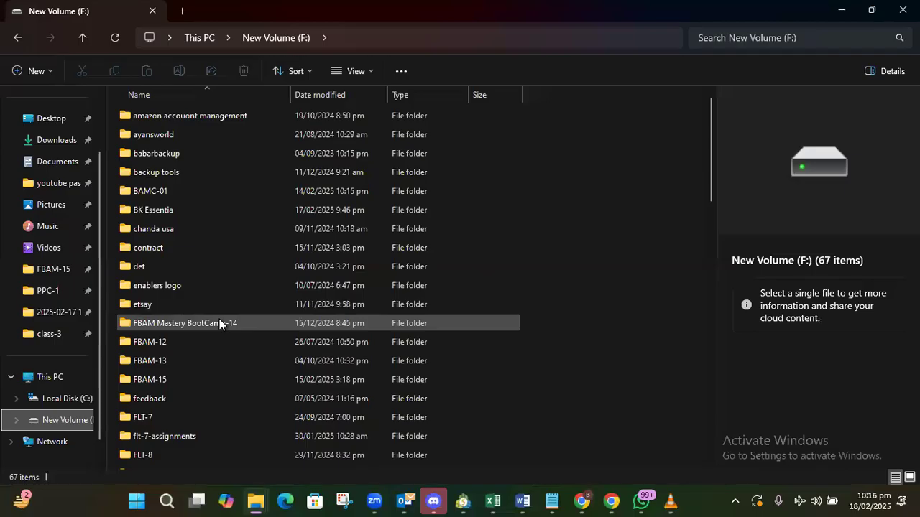
Open the "ppc budget" workbook from the FBAM Mastery BootCamp-14 > face to face > PPC-1 folder.
{"action": "double_click", "coordinate": [220, 321]}
{"action": "double_click", "coordinate": [168, 175]}
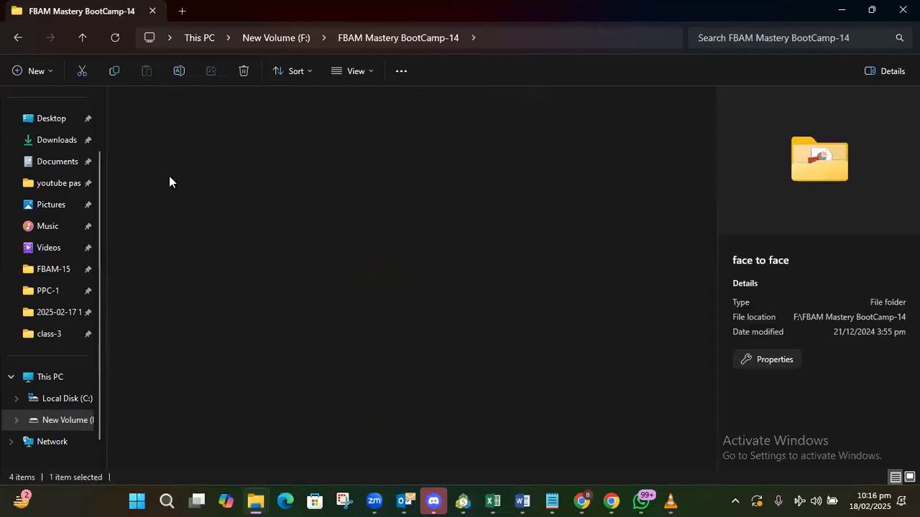
{"action": "scroll", "coordinate": [170, 259], "scroll_direction": "down", "scroll_amount": 3}
{"action": "scroll", "coordinate": [174, 273], "scroll_direction": "down", "scroll_amount": 5}
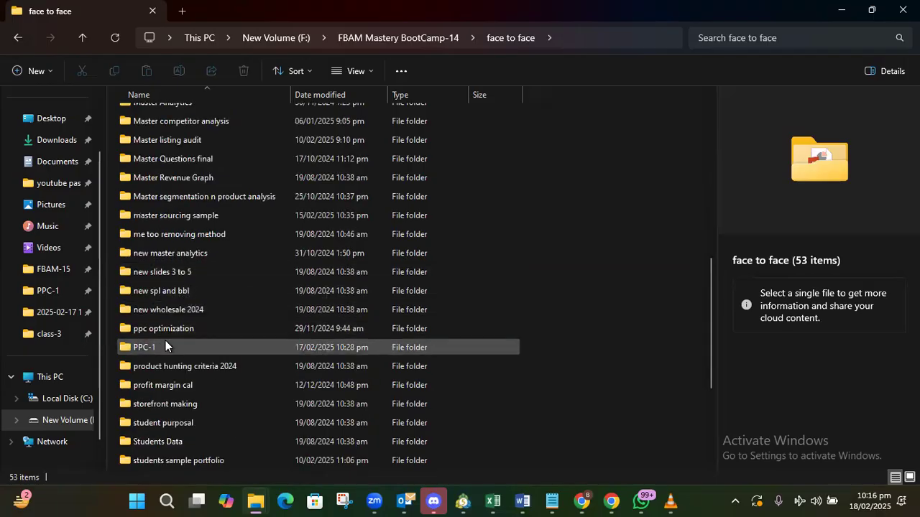
{"action": "double_click", "coordinate": [165, 346]}
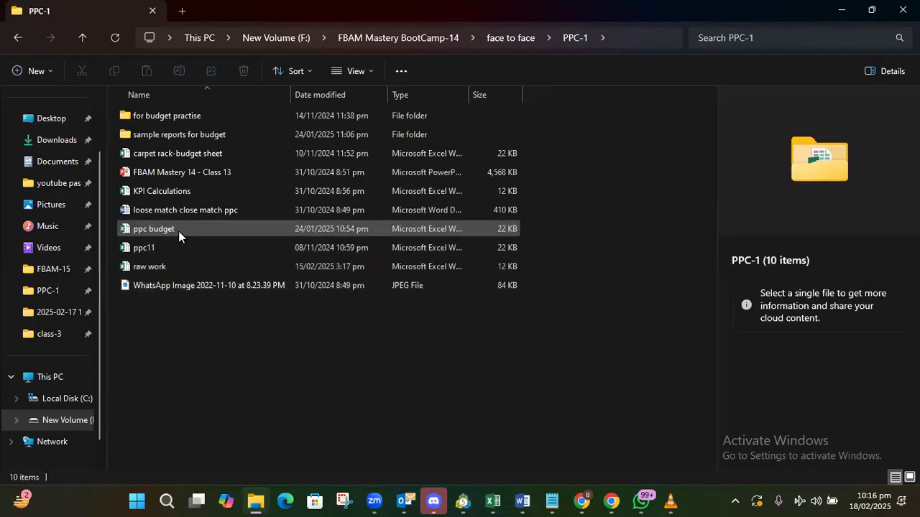
{"action": "double_click", "coordinate": [178, 230]}
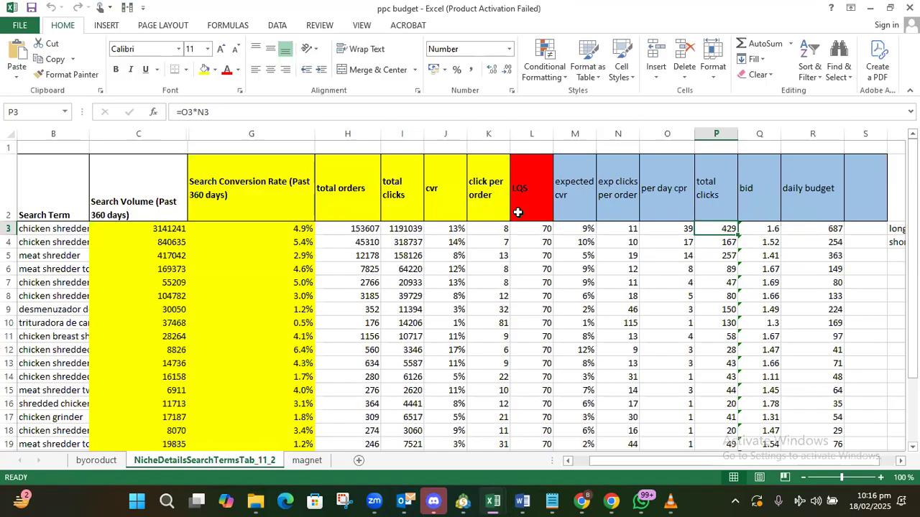
Widen the Search Term column B and check the daily budget, per day cpr and search term cells.
{"action": "left_click_drag", "start_coordinate": [89, 135], "coordinate": [121, 135]}
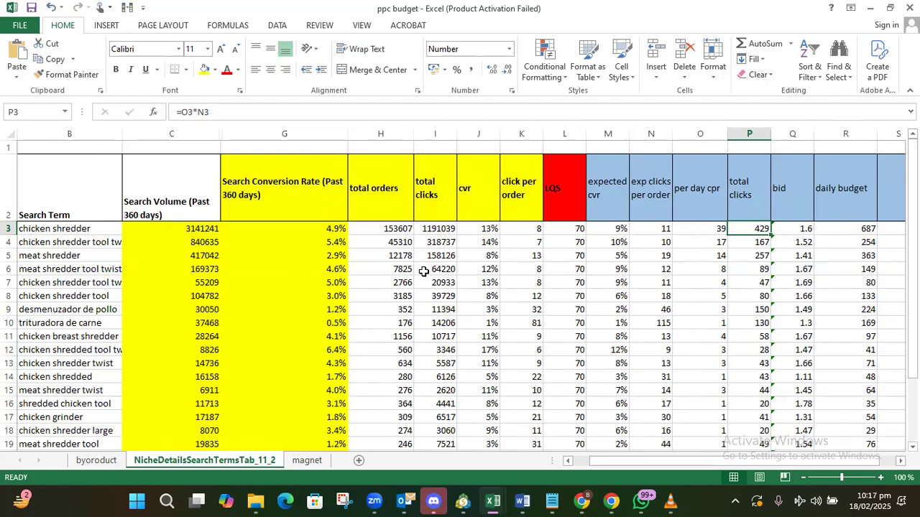
{"action": "left_click", "coordinate": [829, 256]}
{"action": "left_click", "coordinate": [700, 287]}
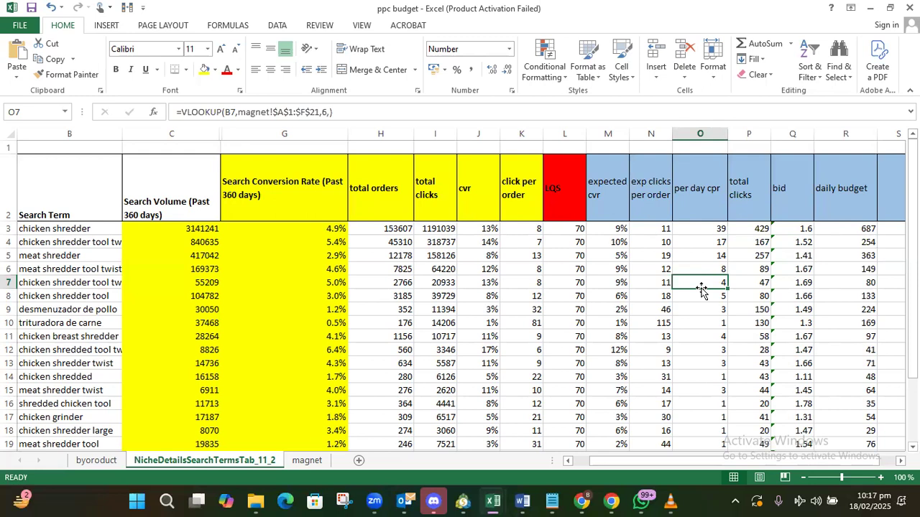
{"action": "left_click", "coordinate": [99, 376]}
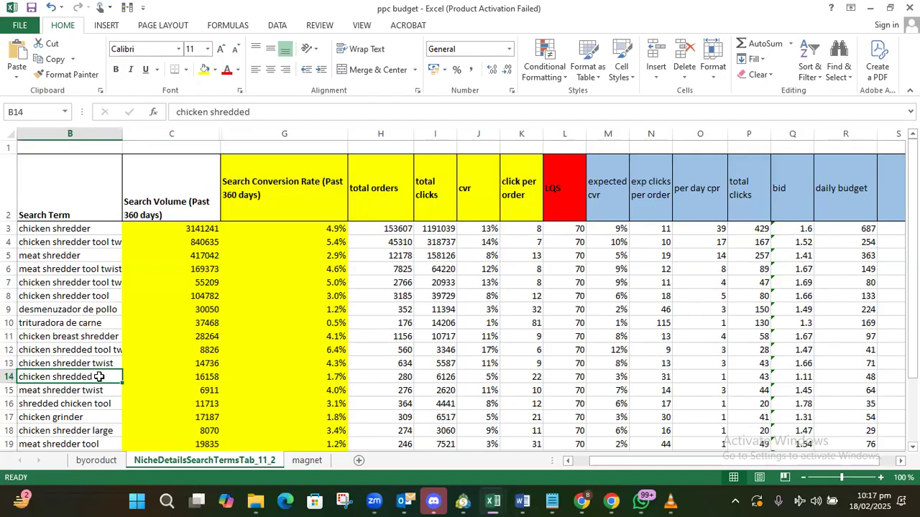
{"action": "left_click", "coordinate": [98, 348]}
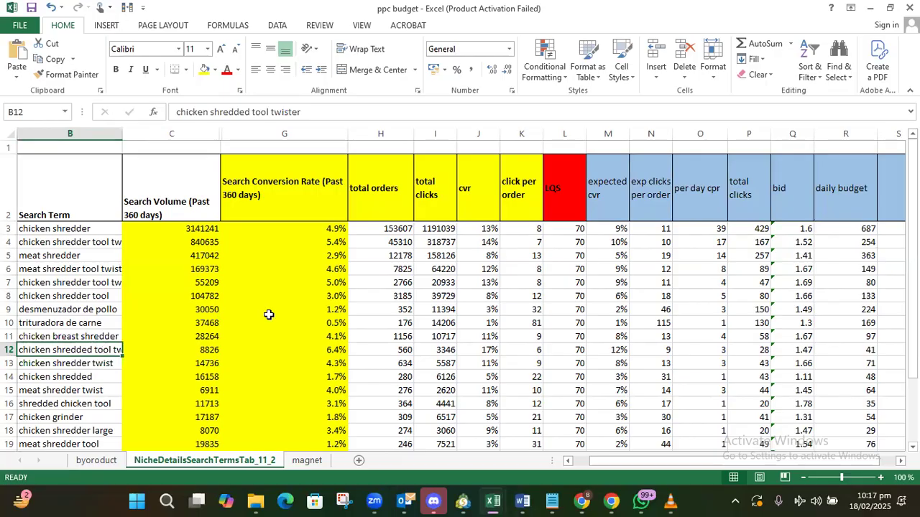
Examine the formulas of the chicken shredder row from total orders across to the keyword notes in column T.
{"action": "left_click", "coordinate": [396, 232]}
{"action": "key", "text": "Right"}
{"action": "key", "text": "Right"}
{"action": "key", "text": "Right"}
{"action": "key", "text": "Right"}
{"action": "key", "text": "Right"}
{"action": "key", "text": "Right"}
{"action": "key", "text": "Right"}
{"action": "key", "text": "Right"}
{"action": "key", "text": "Right"}
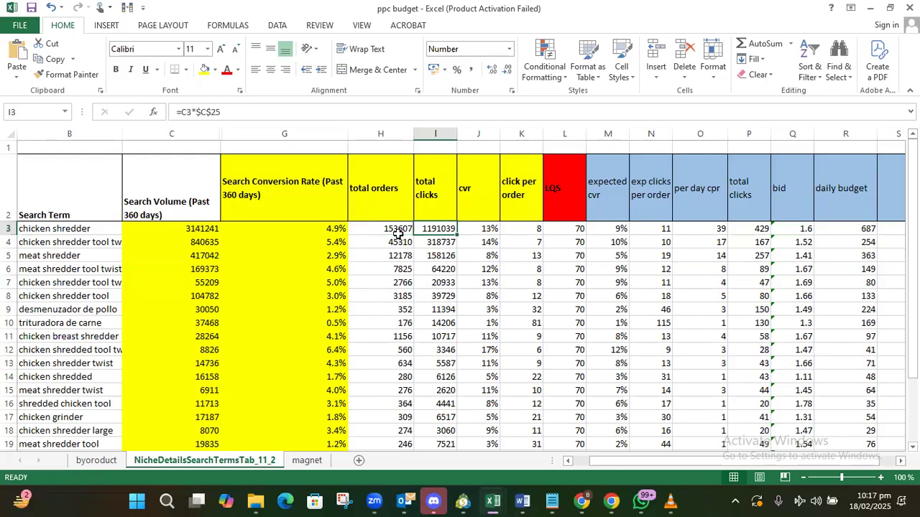
{"action": "key", "text": "Right"}
{"action": "key", "text": "Right"}
{"action": "key", "text": "Right"}
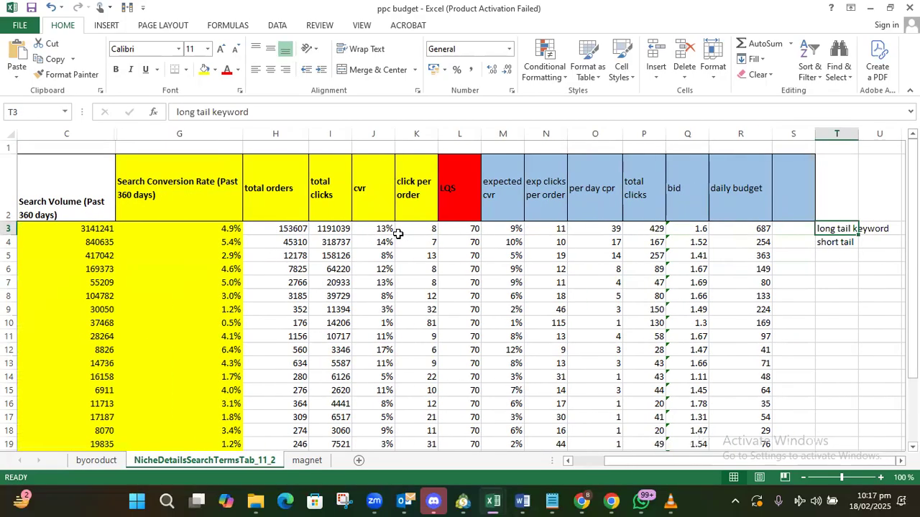
{"action": "key", "text": "Left"}
{"action": "key", "text": "Left"}
{"action": "key", "text": "Left"}
{"action": "key", "text": "Left"}
{"action": "key", "text": "Left"}
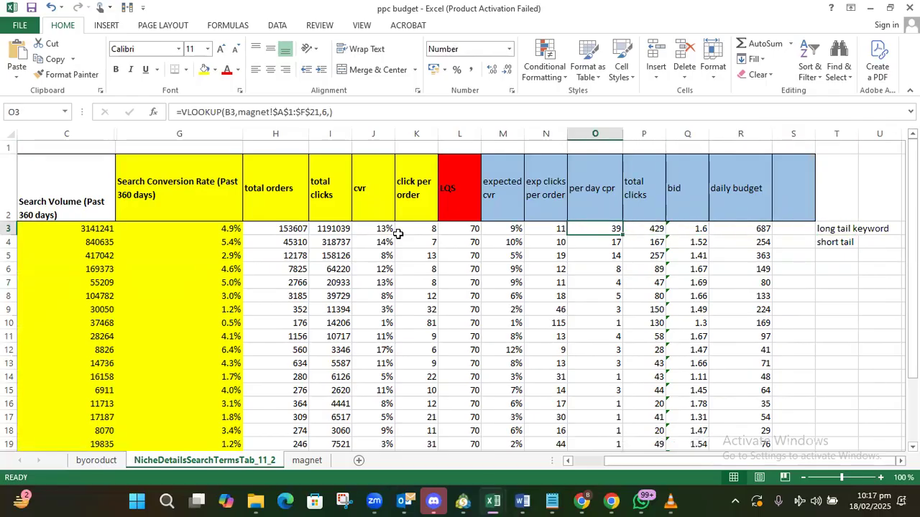
Review the chicken shredder row again from its start to the bid lookup in Q3, going back to the cvr formula in J3.
{"action": "key", "text": "Home"}
{"action": "key", "text": "Right"}
{"action": "key", "text": "Right"}
{"action": "key", "text": "Right"}
{"action": "key", "text": "Right"}
{"action": "key", "text": "Right"}
{"action": "key", "text": "Right"}
{"action": "key", "text": "Right"}
{"action": "key", "text": "Right"}
{"action": "key", "text": "Right"}
{"action": "key", "text": "Right"}
{"action": "key", "text": "Right"}
{"action": "key", "text": "Right"}
{"action": "key", "text": "Right"}
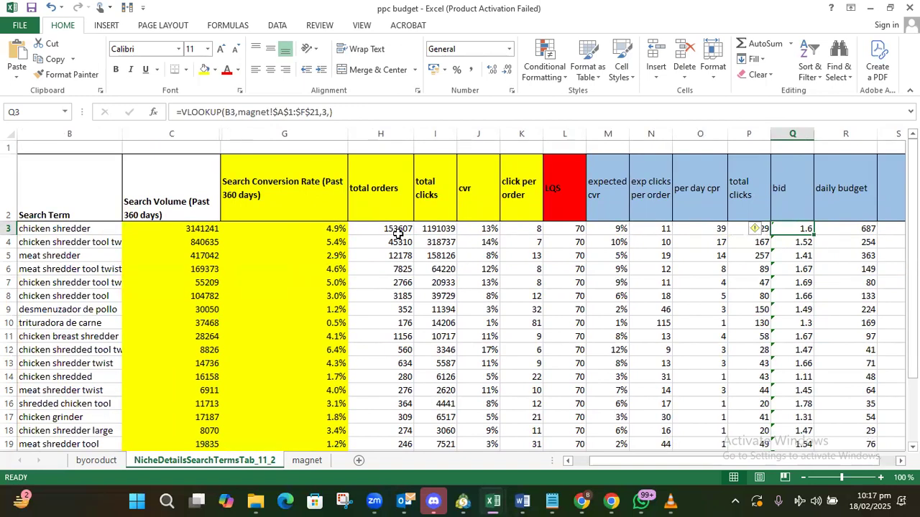
{"action": "key", "text": "Left"}
{"action": "key", "text": "Left"}
{"action": "key", "text": "Left"}
{"action": "key", "text": "Left"}
{"action": "key", "text": "Left"}
{"action": "key", "text": "Left"}
{"action": "key", "text": "Left"}
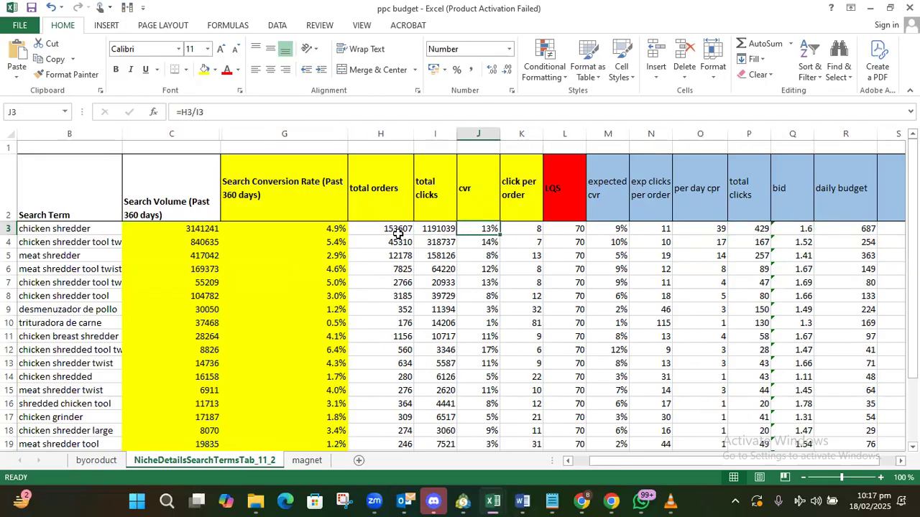
Examine the chicken shredder row cell by cell on both sides of the cvr formula, ending at the bid lookup in Q3.
{"action": "key", "text": "Right"}
{"action": "key", "text": "Right"}
{"action": "key", "text": "Right"}
{"action": "key", "text": "Right"}
{"action": "key", "text": "Right"}
{"action": "key", "text": "Left"}
{"action": "key", "text": "Left"}
{"action": "key", "text": "Left"}
{"action": "key", "text": "Left"}
{"action": "key", "text": "Left"}
{"action": "key", "text": "Left"}
{"action": "key", "text": "Left"}
{"action": "key", "text": "Left"}
{"action": "key", "text": "Left"}
{"action": "key", "text": "Right"}
{"action": "key", "text": "Right"}
{"action": "key", "text": "Right"}
{"action": "key", "text": "Right"}
{"action": "key", "text": "Right"}
{"action": "key", "text": "Right"}
{"action": "key", "text": "Right"}
{"action": "key", "text": "Right"}
{"action": "key", "text": "Right"}
{"action": "key", "text": "Right"}
{"action": "key", "text": "Right"}
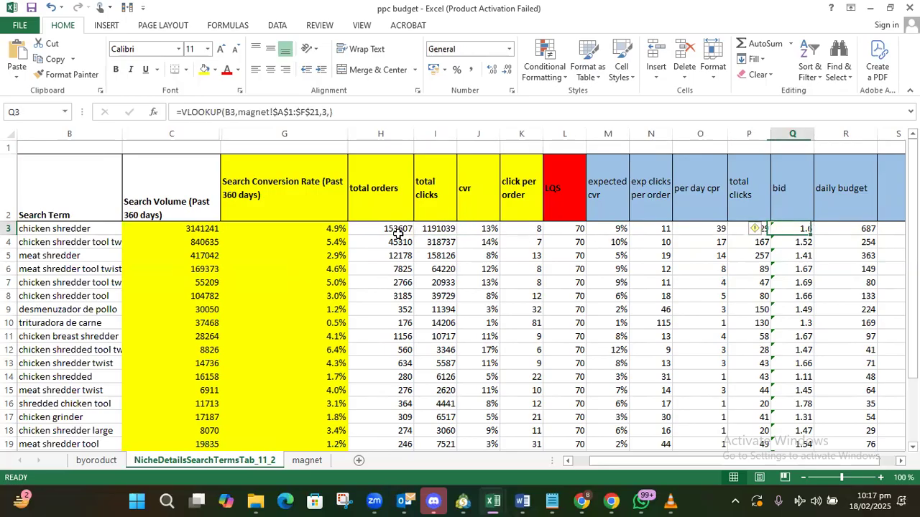
Review the chicken shredder row backwards from the bid lookup to the search term in B3.
{"action": "key", "text": "Left"}
{"action": "key", "text": "Left"}
{"action": "key", "text": "Left"}
{"action": "key", "text": "Left"}
{"action": "key", "text": "Left"}
{"action": "key", "text": "Left"}
{"action": "key", "text": "Left"}
{"action": "key", "text": "Left"}
{"action": "key", "text": "Left"}
{"action": "key", "text": "Left"}
{"action": "key", "text": "Left"}
{"action": "key", "text": "Left"}
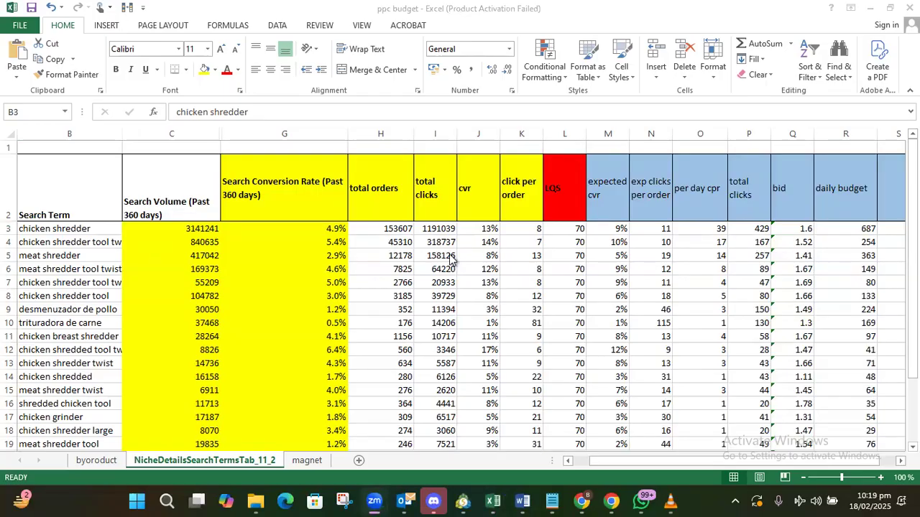
On the byoroduct sheet, check the total 90% and total 100% click labels and their formulas in G20 and G21.
{"action": "left_click", "coordinate": [107, 462]}
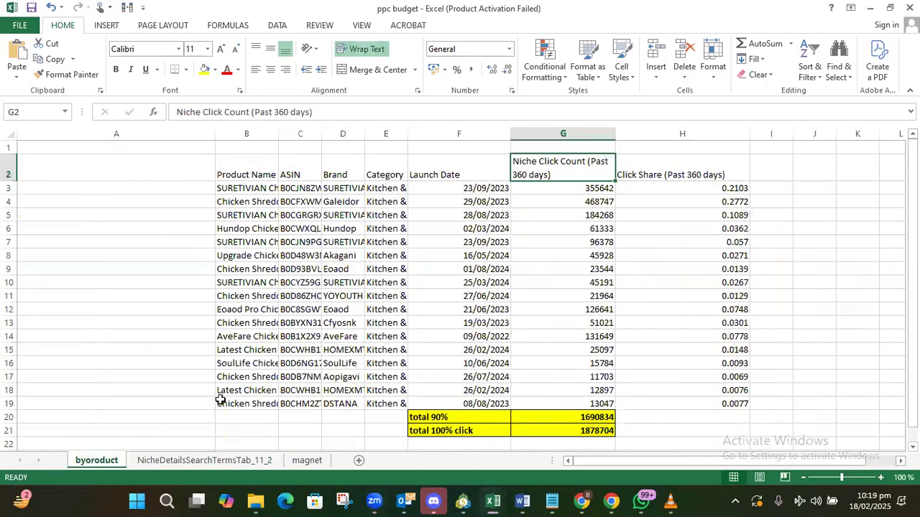
{"action": "left_click", "coordinate": [453, 421]}
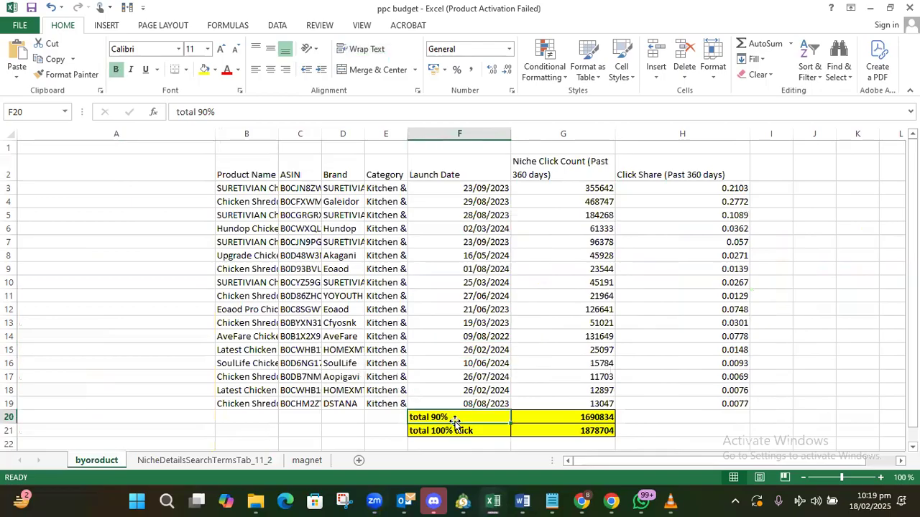
{"action": "left_click", "coordinate": [561, 415]}
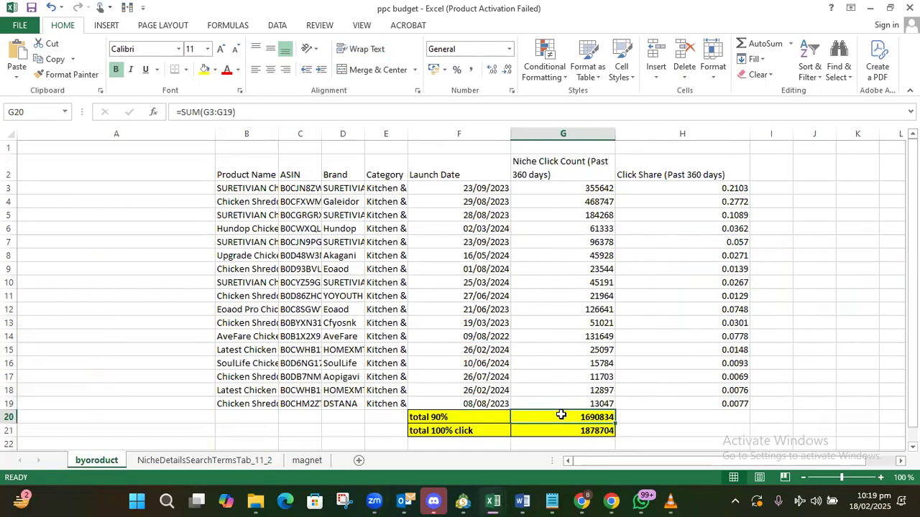
{"action": "left_click", "coordinate": [558, 430]}
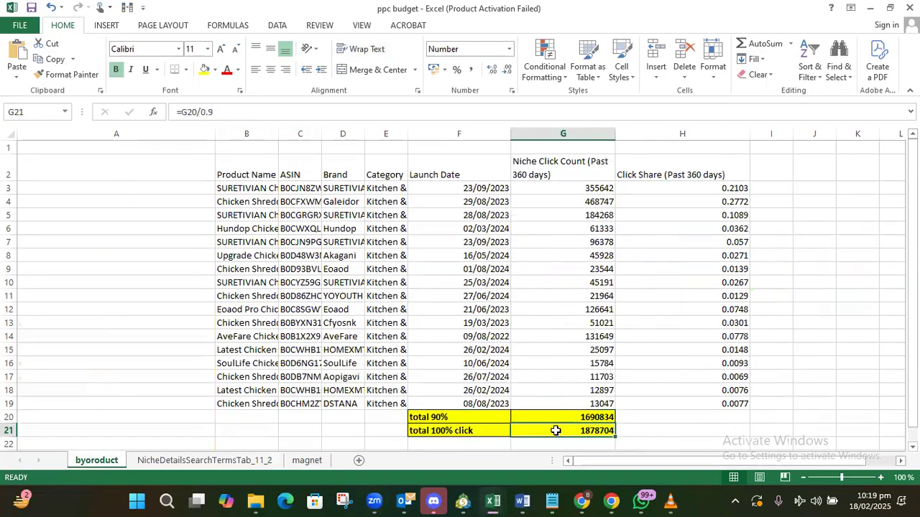
{"action": "left_click", "coordinate": [507, 433]}
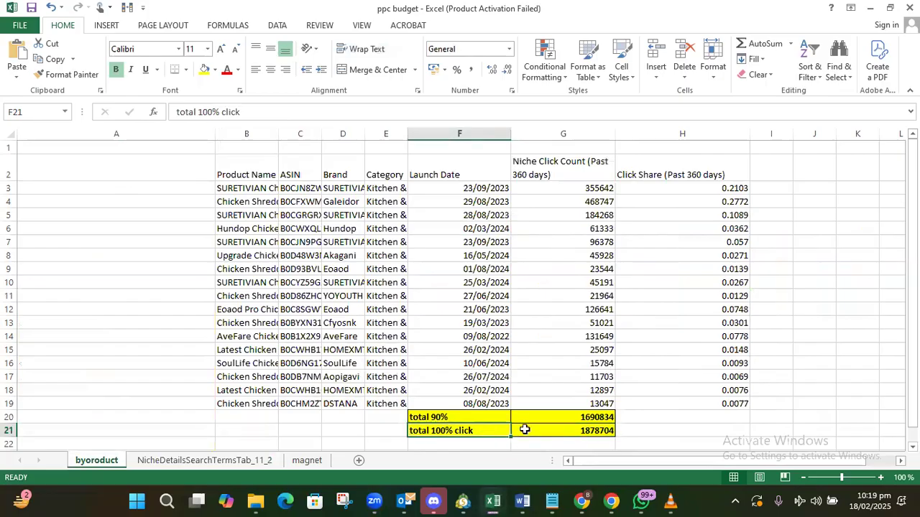
{"action": "left_click", "coordinate": [525, 430]}
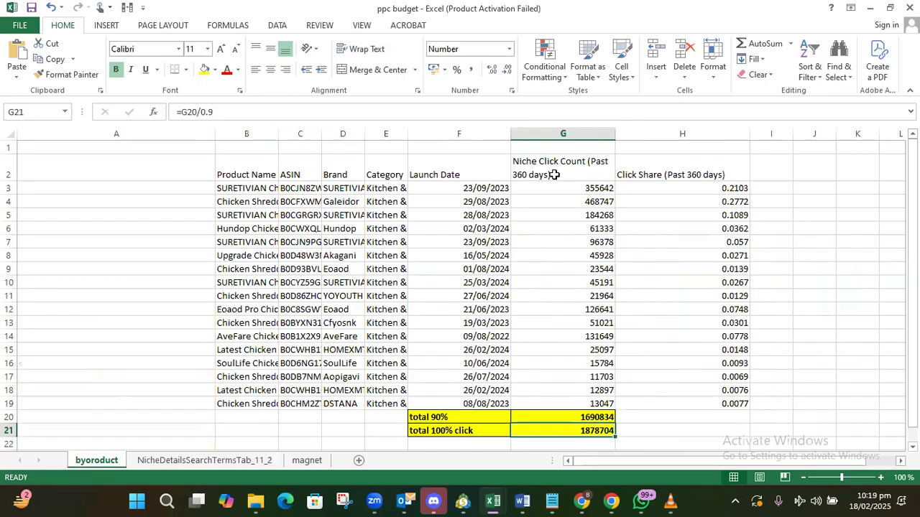
{"action": "left_click", "coordinate": [586, 406]}
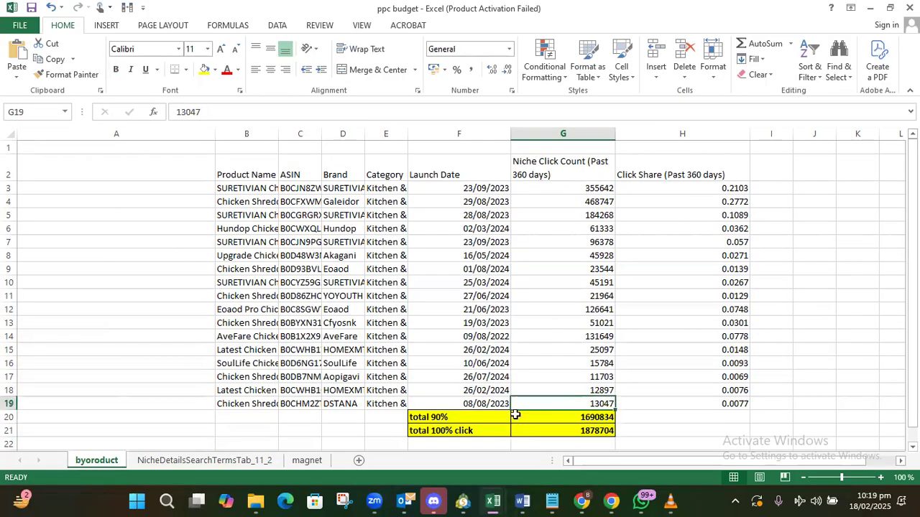
{"action": "left_click", "coordinate": [472, 415]}
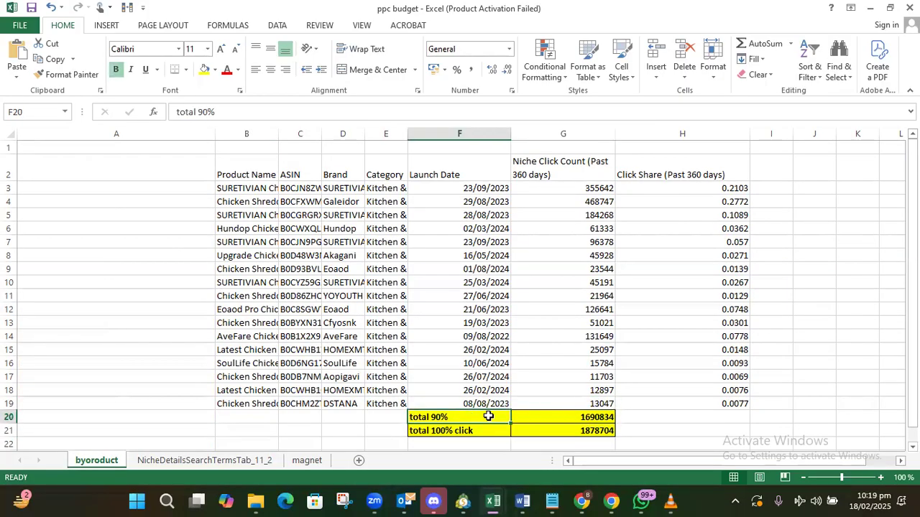
{"action": "left_click", "coordinate": [519, 425]}
{"action": "left_click", "coordinate": [495, 415]}
Return to the NicheDetailsSearchTermsTab_11_2 sheet and review the total sv, total clicks and ctr rows beneath the search terms.
{"action": "left_click", "coordinate": [204, 460]}
{"action": "scroll", "coordinate": [224, 350], "scroll_direction": "down", "scroll_amount": 4}
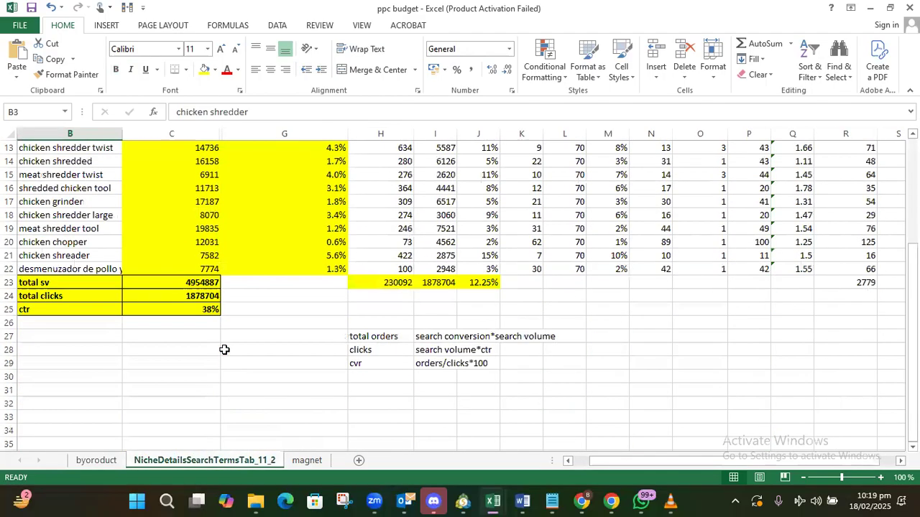
{"action": "scroll", "coordinate": [165, 283], "scroll_direction": "up", "scroll_amount": 4}
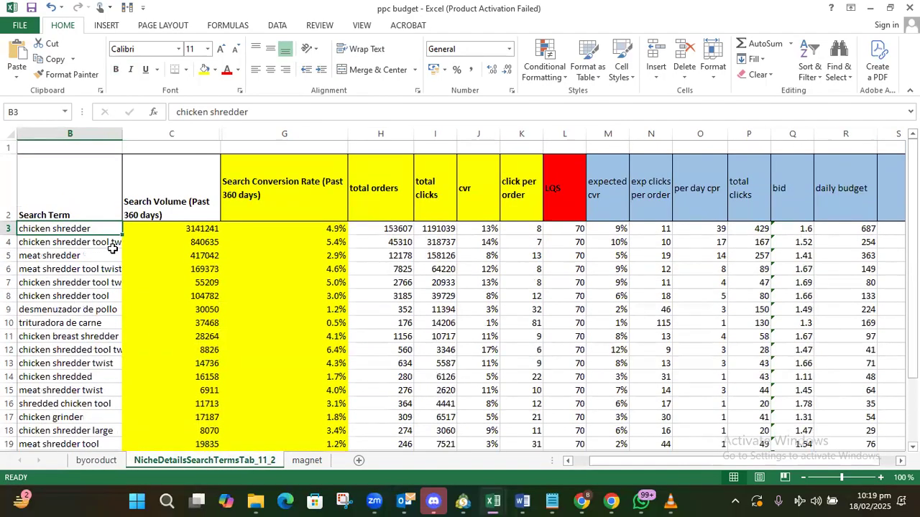
{"action": "scroll", "coordinate": [176, 216], "scroll_direction": "down", "scroll_amount": 3}
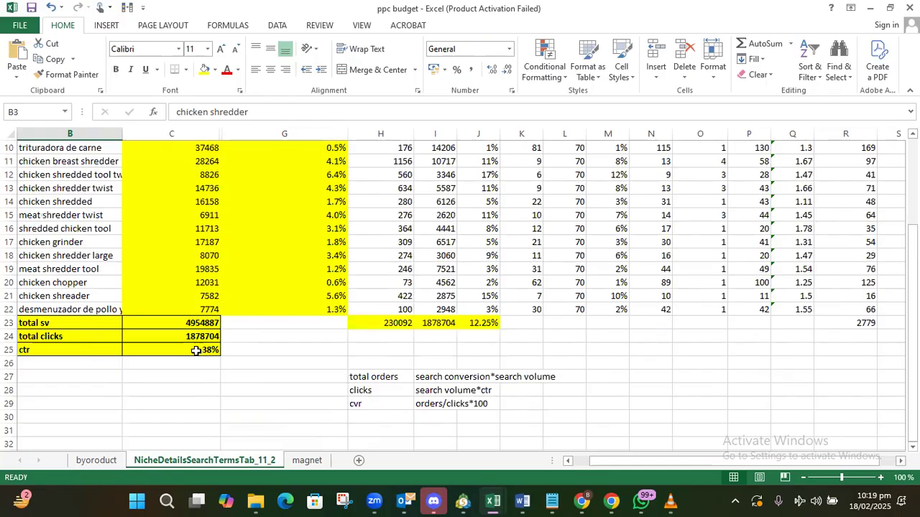
{"action": "scroll", "coordinate": [476, 323], "scroll_direction": "up", "scroll_amount": 3}
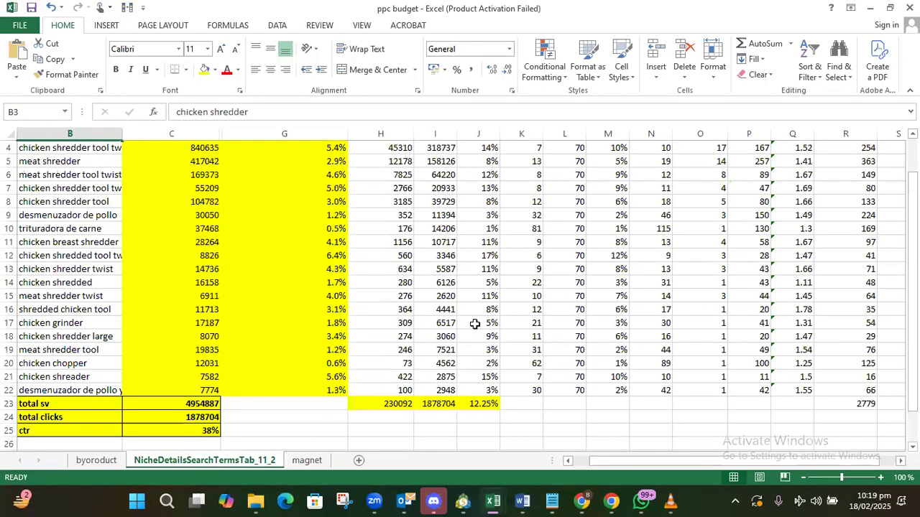
{"action": "scroll", "coordinate": [508, 323], "scroll_direction": "down", "scroll_amount": 1}
{"action": "scroll", "coordinate": [532, 322], "scroll_direction": "up", "scroll_amount": 1}
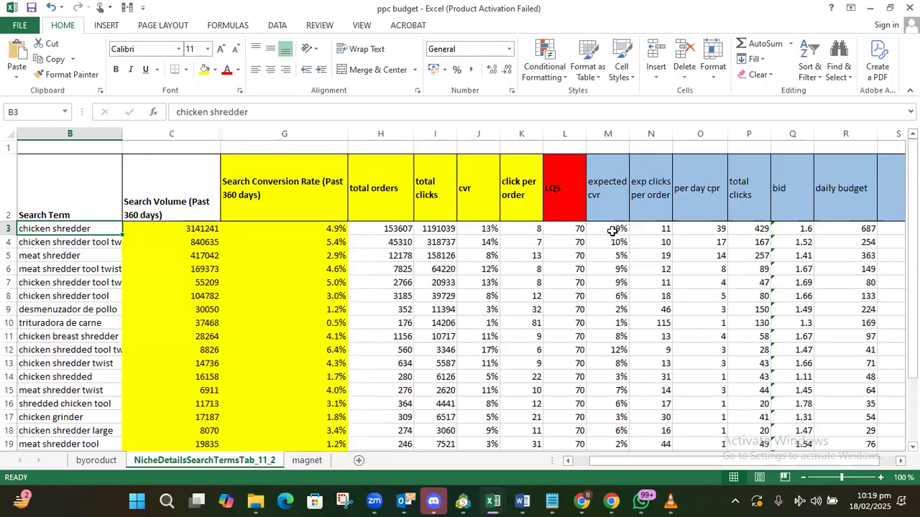
Check the expected cvr heading, the LQS value in L10 and the exp clicks per order formula in N10.
{"action": "left_click", "coordinate": [611, 194]}
{"action": "double_click", "coordinate": [632, 195]}
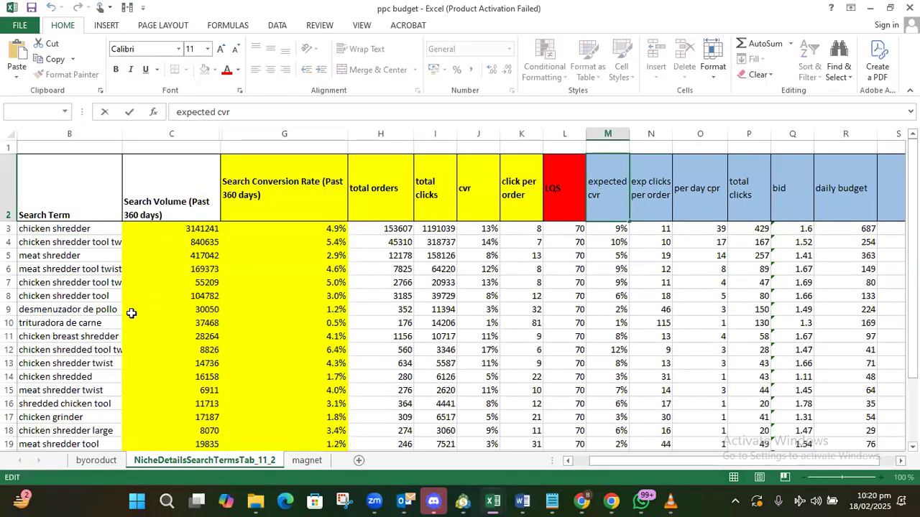
{"action": "left_click", "coordinate": [578, 324]}
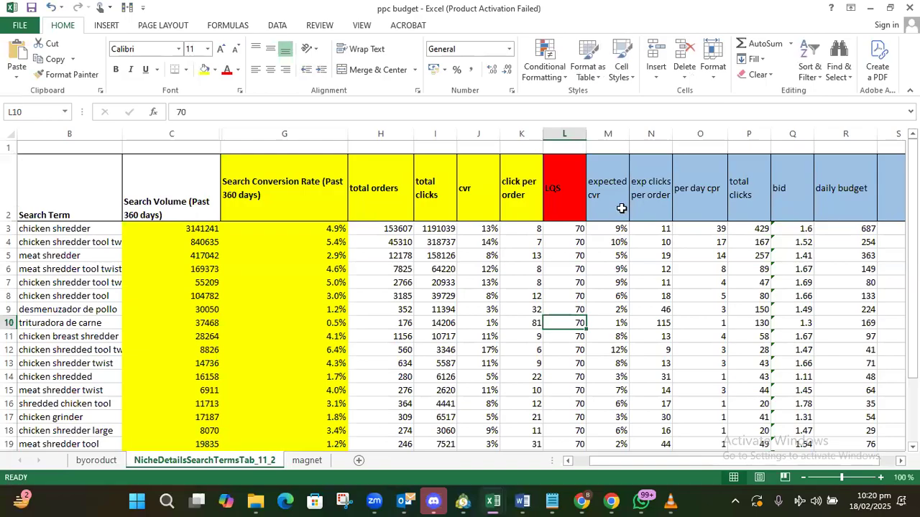
{"action": "scroll", "coordinate": [622, 208], "scroll_direction": "down", "scroll_amount": 1}
{"action": "scroll", "coordinate": [624, 219], "scroll_direction": "up", "scroll_amount": 1}
{"action": "scroll", "coordinate": [654, 225], "scroll_direction": "down", "scroll_amount": 1}
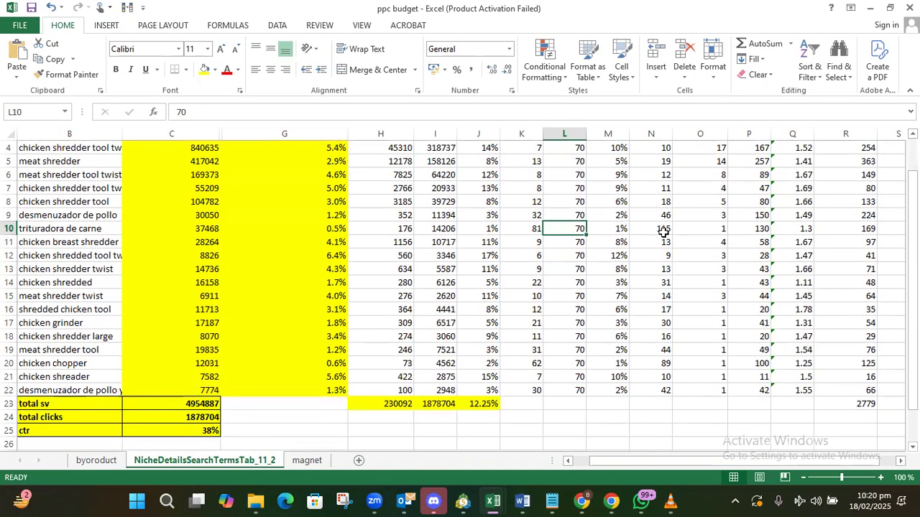
{"action": "left_click", "coordinate": [664, 230]}
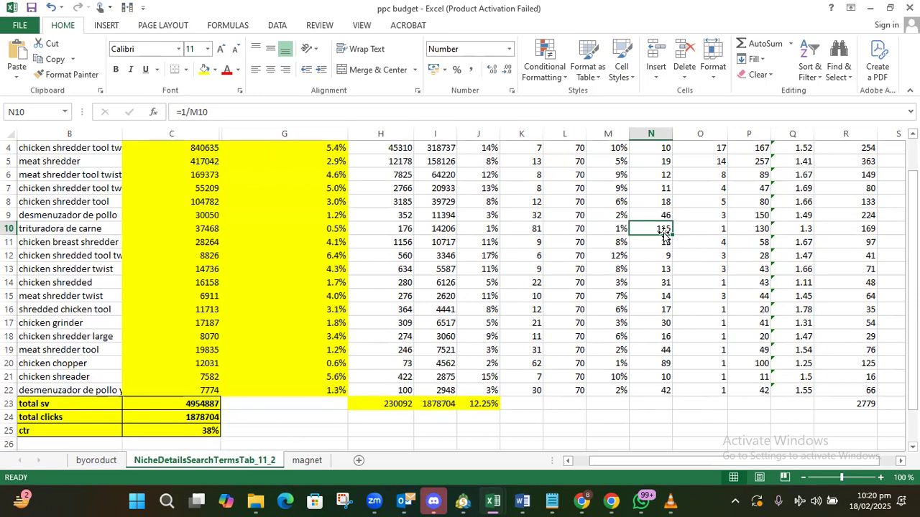
{"action": "scroll", "coordinate": [664, 232], "scroll_direction": "up", "scroll_amount": 1}
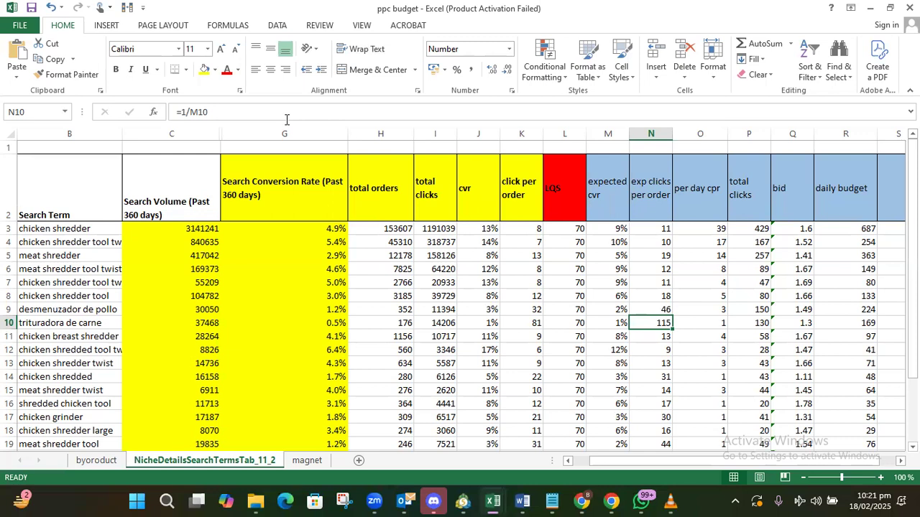
Check the chicken shredded term in B14, then the click per order and expected cvr formulas for chicken shredder in K3 and M3.
{"action": "left_click", "coordinate": [721, 195]}
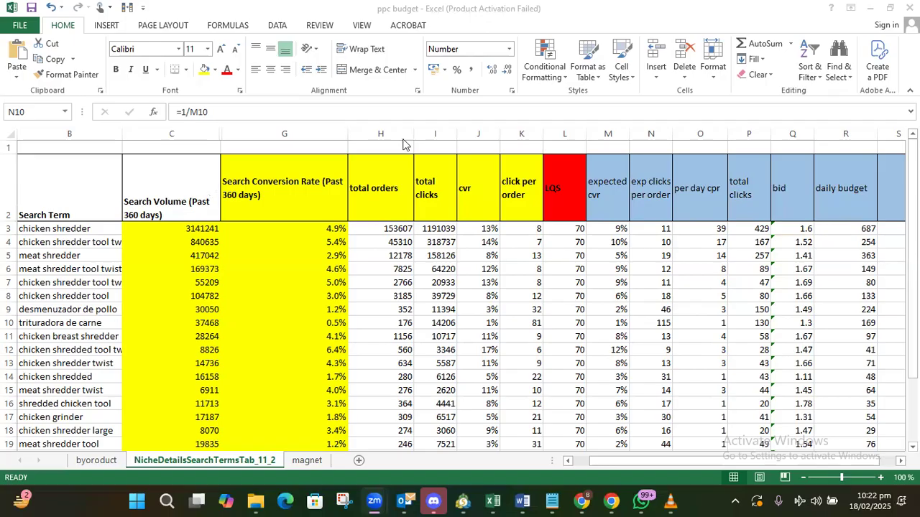
{"action": "left_click", "coordinate": [475, 228]}
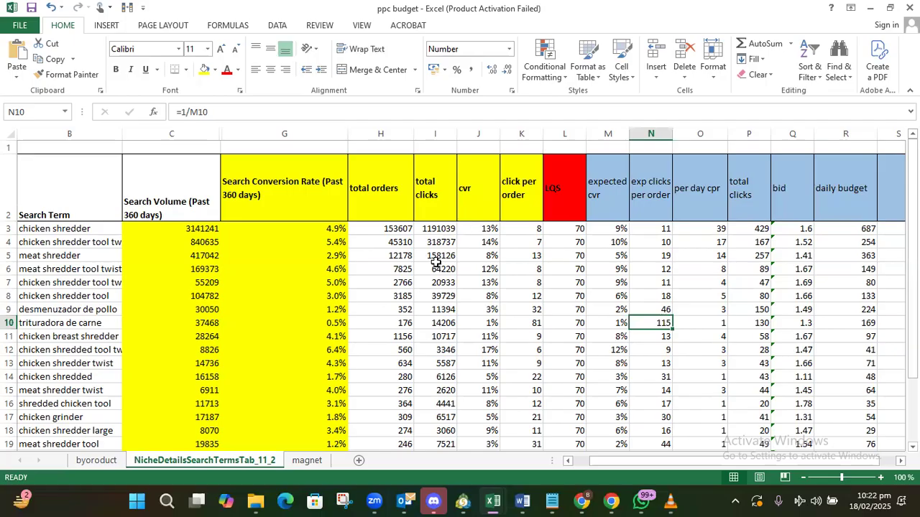
{"action": "left_click", "coordinate": [105, 380]}
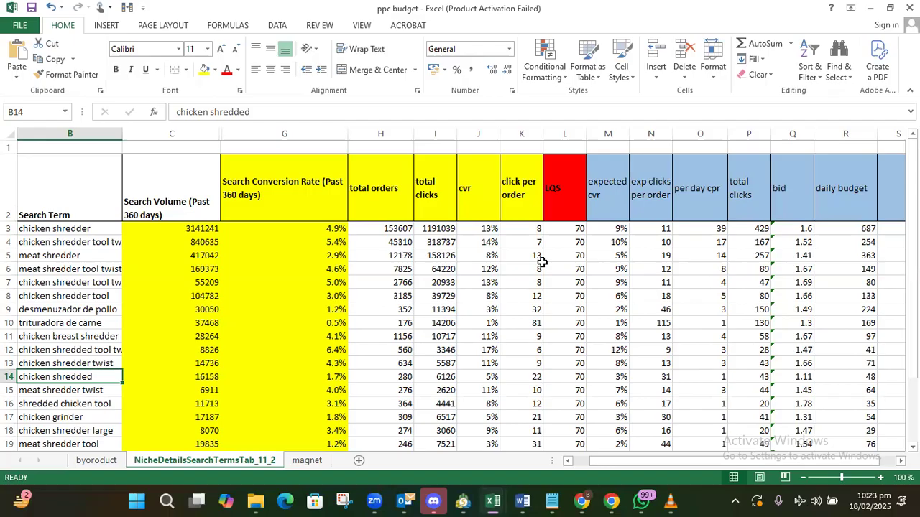
{"action": "left_click", "coordinate": [511, 230]}
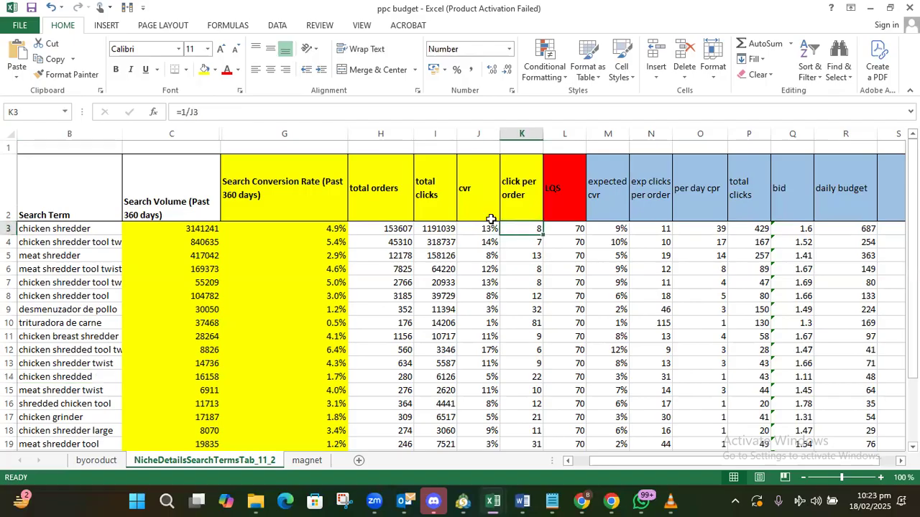
{"action": "left_click", "coordinate": [612, 228]}
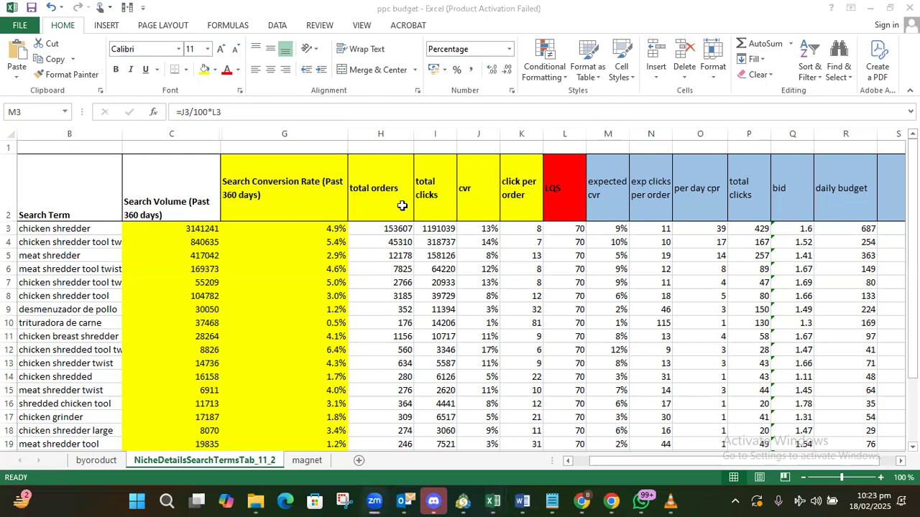
{"action": "mouse_move", "coordinate": [671, 501]}
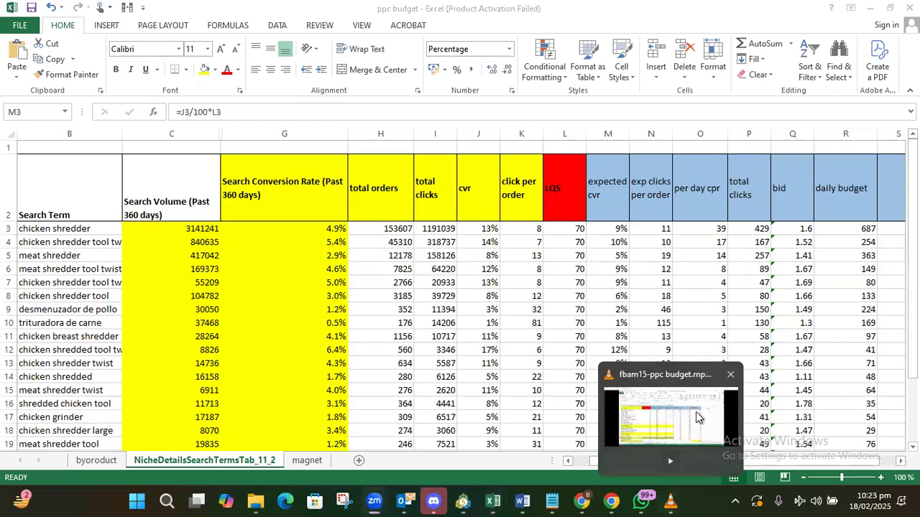
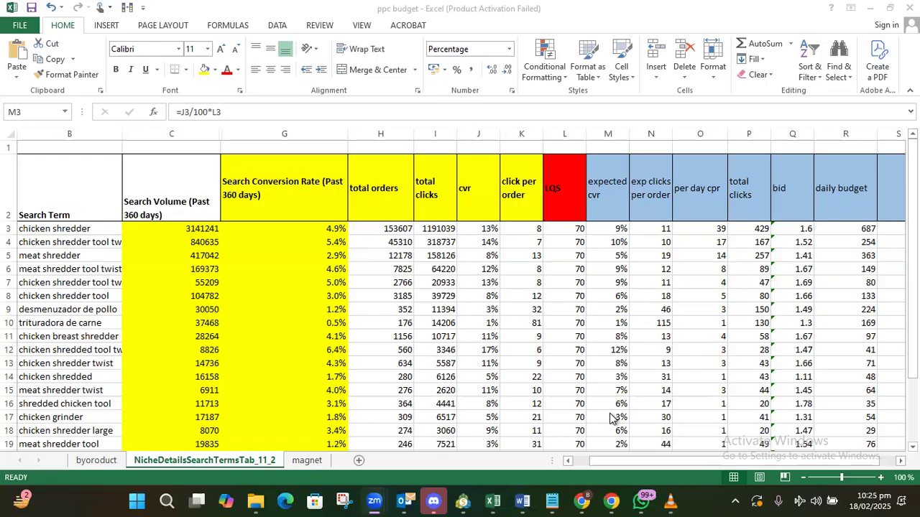
Highlight the chicken shredder row from C3 to R3 for review, then select its search term and the shredded chicken tool term in B16.
{"action": "left_click", "coordinate": [61, 232]}
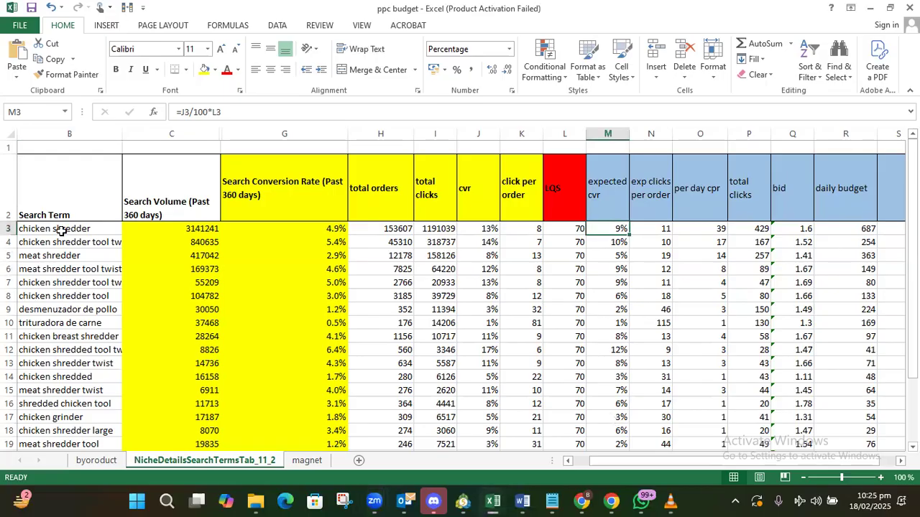
{"action": "left_click", "coordinate": [62, 230]}
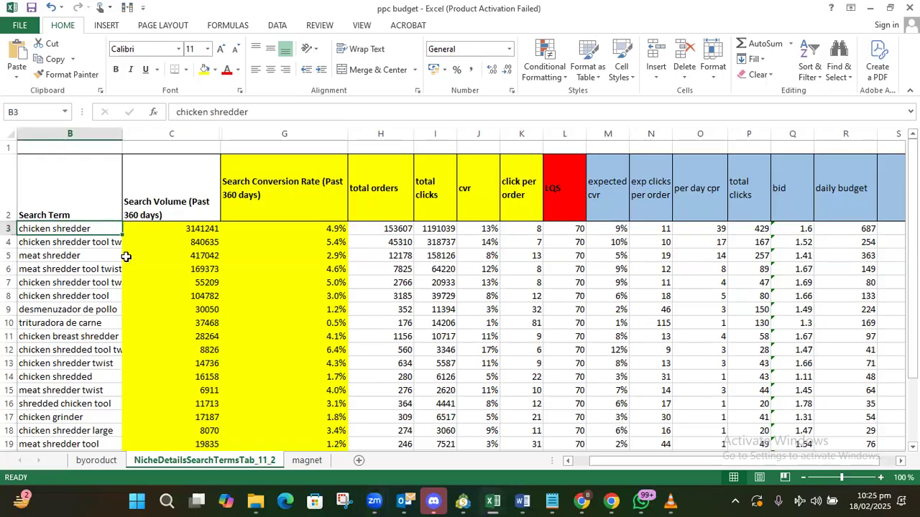
{"action": "left_click_drag", "start_coordinate": [191, 230], "coordinate": [854, 225]}
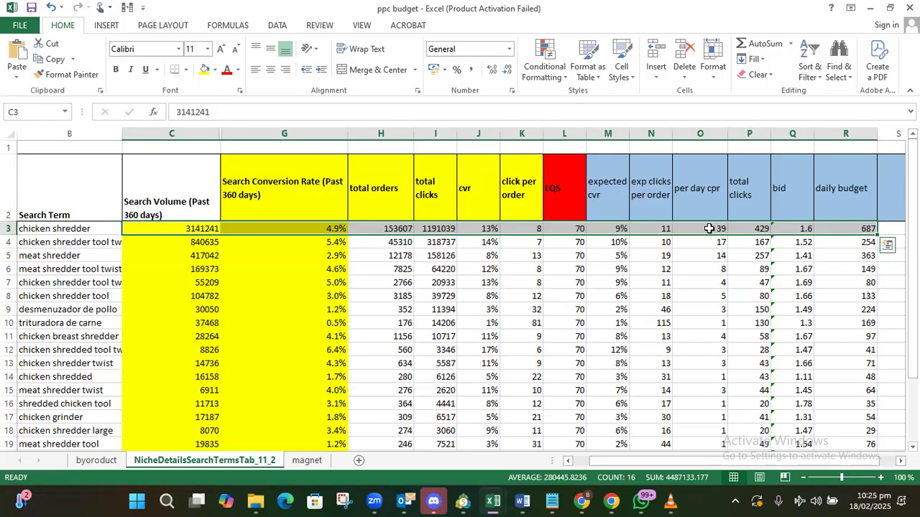
{"action": "left_click", "coordinate": [81, 229]}
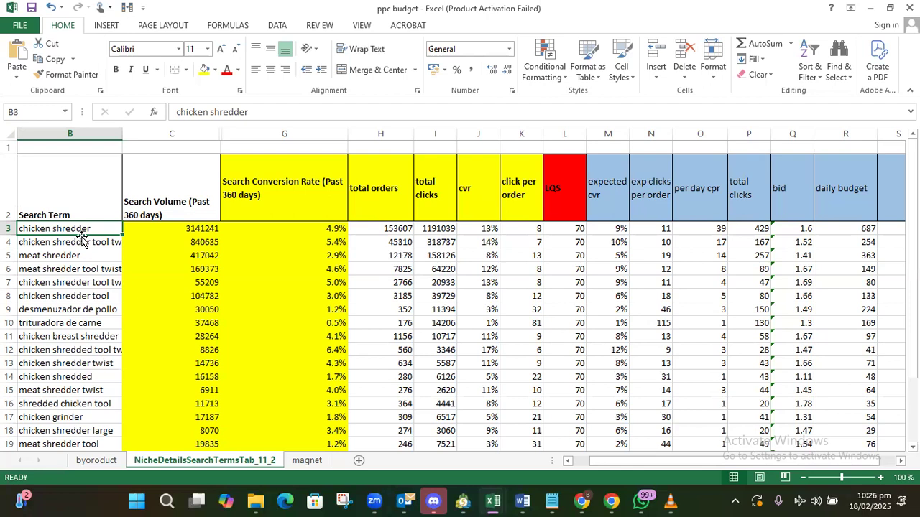
{"action": "left_click", "coordinate": [105, 404]}
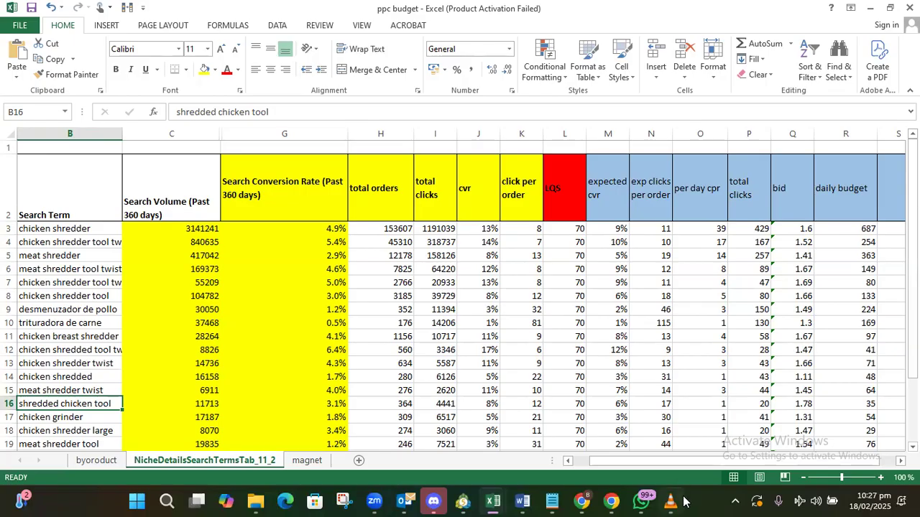
{"action": "mouse_move", "coordinate": [681, 501]}
Review the totals beneath the keyword table and the notes explaining total orders, clicks and cvr in rows 27 to 29.
{"action": "scroll", "coordinate": [396, 347], "scroll_direction": "down", "scroll_amount": 3}
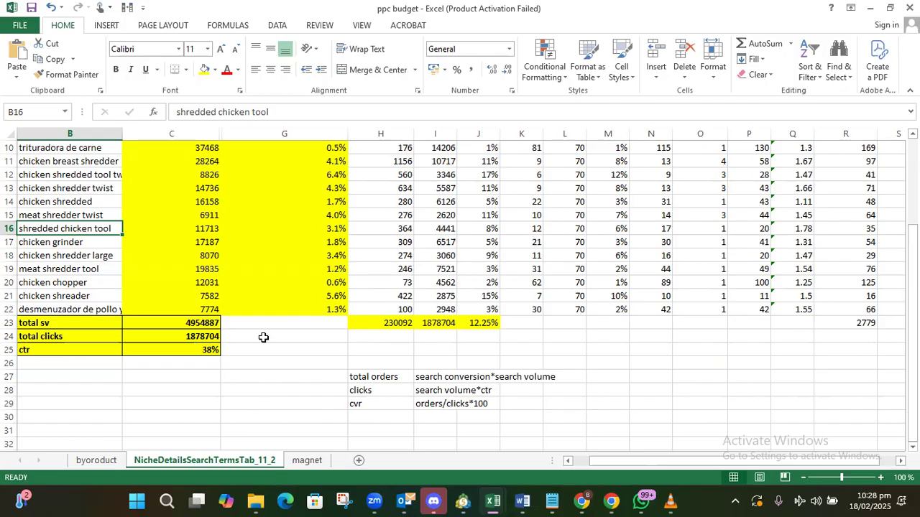
{"action": "scroll", "coordinate": [264, 337], "scroll_direction": "up", "scroll_amount": 3}
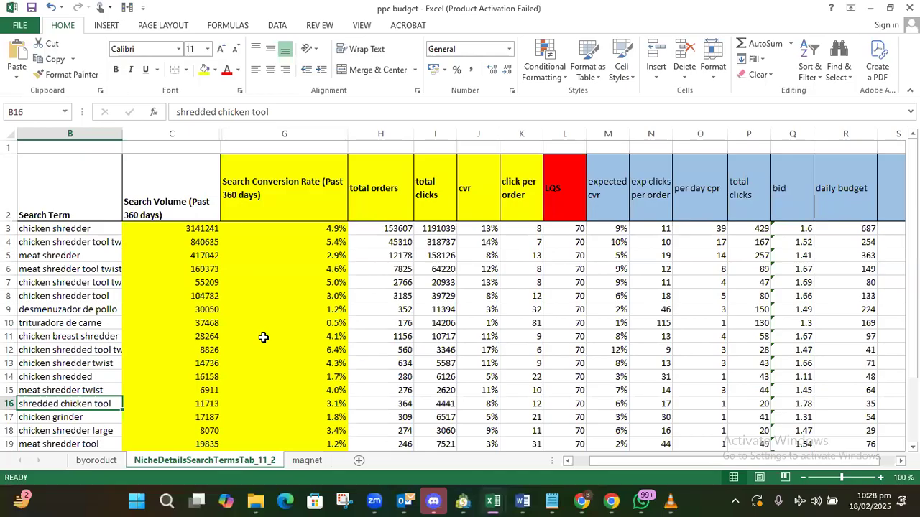
{"action": "scroll", "coordinate": [264, 337], "scroll_direction": "down", "scroll_amount": 4}
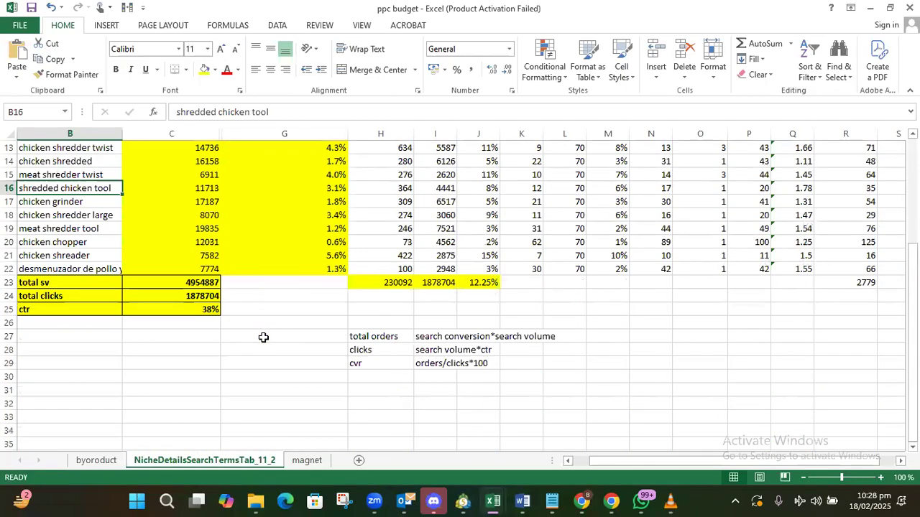
Check the ctr formula in C25, then select the Search Volume heading in C2.
{"action": "left_click", "coordinate": [200, 314]}
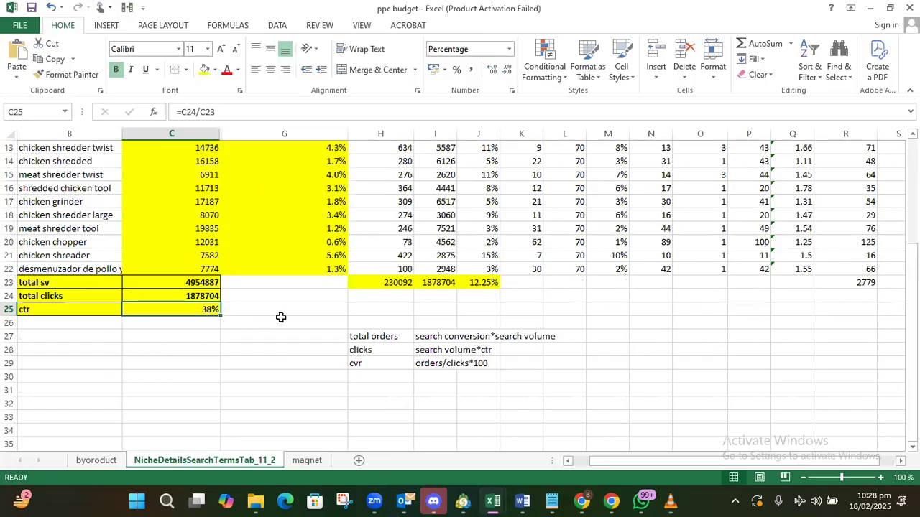
{"action": "scroll", "coordinate": [280, 317], "scroll_direction": "up", "scroll_amount": 4}
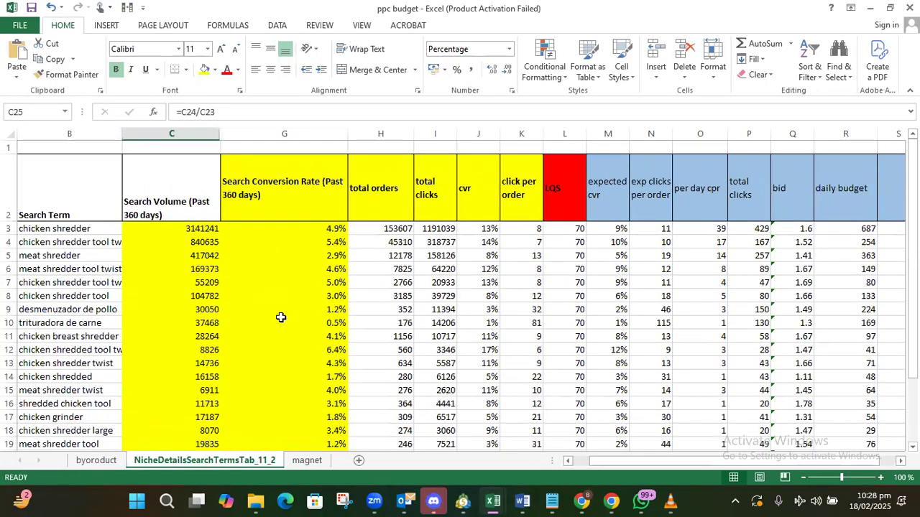
{"action": "left_click", "coordinate": [159, 170]}
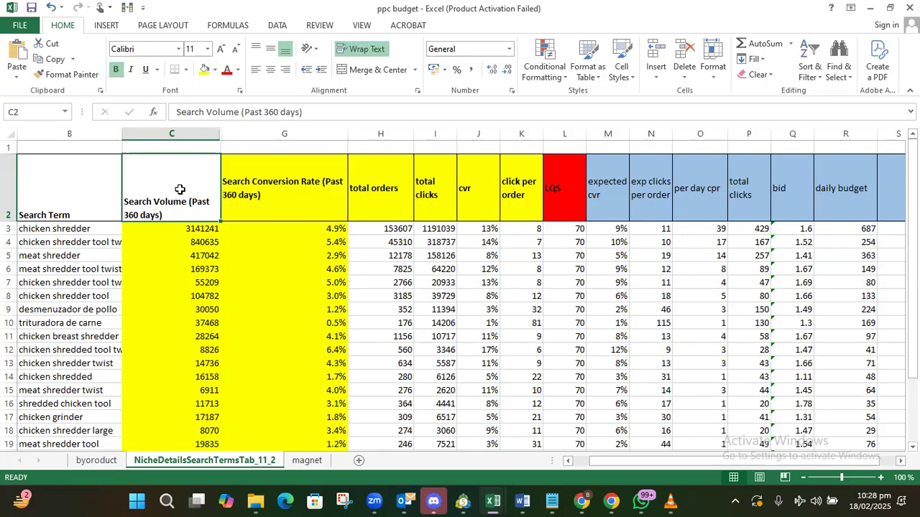
Compare the Search Volume column with the total sv, total clicks and ctr rows beneath the keyword table.
{"action": "scroll", "coordinate": [179, 189], "scroll_direction": "down", "scroll_amount": 2}
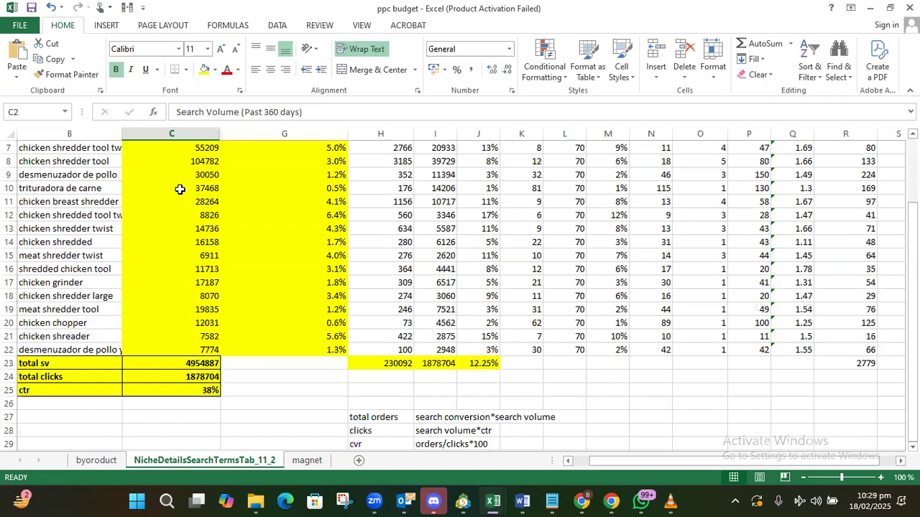
{"action": "scroll", "coordinate": [180, 189], "scroll_direction": "up", "scroll_amount": 2}
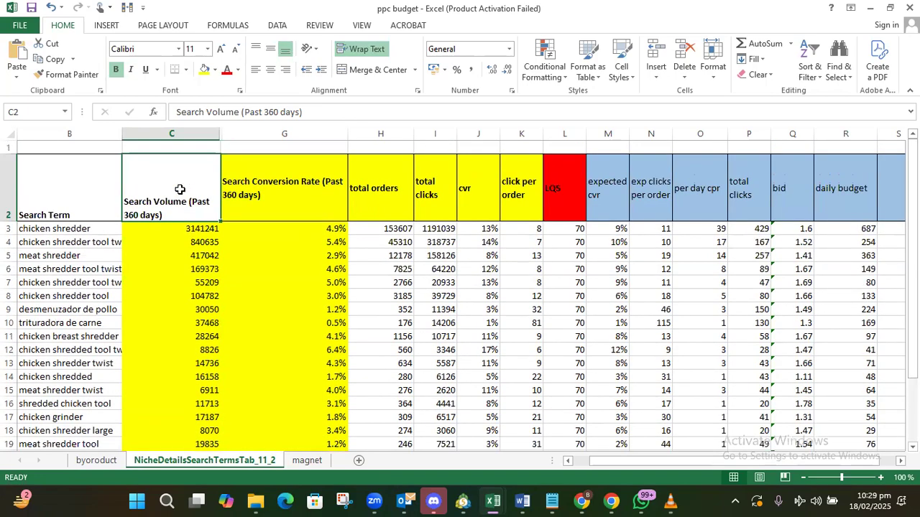
{"action": "scroll", "coordinate": [179, 189], "scroll_direction": "down", "scroll_amount": 2}
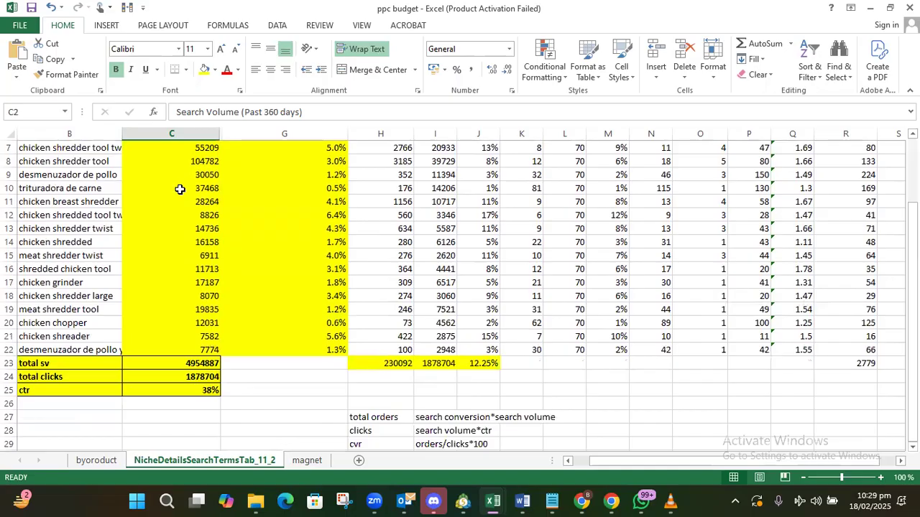
{"action": "scroll", "coordinate": [180, 189], "scroll_direction": "up", "scroll_amount": 2}
{"action": "scroll", "coordinate": [180, 189], "scroll_direction": "down", "scroll_amount": 2}
{"action": "scroll", "coordinate": [179, 189], "scroll_direction": "up", "scroll_amount": 2}
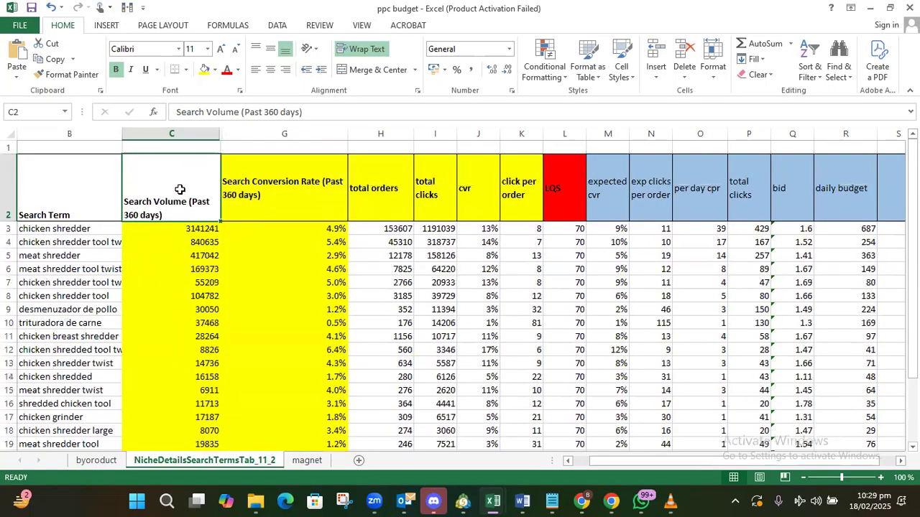
{"action": "scroll", "coordinate": [180, 189], "scroll_direction": "down", "scroll_amount": 2}
{"action": "scroll", "coordinate": [179, 189], "scroll_direction": "up", "scroll_amount": 2}
{"action": "scroll", "coordinate": [155, 209], "scroll_direction": "down", "scroll_amount": 2}
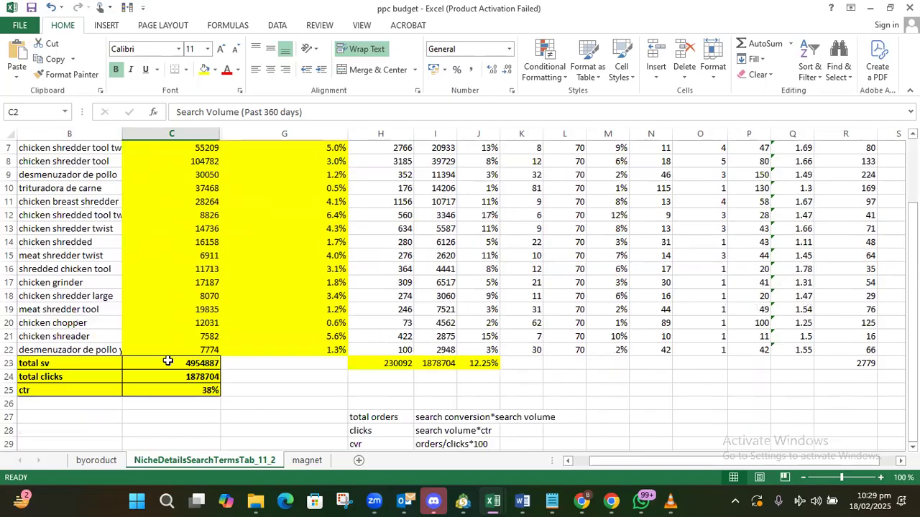
Check the ctr formula in C25 again, along with the total clicks and total sv labels in B24 and B23.
{"action": "left_click", "coordinate": [172, 392]}
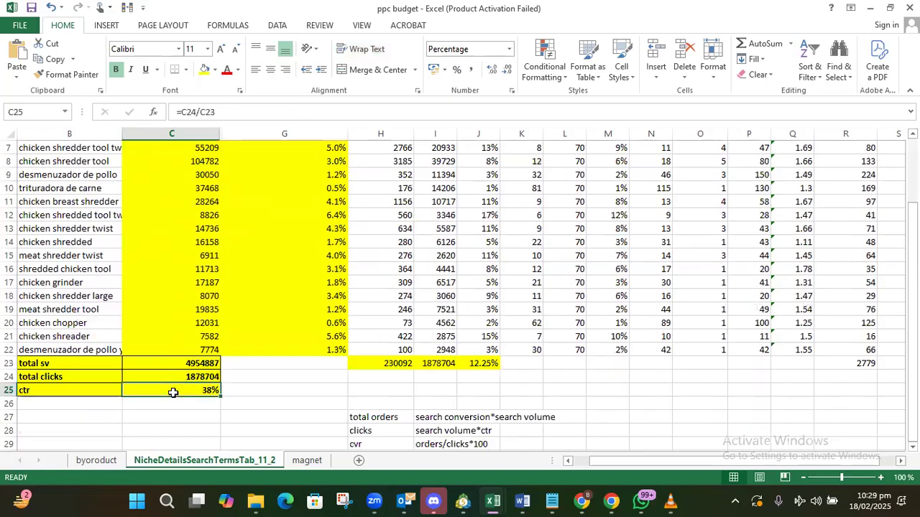
{"action": "left_click", "coordinate": [105, 375]}
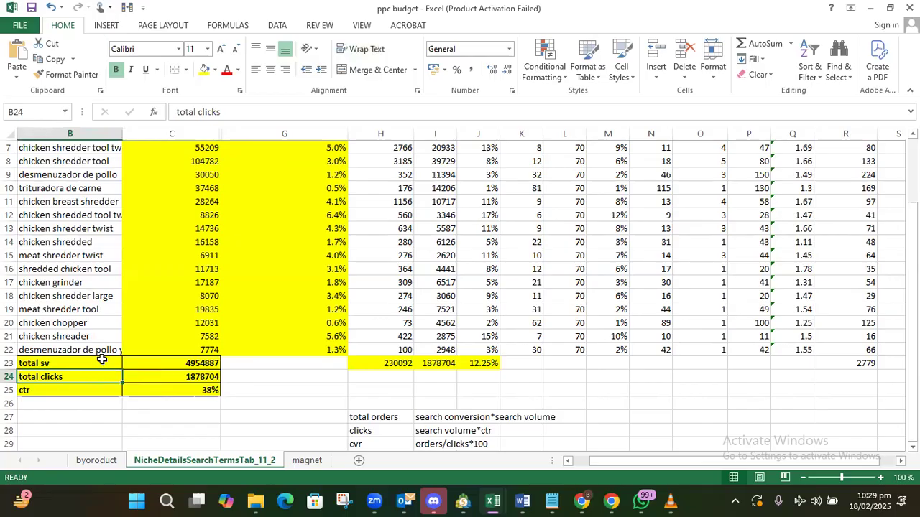
{"action": "left_click", "coordinate": [102, 359]}
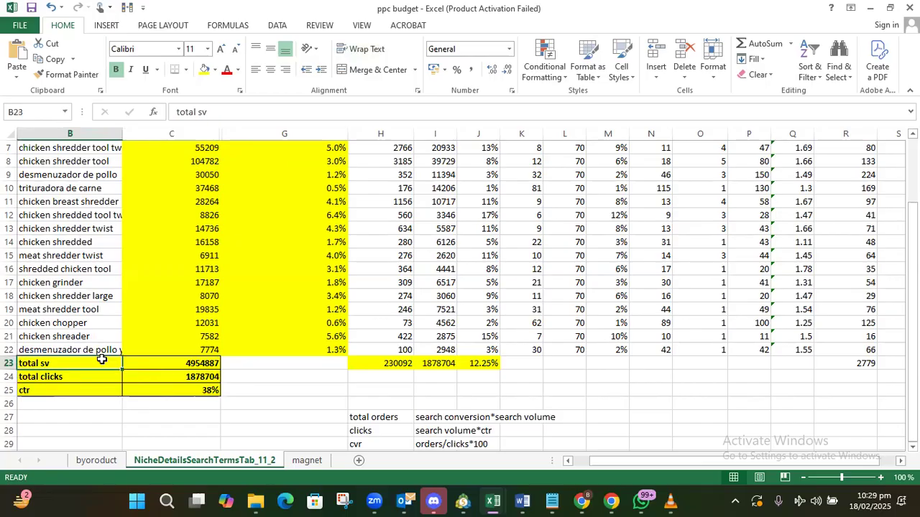
{"action": "scroll", "coordinate": [149, 333], "scroll_direction": "up", "scroll_amount": 2}
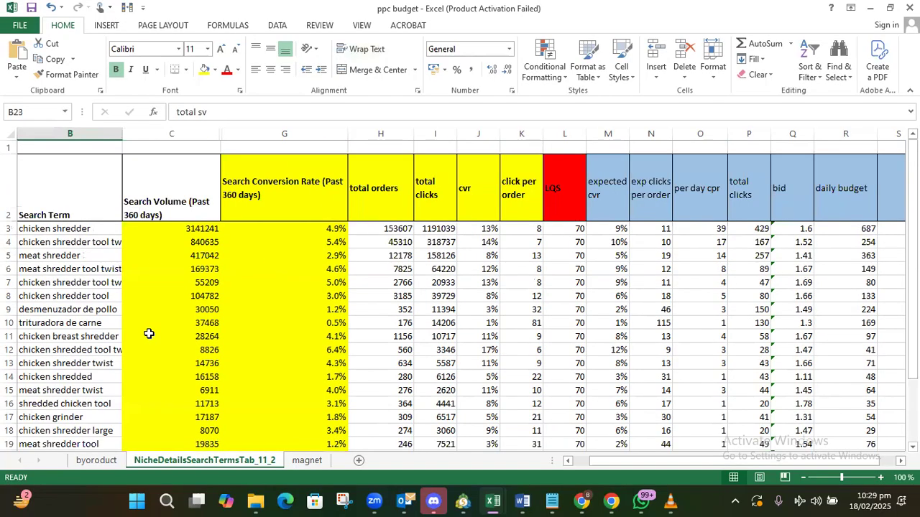
Check chicken shredder's search volume and conversion rate in C3 and G3, then its total orders, total clicks and cvr formulas in H3 to J3.
{"action": "left_click", "coordinate": [159, 232]}
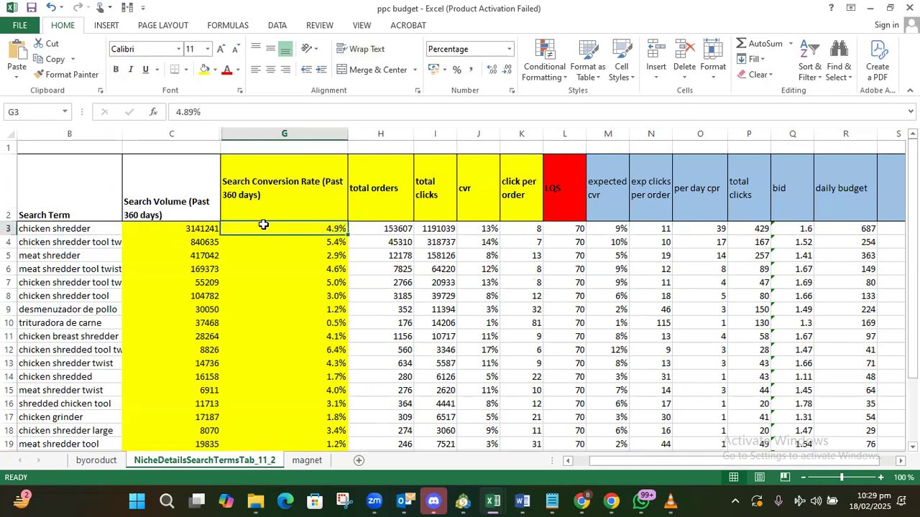
{"action": "left_click", "coordinate": [192, 230]}
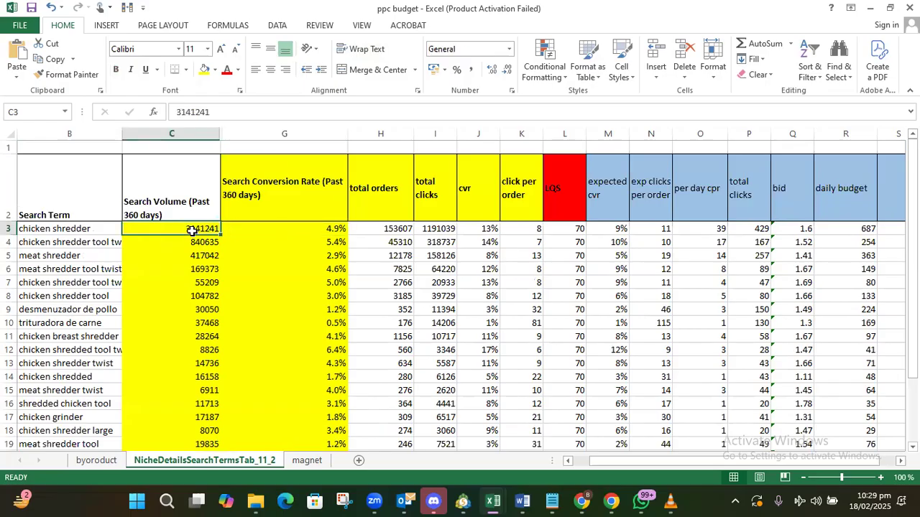
{"action": "left_click", "coordinate": [288, 224]}
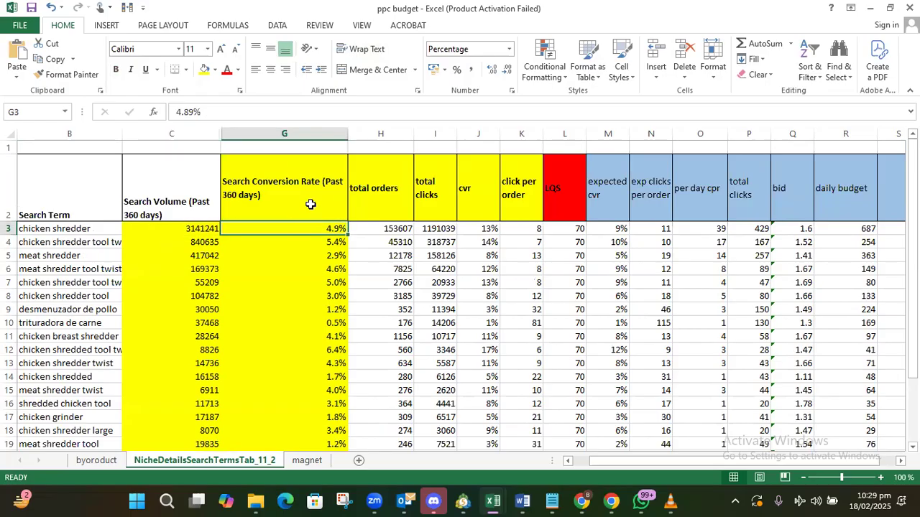
{"action": "left_click", "coordinate": [377, 233]}
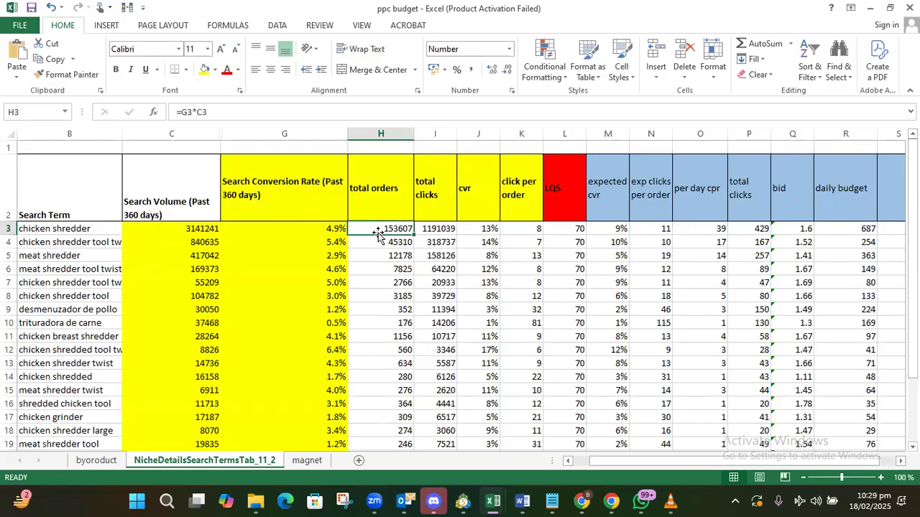
{"action": "left_click", "coordinate": [439, 231]}
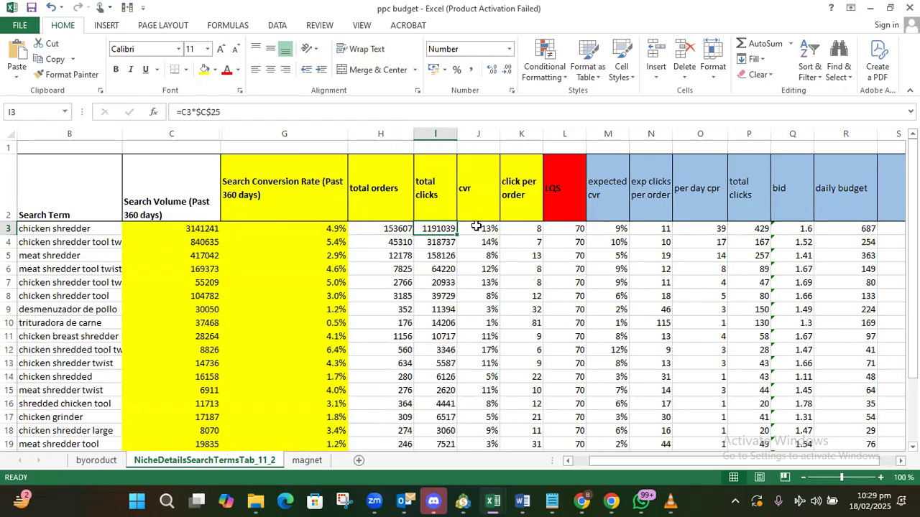
{"action": "left_click", "coordinate": [477, 228]}
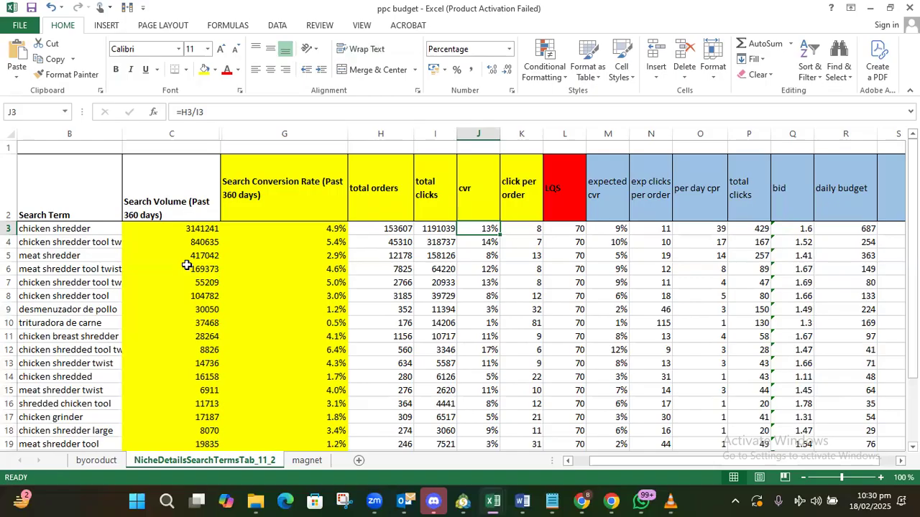
Select the Search Volume heading in C2, then check meat shredder's total clicks formula in I5 and per day cpr lookup in O5.
{"action": "scroll", "coordinate": [186, 265], "scroll_direction": "down", "scroll_amount": 2}
{"action": "scroll", "coordinate": [187, 265], "scroll_direction": "up", "scroll_amount": 2}
{"action": "left_click", "coordinate": [174, 196]}
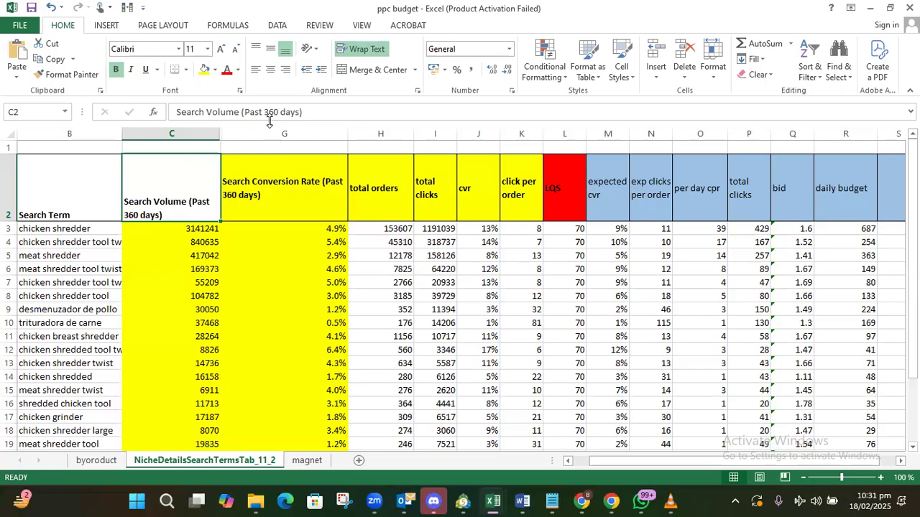
{"action": "left_click", "coordinate": [431, 257]}
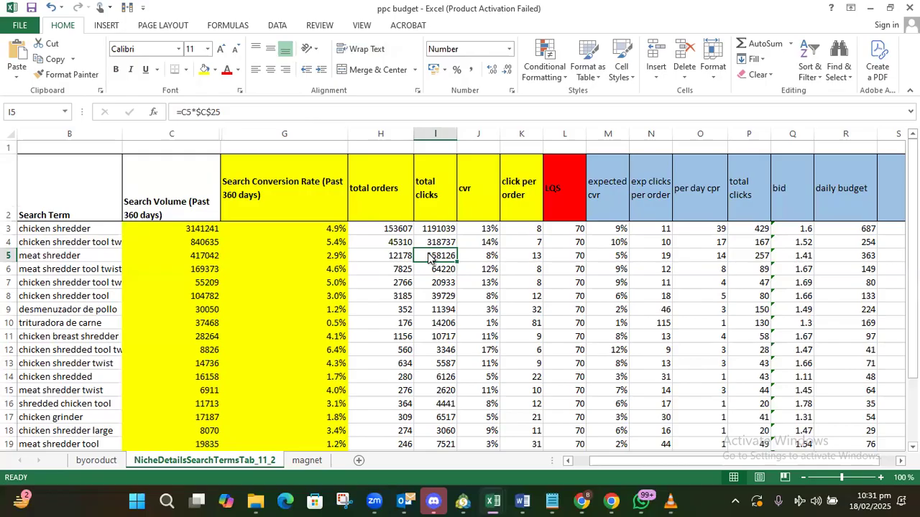
{"action": "left_click", "coordinate": [709, 256]}
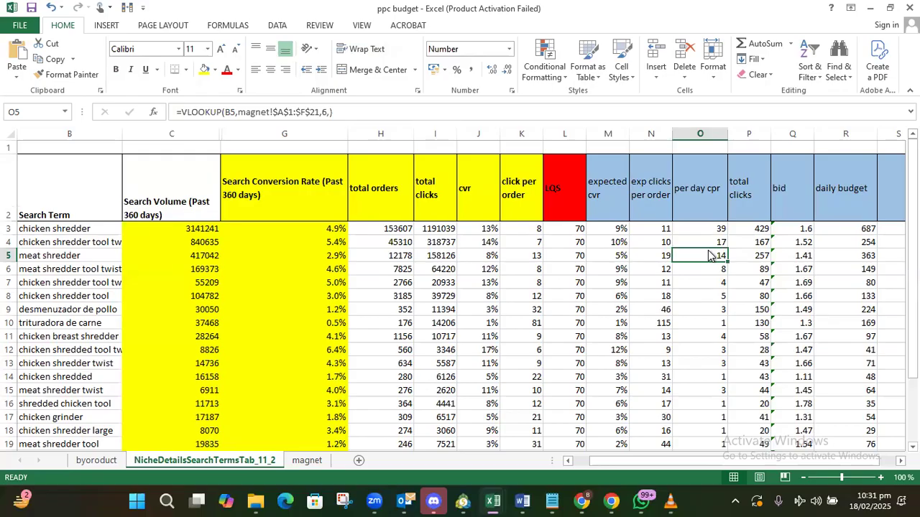
Review the daily budget formulas down column R through the last keyword rows and back up to chicken shredder in R3.
{"action": "key", "text": "Right"}
{"action": "key", "text": "Right"}
{"action": "key", "text": "Right"}
{"action": "key", "text": "Right"}
{"action": "key", "text": "Left"}
{"action": "key", "text": "Down"}
{"action": "key", "text": "Down"}
{"action": "key", "text": "Down"}
{"action": "key", "text": "Down"}
{"action": "key", "text": "Down"}
{"action": "key", "text": "Down"}
{"action": "key", "text": "Down"}
{"action": "key", "text": "Down"}
{"action": "key", "text": "Down"}
{"action": "key", "text": "Down"}
{"action": "key", "text": "Down"}
{"action": "key", "text": "Down"}
{"action": "key", "text": "Down"}
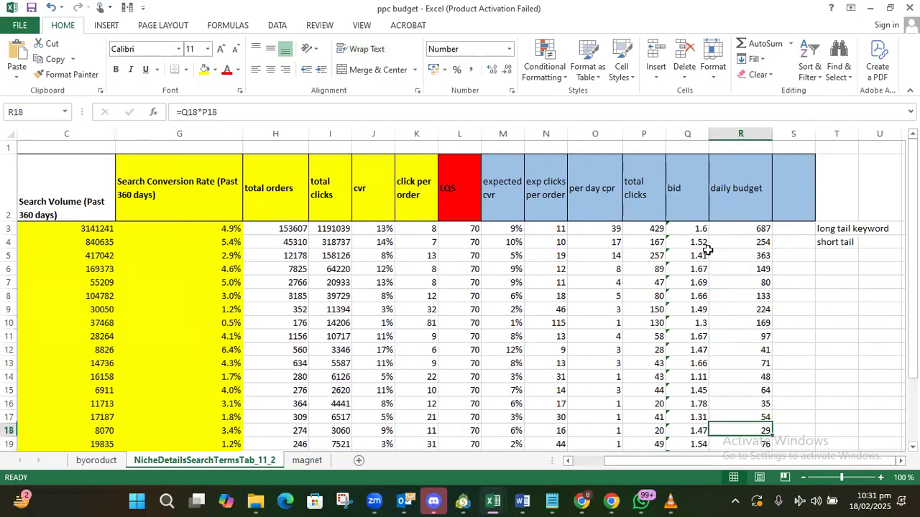
{"action": "key", "text": "Down"}
{"action": "key", "text": "Down"}
{"action": "key", "text": "Down"}
{"action": "key", "text": "Down"}
{"action": "key", "text": "Up"}
{"action": "key", "text": "Up"}
{"action": "key", "text": "Up"}
{"action": "key", "text": "Up"}
{"action": "key", "text": "Up"}
{"action": "key", "text": "Up"}
{"action": "key", "text": "Up"}
{"action": "key", "text": "Up"}
{"action": "key", "text": "Down"}
{"action": "key", "text": "Down"}
{"action": "key", "text": "Down"}
{"action": "key", "text": "Down"}
{"action": "key", "text": "Down"}
{"action": "key", "text": "Down"}
{"action": "key", "text": "Down"}
{"action": "key", "text": "Up"}
{"action": "key", "text": "Up"}
{"action": "key", "text": "Up"}
{"action": "key", "text": "Up"}
{"action": "key", "text": "Up"}
{"action": "key", "text": "Up"}
{"action": "key", "text": "Up"}
{"action": "key", "text": "Up"}
{"action": "key", "text": "Up"}
{"action": "key", "text": "Up"}
{"action": "key", "text": "Up"}
{"action": "key", "text": "Up"}
{"action": "key", "text": "Up"}
{"action": "key", "text": "Up"}
{"action": "key", "text": "Up"}
{"action": "key", "text": "Up"}
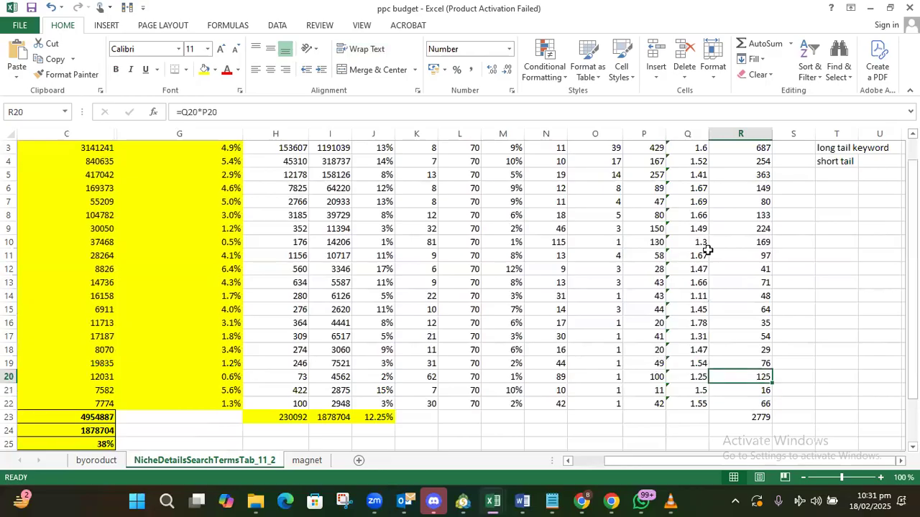
{"action": "key", "text": "Up"}
{"action": "key", "text": "Up"}
{"action": "key", "text": "Up"}
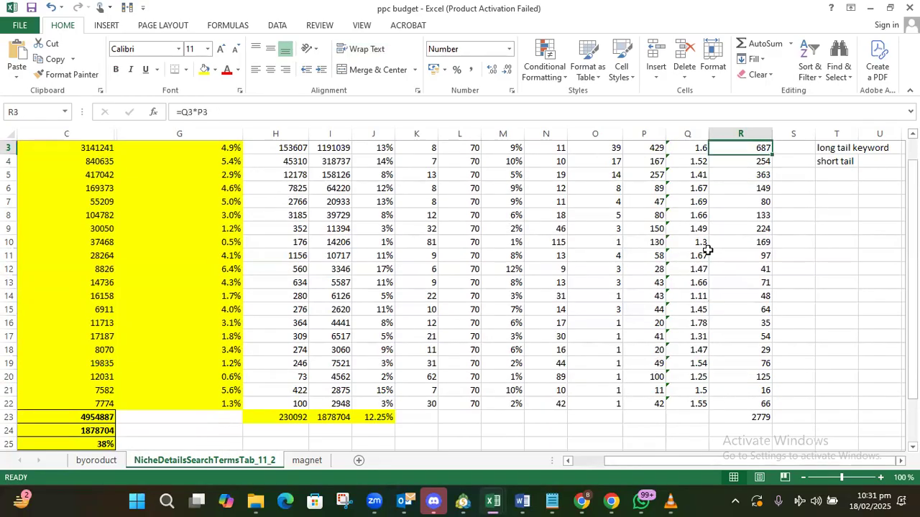
Go down the daily budget column again to row 19, then trace that row back to the meat shredder tool term in B19.
{"action": "key", "text": "Down"}
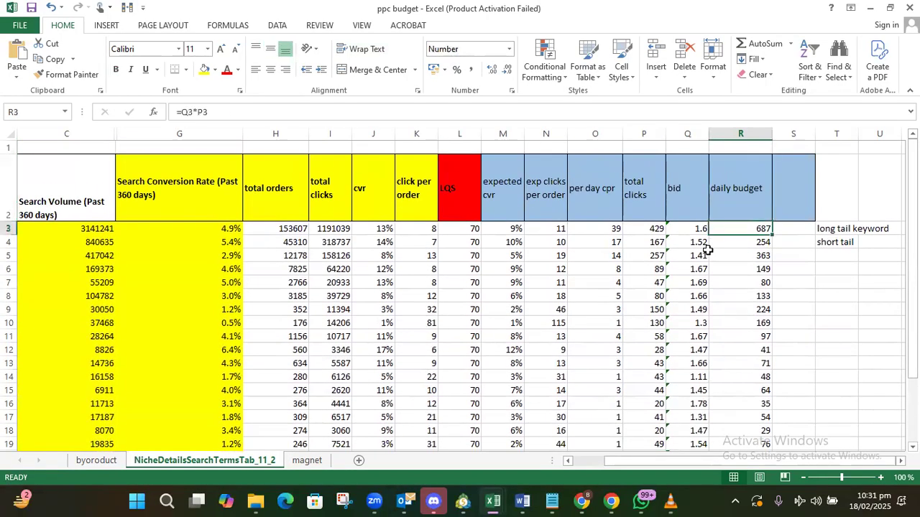
{"action": "key", "text": "Down"}
{"action": "key", "text": "Down"}
{"action": "key", "text": "Down"}
{"action": "key", "text": "Down"}
{"action": "key", "text": "Down"}
{"action": "key", "text": "Down"}
{"action": "key", "text": "Down"}
{"action": "key", "text": "Down"}
{"action": "key", "text": "Down"}
{"action": "key", "text": "Down"}
{"action": "key", "text": "Down"}
{"action": "key", "text": "Down"}
{"action": "key", "text": "Down"}
{"action": "key", "text": "Down"}
{"action": "key", "text": "Down"}
{"action": "key", "text": "Down"}
{"action": "key", "text": "Down"}
{"action": "key", "text": "Down"}
{"action": "key", "text": "Up"}
{"action": "key", "text": "Up"}
{"action": "key", "text": "Left"}
{"action": "key", "text": "Left"}
{"action": "key", "text": "Left"}
{"action": "key", "text": "Left"}
{"action": "key", "text": "Left"}
{"action": "key", "text": "Left"}
{"action": "key", "text": "Left"}
{"action": "key", "text": "Left"}
{"action": "key", "text": "Left"}
{"action": "key", "text": "Left"}
{"action": "key", "text": "Left"}
{"action": "key", "text": "Left"}
{"action": "key", "text": "Left"}
{"action": "key", "text": "Left"}
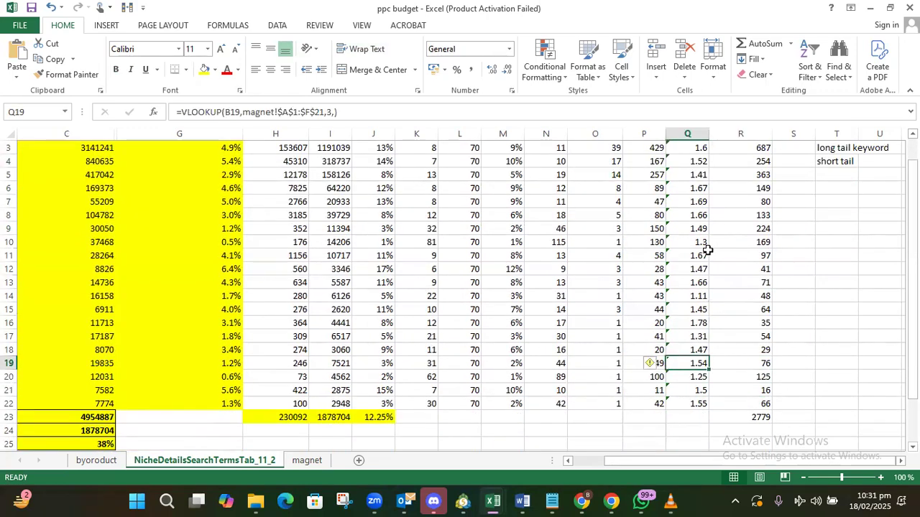
{"action": "key", "text": "Right"}
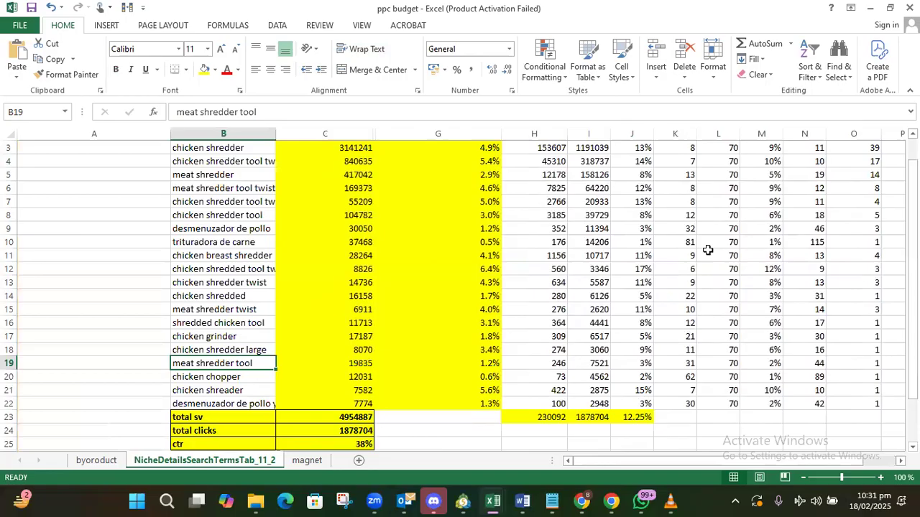
Review the meat shredder twist row from its search term in B15 across to its bid and daily budget in Q15 and R15.
{"action": "key", "text": "Up"}
{"action": "key", "text": "Up"}
{"action": "key", "text": "Up"}
{"action": "key", "text": "Up"}
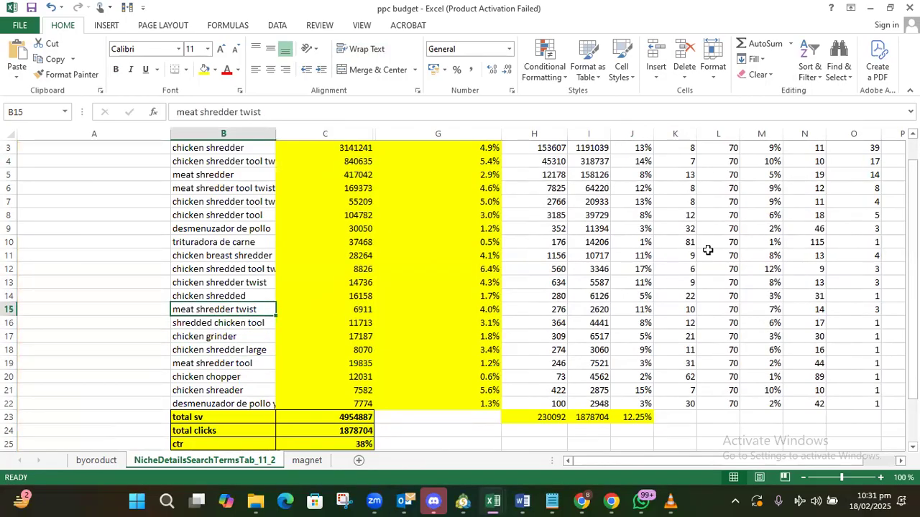
{"action": "key", "text": "Right"}
{"action": "key", "text": "Right"}
{"action": "key", "text": "Right"}
{"action": "key", "text": "Right"}
{"action": "key", "text": "Right"}
{"action": "key", "text": "Right"}
{"action": "key", "text": "Right"}
{"action": "key", "text": "Right"}
{"action": "key", "text": "Right"}
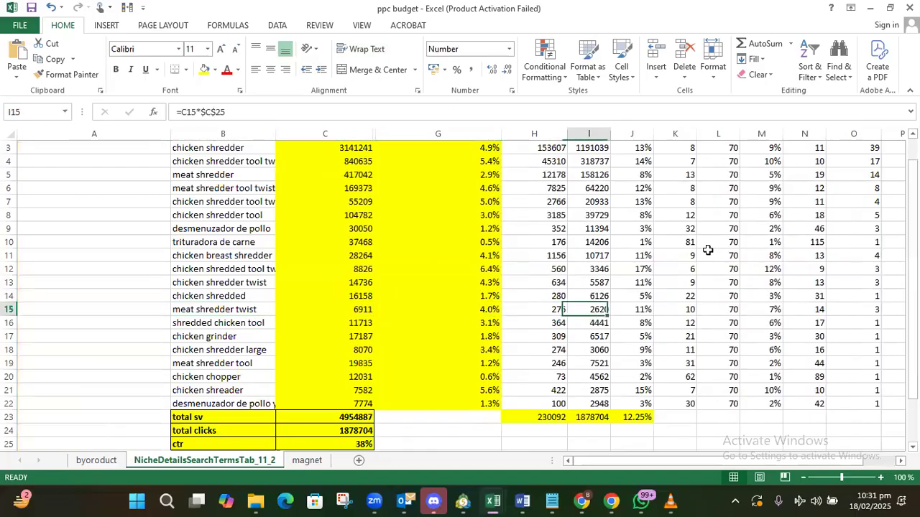
{"action": "key", "text": "Right"}
{"action": "key", "text": "Right"}
{"action": "key", "text": "Right"}
{"action": "key", "text": "Right"}
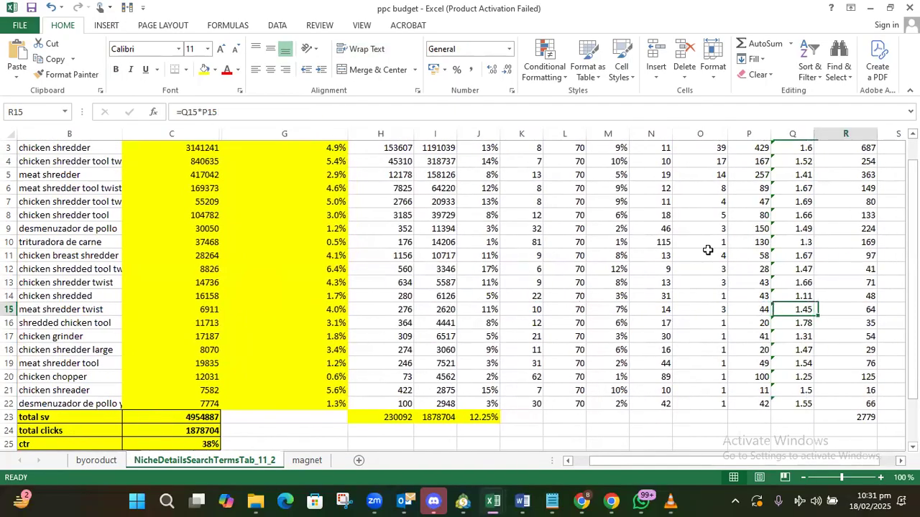
{"action": "key", "text": "Right"}
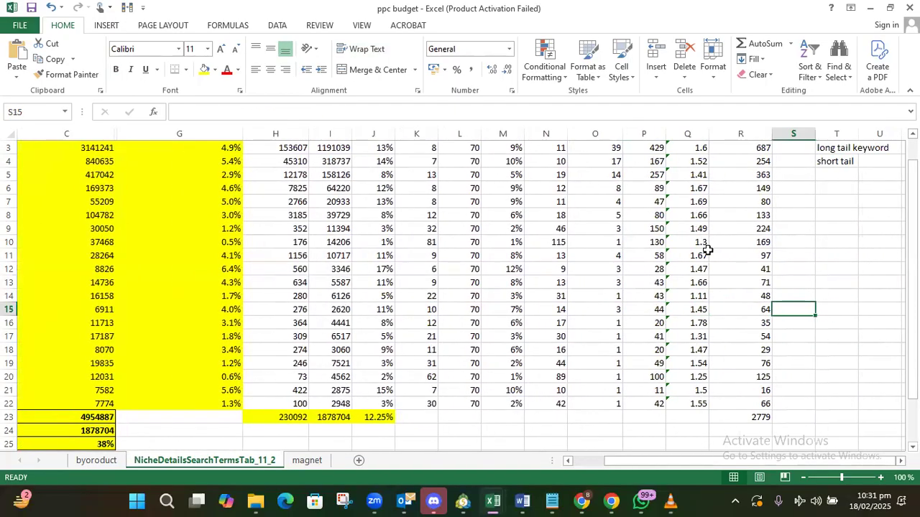
Review the daily budget formulas in column R from the meat shredder twist row down and back up to the first keyword.
{"action": "key", "text": "Left"}
{"action": "key", "text": "Down"}
{"action": "key", "text": "Down"}
{"action": "key", "text": "Down"}
{"action": "key", "text": "Down"}
{"action": "key", "text": "Down"}
{"action": "key", "text": "Down"}
{"action": "key", "text": "Up"}
{"action": "key", "text": "Up"}
{"action": "key", "text": "Up"}
{"action": "key", "text": "Up"}
{"action": "key", "text": "Up"}
{"action": "key", "text": "Up"}
{"action": "key", "text": "Up"}
{"action": "key", "text": "Up"}
{"action": "key", "text": "Up"}
{"action": "key", "text": "Up"}
{"action": "key", "text": "Up"}
{"action": "key", "text": "Up"}
{"action": "key", "text": "Up"}
{"action": "key", "text": "Up"}
{"action": "key", "text": "Up"}
{"action": "key", "text": "Up"}
{"action": "key", "text": "Up"}
{"action": "key", "text": "Up"}
{"action": "key", "text": "Up"}
{"action": "key", "text": "Up"}
Check the daily budget column down to its total in R23, then the last keyword's formula in R22 and the search terms.
{"action": "key", "text": "Down"}
{"action": "key", "text": "Down"}
{"action": "key", "text": "Down"}
{"action": "key", "text": "Down"}
{"action": "key", "text": "Down"}
{"action": "key", "text": "Down"}
{"action": "key", "text": "Down"}
{"action": "key", "text": "Down"}
{"action": "key", "text": "Down"}
{"action": "key", "text": "Down"}
{"action": "key", "text": "Down"}
{"action": "key", "text": "Down"}
{"action": "key", "text": "Down"}
{"action": "key", "text": "Down"}
{"action": "key", "text": "Down"}
{"action": "key", "text": "Down"}
{"action": "key", "text": "Down"}
{"action": "key", "text": "Down"}
{"action": "key", "text": "Down"}
{"action": "key", "text": "Down"}
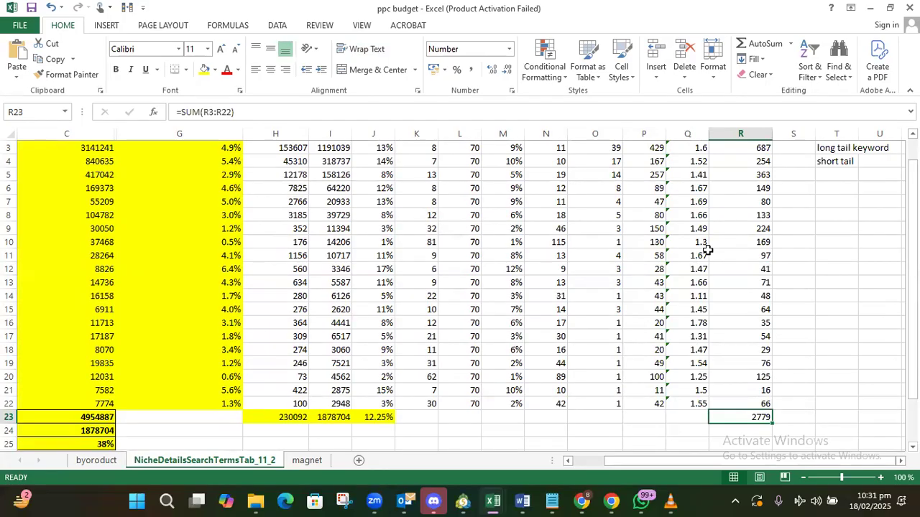
{"action": "key", "text": "Up"}
{"action": "key", "text": "Right"}
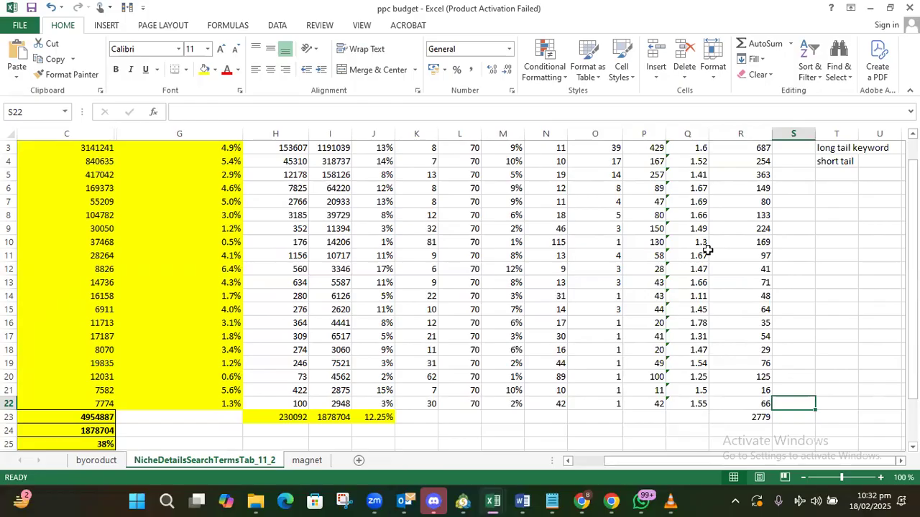
{"action": "key", "text": "Left"}
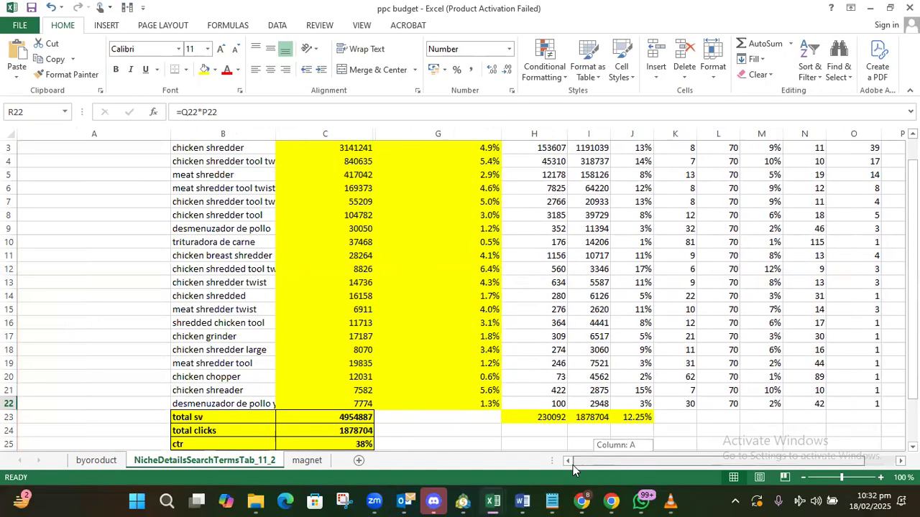
{"action": "left_click_drag", "start_coordinate": [623, 465], "coordinate": [572, 465]}
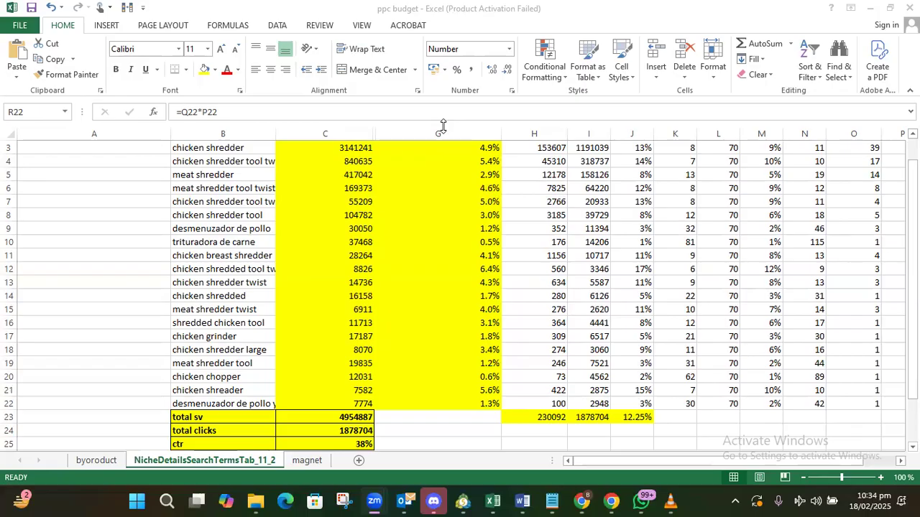
Switch to the recorded session in VLC and go from its workbook to the Amazon Ads Campaign manager's campaign list in the browser.
{"action": "left_click", "coordinate": [667, 500]}
{"action": "double_click", "coordinate": [297, 255]}
{"action": "left_click", "coordinate": [223, 423]}
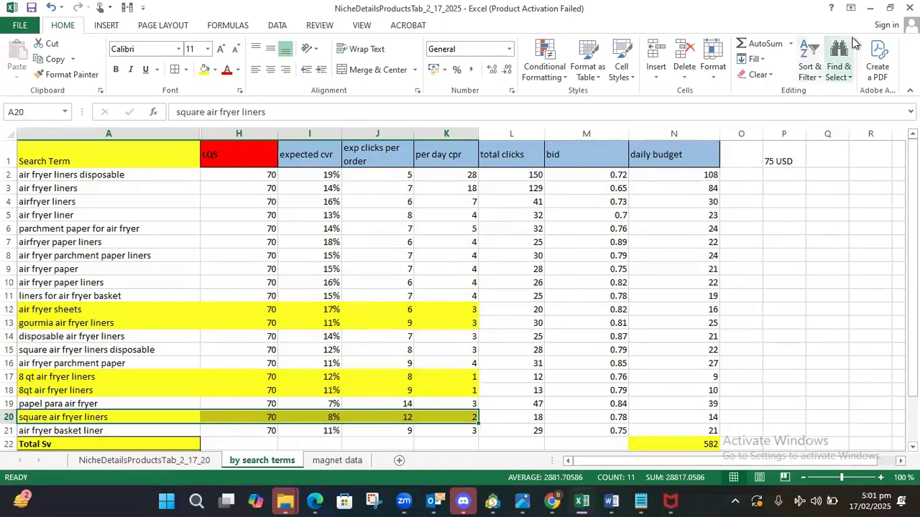
{"action": "left_click", "coordinate": [555, 501]}
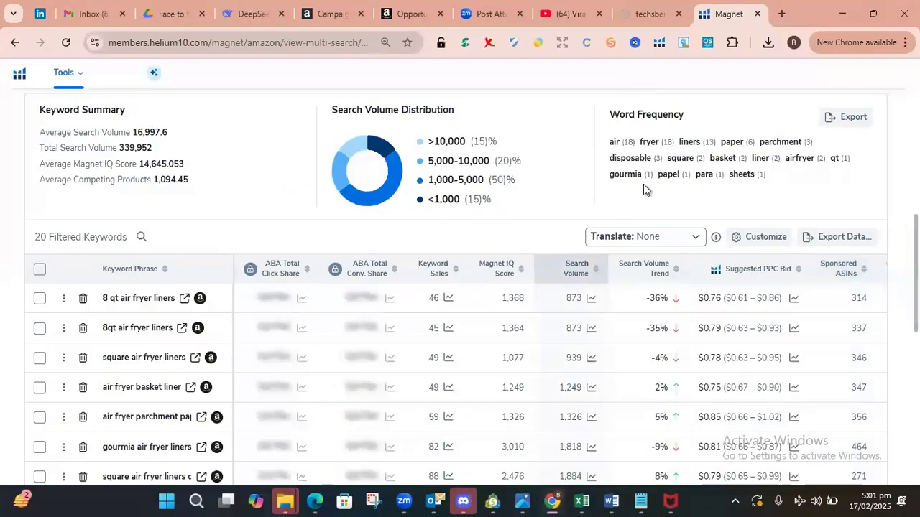
{"action": "left_click", "coordinate": [373, 16]}
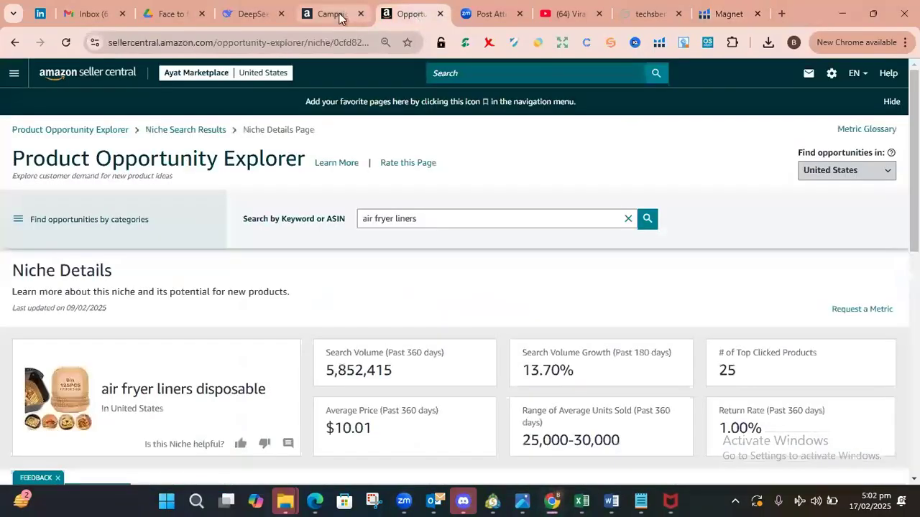
{"action": "left_click", "coordinate": [338, 13]}
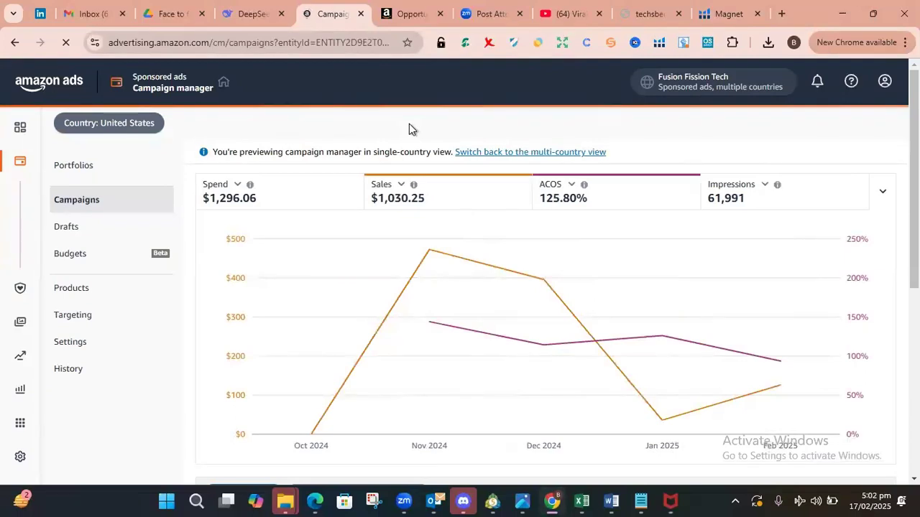
{"action": "scroll", "coordinate": [412, 129], "scroll_direction": "down", "scroll_amount": 1}
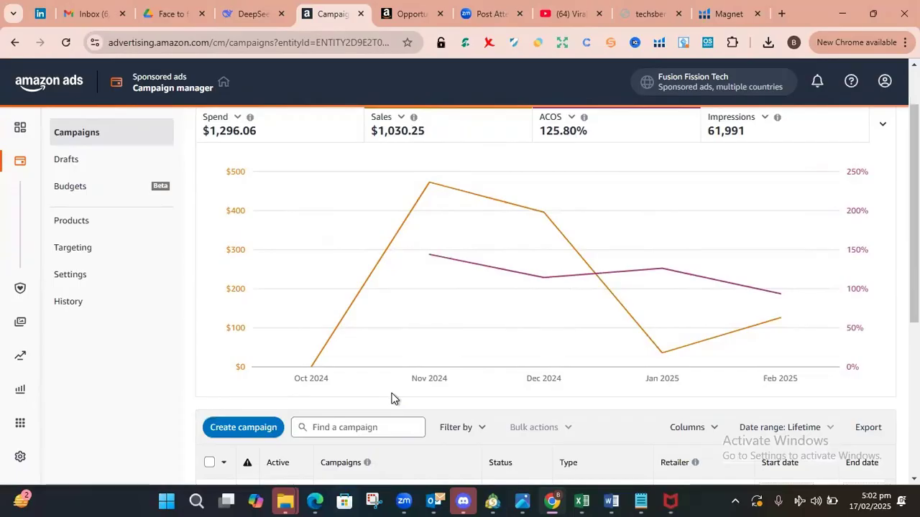
Create a new campaign of the Sponsored Products type, reloading the campaign type page while it loads.
{"action": "left_click", "coordinate": [240, 424]}
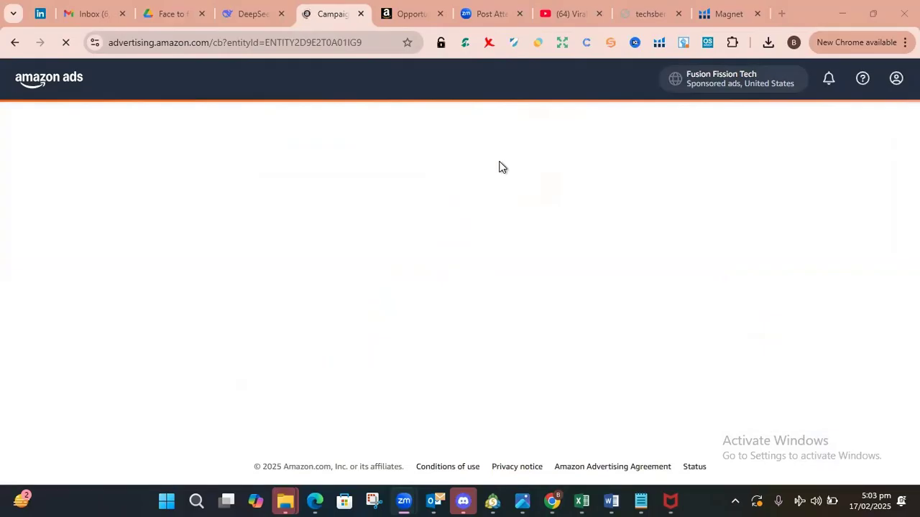
{"action": "left_click", "coordinate": [71, 46]}
{"action": "left_click", "coordinate": [71, 46]}
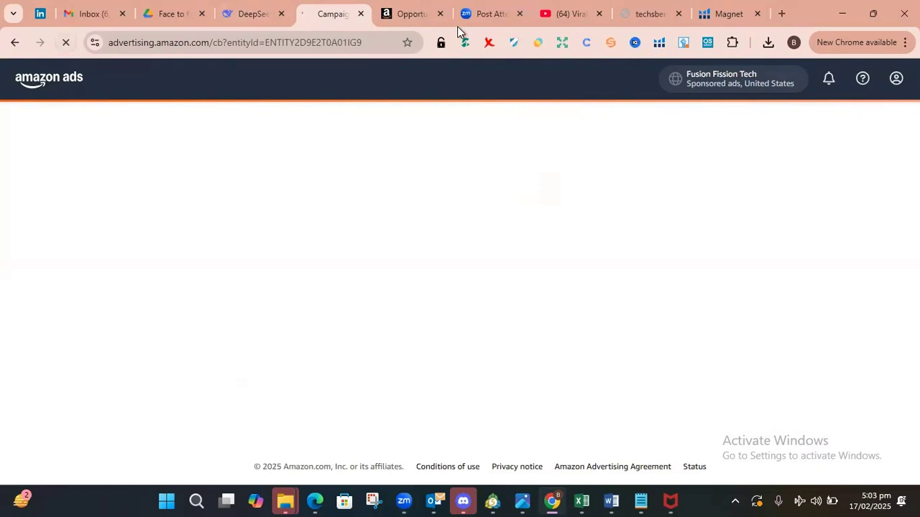
{"action": "scroll", "coordinate": [301, 381], "scroll_direction": "down", "scroll_amount": 2}
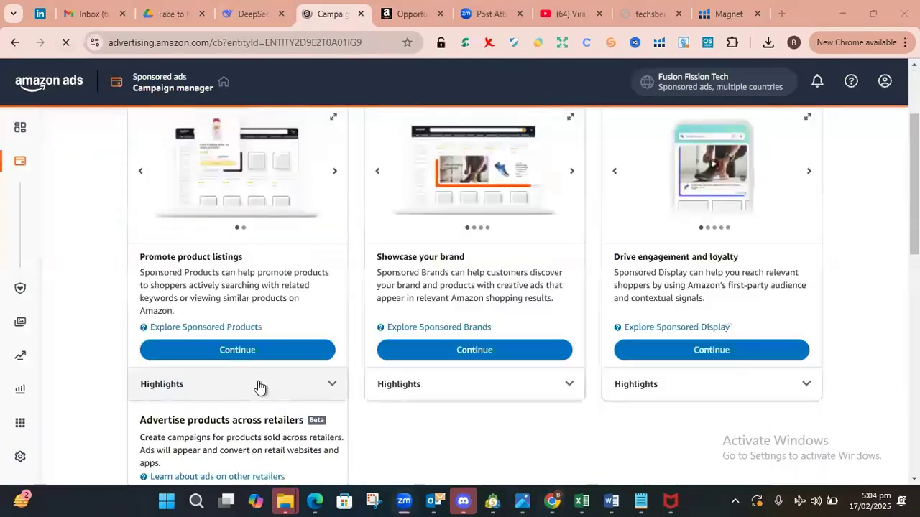
{"action": "left_click", "coordinate": [214, 351]}
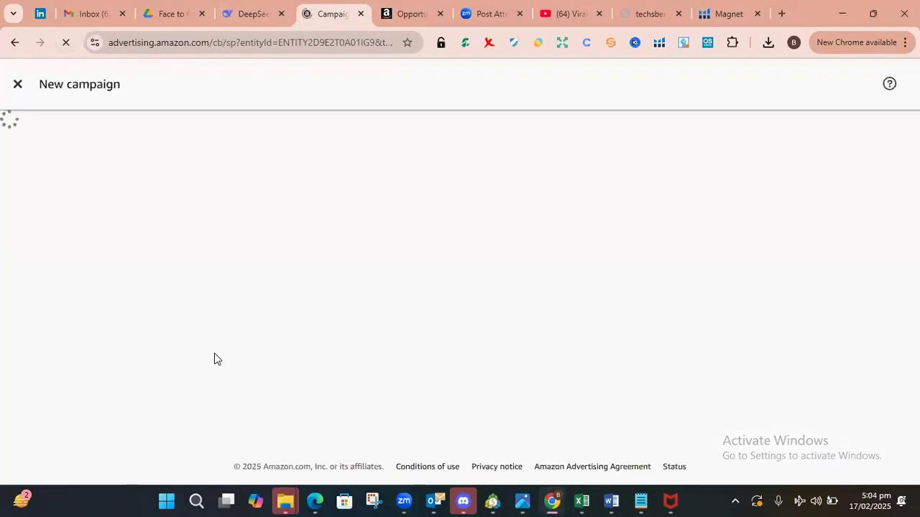
Add the Push Up Board listing to the new campaign and choose manual targeting.
{"action": "scroll", "coordinate": [515, 261], "scroll_direction": "down", "scroll_amount": 3}
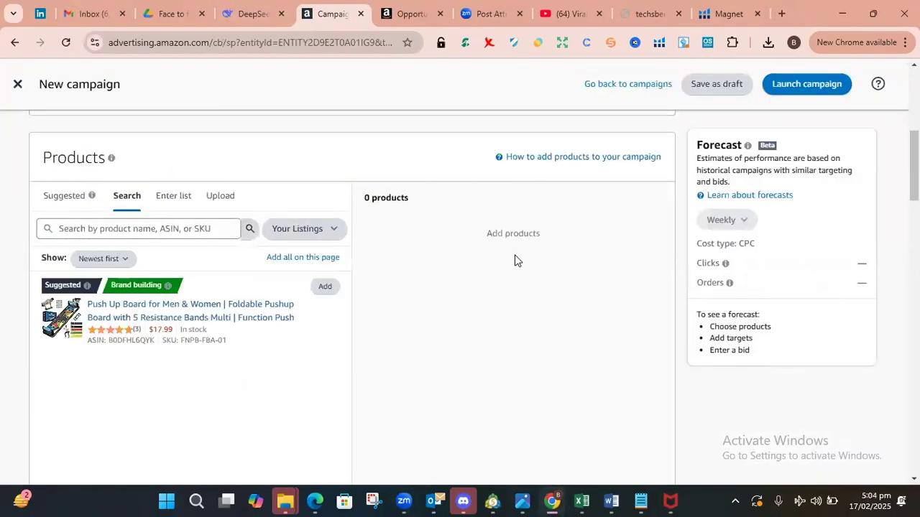
{"action": "left_click", "coordinate": [327, 287]}
{"action": "scroll", "coordinate": [499, 287], "scroll_direction": "down", "scroll_amount": 4}
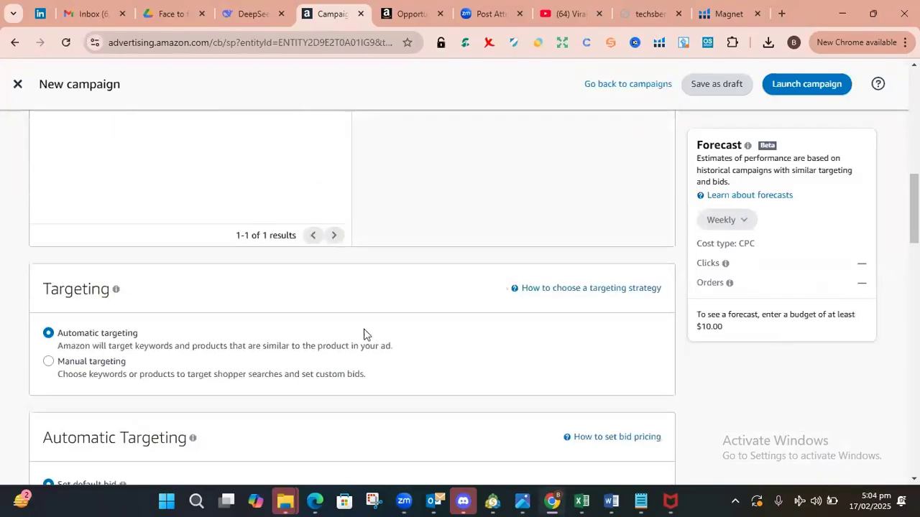
{"action": "left_click", "coordinate": [82, 363]}
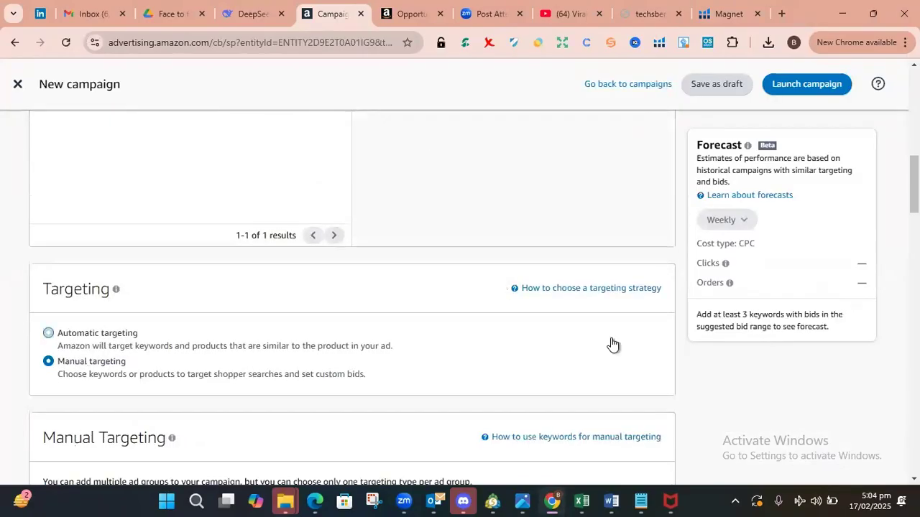
{"action": "scroll", "coordinate": [610, 323], "scroll_direction": "down", "scroll_amount": 3}
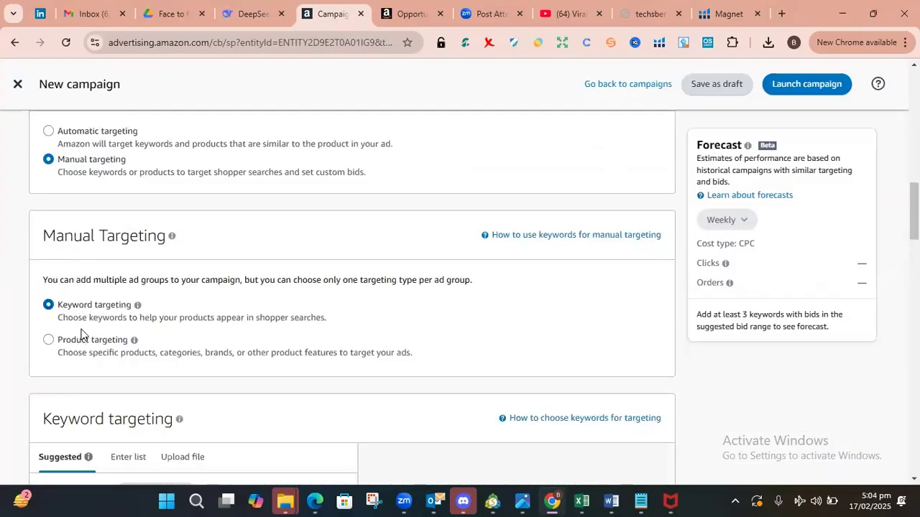
Add all suggested keywords at their suggested bids, giving the exact keyword tabla de flexiones an alternate bid of $0.02.
{"action": "scroll", "coordinate": [381, 248], "scroll_direction": "down", "scroll_amount": 4}
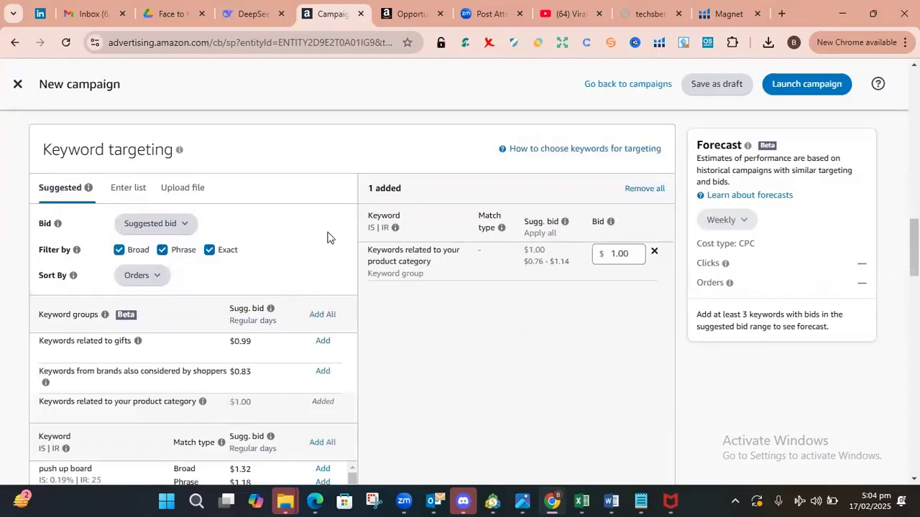
{"action": "scroll", "coordinate": [323, 266], "scroll_direction": "down", "scroll_amount": 1}
{"action": "scroll", "coordinate": [318, 286], "scroll_direction": "down", "scroll_amount": 1}
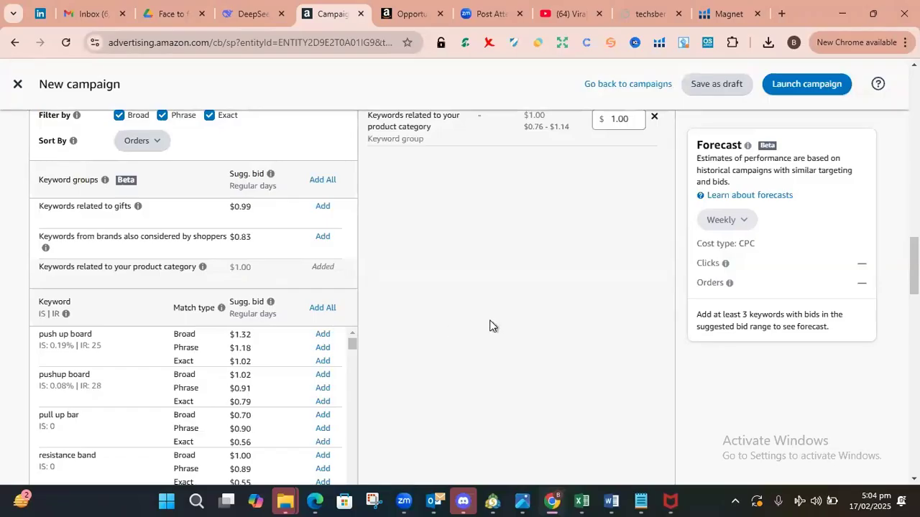
{"action": "scroll", "coordinate": [490, 324], "scroll_direction": "up", "scroll_amount": 1}
{"action": "left_click", "coordinate": [321, 375]}
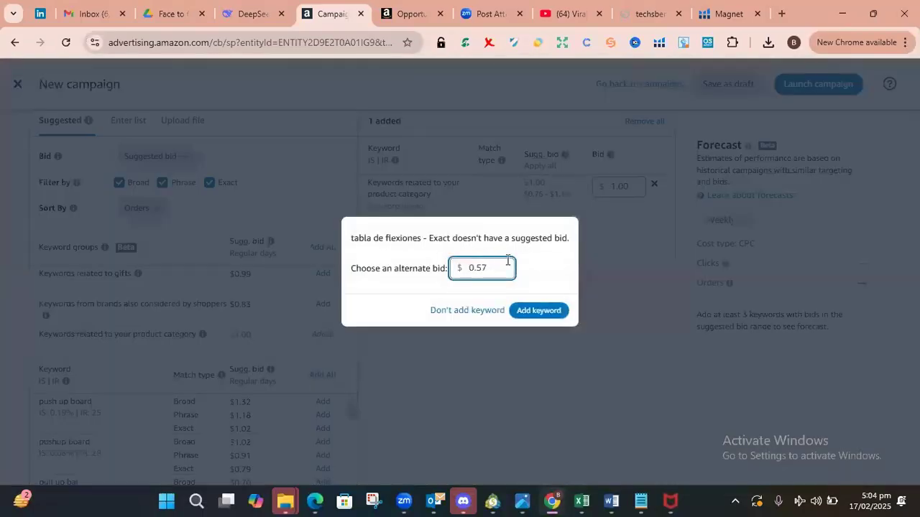
{"action": "key", "text": "BackSpace"}
{"action": "key", "text": "BackSpace"}
{"action": "key", "text": "BackSpace"}
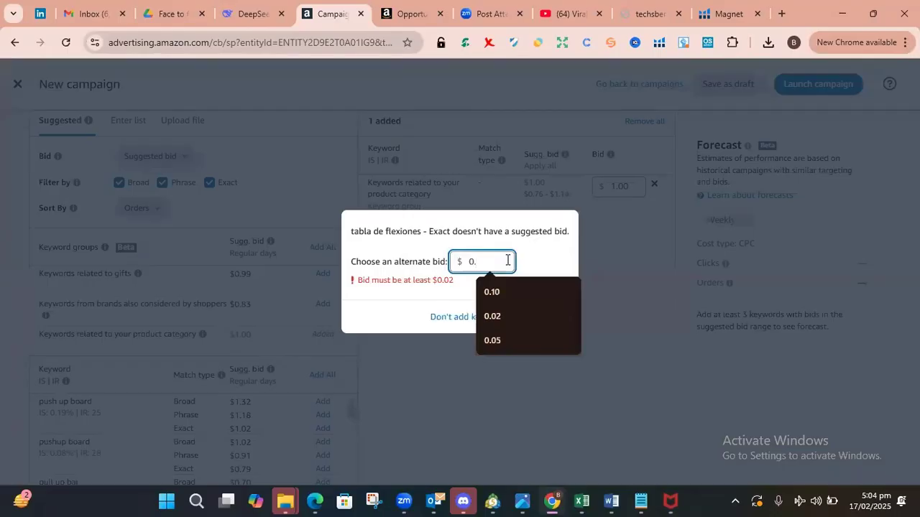
{"action": "type", "text": ".02"}
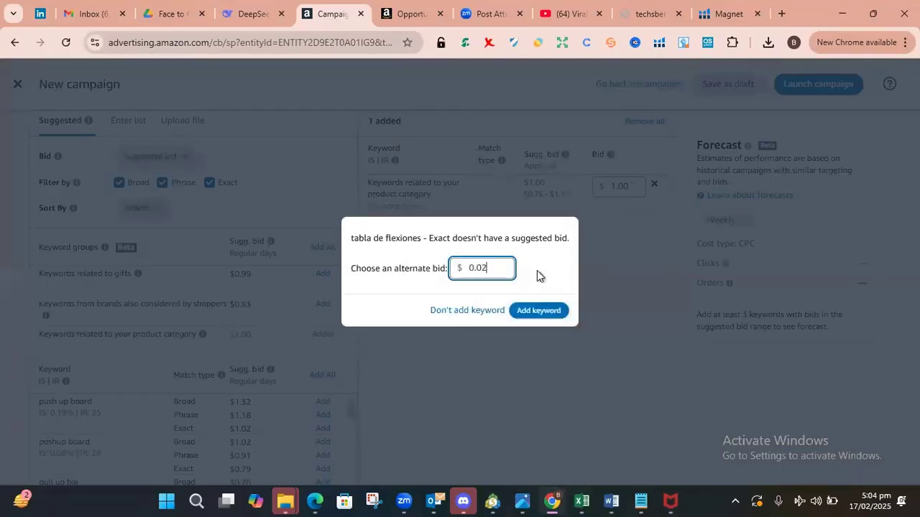
{"action": "left_click", "coordinate": [537, 311]}
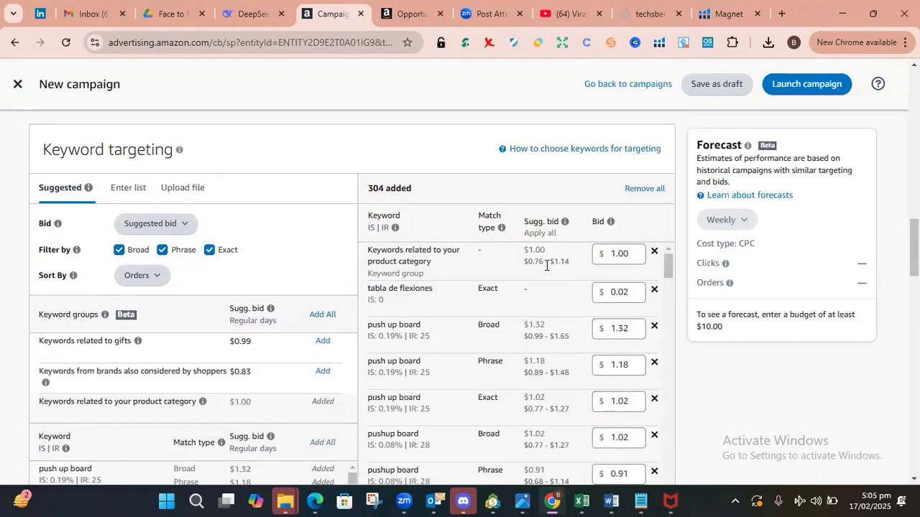
Look through the added keywords and their bids, and remove them all from the campaign's keyword targeting.
{"action": "scroll", "coordinate": [546, 266], "scroll_direction": "down", "scroll_amount": 1}
{"action": "scroll", "coordinate": [546, 266], "scroll_direction": "up", "scroll_amount": 1}
{"action": "scroll", "coordinate": [559, 263], "scroll_direction": "down", "scroll_amount": 3}
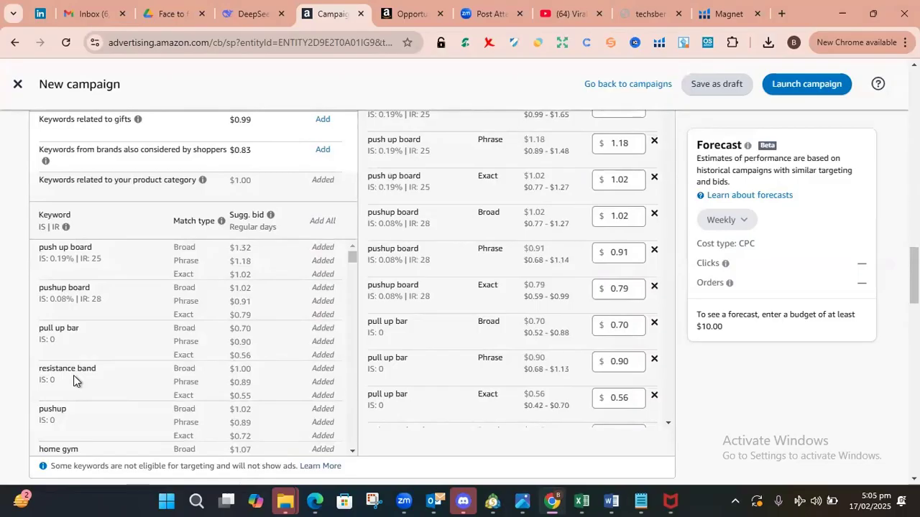
{"action": "scroll", "coordinate": [100, 376], "scroll_direction": "up", "scroll_amount": 4}
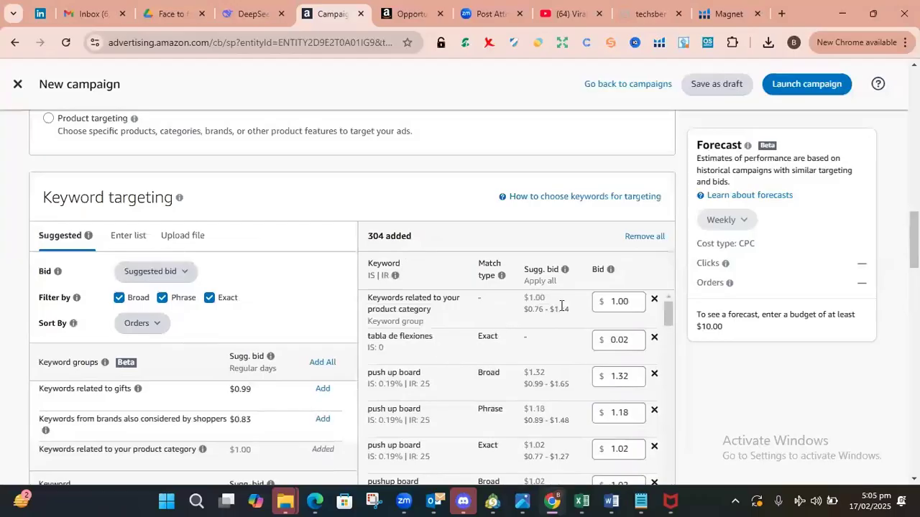
{"action": "left_click", "coordinate": [643, 238]}
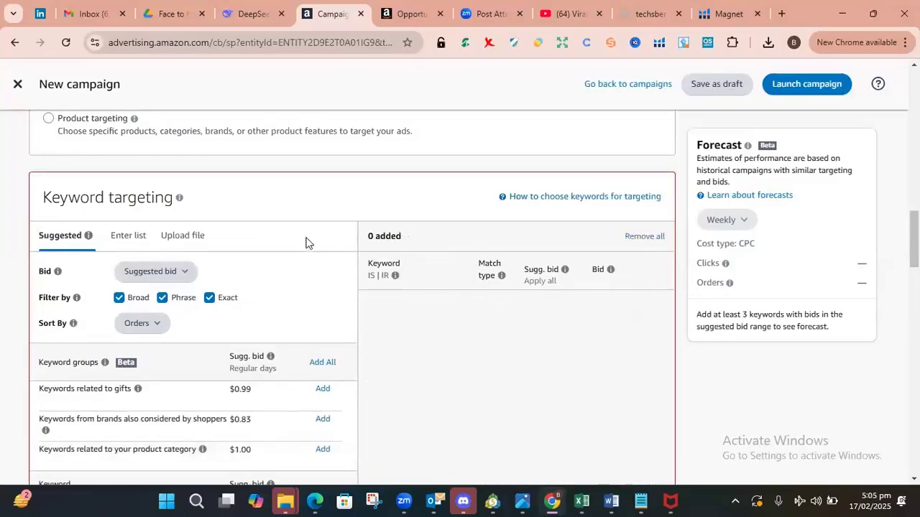
Enter airfryer liners as a custom keyword and add it at suggested bids in broad, phrase and exact match.
{"action": "left_click", "coordinate": [133, 239]}
{"action": "left_click", "coordinate": [196, 349]}
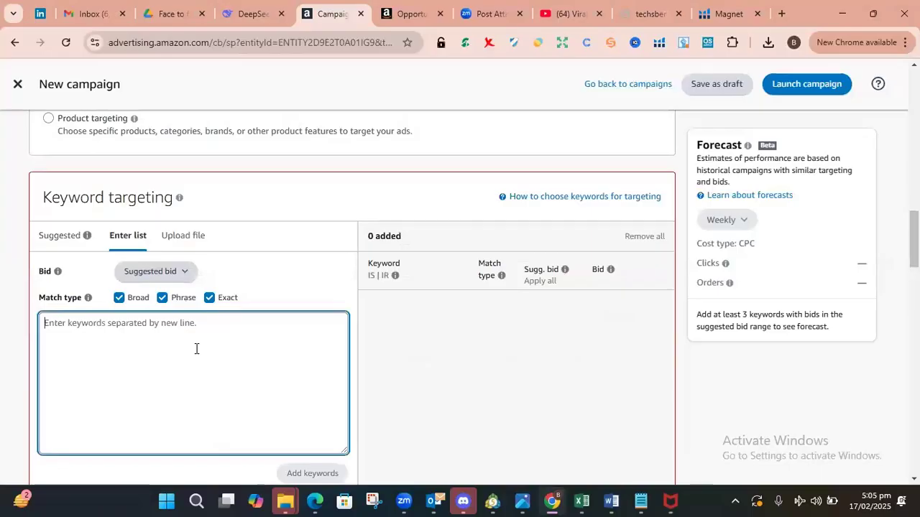
{"action": "type", "text": "airfryer liners"}
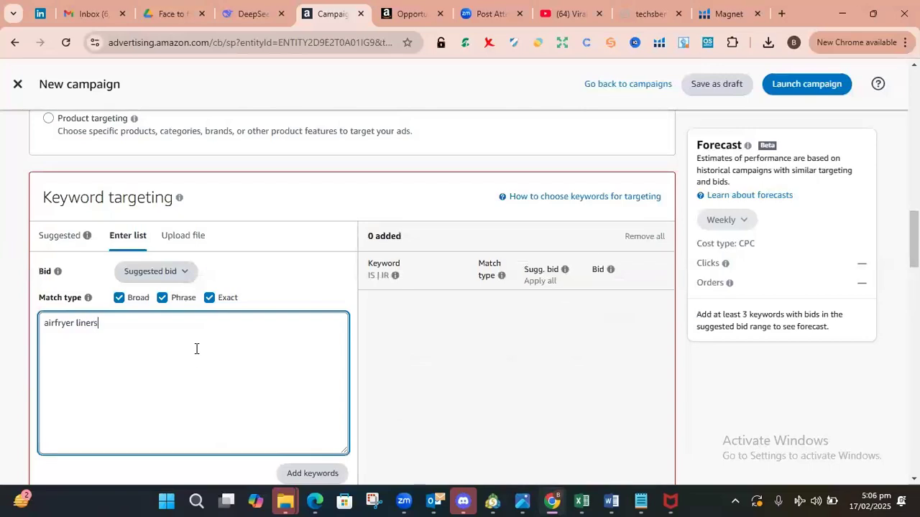
{"action": "left_click", "coordinate": [305, 474]}
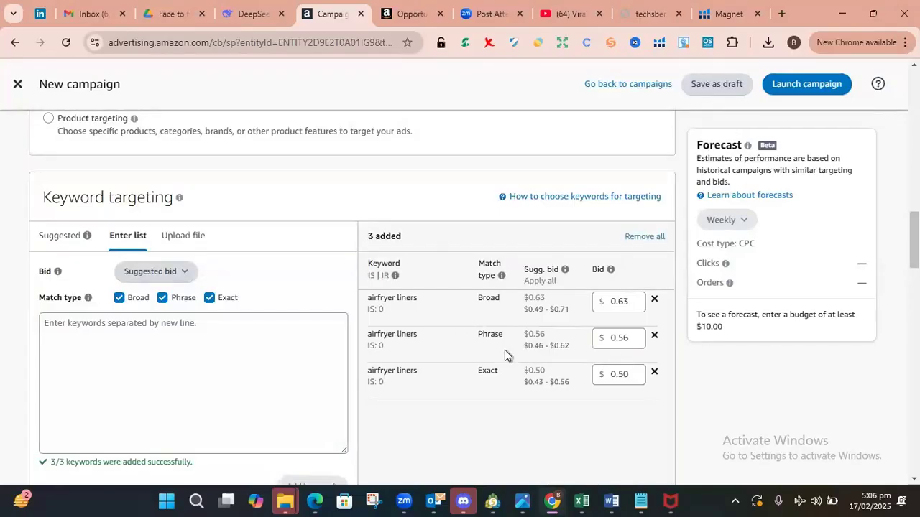
Clear the Phrase and Exact match types for the keyword list and select both again.
{"action": "left_click", "coordinate": [162, 300]}
{"action": "left_click", "coordinate": [209, 299]}
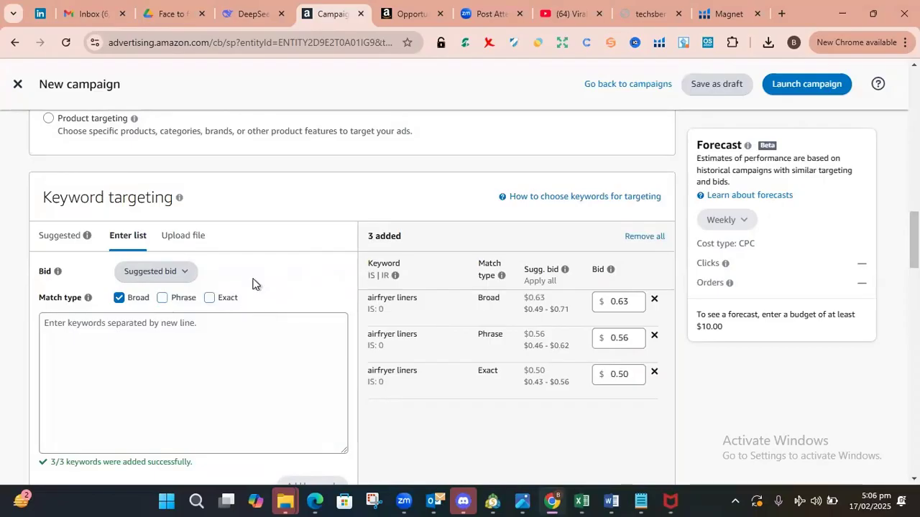
{"action": "left_click", "coordinate": [209, 299]}
{"action": "left_click", "coordinate": [162, 298]}
{"action": "mouse_move", "coordinate": [130, 403]}
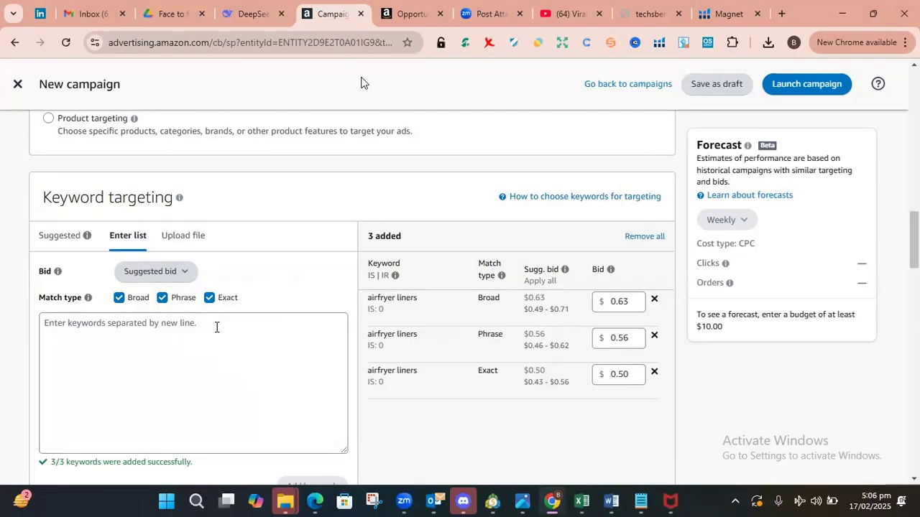
Examine the keyword and product targeting choices together with the match types and bids of the added airfryer liners keywords.
{"action": "left_click", "coordinate": [226, 420]}
{"action": "scroll", "coordinate": [267, 376], "scroll_direction": "down", "scroll_amount": 3}
{"action": "scroll", "coordinate": [269, 376], "scroll_direction": "up", "scroll_amount": 2}
{"action": "scroll", "coordinate": [268, 376], "scroll_direction": "up", "scroll_amount": 2}
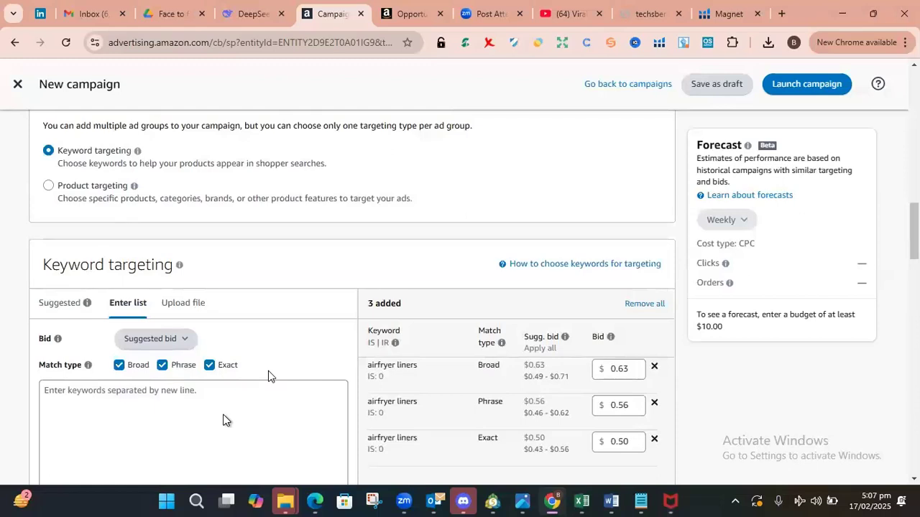
{"action": "scroll", "coordinate": [268, 376], "scroll_direction": "up", "scroll_amount": 2}
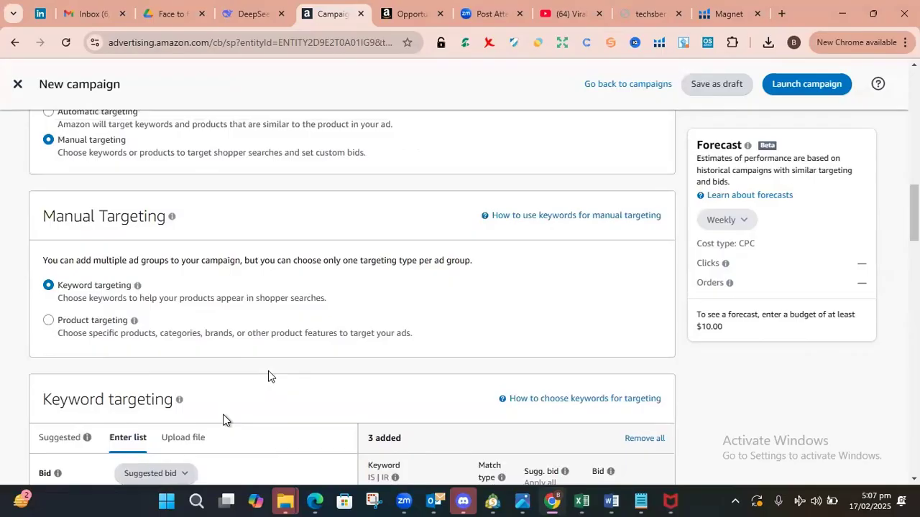
{"action": "scroll", "coordinate": [268, 376], "scroll_direction": "down", "scroll_amount": 2}
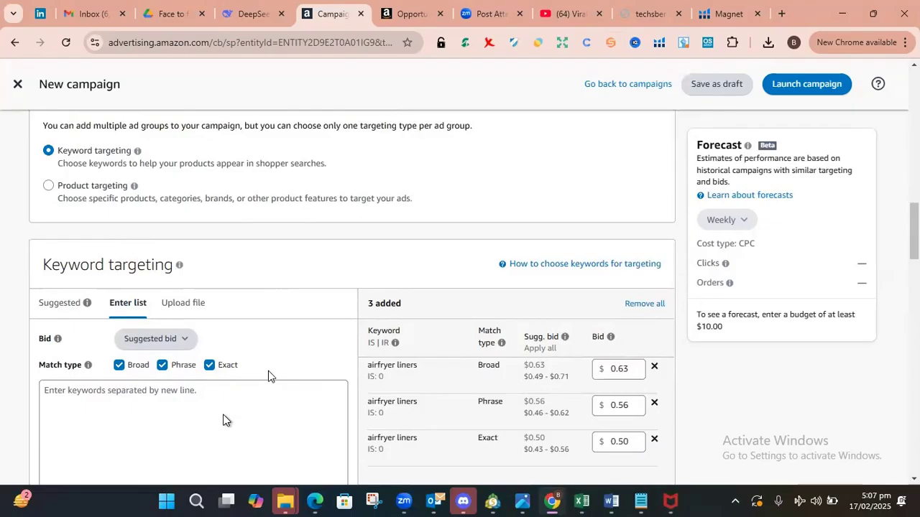
{"action": "scroll", "coordinate": [268, 376], "scroll_direction": "up", "scroll_amount": 2}
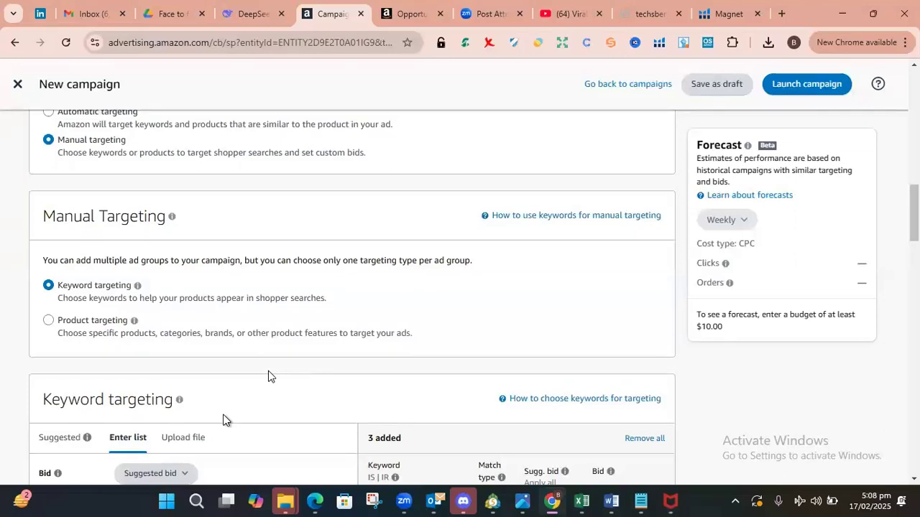
Review the keyword targeting section and switch the ad group's manual targeting to product targeting.
{"action": "scroll", "coordinate": [268, 375], "scroll_direction": "down", "scroll_amount": 2}
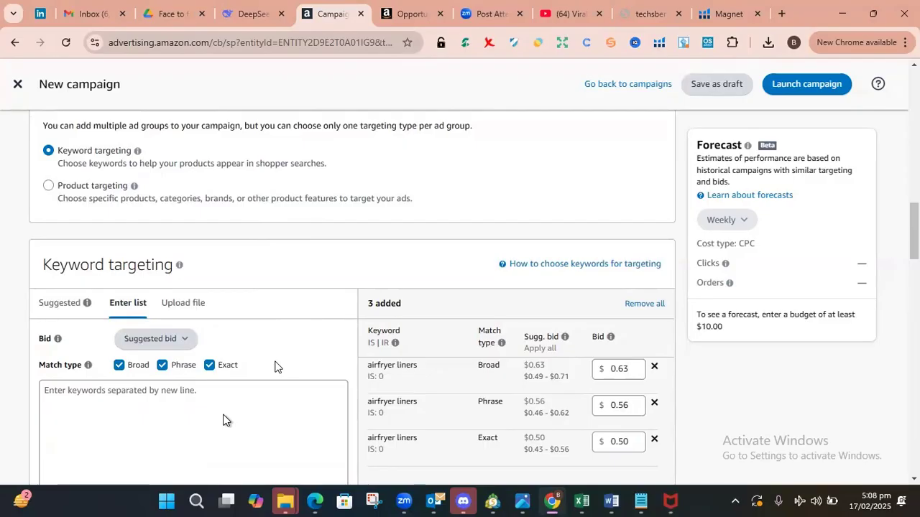
{"action": "scroll", "coordinate": [562, 361], "scroll_direction": "down", "scroll_amount": 1}
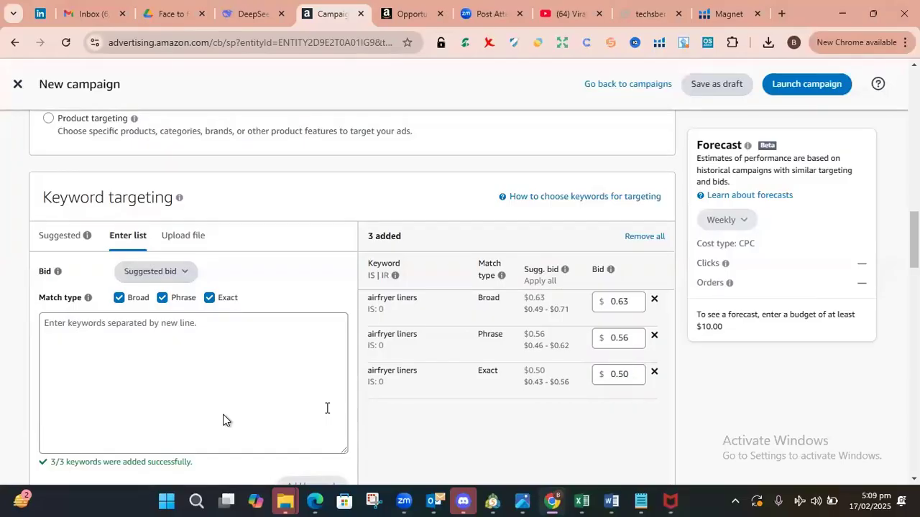
{"action": "scroll", "coordinate": [223, 420], "scroll_direction": "up", "scroll_amount": 3}
{"action": "scroll", "coordinate": [161, 343], "scroll_direction": "down", "scroll_amount": 1}
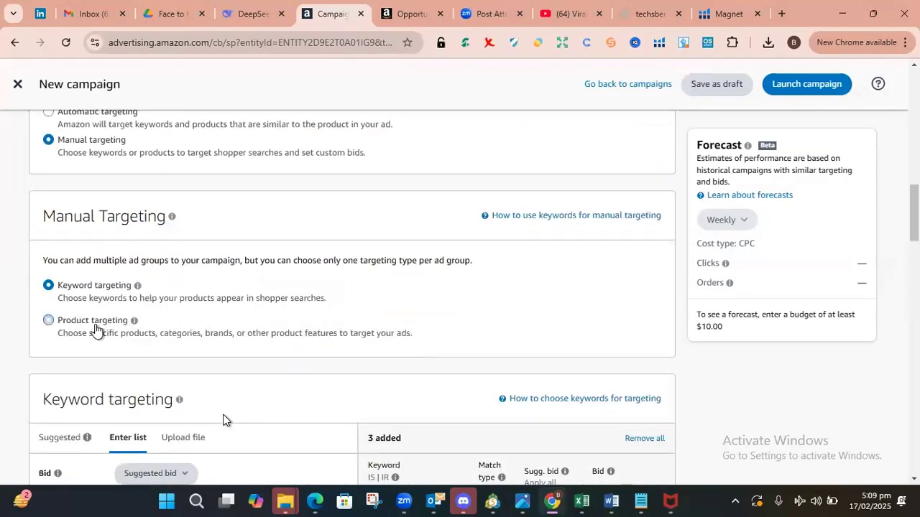
{"action": "left_click", "coordinate": [85, 325]}
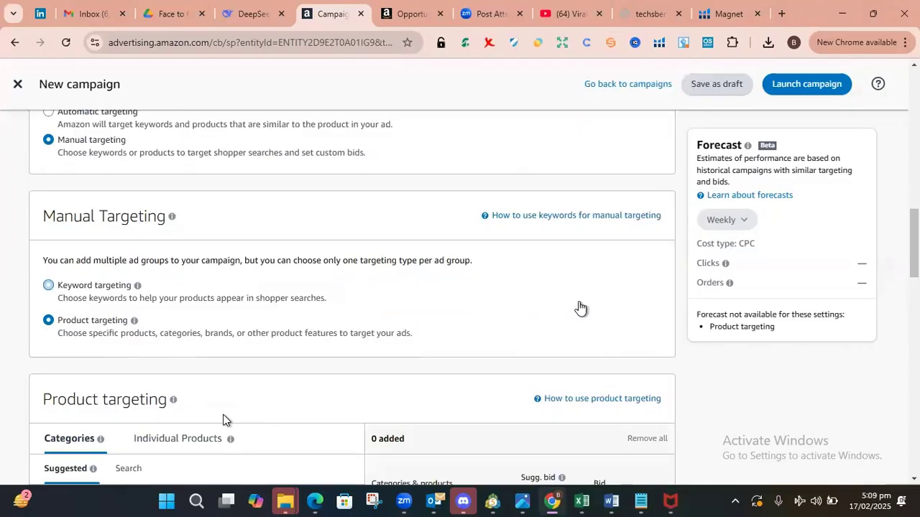
Look through the suggested individual products, with their suggested bids and match filters, for product targeting.
{"action": "scroll", "coordinate": [581, 308], "scroll_direction": "down", "scroll_amount": 3}
{"action": "left_click", "coordinate": [188, 237]}
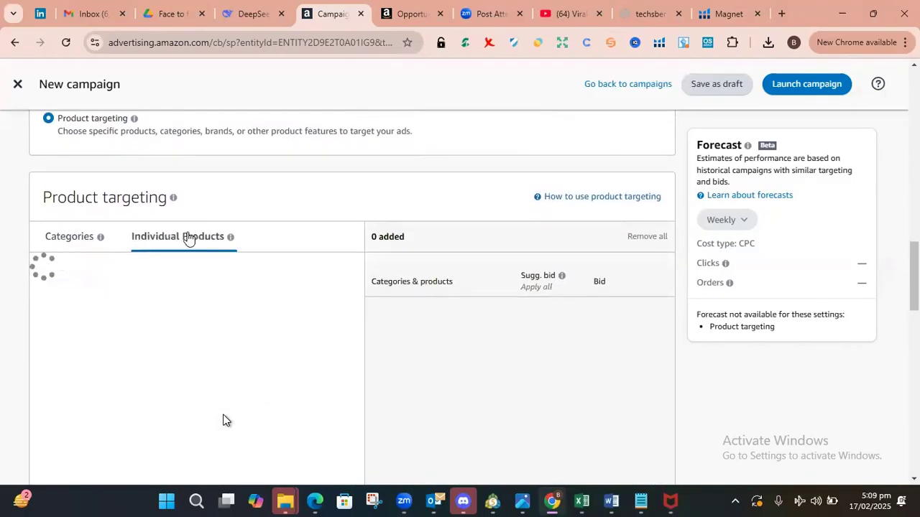
{"action": "scroll", "coordinate": [340, 238], "scroll_direction": "down", "scroll_amount": 2}
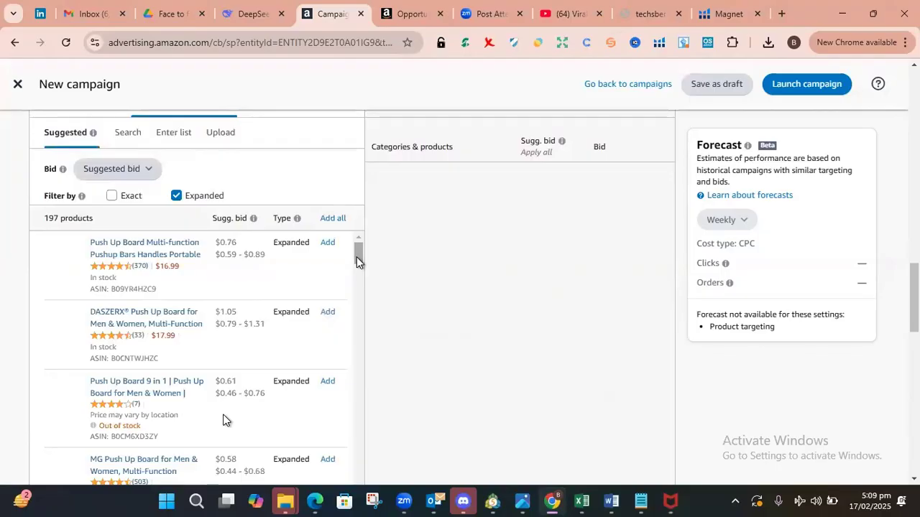
{"action": "scroll", "coordinate": [356, 256], "scroll_direction": "up", "scroll_amount": 2}
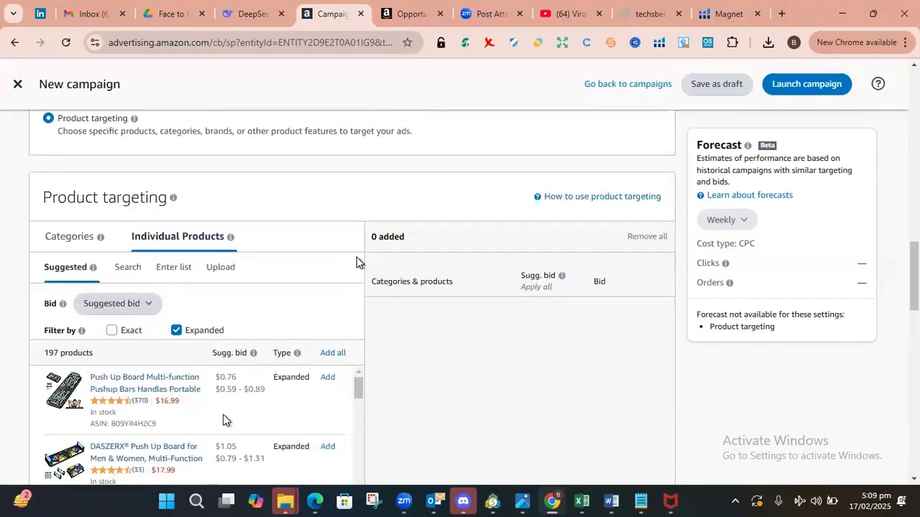
Refine the suggested Strength Training Pushup Stands category to a price range of $14 to $25 and review ratings of 0 - 2 stars.
{"action": "left_click", "coordinate": [78, 237]}
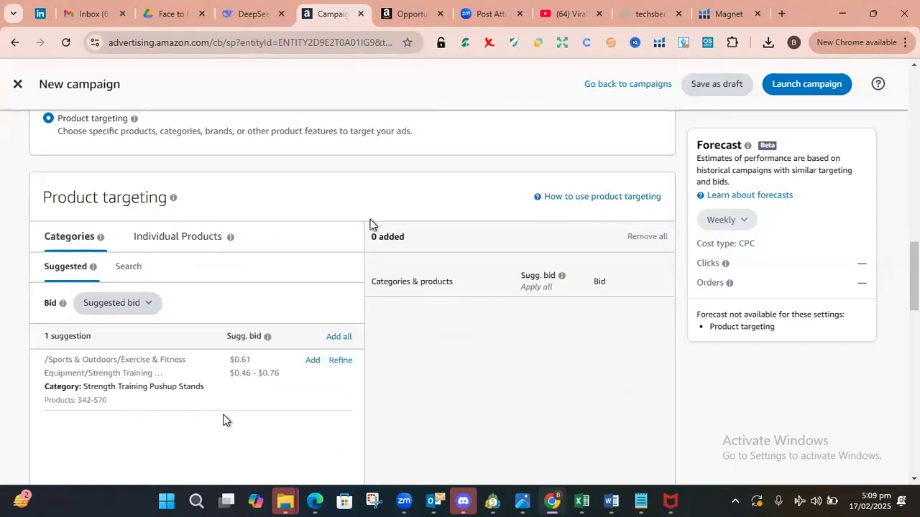
{"action": "scroll", "coordinate": [474, 357], "scroll_direction": "down", "scroll_amount": 1}
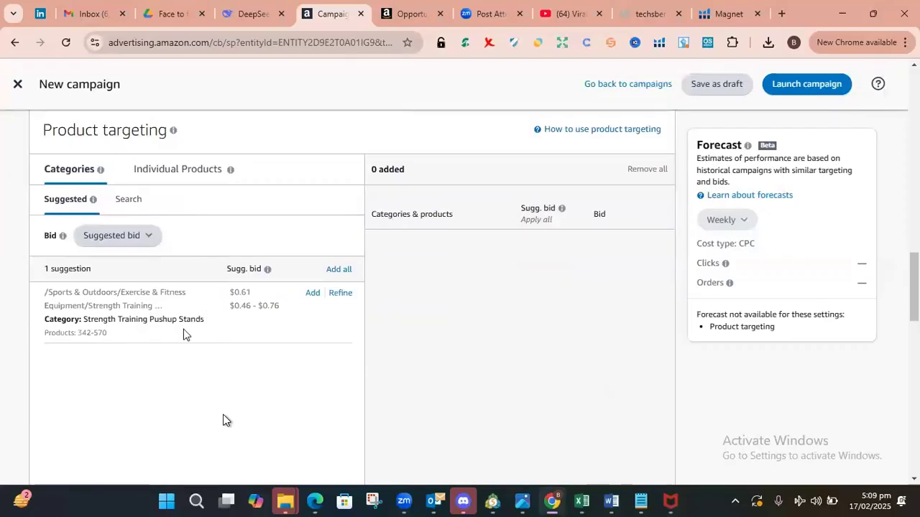
{"action": "left_click", "coordinate": [341, 295]}
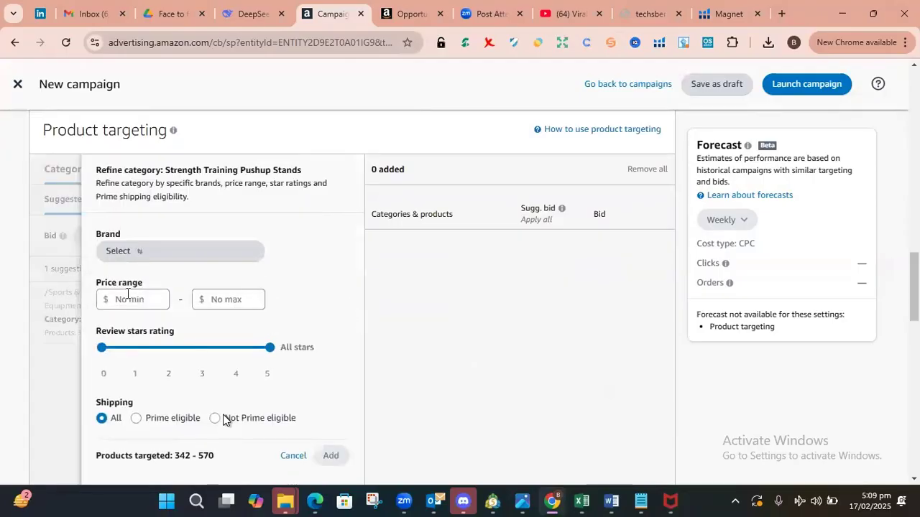
{"action": "left_click", "coordinate": [127, 294]}
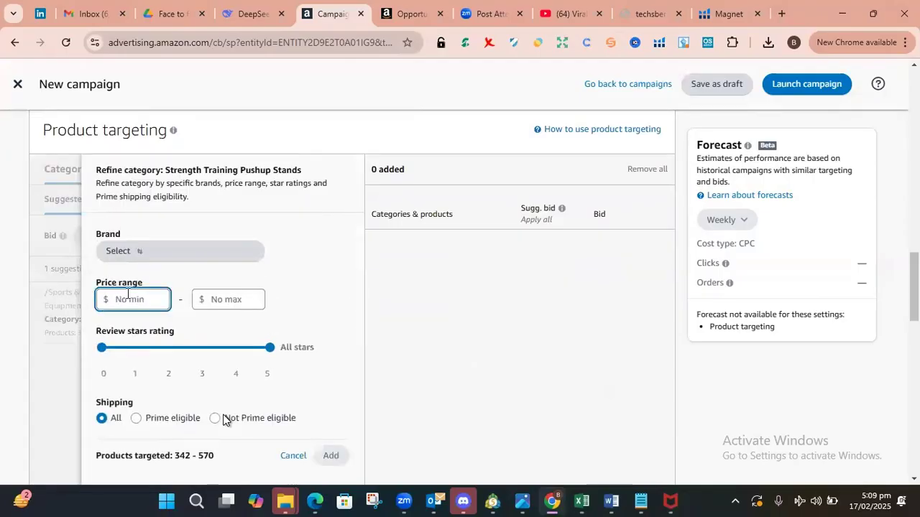
{"action": "type", "text": "14"}
{"action": "left_click", "coordinate": [232, 298]}
{"action": "type", "text": "25"}
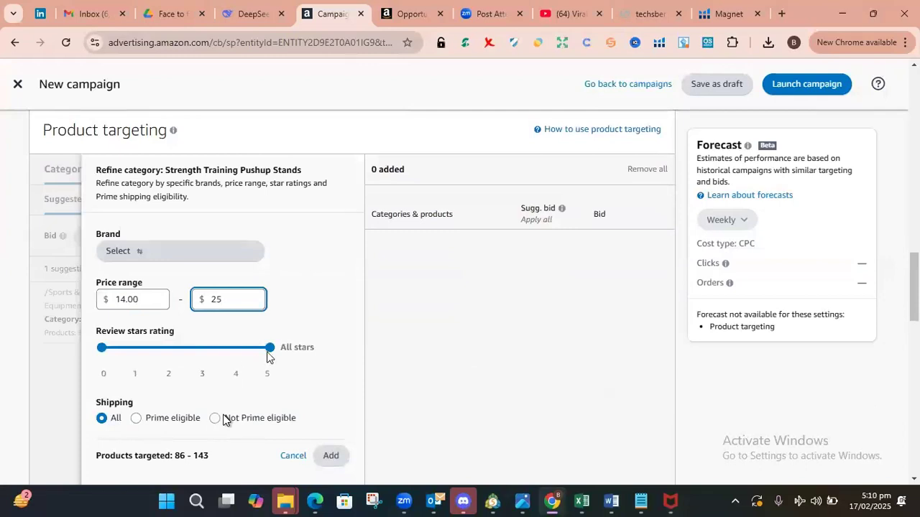
{"action": "left_click_drag", "start_coordinate": [267, 352], "coordinate": [169, 356]}
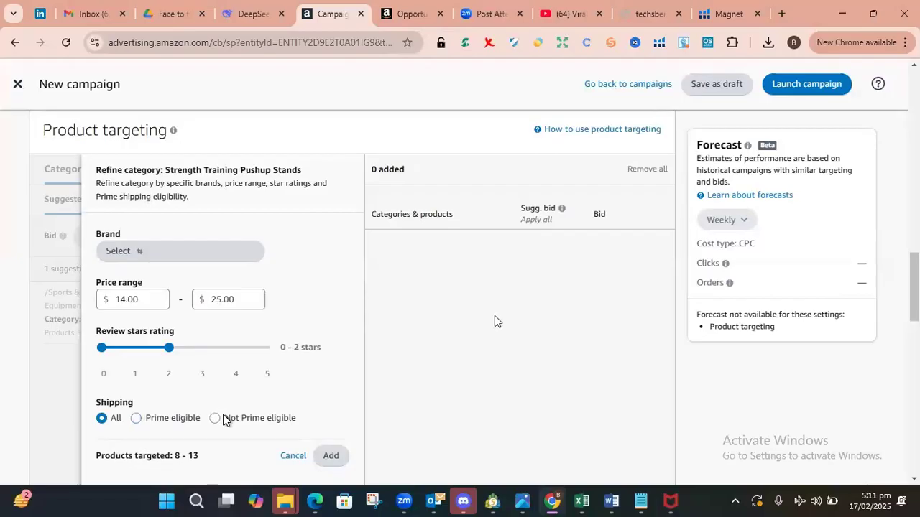
Look through the brands available for refining the Strength Training Pushup Stands category without selecting any.
{"action": "scroll", "coordinate": [495, 321], "scroll_direction": "up", "scroll_amount": 1}
{"action": "scroll", "coordinate": [495, 320], "scroll_direction": "up", "scroll_amount": 3}
{"action": "scroll", "coordinate": [439, 309], "scroll_direction": "down", "scroll_amount": 4}
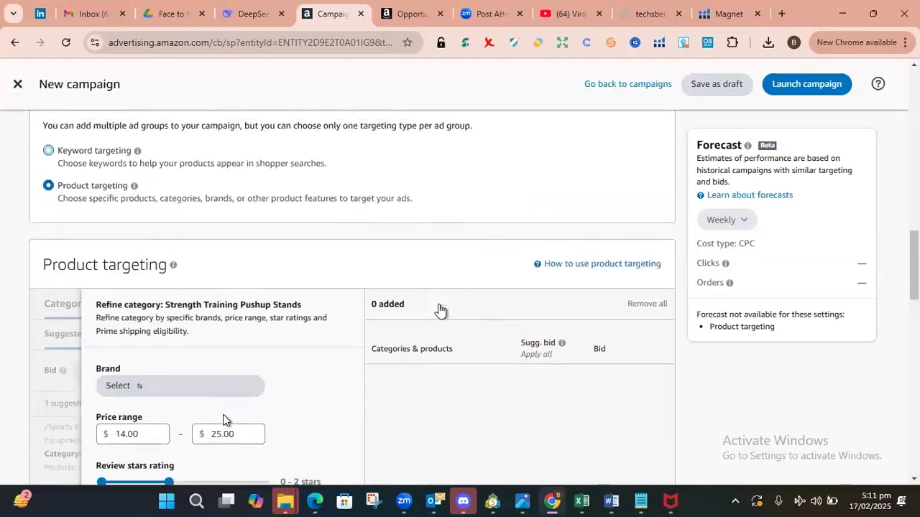
{"action": "left_click", "coordinate": [161, 257]}
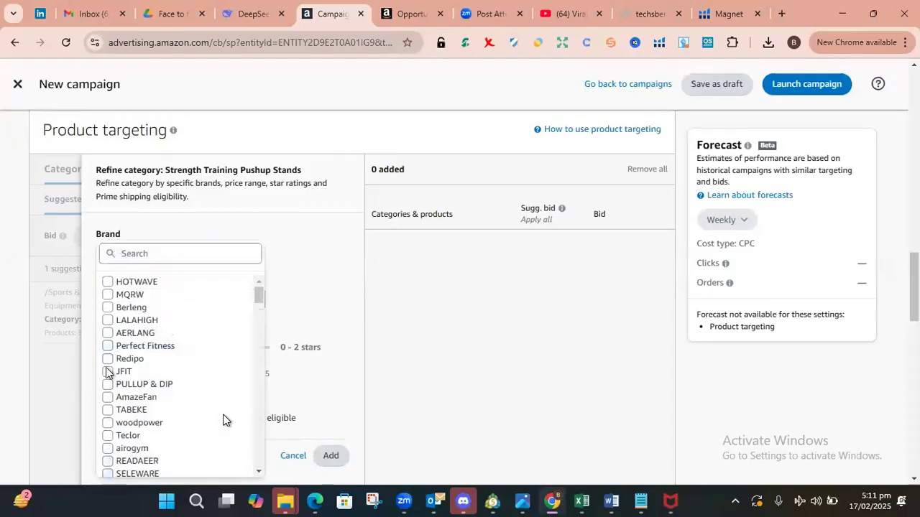
{"action": "left_click", "coordinate": [168, 253]}
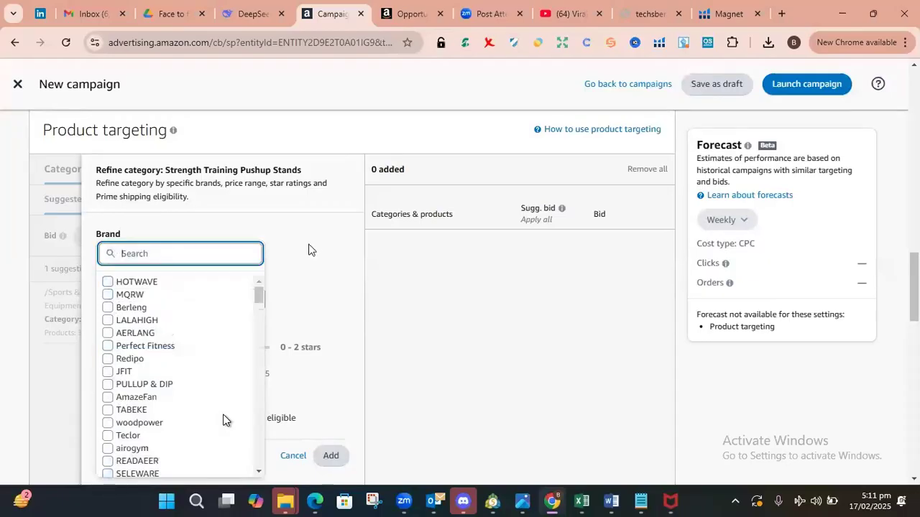
{"action": "left_click", "coordinate": [319, 243]}
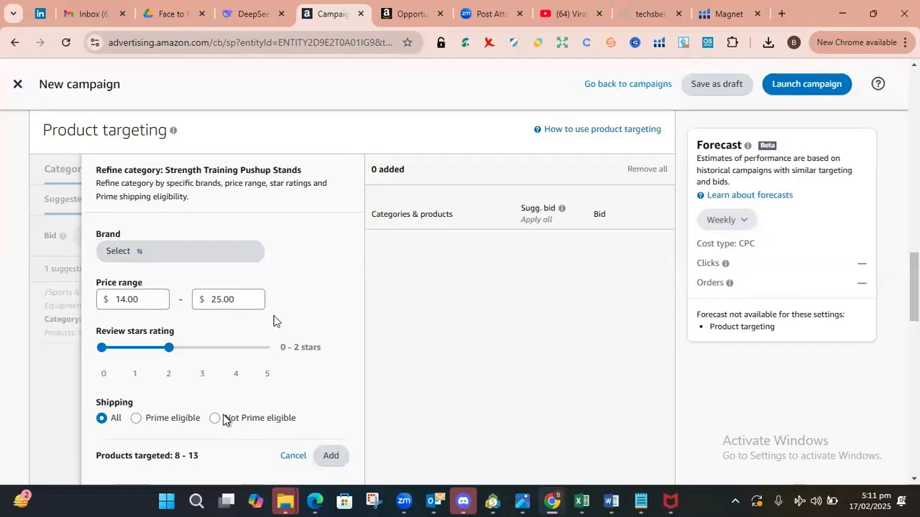
Examine the manual targeting branches in the campaign structure chart image and return to the category refinement in the new campaign.
{"action": "mouse_move", "coordinate": [522, 500]}
{"action": "left_click", "coordinate": [442, 431]}
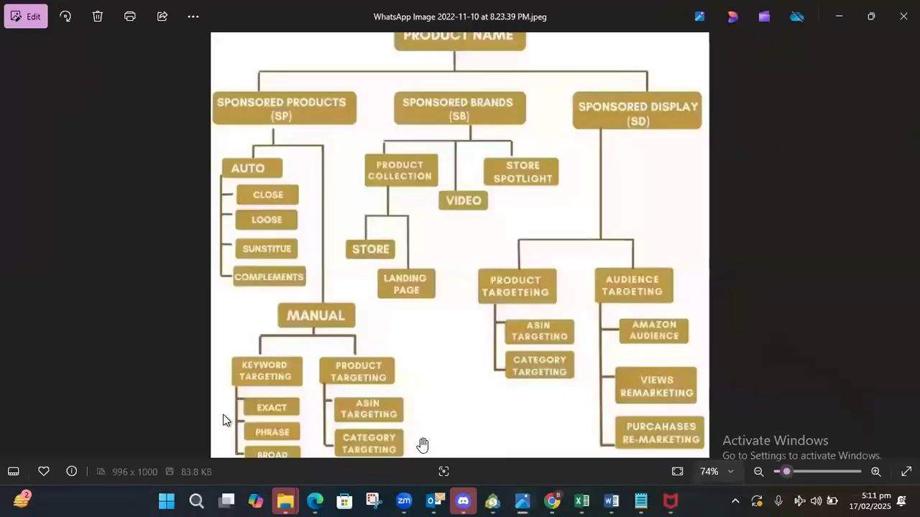
{"action": "scroll", "coordinate": [371, 367], "scroll_direction": "up", "scroll_amount": 2}
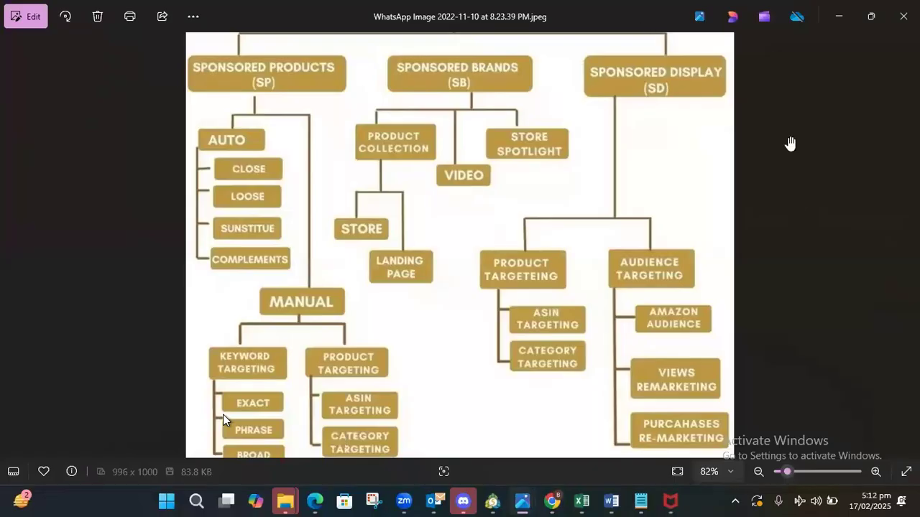
{"action": "left_click", "coordinate": [839, 16]}
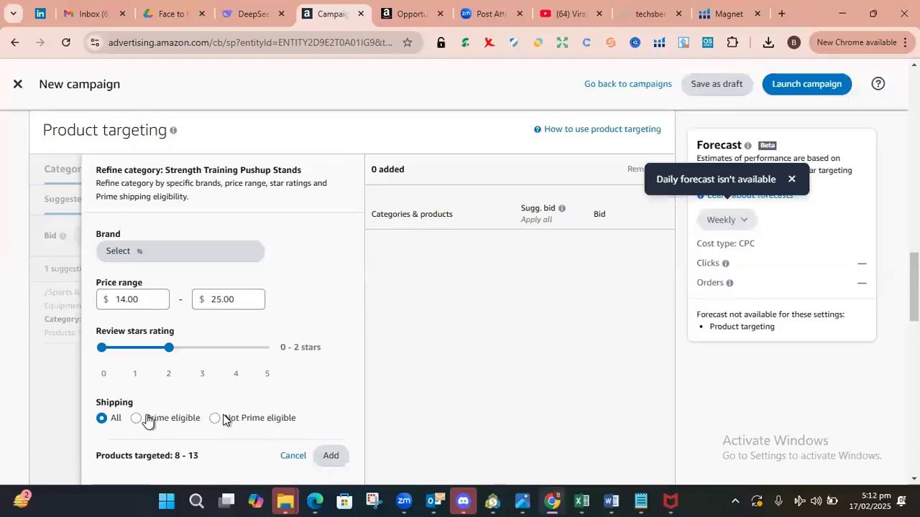
{"action": "scroll", "coordinate": [219, 352], "scroll_direction": "up", "scroll_amount": 1}
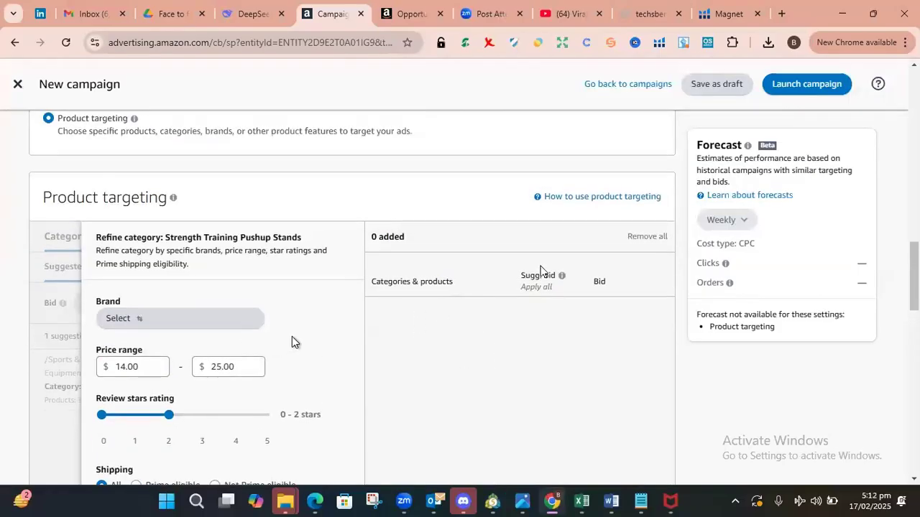
{"action": "mouse_move", "coordinate": [232, 396]}
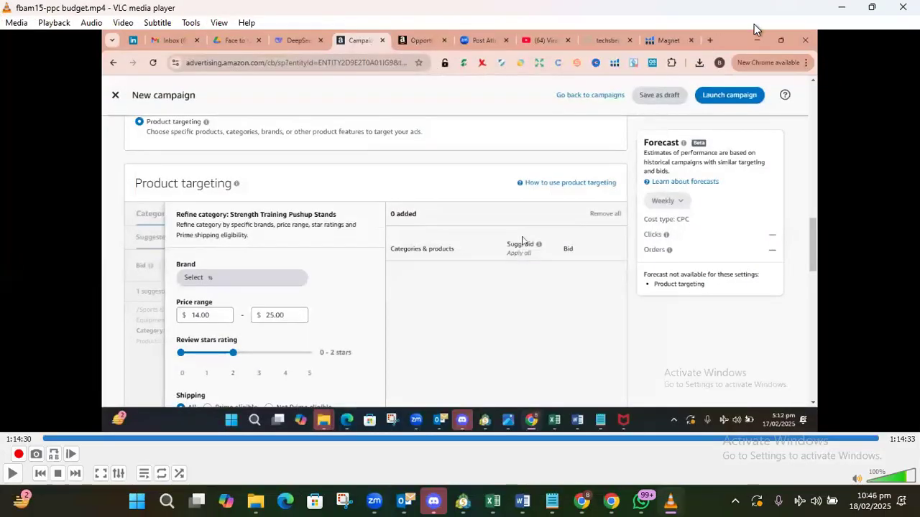
Minimize the video player, the ppc budget workbook and the Elbow Brace Sale Report, and close the PPC-1 folder window.
{"action": "left_click", "coordinate": [841, 7]}
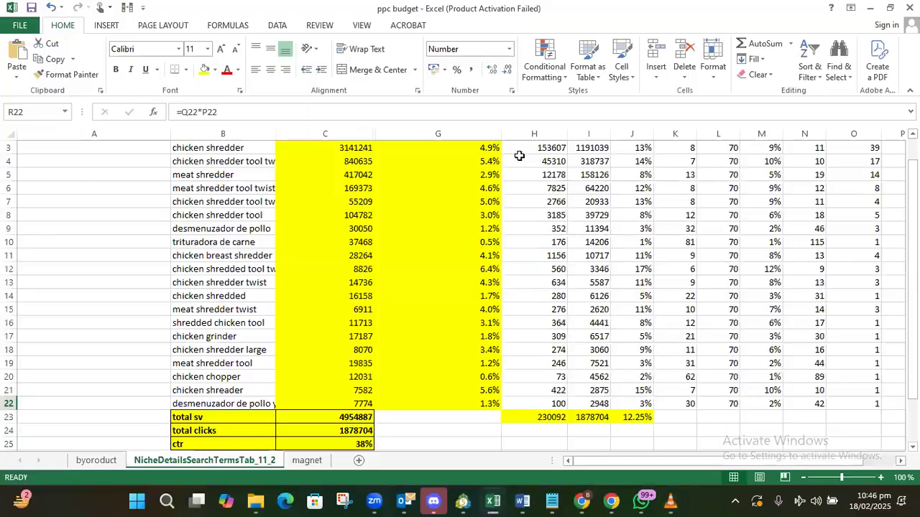
{"action": "left_click", "coordinate": [870, 8]}
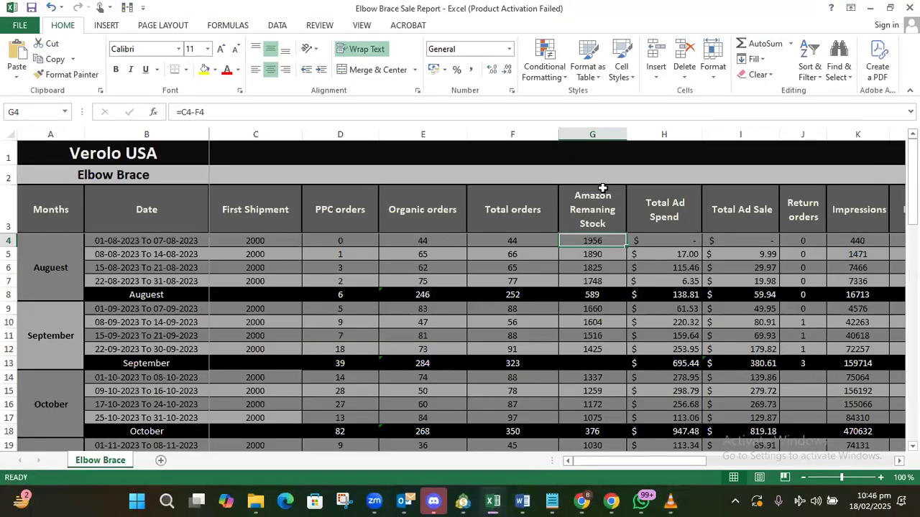
{"action": "left_click", "coordinate": [870, 8]}
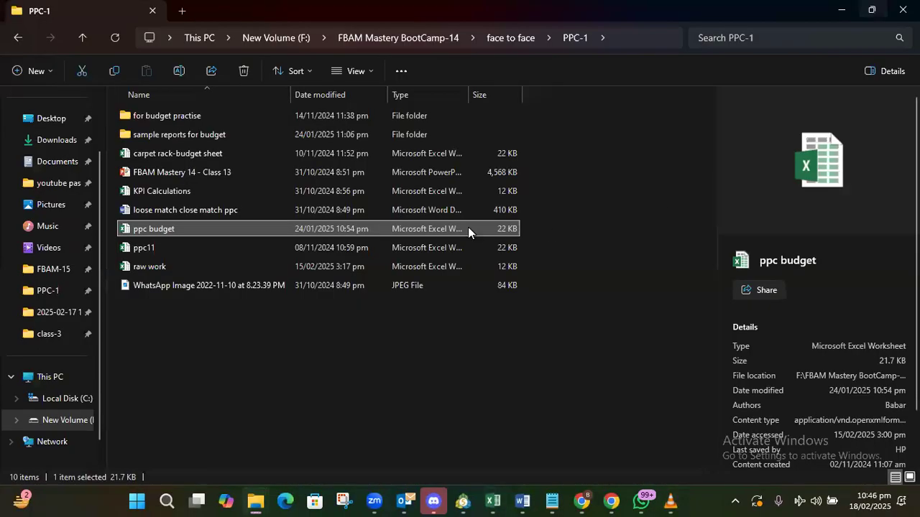
{"action": "left_click", "coordinate": [903, 9]}
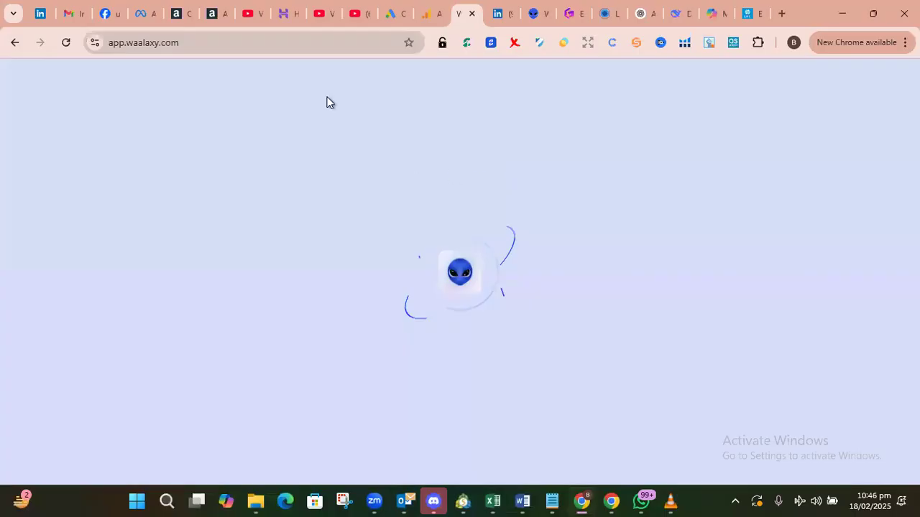
Show the additional metrics of the ad group Fbam15-f2f-PB-1702205-Auto and examine its clicks, cost-per-click, clickthrough rate and orders.
{"action": "left_click", "coordinate": [218, 13]}
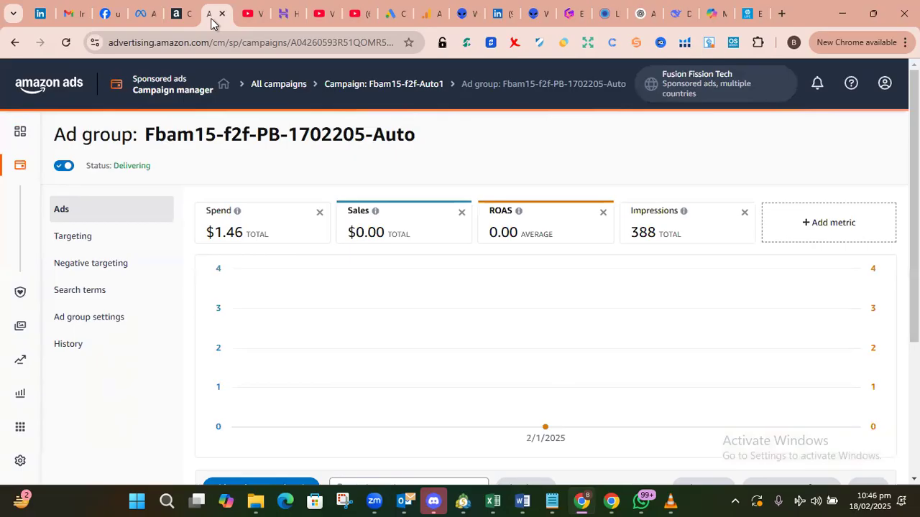
{"action": "left_click", "coordinate": [818, 224]}
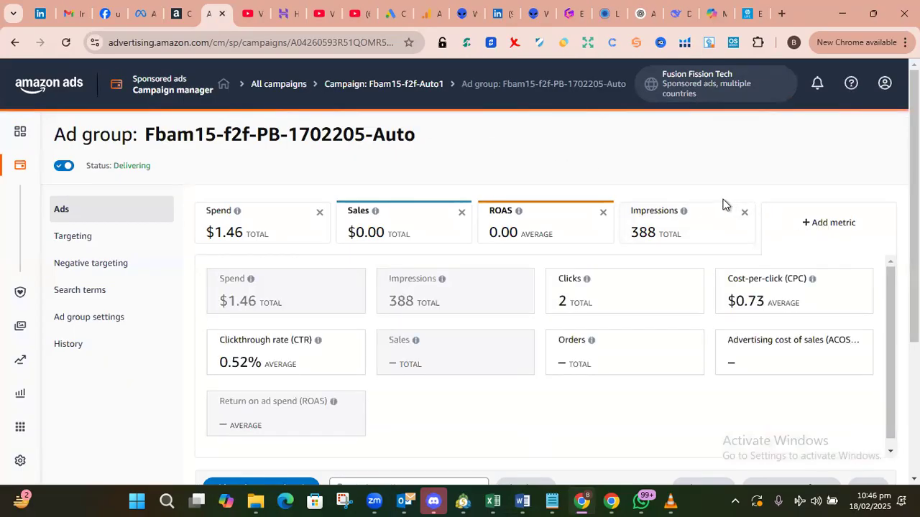
{"action": "scroll", "coordinate": [720, 199], "scroll_direction": "down", "scroll_amount": 1}
{"action": "scroll", "coordinate": [720, 199], "scroll_direction": "up", "scroll_amount": 1}
{"action": "scroll", "coordinate": [720, 199], "scroll_direction": "down", "scroll_amount": 1}
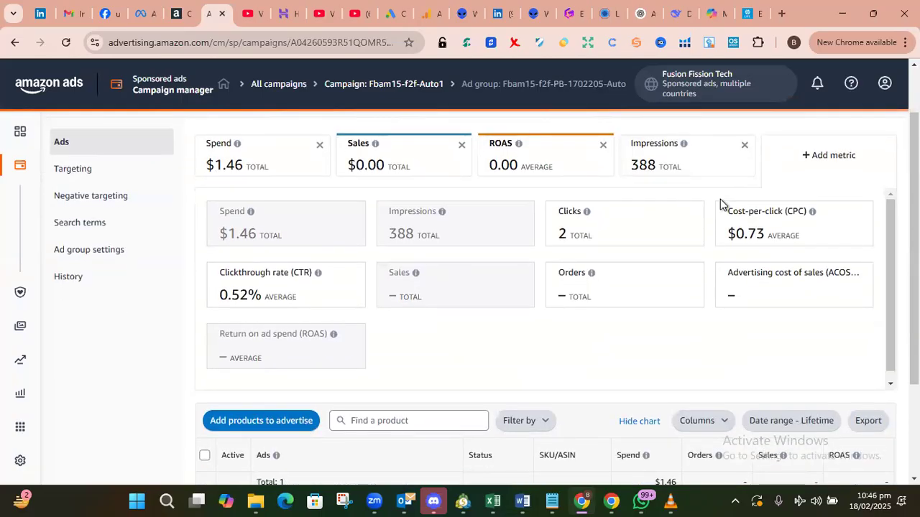
{"action": "scroll", "coordinate": [723, 204], "scroll_direction": "up", "scroll_amount": 1}
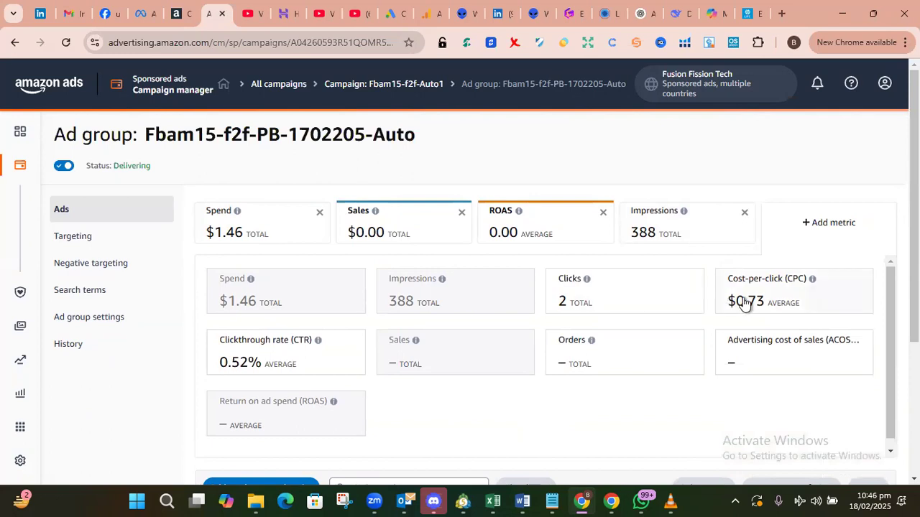
{"action": "scroll", "coordinate": [529, 273], "scroll_direction": "down", "scroll_amount": 1}
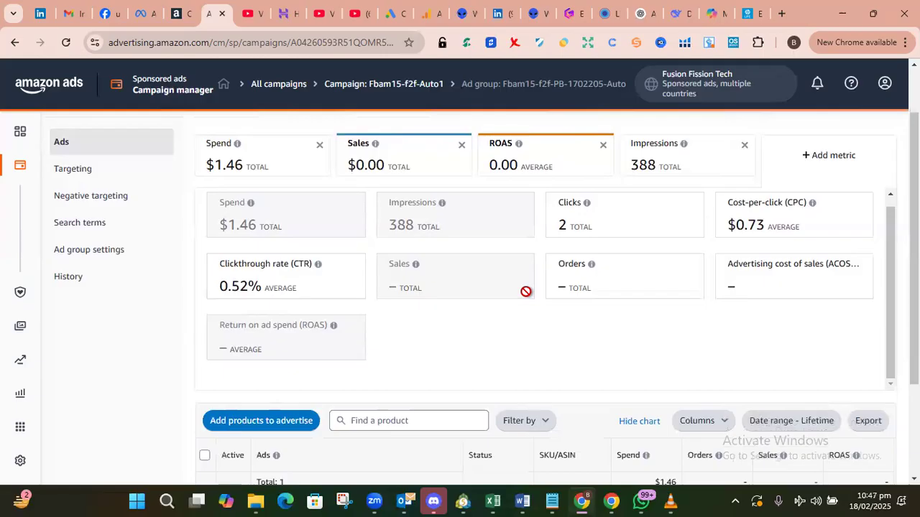
{"action": "scroll", "coordinate": [301, 388], "scroll_direction": "down", "scroll_amount": 2}
{"action": "scroll", "coordinate": [324, 344], "scroll_direction": "up", "scroll_amount": 3}
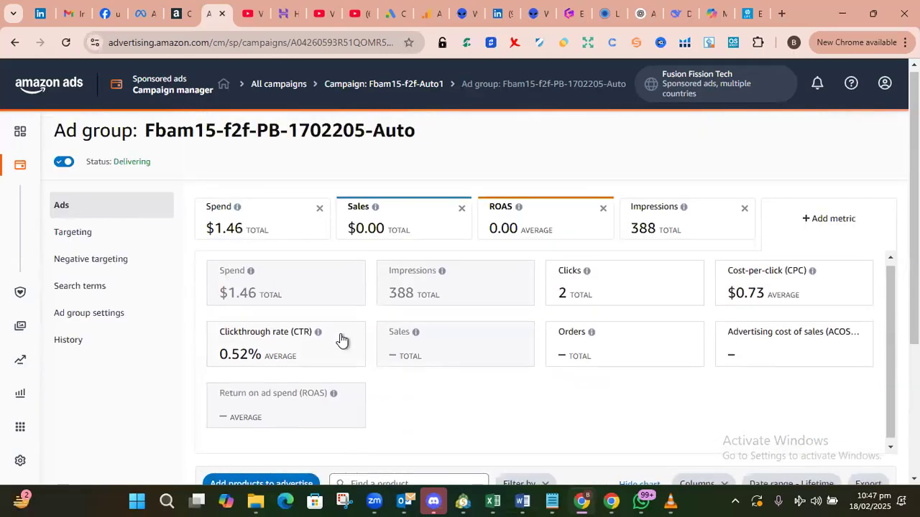
Return to the campaign list in Campaign manager and close the Taplio headline generator tab.
{"action": "left_click", "coordinate": [156, 84]}
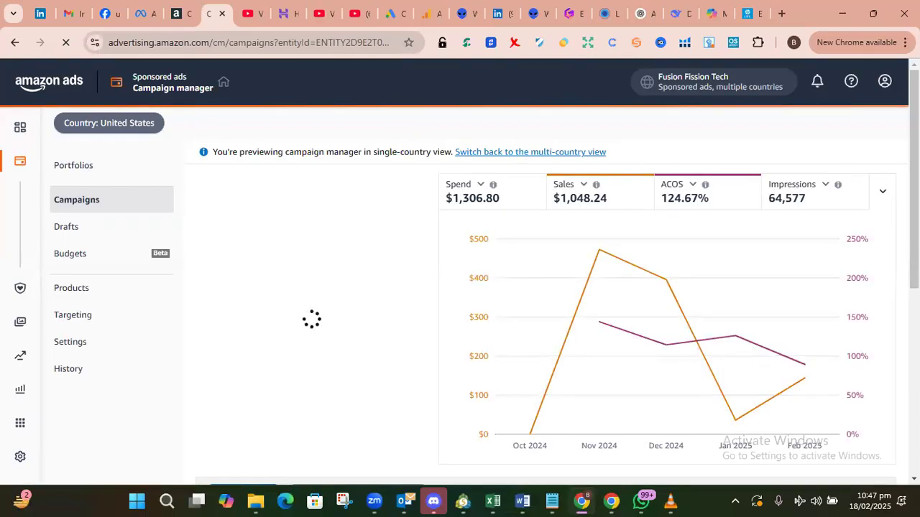
{"action": "scroll", "coordinate": [546, 287], "scroll_direction": "down", "scroll_amount": 2}
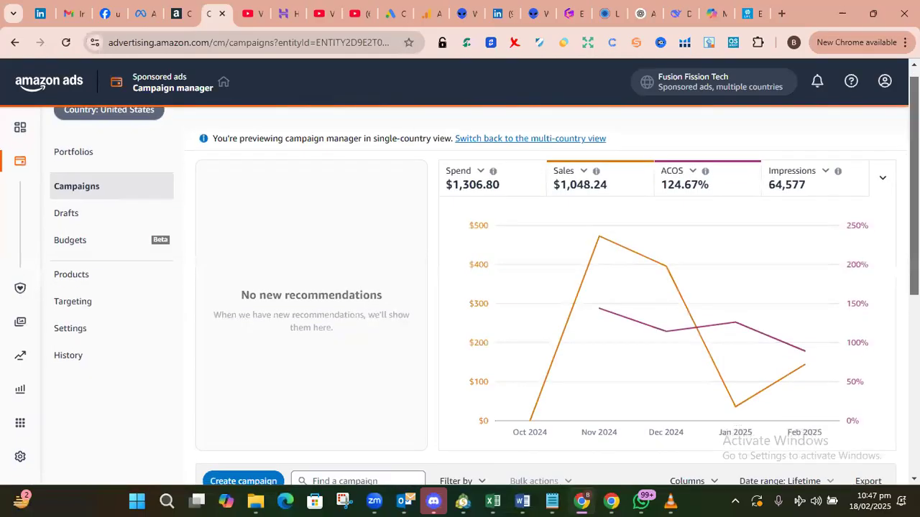
{"action": "left_click", "coordinate": [675, 15]}
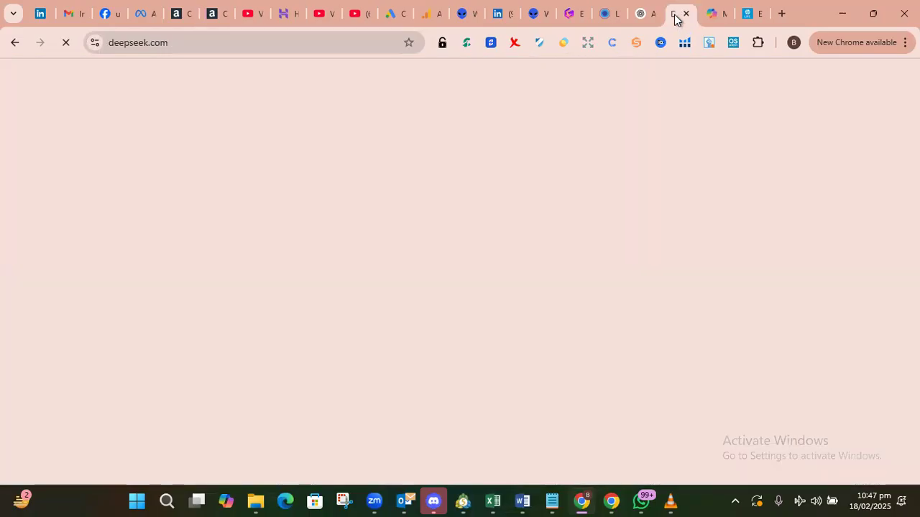
{"action": "left_click", "coordinate": [705, 17]}
{"action": "left_click", "coordinate": [612, 22]}
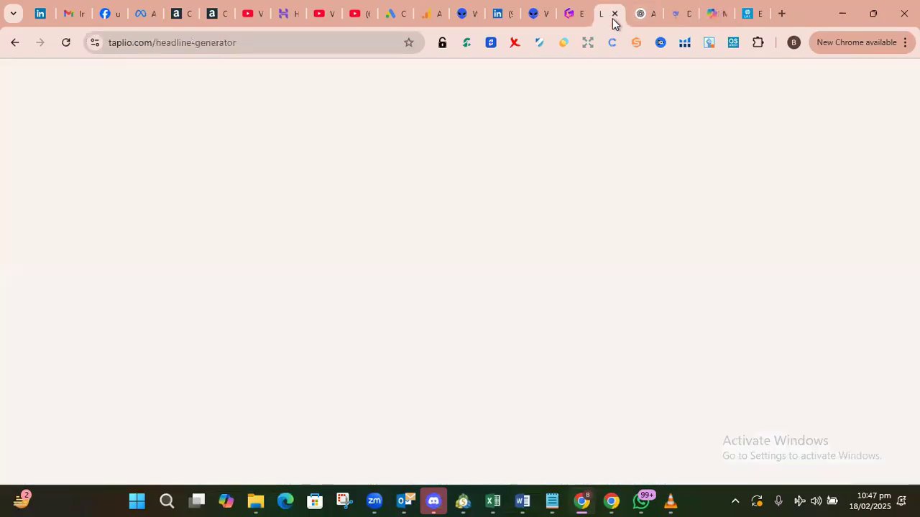
{"action": "left_click", "coordinate": [616, 16]}
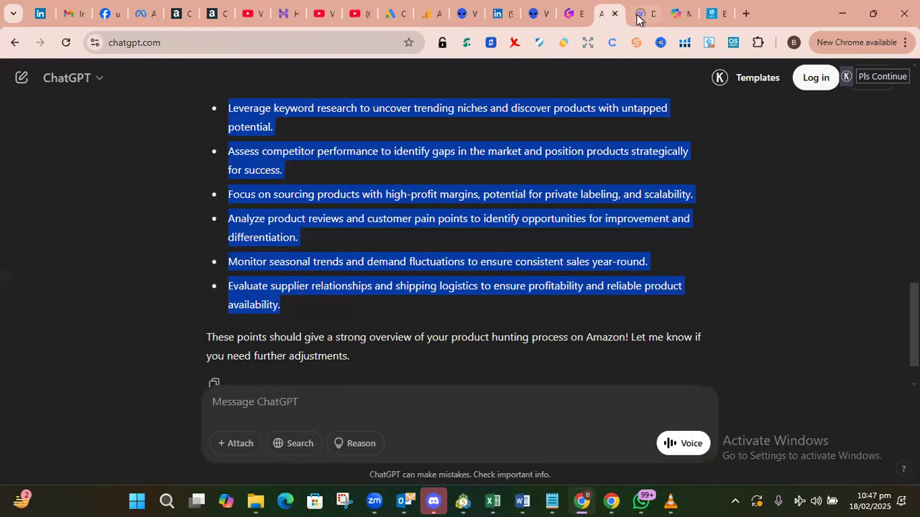
Open techsberry.co/panel/member in a new tab and log in with the prefilled account credentials.
{"action": "left_click", "coordinate": [747, 15]}
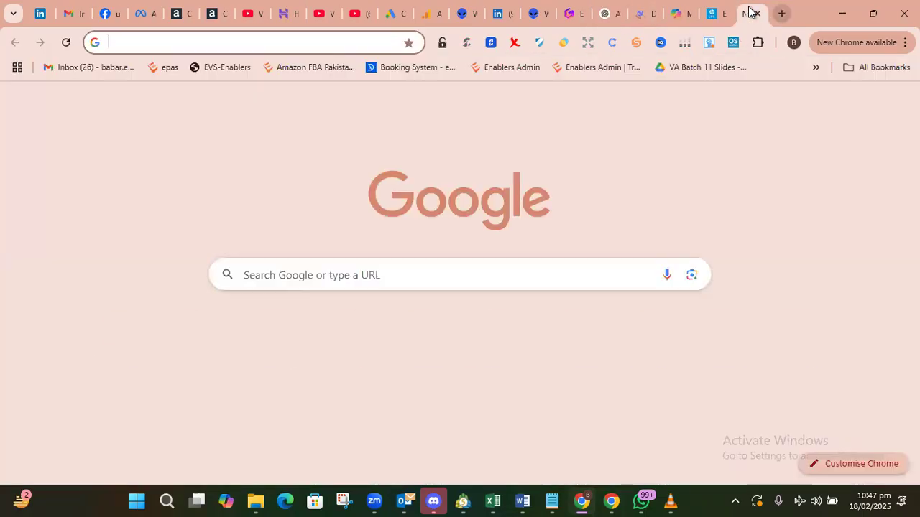
{"action": "type", "text": "techsberry.co/panel/member"}
{"action": "key", "text": "Return"}
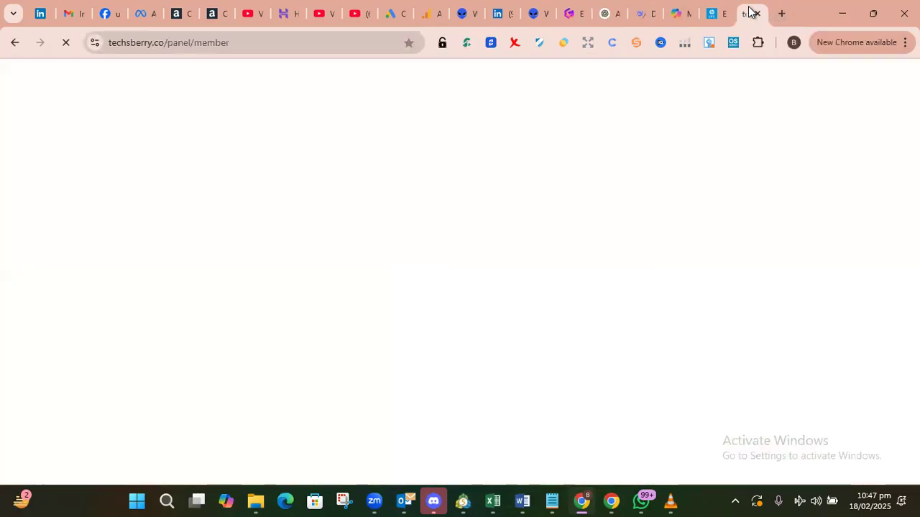
{"action": "scroll", "coordinate": [284, 359], "scroll_direction": "down", "scroll_amount": 1}
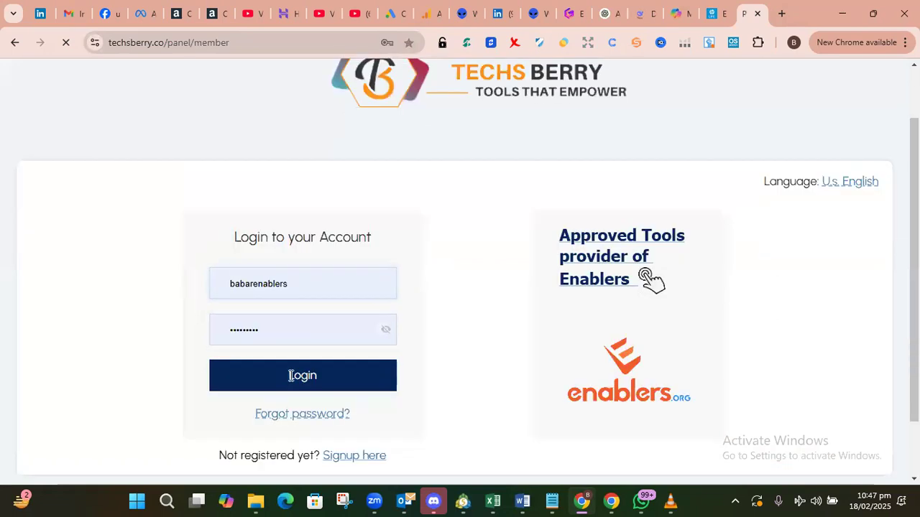
{"action": "left_click", "coordinate": [290, 381]}
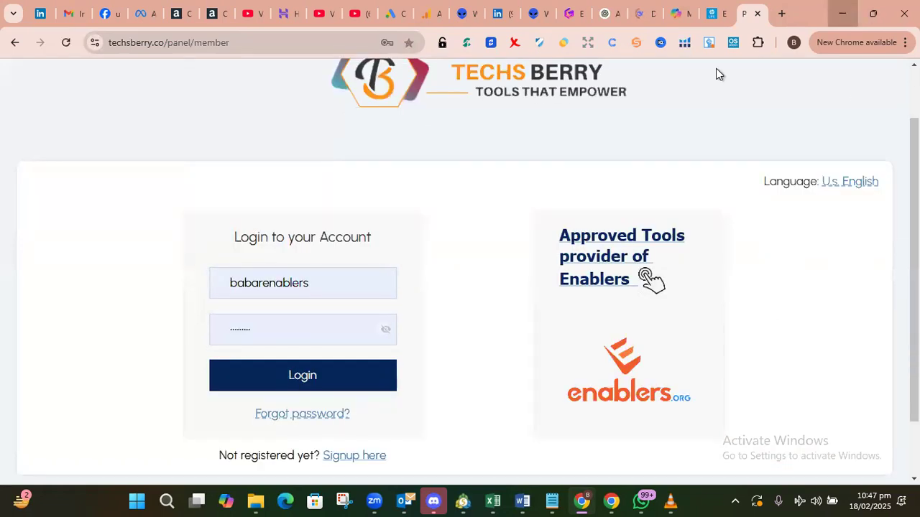
Minimize the browser and WhatsApp windows.
{"action": "left_click", "coordinate": [842, 13]}
{"action": "left_click", "coordinate": [841, 7]}
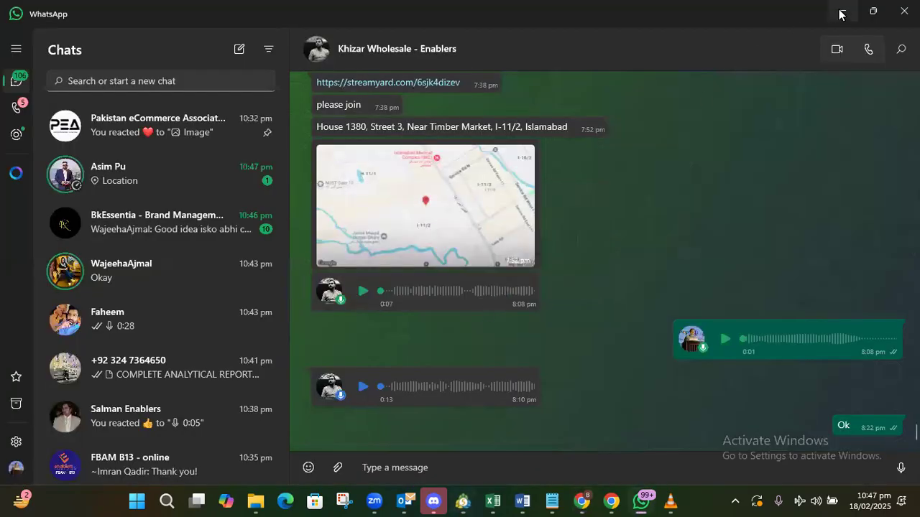
{"action": "left_click", "coordinate": [842, 10]}
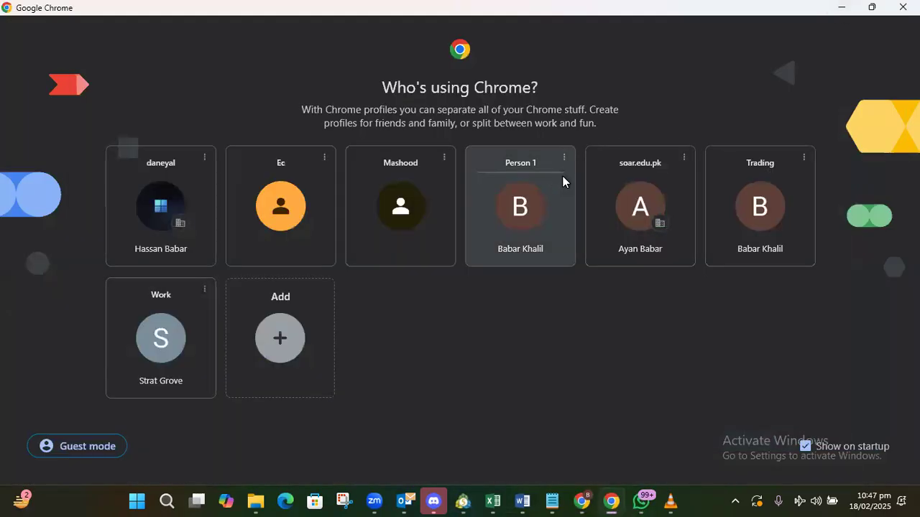
Bring back the Techs Berry dashboard and launch Helium10 Trainer from its active resources.
{"action": "left_click", "coordinate": [583, 501]}
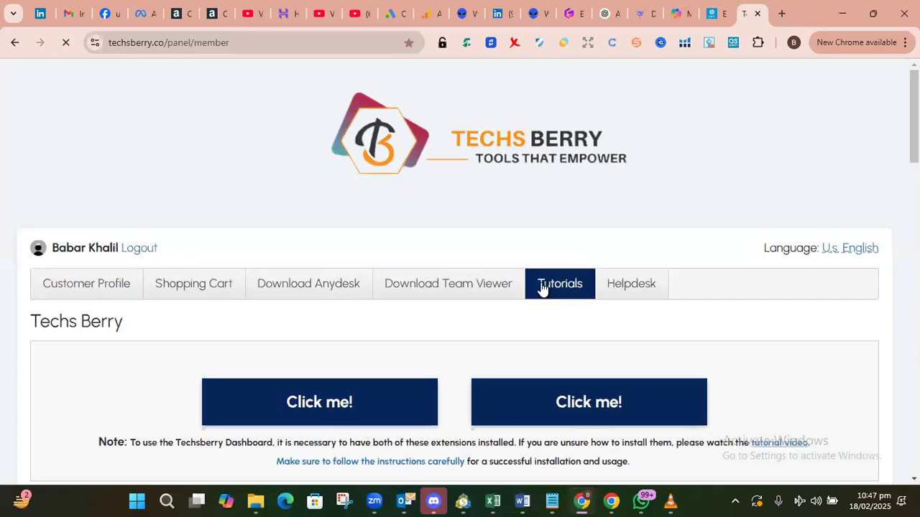
{"action": "scroll", "coordinate": [544, 289], "scroll_direction": "down", "scroll_amount": 5}
{"action": "scroll", "coordinate": [529, 288], "scroll_direction": "down", "scroll_amount": 3}
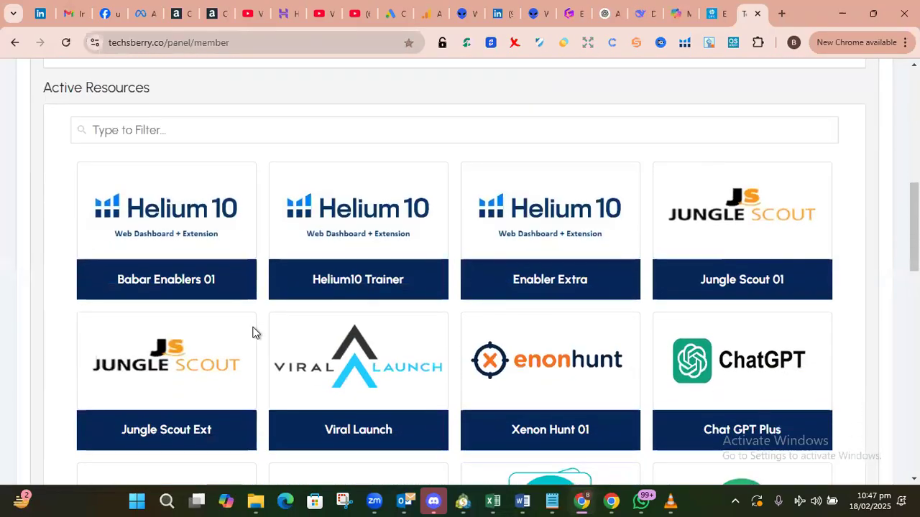
{"action": "left_click", "coordinate": [345, 282]}
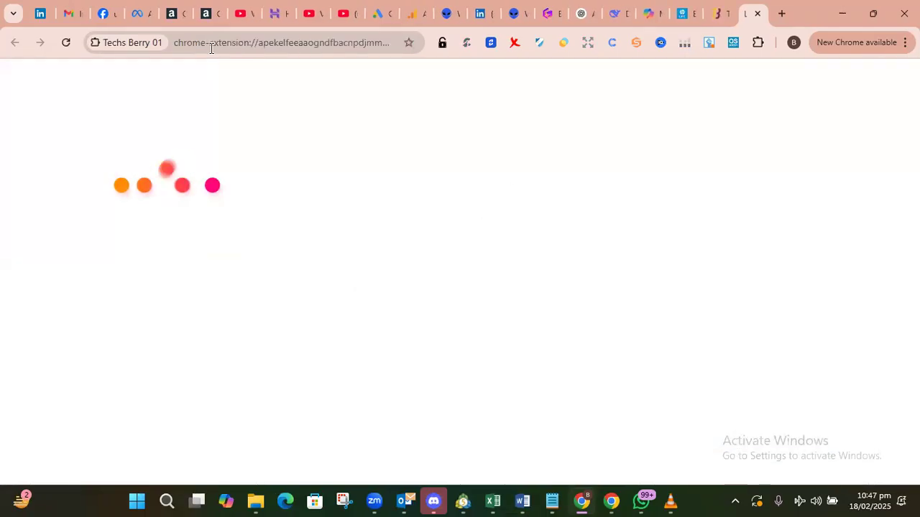
Return to Amazon Ads Campaign manager and start creating a new Sponsored Products campaign.
{"action": "scroll", "coordinate": [288, 230], "scroll_direction": "down", "scroll_amount": 2}
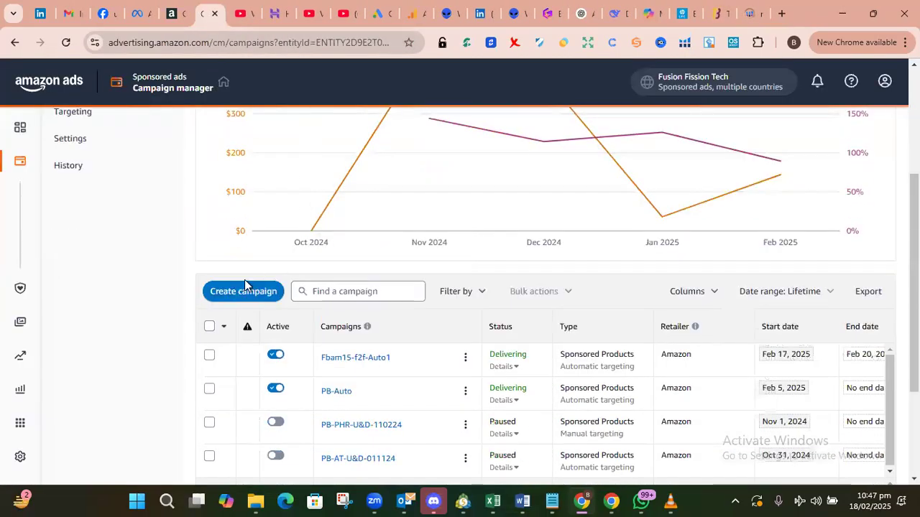
{"action": "left_click", "coordinate": [229, 293]}
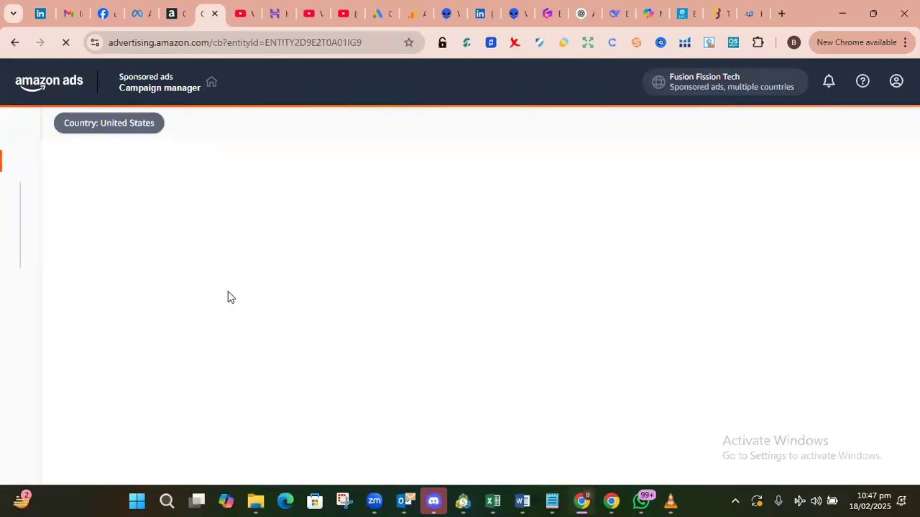
{"action": "scroll", "coordinate": [300, 225], "scroll_direction": "down", "scroll_amount": 1}
{"action": "scroll", "coordinate": [301, 225], "scroll_direction": "down", "scroll_amount": 2}
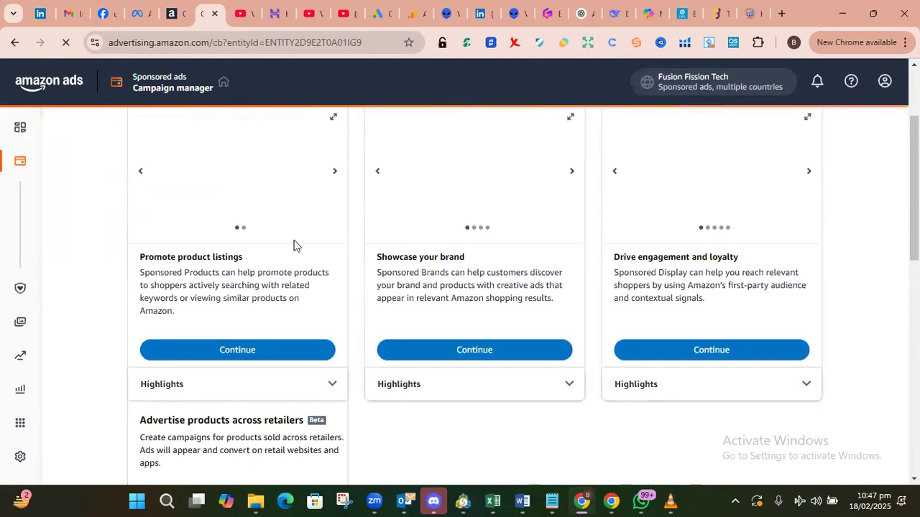
{"action": "left_click", "coordinate": [230, 351]}
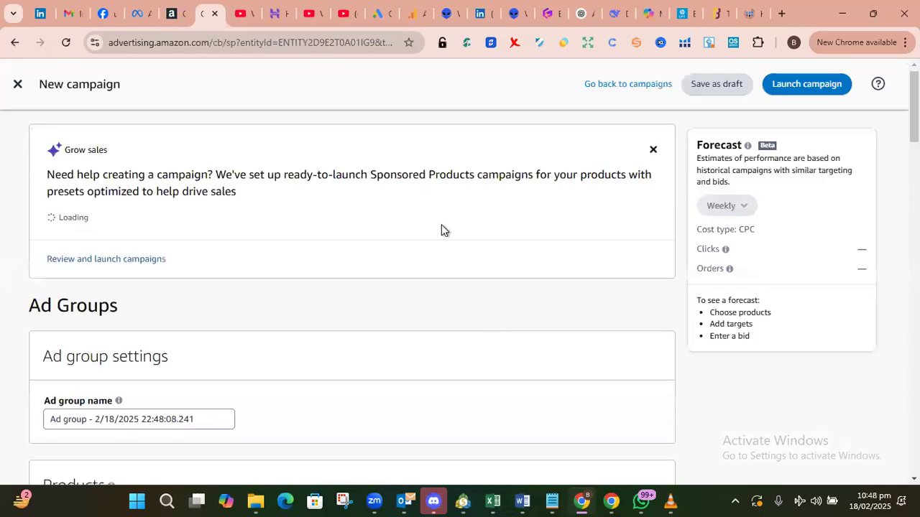
Choose manual targeting for the new campaign and review its keyword targeting section.
{"action": "scroll", "coordinate": [441, 224], "scroll_direction": "down", "scroll_amount": 3}
{"action": "scroll", "coordinate": [440, 224], "scroll_direction": "down", "scroll_amount": 10}
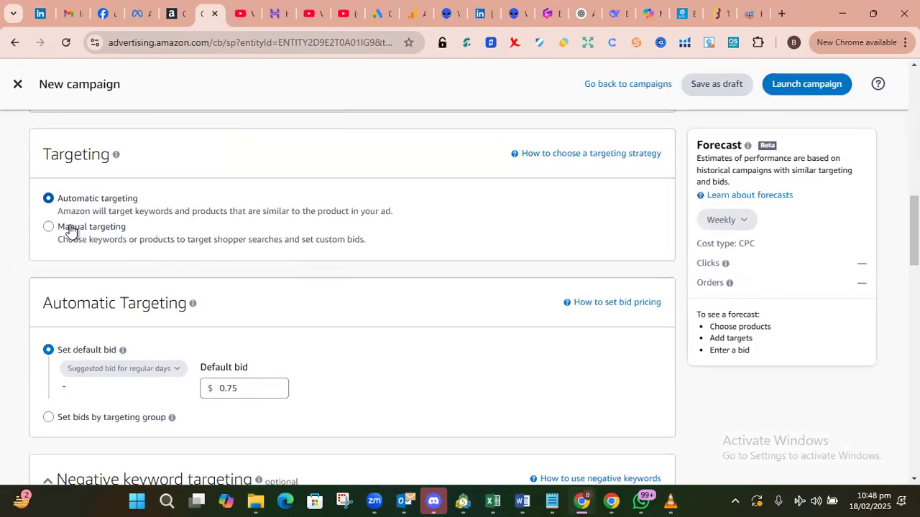
{"action": "left_click", "coordinate": [69, 232]}
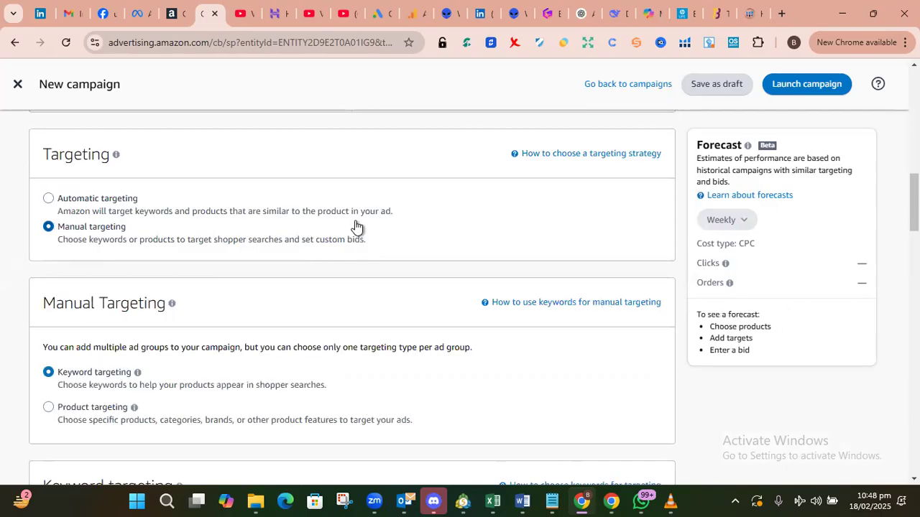
{"action": "scroll", "coordinate": [350, 230], "scroll_direction": "down", "scroll_amount": 2}
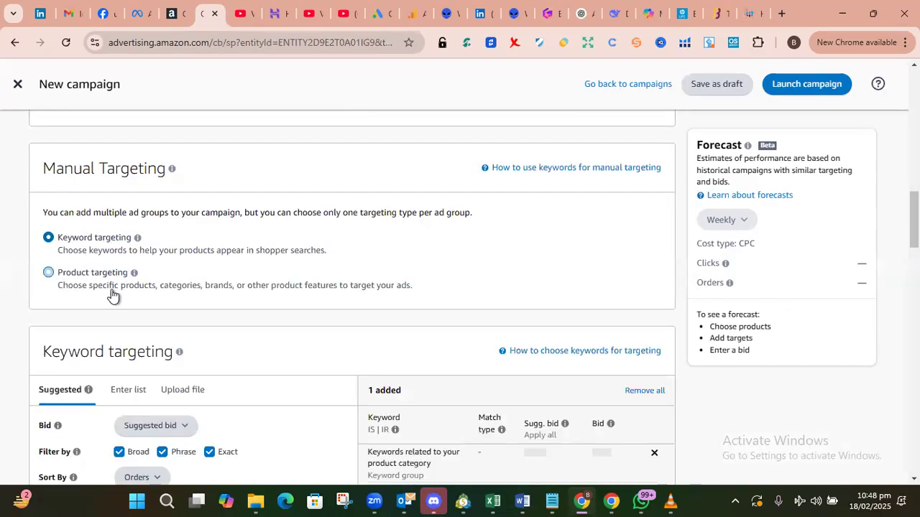
{"action": "scroll", "coordinate": [320, 230], "scroll_direction": "down", "scroll_amount": 2}
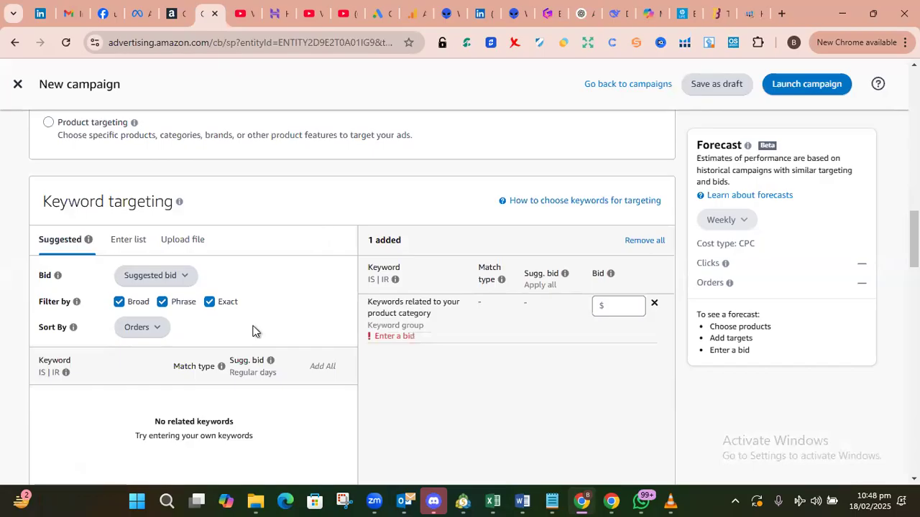
{"action": "scroll", "coordinate": [283, 255], "scroll_direction": "down", "scroll_amount": 2}
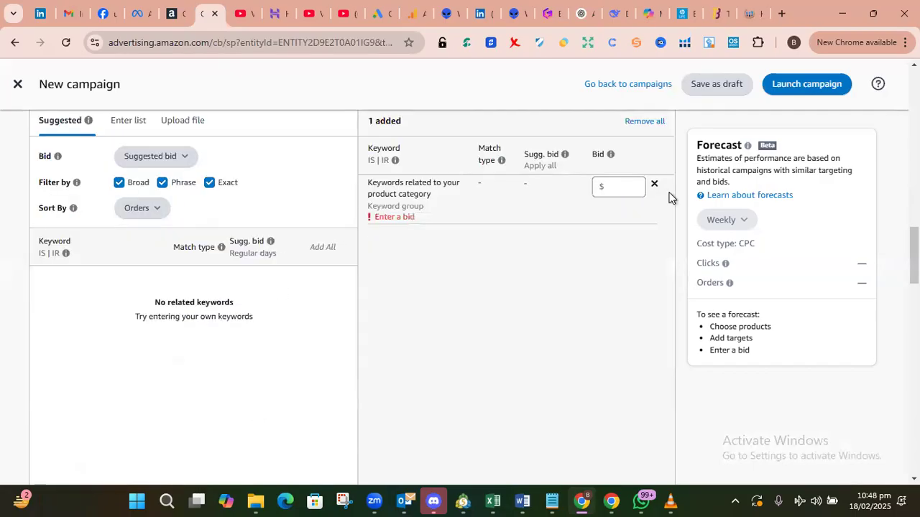
Add the keyword "airfryer liner" from an entered list in broad, phrase and exact match with an alternate bid of $0.75.
{"action": "left_click", "coordinate": [125, 128]}
{"action": "left_click", "coordinate": [190, 259]}
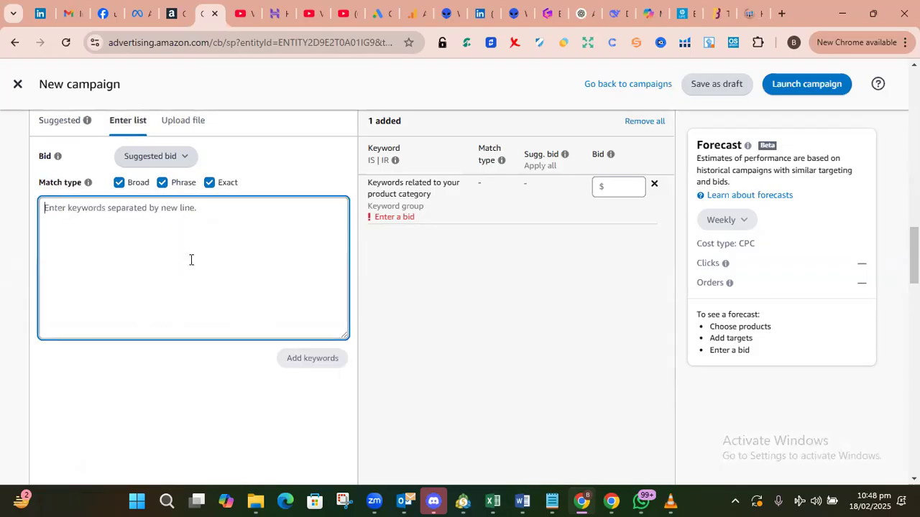
{"action": "type", "text": "airfryer"}
{"action": "type", "text": "line"}
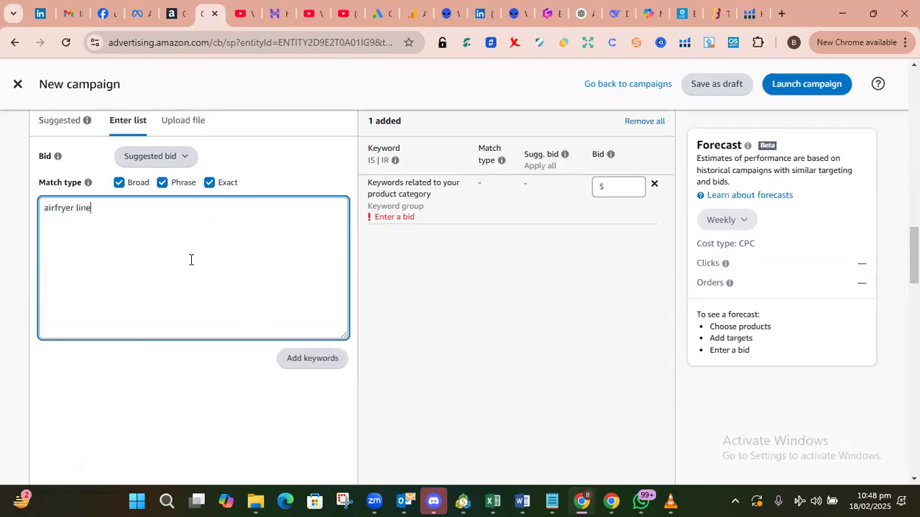
{"action": "type", "text": "r"}
{"action": "left_click", "coordinate": [303, 359]}
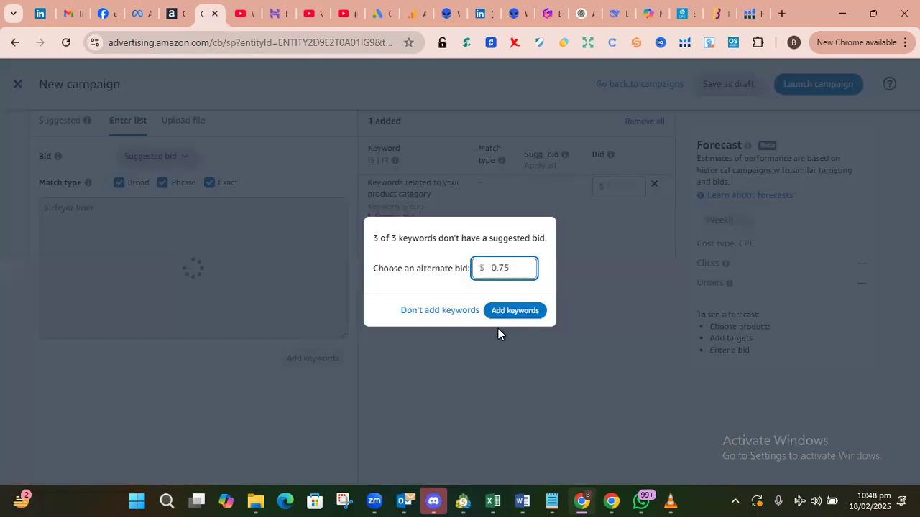
{"action": "left_click", "coordinate": [518, 316]}
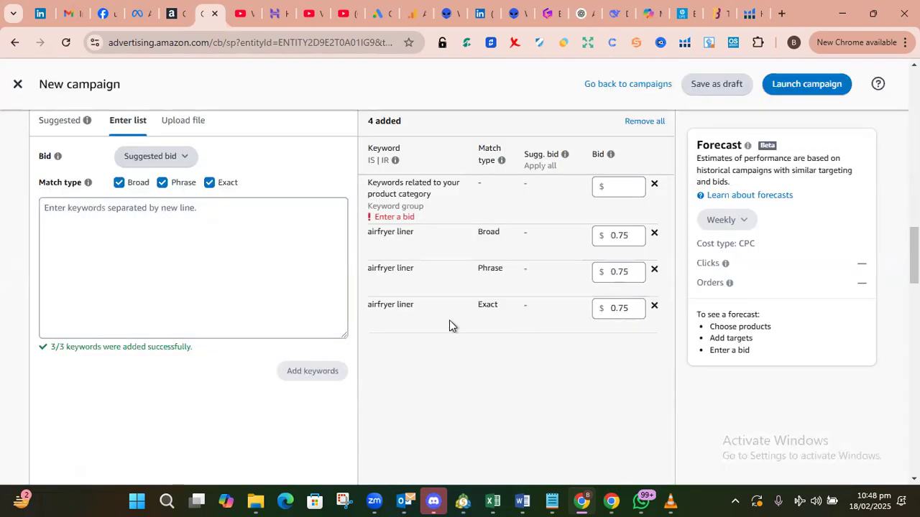
{"action": "scroll", "coordinate": [449, 319], "scroll_direction": "up", "scroll_amount": 2}
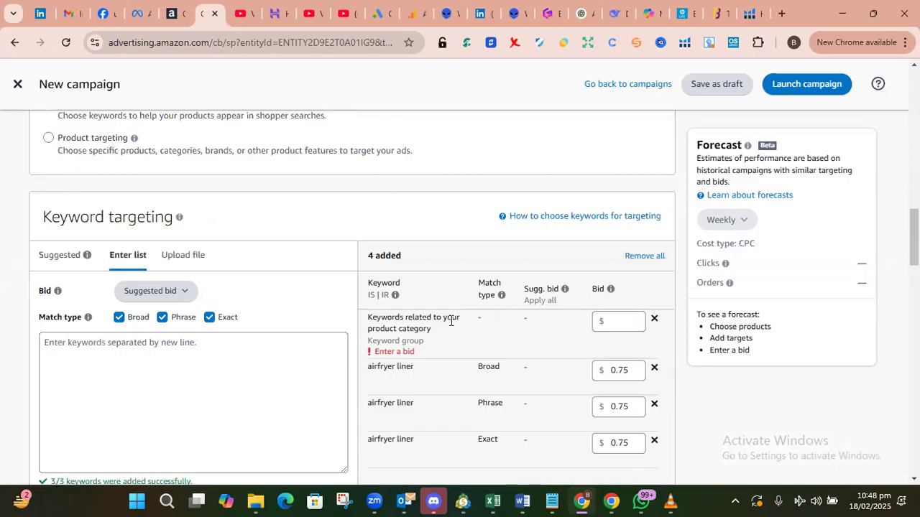
{"action": "scroll", "coordinate": [450, 321], "scroll_direction": "up", "scroll_amount": 1}
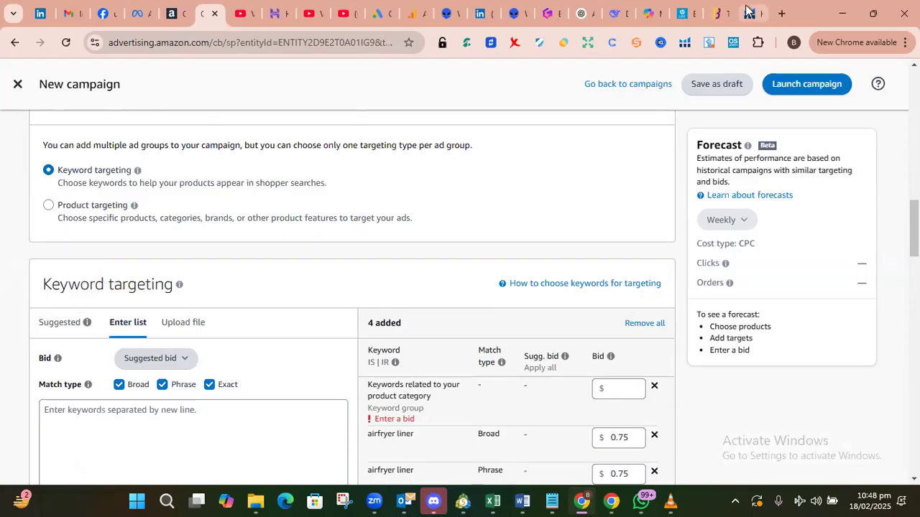
Open amazon.com in a new tab, search for "airfryer liner" and look through the product results.
{"action": "mouse_move", "coordinate": [747, 10]}
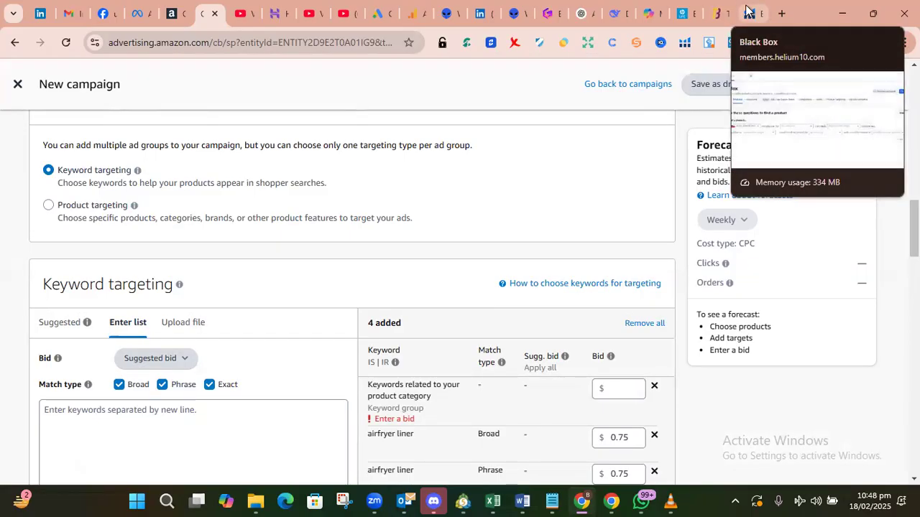
{"action": "left_click", "coordinate": [782, 14]}
{"action": "type", "text": "ama"}
{"action": "key", "text": "Return"}
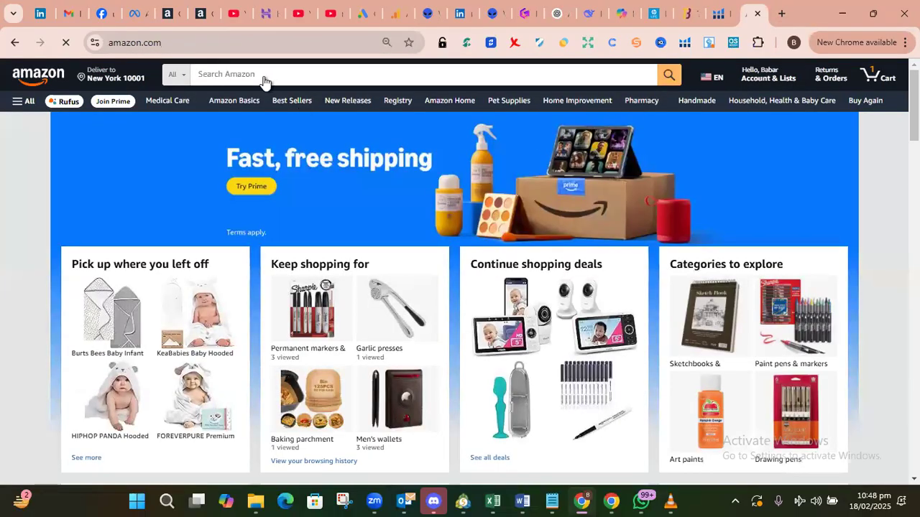
{"action": "left_click", "coordinate": [258, 75]}
{"action": "type", "text": "ai"}
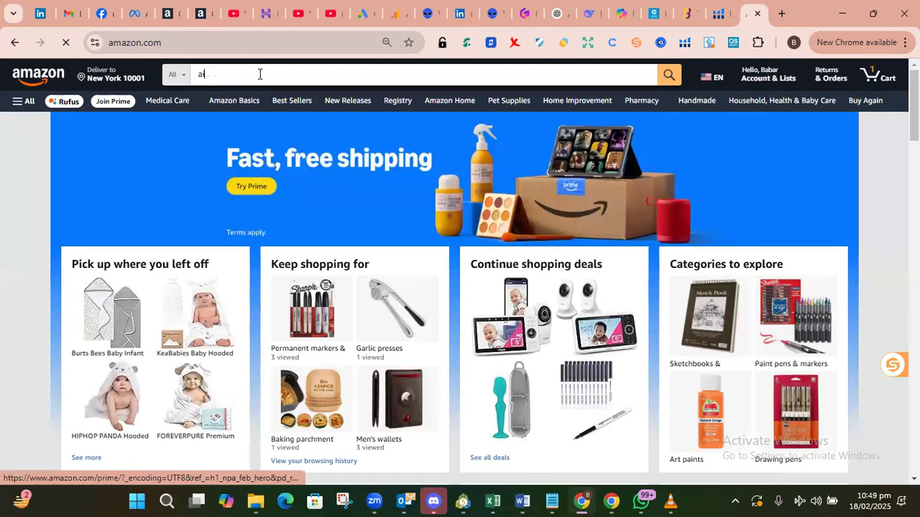
{"action": "type", "text": "rfryer liner"}
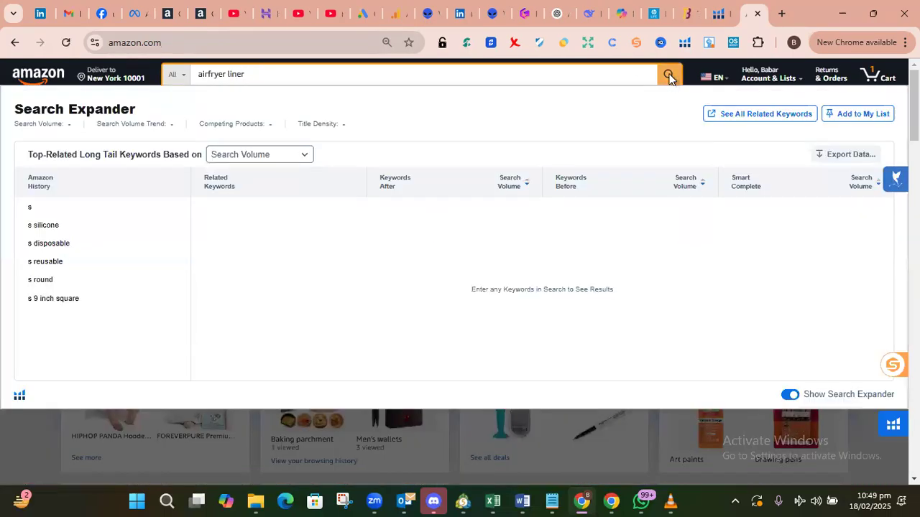
{"action": "left_click", "coordinate": [669, 75]}
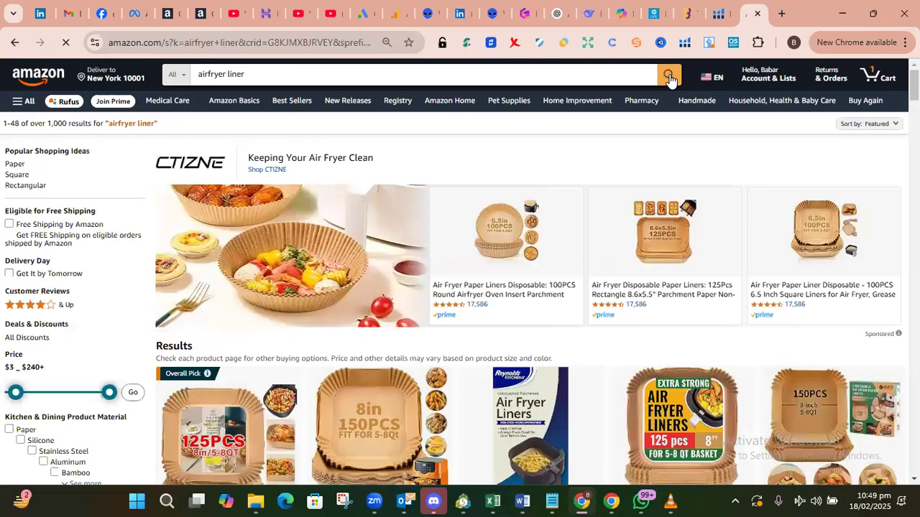
{"action": "scroll", "coordinate": [544, 158], "scroll_direction": "down", "scroll_amount": 4}
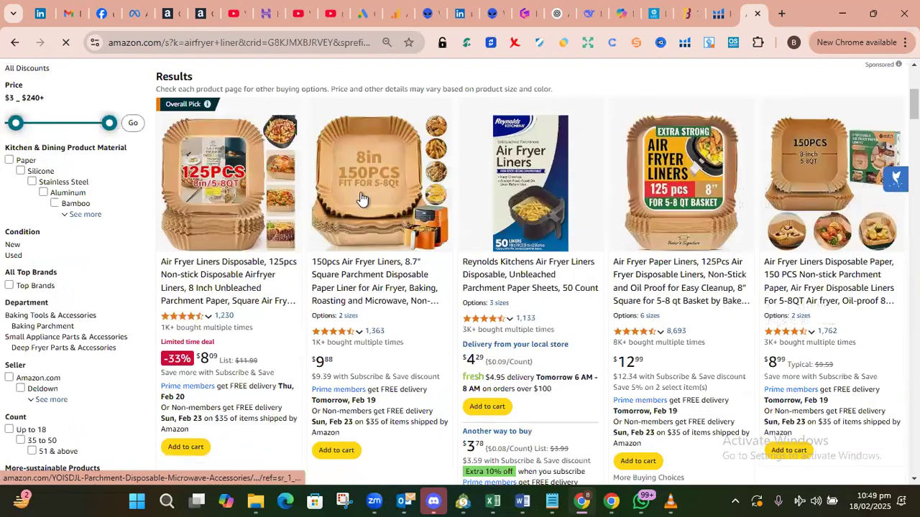
Open the first 125-piece disposable air fryer liners listing in the search results and run the Helium 10 Xray product research on it.
{"action": "left_click", "coordinate": [236, 196]}
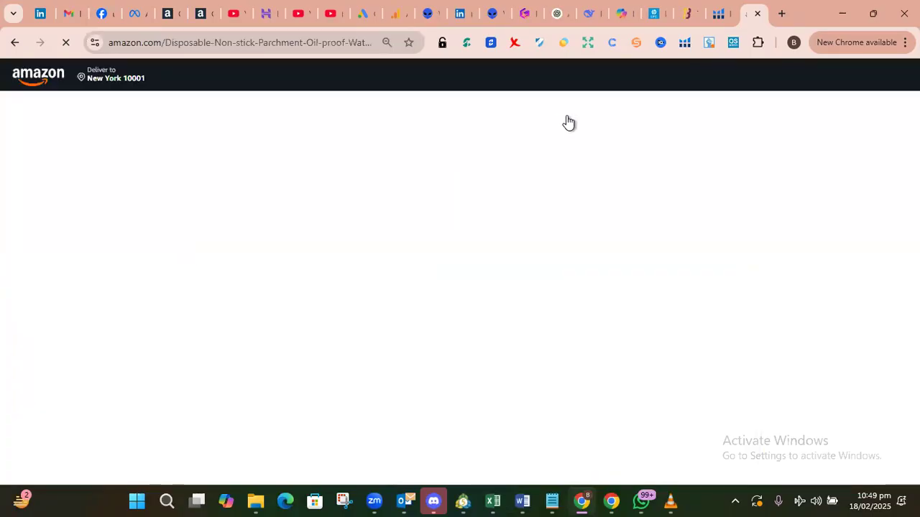
{"action": "left_click", "coordinate": [687, 45]}
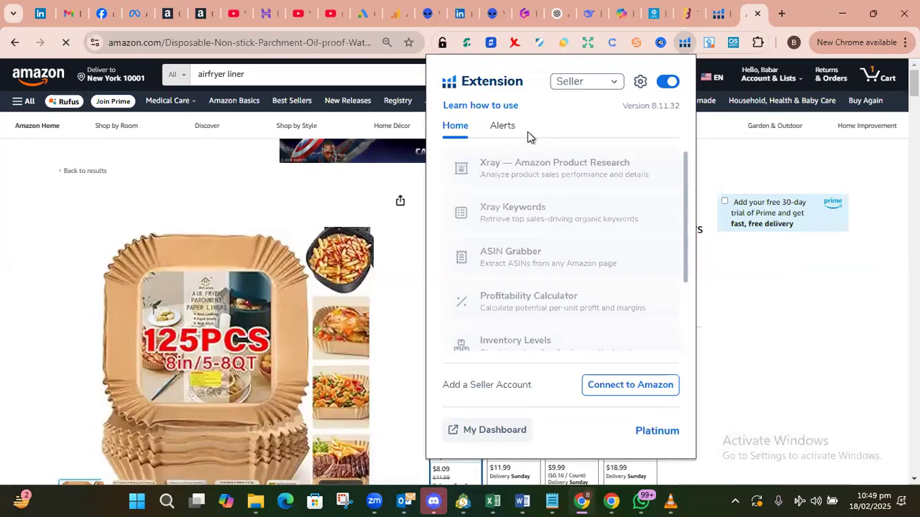
{"action": "left_click", "coordinate": [553, 162]}
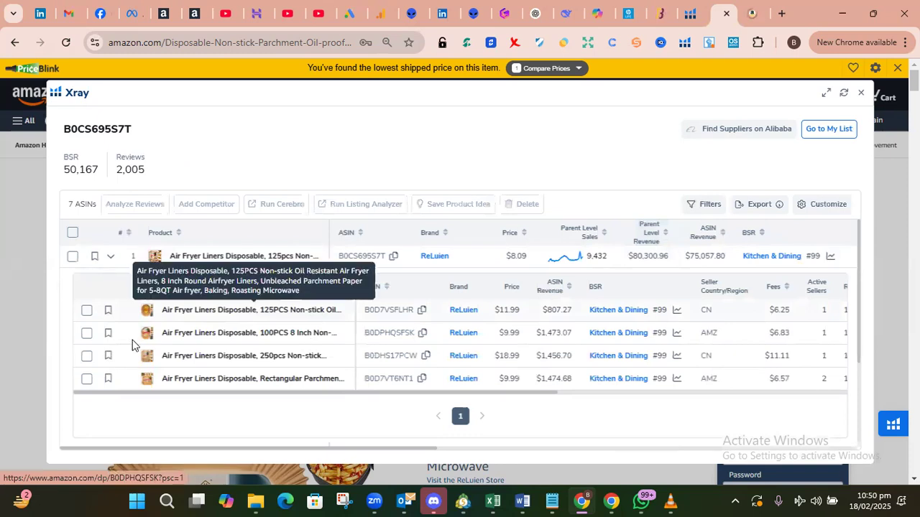
Run Cerebro on the first listed variation, the 125PCS non-stick liners at $11.99, and look over its filters and keyword results.
{"action": "left_click", "coordinate": [86, 312]}
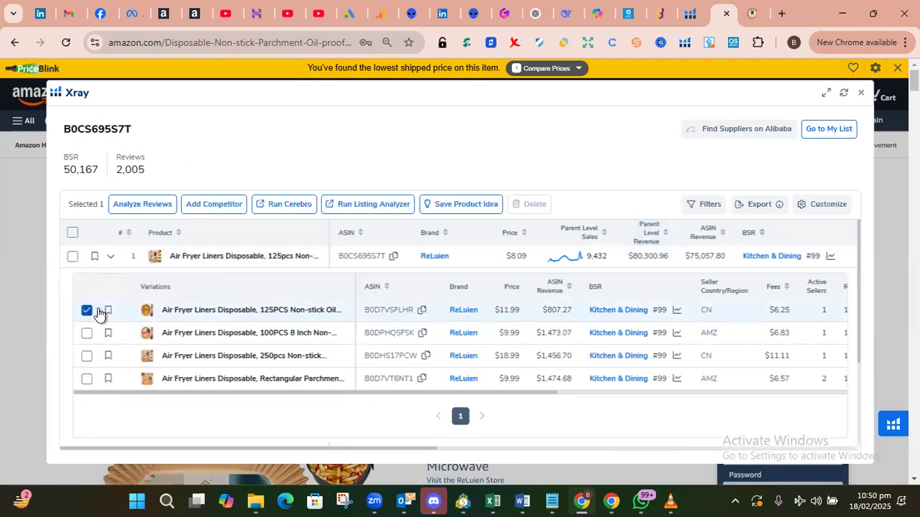
{"action": "left_click", "coordinate": [286, 205]}
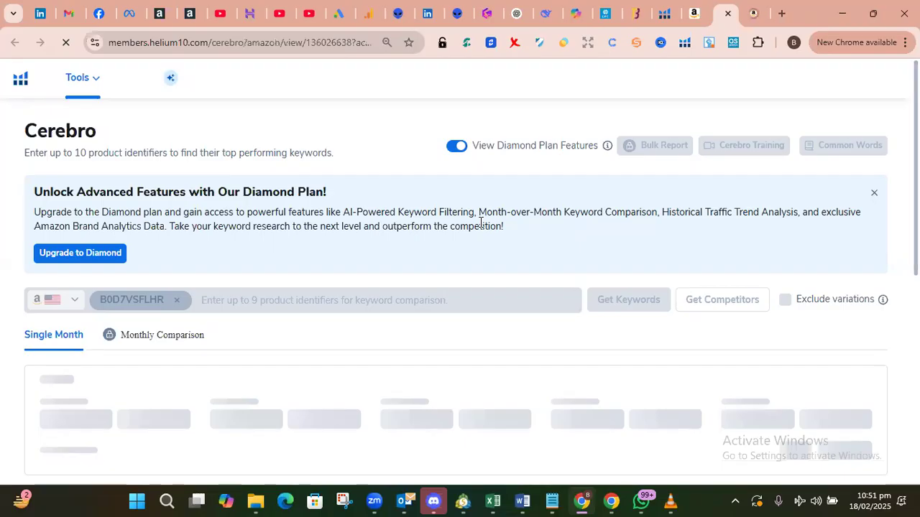
{"action": "scroll", "coordinate": [480, 222], "scroll_direction": "down", "scroll_amount": 3}
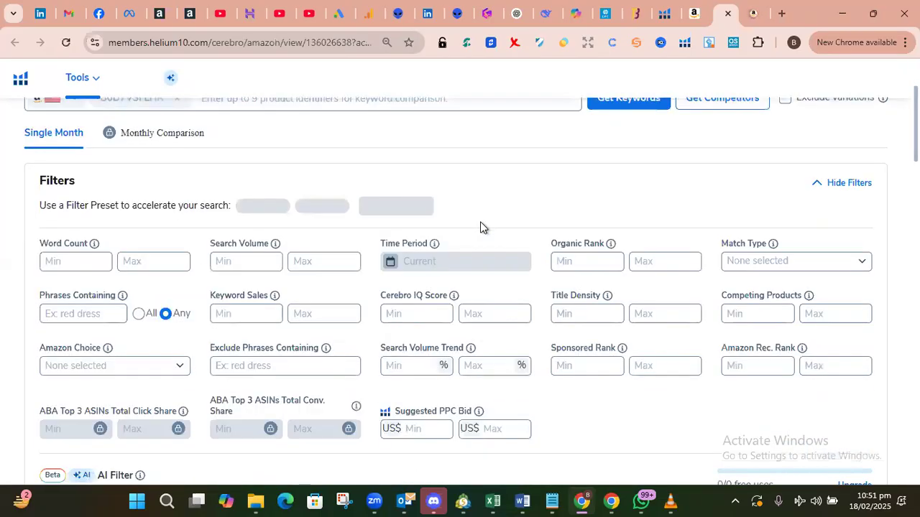
{"action": "scroll", "coordinate": [642, 149], "scroll_direction": "down", "scroll_amount": 1}
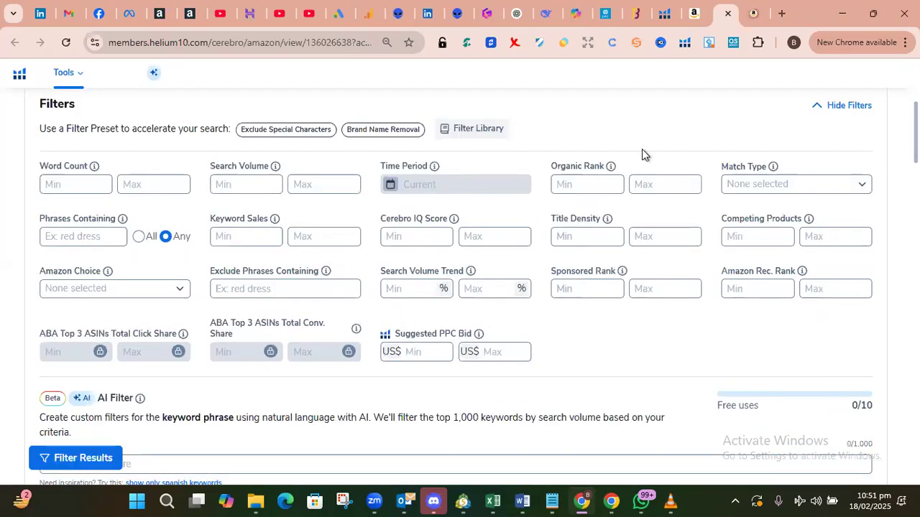
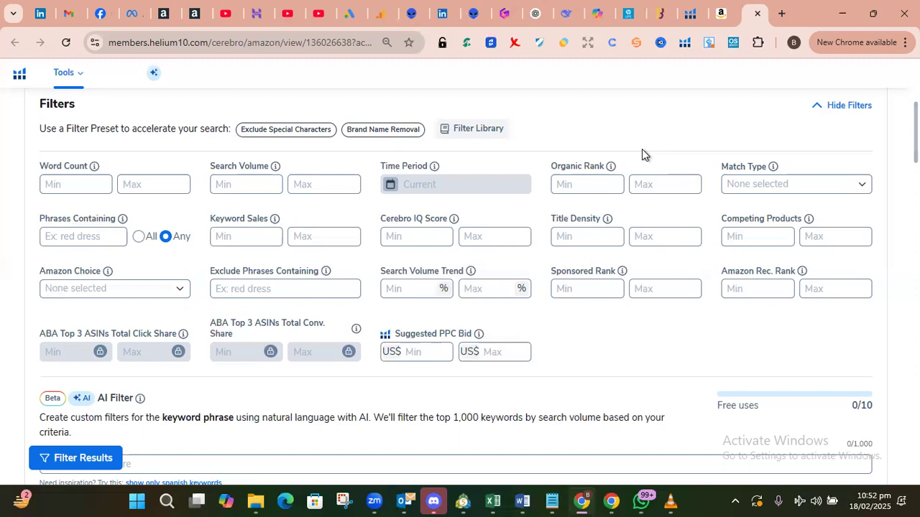
{"action": "scroll", "coordinate": [641, 155], "scroll_direction": "up", "scroll_amount": 2}
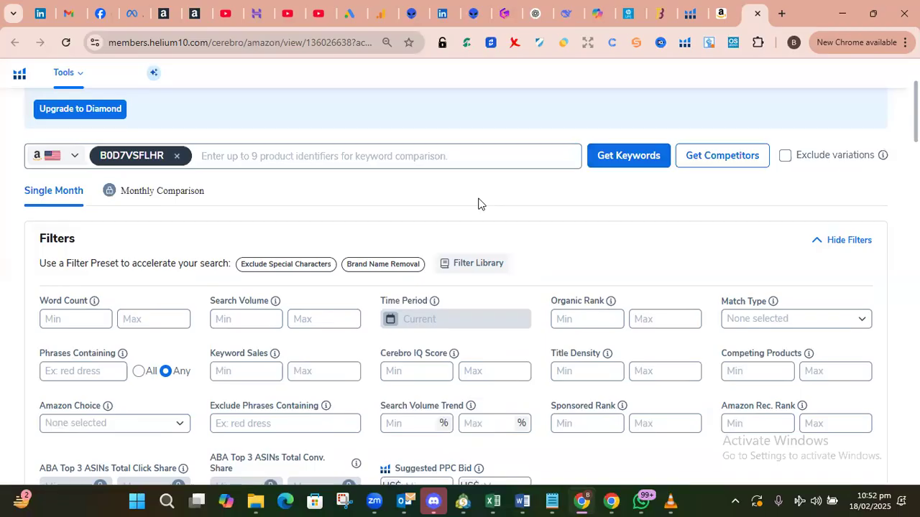
{"action": "scroll", "coordinate": [479, 200], "scroll_direction": "down", "scroll_amount": 1}
{"action": "scroll", "coordinate": [479, 204], "scroll_direction": "down", "scroll_amount": 6}
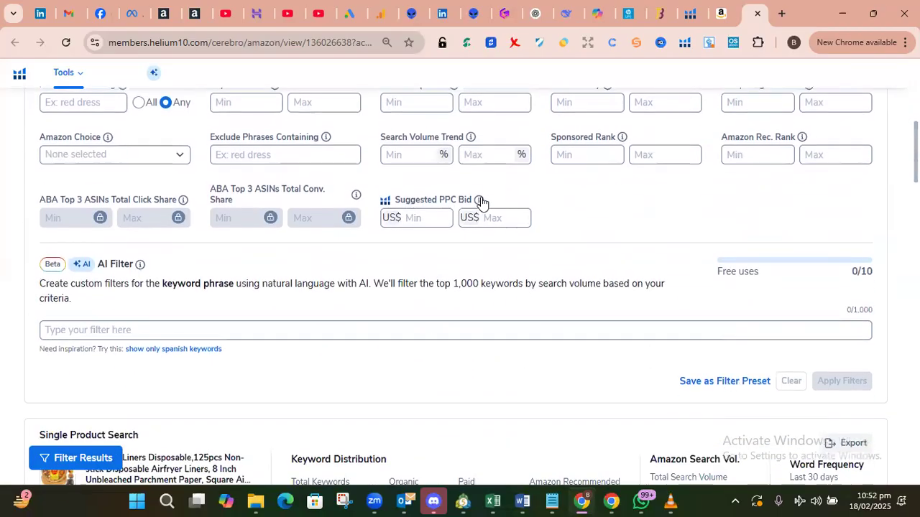
{"action": "scroll", "coordinate": [482, 204], "scroll_direction": "down", "scroll_amount": 6}
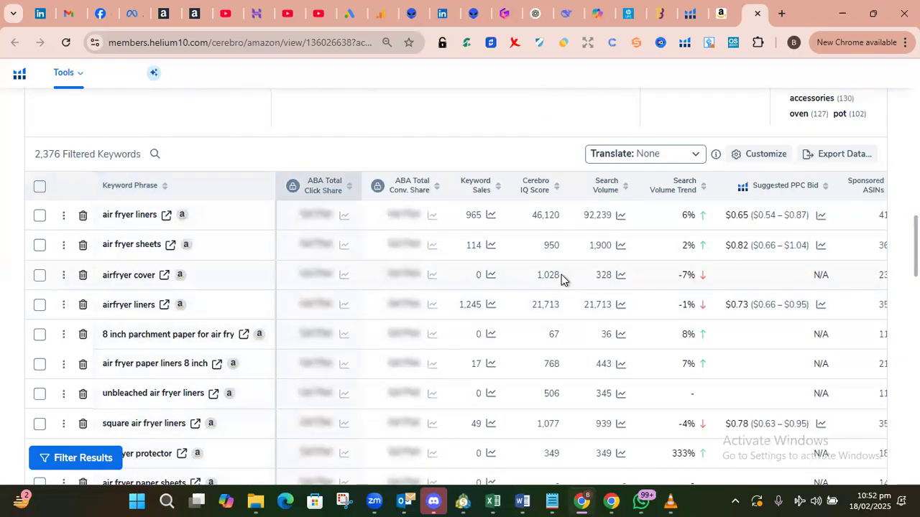
{"action": "scroll", "coordinate": [561, 274], "scroll_direction": "up", "scroll_amount": 6}
{"action": "scroll", "coordinate": [645, 291], "scroll_direction": "up", "scroll_amount": 5}
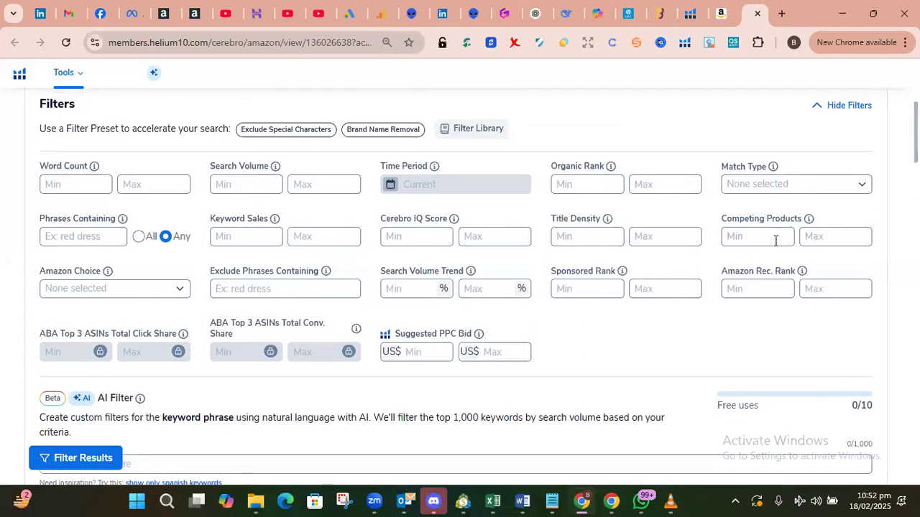
Filter the Cerebro keywords to the Sponsored match type and review the filtered list.
{"action": "left_click", "coordinate": [813, 191]}
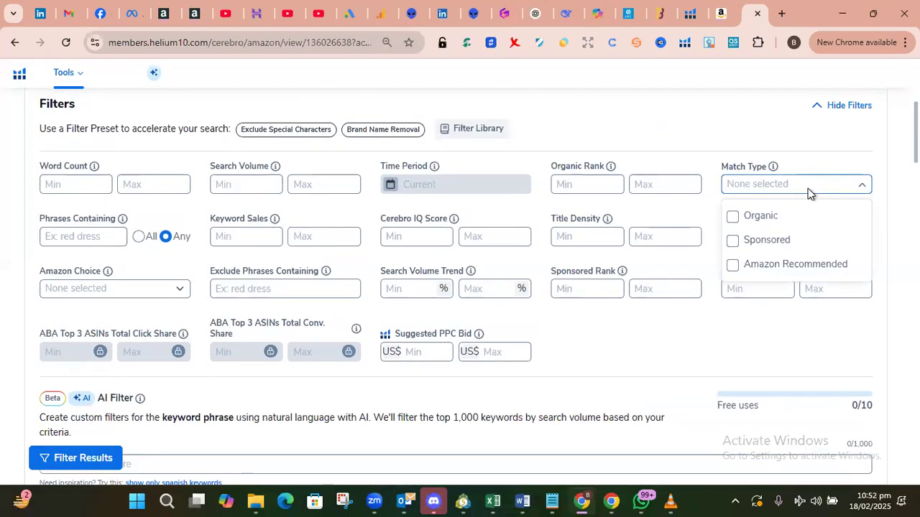
{"action": "left_click", "coordinate": [733, 240]}
{"action": "left_click", "coordinate": [803, 346]}
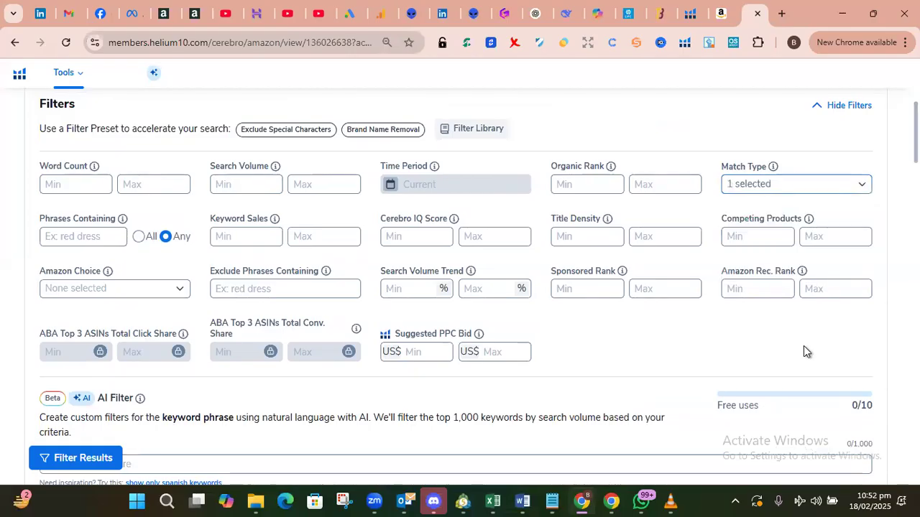
{"action": "scroll", "coordinate": [663, 303], "scroll_direction": "down", "scroll_amount": 2}
{"action": "scroll", "coordinate": [664, 308], "scroll_direction": "down", "scroll_amount": 8}
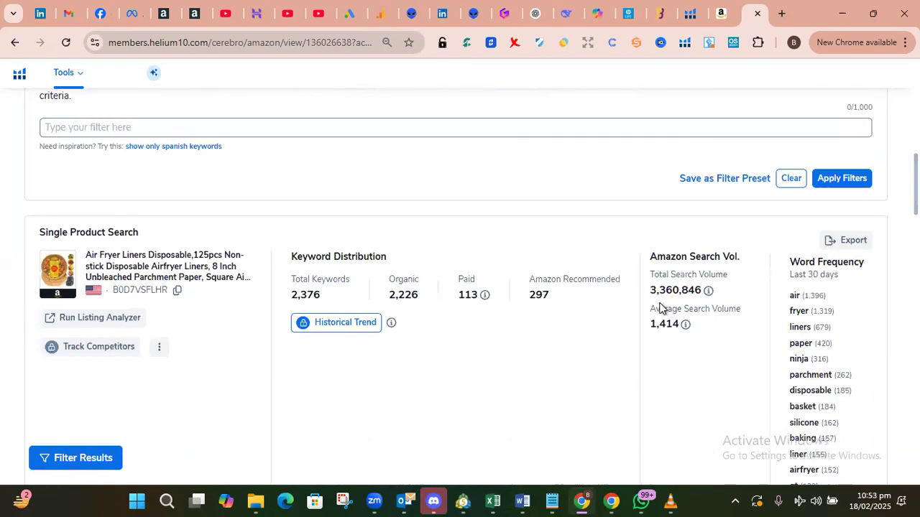
{"action": "scroll", "coordinate": [659, 307], "scroll_direction": "up", "scroll_amount": 4}
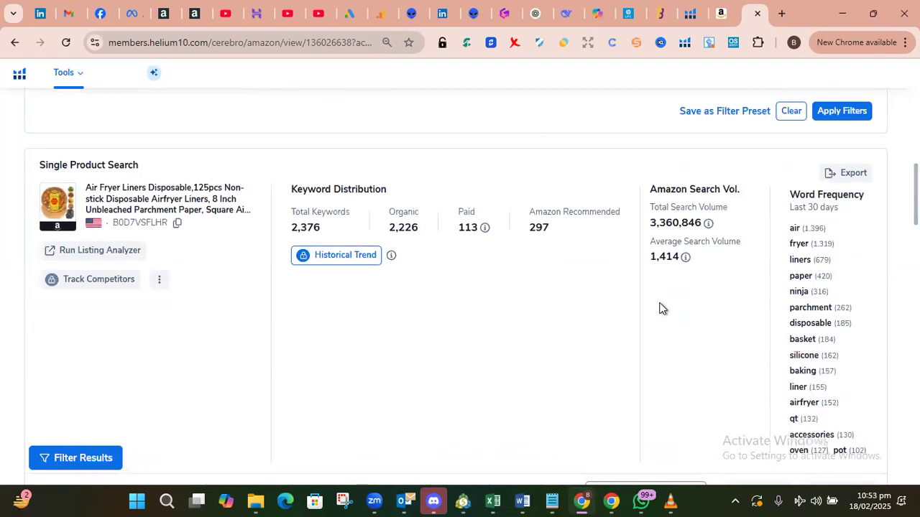
{"action": "left_click", "coordinate": [847, 110]}
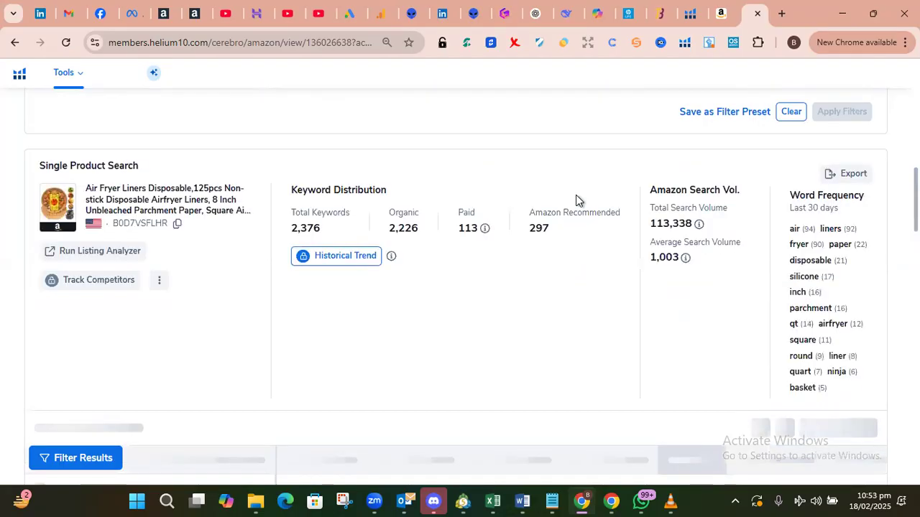
{"action": "scroll", "coordinate": [576, 194], "scroll_direction": "down", "scroll_amount": 2}
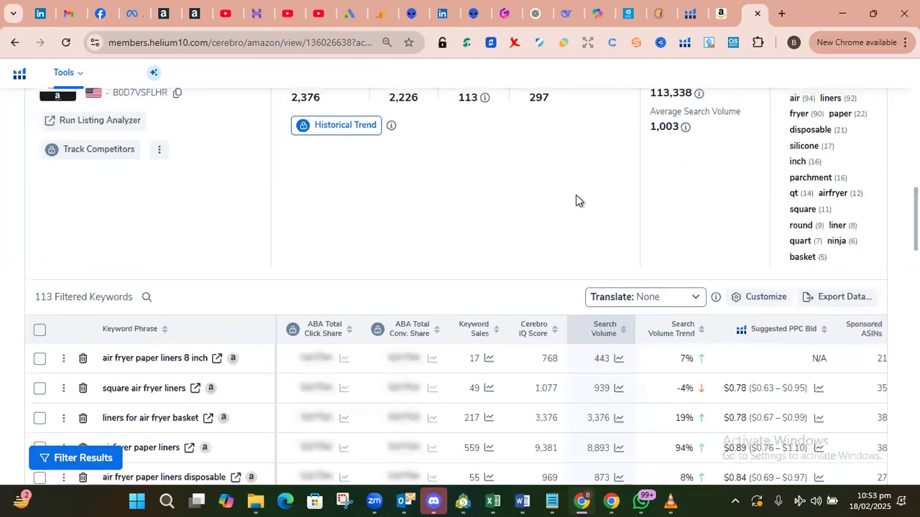
Set the minimum search volume filter to 1500 and the organic rank range to 1–10.
{"action": "scroll", "coordinate": [575, 195], "scroll_direction": "up", "scroll_amount": 10}
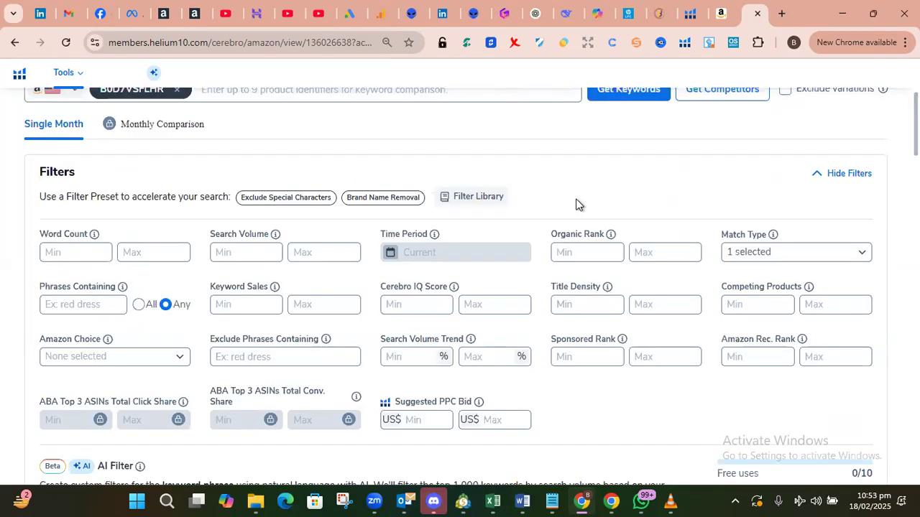
{"action": "left_click", "coordinate": [225, 253]}
{"action": "scroll", "coordinate": [225, 257], "scroll_direction": "up", "scroll_amount": 1}
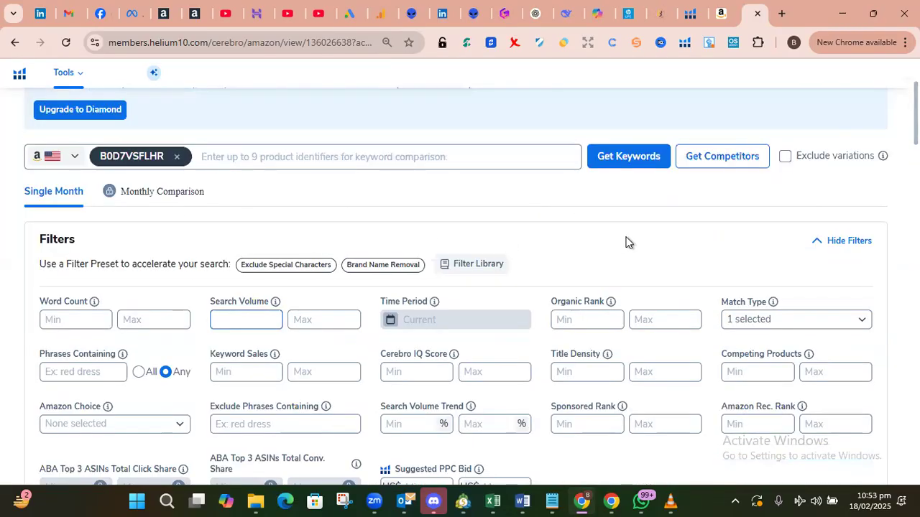
{"action": "scroll", "coordinate": [629, 240], "scroll_direction": "down", "scroll_amount": 1}
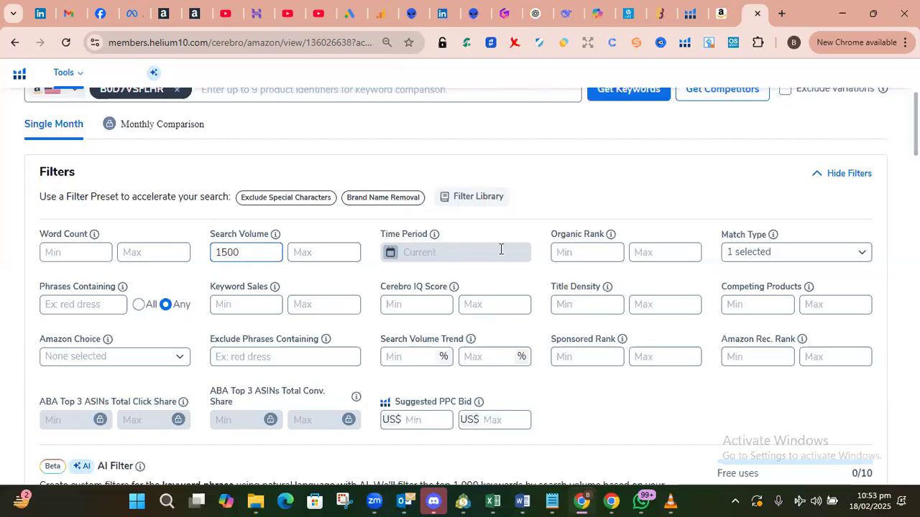
{"action": "left_click", "coordinate": [573, 257]}
{"action": "key", "text": "Tab"}
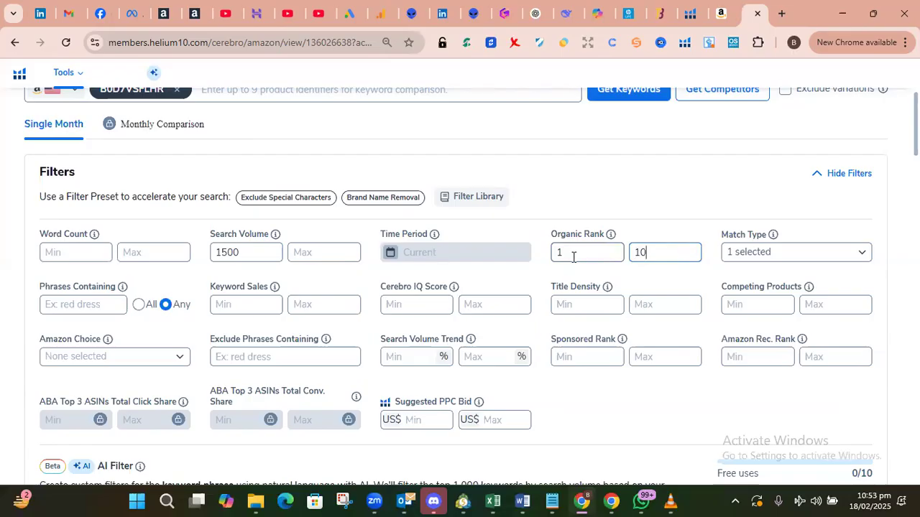
{"action": "scroll", "coordinate": [573, 257], "scroll_direction": "down", "scroll_amount": 1}
{"action": "scroll", "coordinate": [571, 288], "scroll_direction": "up", "scroll_amount": 1}
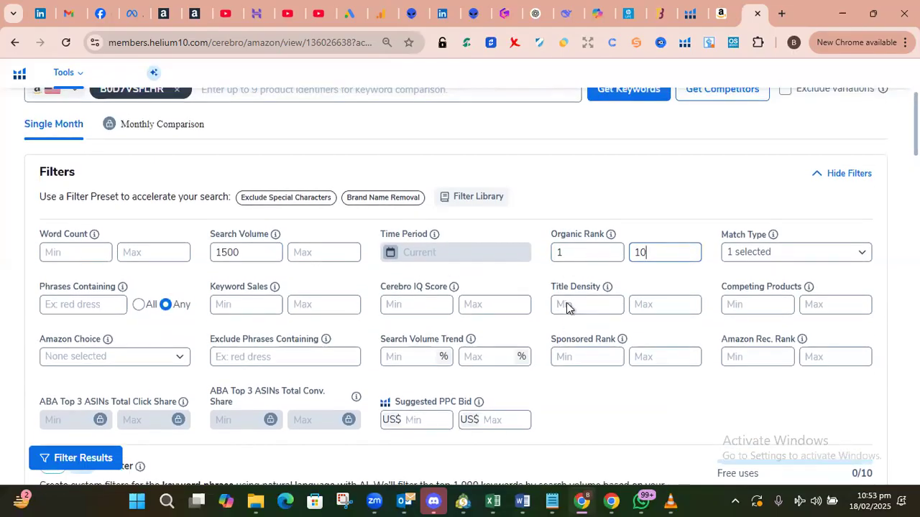
Set the sponsored rank range to 1–10 and apply the keyword filters.
{"action": "left_click", "coordinate": [576, 354]}
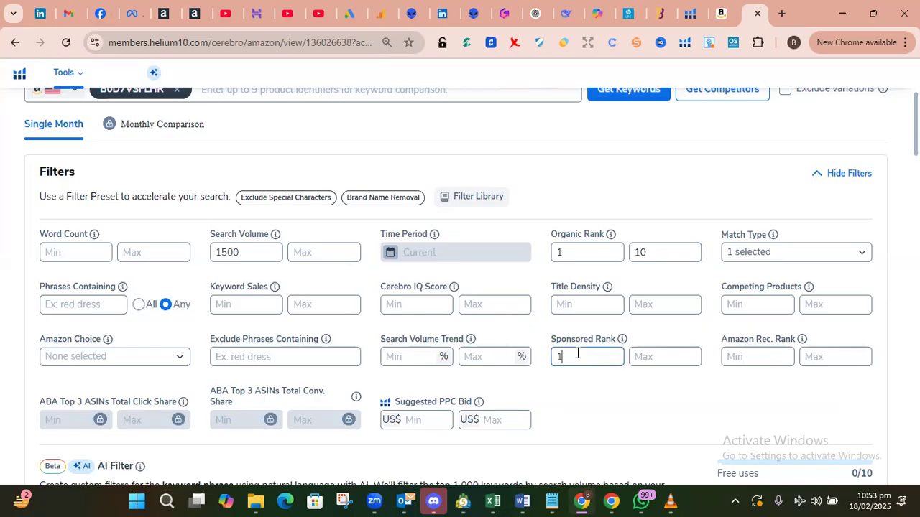
{"action": "key", "text": "Tab"}
{"action": "type", "text": "10"}
{"action": "scroll", "coordinate": [605, 317], "scroll_direction": "down", "scroll_amount": 4}
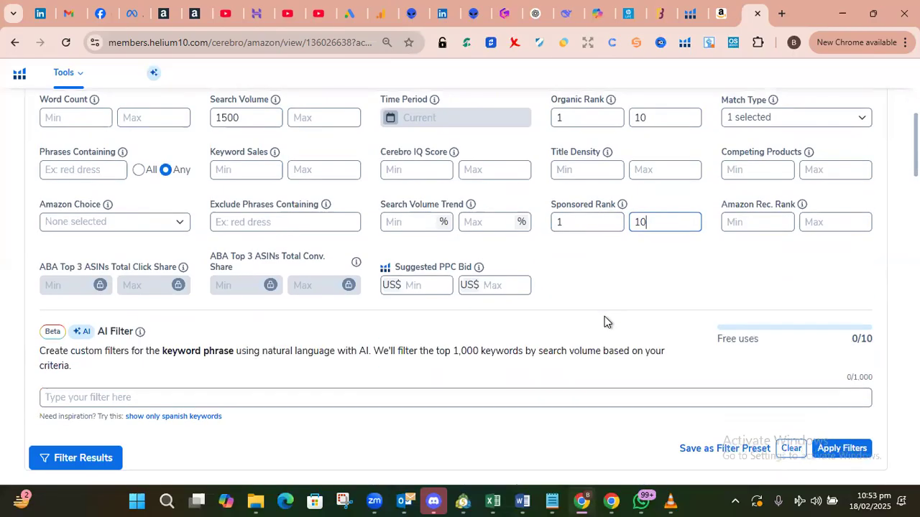
{"action": "left_click", "coordinate": [855, 316]}
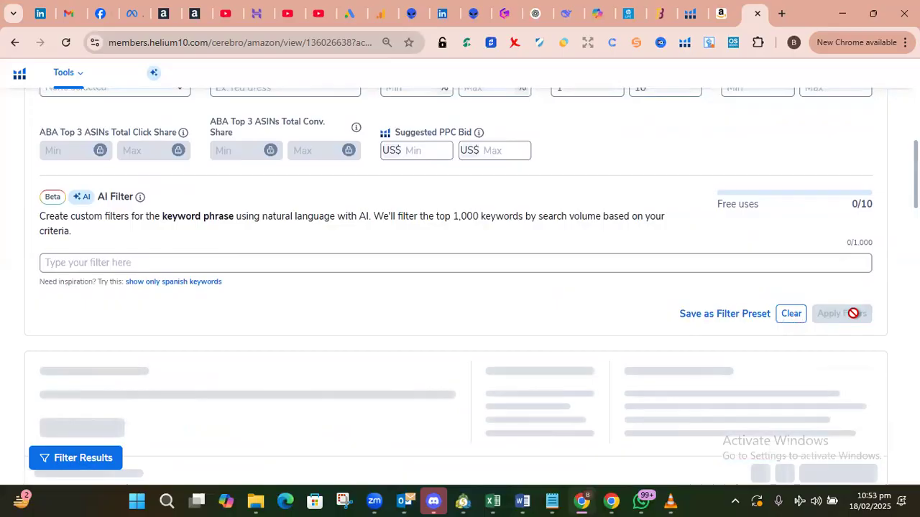
{"action": "scroll", "coordinate": [592, 304], "scroll_direction": "down", "scroll_amount": 3}
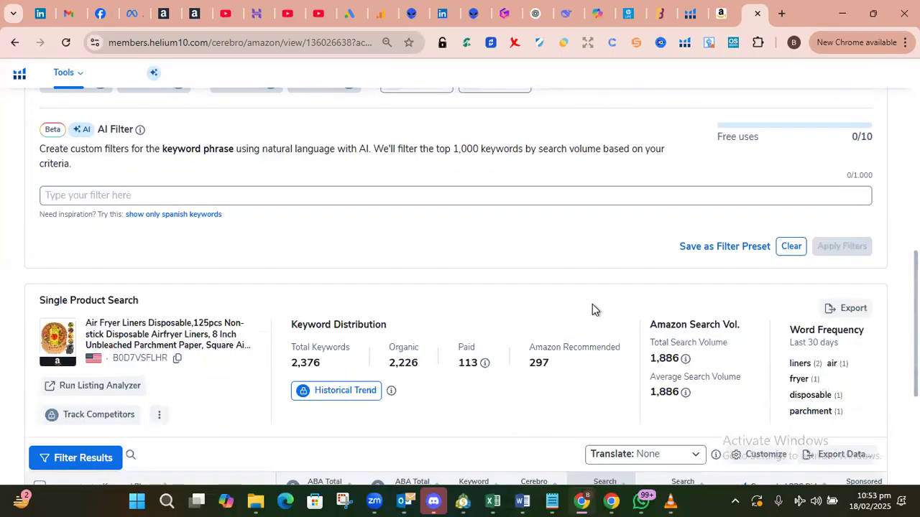
Lower the minimum search volume to 1000 and reapply the keyword filters.
{"action": "scroll", "coordinate": [592, 304], "scroll_direction": "up", "scroll_amount": 6}
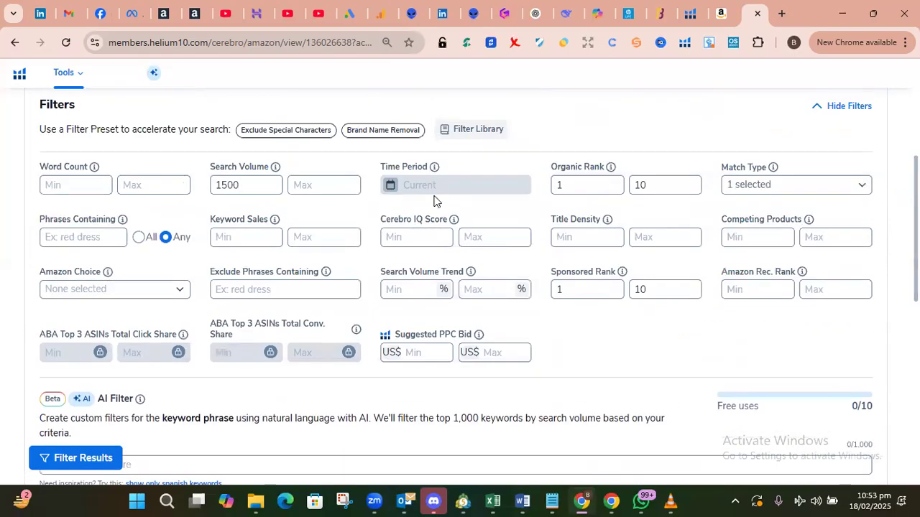
{"action": "left_click", "coordinate": [264, 183]}
{"action": "key", "text": "BackSpace"}
{"action": "type", "text": "000"}
{"action": "scroll", "coordinate": [714, 269], "scroll_direction": "down", "scroll_amount": 3}
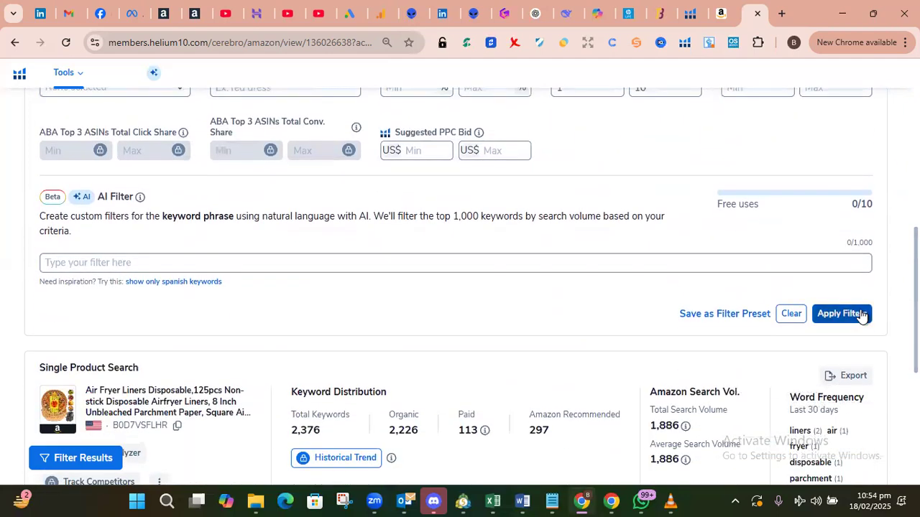
{"action": "left_click", "coordinate": [860, 314]}
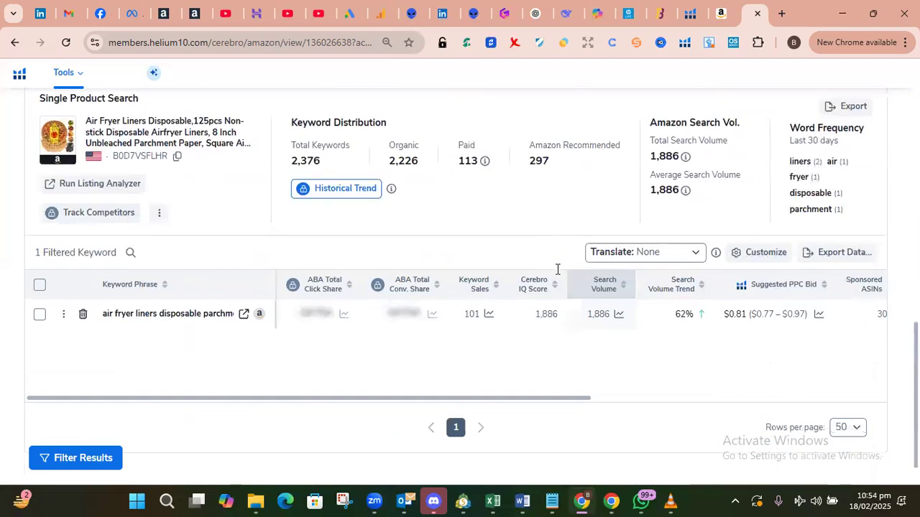
Raise the maximum organic and sponsored ranks, reapply the filters, and review the keywords' bid, match type and rank columns.
{"action": "scroll", "coordinate": [557, 268], "scroll_direction": "up", "scroll_amount": 10}
{"action": "left_click", "coordinate": [652, 322]}
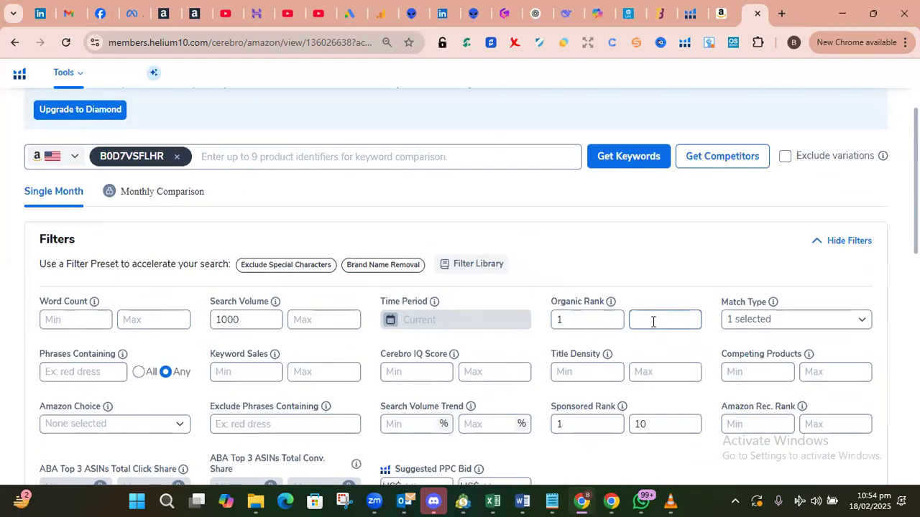
{"action": "scroll", "coordinate": [653, 321], "scroll_direction": "down", "scroll_amount": 4}
{"action": "left_click_drag", "start_coordinate": [660, 163], "coordinate": [634, 162]}
{"action": "type", "text": "2"}
{"action": "left_click", "coordinate": [840, 381]}
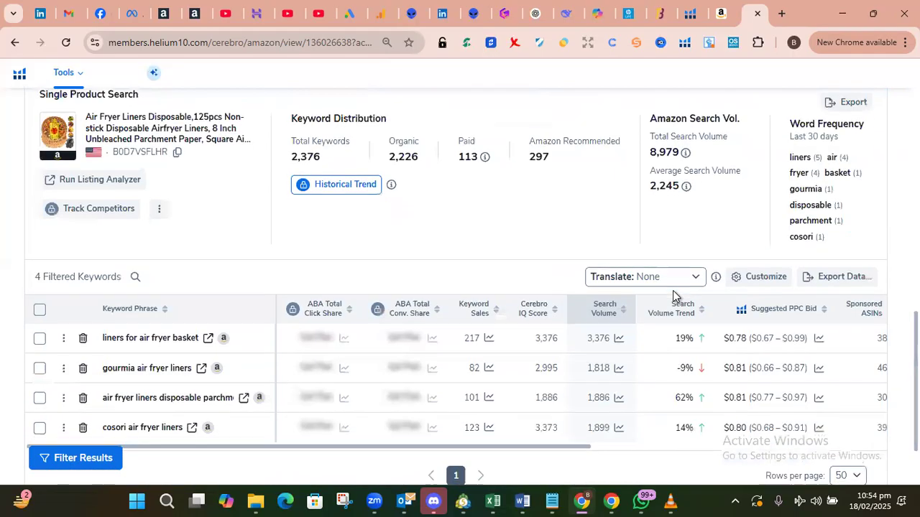
{"action": "scroll", "coordinate": [673, 295], "scroll_direction": "down", "scroll_amount": 2}
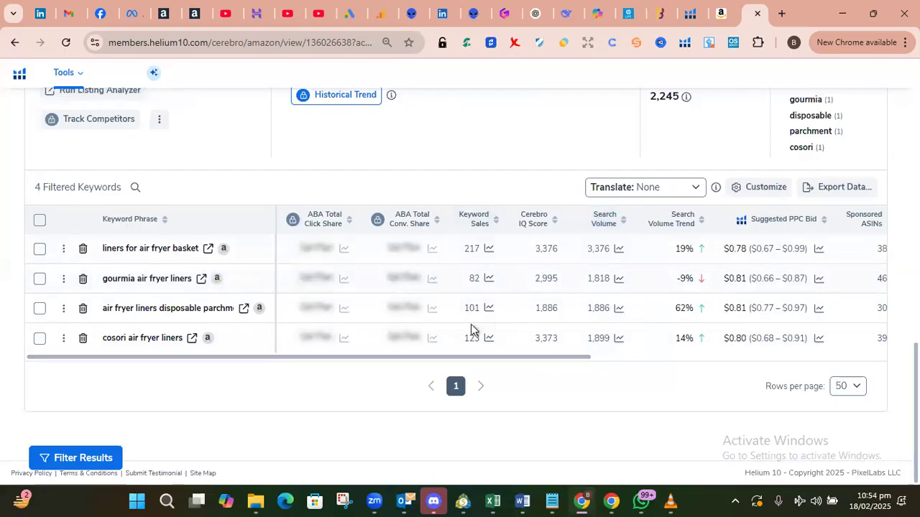
{"action": "left_click_drag", "start_coordinate": [480, 362], "coordinate": [732, 358]}
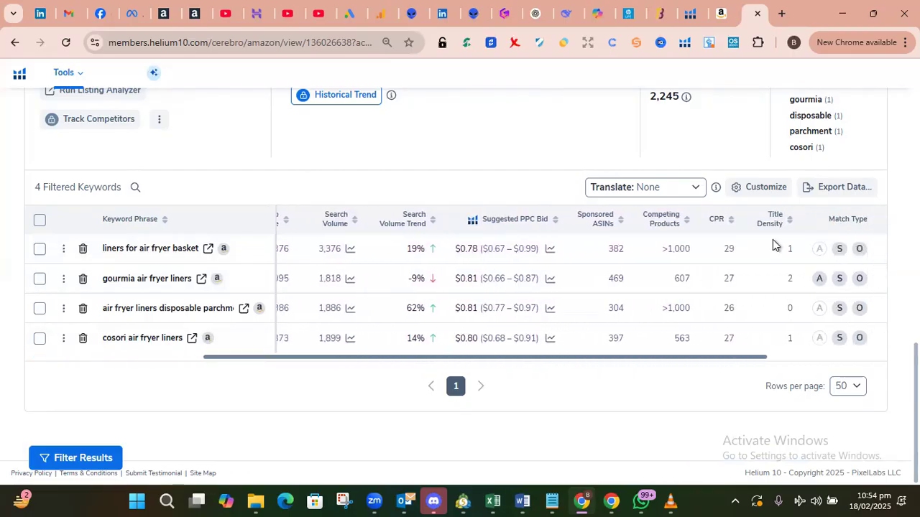
{"action": "left_click_drag", "start_coordinate": [688, 358], "coordinate": [805, 327]}
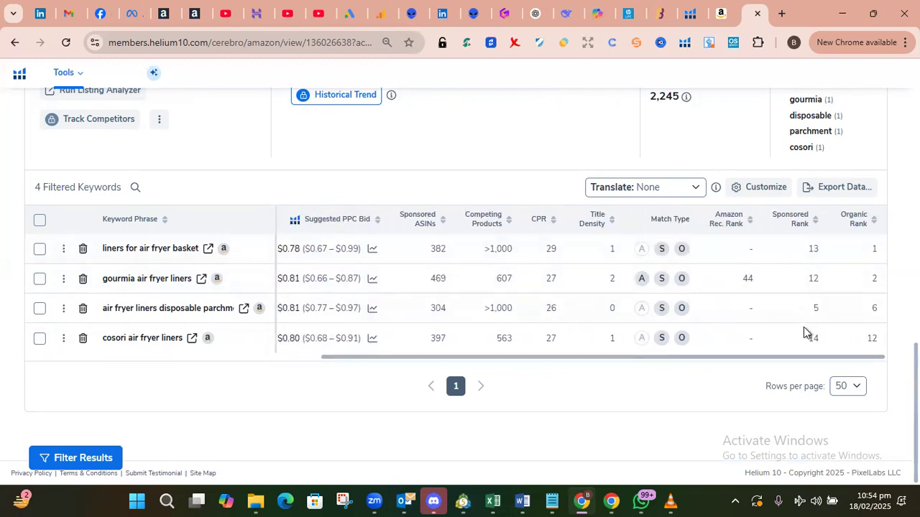
Add all four filtered air fryer liner keywords to Keyword Tracker and start tracking them for the product.
{"action": "mouse_move", "coordinate": [916, 413]}
{"action": "left_mouse_down"}
{"action": "mouse_move", "coordinate": [916, 351]}
{"action": "mouse_move", "coordinate": [916, 415]}
{"action": "left_mouse_up"}
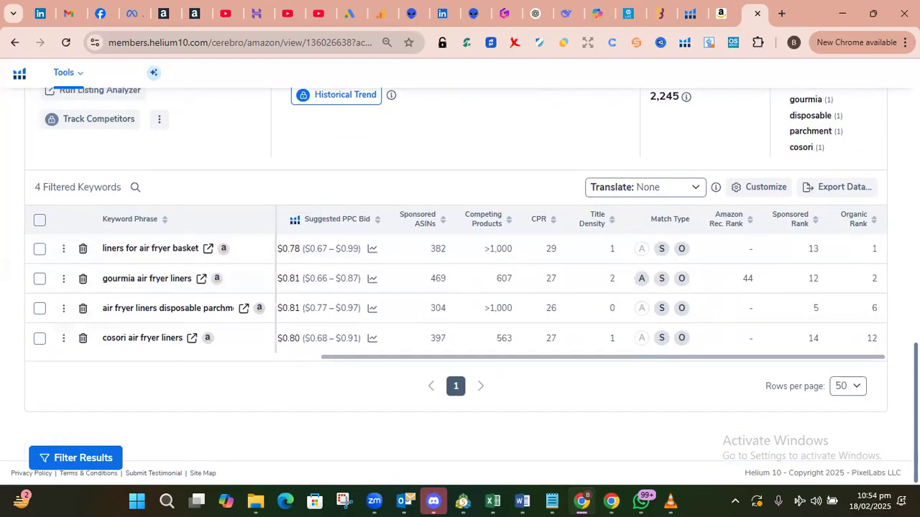
{"action": "left_click_drag", "start_coordinate": [548, 357], "coordinate": [133, 347]}
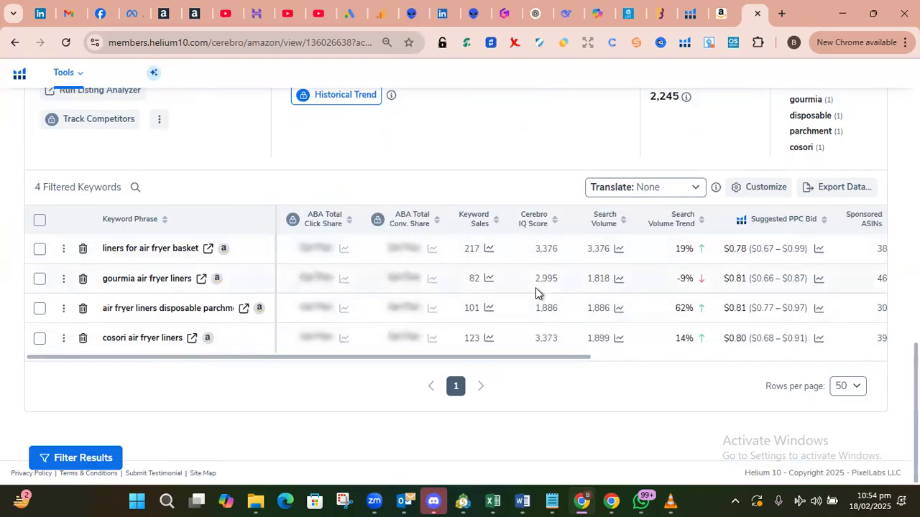
{"action": "left_click", "coordinate": [40, 250]}
{"action": "left_click", "coordinate": [40, 303]}
{"action": "left_click", "coordinate": [39, 333]}
{"action": "left_click", "coordinate": [39, 363]}
{"action": "left_click", "coordinate": [162, 211]}
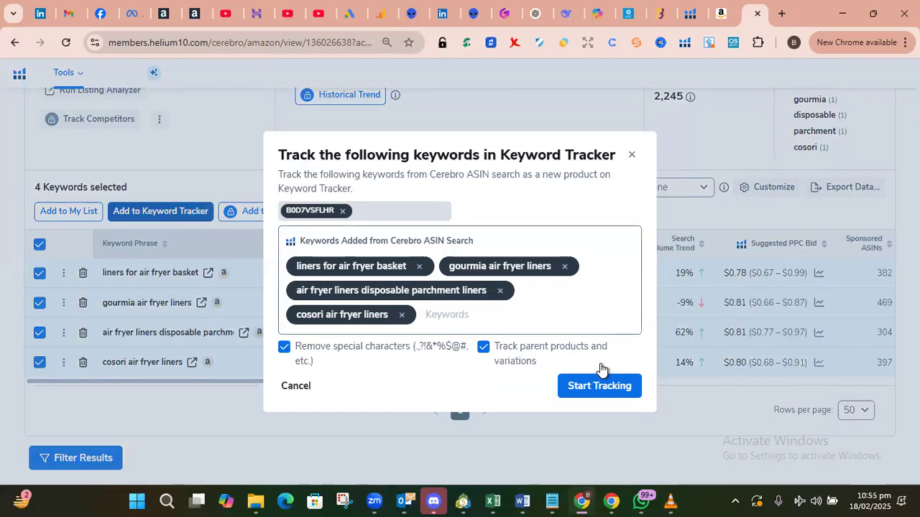
{"action": "left_click", "coordinate": [616, 388]}
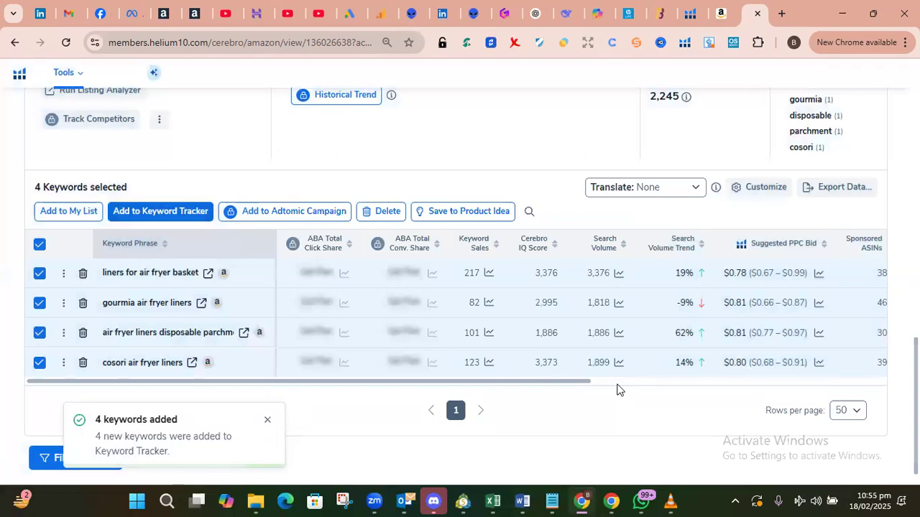
Open Keyword Tracker and expand the tracked keywords of the disposable air fryer liners product.
{"action": "scroll", "coordinate": [564, 208], "scroll_direction": "up", "scroll_amount": 2}
{"action": "scroll", "coordinate": [564, 209], "scroll_direction": "up", "scroll_amount": 10}
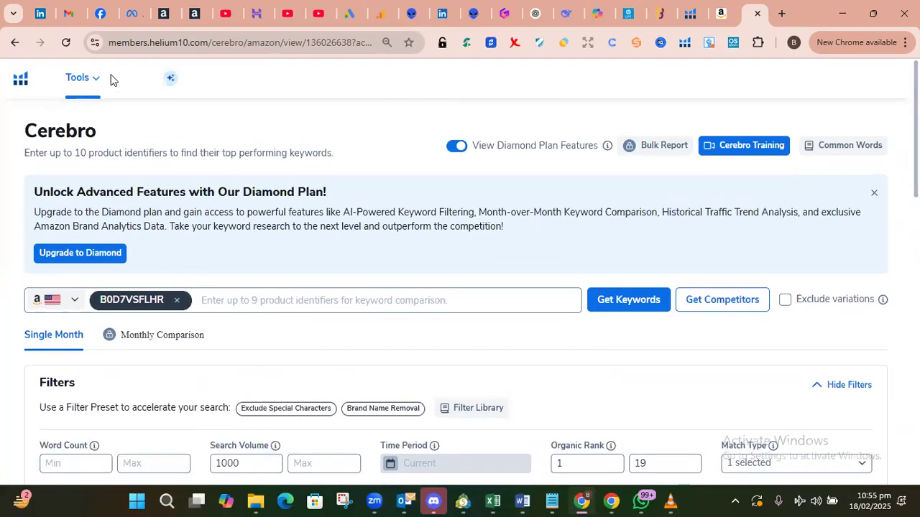
{"action": "left_click", "coordinate": [92, 81]}
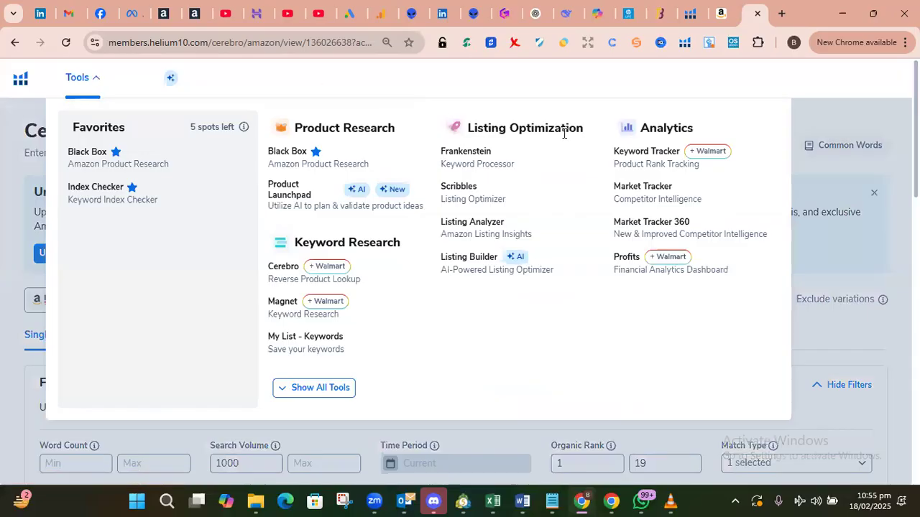
{"action": "left_click", "coordinate": [639, 156]}
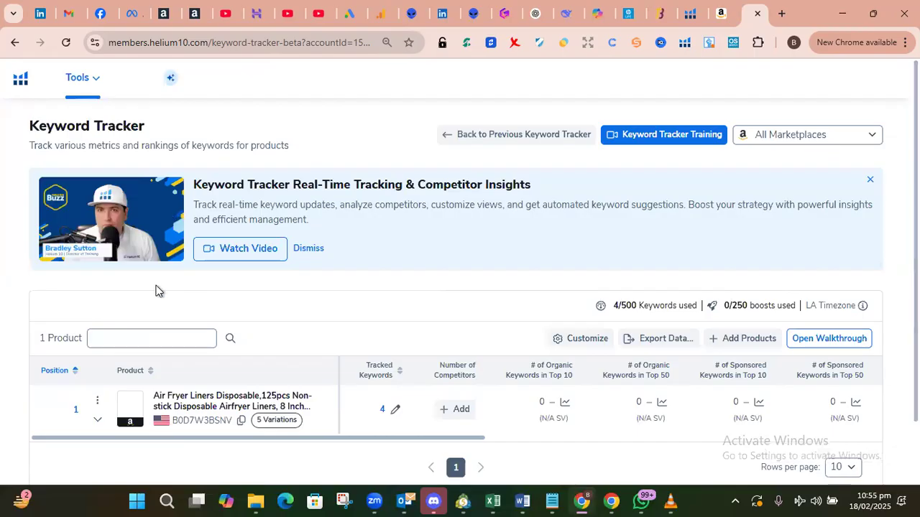
{"action": "scroll", "coordinate": [273, 353], "scroll_direction": "down", "scroll_amount": 1}
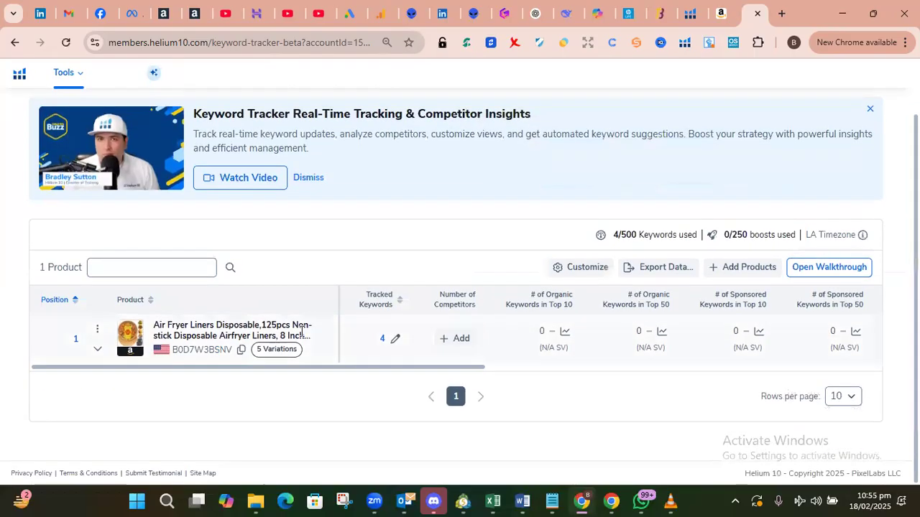
{"action": "left_click", "coordinate": [381, 340]}
Examine the tracked keywords' search volume, organic rank, sponsored rank, keyword sales and suggested PPC bid columns.
{"action": "scroll", "coordinate": [410, 259], "scroll_direction": "down", "scroll_amount": 4}
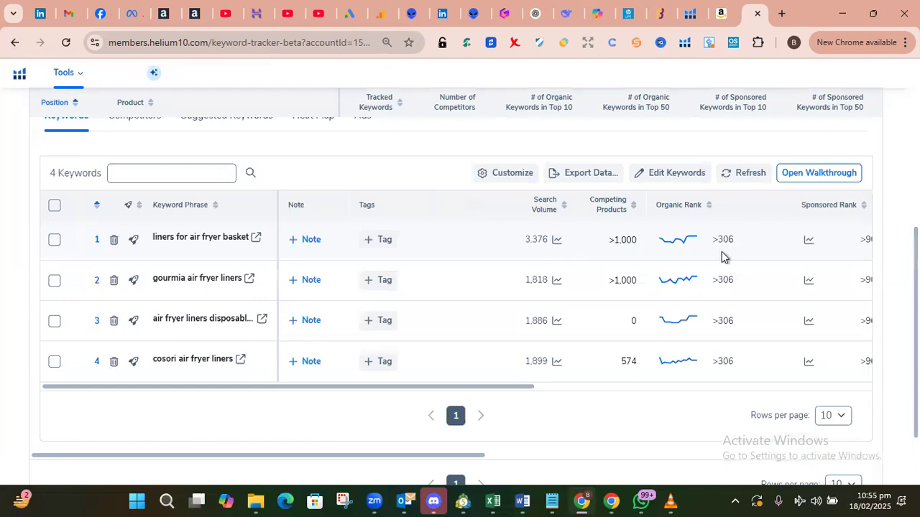
{"action": "scroll", "coordinate": [722, 252], "scroll_direction": "right", "scroll_amount": 3}
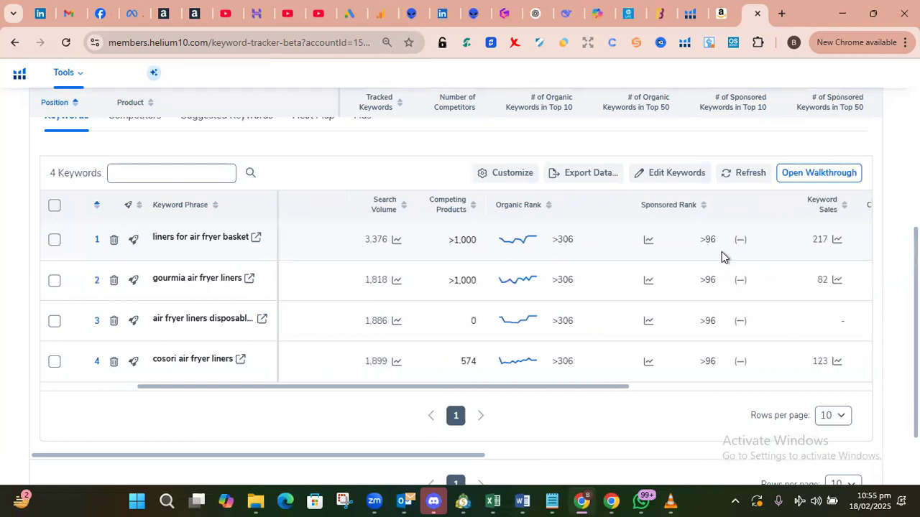
{"action": "scroll", "coordinate": [721, 252], "scroll_direction": "right", "scroll_amount": 4}
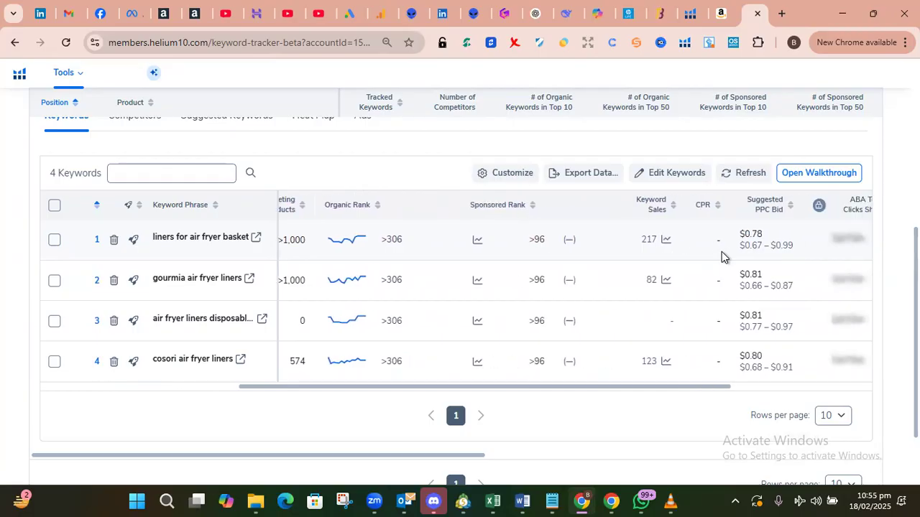
{"action": "scroll", "coordinate": [722, 251], "scroll_direction": "right", "scroll_amount": 3}
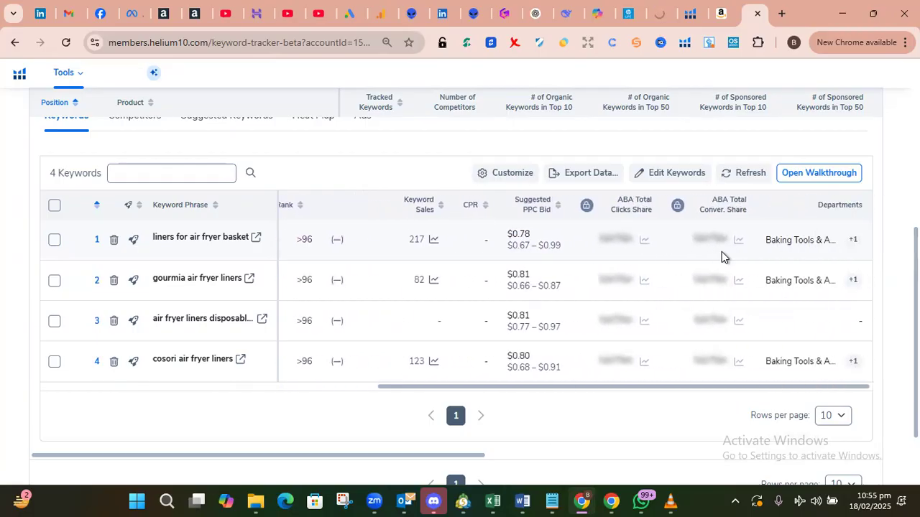
{"action": "scroll", "coordinate": [722, 252], "scroll_direction": "left", "scroll_amount": 5}
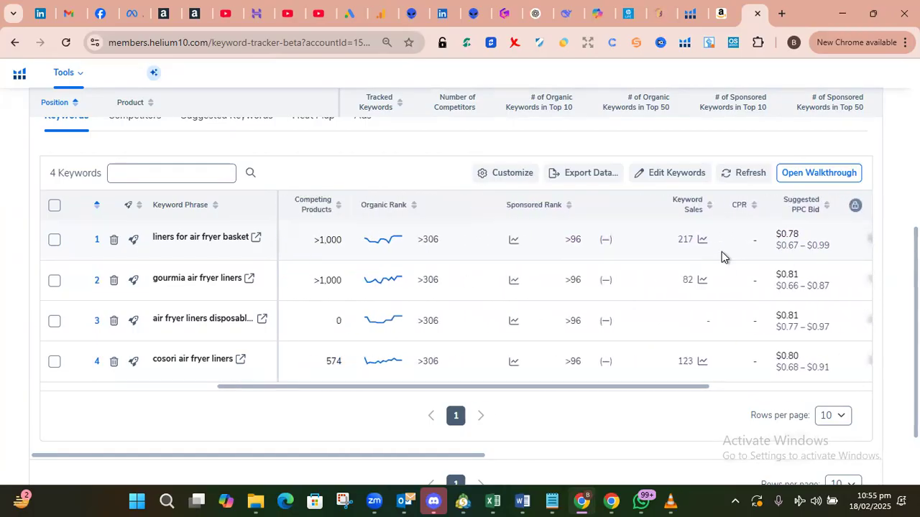
{"action": "scroll", "coordinate": [721, 252], "scroll_direction": "left", "scroll_amount": 5}
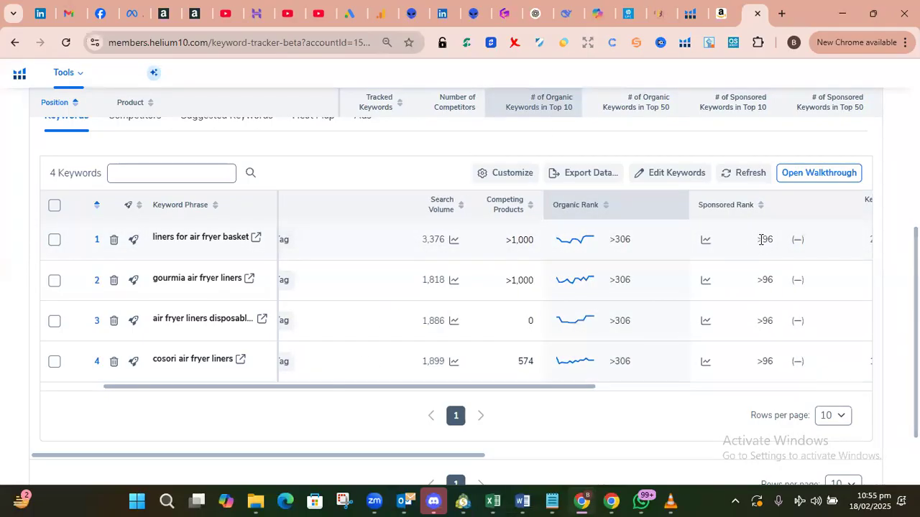
View the sponsored rank history of "liners for air fryer basket" and of "gourmia air fryer liners".
{"action": "left_click", "coordinate": [705, 243]}
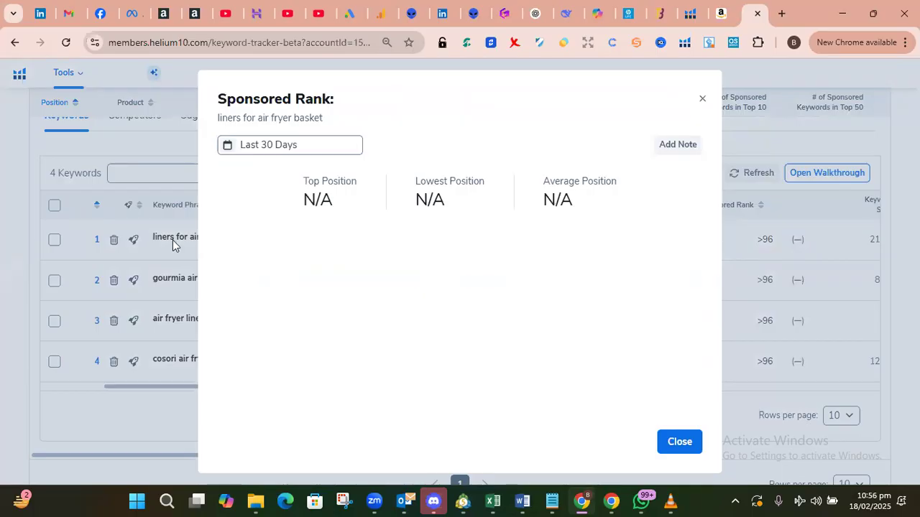
{"action": "key", "text": "Escape"}
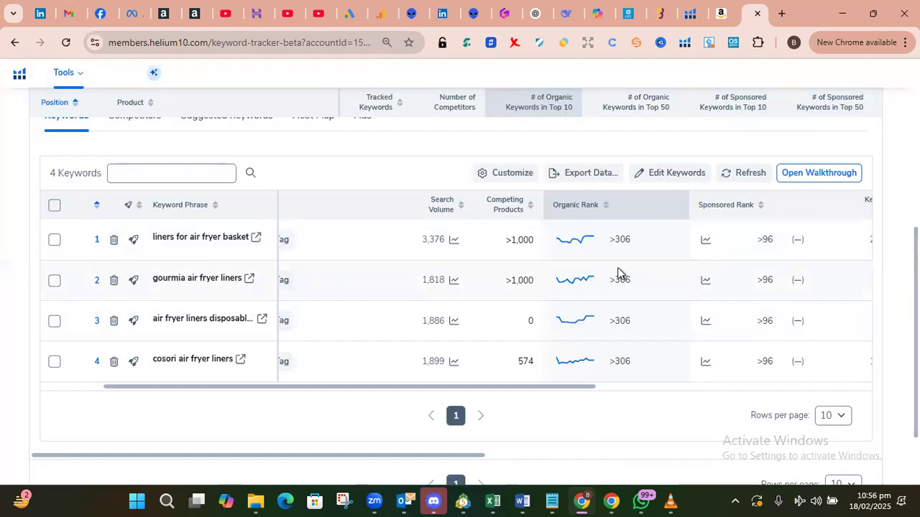
{"action": "left_click", "coordinate": [704, 283]}
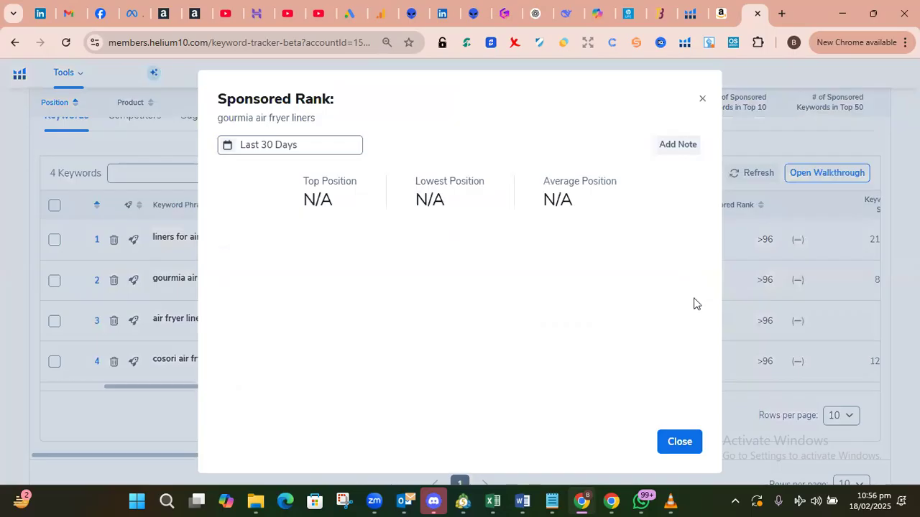
{"action": "left_click", "coordinate": [681, 439]}
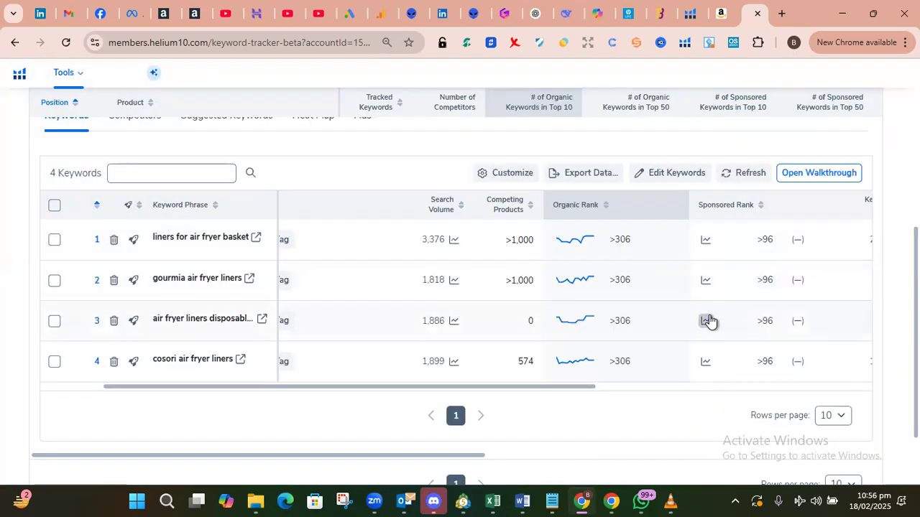
View the sponsored rank history of "air fryer liners disposable parchment liners" and check its available date range presets.
{"action": "left_click", "coordinate": [705, 322]}
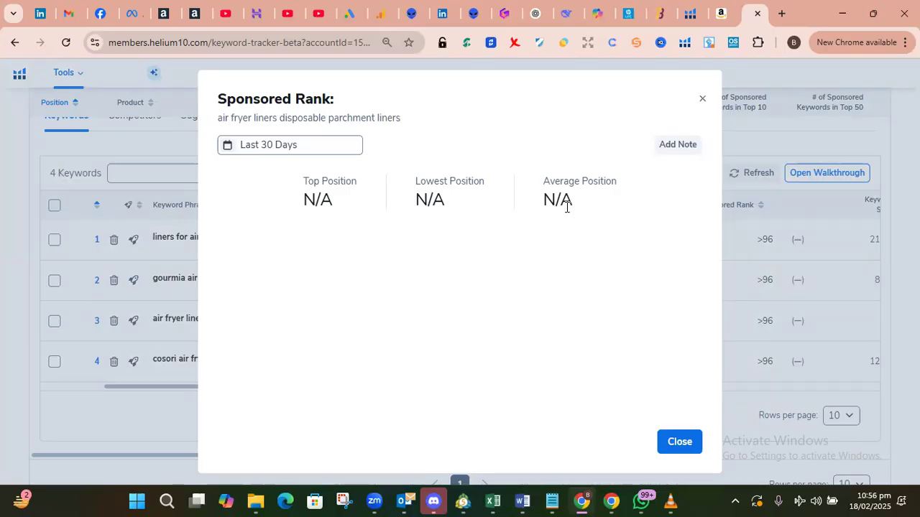
{"action": "left_click", "coordinate": [247, 148]}
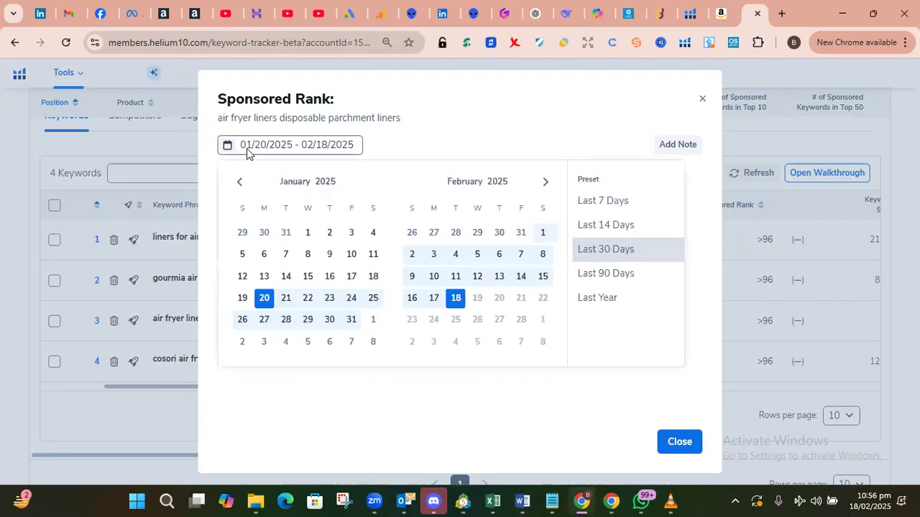
{"action": "left_click", "coordinate": [443, 117]}
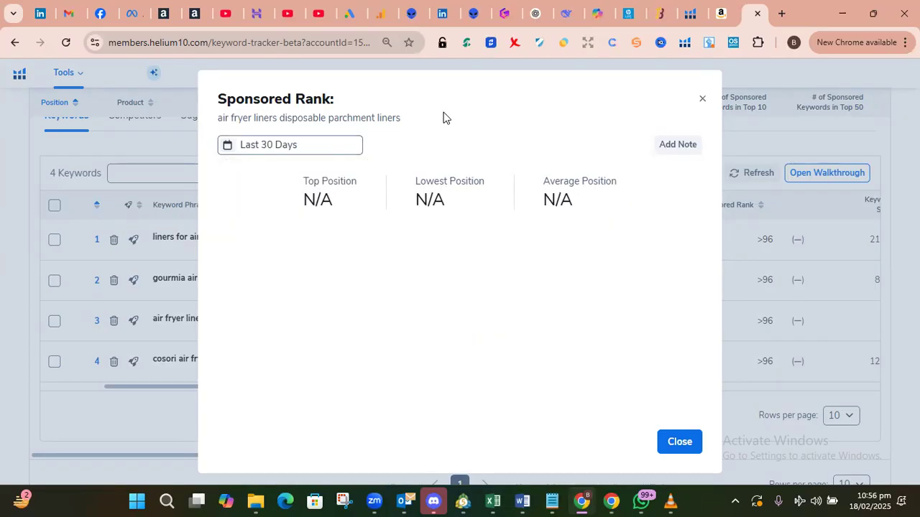
{"action": "left_click", "coordinate": [700, 99]}
{"action": "scroll", "coordinate": [288, 249], "scroll_direction": "up", "scroll_amount": 5}
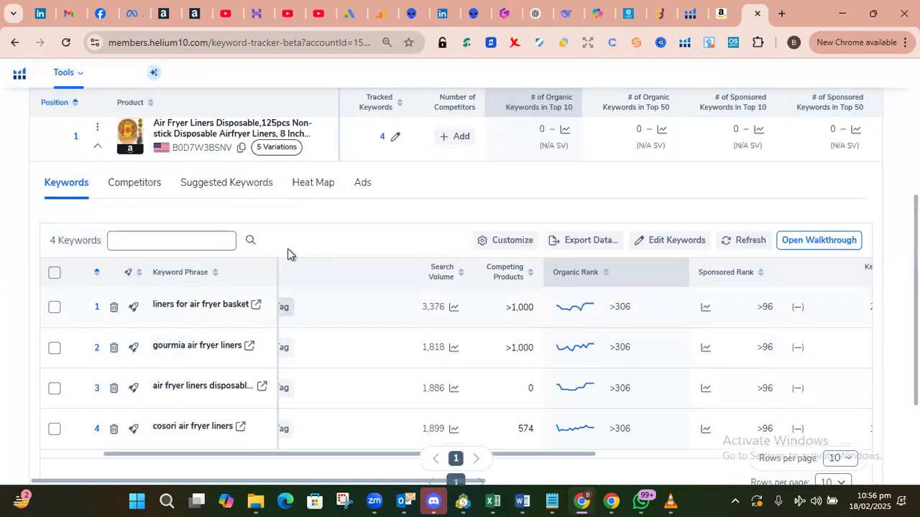
{"action": "scroll", "coordinate": [323, 221], "scroll_direction": "down", "scroll_amount": 3}
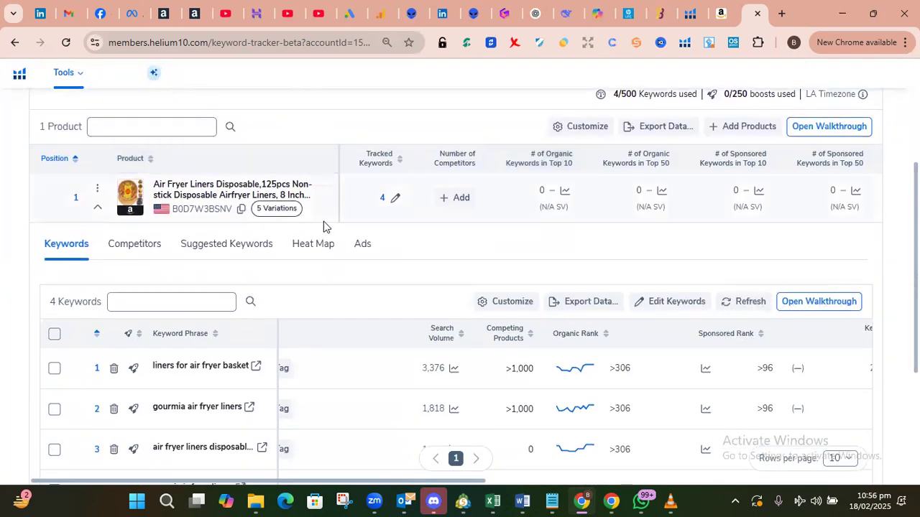
{"action": "scroll", "coordinate": [280, 261], "scroll_direction": "down", "scroll_amount": 2}
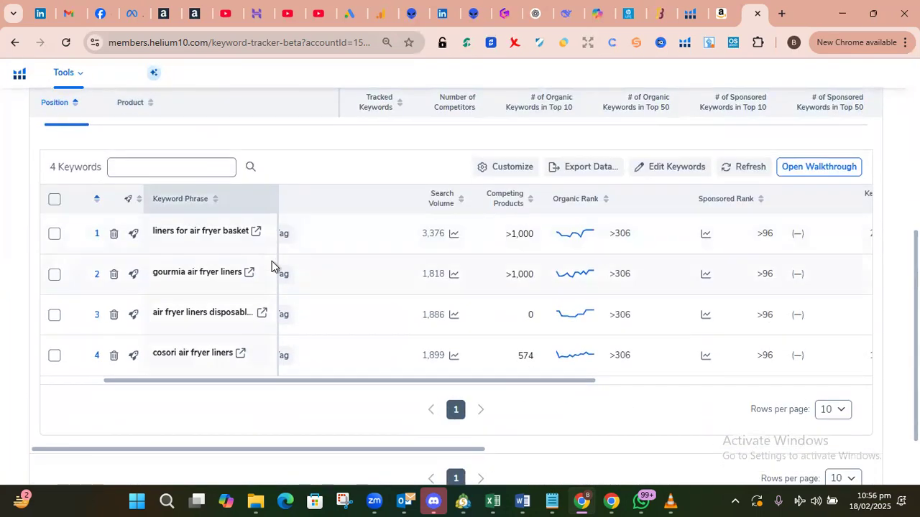